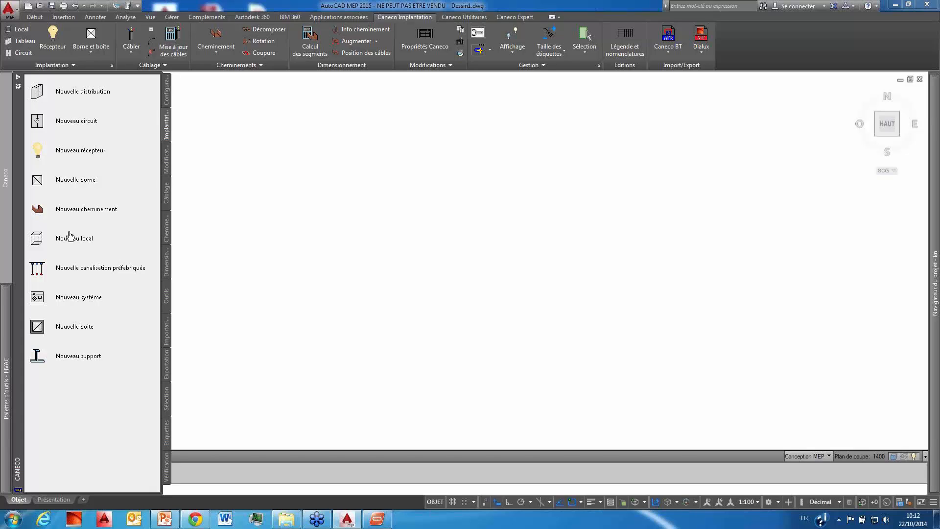
Step: Open the project explorer from the project navigator and browse to the Bureau folder
{"action": "mouse_move", "coordinate": [935, 238]}
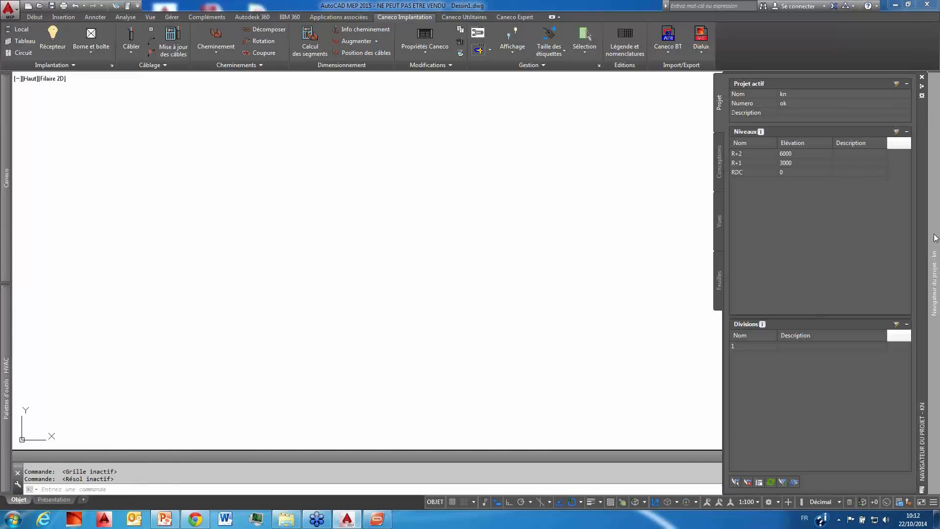
{"action": "left_click", "coordinate": [719, 154]}
{"action": "left_click", "coordinate": [721, 104]}
{"action": "left_click", "coordinate": [736, 481]}
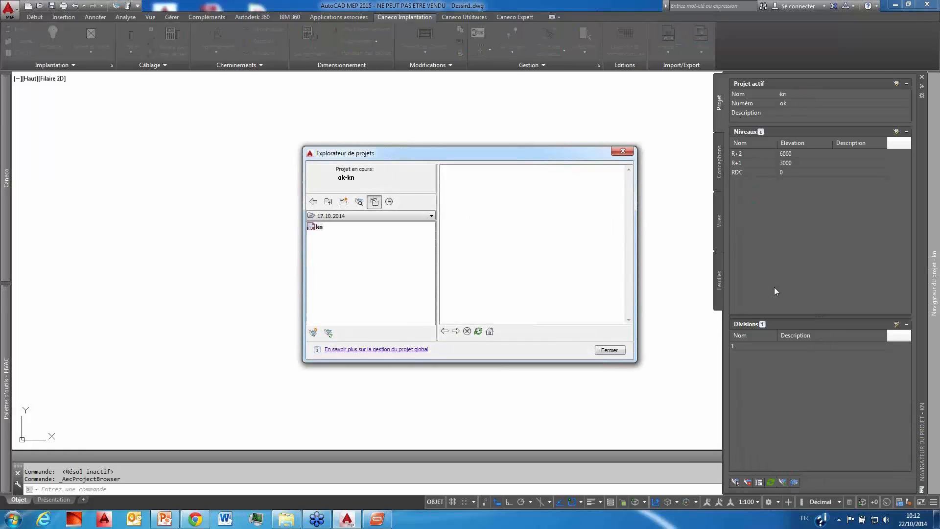
{"action": "left_click", "coordinate": [431, 216]}
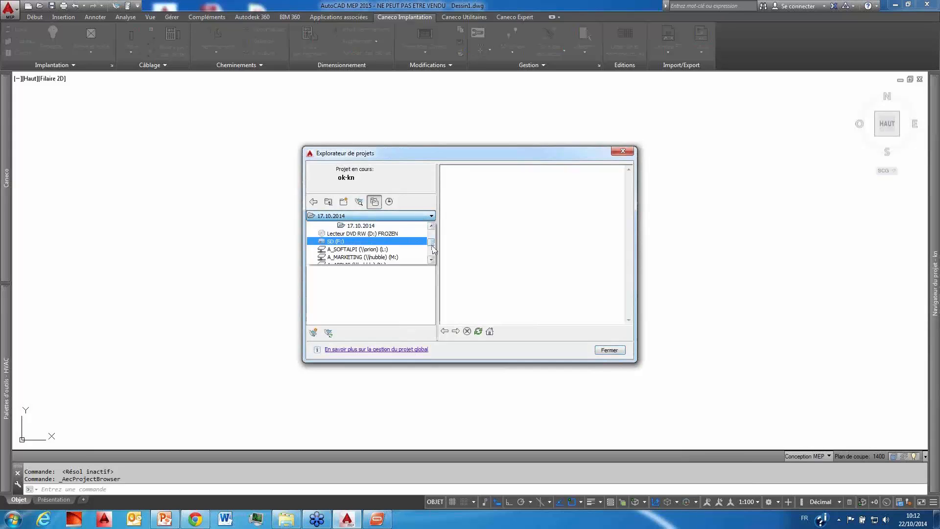
{"action": "left_click_drag", "start_coordinate": [433, 247], "coordinate": [430, 227]}
{"action": "left_click", "coordinate": [399, 226]}
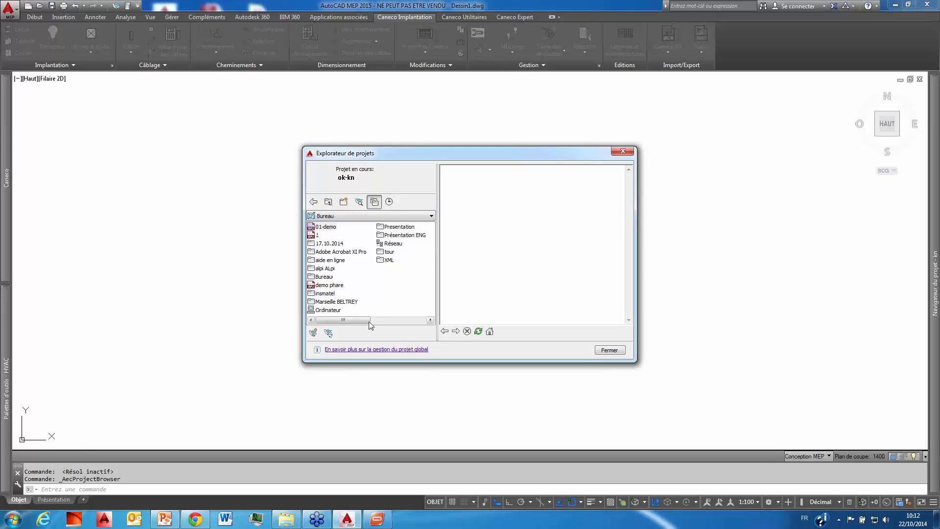
Step: Create a project numbered 01 and named DEMO BATIMENT from the PROJET DEMO template, and close the project explorer
{"action": "left_click", "coordinate": [314, 332]}
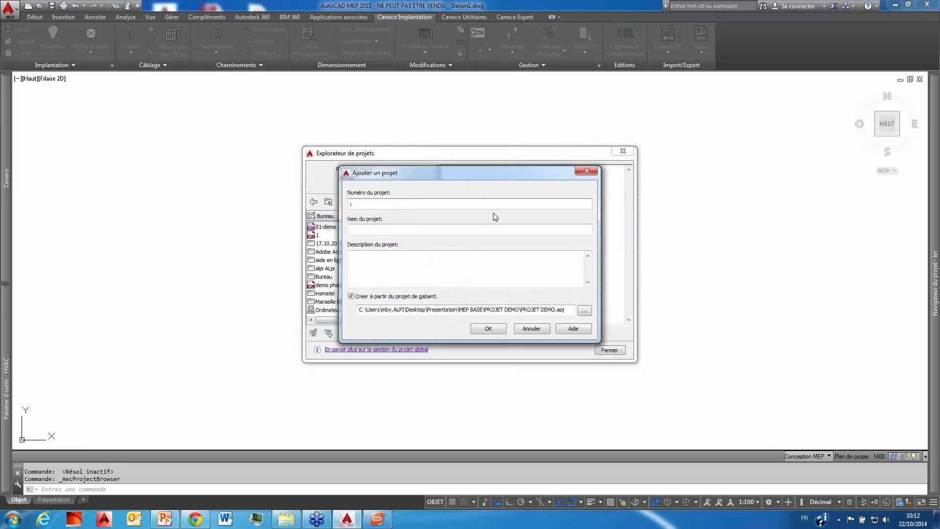
{"action": "type", "text": "01"}
{"action": "left_click", "coordinate": [477, 233]}
{"action": "type", "text": "dem"}
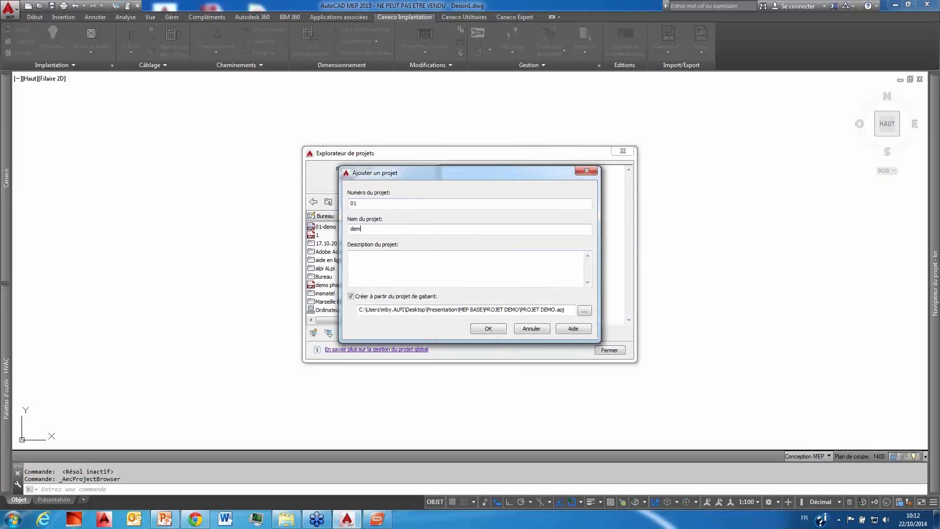
{"action": "key", "text": "BackSpace"}
{"action": "key", "text": "BackSpace"}
{"action": "key", "text": "BackSpace"}
{"action": "key", "text": "BackSpace"}
{"action": "type", "text": "DEMO pATIEME"}
{"action": "key", "text": "BackSpace"}
{"action": "key", "text": "BackSpace"}
{"action": "key", "text": "BackSpace"}
{"action": "key", "text": "BackSpace"}
{"action": "key", "text": "BackSpace"}
{"action": "key", "text": "BackSpace"}
{"action": "key", "text": "BackSpace"}
{"action": "type", "text": "BATIMEN"}
{"action": "left_click", "coordinate": [488, 329]}
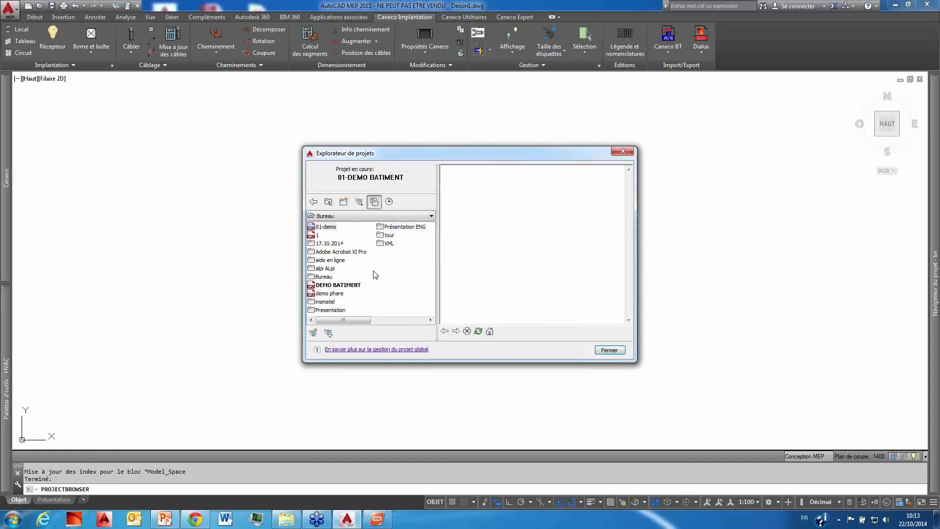
{"action": "left_click", "coordinate": [627, 151]}
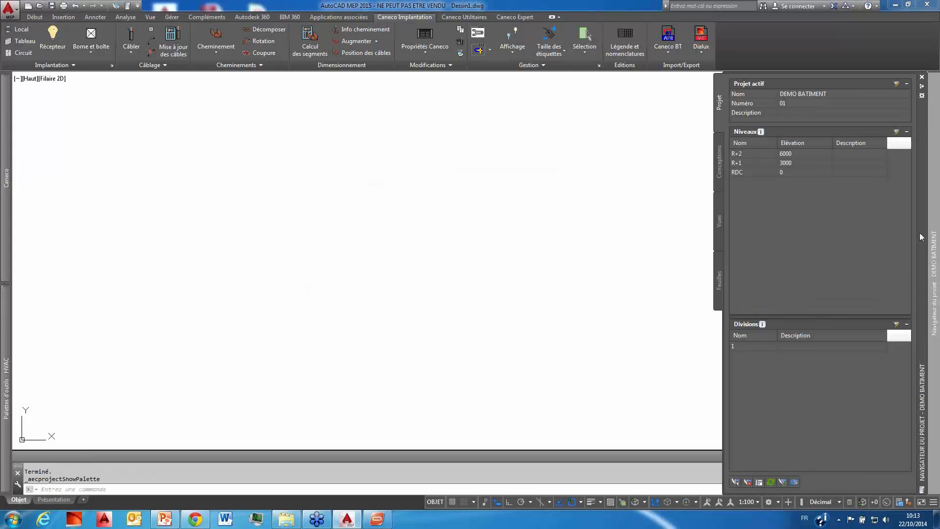
Step: Expand the LOT ELEC folder in the project's constructs and examine the file details of R+1 ELEC CFO
{"action": "left_click", "coordinate": [719, 156]}
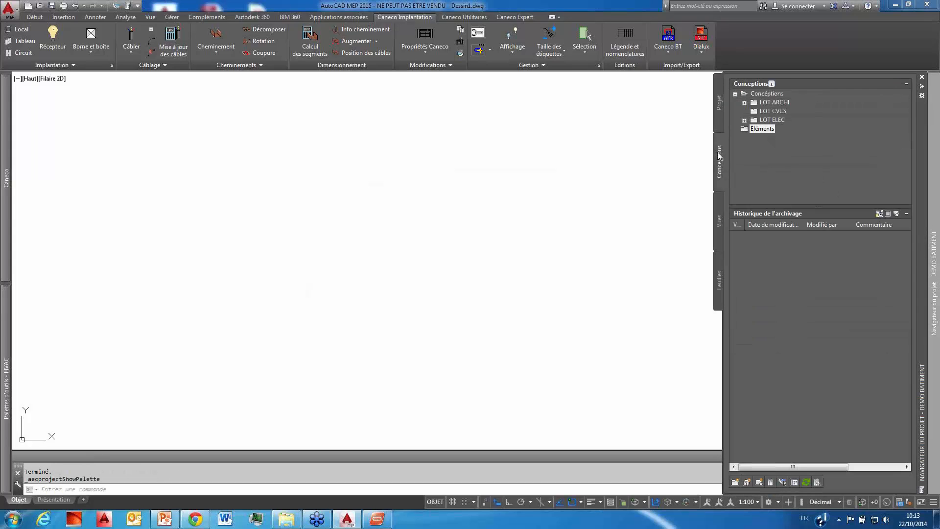
{"action": "left_click", "coordinate": [744, 120]}
{"action": "mouse_move", "coordinate": [778, 127]}
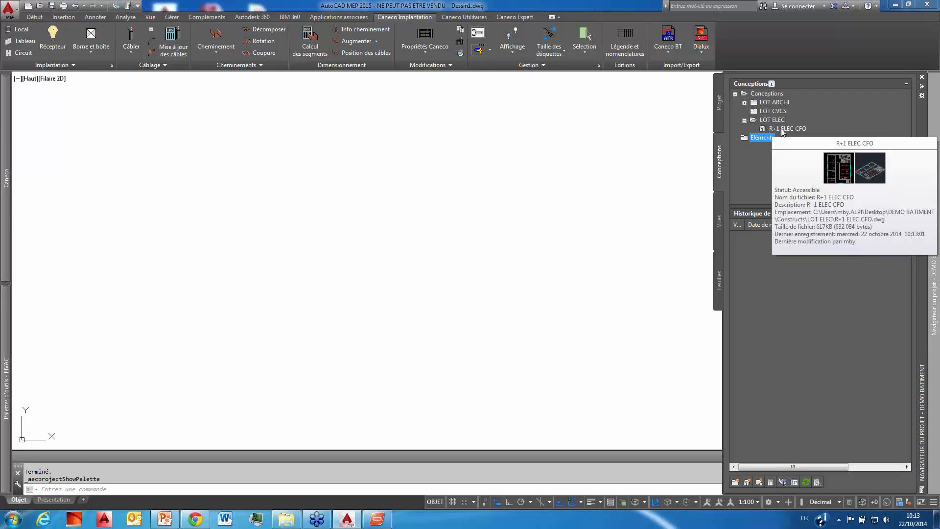
Step: Try adding a level above R+2 in the project's level list, and dismiss the level settings
{"action": "left_click", "coordinate": [719, 101]}
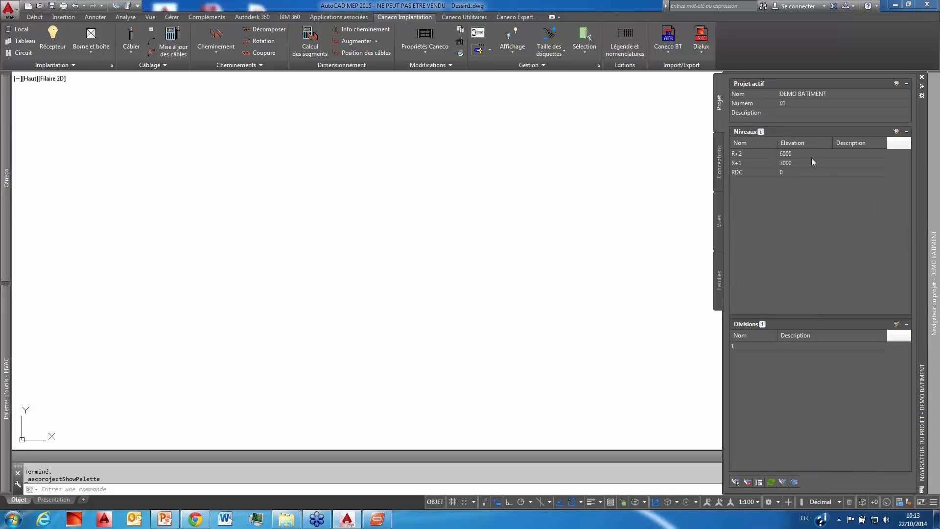
{"action": "left_click", "coordinate": [897, 131]}
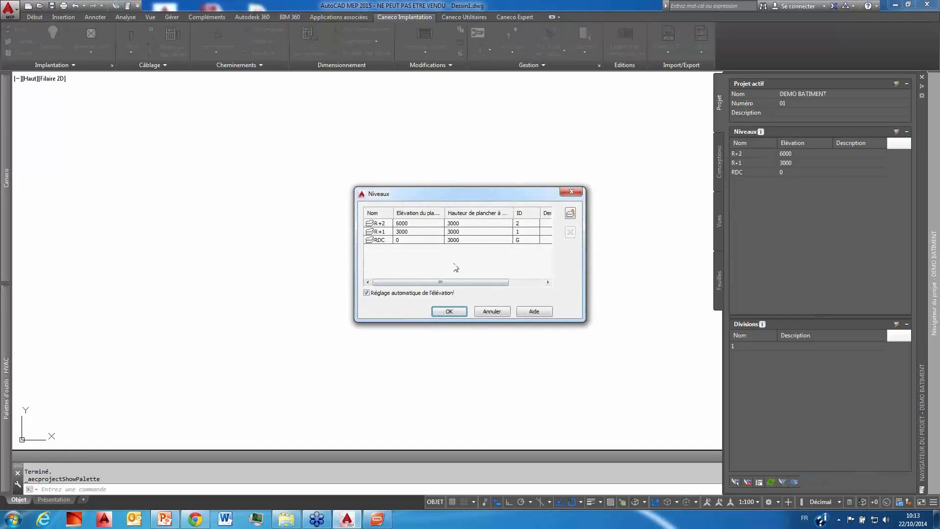
{"action": "left_click", "coordinate": [574, 214]}
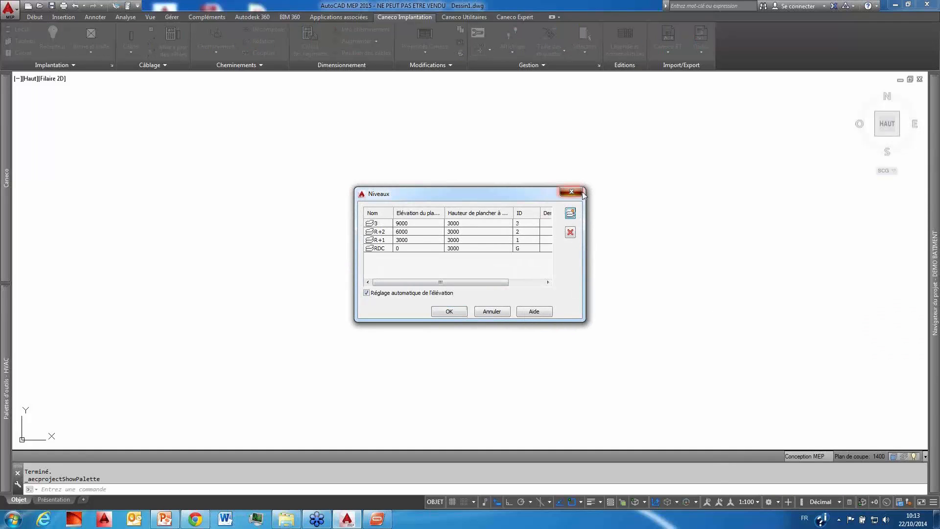
{"action": "left_click", "coordinate": [577, 192]}
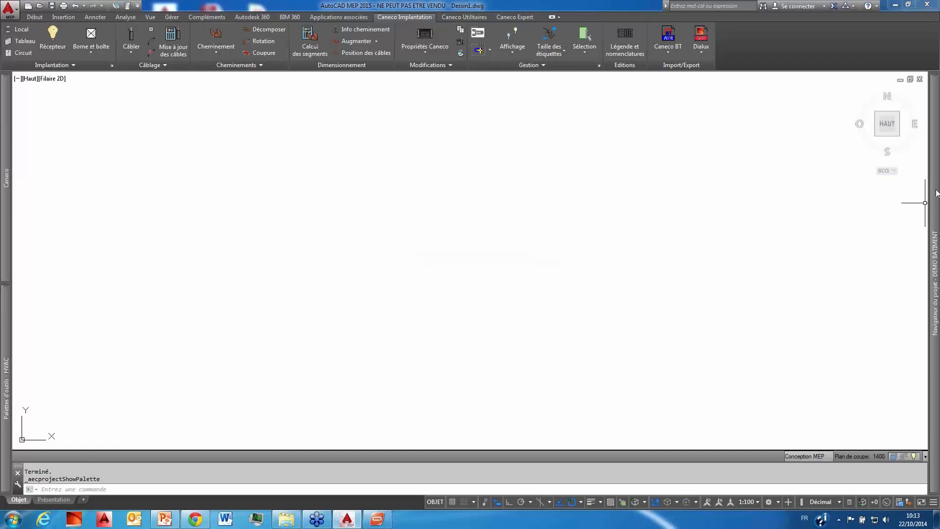
Step: Open the R+1 ELEC CFO construct from the LOT ELEC folder and acknowledge the Caneco notice
{"action": "mouse_move", "coordinate": [936, 192]}
{"action": "left_click", "coordinate": [720, 161]}
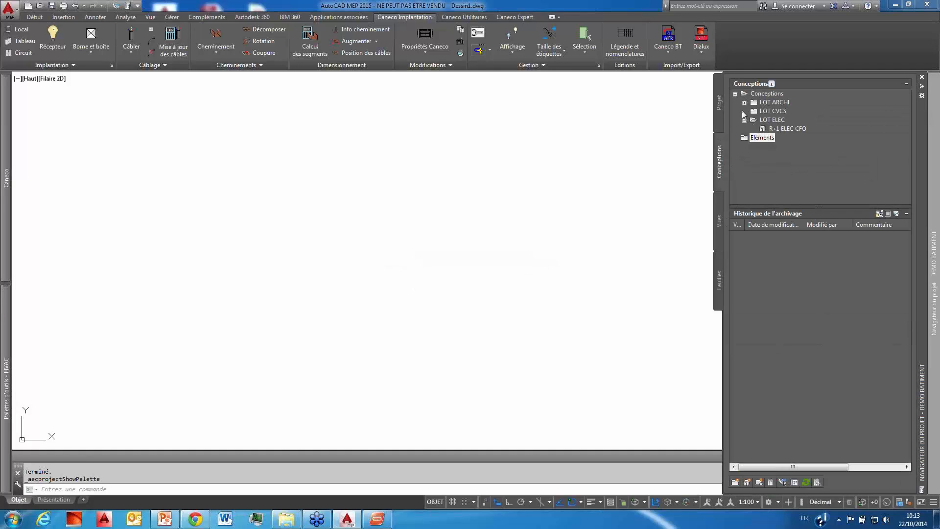
{"action": "left_click", "coordinate": [784, 132]}
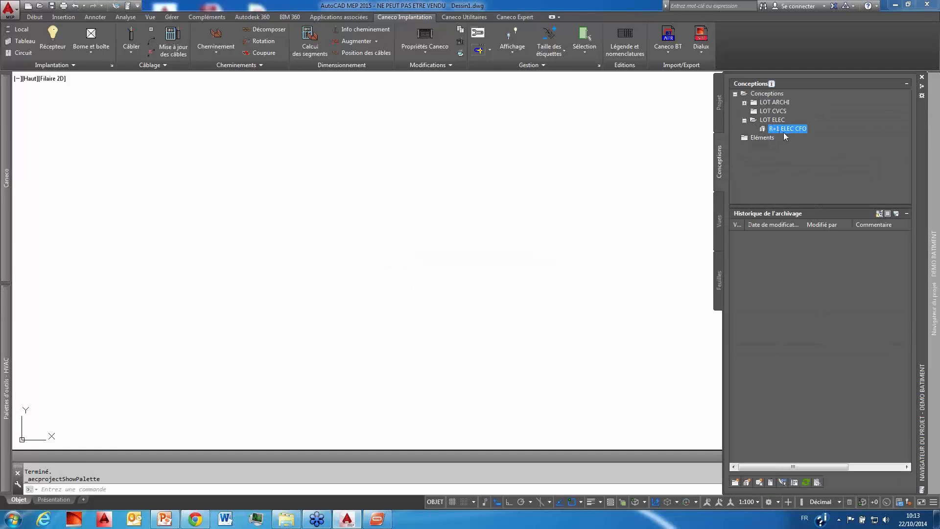
{"action": "double_click", "coordinate": [785, 129]}
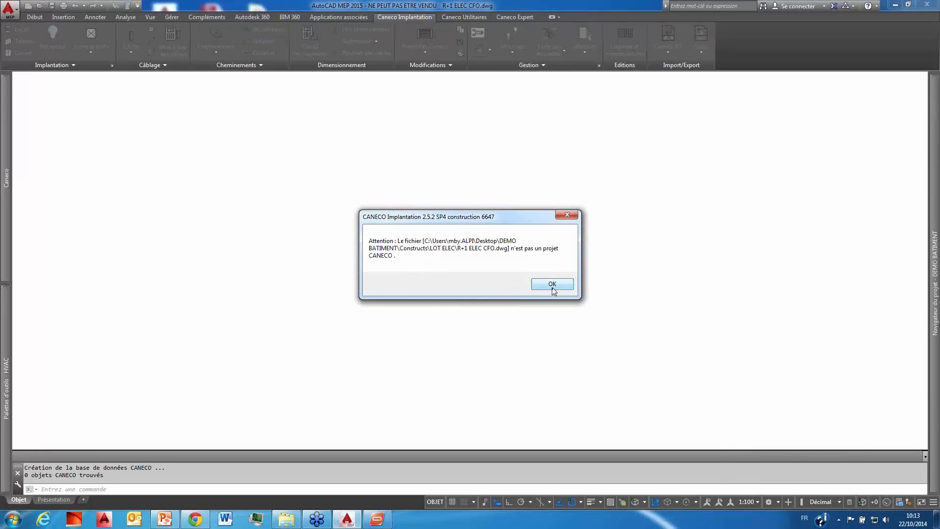
{"action": "left_click", "coordinate": [553, 285]}
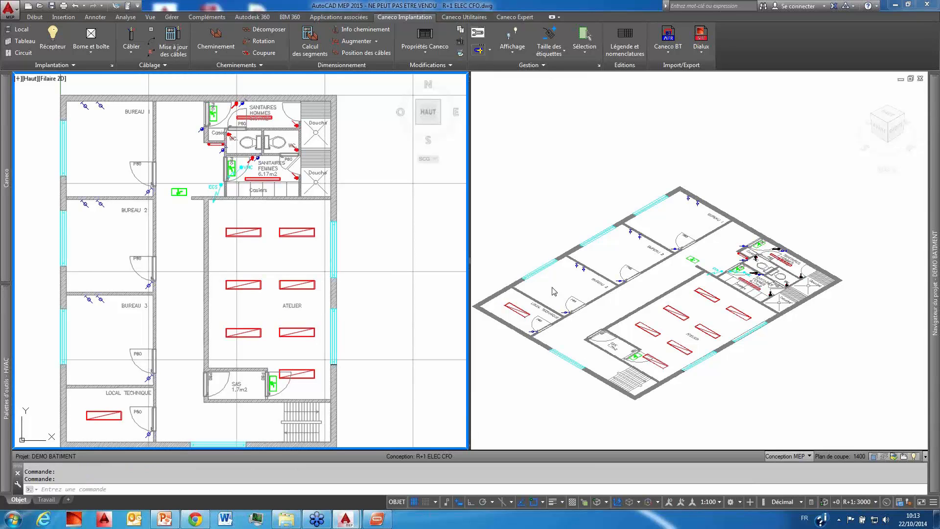
Step: Set the model space viewport configuration to Unique
{"action": "left_click", "coordinate": [150, 18]}
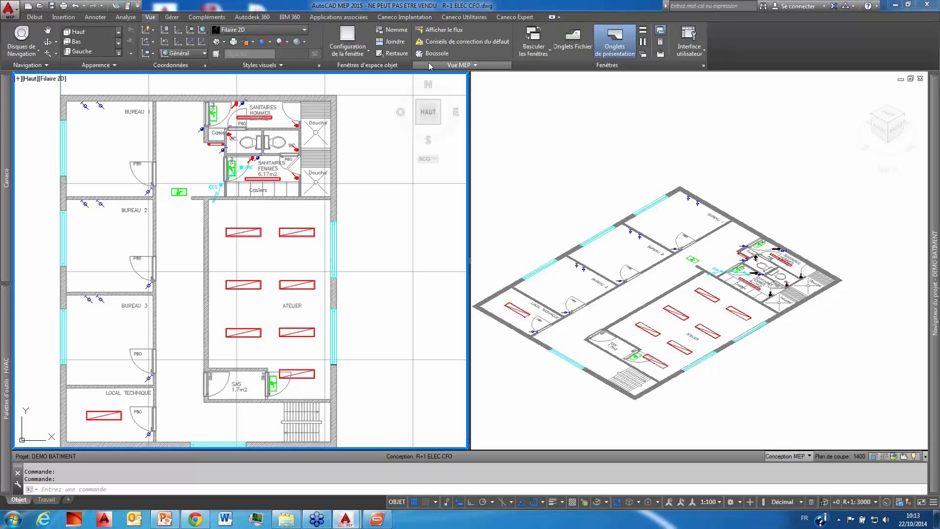
{"action": "left_click", "coordinate": [365, 56]}
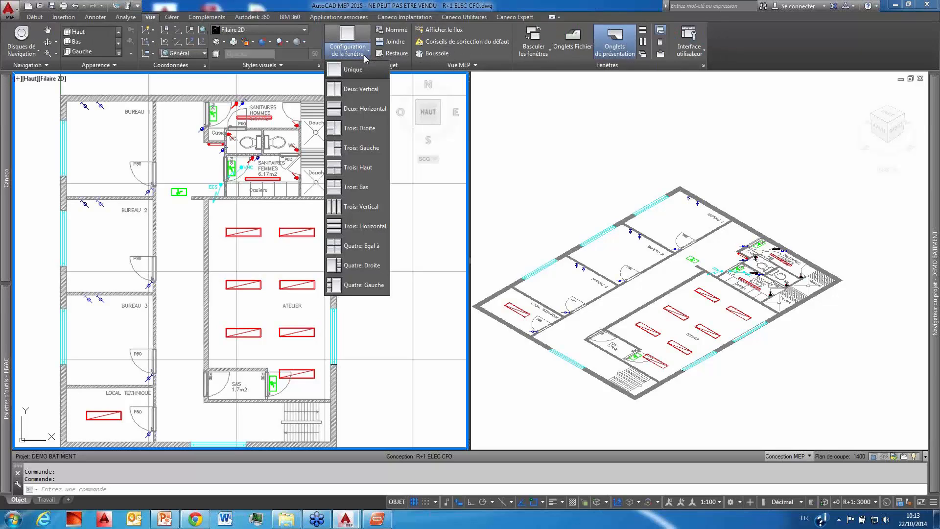
{"action": "left_click", "coordinate": [354, 69]}
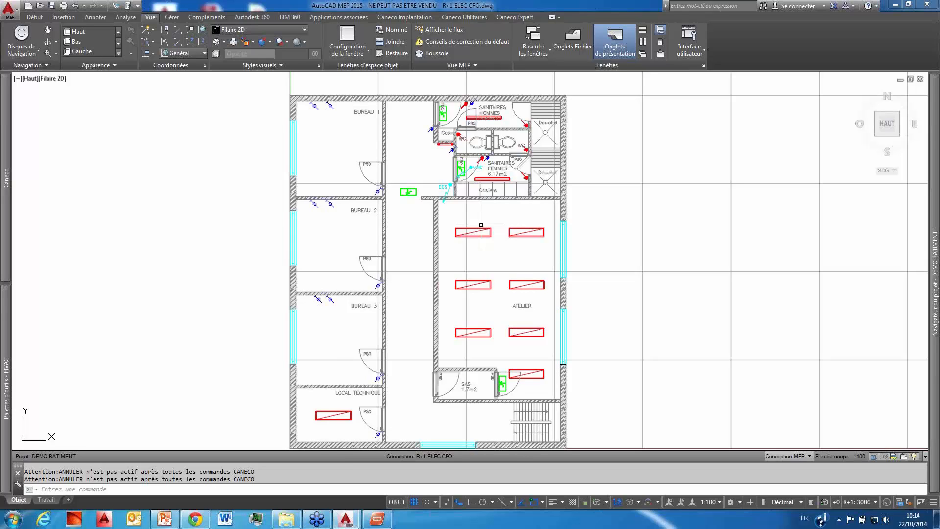
Step: Split the model space into two vertical viewports
{"action": "left_click", "coordinate": [348, 46]}
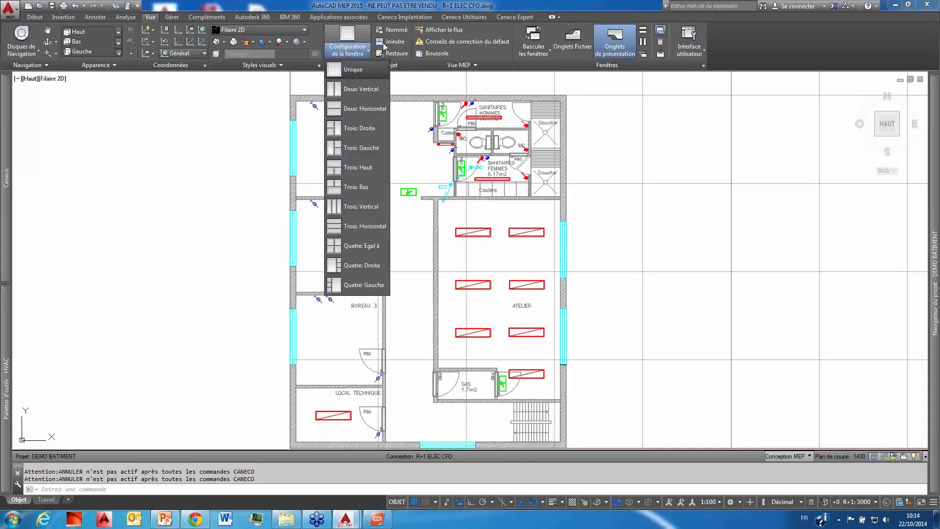
{"action": "left_click", "coordinate": [363, 90]}
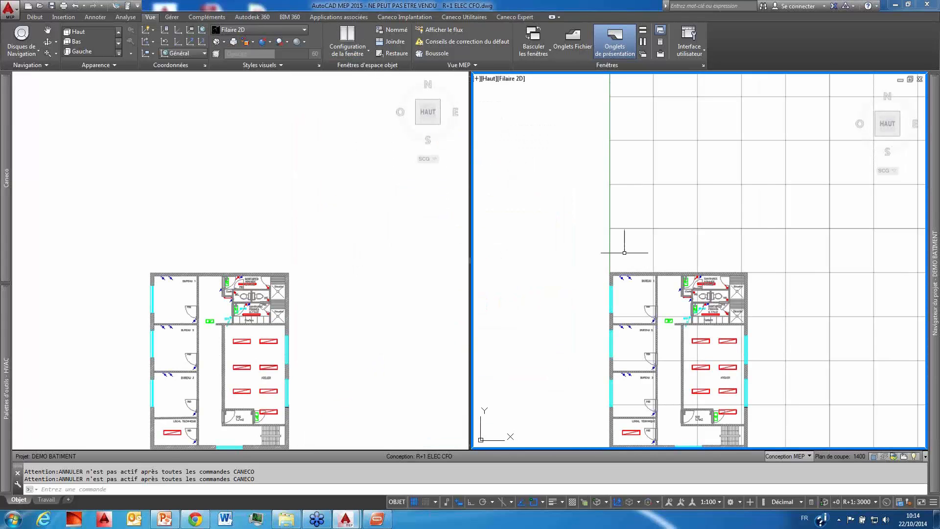
{"action": "left_click", "coordinate": [771, 180]}
{"action": "left_click", "coordinate": [703, 237]}
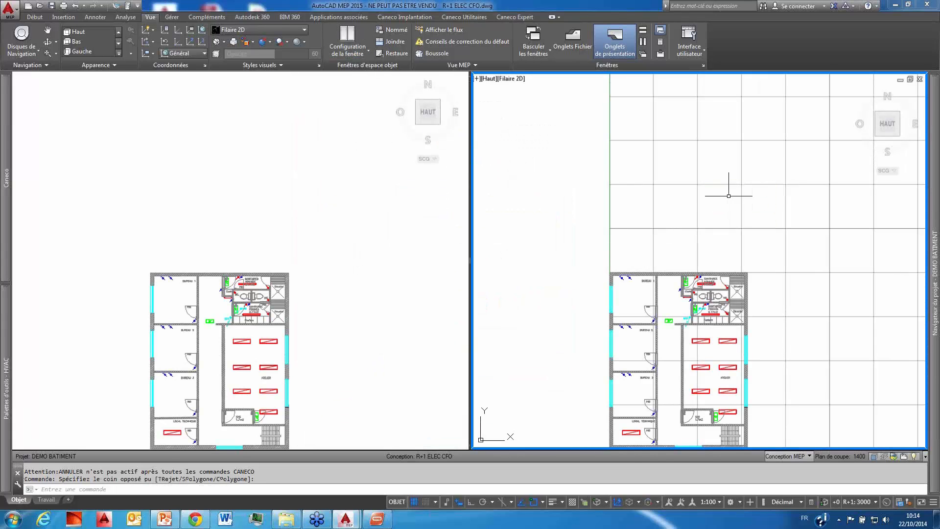
Step: Set the active viewport to the southwest isometric view and turn off its grid
{"action": "left_click", "coordinate": [878, 136]}
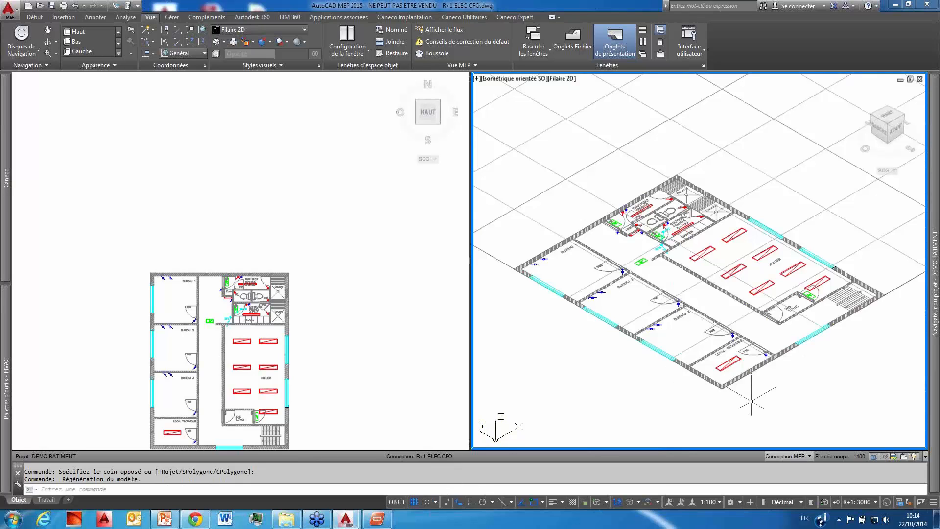
{"action": "left_click", "coordinate": [414, 502]}
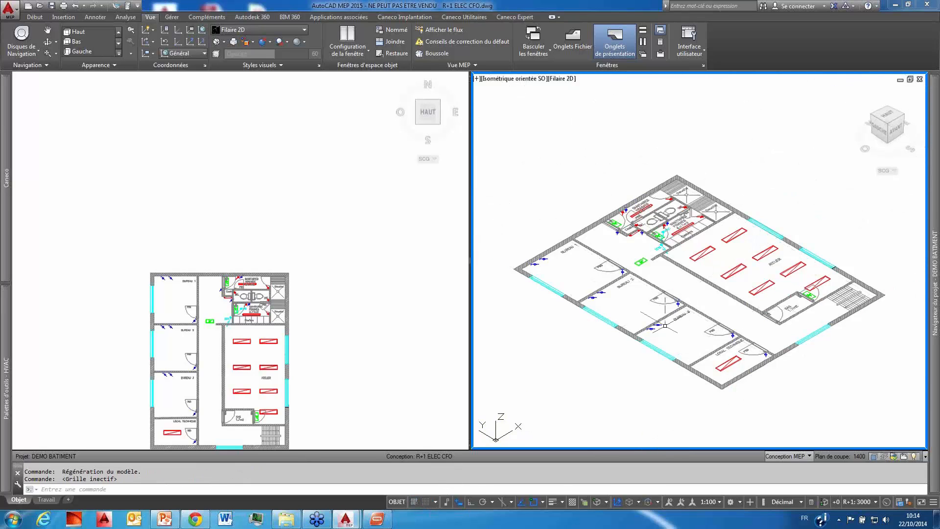
Step: Examine the floor plan in both the top and isometric viewports, and select the upper-right luminaire in the ATELIER room
{"action": "left_click", "coordinate": [335, 264]}
{"action": "middle_click_drag", "start_coordinate": [318, 294], "coordinate": [365, 184]}
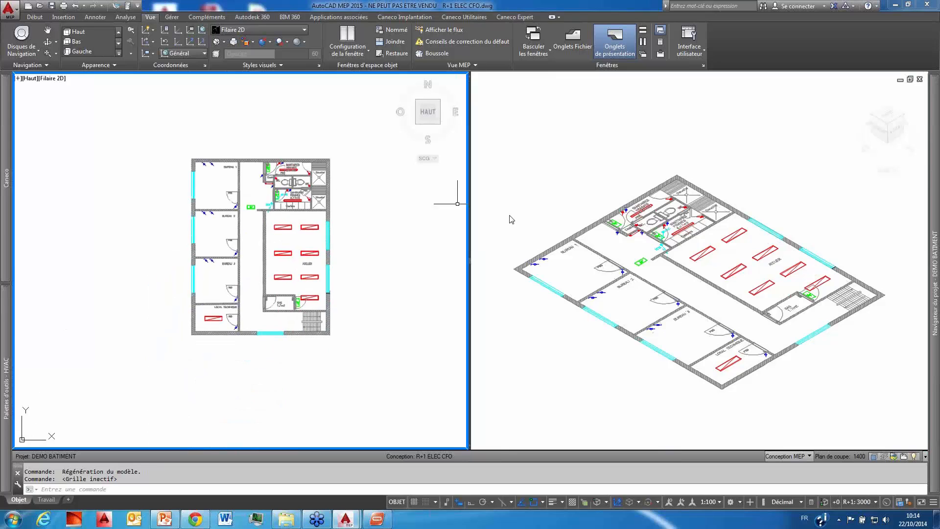
{"action": "scroll", "coordinate": [468, 264], "scroll_direction": "up", "scroll_amount": 2}
{"action": "scroll", "coordinate": [630, 266], "scroll_direction": "down", "scroll_amount": 2}
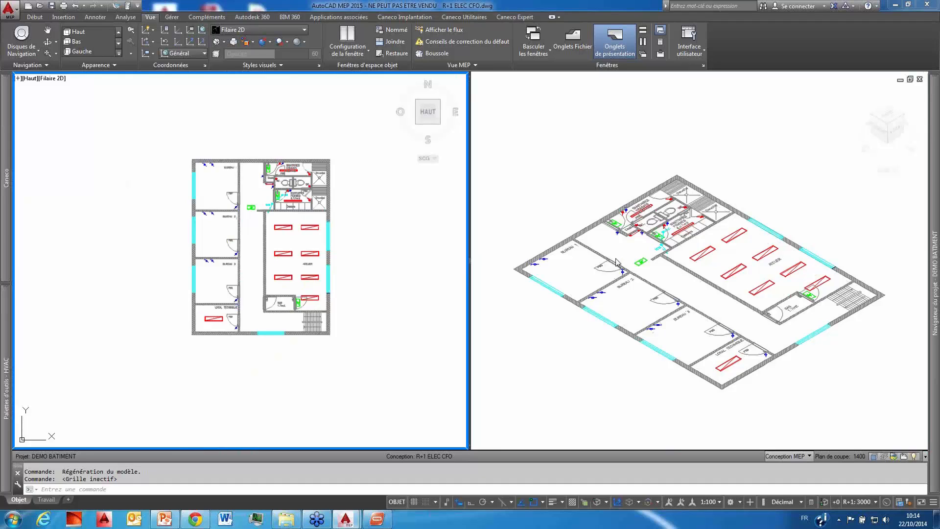
{"action": "left_click", "coordinate": [348, 205]}
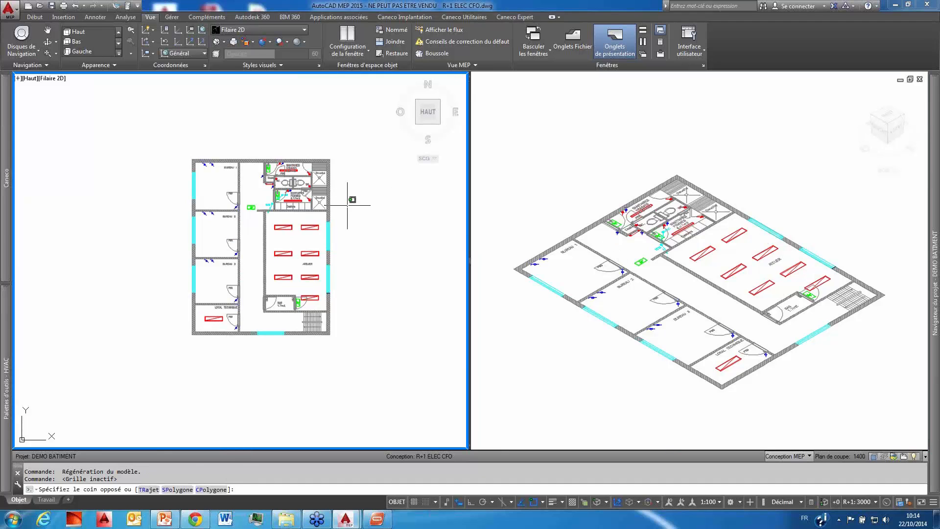
{"action": "scroll", "coordinate": [348, 205], "scroll_direction": "up", "scroll_amount": 2}
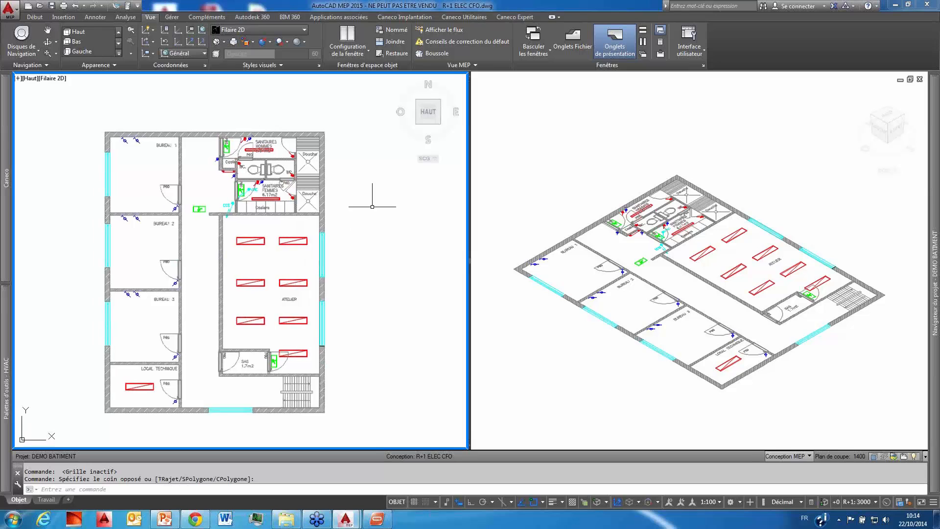
{"action": "scroll", "coordinate": [578, 224], "scroll_direction": "up", "scroll_amount": 2}
{"action": "middle_click_drag", "start_coordinate": [576, 222], "coordinate": [556, 187]}
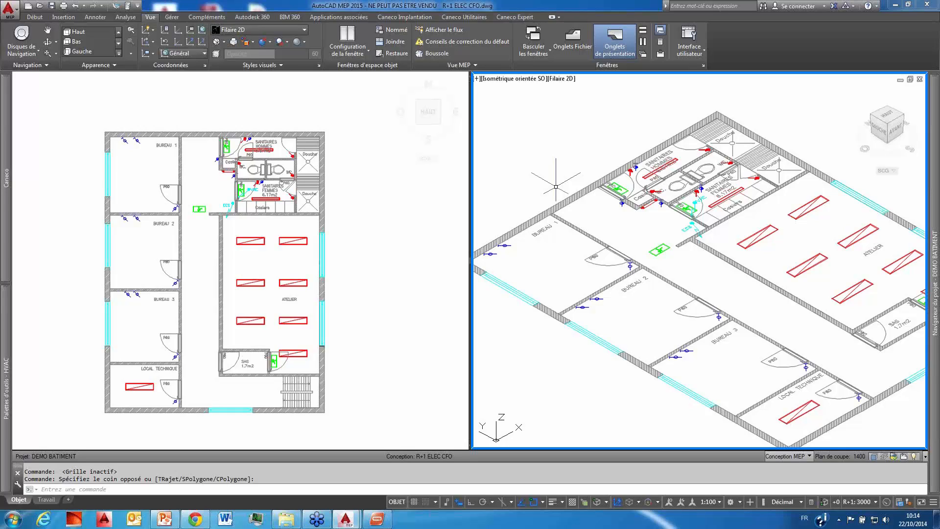
{"action": "left_click", "coordinate": [411, 200]}
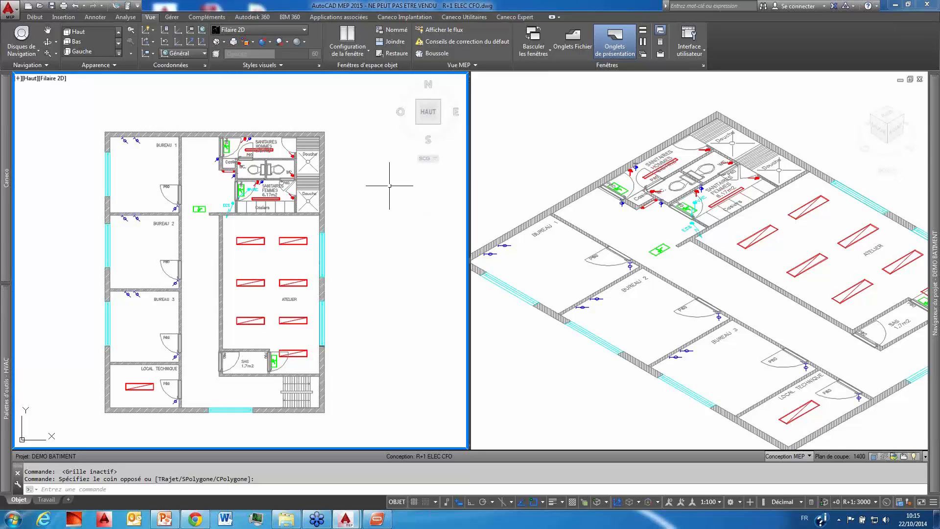
{"action": "left_click", "coordinate": [288, 241]}
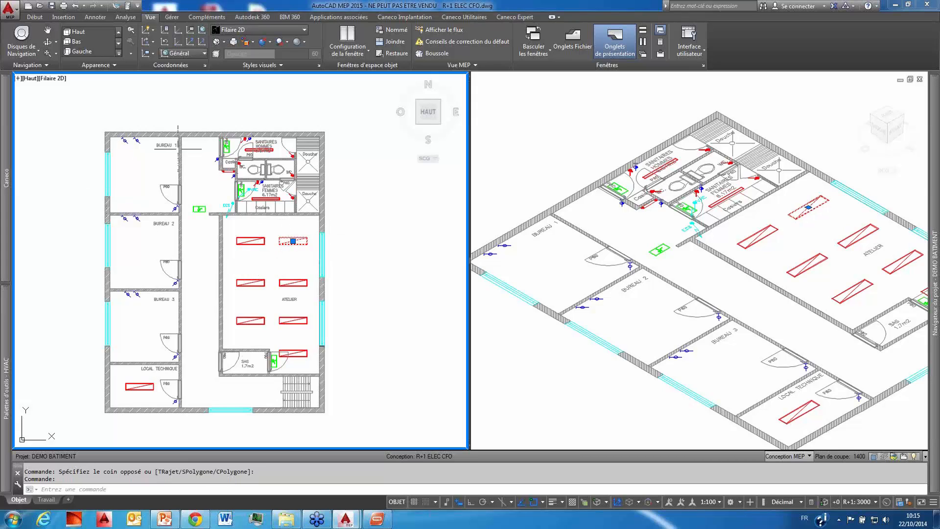
Step: Set the plan unit in the Caneco general settings to MILLIMETRES and validate the project's units and heights
{"action": "mouse_move", "coordinate": [7, 154]}
{"action": "left_click", "coordinate": [167, 90]}
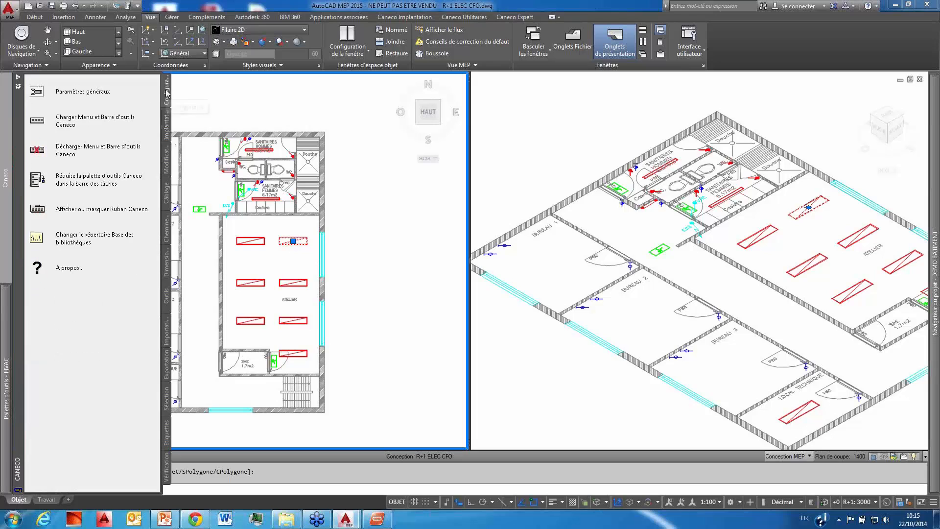
{"action": "left_click", "coordinate": [76, 93]}
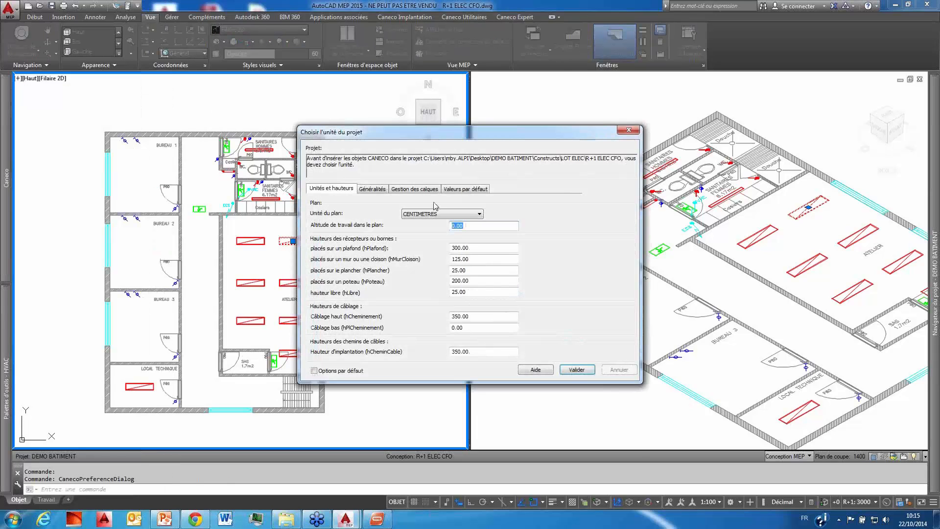
{"action": "left_click", "coordinate": [418, 216]}
{"action": "left_click", "coordinate": [430, 231]}
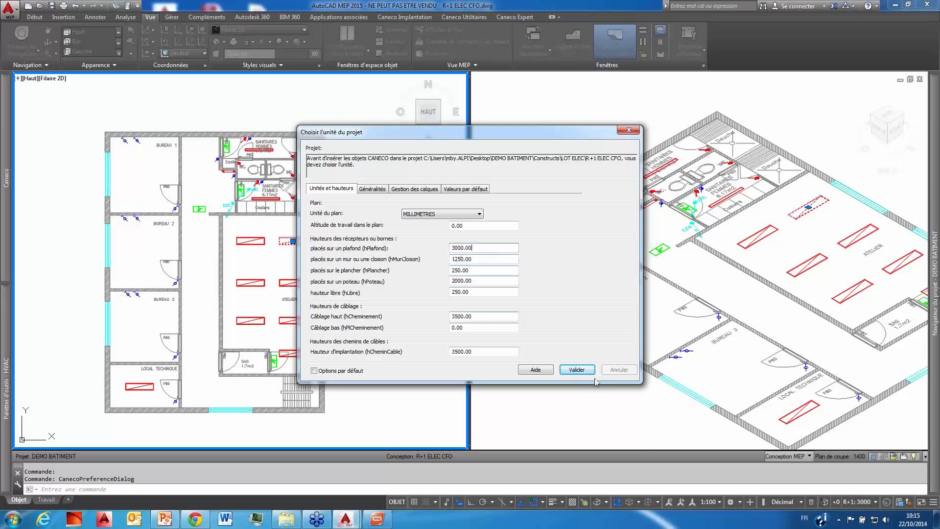
{"action": "left_click", "coordinate": [576, 369]}
{"action": "left_click", "coordinate": [475, 285]}
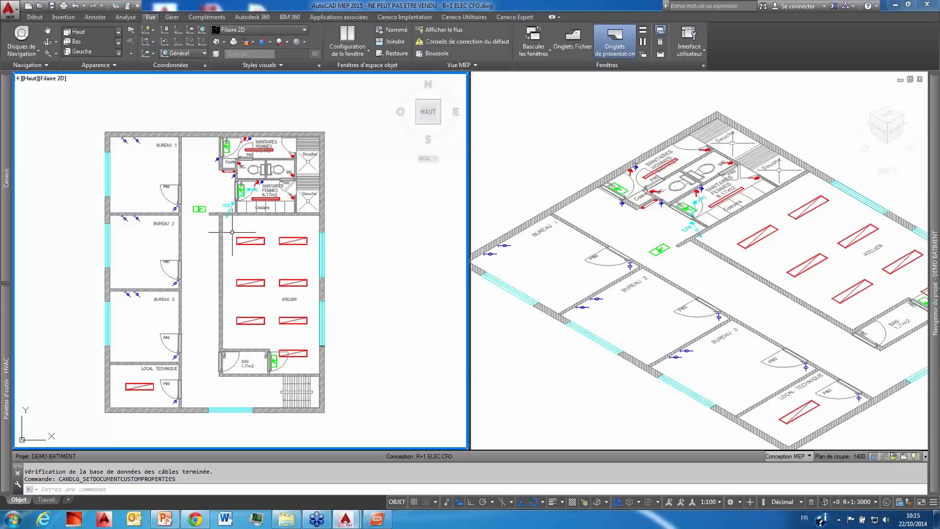
Step: Select all Fluo 2x36w étanche blocks in the drawing and open their conversion into Caneco receivers
{"action": "left_click", "coordinate": [251, 240]}
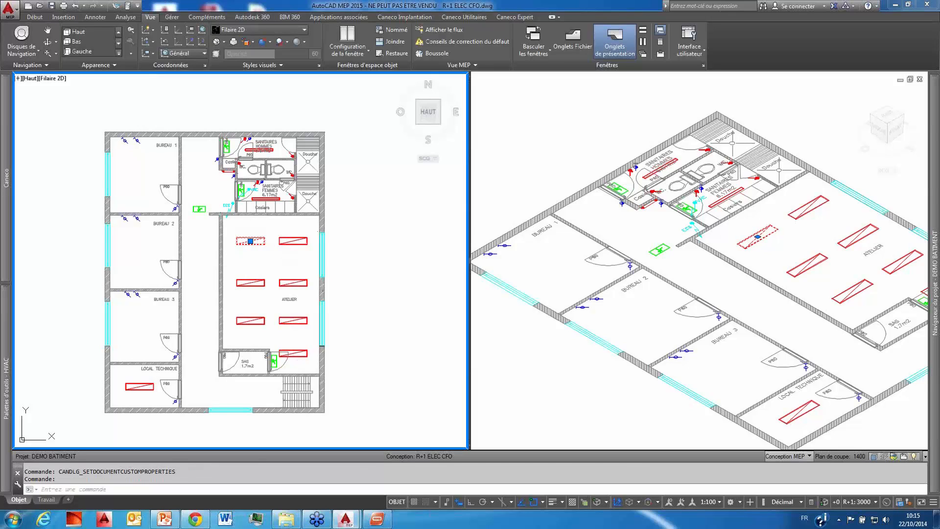
{"action": "right_click", "coordinate": [257, 235]}
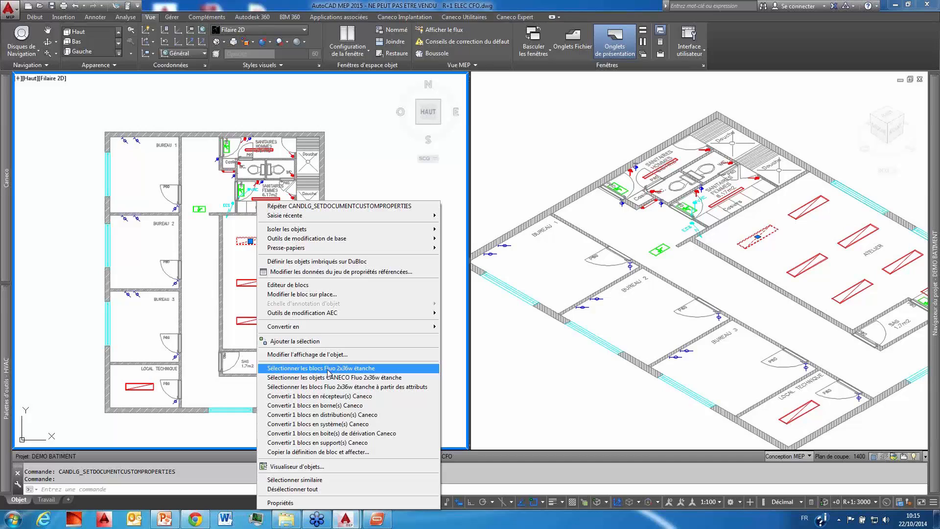
{"action": "left_click", "coordinate": [328, 368]}
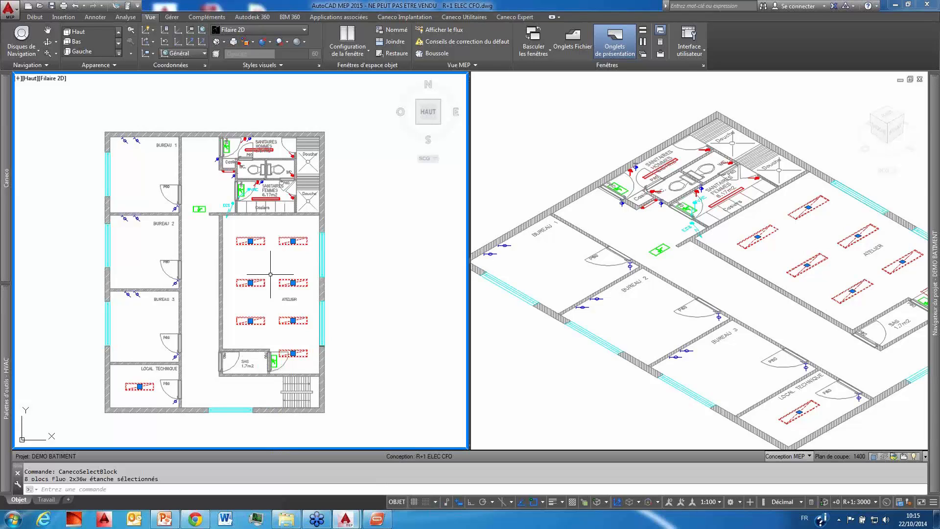
{"action": "right_click", "coordinate": [256, 242]}
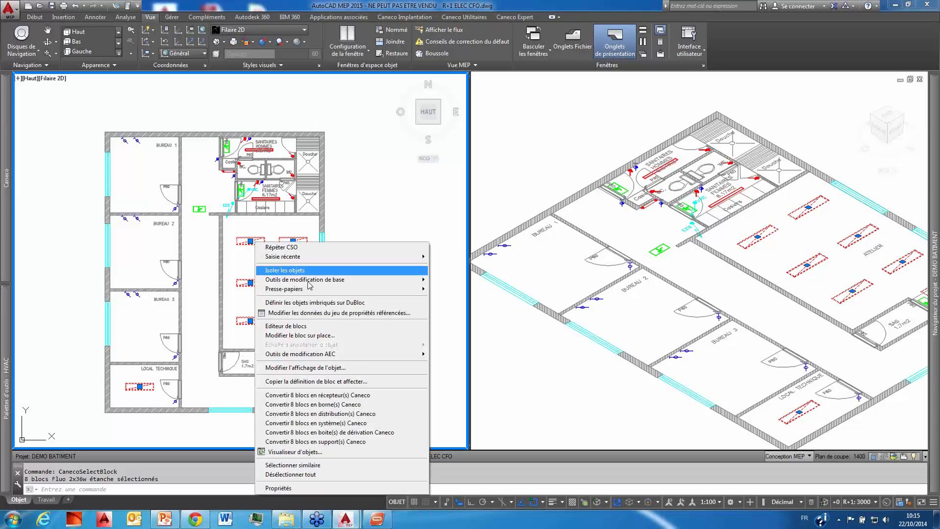
{"action": "left_click", "coordinate": [323, 395]}
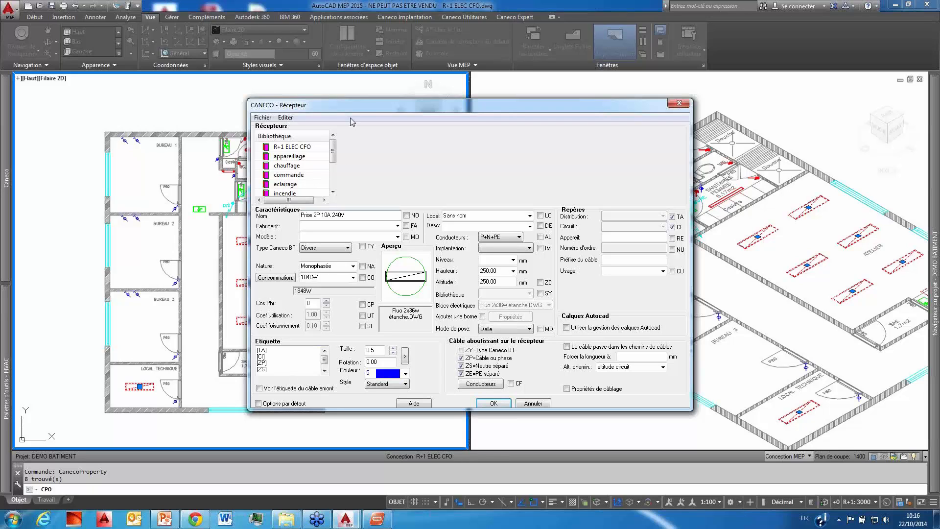
{"action": "left_click_drag", "start_coordinate": [358, 109], "coordinate": [358, 100]}
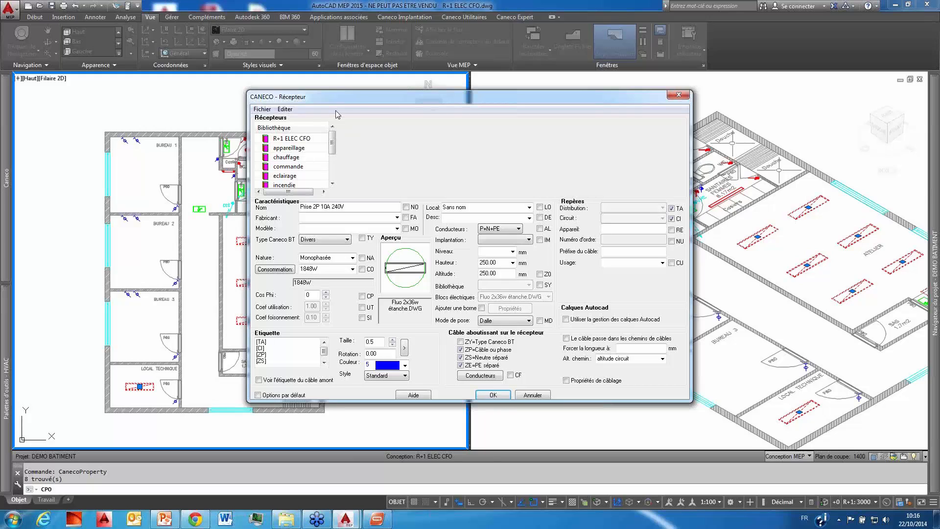
{"action": "left_click_drag", "start_coordinate": [357, 101], "coordinate": [381, 96]}
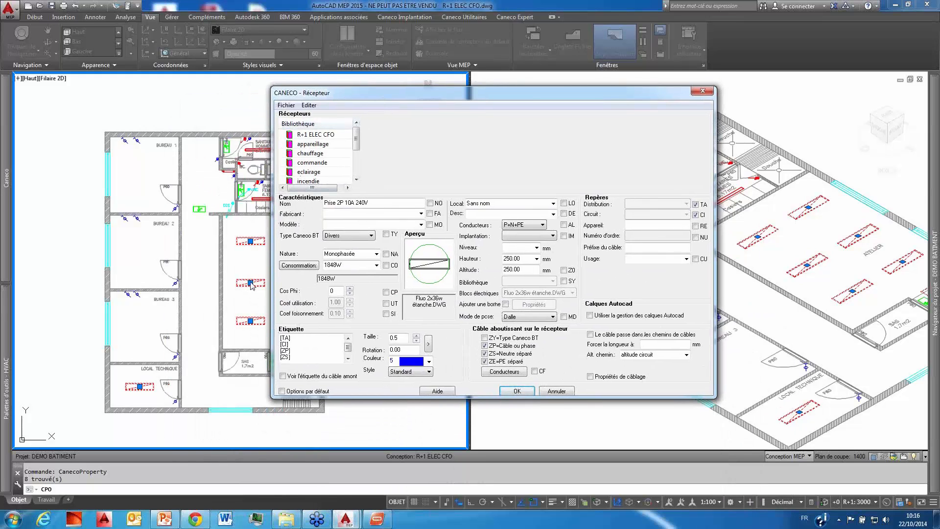
Step: Assign the Plafonnier étanche 2*36W from the eclairage library to the fluorescent luminaire blocks
{"action": "left_click", "coordinate": [309, 181]}
{"action": "left_click", "coordinate": [308, 171]}
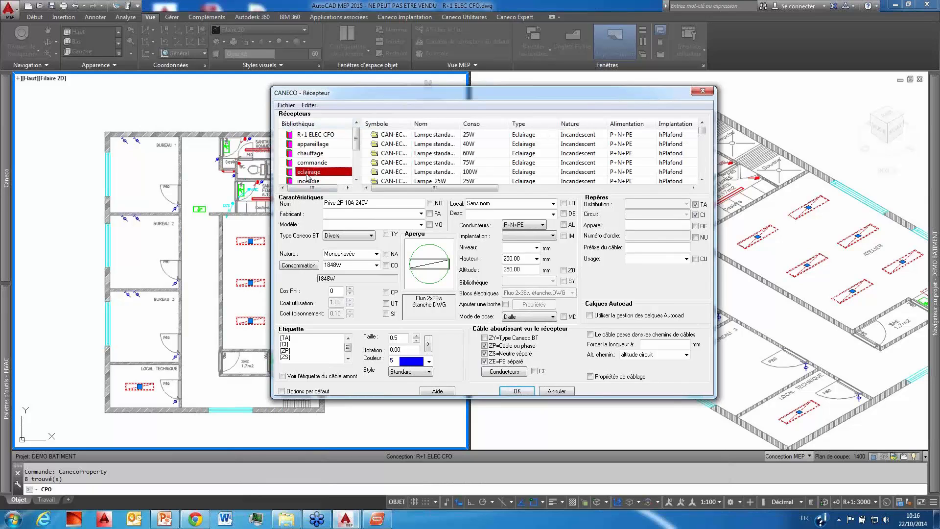
{"action": "left_click", "coordinate": [508, 172]}
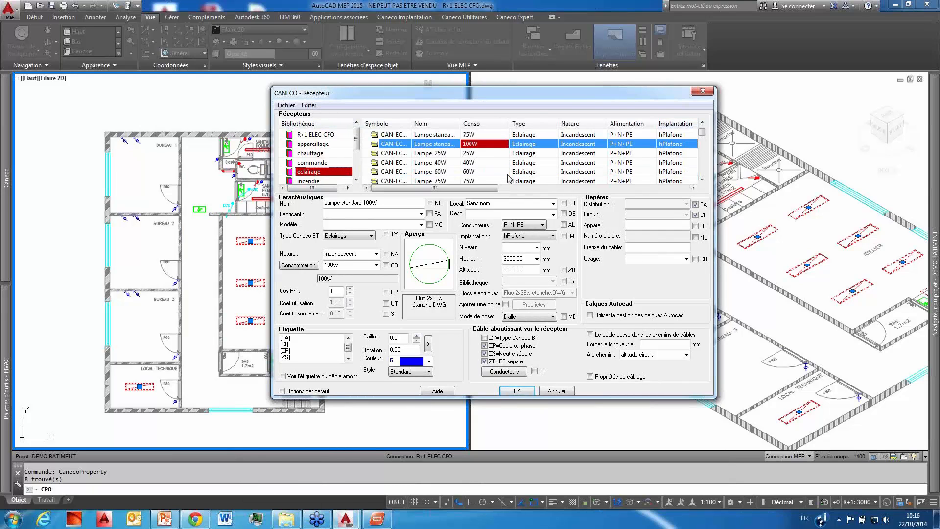
{"action": "scroll", "coordinate": [509, 176], "scroll_direction": "down", "scroll_amount": 3}
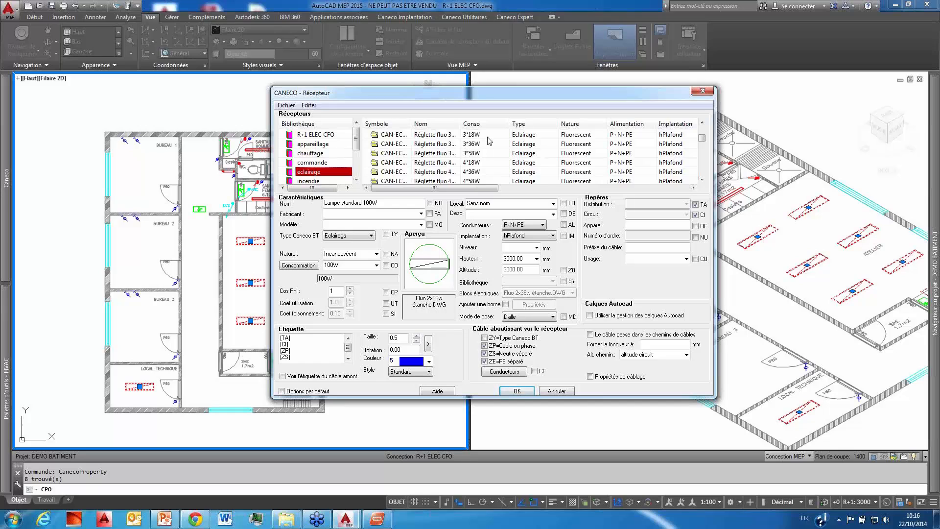
{"action": "scroll", "coordinate": [466, 162], "scroll_direction": "up", "scroll_amount": 3}
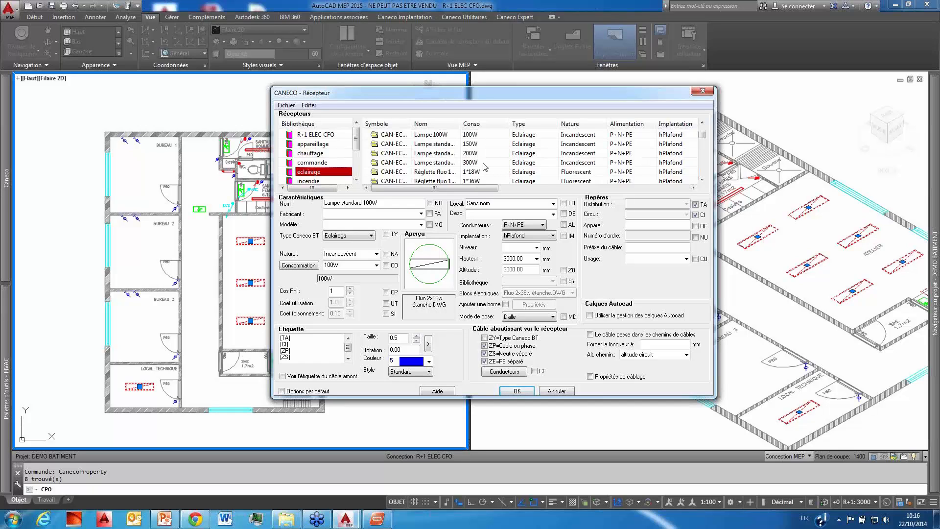
{"action": "scroll", "coordinate": [471, 165], "scroll_direction": "down", "scroll_amount": 1}
{"action": "left_click", "coordinate": [472, 152]}
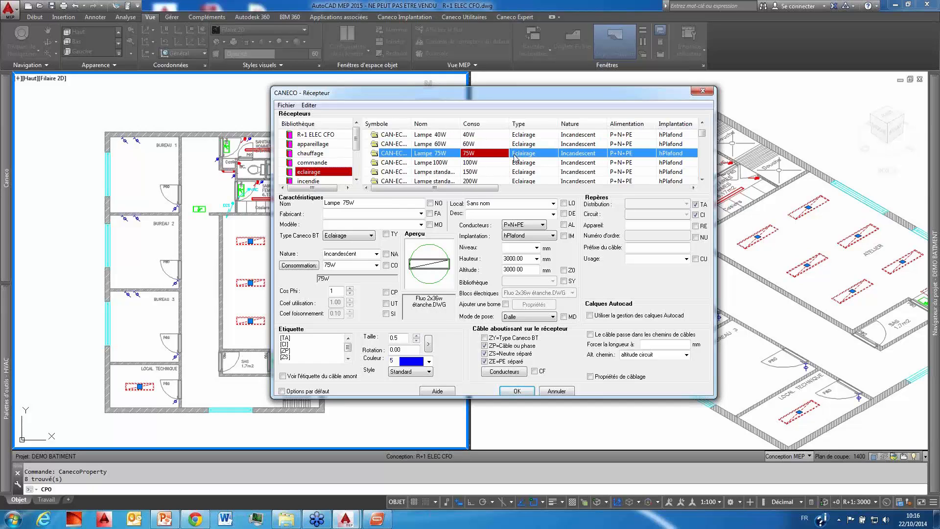
{"action": "scroll", "coordinate": [513, 162], "scroll_direction": "down", "scroll_amount": 1}
{"action": "scroll", "coordinate": [511, 163], "scroll_direction": "down", "scroll_amount": 1}
{"action": "scroll", "coordinate": [476, 172], "scroll_direction": "down", "scroll_amount": 2}
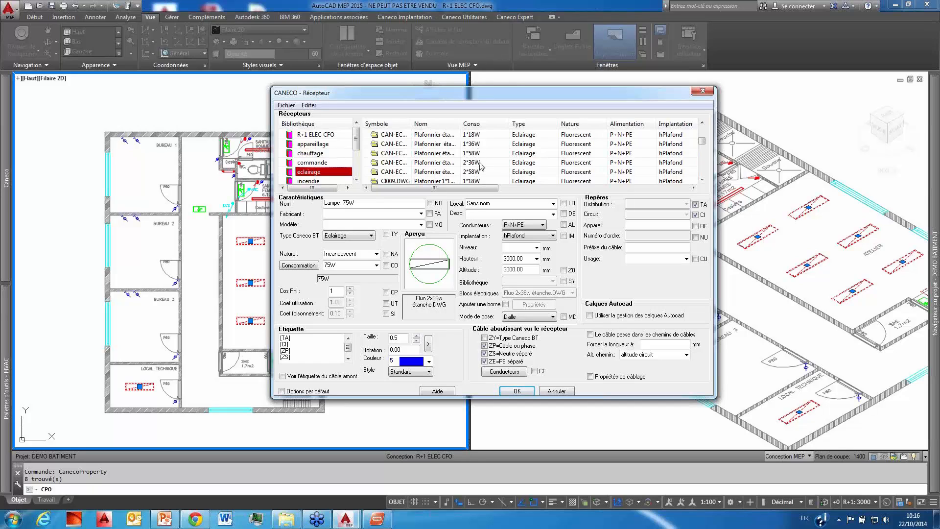
{"action": "left_click", "coordinate": [473, 163]}
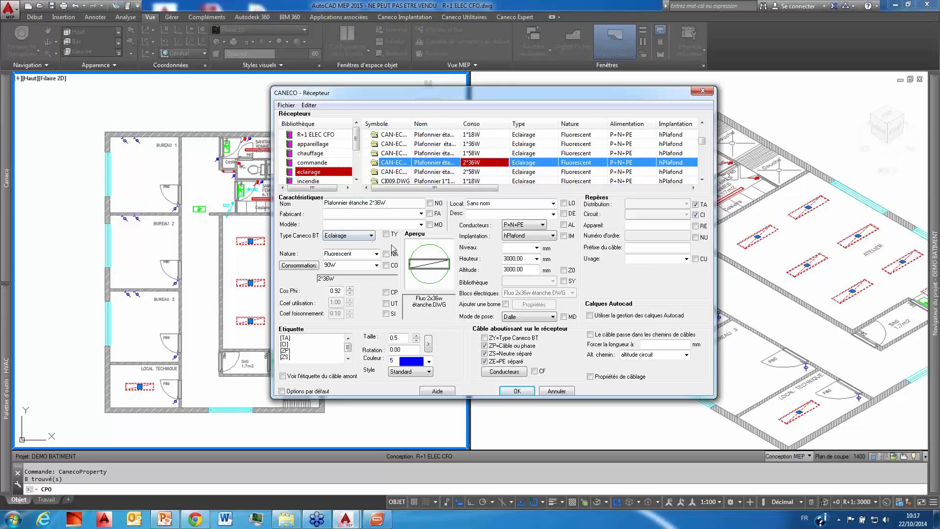
Step: Reduce the luminaires' label to the circuit (CI) and cable or phase (ZP) tags, and confirm their conversion into receivers
{"action": "left_click", "coordinate": [536, 259]}
{"action": "left_click", "coordinate": [523, 259]}
{"action": "left_click_drag", "start_coordinate": [295, 357], "coordinate": [271, 337]}
{"action": "key", "text": "Delete"}
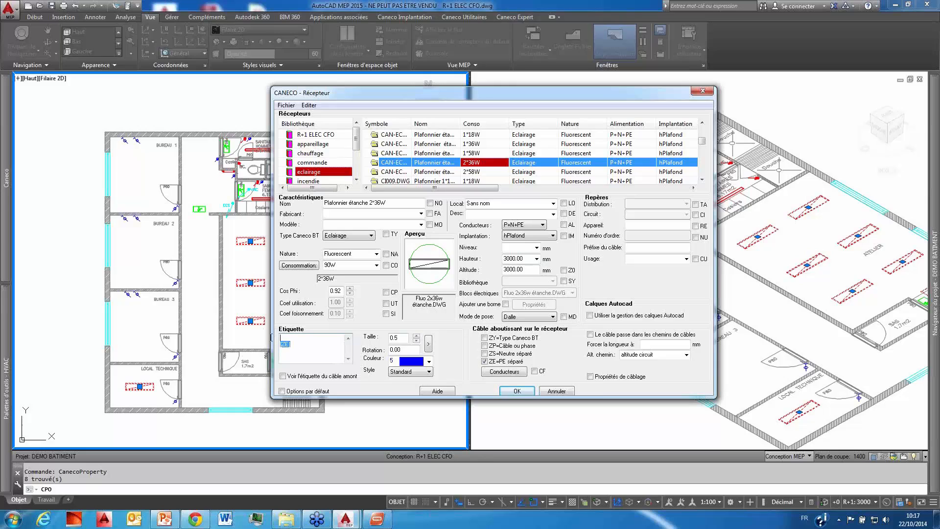
{"action": "key", "text": "Delete"}
{"action": "left_click", "coordinate": [696, 215]}
{"action": "key", "text": "Return"}
{"action": "left_click", "coordinate": [519, 346]}
{"action": "left_click", "coordinate": [517, 391]}
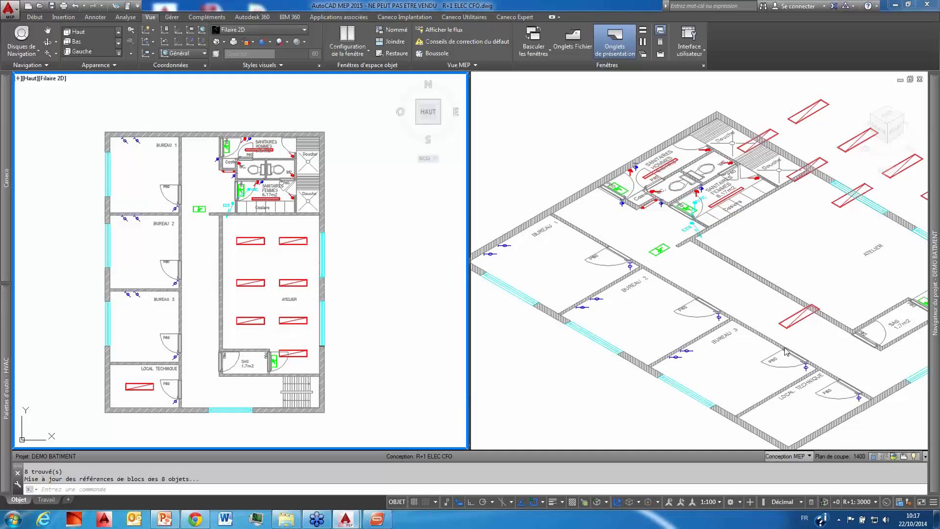
{"action": "left_click", "coordinate": [828, 230]}
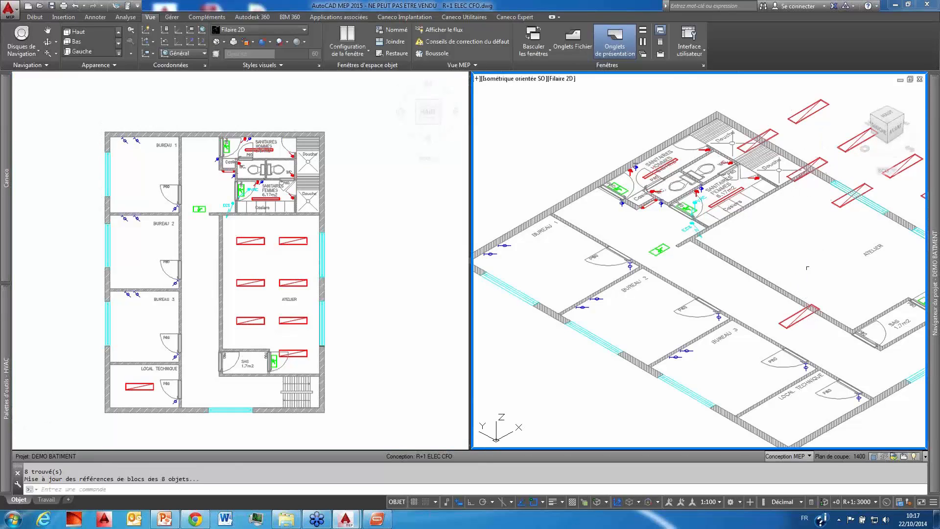
{"action": "mouse_move", "coordinate": [887, 124]}
{"action": "left_mouse_down"}
{"action": "mouse_move", "coordinate": [880, 99]}
{"action": "mouse_move", "coordinate": [880, 147]}
{"action": "left_mouse_up"}
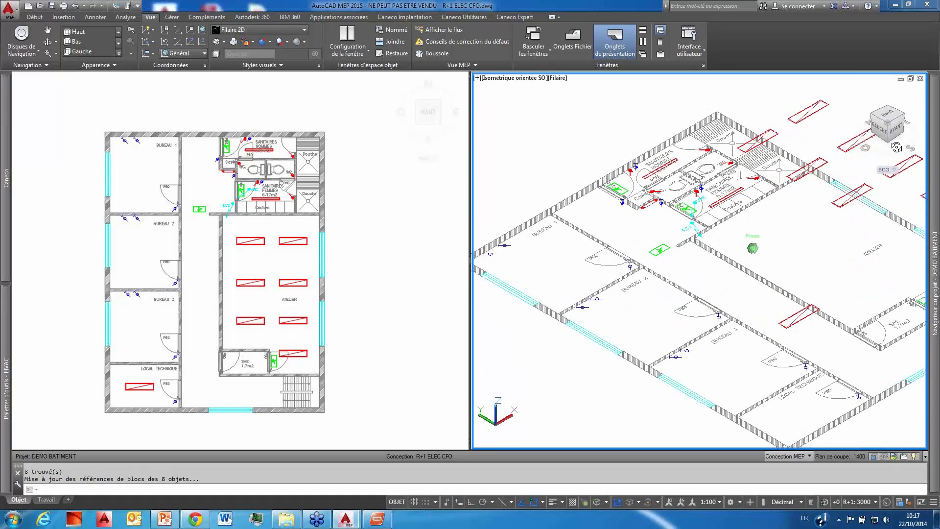
Step: Select all Bloc secours blocks in the plan, starting from the emergency light in the corridor
{"action": "left_click", "coordinate": [382, 309]}
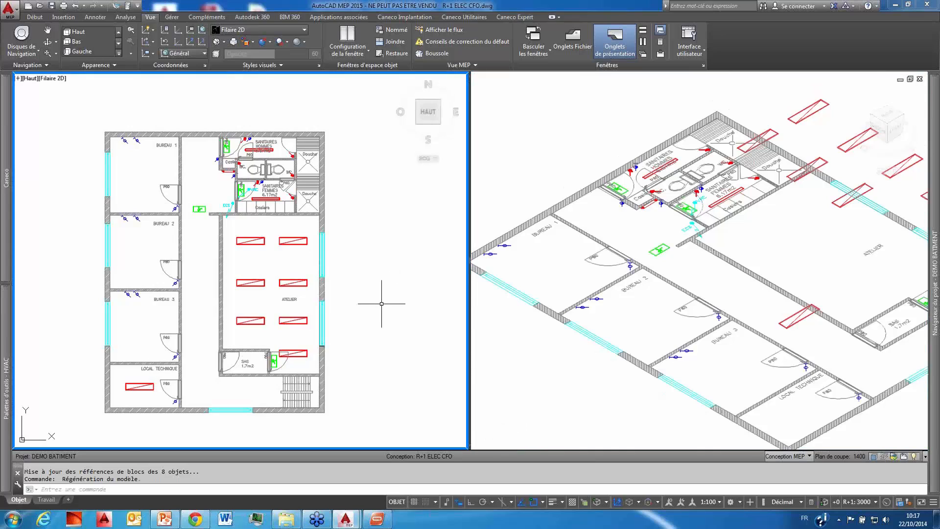
{"action": "scroll", "coordinate": [207, 212], "scroll_direction": "up", "scroll_amount": 2}
{"action": "left_click", "coordinate": [201, 201]}
{"action": "left_click", "coordinate": [196, 206]}
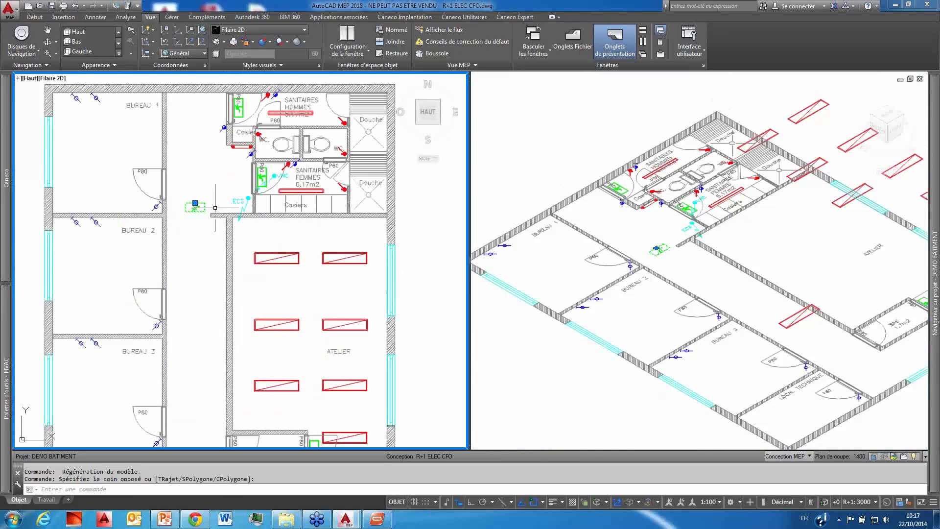
{"action": "right_click", "coordinate": [215, 207]}
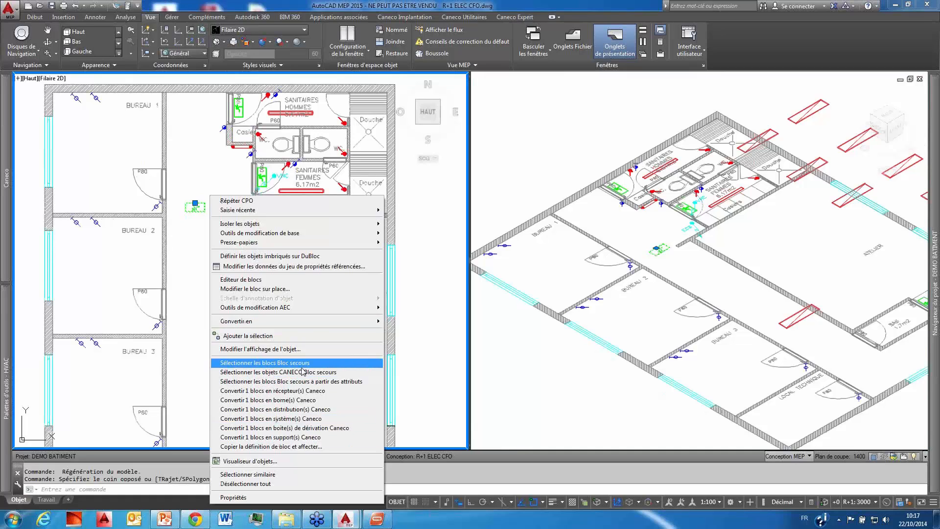
{"action": "left_click", "coordinate": [302, 363]}
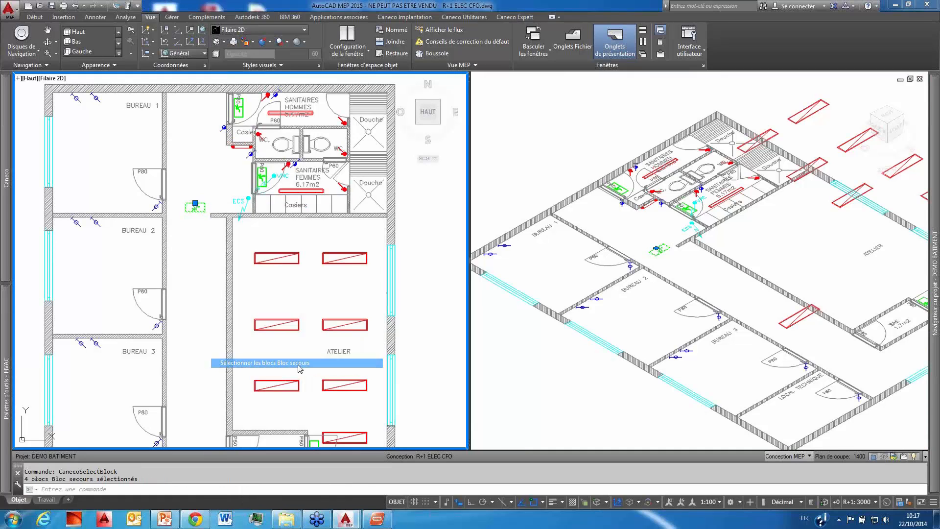
Step: Convert the emergency light blocks into Caneco receivers as Bloc autonome de sécurité 11W from the eclairage library, with hPlafond as their mounting
{"action": "scroll", "coordinate": [203, 212], "scroll_direction": "down", "scroll_amount": 4}
{"action": "scroll", "coordinate": [202, 212], "scroll_direction": "up", "scroll_amount": 2}
{"action": "right_click", "coordinate": [199, 195]}
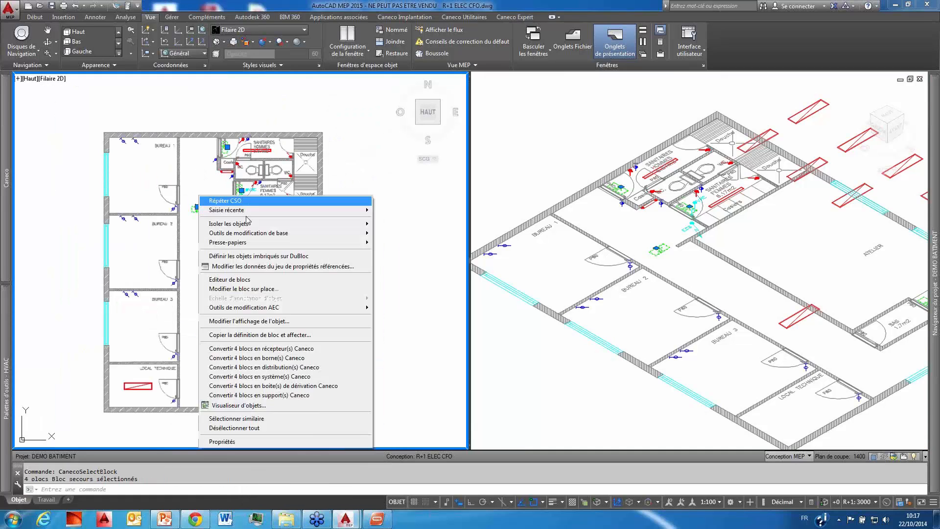
{"action": "left_click", "coordinate": [268, 349]}
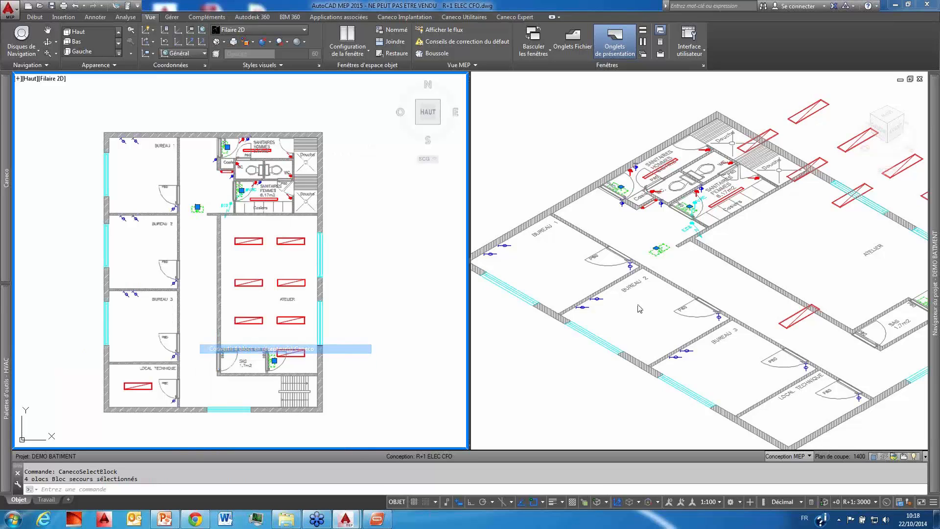
{"action": "left_click", "coordinate": [293, 184]}
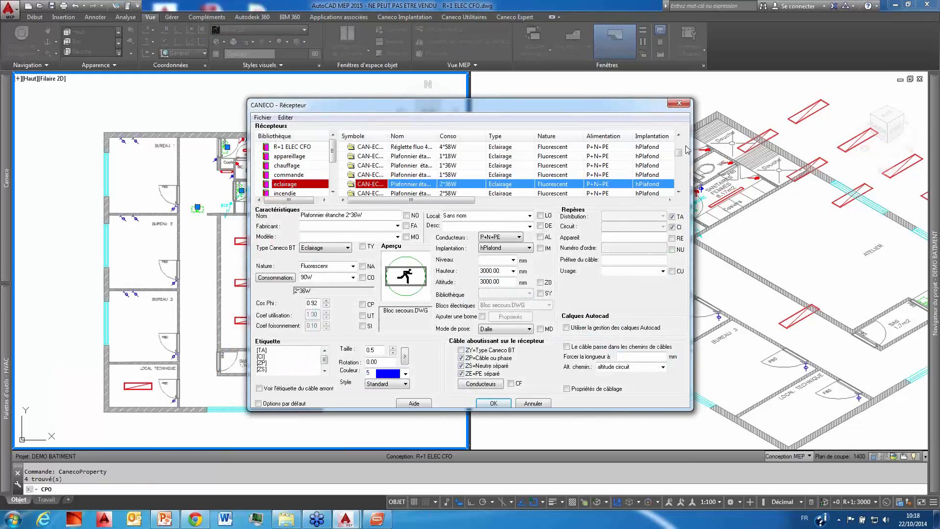
{"action": "left_click_drag", "start_coordinate": [679, 153], "coordinate": [678, 192]}
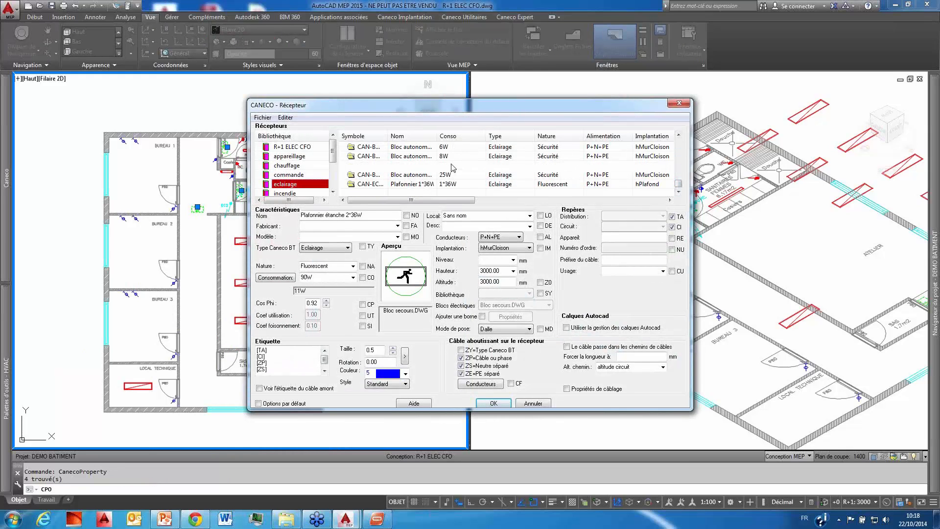
{"action": "left_click", "coordinate": [443, 166]}
{"action": "left_click", "coordinate": [527, 248]}
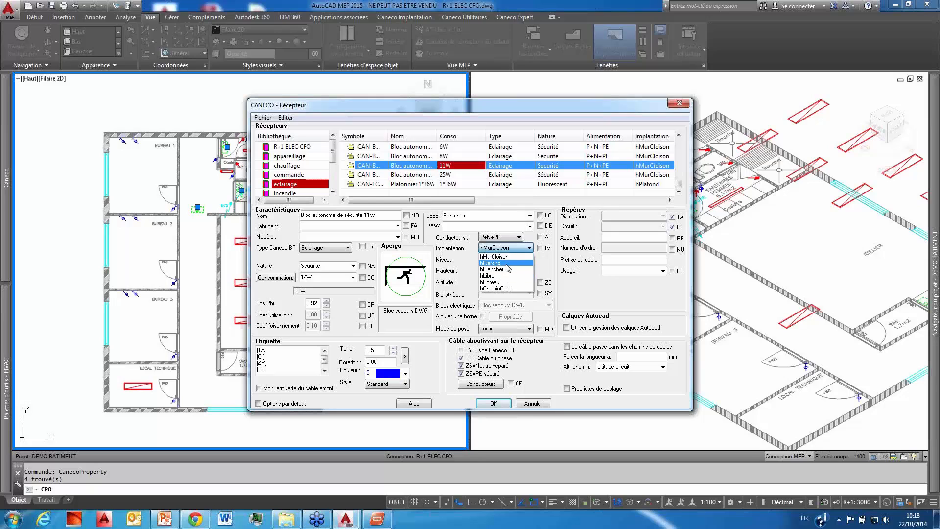
{"action": "left_click", "coordinate": [506, 264]}
Step: Limit the emergency lights' label to the CI and ZP tags, keep these options as defaults, and confirm the conversion
{"action": "left_click_drag", "start_coordinate": [268, 371], "coordinate": [248, 350]}
{"action": "key", "text": "Delete"}
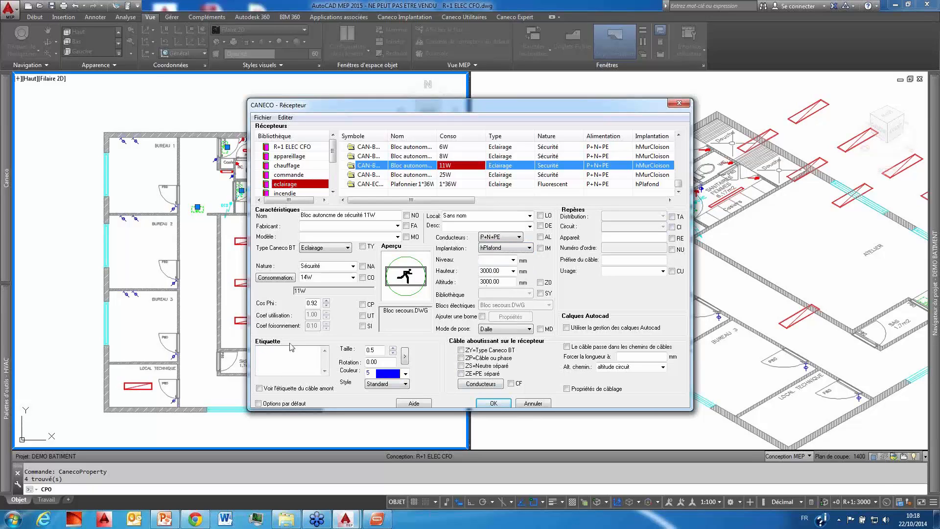
{"action": "left_click", "coordinate": [672, 227]}
{"action": "left_click", "coordinate": [461, 358]}
{"action": "left_click", "coordinate": [304, 363]}
{"action": "left_click", "coordinate": [259, 403]}
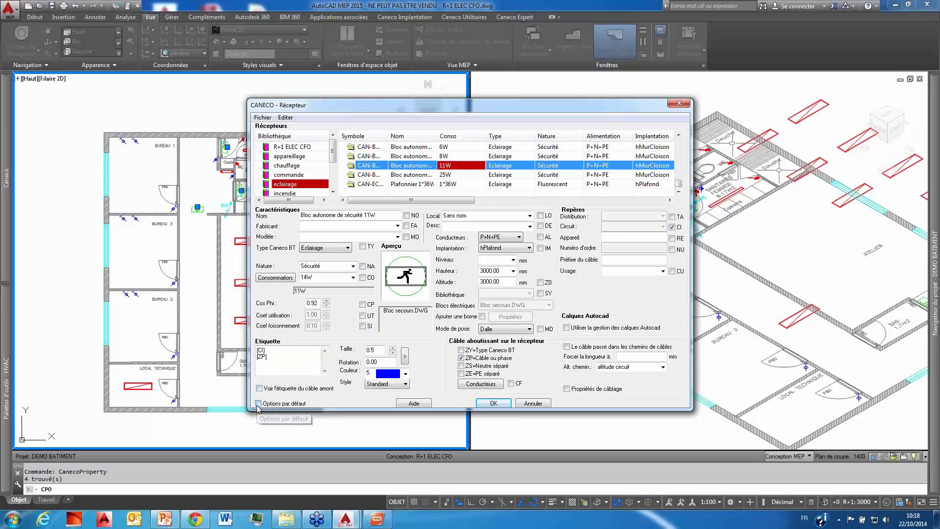
{"action": "left_click", "coordinate": [495, 403]}
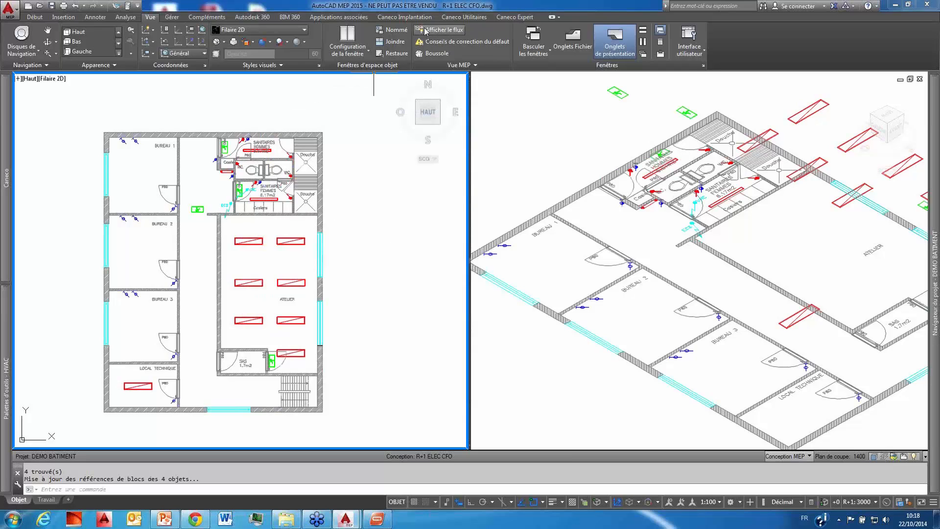
Step: Hide the Caneco receivers already converted in the drawing
{"action": "left_click", "coordinate": [411, 18]}
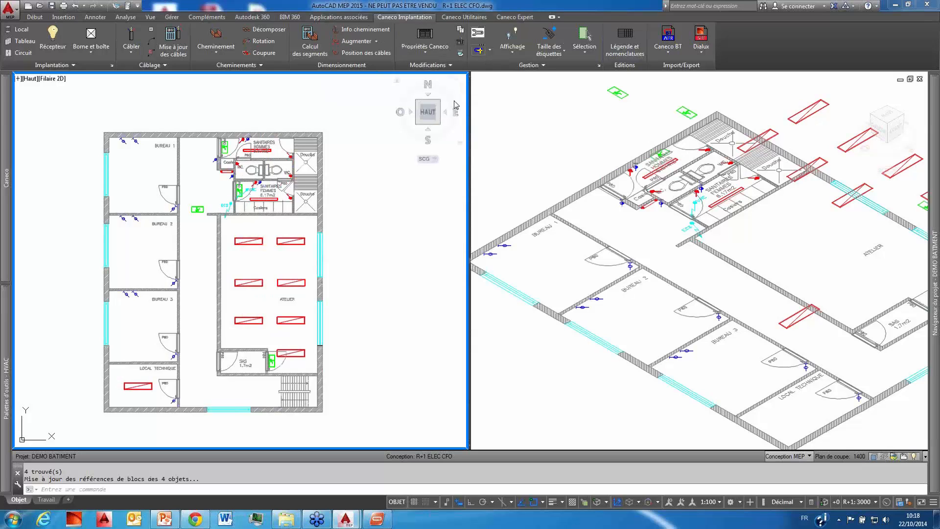
{"action": "left_click", "coordinate": [511, 55]}
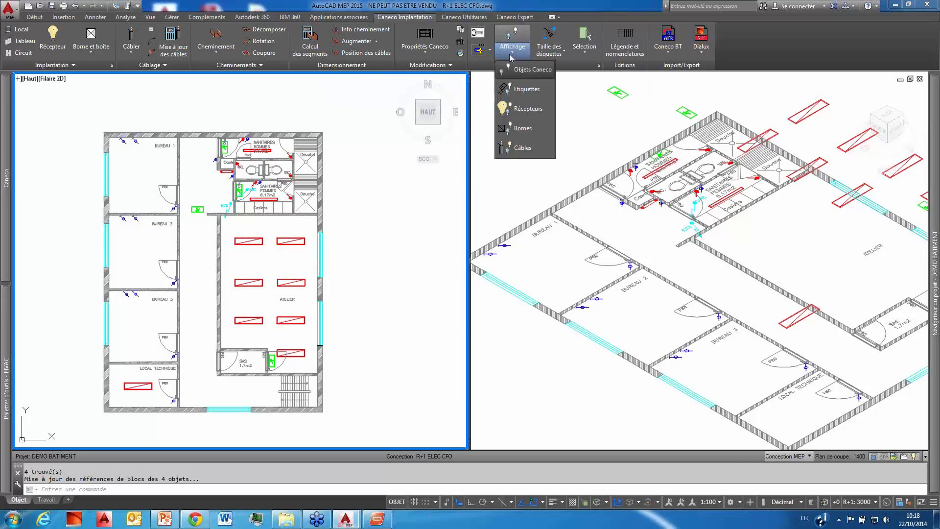
{"action": "left_click", "coordinate": [520, 114]}
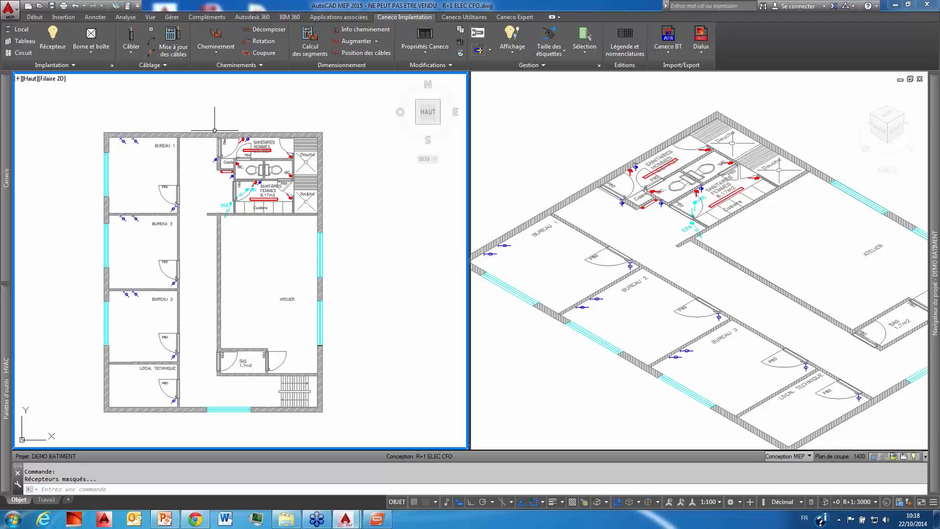
Step: Select all PC socket blocks in the plan, starting from a socket in BUREAU 1
{"action": "scroll", "coordinate": [123, 139], "scroll_direction": "up", "scroll_amount": 4}
{"action": "left_click", "coordinate": [123, 139]}
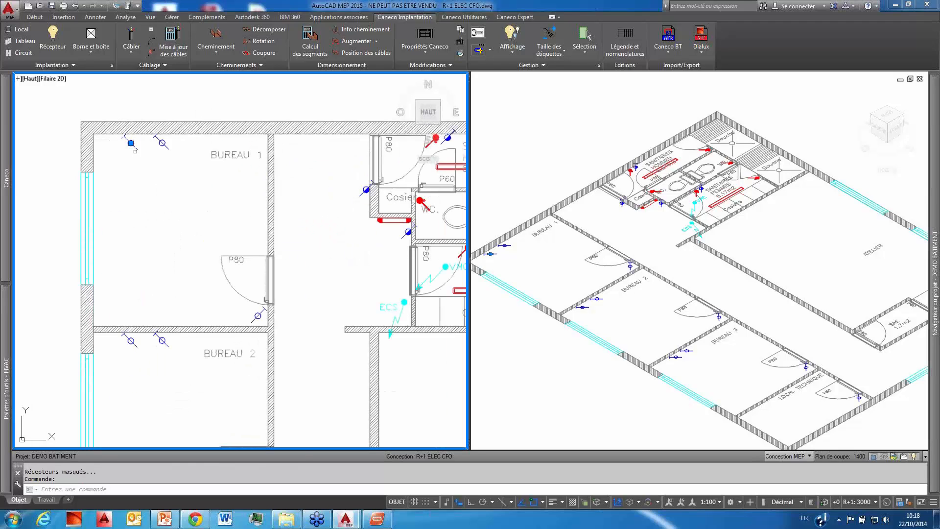
{"action": "right_click", "coordinate": [111, 131]}
{"action": "left_click", "coordinate": [190, 314]}
{"action": "scroll", "coordinate": [178, 219], "scroll_direction": "down", "scroll_amount": 4}
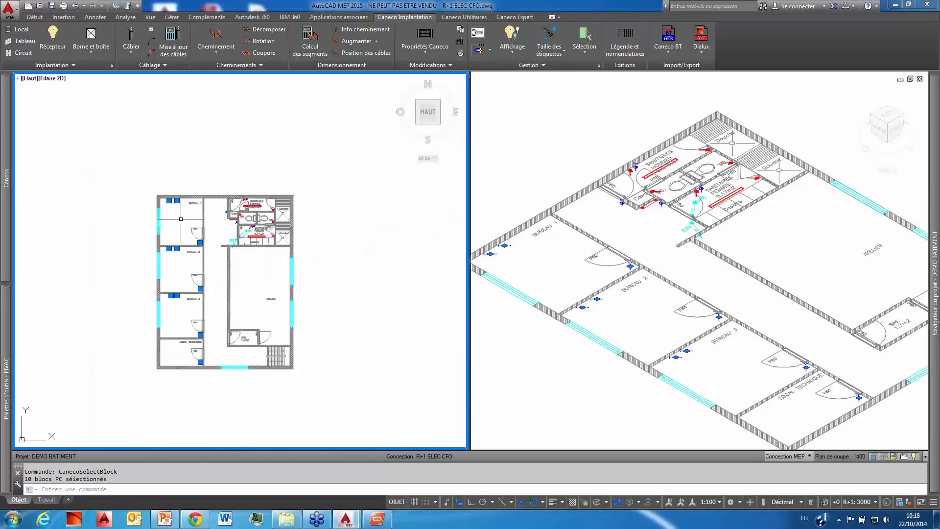
{"action": "scroll", "coordinate": [179, 219], "scroll_direction": "up", "scroll_amount": 1}
Step: Convert the selected PC blocks into Caneco receivers as Prise 2P+T 16A 240V from the prises library
{"action": "right_click", "coordinate": [178, 220]}
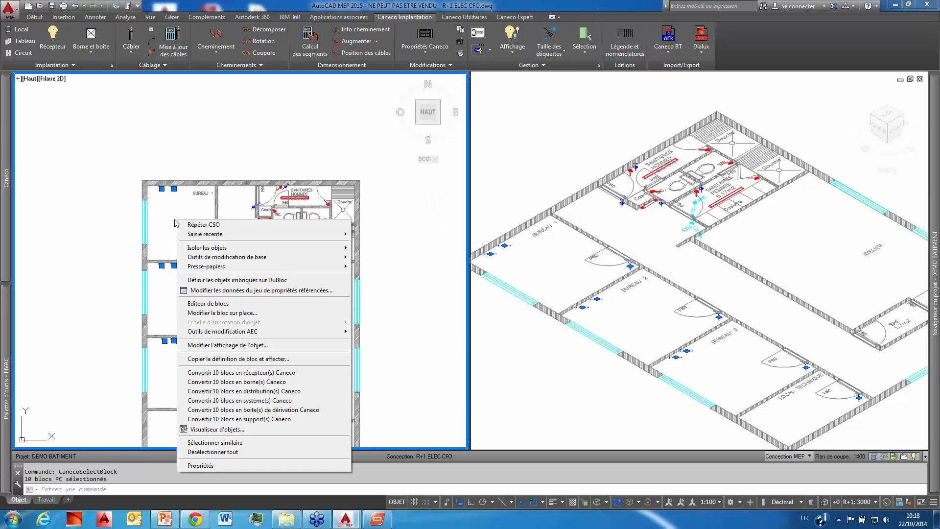
{"action": "left_click", "coordinate": [226, 373]}
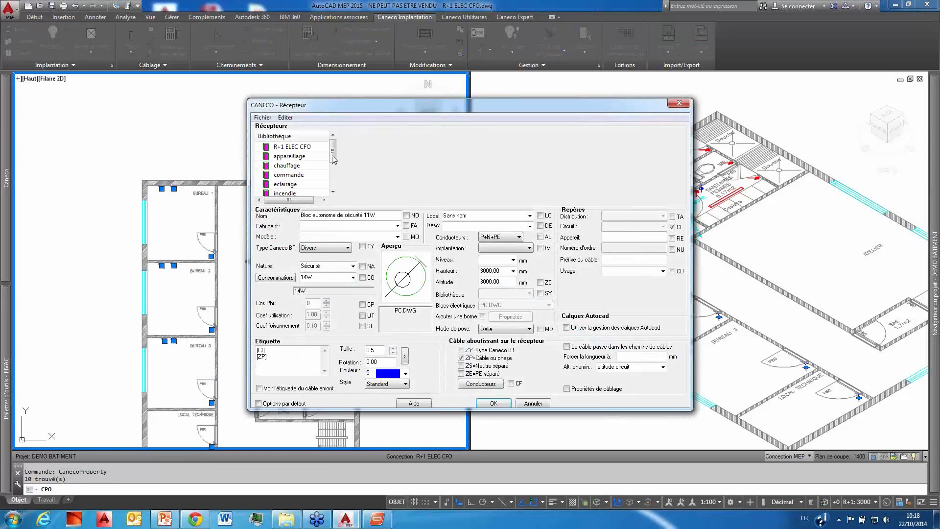
{"action": "left_click_drag", "start_coordinate": [334, 149], "coordinate": [333, 171]}
{"action": "left_click", "coordinate": [297, 184]}
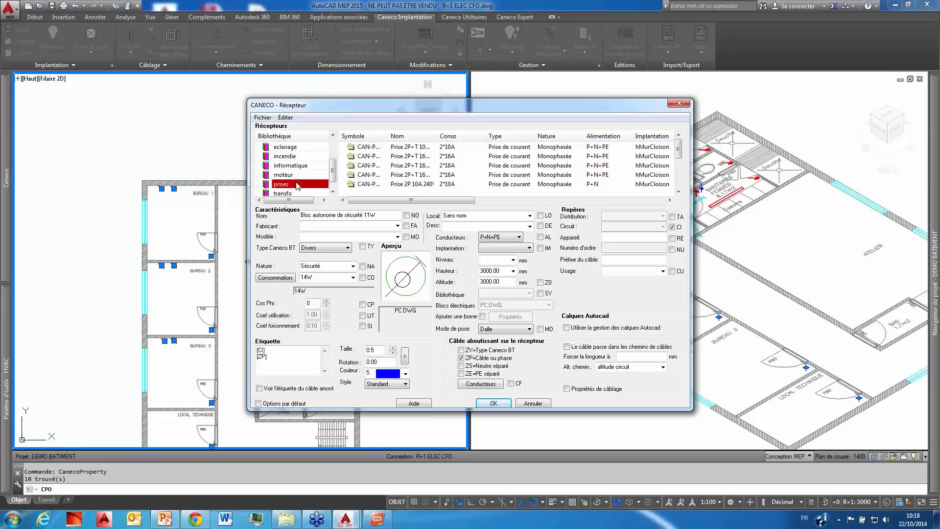
{"action": "left_click", "coordinate": [449, 156]}
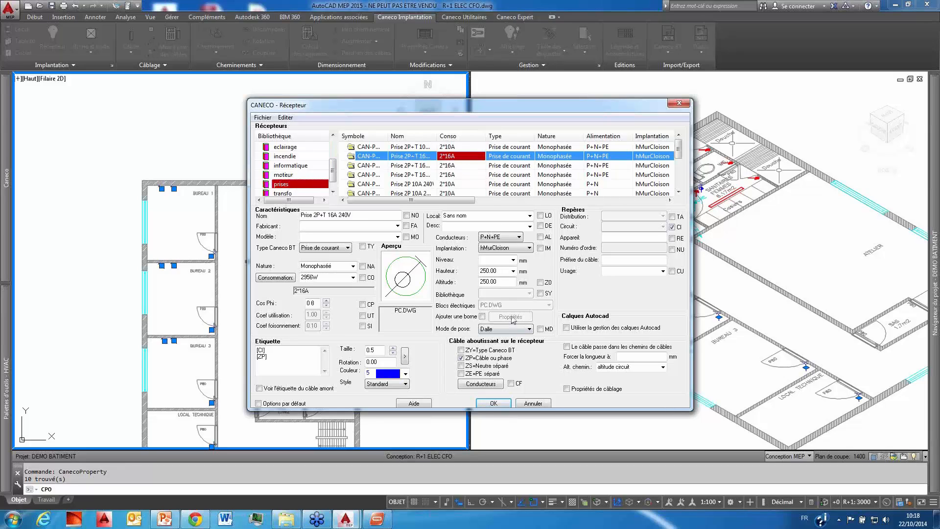
{"action": "left_click", "coordinate": [495, 403]}
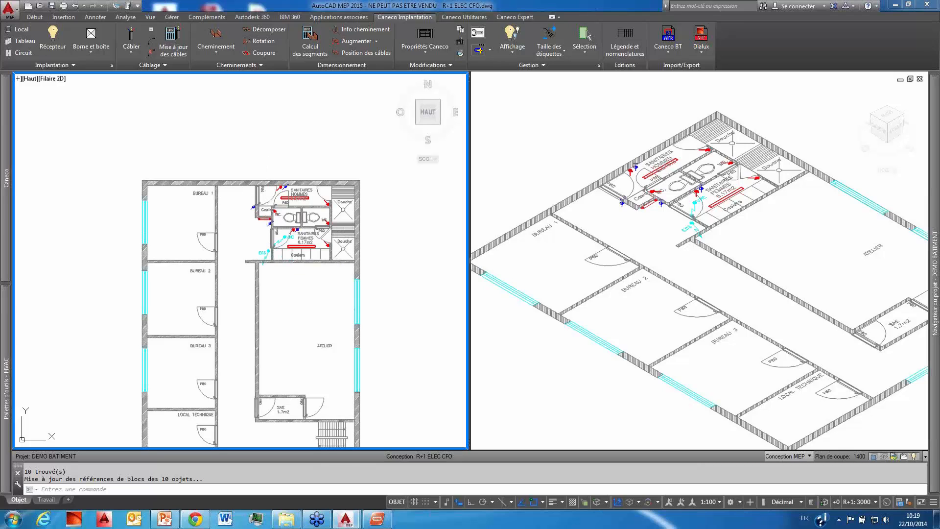
Step: Convert the ECS and VMC supply blocks into Caneco receivers as the 10kW Alimentation force triphasée from the appareillage library, with height hPlafond
{"action": "middle_click_drag", "start_coordinate": [260, 236], "coordinate": [253, 187]}
{"action": "scroll", "coordinate": [262, 195], "scroll_direction": "up", "scroll_amount": 2}
{"action": "left_click", "coordinate": [275, 196]}
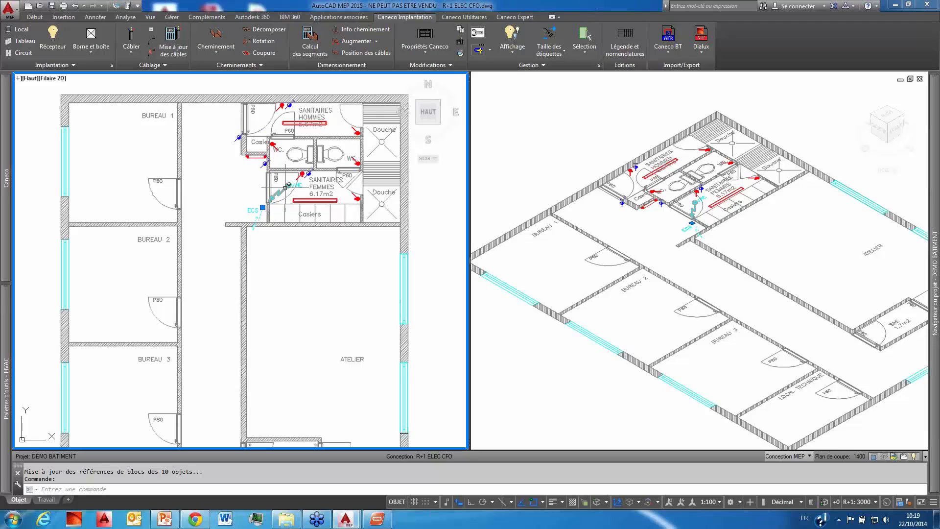
{"action": "right_click", "coordinate": [232, 196]}
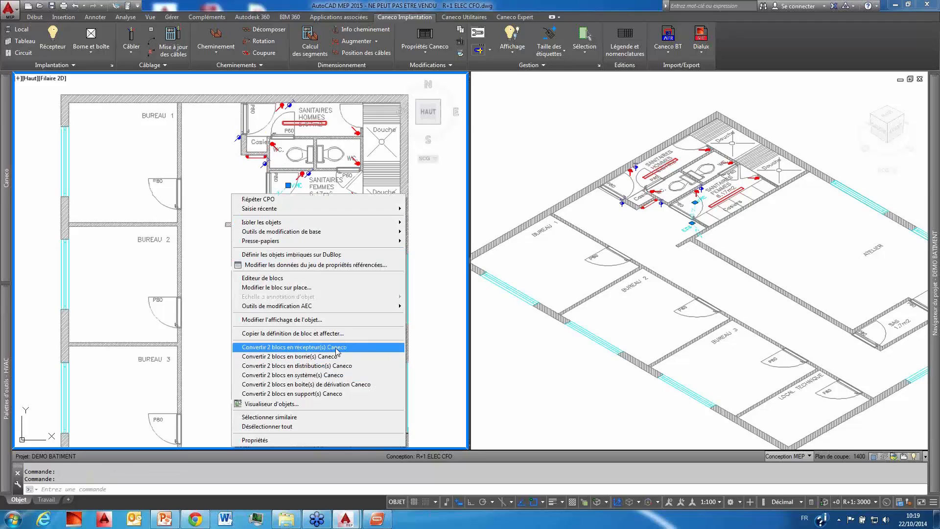
{"action": "left_click", "coordinate": [336, 347]}
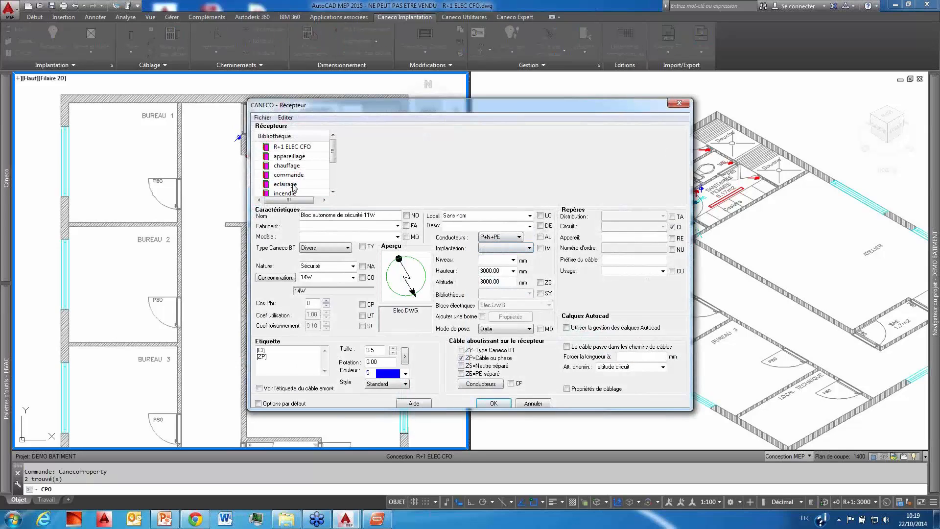
{"action": "left_click", "coordinate": [288, 158]}
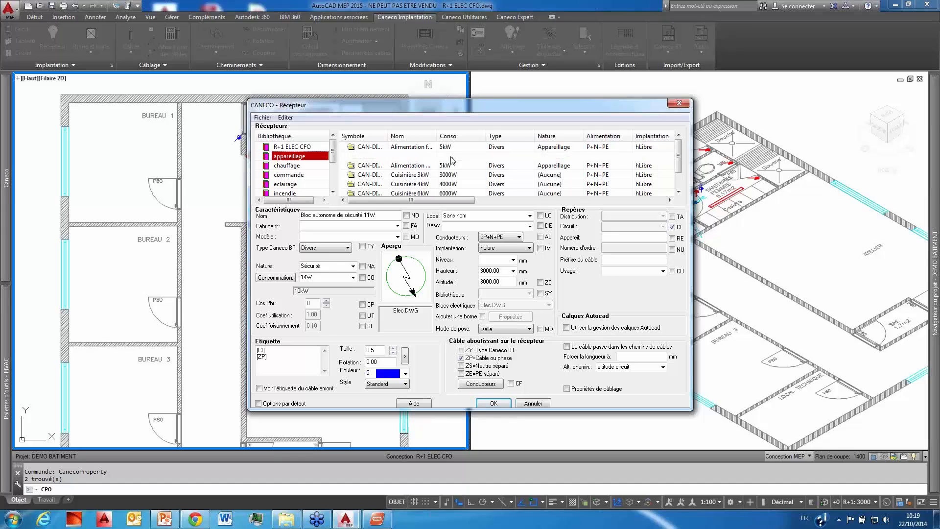
{"action": "left_click", "coordinate": [451, 156]}
{"action": "left_click", "coordinate": [513, 271]}
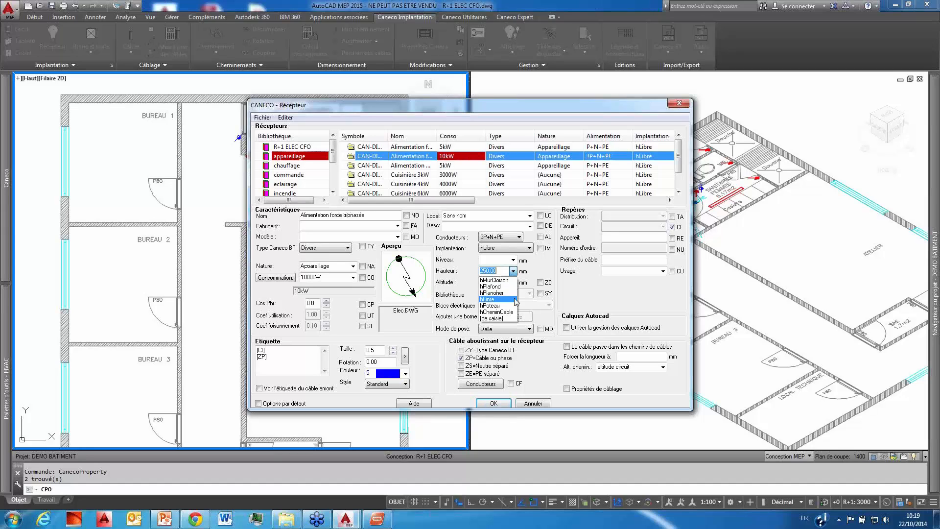
{"action": "left_click", "coordinate": [494, 288]}
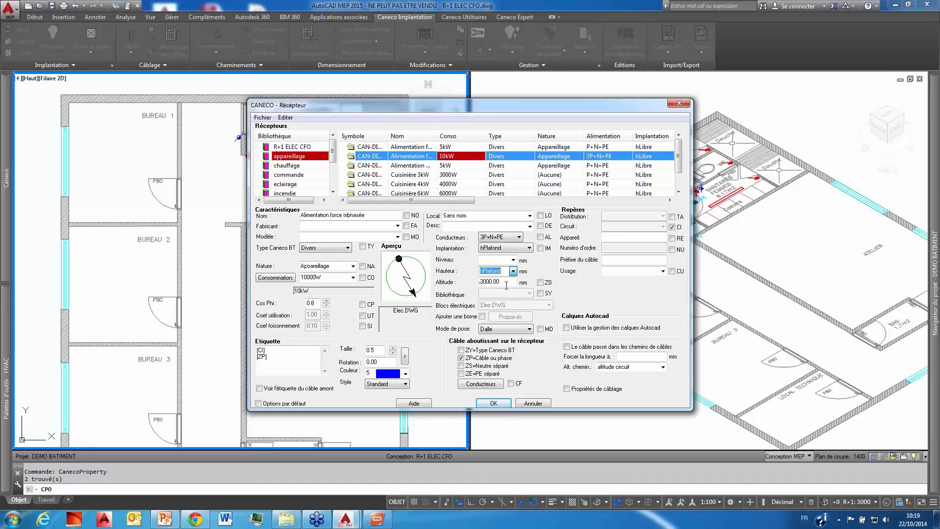
{"action": "left_click", "coordinate": [494, 403]}
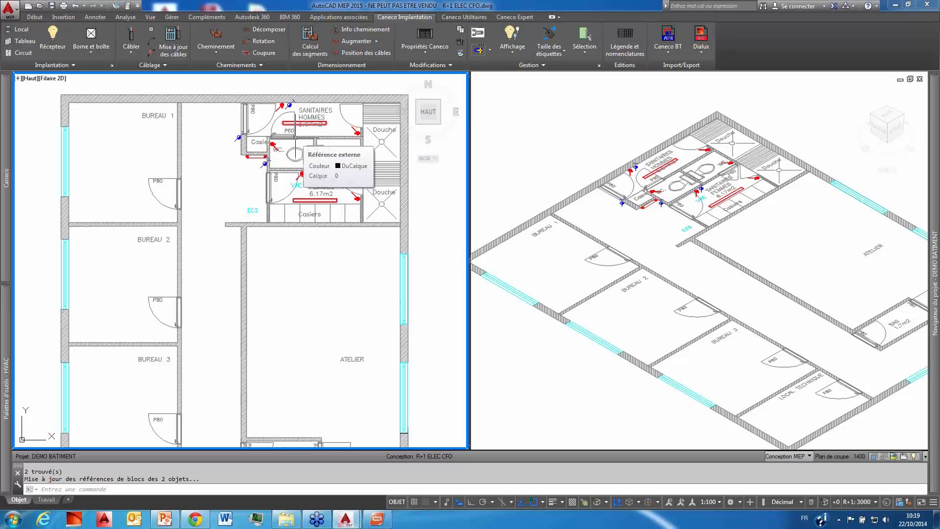
Step: Display the hidden Caneco receivers again across the whole plan
{"action": "scroll", "coordinate": [281, 215], "scroll_direction": "down", "scroll_amount": 2}
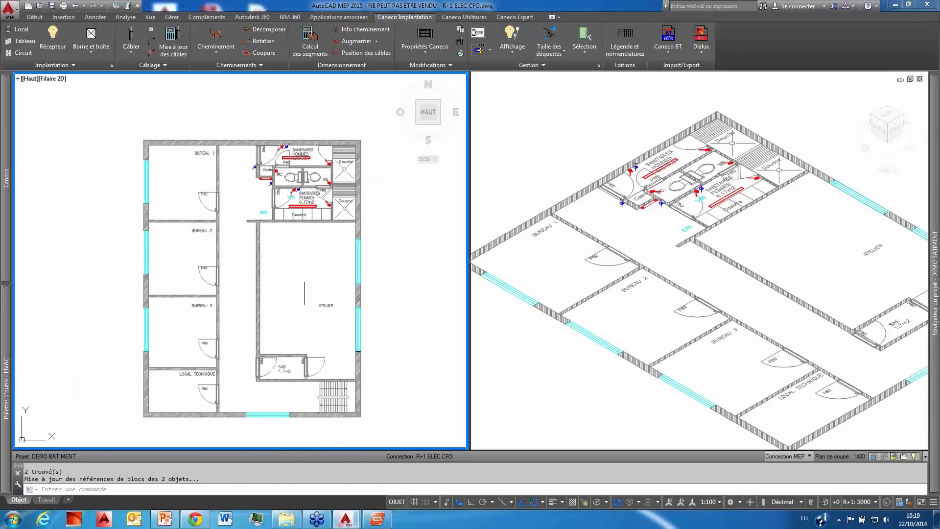
{"action": "middle_click", "coordinate": [304, 292]}
{"action": "middle_click", "coordinate": [304, 292]}
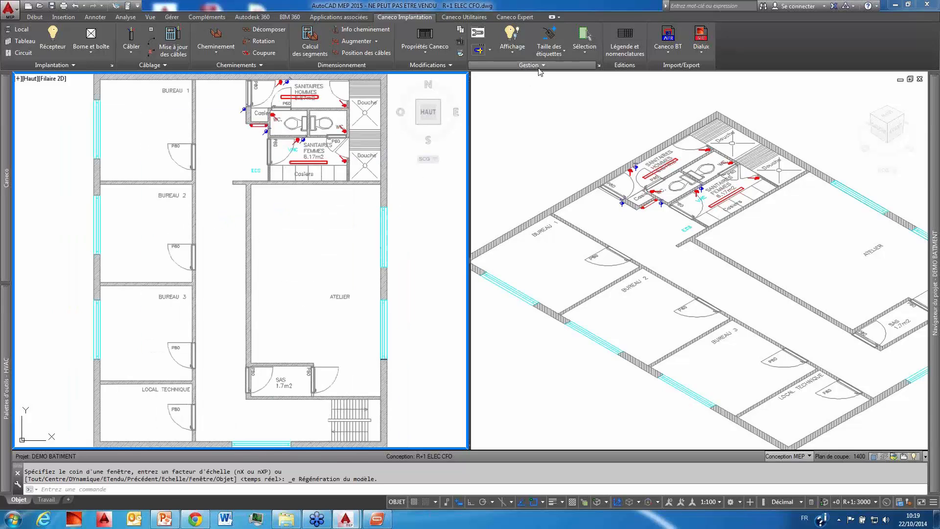
{"action": "left_click", "coordinate": [512, 44]}
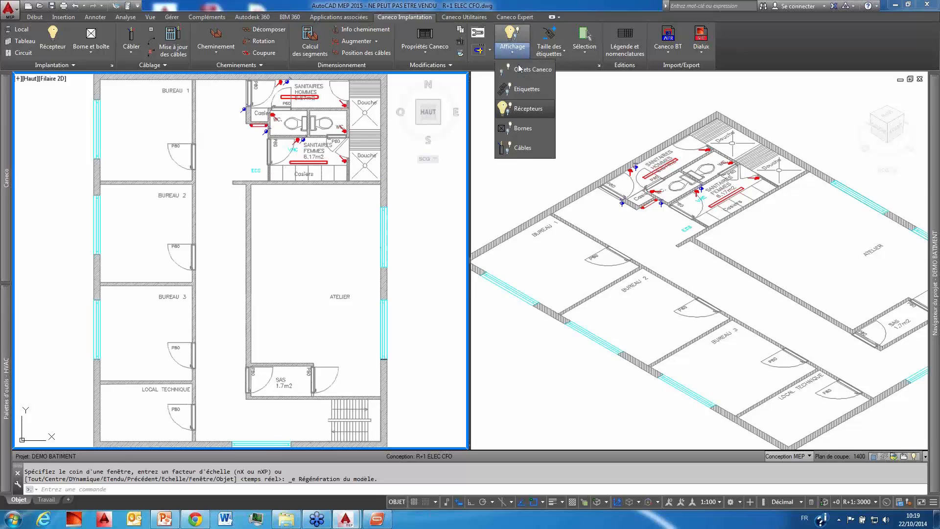
{"action": "left_click", "coordinate": [529, 109]}
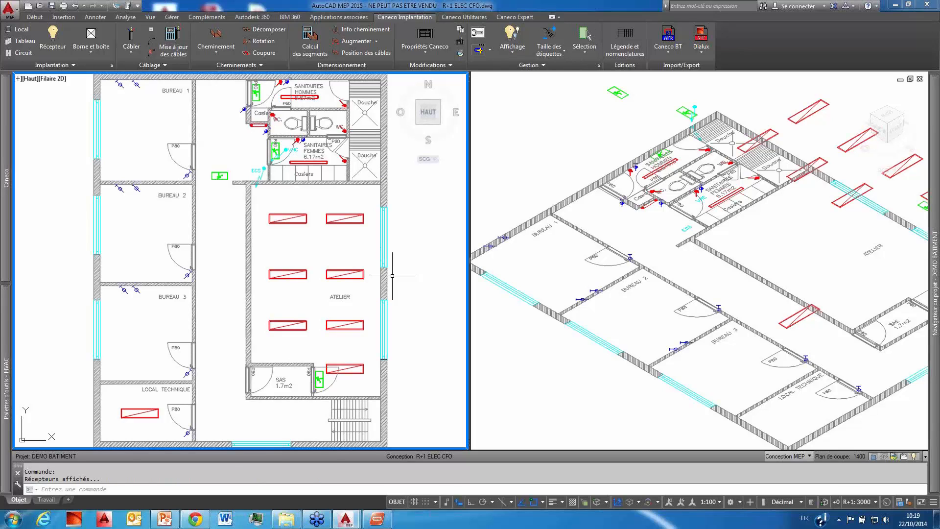
Step: Set up a Caneco legend of the receivers, with the Mise à jour du dessin sur le plan option enabled
{"action": "scroll", "coordinate": [352, 267], "scroll_direction": "down", "scroll_amount": 4}
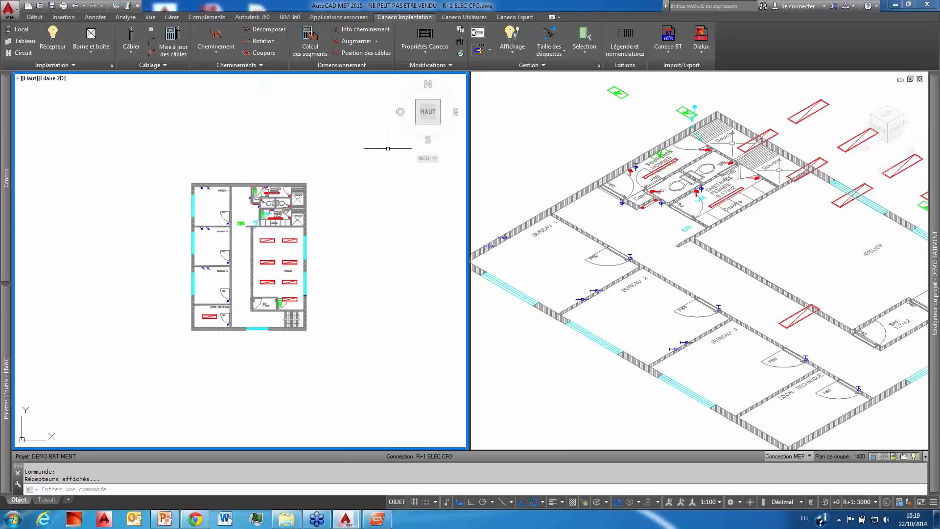
{"action": "middle_click_drag", "start_coordinate": [269, 232], "coordinate": [218, 196]}
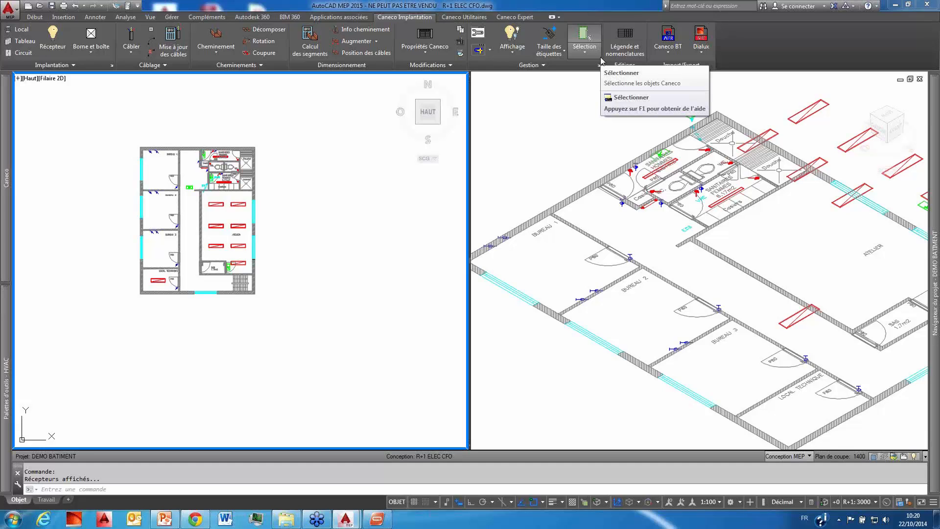
{"action": "middle_click_drag", "start_coordinate": [258, 211], "coordinate": [242, 201]}
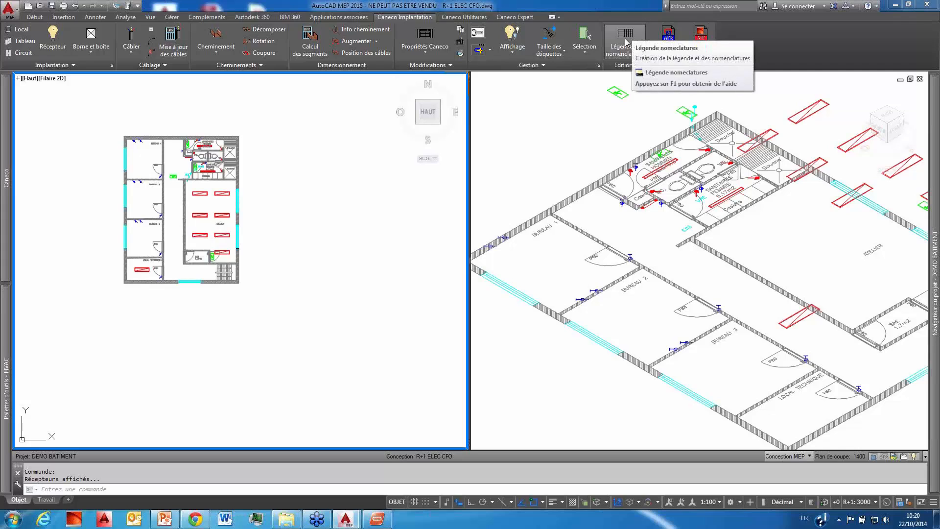
{"action": "left_click", "coordinate": [628, 48]}
{"action": "left_click_drag", "start_coordinate": [321, 4], "coordinate": [659, 67]}
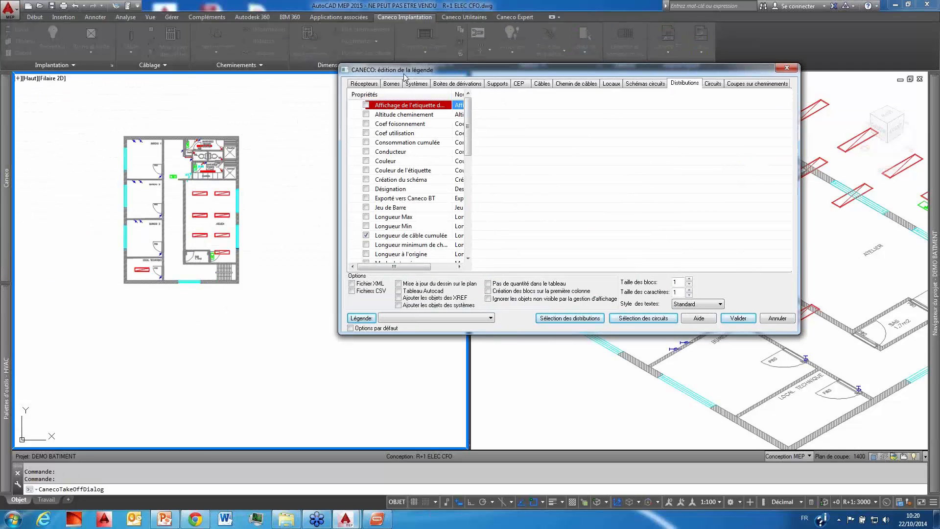
{"action": "left_click", "coordinate": [365, 84]}
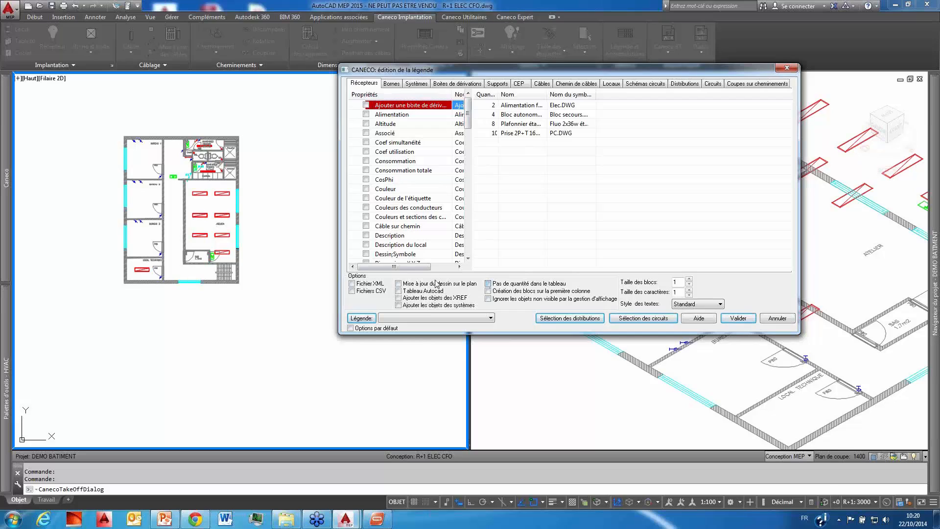
{"action": "left_click", "coordinate": [398, 284]}
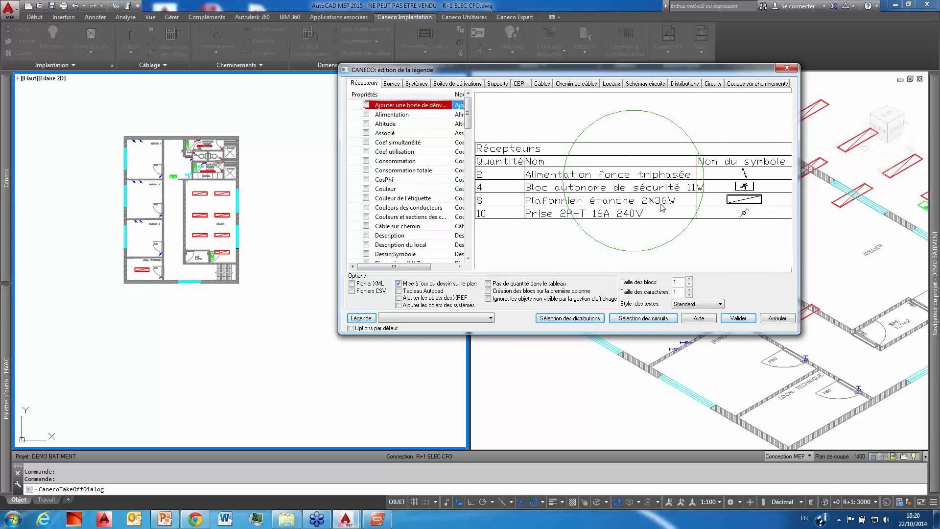
Step: Validate the receivers legend and place its table in the empty area beside the floor plan
{"action": "left_click", "coordinate": [738, 318]}
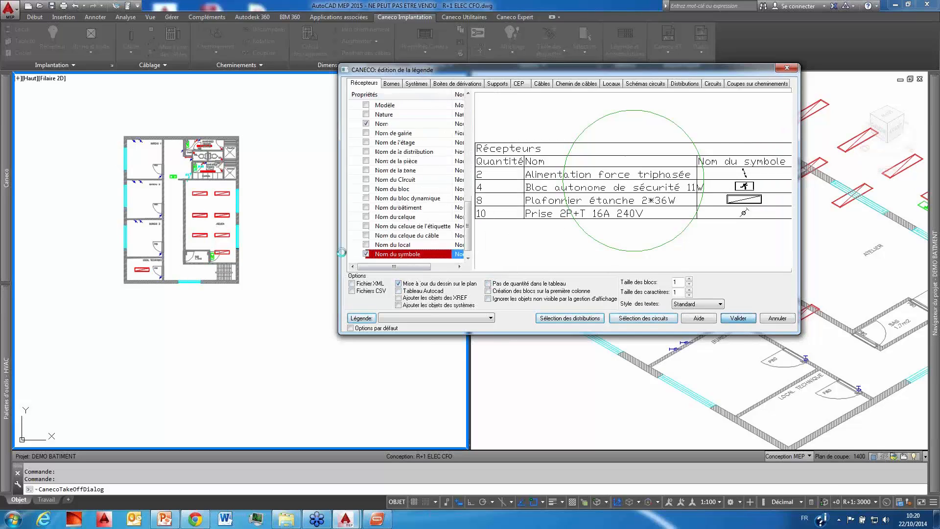
{"action": "left_click", "coordinate": [287, 208]}
{"action": "left_click", "coordinate": [385, 310]}
{"action": "scroll", "coordinate": [383, 234], "scroll_direction": "up", "scroll_amount": 5}
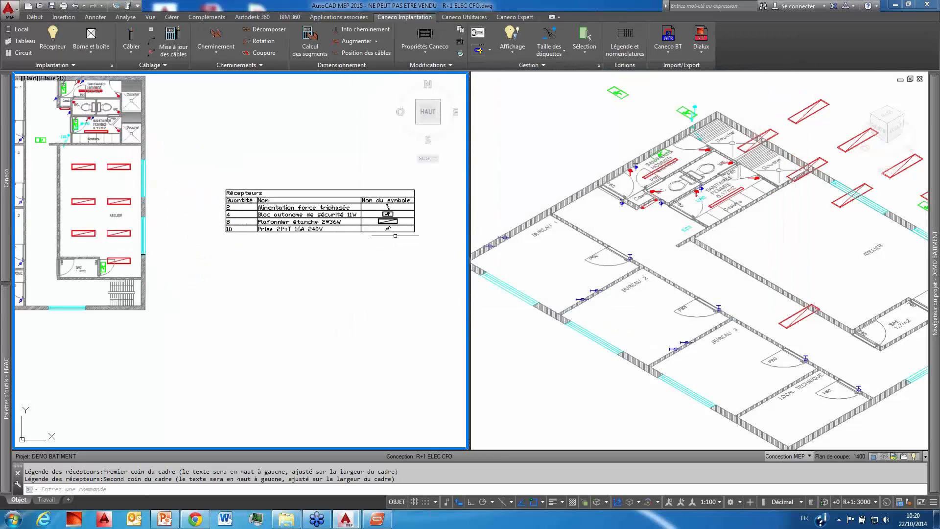
Step: Examine the quantities, names and symbols in the receivers legend and compare them with the plan
{"action": "scroll", "coordinate": [383, 234], "scroll_direction": "down", "scroll_amount": 3}
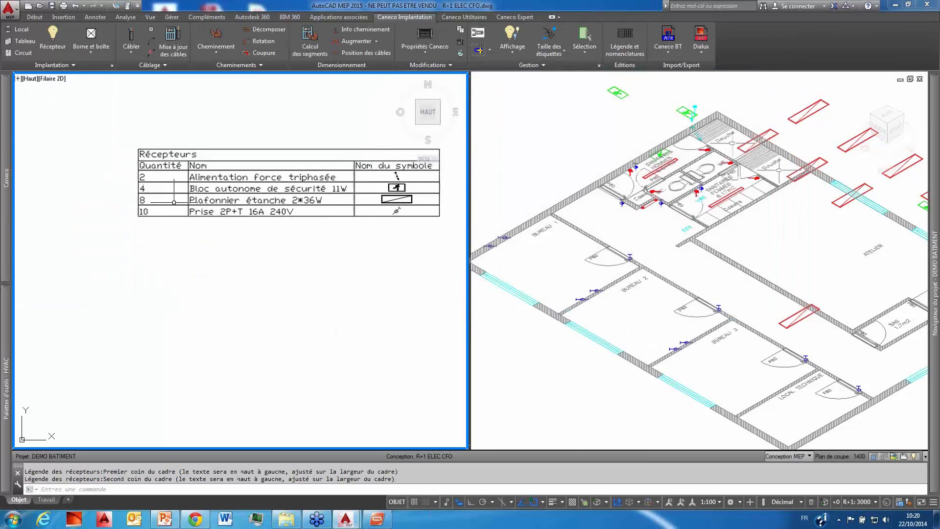
{"action": "scroll", "coordinate": [250, 264], "scroll_direction": "up", "scroll_amount": 2}
{"action": "middle_click_drag", "start_coordinate": [250, 265], "coordinate": [342, 305]}
{"action": "scroll", "coordinate": [287, 310], "scroll_direction": "down", "scroll_amount": 4}
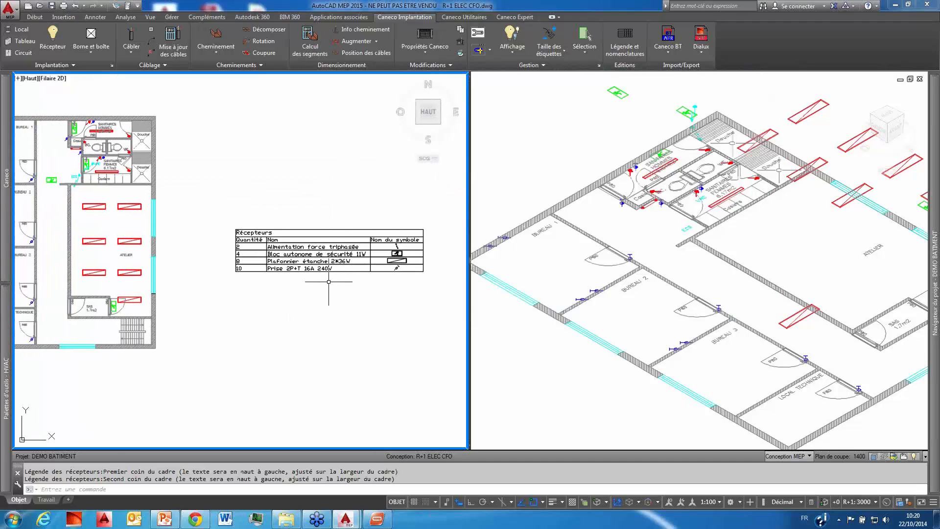
{"action": "scroll", "coordinate": [329, 279], "scroll_direction": "down", "scroll_amount": 4}
{"action": "scroll", "coordinate": [217, 264], "scroll_direction": "up", "scroll_amount": 4}
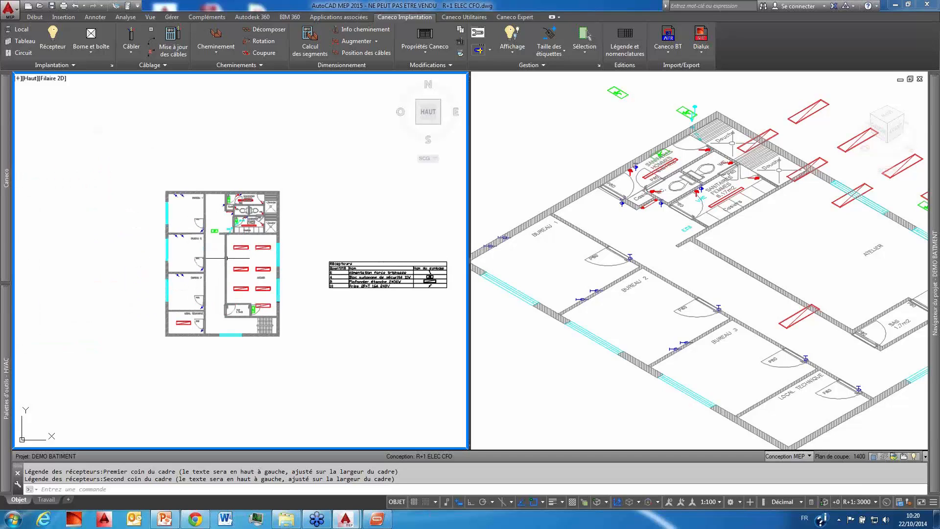
{"action": "middle_click_drag", "start_coordinate": [232, 263], "coordinate": [258, 257]}
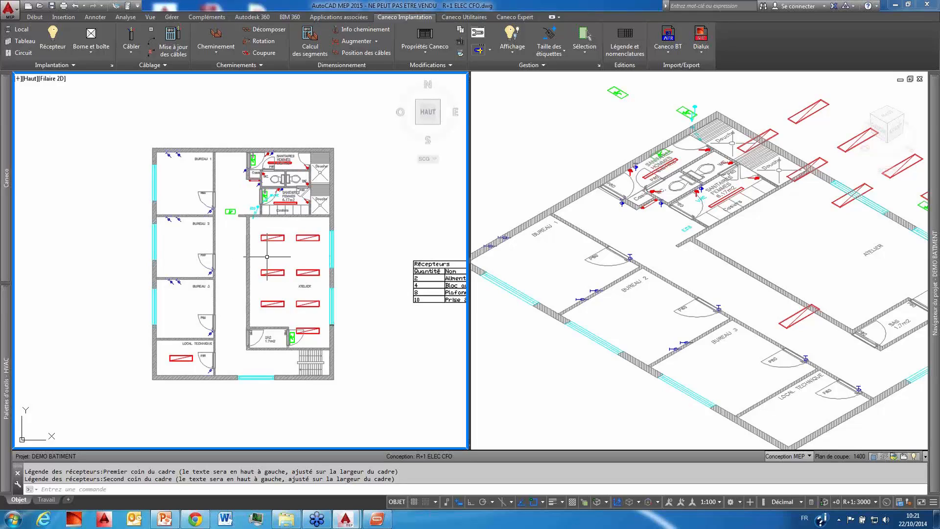
{"action": "left_click", "coordinate": [283, 238]}
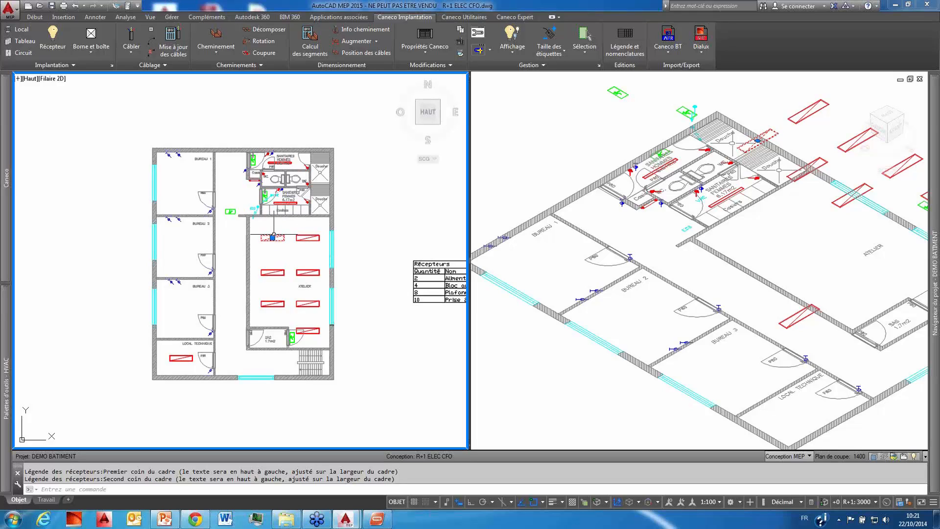
{"action": "key", "text": "Escape"}
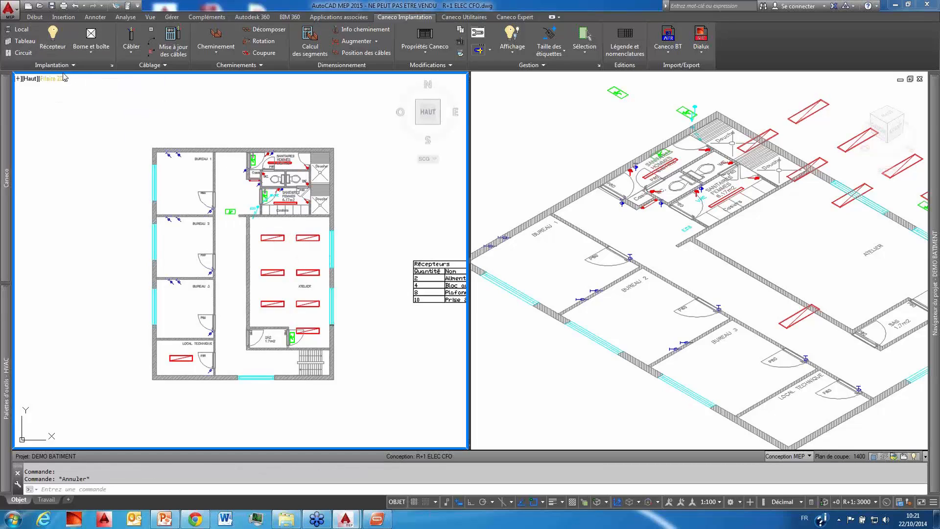
Step: Start inserting a Caneco receiver and preview the Bloc autonome de sécurité 8W and the incandescent 40W Point lumineux in the eclairage library
{"action": "left_click", "coordinate": [53, 44]}
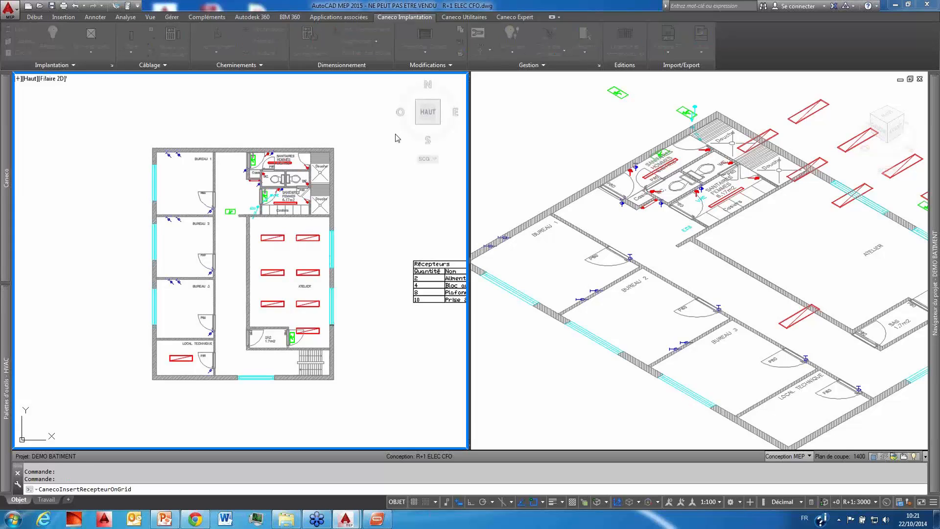
{"action": "left_click_drag", "start_coordinate": [401, 113], "coordinate": [572, 63]}
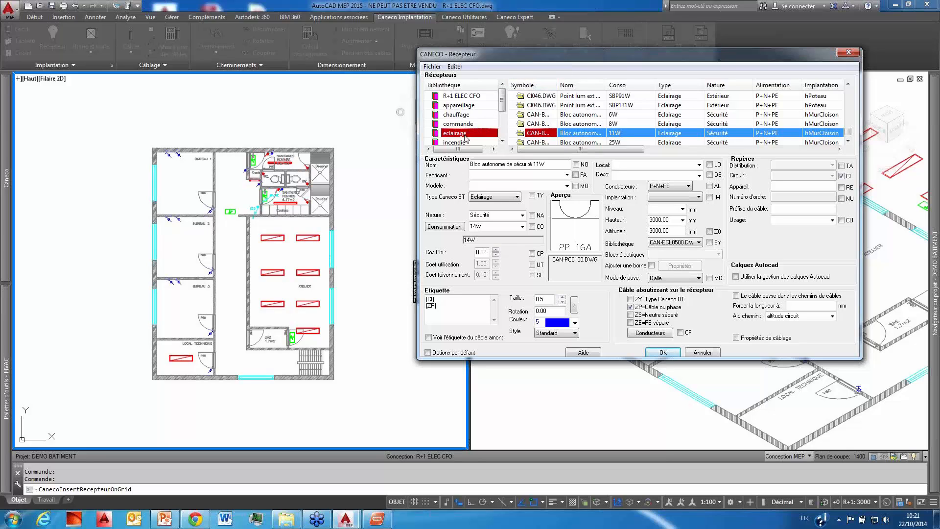
{"action": "left_click", "coordinate": [597, 123]}
{"action": "scroll", "coordinate": [598, 126], "scroll_direction": "down", "scroll_amount": 1}
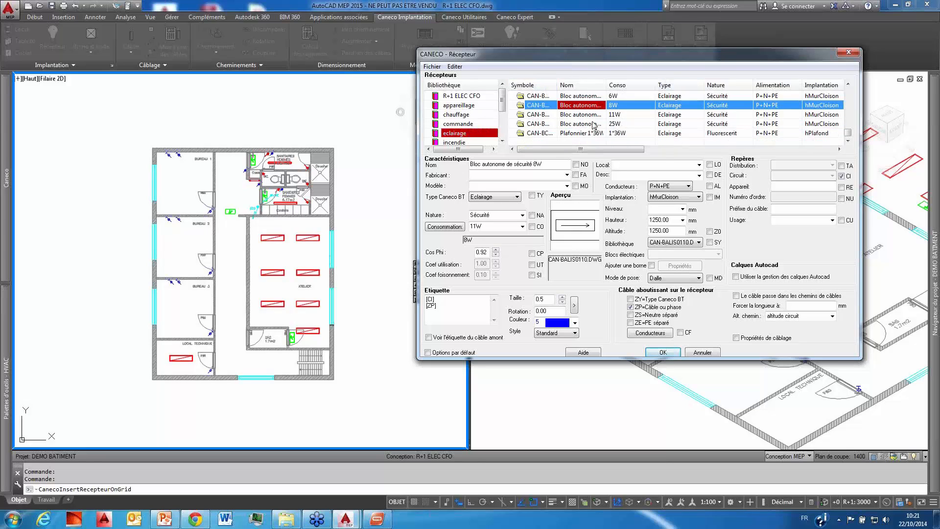
{"action": "scroll", "coordinate": [594, 125], "scroll_direction": "down", "scroll_amount": 5}
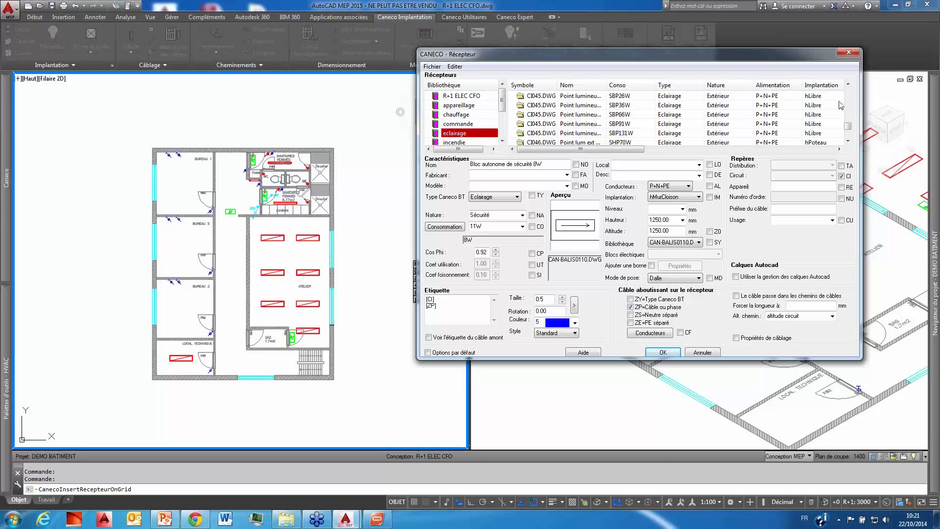
{"action": "left_click_drag", "start_coordinate": [849, 125], "coordinate": [849, 108]}
{"action": "left_click", "coordinate": [661, 126]}
{"action": "scroll", "coordinate": [607, 117], "scroll_direction": "down", "scroll_amount": 1}
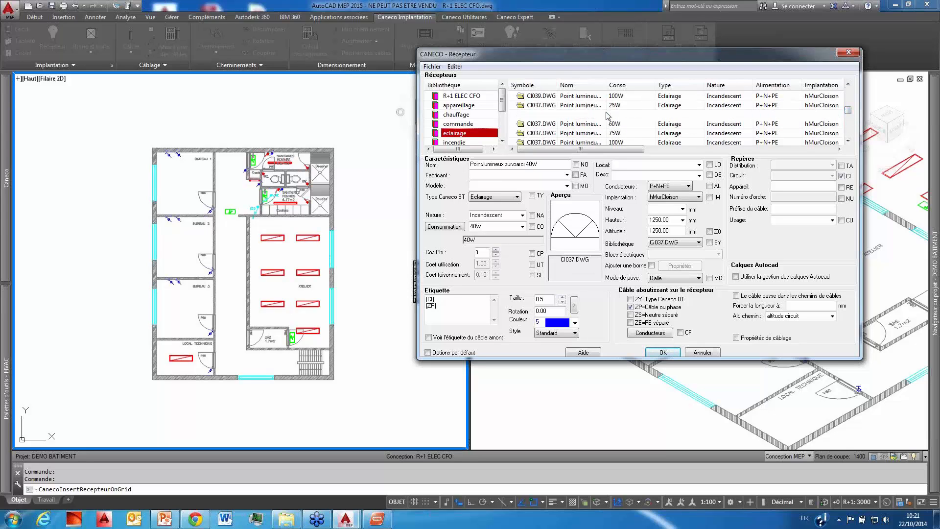
Step: Preview the fluorescent fittings in the eclairage library, including Réglette étanche 2*58W, Plafonnier 4*18W and Réglette fluo 2*36W
{"action": "scroll", "coordinate": [608, 116], "scroll_direction": "up", "scroll_amount": 2}
{"action": "left_click", "coordinate": [590, 115]}
{"action": "scroll", "coordinate": [587, 115], "scroll_direction": "up", "scroll_amount": 2}
{"action": "left_click", "coordinate": [585, 115]}
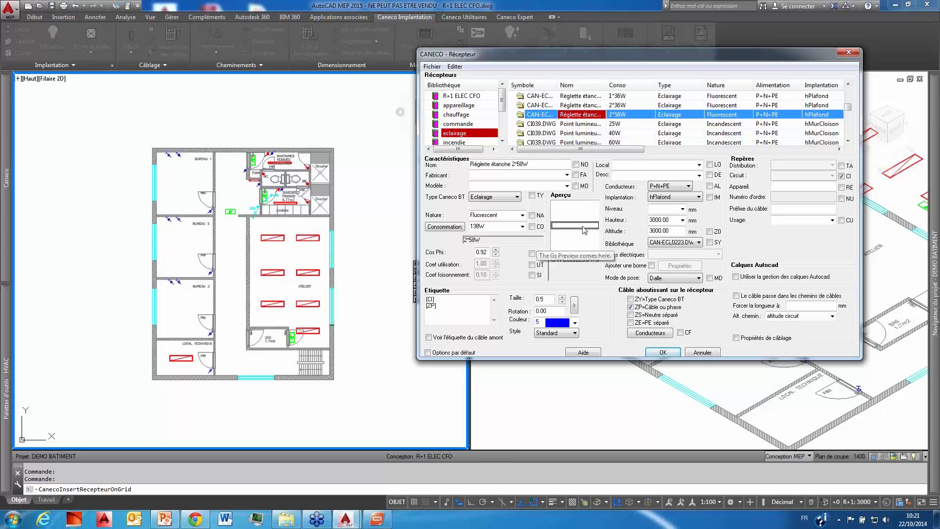
{"action": "scroll", "coordinate": [608, 120], "scroll_direction": "up", "scroll_amount": 2}
{"action": "left_click", "coordinate": [595, 115]}
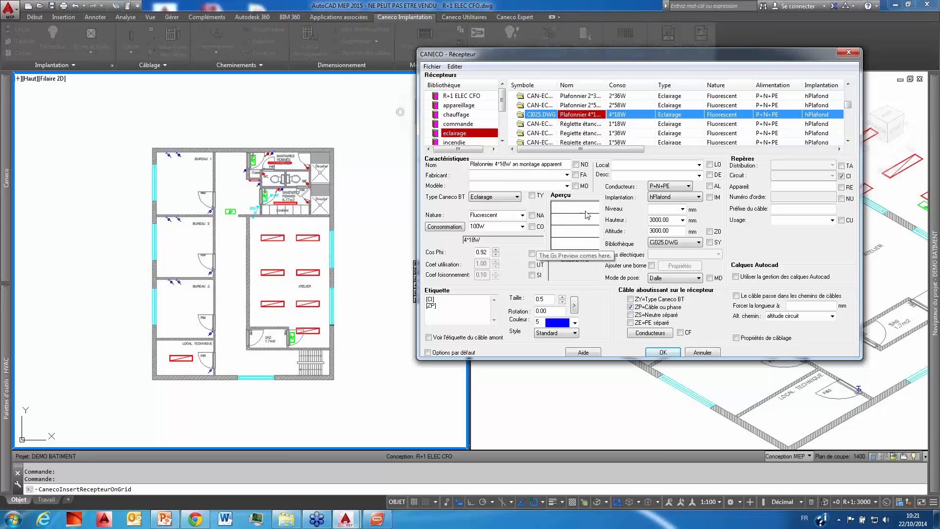
{"action": "scroll", "coordinate": [590, 119], "scroll_direction": "up", "scroll_amount": 3}
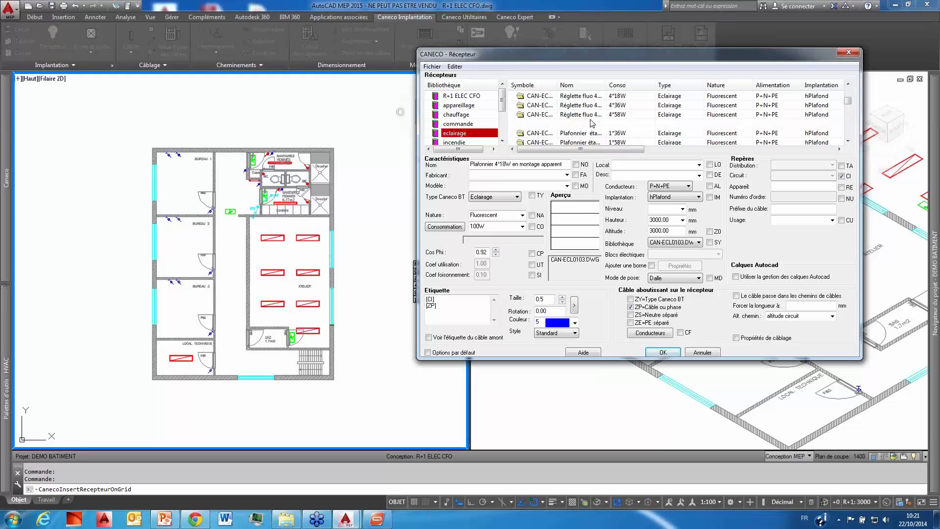
{"action": "left_click", "coordinate": [591, 120]}
{"action": "scroll", "coordinate": [590, 121], "scroll_direction": "up", "scroll_amount": 2}
{"action": "scroll", "coordinate": [591, 119], "scroll_direction": "up", "scroll_amount": 3}
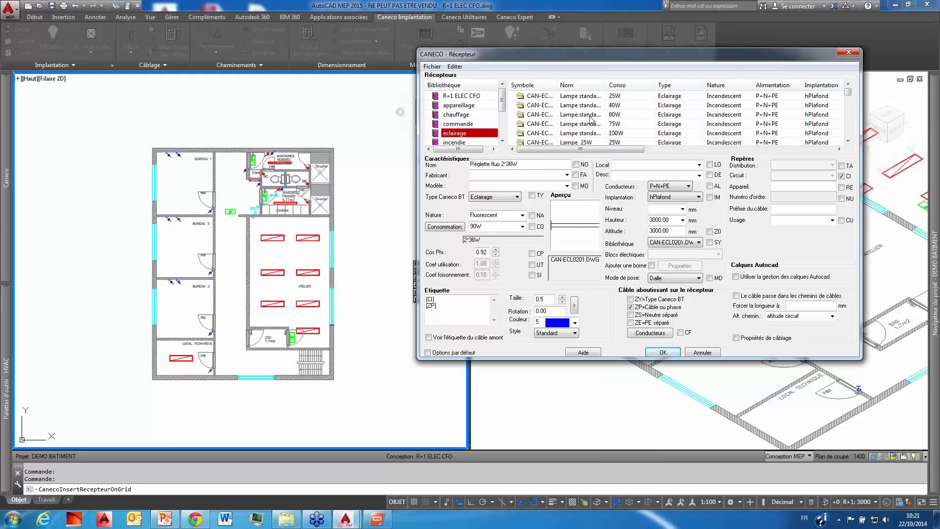
Step: Place five Lampe standard 60W receivers, four along the corridor and one in front of the stairs
{"action": "left_click", "coordinate": [591, 115]}
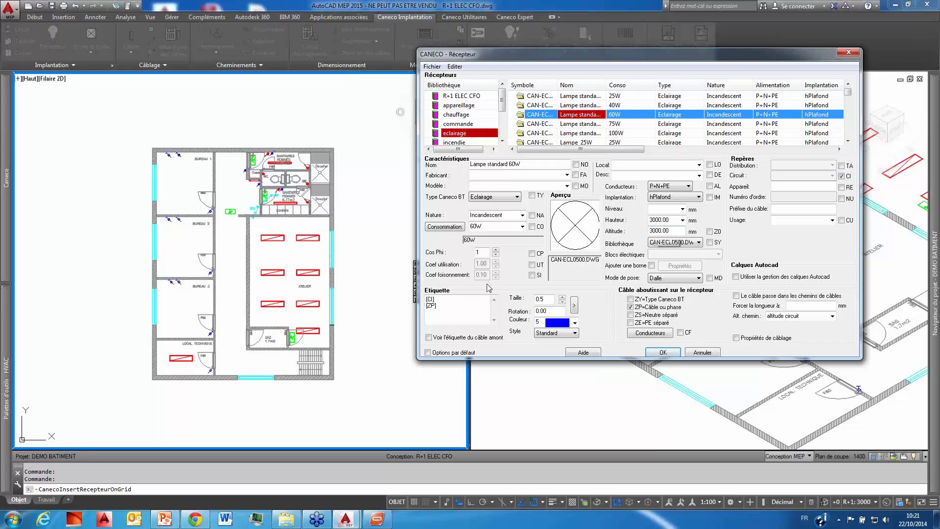
{"action": "left_click", "coordinate": [664, 353]}
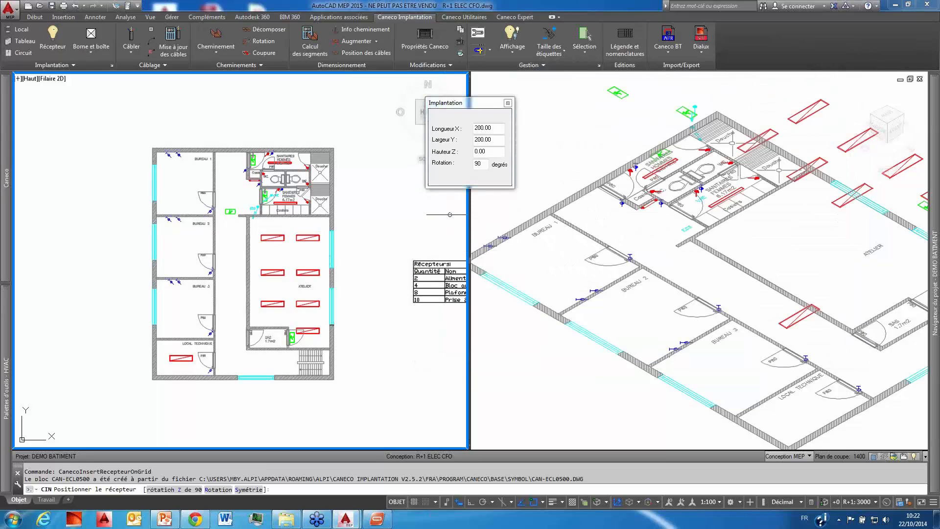
{"action": "scroll", "coordinate": [231, 184], "scroll_direction": "up", "scroll_amount": 5}
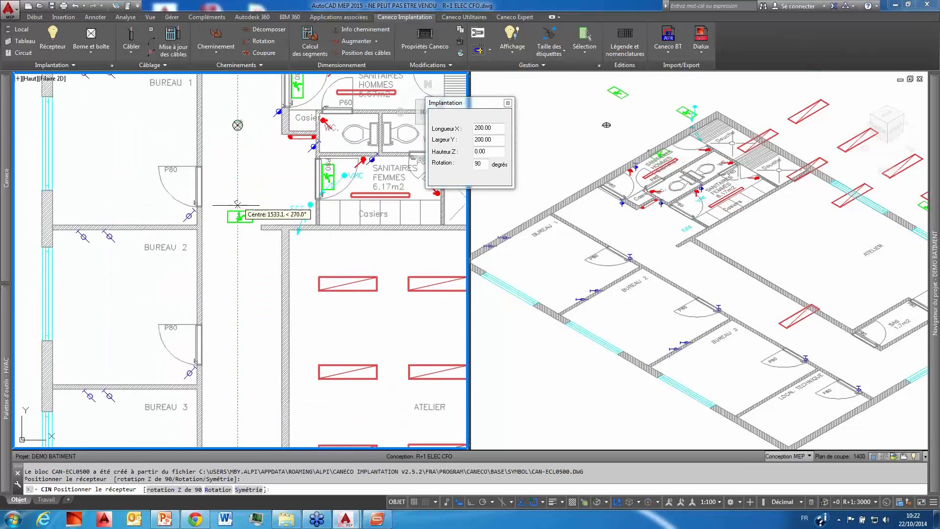
{"action": "middle_click_drag", "start_coordinate": [239, 272], "coordinate": [239, 161]}
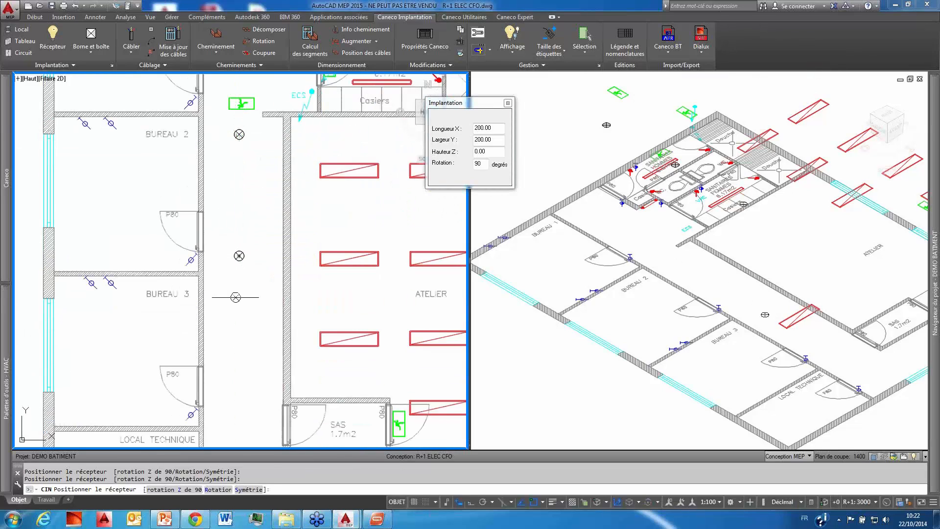
{"action": "middle_click_drag", "start_coordinate": [239, 255], "coordinate": [247, 156]}
{"action": "left_click", "coordinate": [248, 156]}
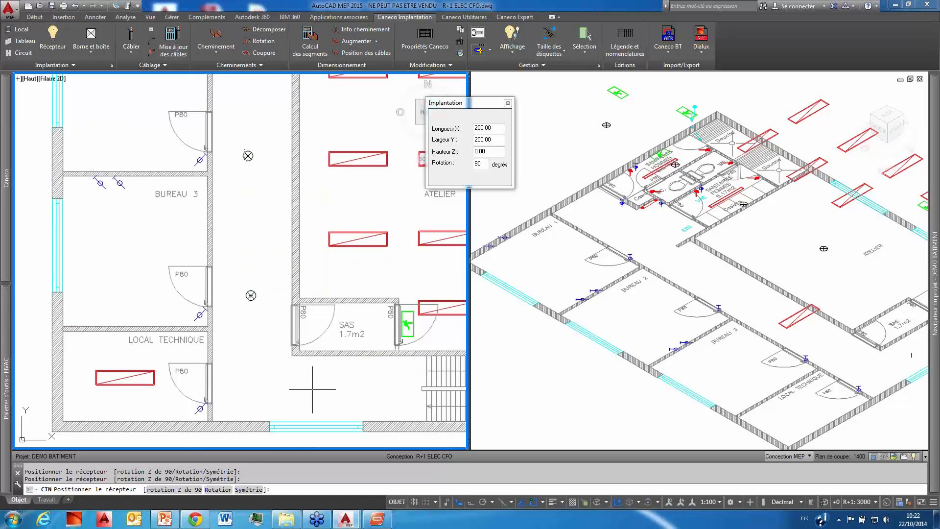
{"action": "middle_click_drag", "start_coordinate": [326, 384], "coordinate": [260, 343]}
{"action": "left_click", "coordinate": [292, 350]}
{"action": "scroll", "coordinate": [324, 352], "scroll_direction": "down", "scroll_amount": 4}
{"action": "middle_click_drag", "start_coordinate": [324, 346], "coordinate": [311, 352]}
{"action": "key", "text": "Escape"}
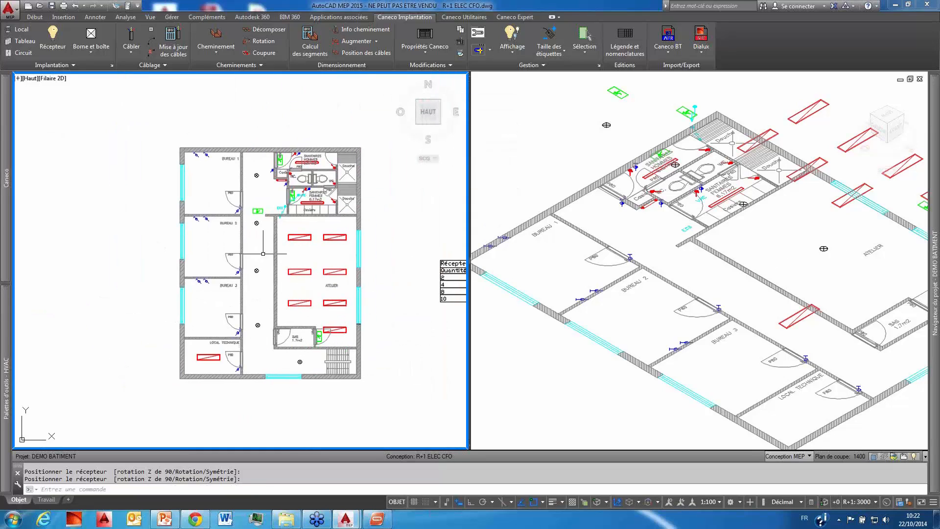
Step: Choose the Bouton poussoir from the commande library as a new receiver for insertion, with hMurCloison mounting
{"action": "scroll", "coordinate": [291, 235], "scroll_direction": "up", "scroll_amount": 3}
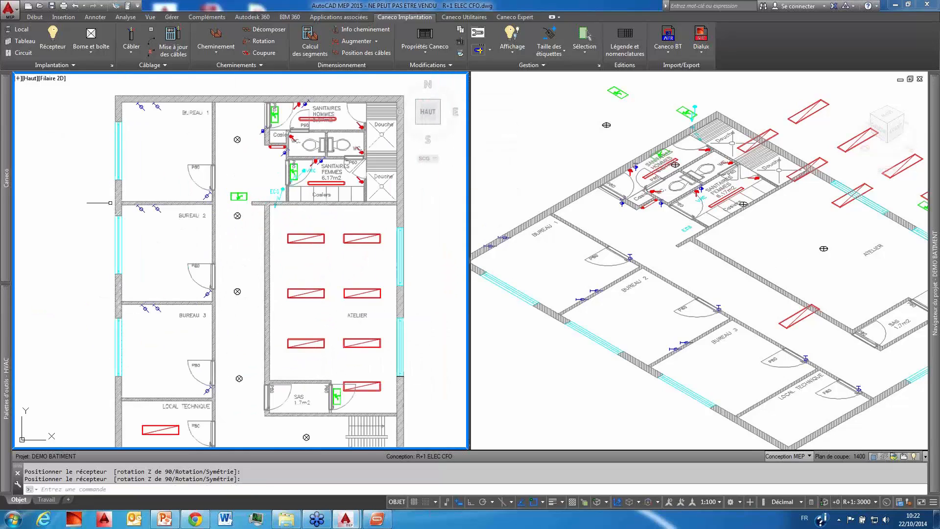
{"action": "left_click", "coordinate": [57, 40]}
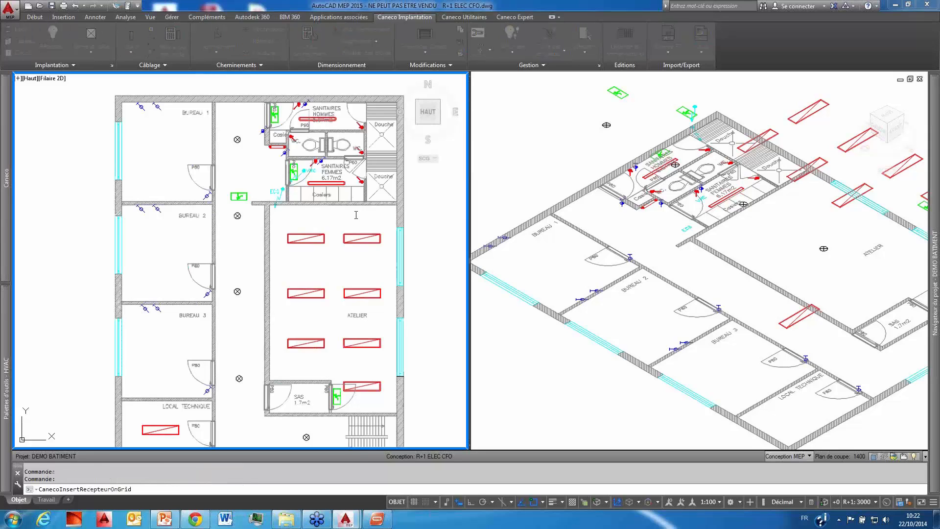
{"action": "left_click", "coordinate": [293, 176]}
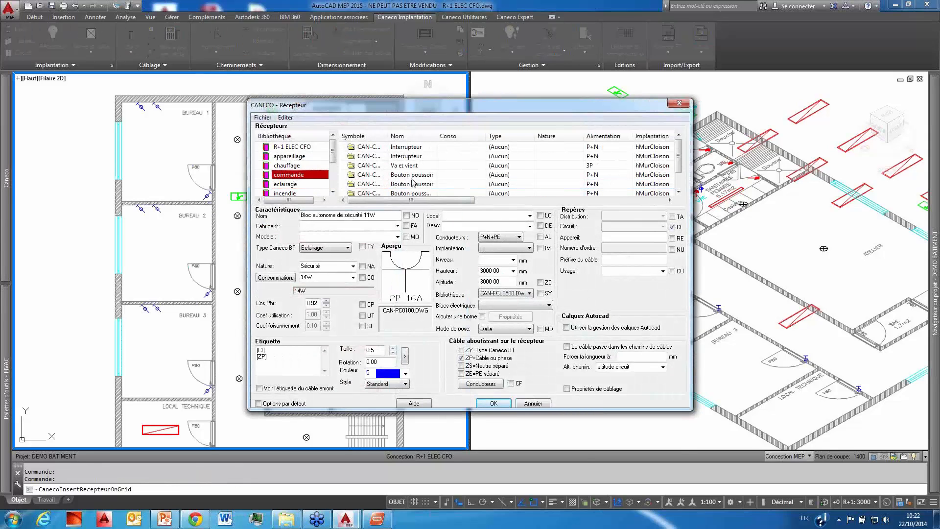
{"action": "left_click", "coordinate": [412, 175]}
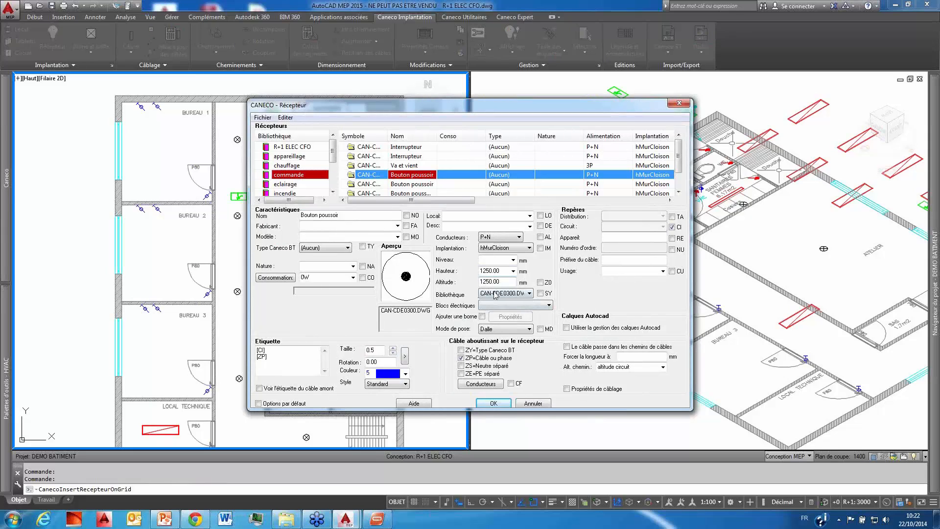
{"action": "left_click", "coordinate": [494, 403]}
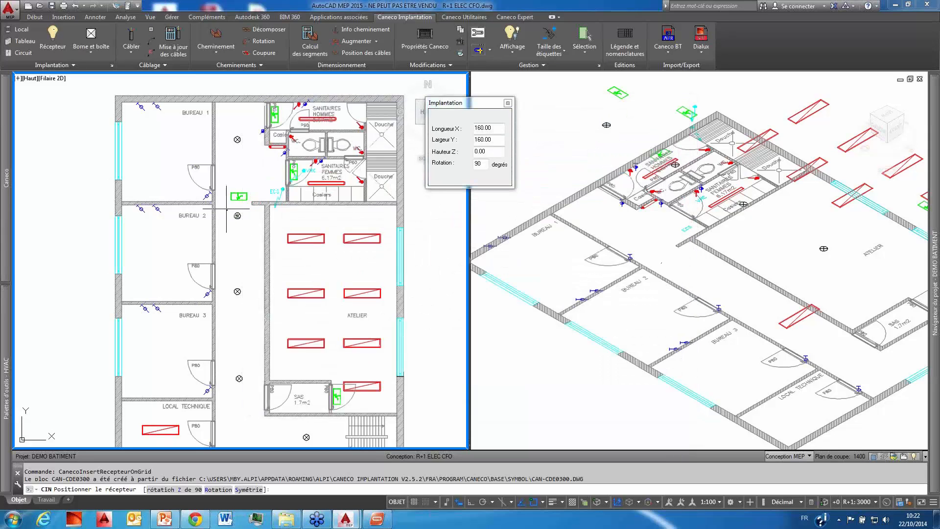
Step: Place three push buttons along the corridor wall beside the doors of BUREAU 1, BUREAU 2 and BUREAU 3
{"action": "scroll", "coordinate": [216, 192], "scroll_direction": "up", "scroll_amount": 3}
{"action": "scroll", "coordinate": [215, 191], "scroll_direction": "down", "scroll_amount": 4}
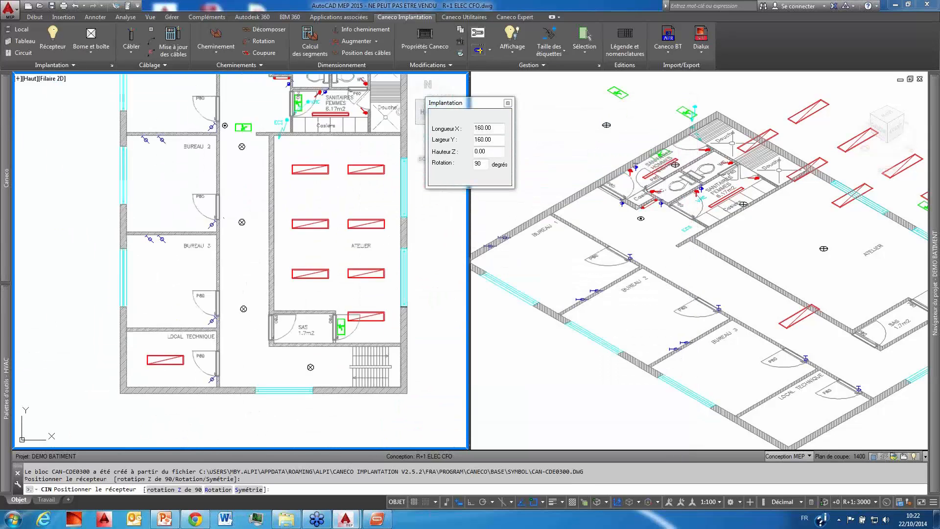
{"action": "scroll", "coordinate": [225, 222], "scroll_direction": "up", "scroll_amount": 4}
{"action": "left_click", "coordinate": [226, 223]}
{"action": "scroll", "coordinate": [226, 223], "scroll_direction": "down", "scroll_amount": 4}
{"action": "scroll", "coordinate": [222, 259], "scroll_direction": "up", "scroll_amount": 4}
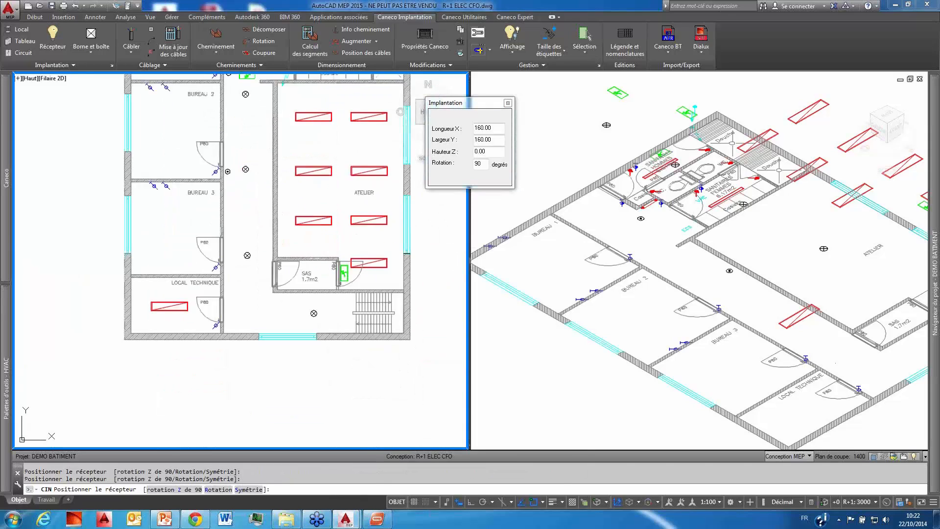
{"action": "left_click", "coordinate": [222, 259]}
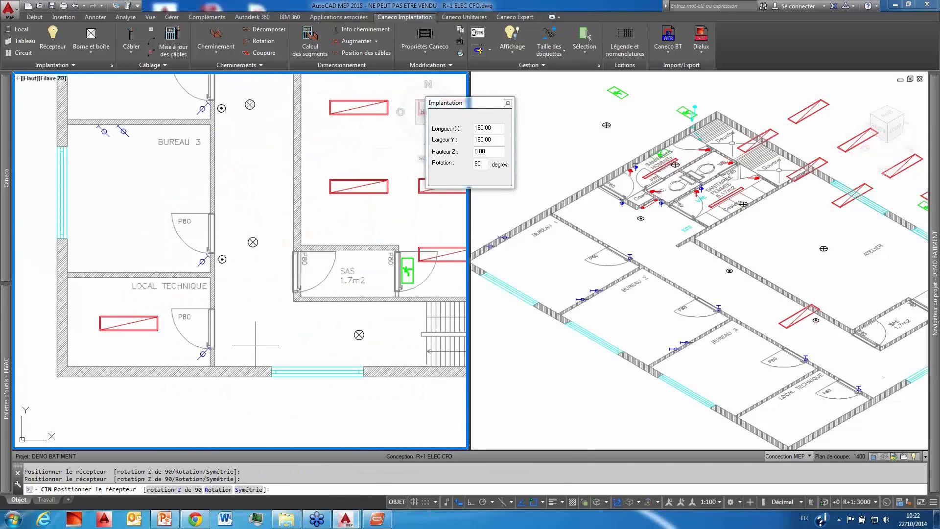
{"action": "key", "text": "Escape"}
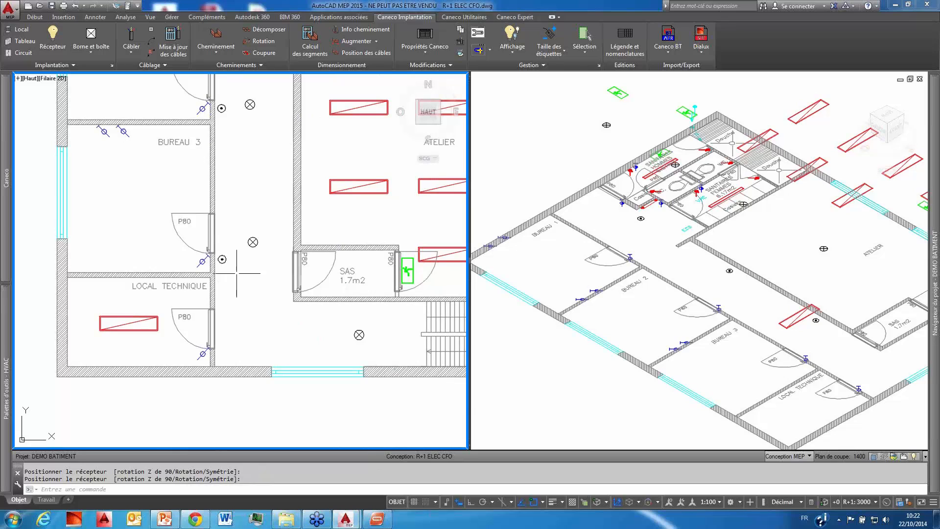
Step: Examine the Caneco properties and active power calculation of the corridor lamp beside SANITAIRES HOMMES, and leave both without saving changes
{"action": "scroll", "coordinate": [271, 238], "scroll_direction": "down", "scroll_amount": 3}
{"action": "scroll", "coordinate": [230, 264], "scroll_direction": "down", "scroll_amount": 3}
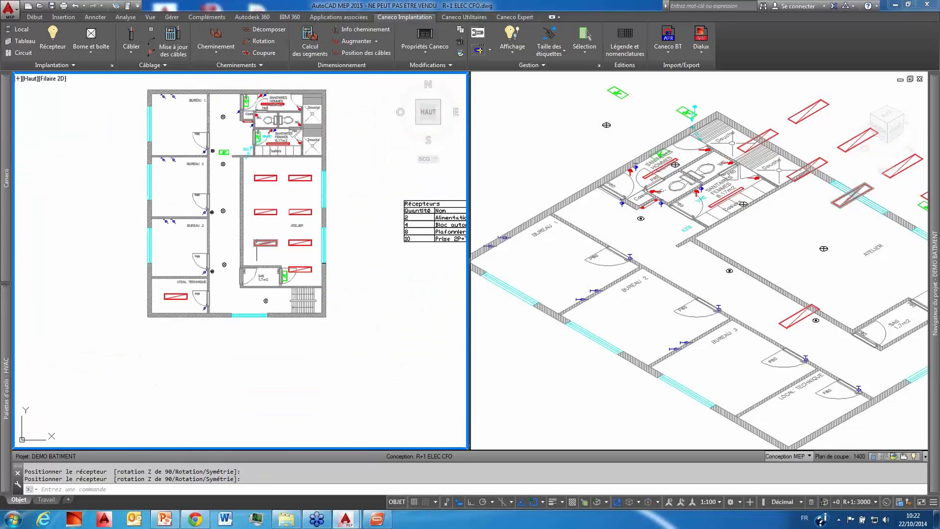
{"action": "scroll", "coordinate": [191, 289], "scroll_direction": "up", "scroll_amount": 4}
{"action": "scroll", "coordinate": [192, 289], "scroll_direction": "down", "scroll_amount": 3}
{"action": "scroll", "coordinate": [215, 281], "scroll_direction": "up", "scroll_amount": 1}
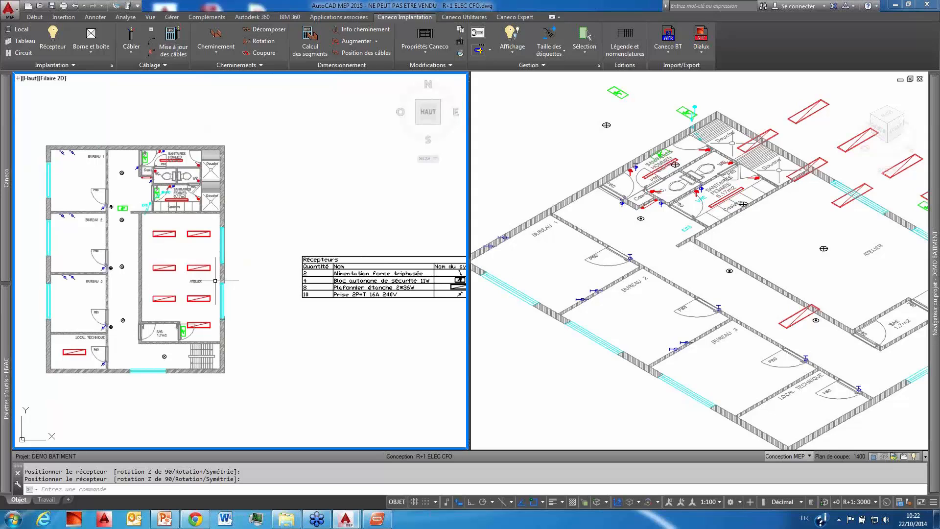
{"action": "scroll", "coordinate": [133, 174], "scroll_direction": "up", "scroll_amount": 6}
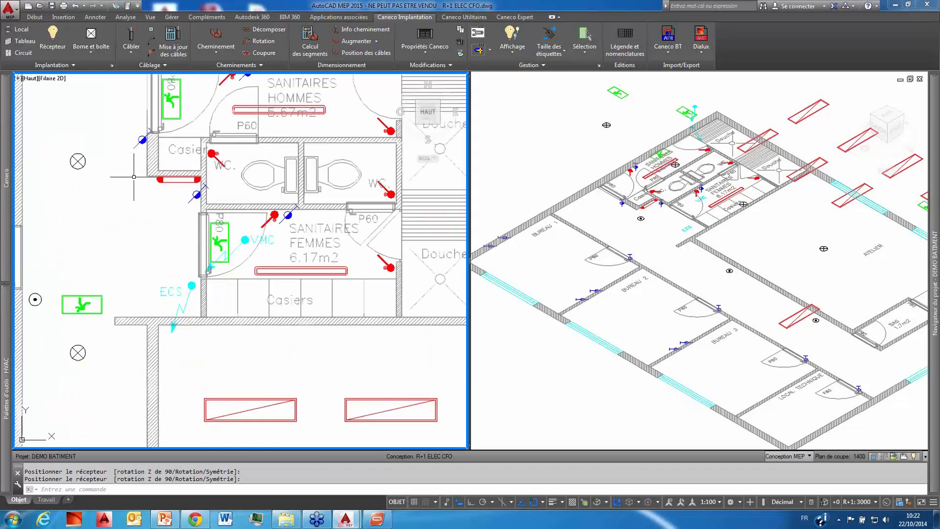
{"action": "left_click", "coordinate": [87, 163]}
{"action": "right_click", "coordinate": [88, 163]}
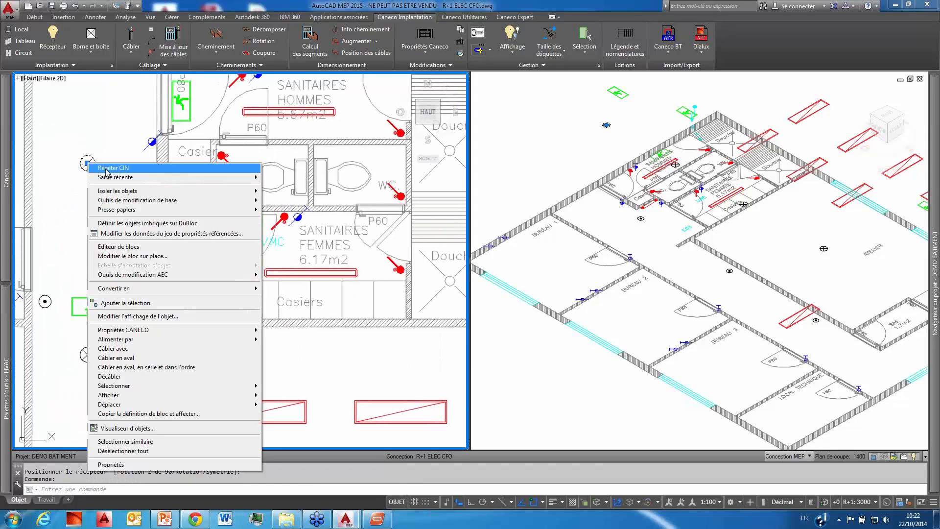
{"action": "mouse_move", "coordinate": [145, 333]}
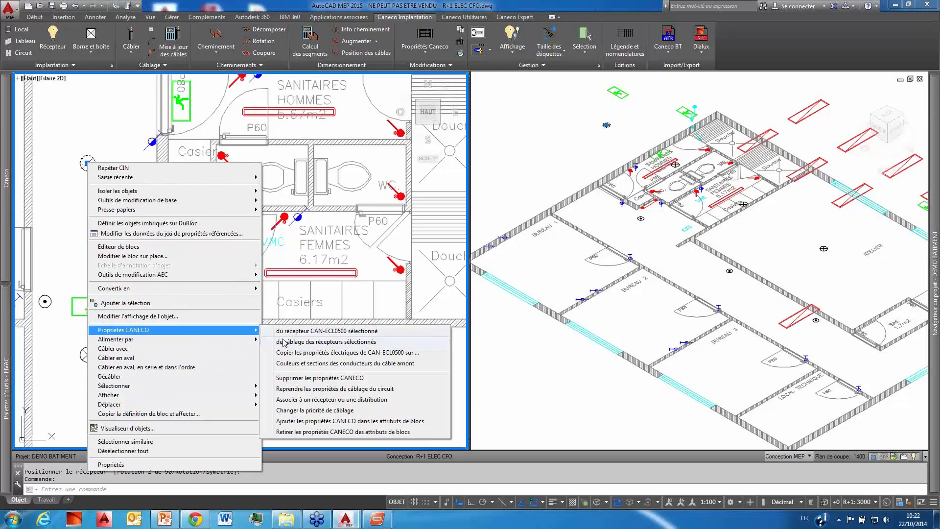
{"action": "left_click", "coordinate": [304, 335]}
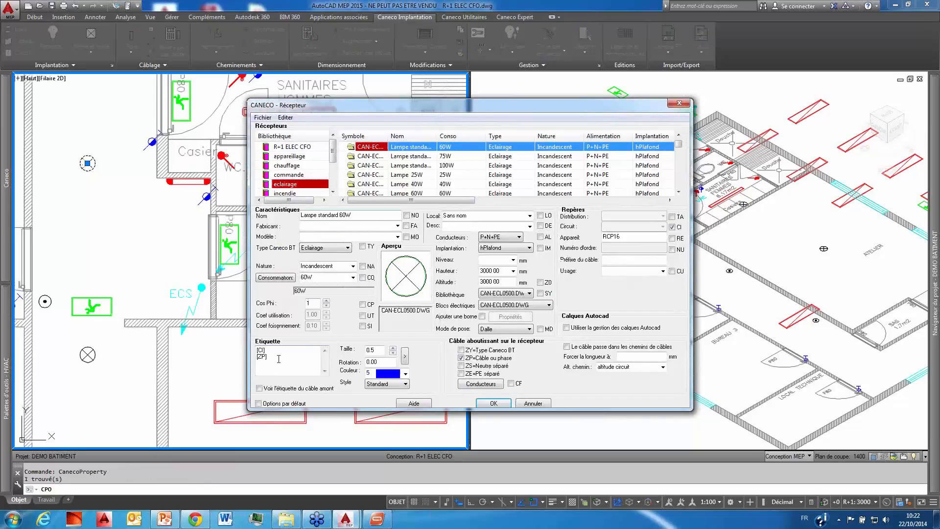
{"action": "left_click", "coordinate": [281, 279]}
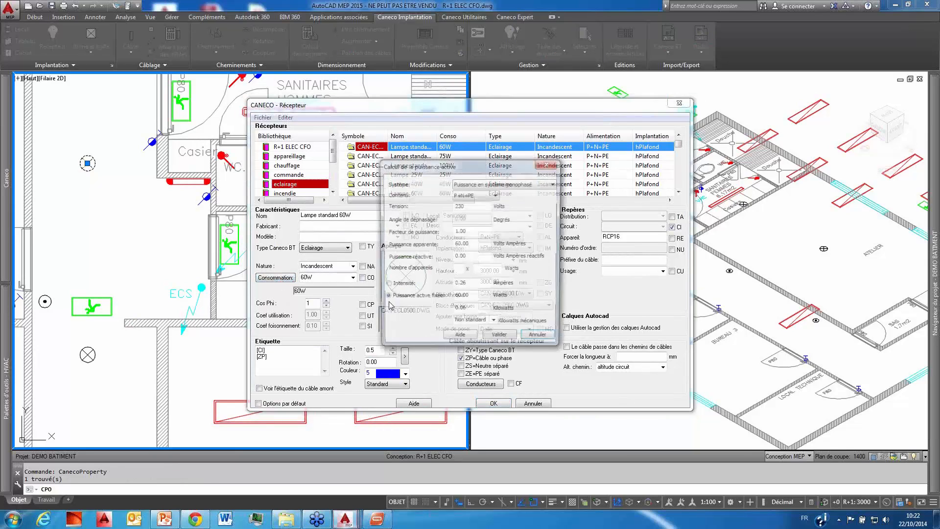
{"action": "left_click", "coordinate": [540, 339]}
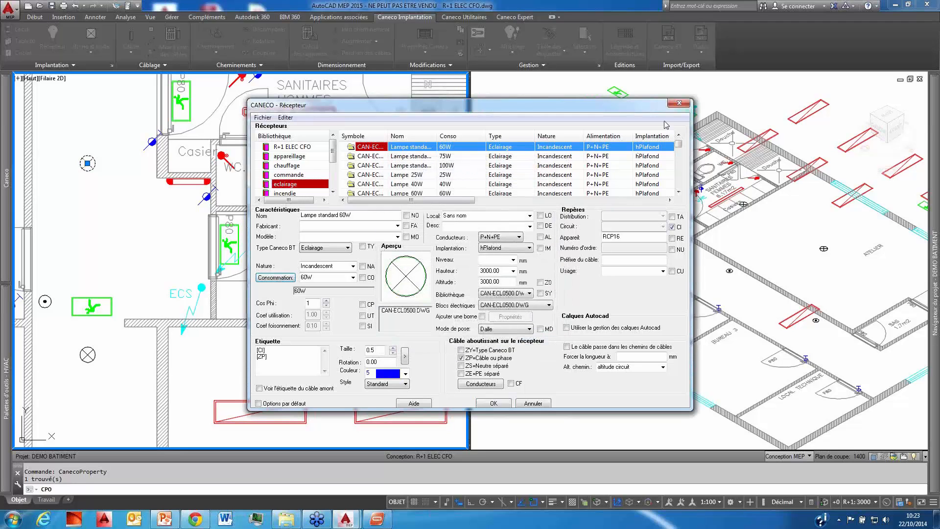
{"action": "left_click", "coordinate": [681, 103]}
Step: Update the Récepteurs legend table beside the plan to include the newly placed receivers
{"action": "scroll", "coordinate": [253, 232], "scroll_direction": "down", "scroll_amount": 5}
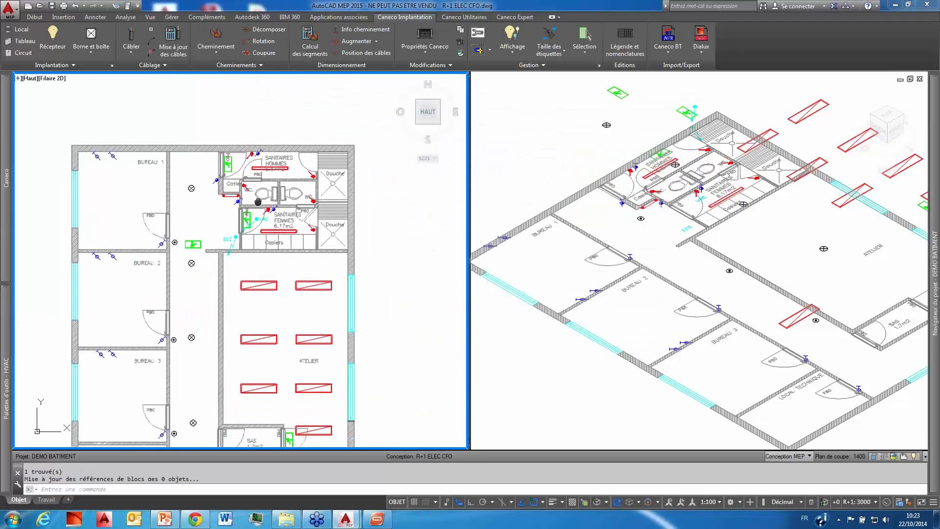
{"action": "middle_click_drag", "start_coordinate": [312, 202], "coordinate": [225, 169]}
{"action": "middle_click_drag", "start_coordinate": [359, 232], "coordinate": [237, 207]}
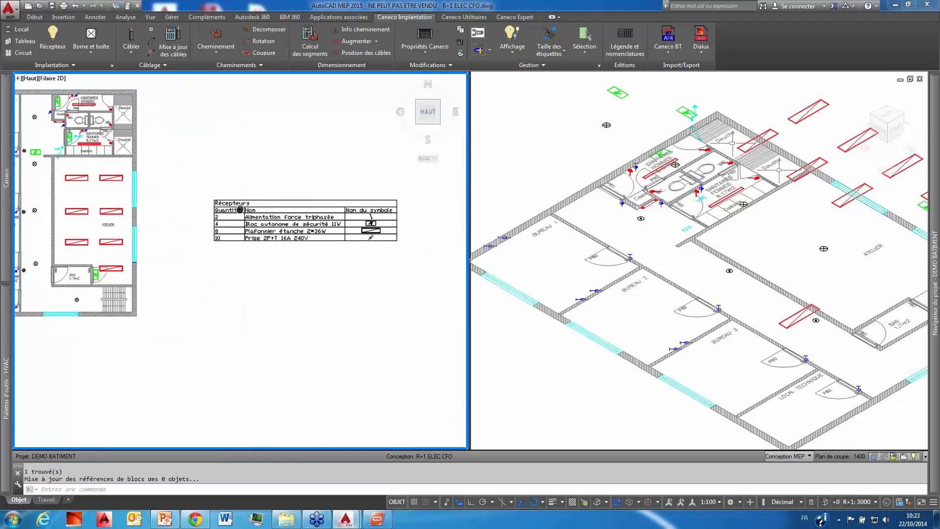
{"action": "scroll", "coordinate": [325, 218], "scroll_direction": "up", "scroll_amount": 5}
{"action": "left_click", "coordinate": [324, 220]}
{"action": "left_click", "coordinate": [303, 209]}
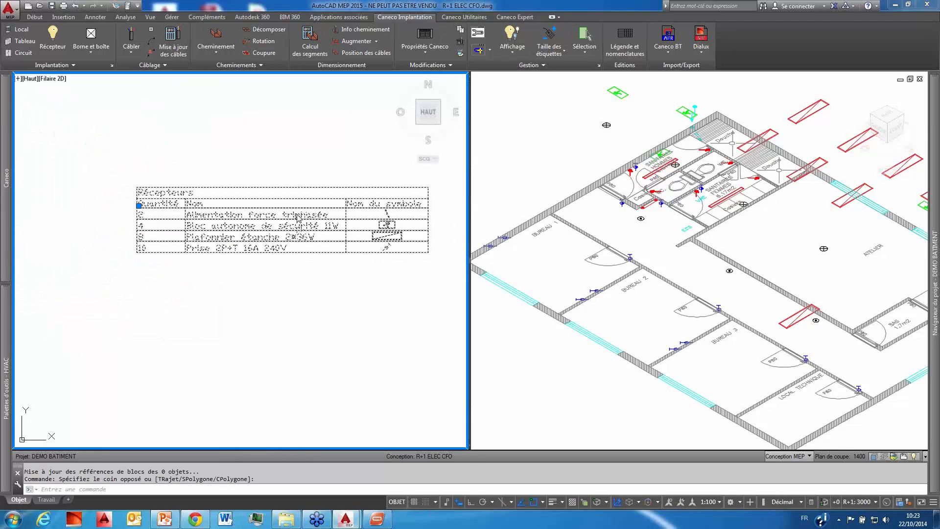
{"action": "right_click", "coordinate": [297, 217]}
{"action": "left_click", "coordinate": [301, 380]}
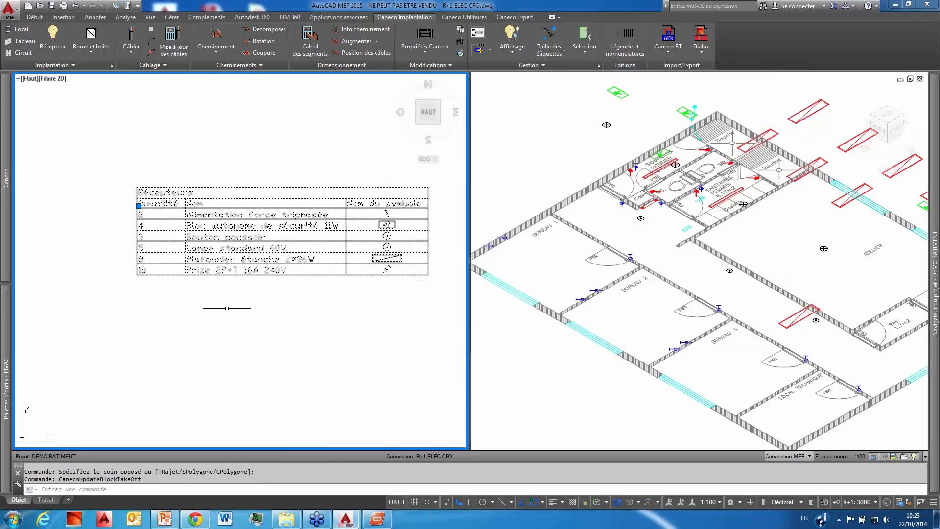
{"action": "key", "text": "Escape"}
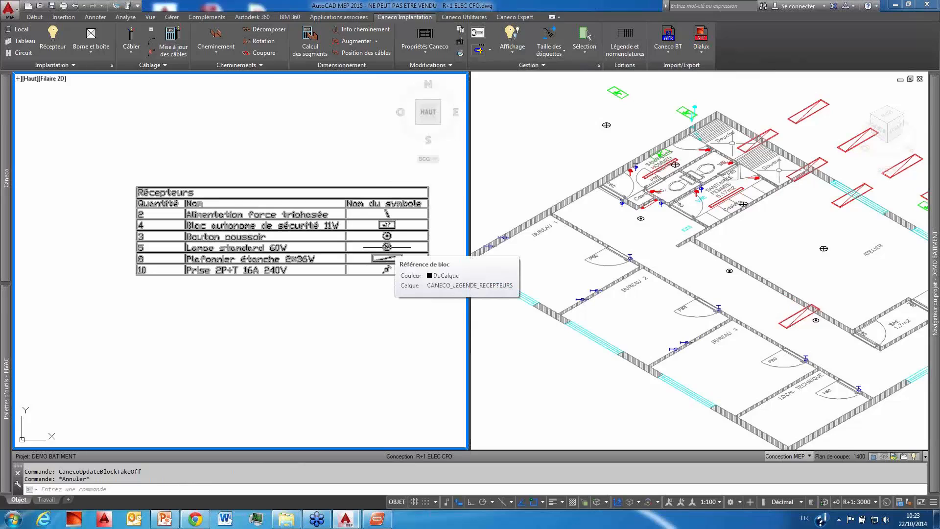
Step: Draw a rectangle along the interior walls of BUREAU 1, from its upper-left to its lower-right inner corner
{"action": "scroll", "coordinate": [282, 265], "scroll_direction": "down", "scroll_amount": 10}
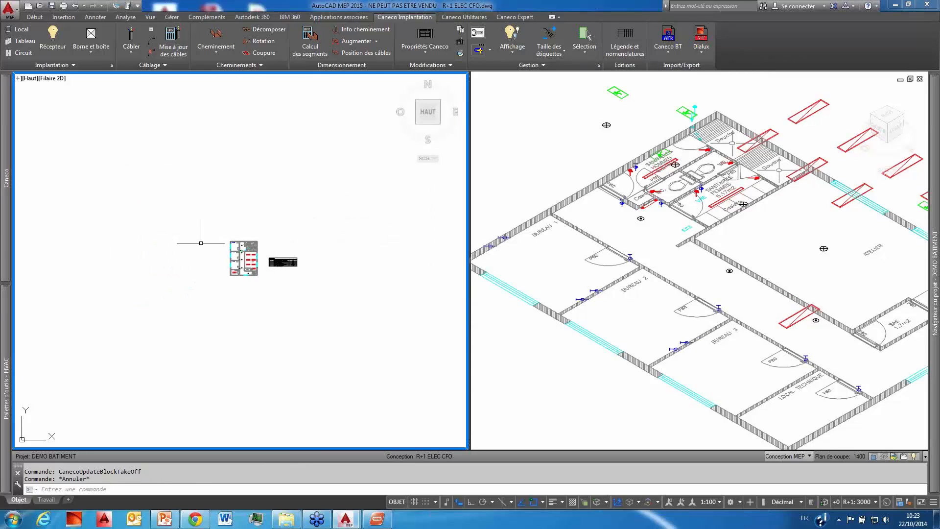
{"action": "scroll", "coordinate": [236, 242], "scroll_direction": "up", "scroll_amount": 10}
{"action": "middle_click_drag", "start_coordinate": [260, 302], "coordinate": [260, 290]}
{"action": "scroll", "coordinate": [292, 242], "scroll_direction": "down", "scroll_amount": 2}
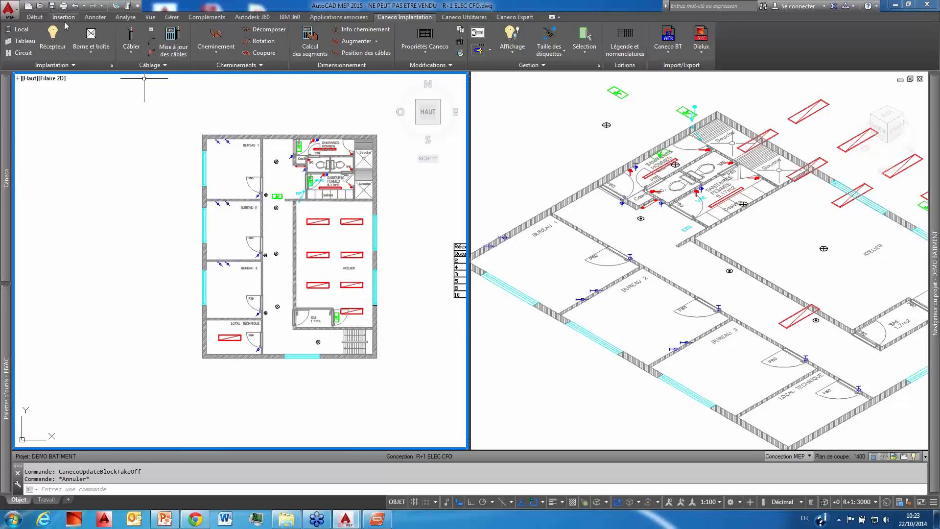
{"action": "left_click", "coordinate": [36, 18]}
{"action": "left_click", "coordinate": [300, 53]}
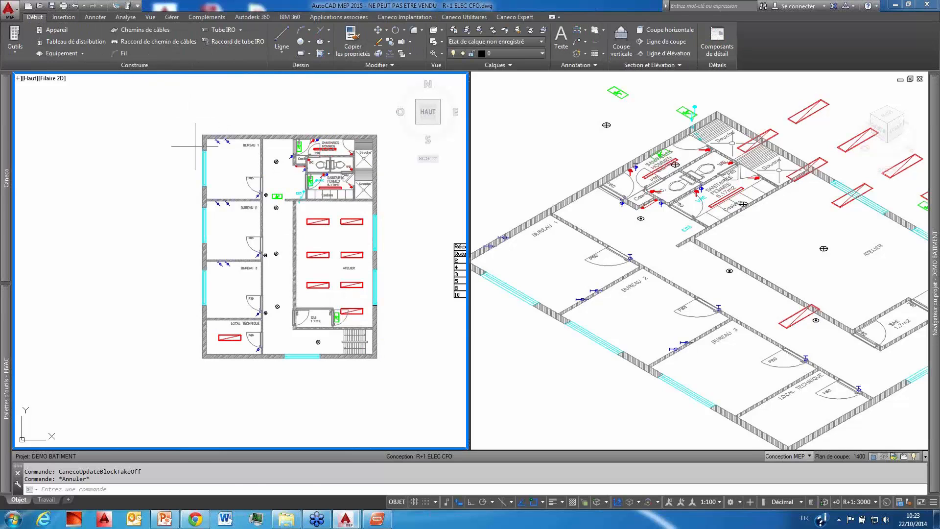
{"action": "scroll", "coordinate": [210, 140], "scroll_direction": "up", "scroll_amount": 4}
{"action": "left_click", "coordinate": [210, 138]}
{"action": "scroll", "coordinate": [358, 304], "scroll_direction": "up", "scroll_amount": 3}
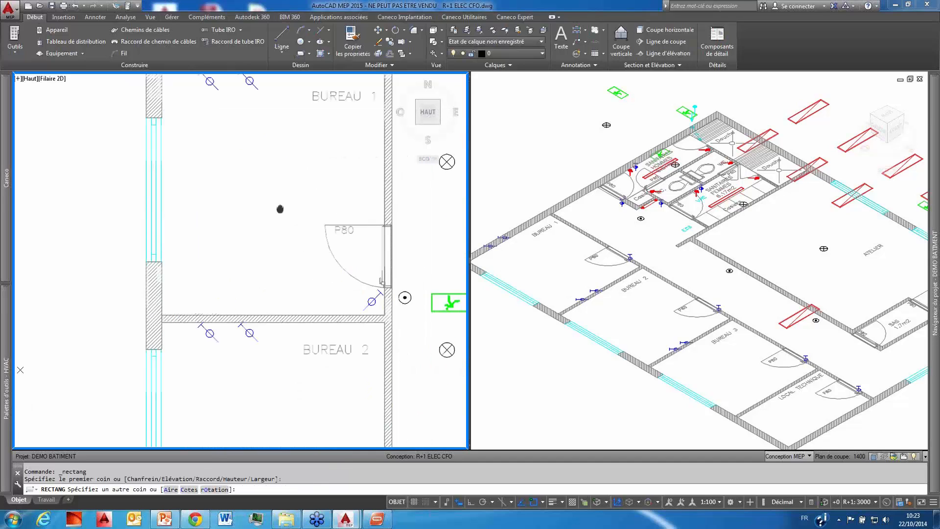
{"action": "left_click", "coordinate": [380, 306]}
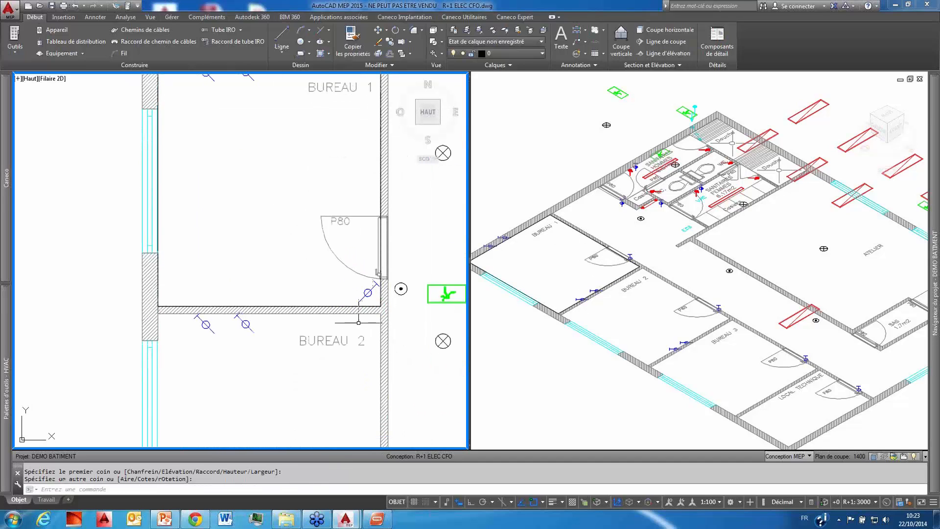
{"action": "scroll", "coordinate": [274, 201], "scroll_direction": "down", "scroll_amount": 4}
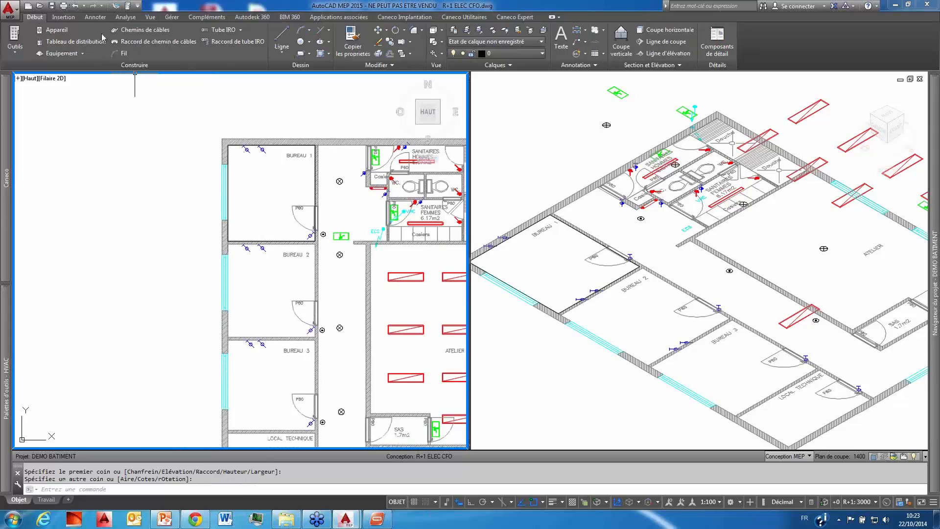
{"action": "left_click", "coordinate": [301, 53]}
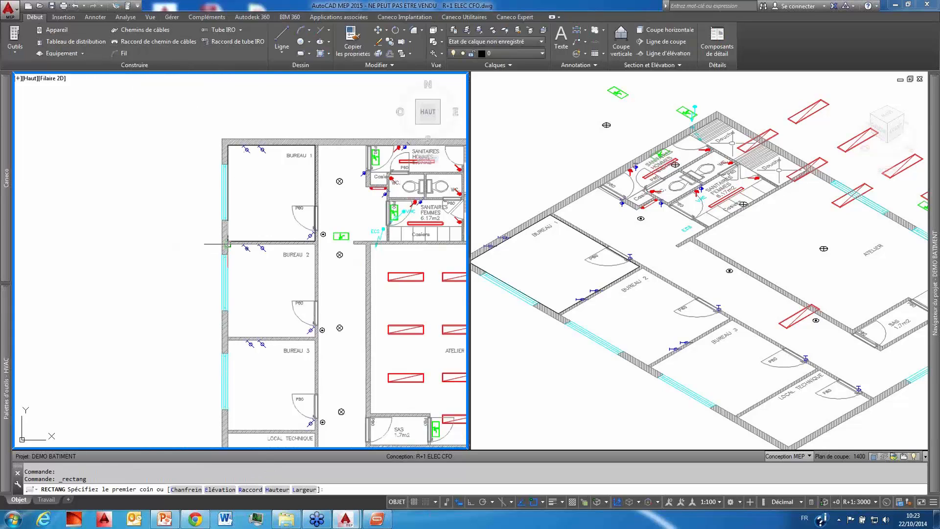
{"action": "type", "text": "z"}
{"action": "key", "text": "Escape"}
{"action": "key", "text": "Escape"}
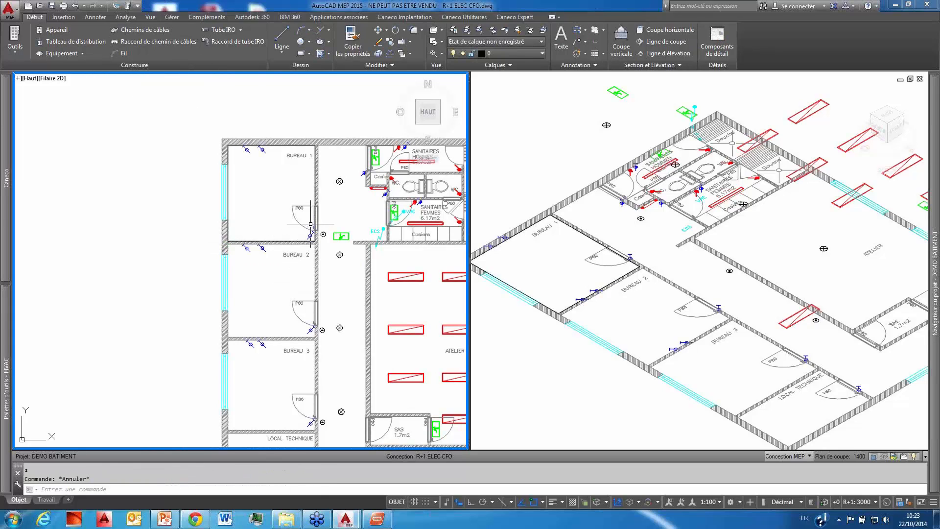
Step: Convert the rectangle around BUREAU 1 into a local CANECO
{"action": "scroll", "coordinate": [309, 224], "scroll_direction": "up", "scroll_amount": 4}
{"action": "middle_click_drag", "start_coordinate": [310, 224], "coordinate": [297, 254]}
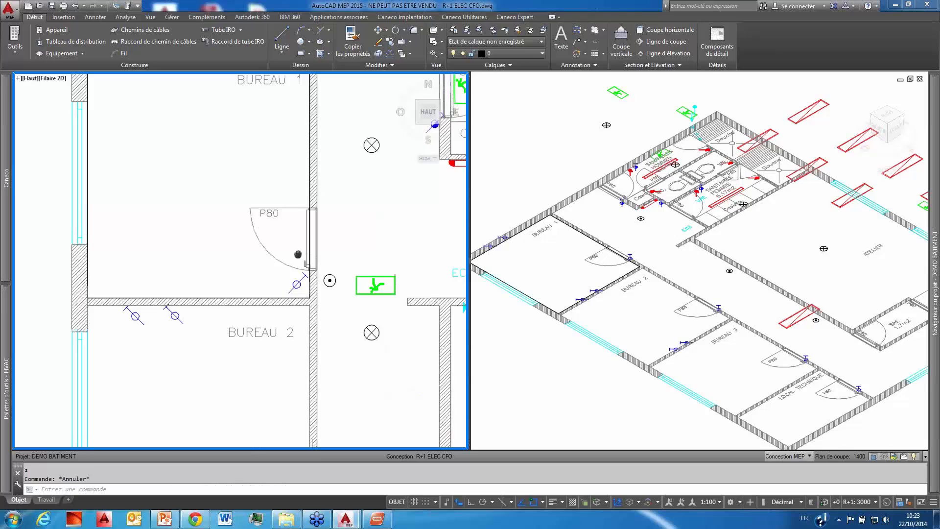
{"action": "left_click", "coordinate": [310, 228]}
{"action": "middle_click_drag", "start_coordinate": [376, 285], "coordinate": [408, 323]}
{"action": "scroll", "coordinate": [364, 285], "scroll_direction": "down", "scroll_amount": 2}
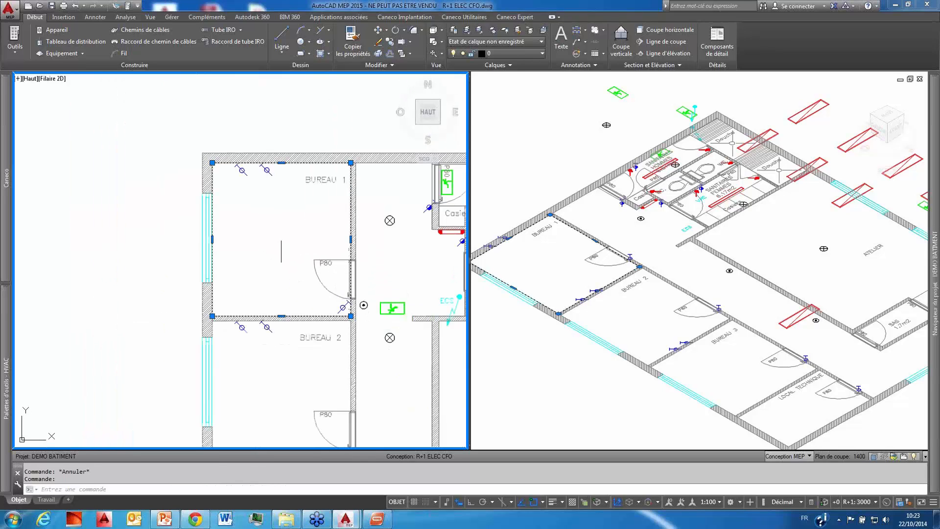
{"action": "right_click", "coordinate": [275, 224]}
{"action": "mouse_move", "coordinate": [340, 369]}
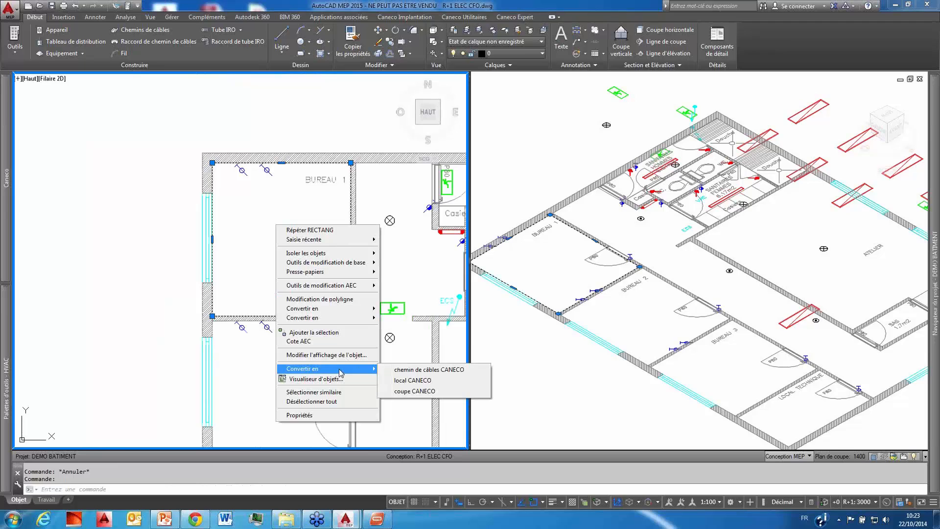
{"action": "left_click", "coordinate": [430, 383]}
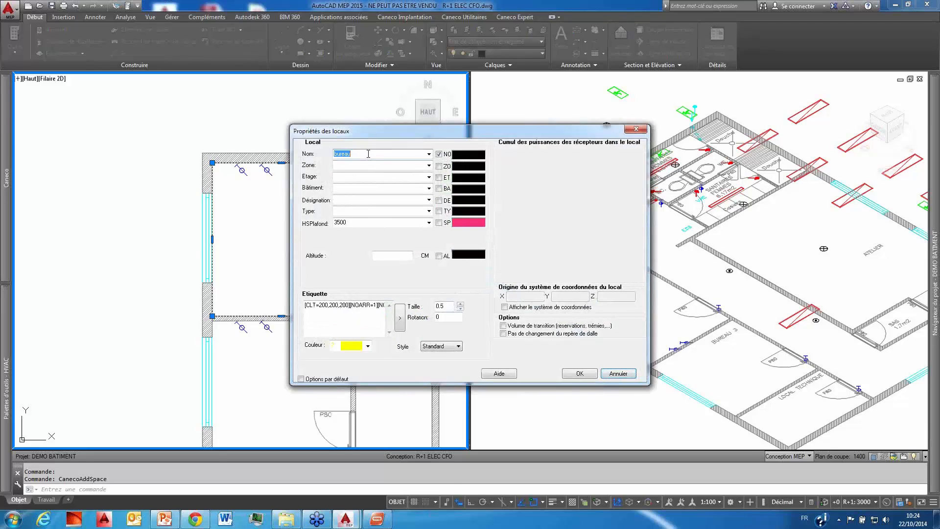
Step: Name the local bureau 1, set its HSPlafond to 3300, and accept the room properties
{"action": "type", "text": "1"}
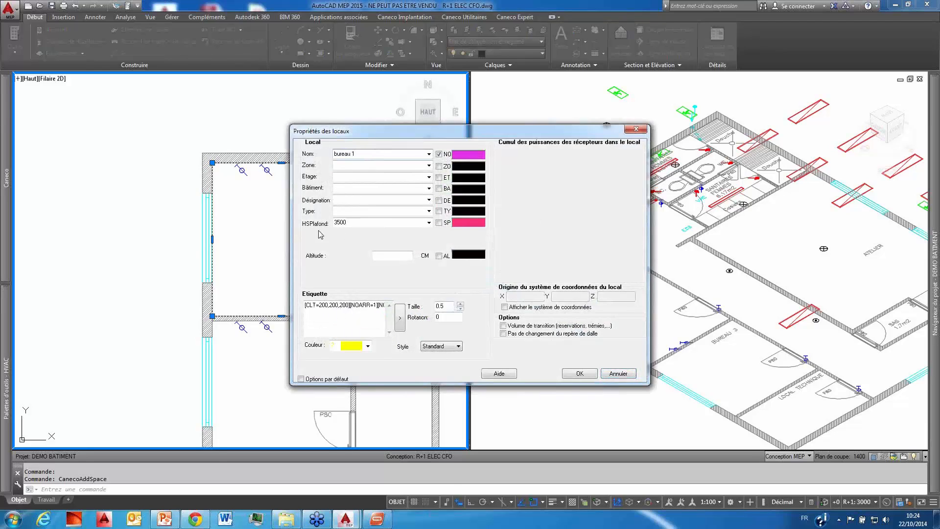
{"action": "left_click", "coordinate": [428, 224]}
{"action": "left_click", "coordinate": [357, 221]}
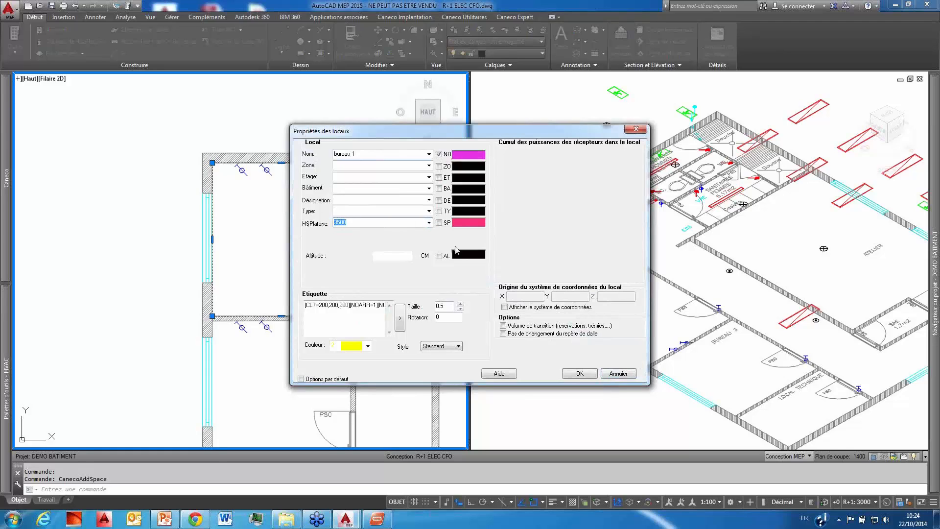
{"action": "type", "text": "330"}
{"action": "key", "text": "BackSpace"}
{"action": "key", "text": "BackSpace"}
{"action": "type", "text": "300"}
{"action": "left_click", "coordinate": [587, 374]}
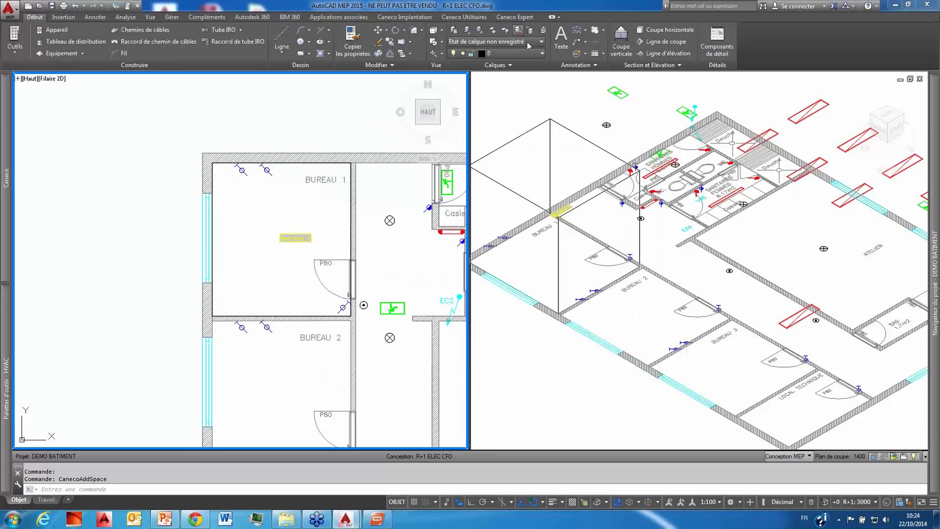
Step: Set the isometric viewport's visual style to Conceptuel and make the plan viewport active again
{"action": "left_click", "coordinate": [513, 91]}
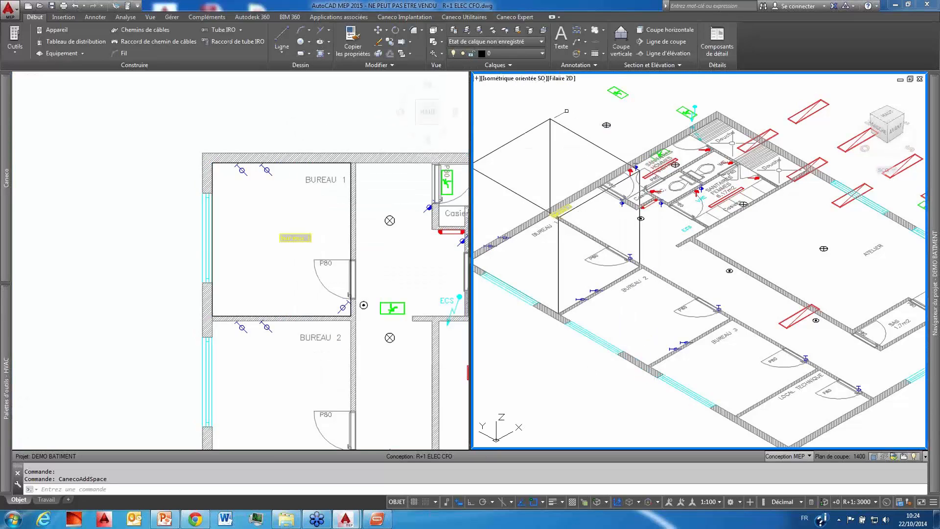
{"action": "left_click", "coordinate": [570, 79]}
{"action": "left_click", "coordinate": [600, 126]}
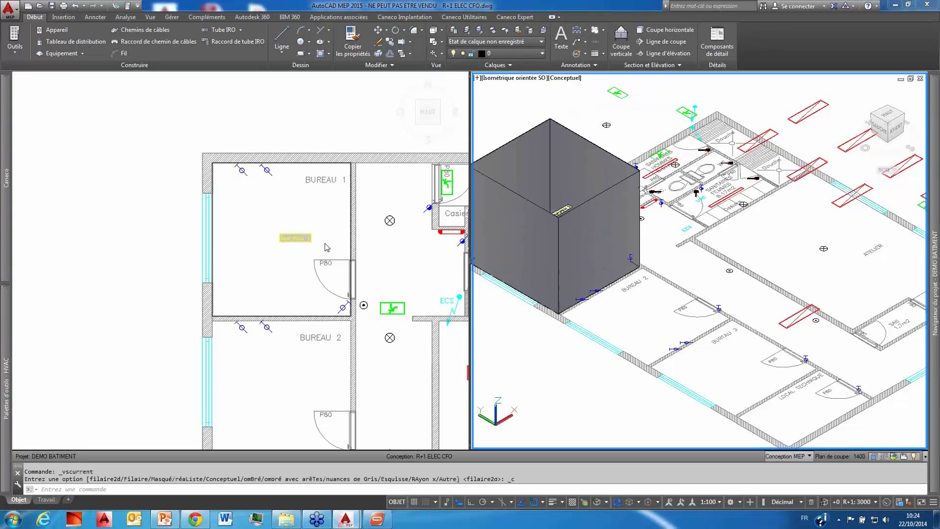
{"action": "left_click", "coordinate": [264, 217]}
{"action": "left_click", "coordinate": [266, 216]}
{"action": "scroll", "coordinate": [270, 214], "scroll_direction": "down", "scroll_amount": 4}
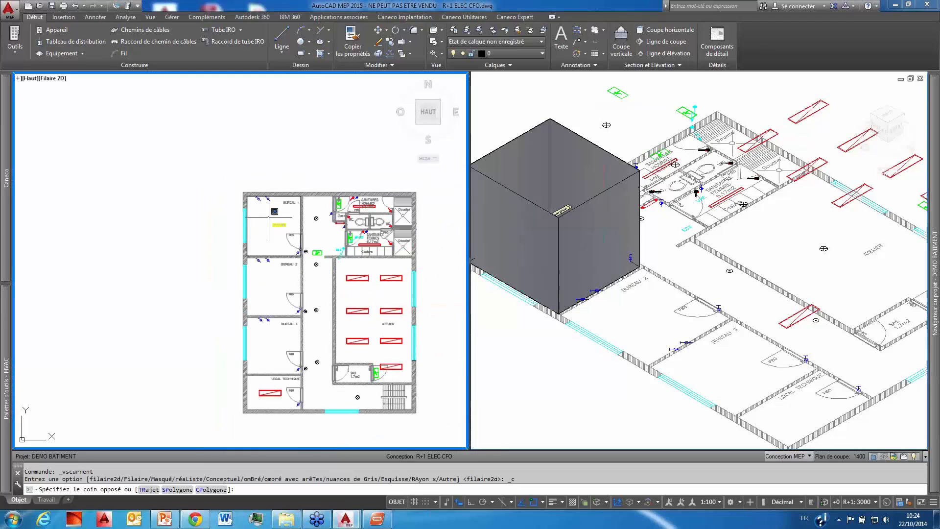
{"action": "mouse_move", "coordinate": [273, 216]}
{"action": "middle_mouse_down"}
{"action": "mouse_move", "coordinate": [239, 206]}
{"action": "mouse_move", "coordinate": [285, 211]}
{"action": "middle_mouse_up"}
{"action": "key", "text": "Escape"}
{"action": "scroll", "coordinate": [232, 249], "scroll_direction": "up", "scroll_amount": 2}
{"action": "middle_click_drag", "start_coordinate": [231, 248], "coordinate": [214, 237]}
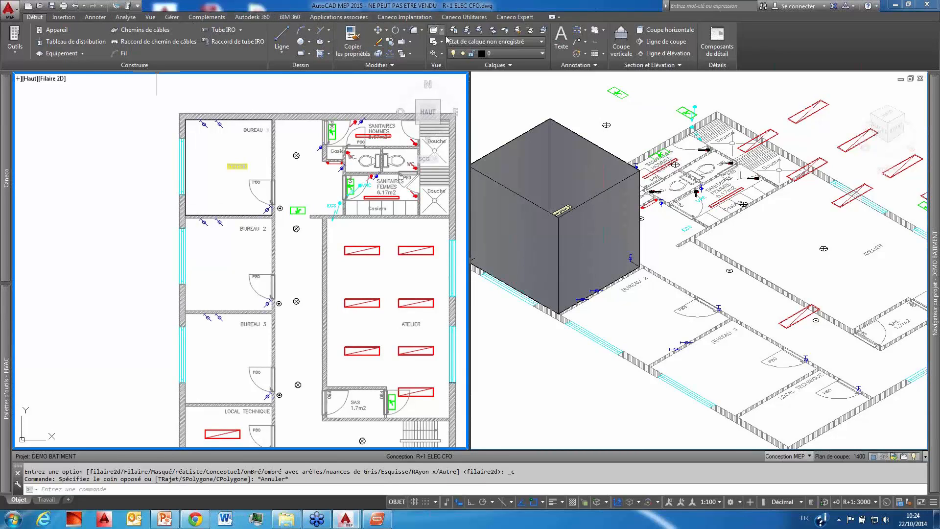
{"action": "left_click", "coordinate": [405, 17]}
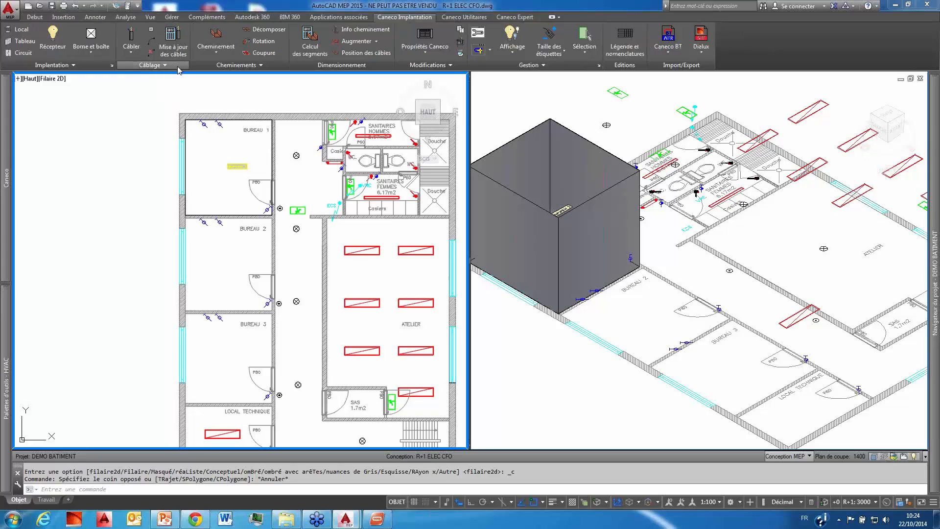
{"action": "left_click", "coordinate": [20, 29]}
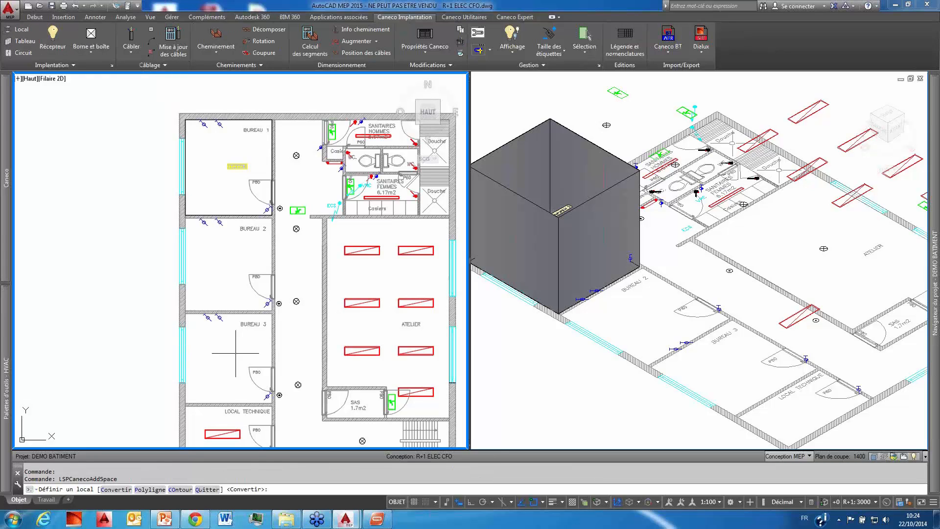
{"action": "type", "text": "C"}
{"action": "key", "text": "Return"}
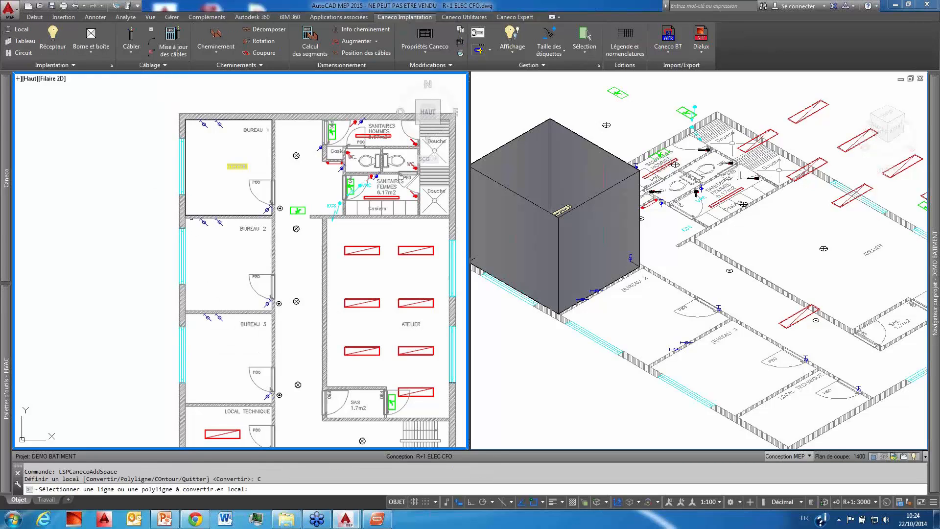
{"action": "key", "text": "Escape"}
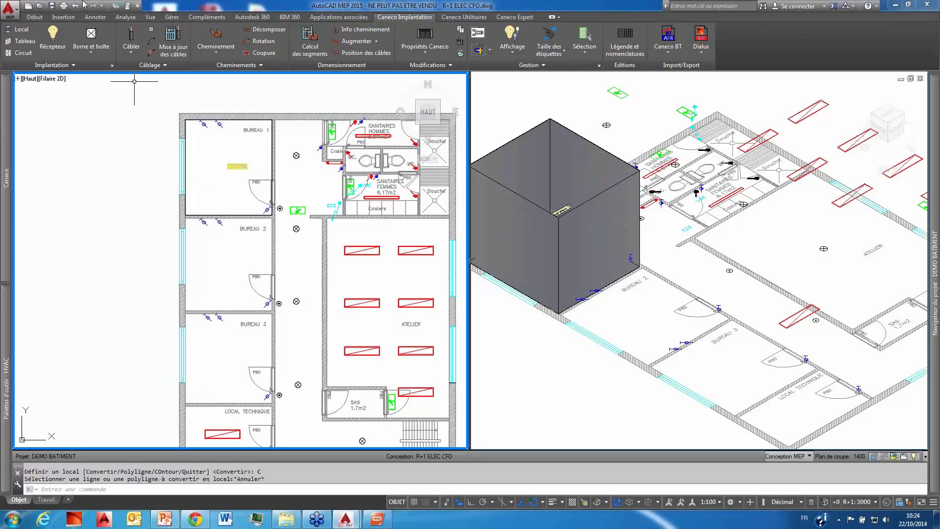
Step: Define a new Caneco local with the Polyligne option by tracing the four inner corners of BUREAU 2
{"action": "left_click", "coordinate": [20, 29]}
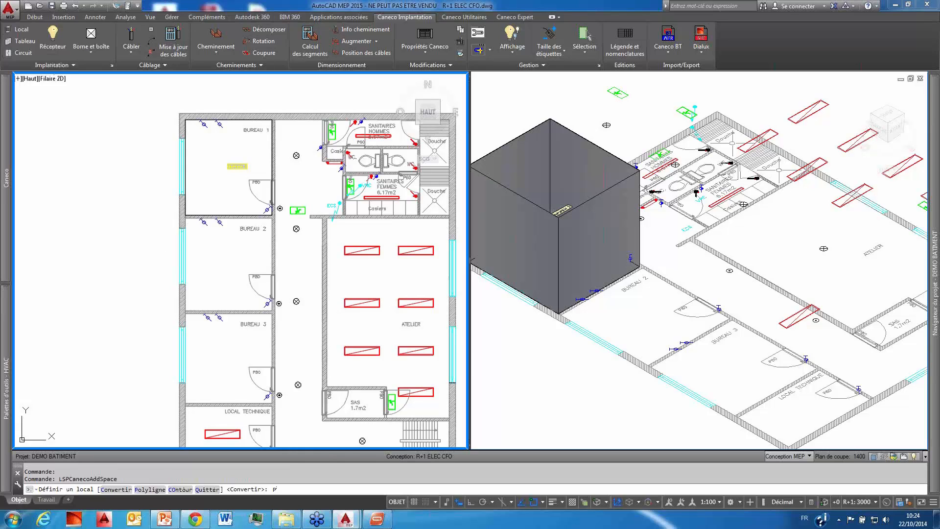
{"action": "type", "text": "P"}
{"action": "key", "text": "Return"}
{"action": "scroll", "coordinate": [185, 215], "scroll_direction": "up", "scroll_amount": 4}
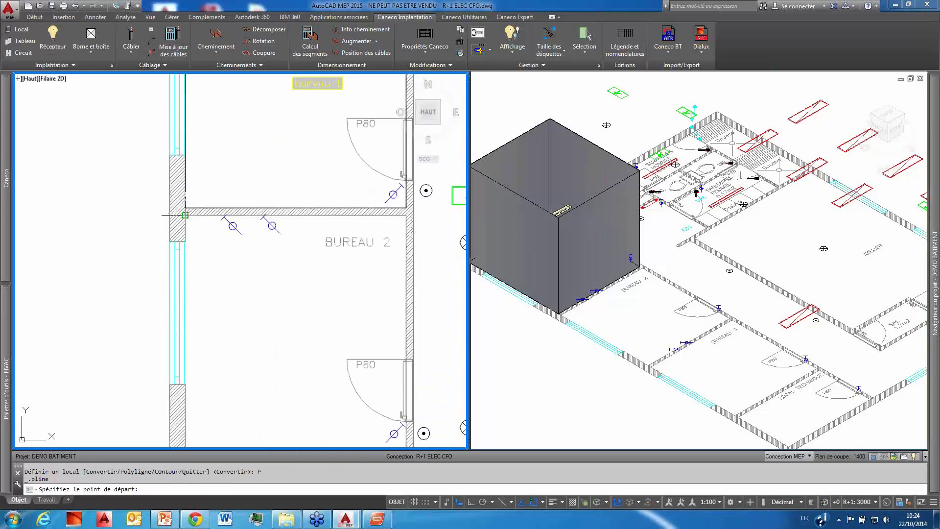
{"action": "left_click", "coordinate": [185, 215]}
{"action": "middle_click_drag", "start_coordinate": [414, 281], "coordinate": [360, 107]}
{"action": "left_click", "coordinate": [351, 278]}
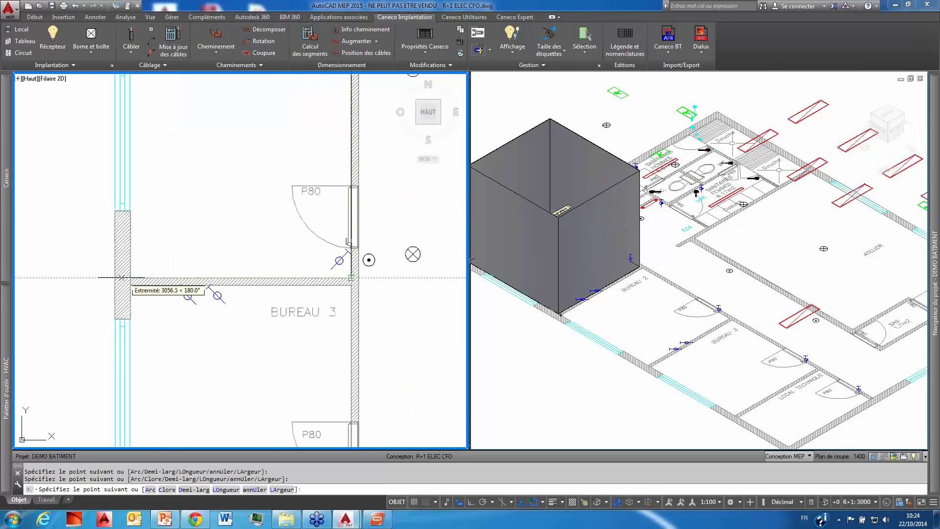
{"action": "left_click", "coordinate": [131, 278]}
{"action": "middle_click_drag", "start_coordinate": [167, 226], "coordinate": [192, 372]}
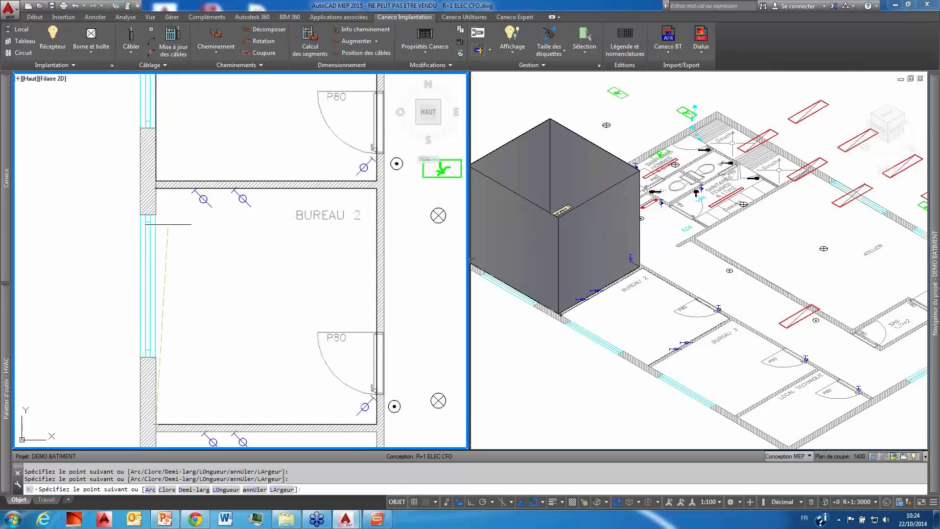
{"action": "left_click", "coordinate": [156, 188]}
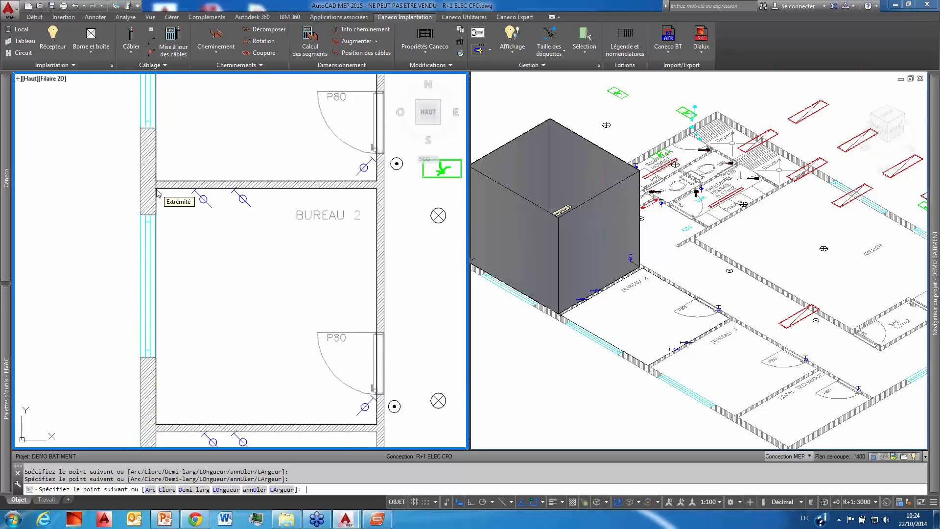
{"action": "key", "text": "Return"}
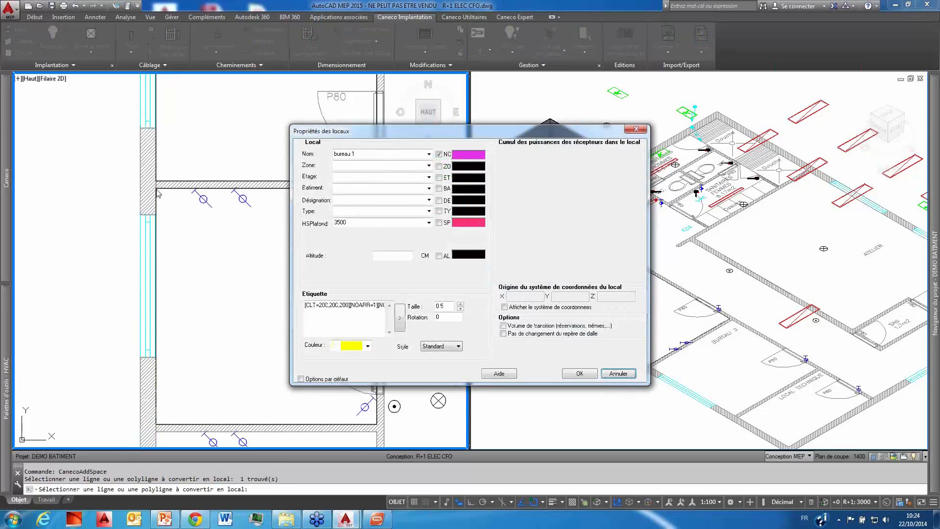
Step: Name the new BUREAU 2 local bureau 2 and accept its room properties
{"action": "left_click", "coordinate": [389, 154]}
{"action": "key", "text": "BackSpace"}
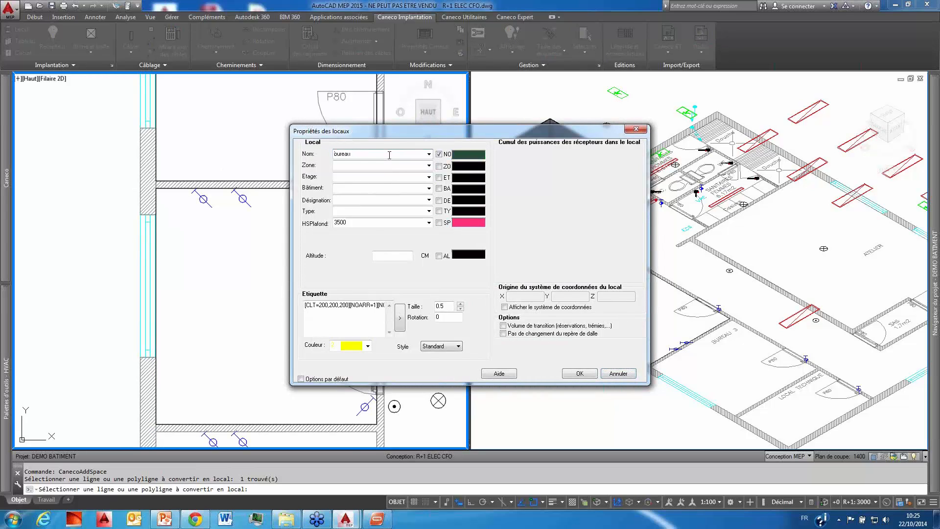
{"action": "type", "text": "2"}
{"action": "left_click", "coordinate": [580, 373]}
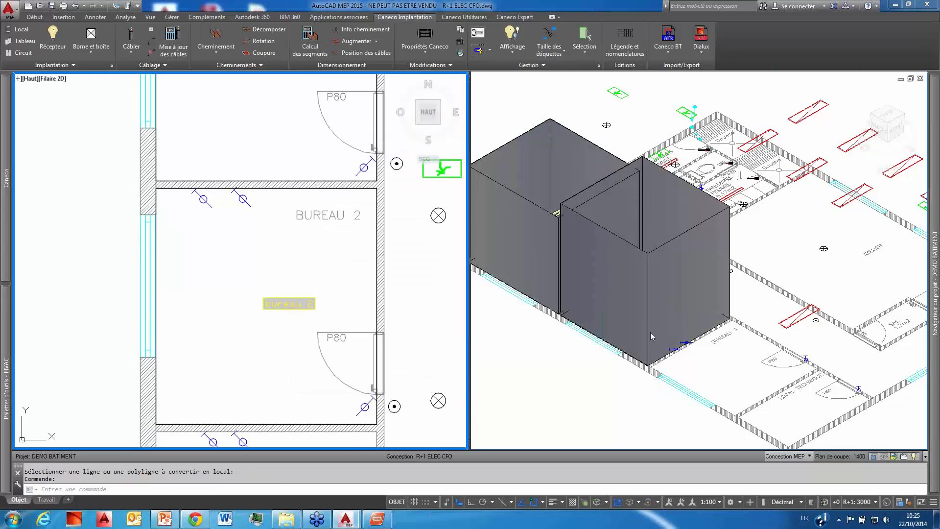
Step: Draw a rectangle between opposite inner corners of BUREAU 3 in the plan viewport
{"action": "scroll", "coordinate": [289, 250], "scroll_direction": "down", "scroll_amount": 2}
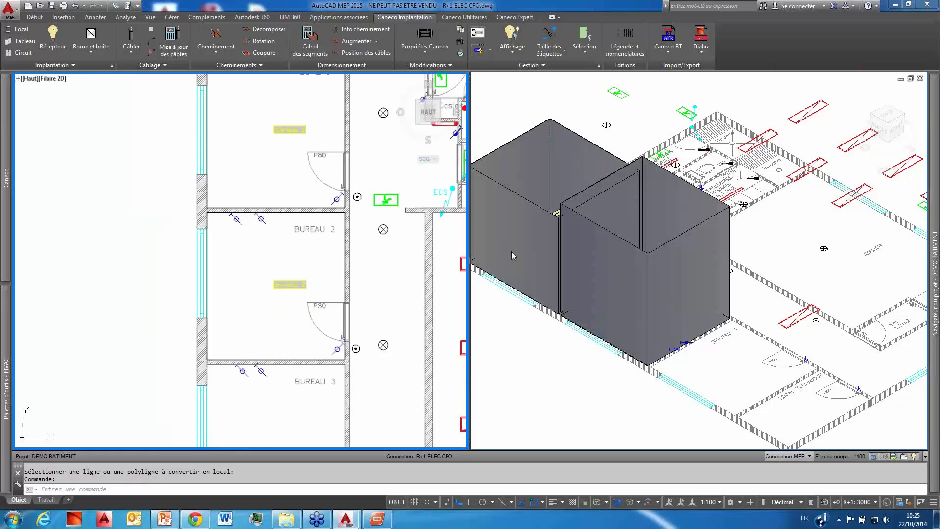
{"action": "scroll", "coordinate": [277, 221], "scroll_direction": "down", "scroll_amount": 3}
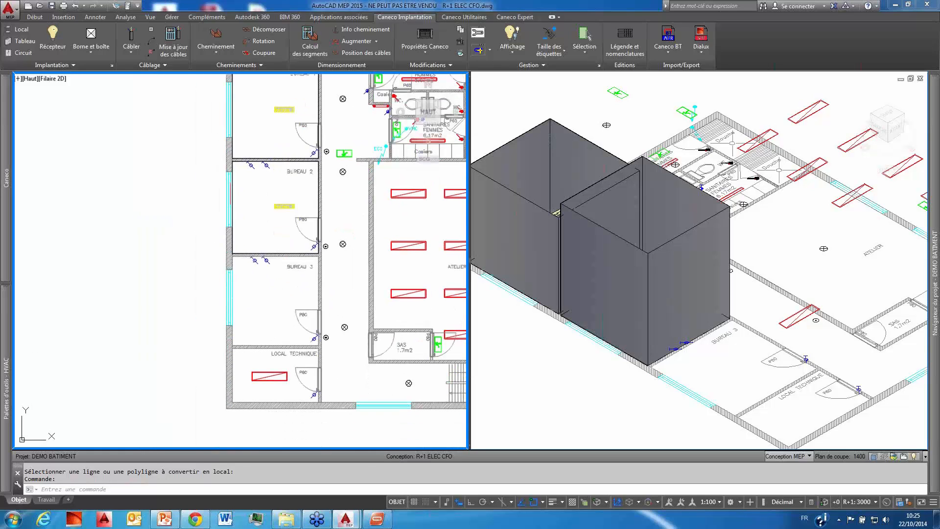
{"action": "left_click", "coordinate": [35, 17]}
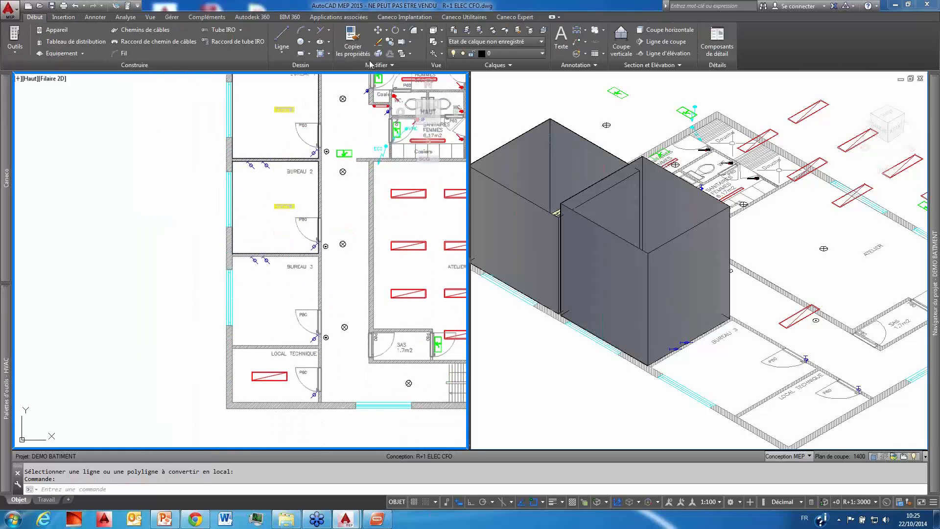
{"action": "left_click", "coordinate": [301, 54]}
{"action": "left_click", "coordinate": [233, 257]}
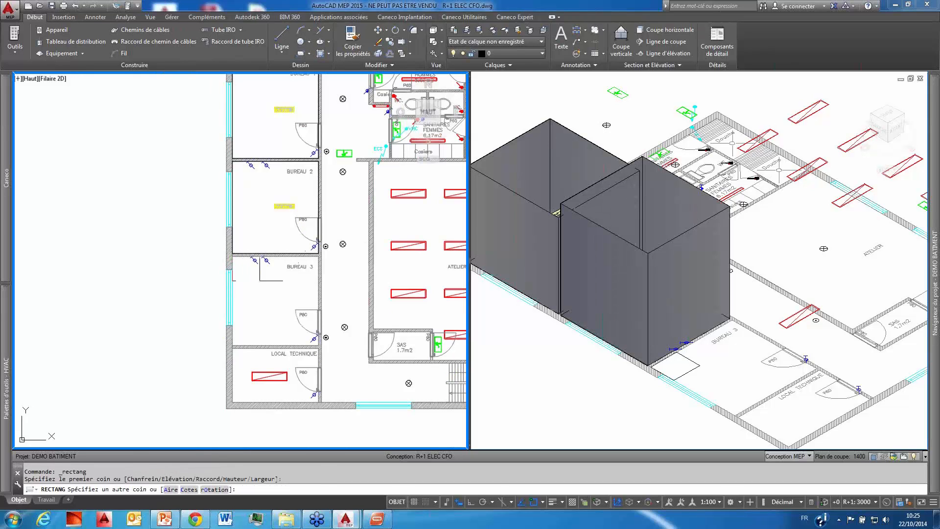
{"action": "left_click", "coordinate": [318, 345]}
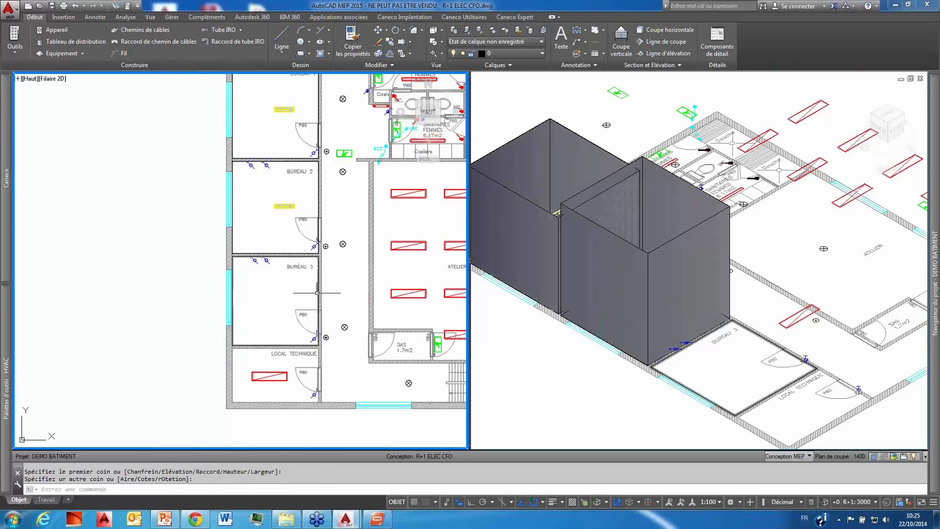
Step: Convert the BUREAU 3 rectangle into a local CANECO named bureau 3 and accept its properties
{"action": "left_click", "coordinate": [318, 292]}
{"action": "right_click", "coordinate": [291, 283]}
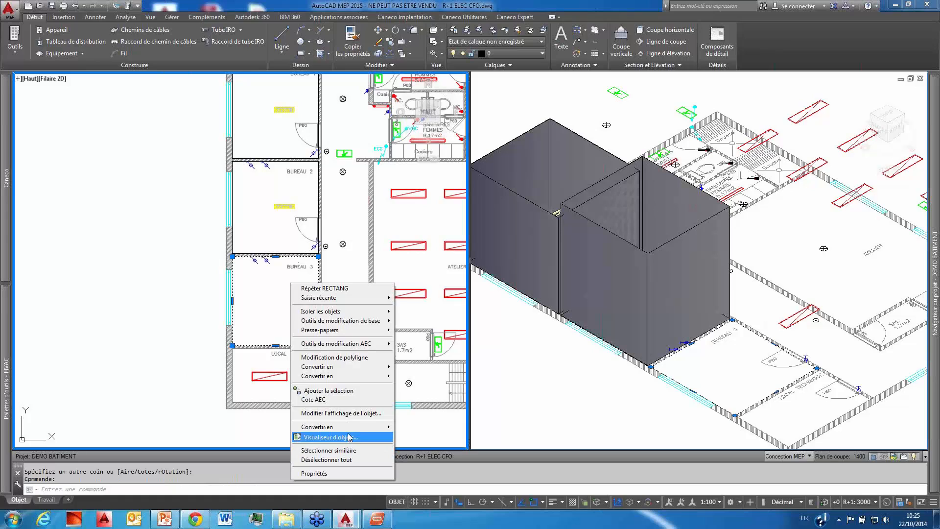
{"action": "mouse_move", "coordinate": [343, 426]}
{"action": "left_click", "coordinate": [424, 437]}
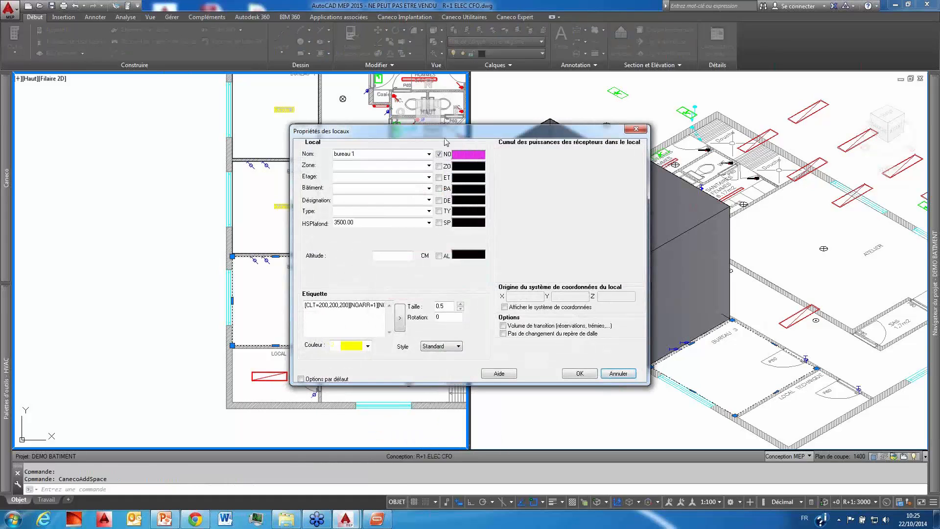
{"action": "left_click", "coordinate": [380, 155]}
{"action": "key", "text": "BackSpace"}
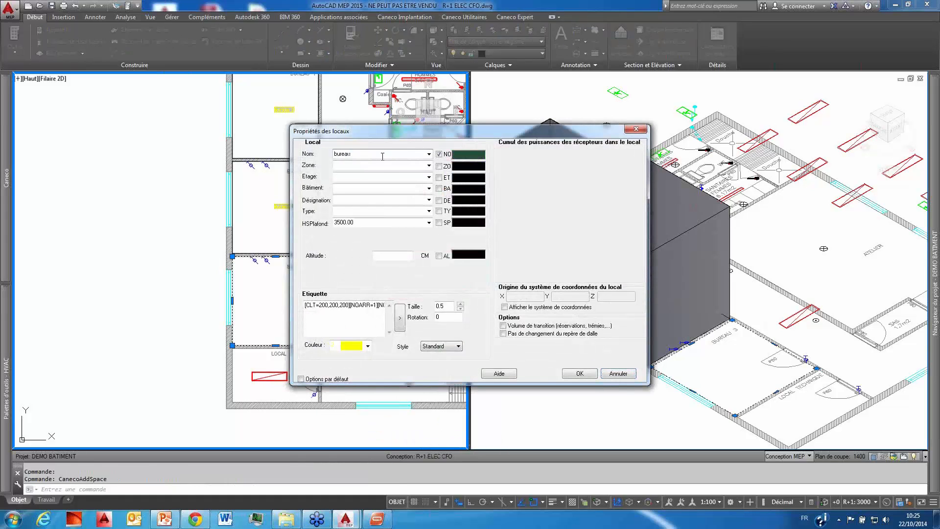
{"action": "type", "text": "3"}
{"action": "left_click", "coordinate": [588, 374]}
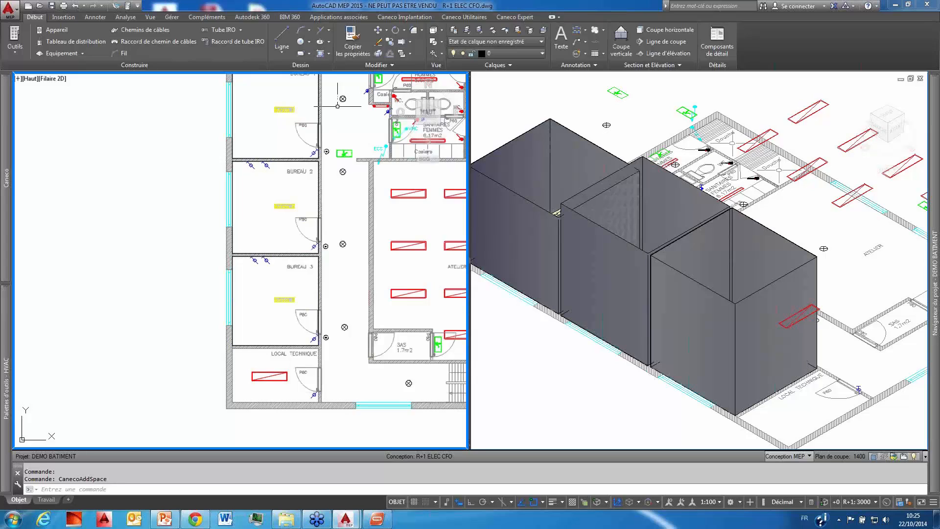
Step: Examine the three office locals in the plan and isometric viewports, including the selected bureau 3 volume
{"action": "middle_click_drag", "start_coordinate": [328, 152], "coordinate": [222, 190]}
{"action": "middle_click_drag", "start_coordinate": [296, 173], "coordinate": [297, 166]}
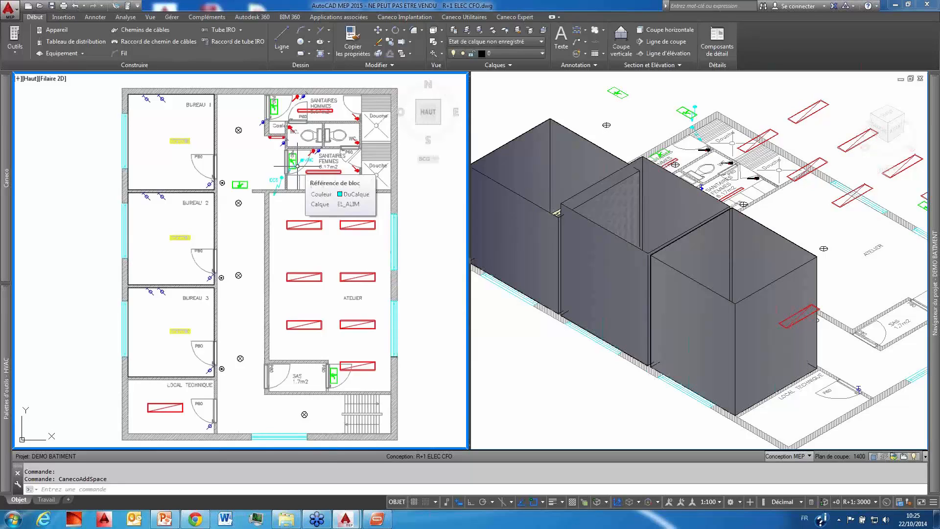
{"action": "left_click", "coordinate": [901, 116]}
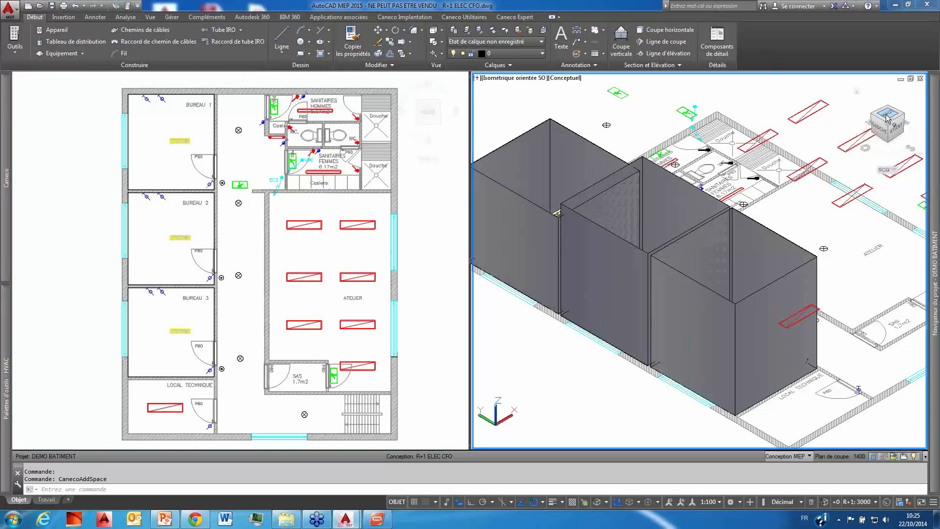
{"action": "scroll", "coordinate": [684, 154], "scroll_direction": "down", "scroll_amount": 2}
{"action": "middle_click_drag", "start_coordinate": [684, 155], "coordinate": [667, 170]}
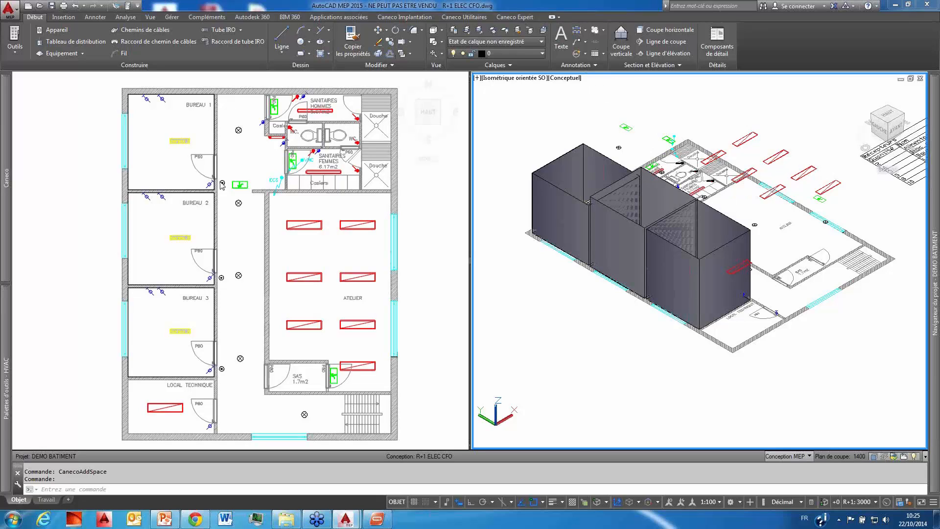
{"action": "left_click", "coordinate": [240, 169]}
{"action": "scroll", "coordinate": [240, 168], "scroll_direction": "down", "scroll_amount": 2}
{"action": "scroll", "coordinate": [240, 168], "scroll_direction": "up", "scroll_amount": 2}
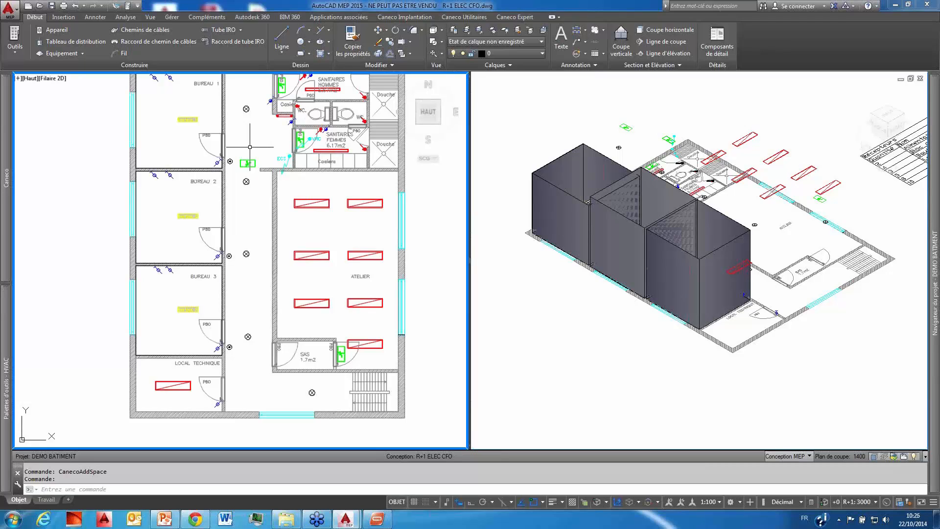
{"action": "left_click", "coordinate": [728, 257]}
{"action": "left_click", "coordinate": [722, 235]}
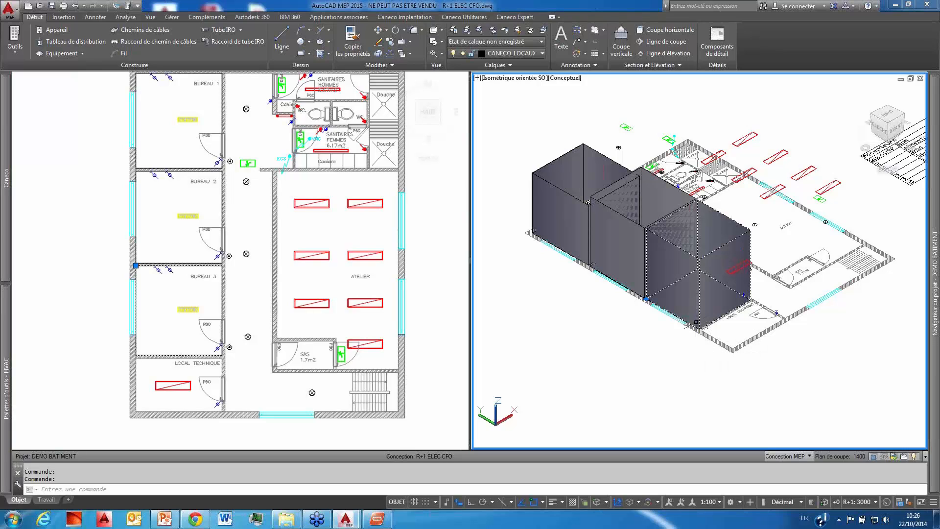
{"action": "middle_click_drag", "start_coordinate": [661, 313], "coordinate": [669, 327]}
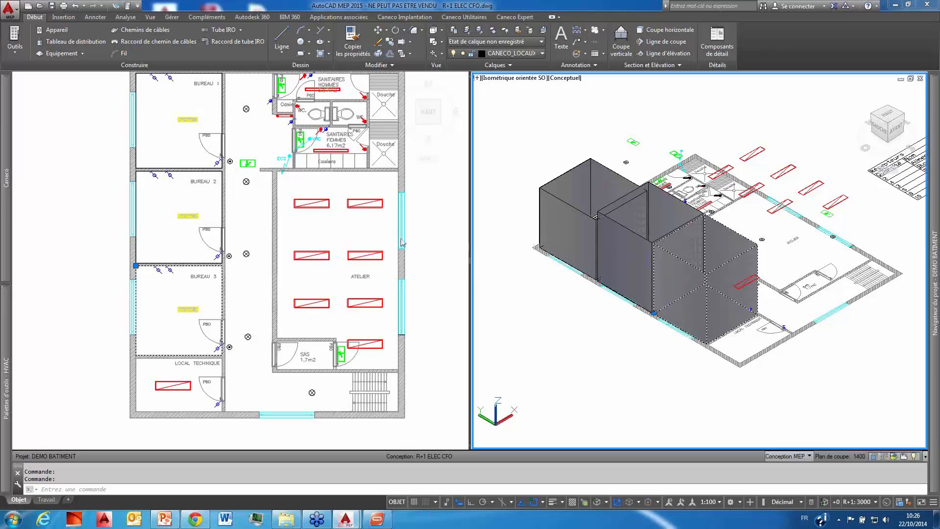
{"action": "key", "text": "Escape"}
{"action": "key", "text": "Escape"}
Step: Make the plan viewport active and open the DIALux export for the office locals
{"action": "left_click", "coordinate": [245, 229]}
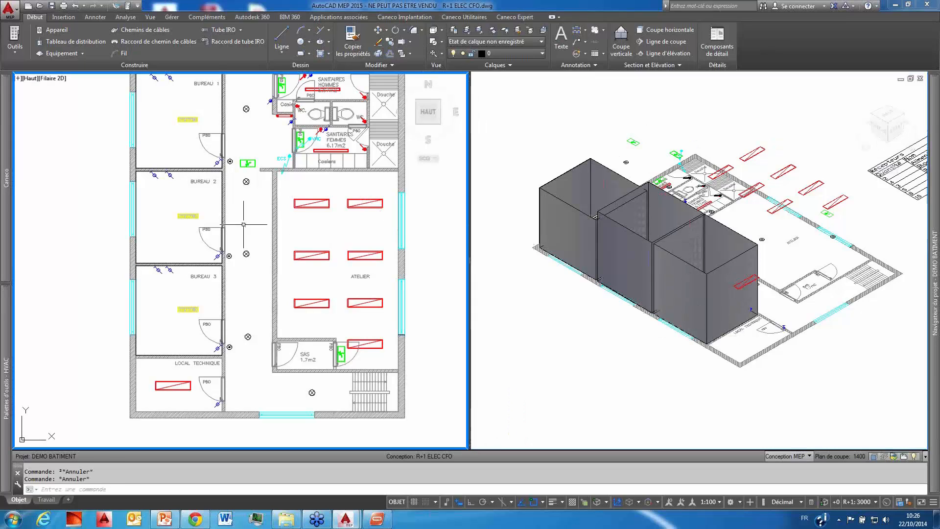
{"action": "mouse_move", "coordinate": [15, 220]}
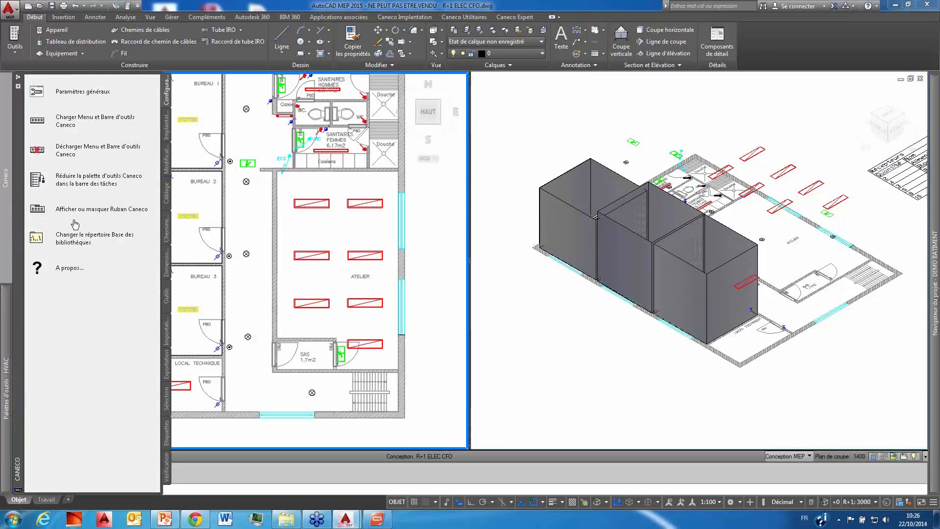
{"action": "left_click", "coordinate": [390, 19]}
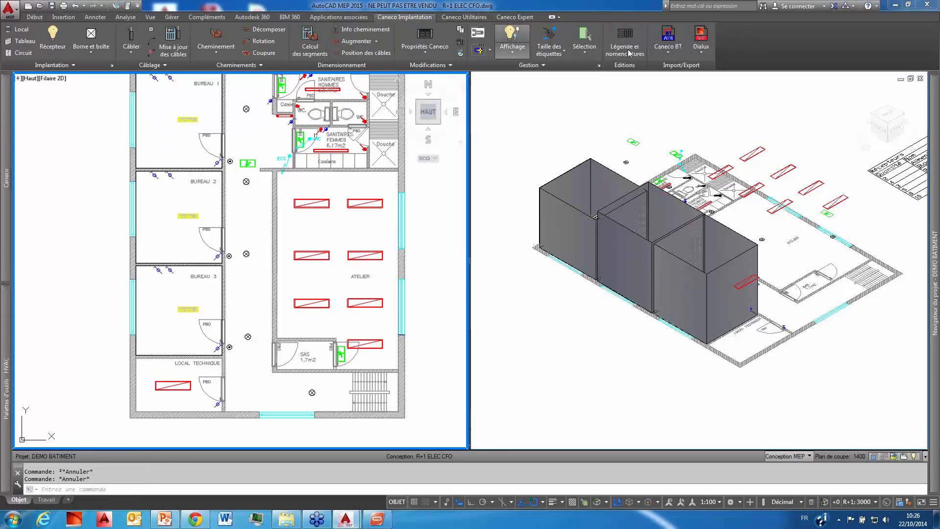
{"action": "scroll", "coordinate": [197, 203], "scroll_direction": "up", "scroll_amount": 2}
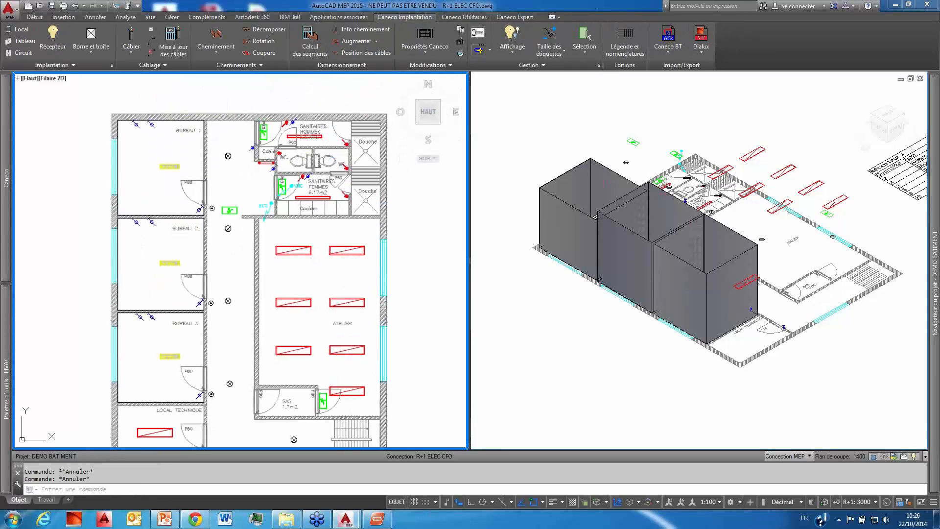
{"action": "scroll", "coordinate": [163, 374], "scroll_direction": "up", "scroll_amount": 2}
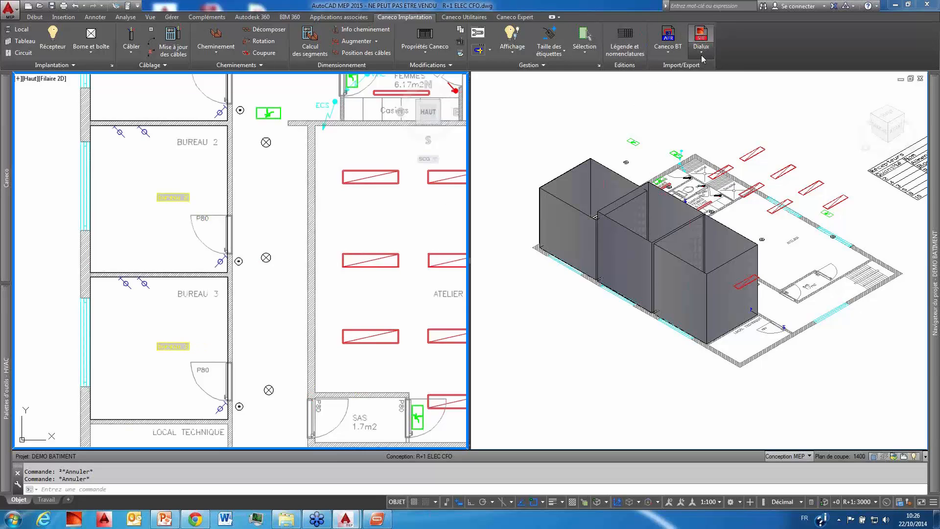
{"action": "left_click", "coordinate": [701, 45]}
{"action": "left_click", "coordinate": [725, 71]}
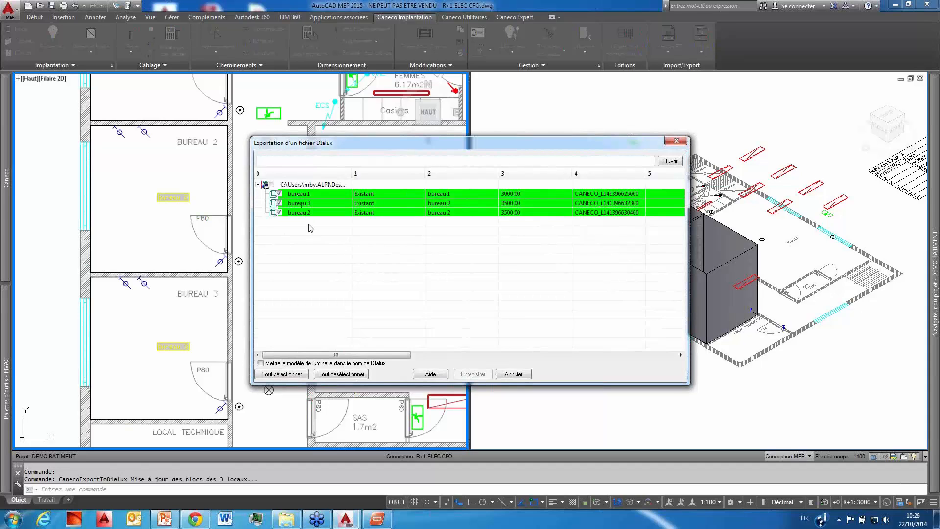
Step: Choose the export file location by creating a folder named DIALUX inside the desktop's DEMO BATIMENT folder
{"action": "left_click", "coordinate": [675, 161]}
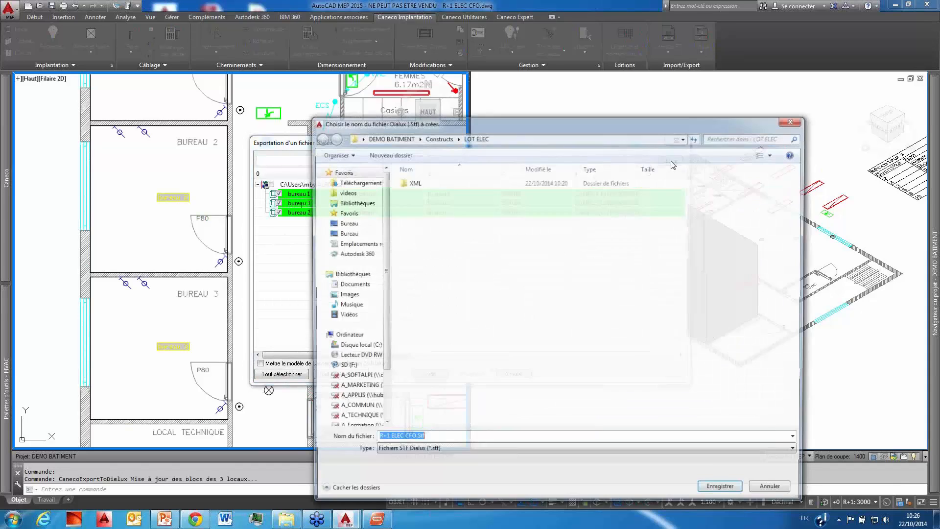
{"action": "left_click", "coordinate": [334, 222]}
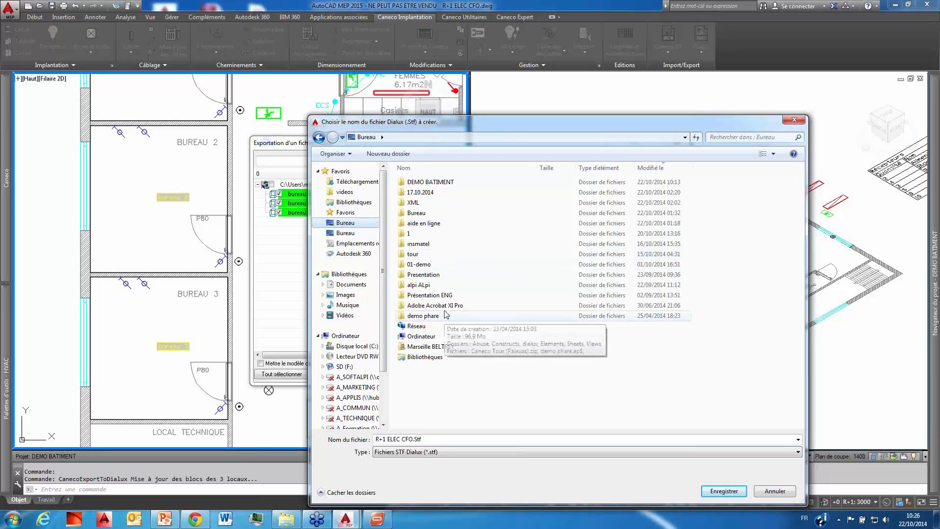
{"action": "left_click", "coordinate": [460, 184]}
{"action": "double_click", "coordinate": [461, 184]}
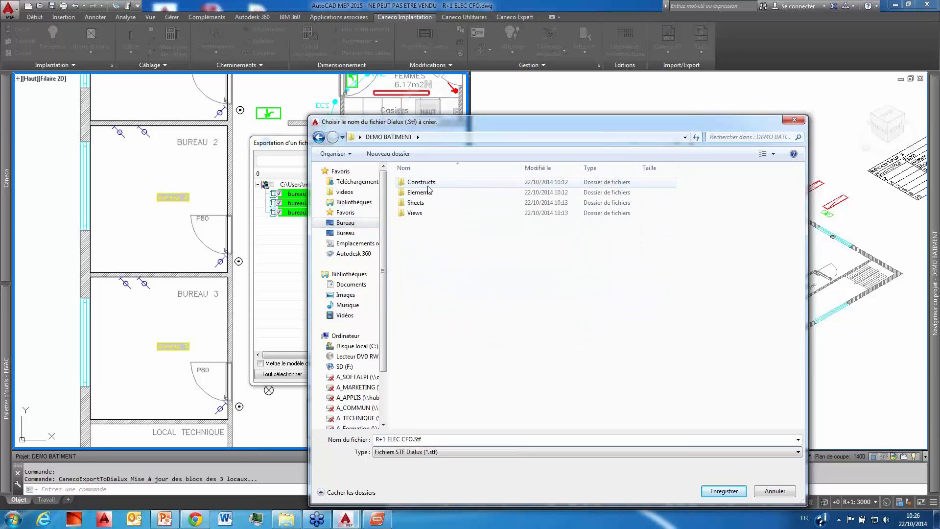
{"action": "left_click", "coordinate": [401, 154]}
{"action": "type", "text": "DIALUX"}
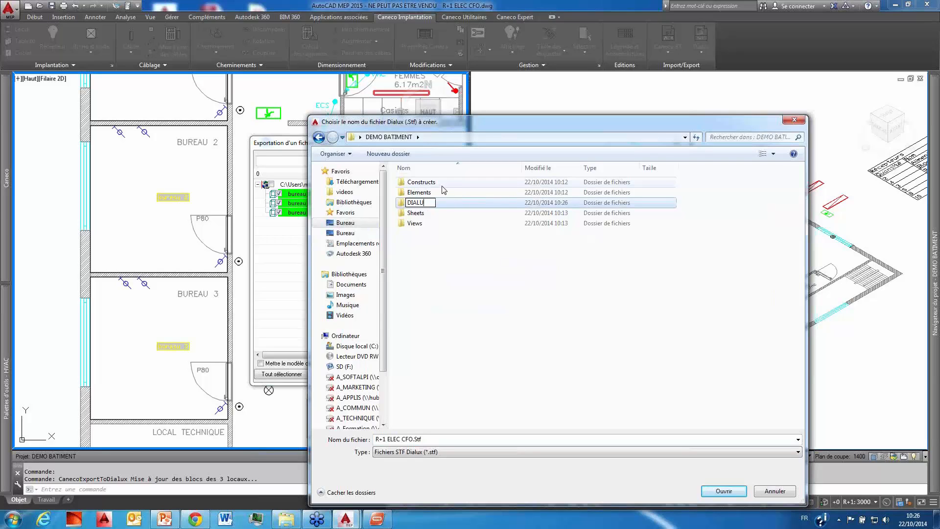
{"action": "key", "text": "Return"}
Step: Export the three office locals to R+1 ELEC CFO.Stf in the DIALUX folder
{"action": "double_click", "coordinate": [415, 193]}
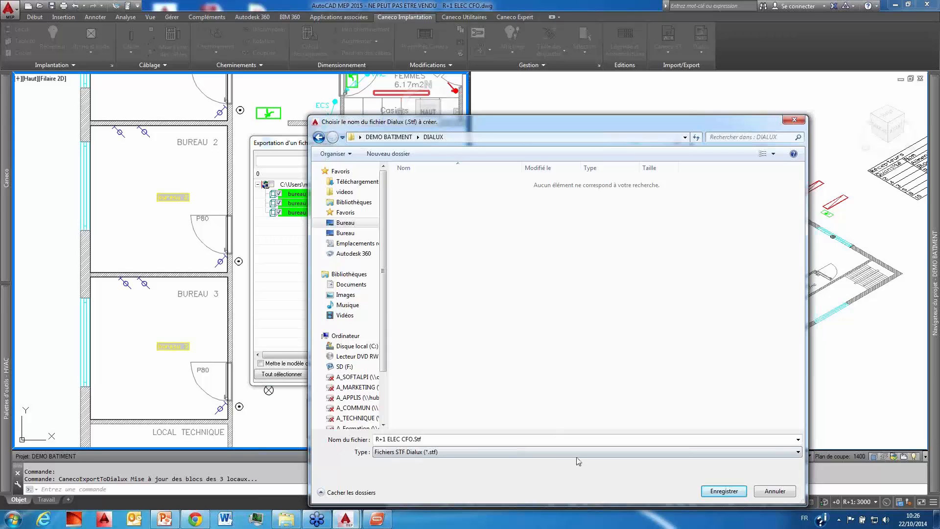
{"action": "triple_click", "coordinate": [426, 439]}
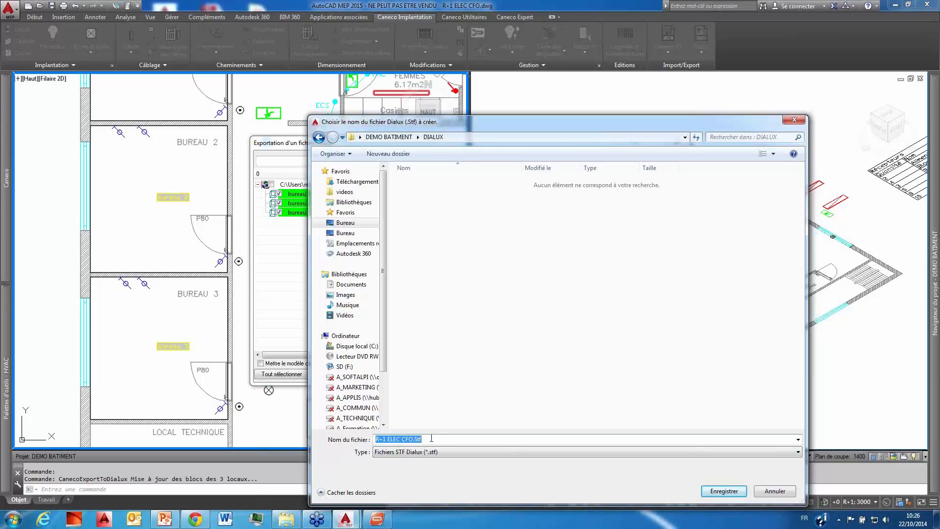
{"action": "left_click", "coordinate": [724, 492]}
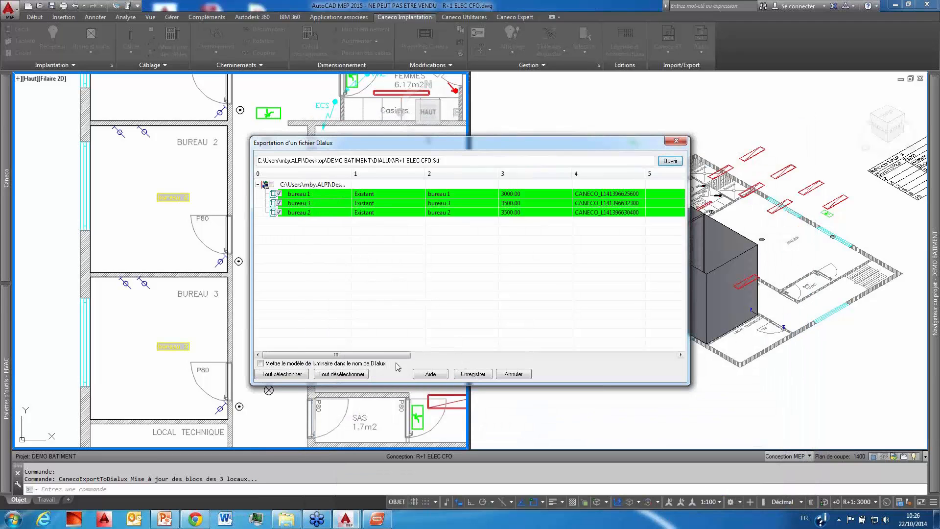
{"action": "left_click", "coordinate": [471, 376]}
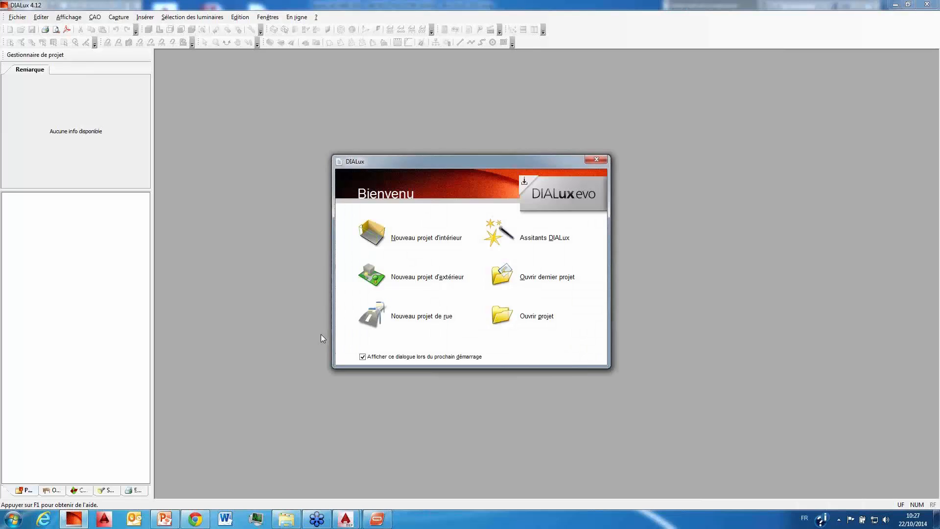
Step: Open the STF file R+1 ELEC CFO.Stf from the DIALUX folder inside the desktop's DEMO BATIMENT folder
{"action": "left_click", "coordinate": [539, 317]}
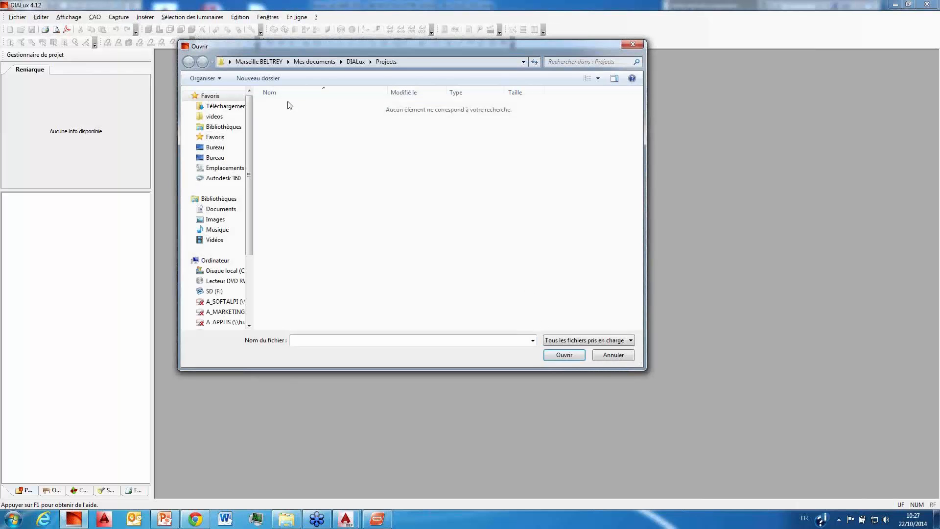
{"action": "left_click", "coordinate": [225, 148]}
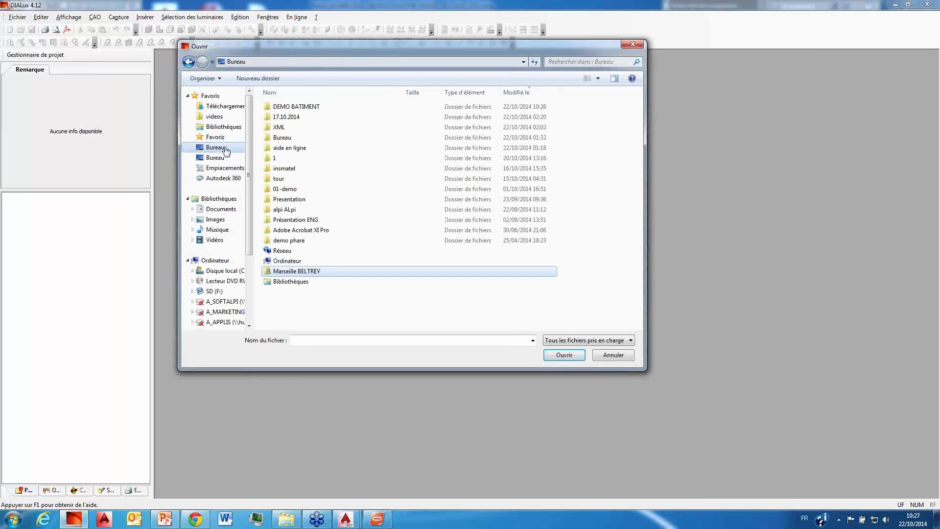
{"action": "left_click", "coordinate": [303, 107]}
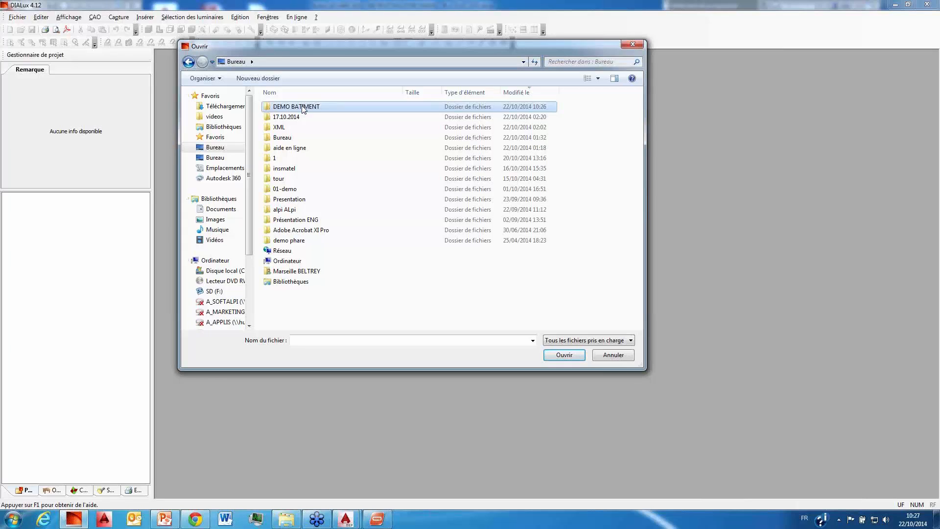
{"action": "double_click", "coordinate": [303, 107]}
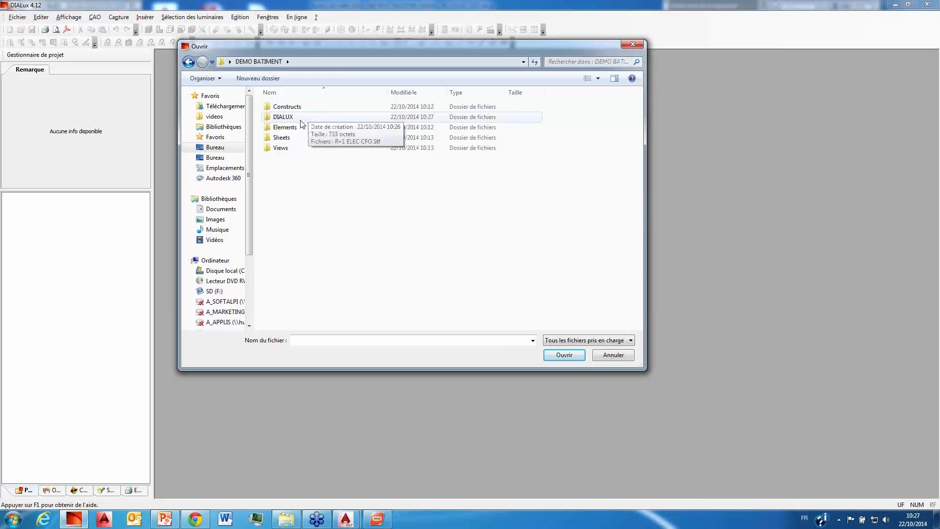
{"action": "double_click", "coordinate": [301, 119]}
{"action": "left_click", "coordinate": [619, 344]}
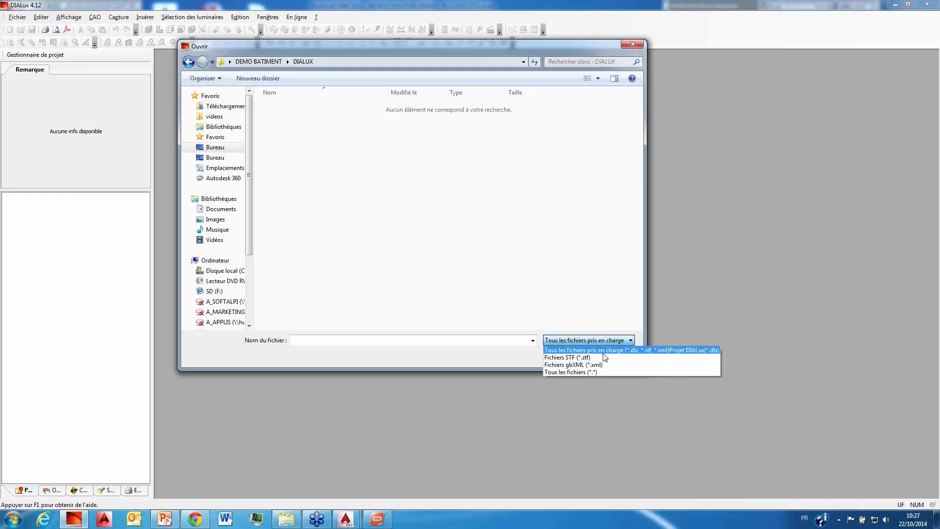
{"action": "left_click", "coordinate": [605, 358]}
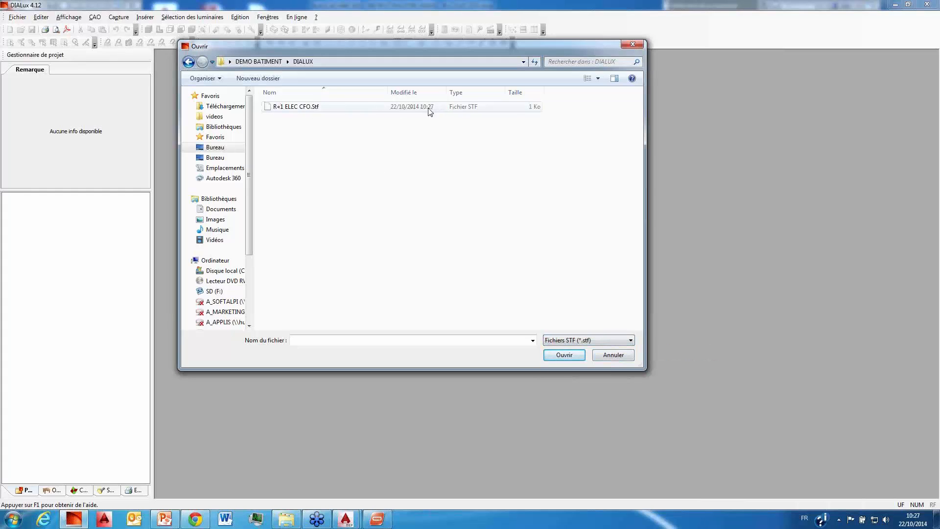
{"action": "left_click", "coordinate": [300, 108]}
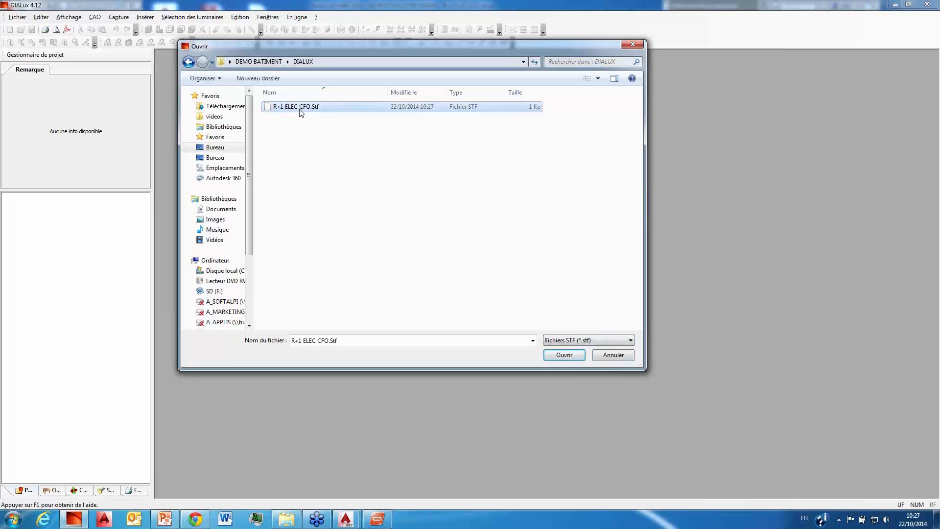
{"action": "left_click", "coordinate": [563, 355]}
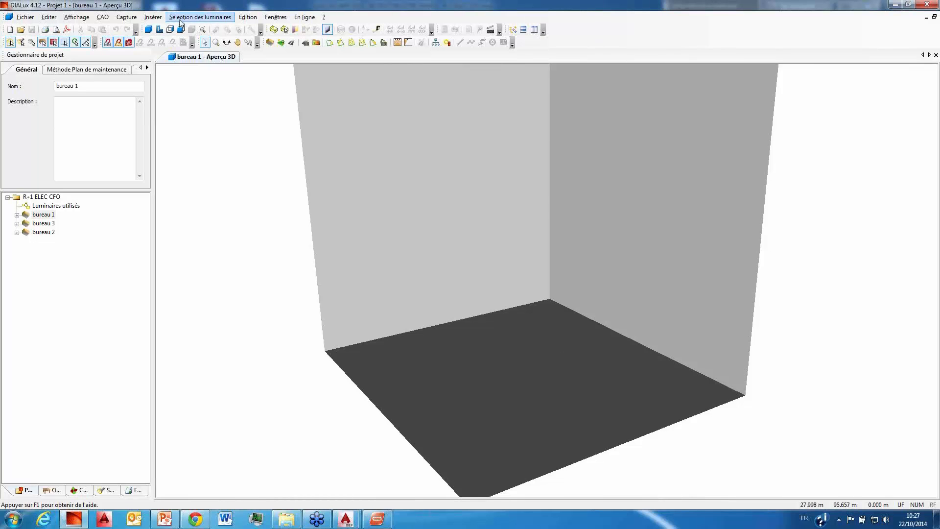
Step: Insert a field of PHILIPS BPS640 W15L125 1xLED24/830 luminaires, 2 rows by 2 columns, in bureau 1's plan view
{"action": "left_click", "coordinate": [160, 30]}
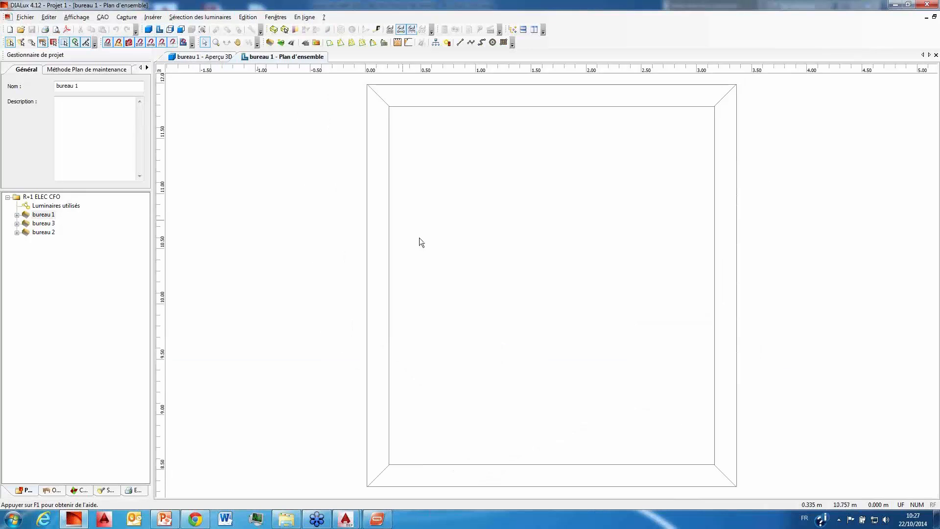
{"action": "left_click", "coordinate": [353, 43]}
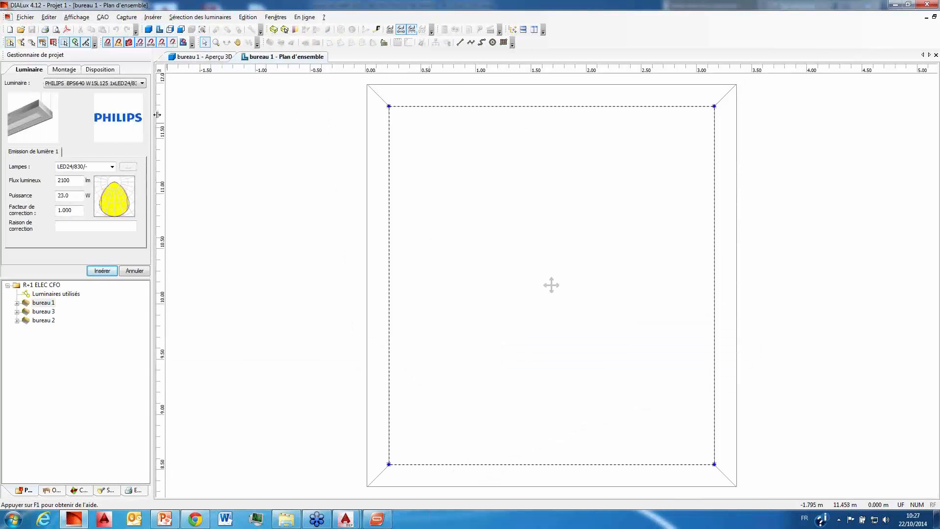
{"action": "left_click", "coordinate": [63, 69]}
{"action": "left_click", "coordinate": [45, 92]}
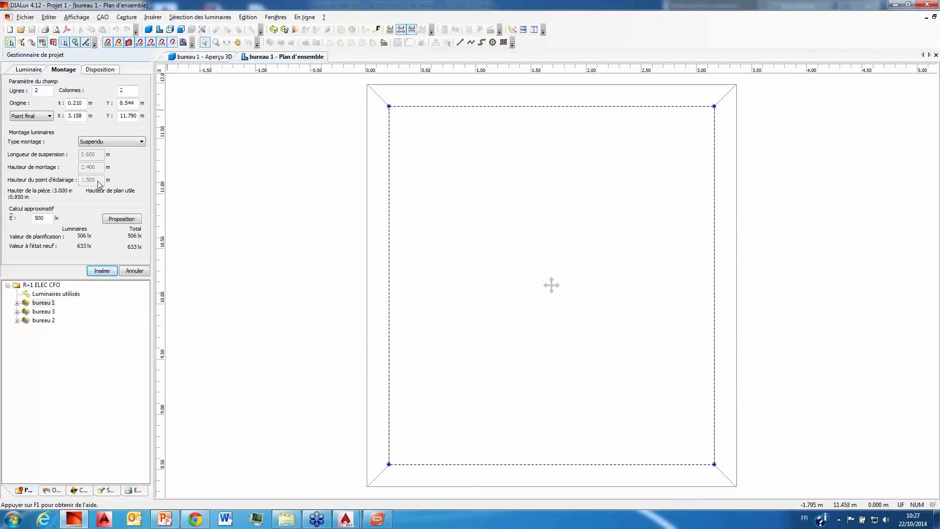
{"action": "left_click", "coordinate": [102, 270]}
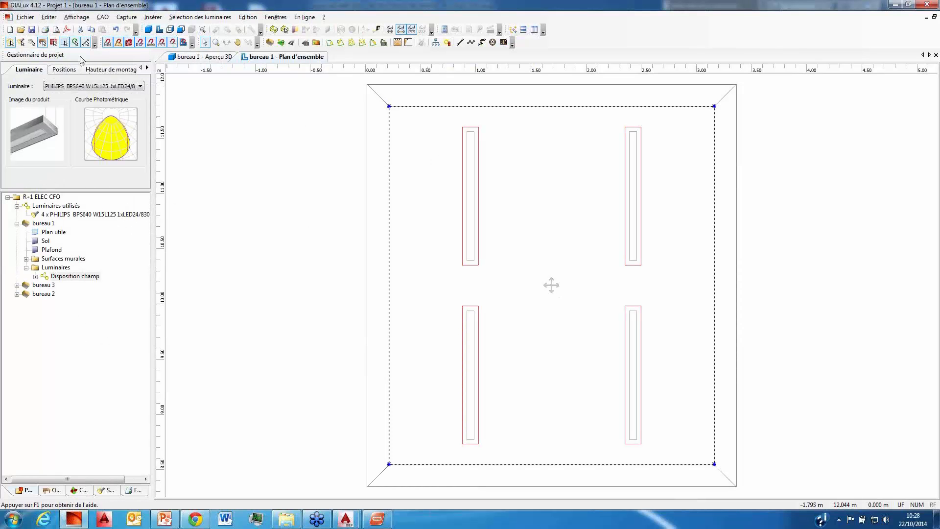
Step: Insert a field arrangement of PHILIPS BBS416 W15L125 1xLED48/840 LIN-PC luminaires in bureau 3's plan view
{"action": "left_click", "coordinate": [45, 285]}
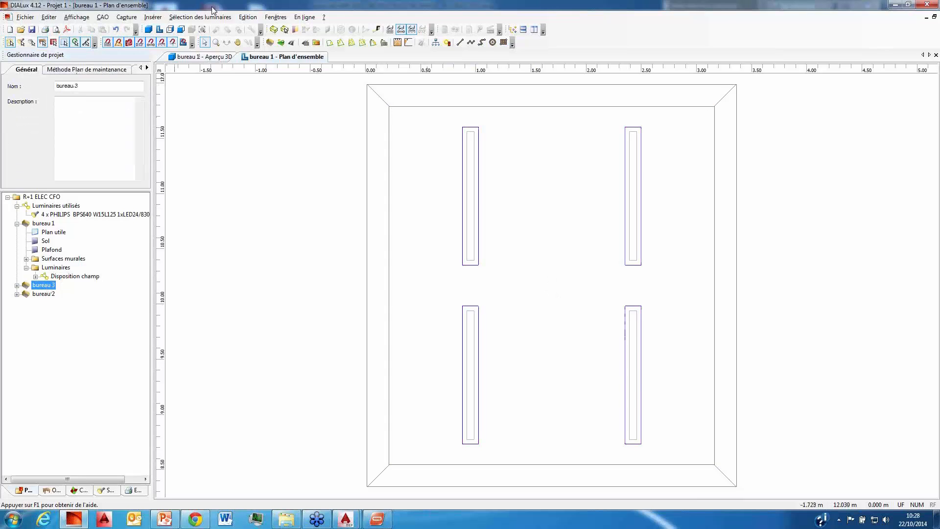
{"action": "left_click", "coordinate": [159, 33]}
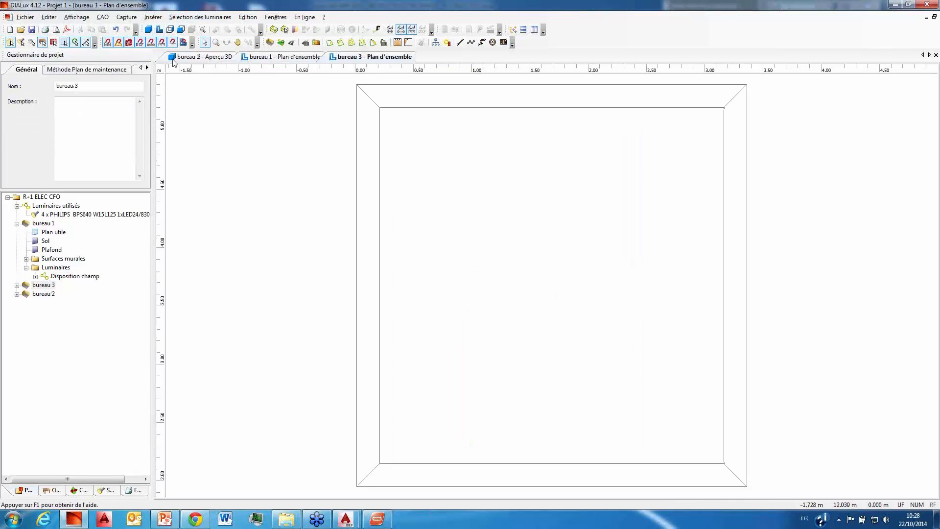
{"action": "left_click", "coordinate": [341, 43]}
{"action": "left_click", "coordinate": [91, 84]}
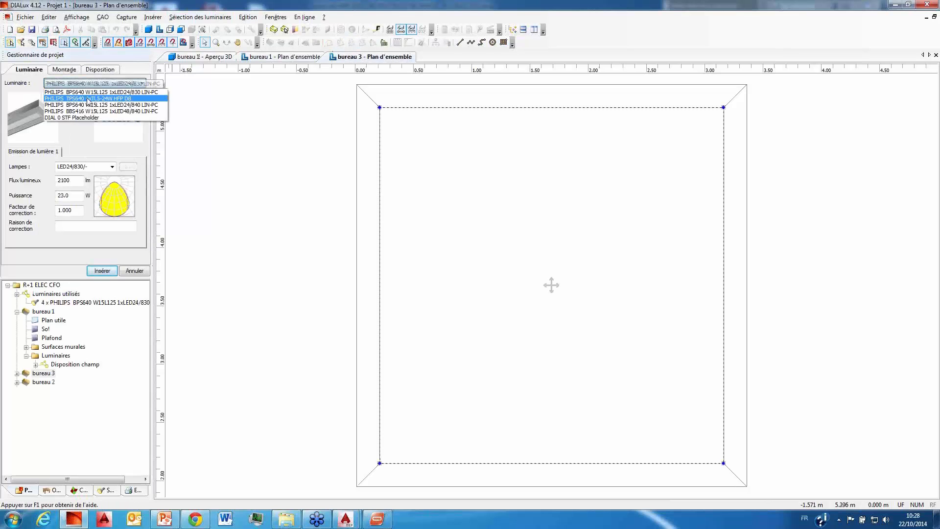
{"action": "left_click", "coordinate": [88, 103]}
{"action": "left_click", "coordinate": [103, 83]}
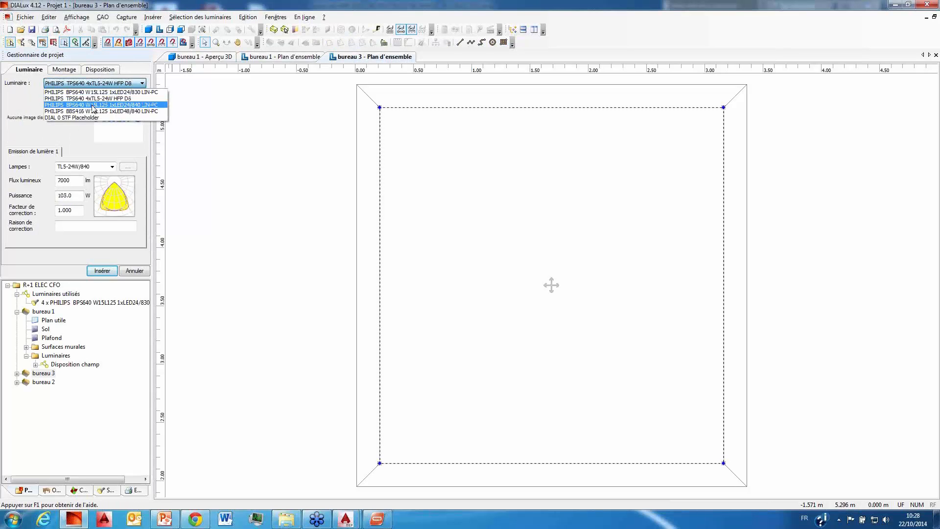
{"action": "left_click", "coordinate": [93, 104]}
{"action": "left_click", "coordinate": [103, 83]}
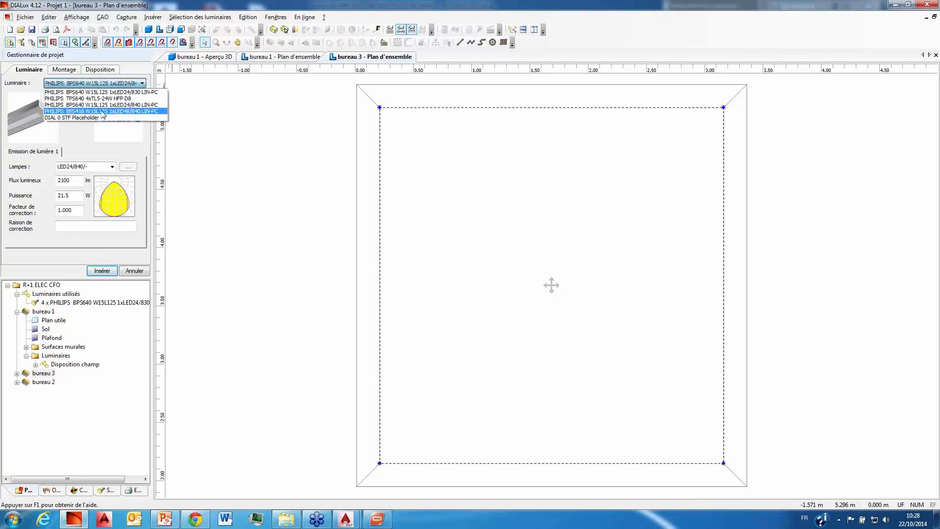
{"action": "left_click", "coordinate": [93, 103]}
{"action": "left_click", "coordinate": [102, 271]}
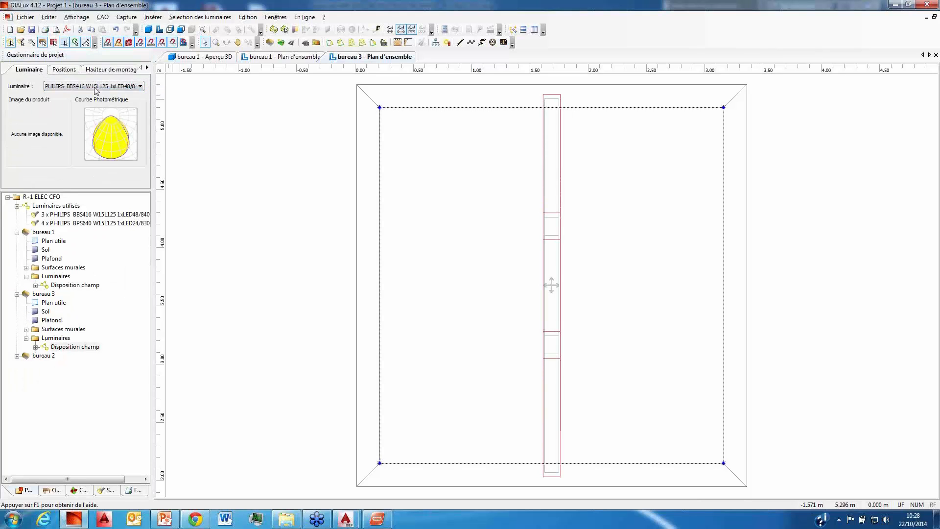
Step: Set bureau 3's luminaire field to 2 rows and 2 columns
{"action": "left_click", "coordinate": [64, 70]}
{"action": "double_click", "coordinate": [32, 86]}
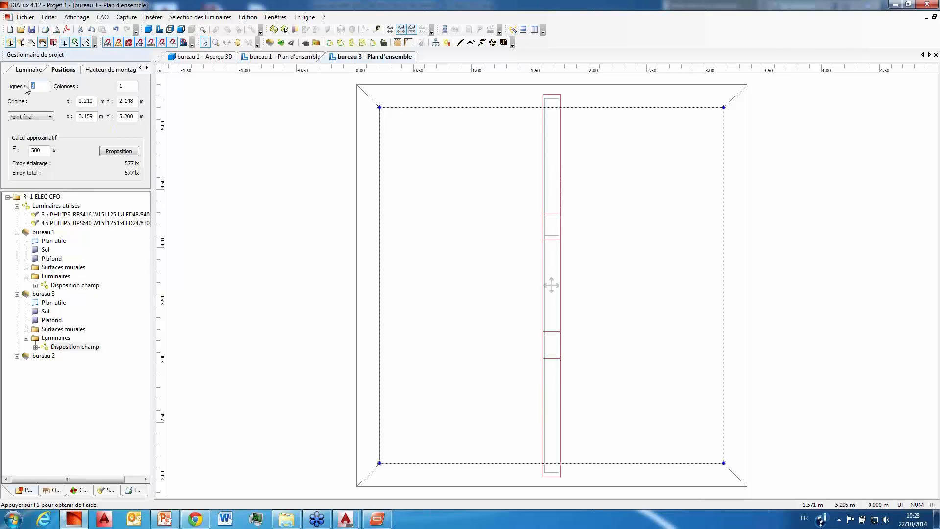
{"action": "type", "text": "2"}
{"action": "key", "text": "Tab"}
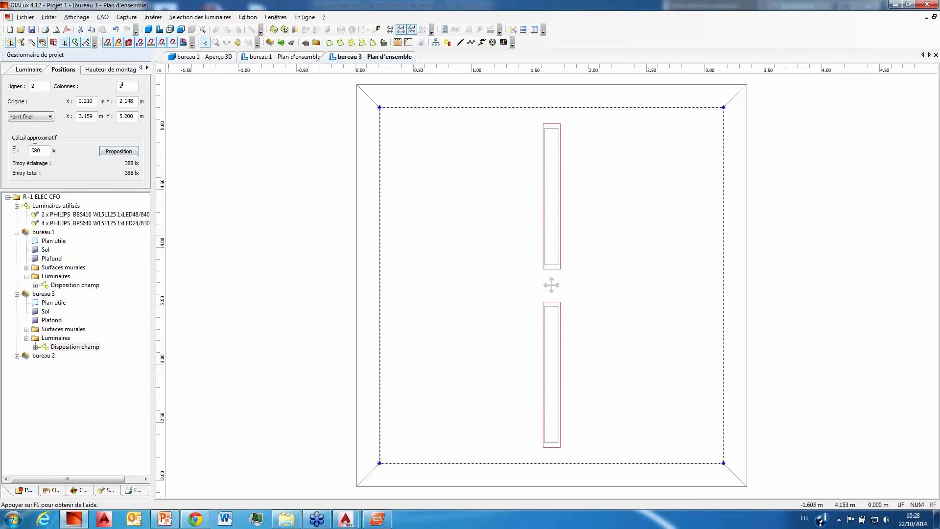
{"action": "type", "text": "2"}
{"action": "key", "text": "Tab"}
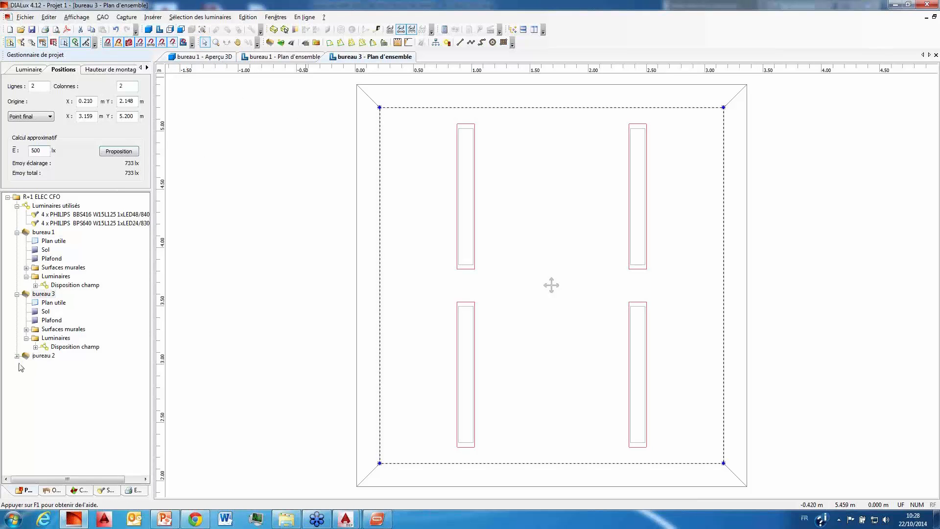
Step: Insert a field arrangement of PHILIPS TPS640 4xTL5-24W HFP D8 luminaires in bureau 2's plan view
{"action": "left_click", "coordinate": [43, 355]}
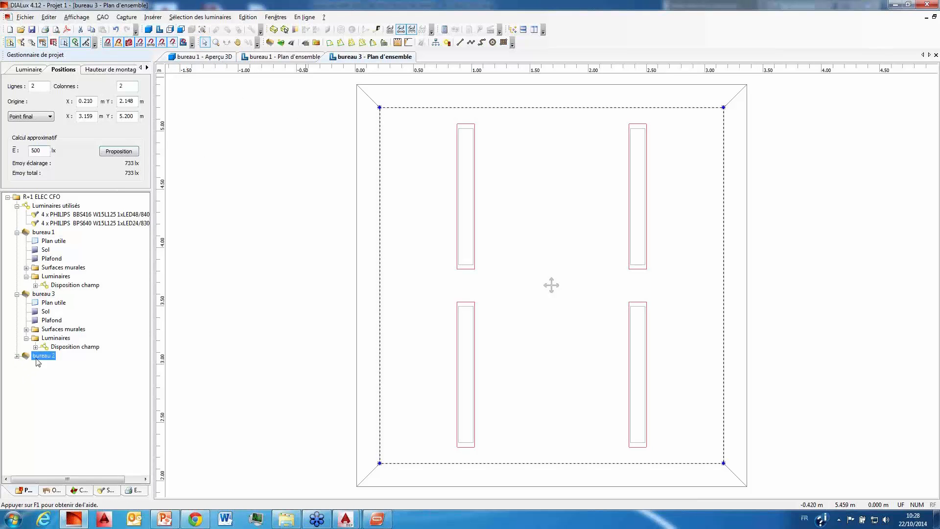
{"action": "left_click", "coordinate": [160, 30]}
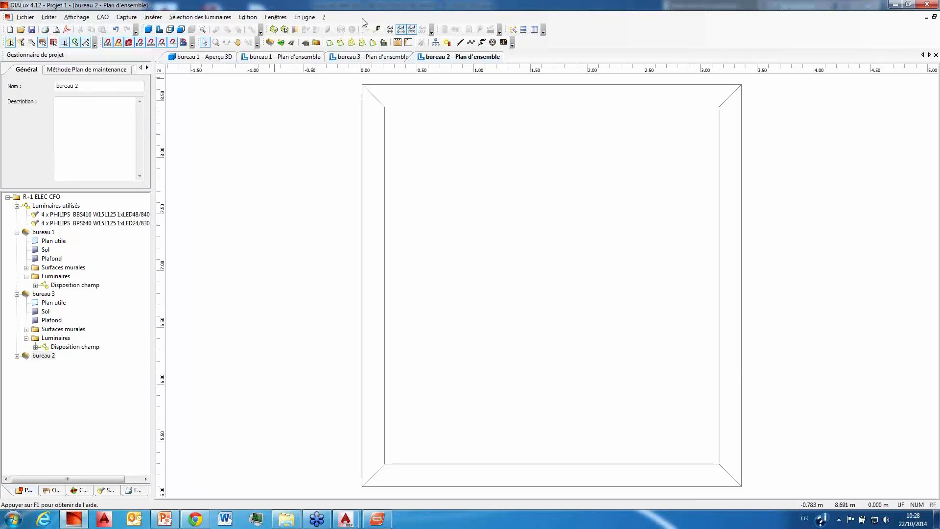
{"action": "left_click", "coordinate": [352, 43]}
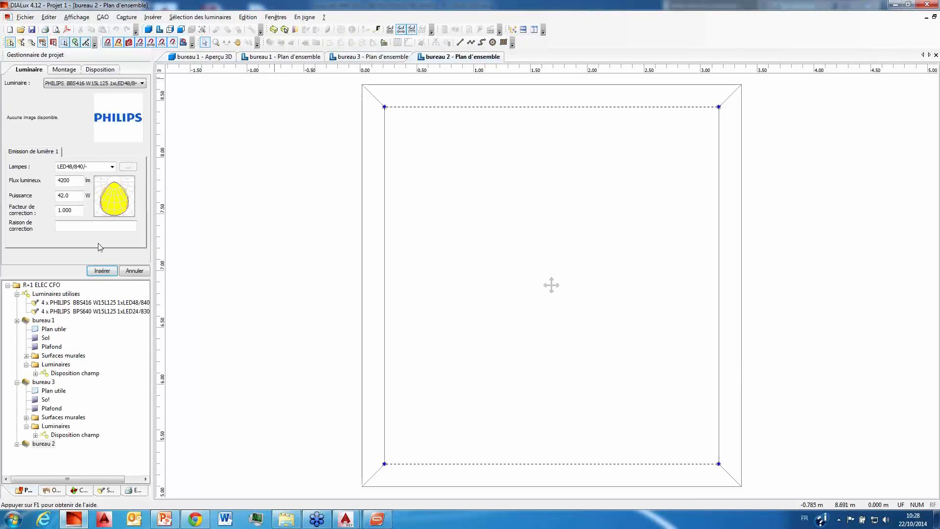
{"action": "left_click", "coordinate": [65, 69]}
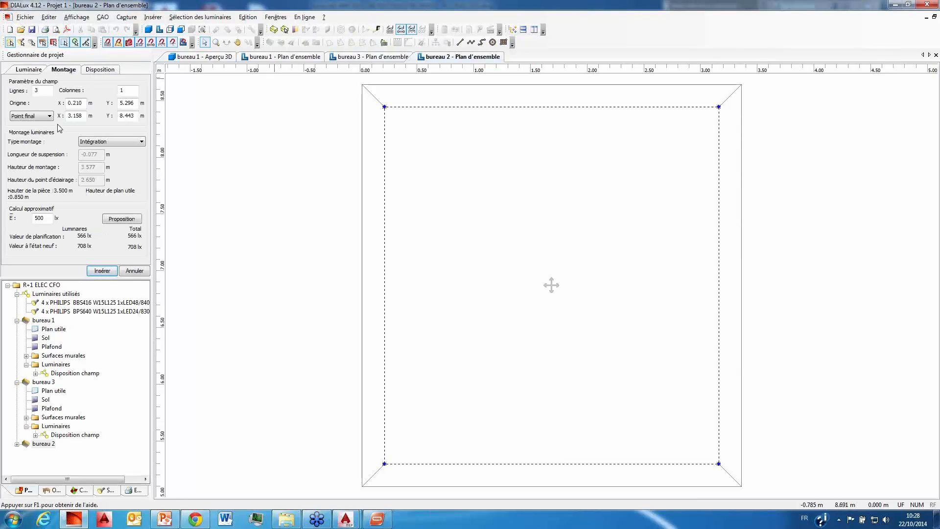
{"action": "left_click", "coordinate": [36, 70]}
{"action": "left_click", "coordinate": [94, 83]}
{"action": "left_click", "coordinate": [94, 93]}
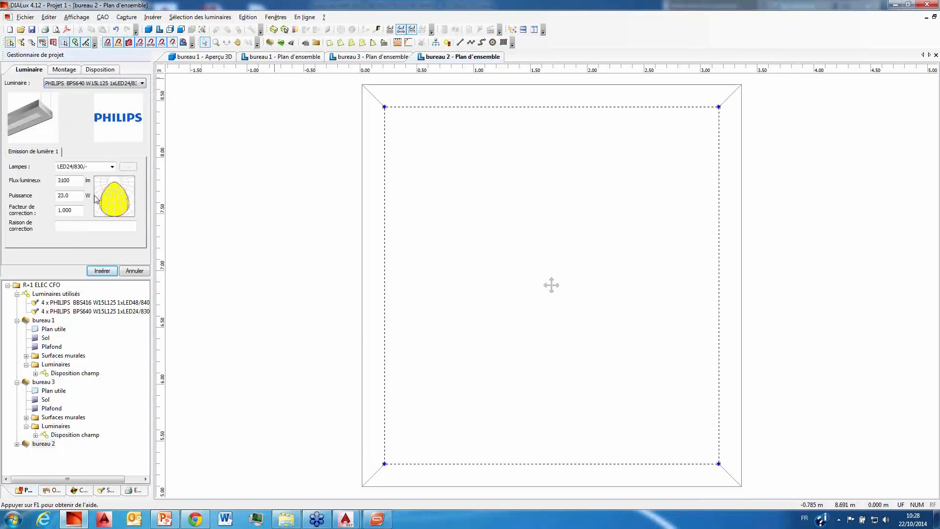
{"action": "left_click", "coordinate": [95, 84]}
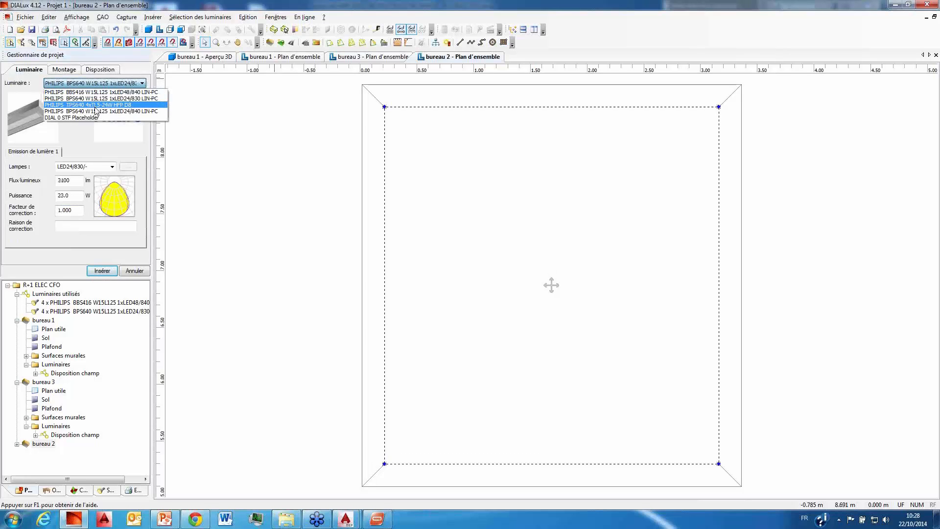
{"action": "left_click", "coordinate": [95, 106]}
{"action": "left_click", "coordinate": [98, 85]}
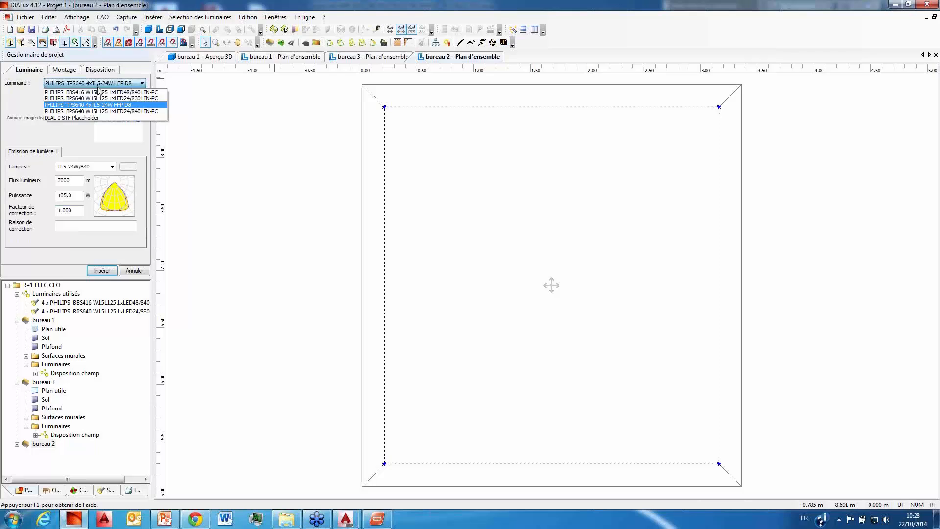
{"action": "left_click", "coordinate": [176, 111]}
{"action": "left_click", "coordinate": [103, 271]}
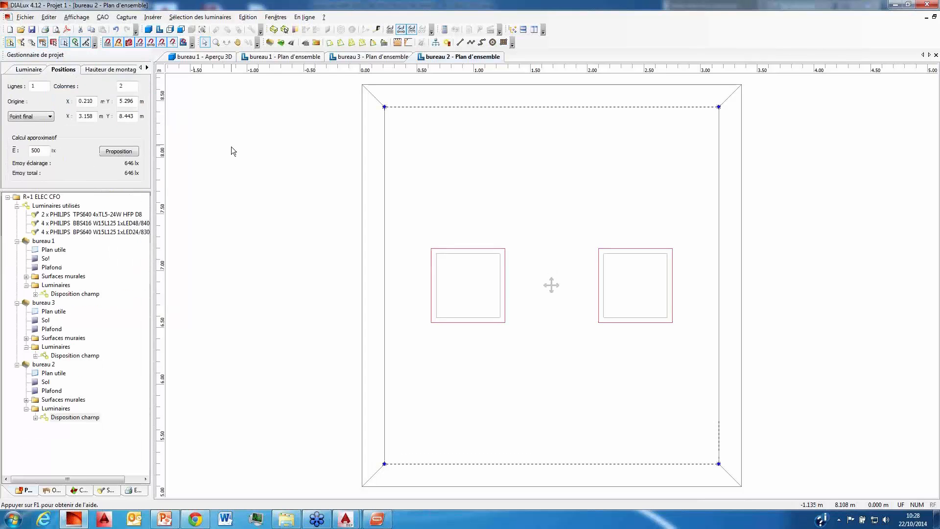
Step: Run the lighting calculation for bureau 1, bureau 2 and bureau 3 with the Standard calculation option
{"action": "left_click", "coordinate": [248, 18]}
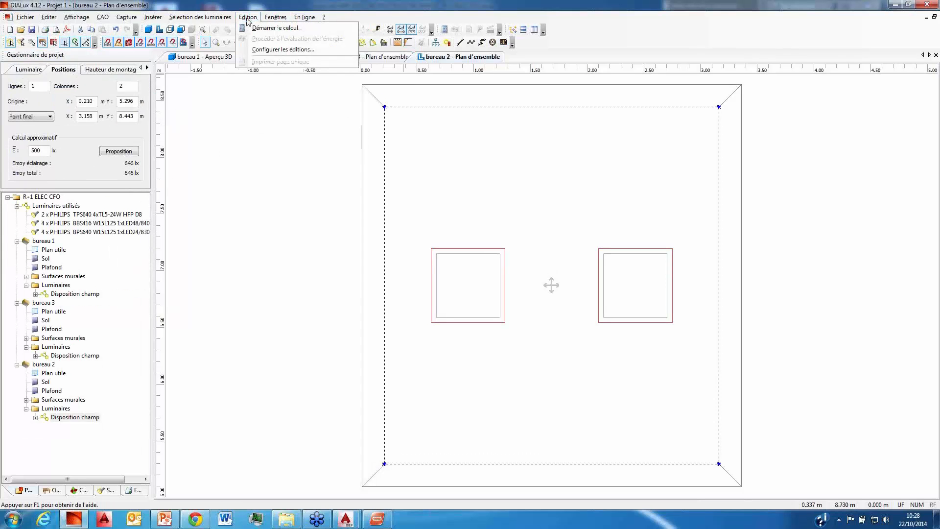
{"action": "left_click", "coordinate": [286, 28]}
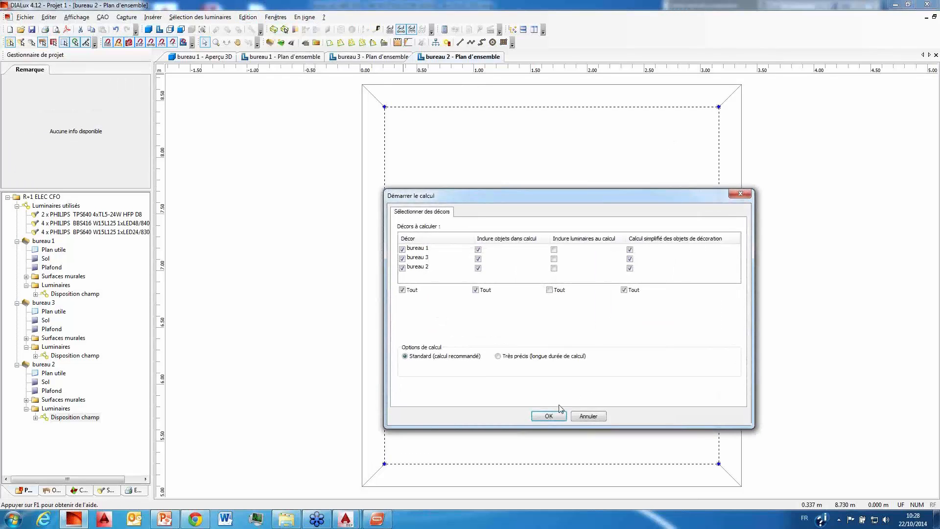
{"action": "left_click", "coordinate": [546, 420]}
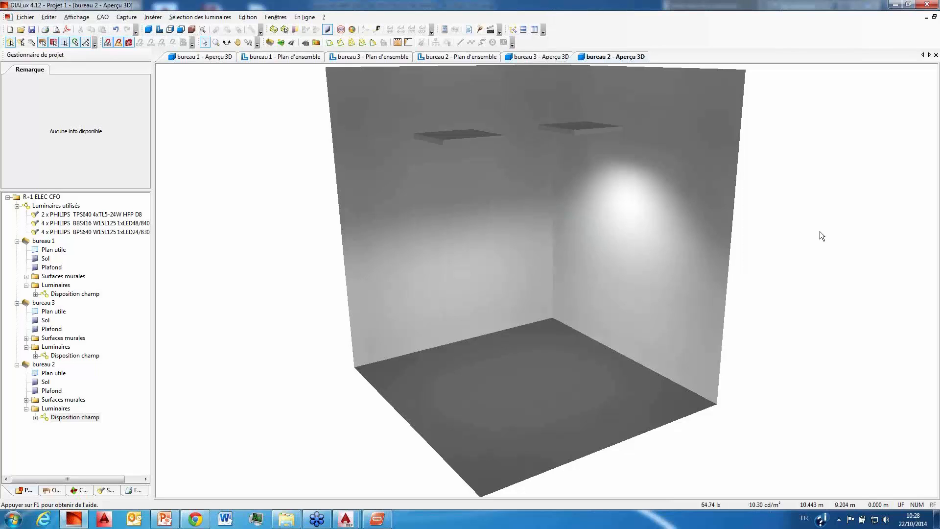
Step: Save the DIALux project and switch to the R+1 ELEC CFO.dwg drawing in AutoCAD MEP
{"action": "left_click", "coordinate": [799, 216]}
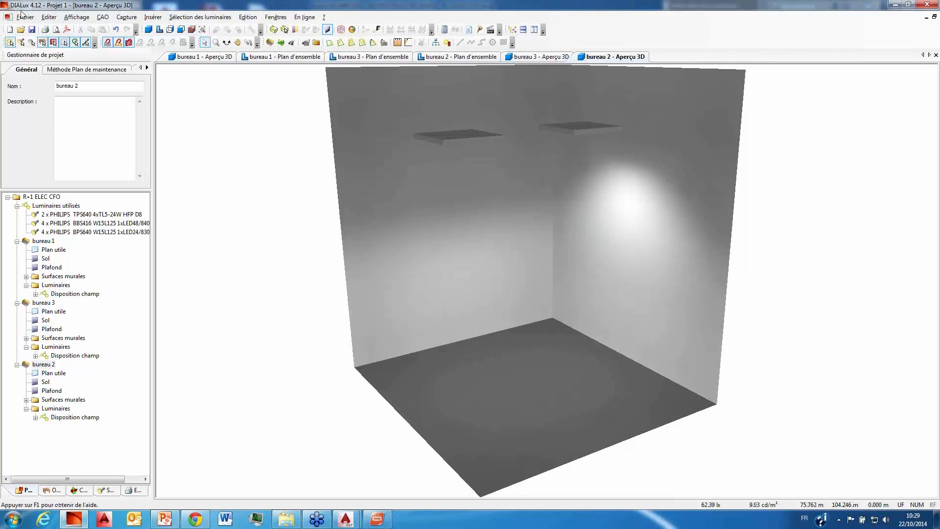
{"action": "left_click", "coordinate": [30, 30]}
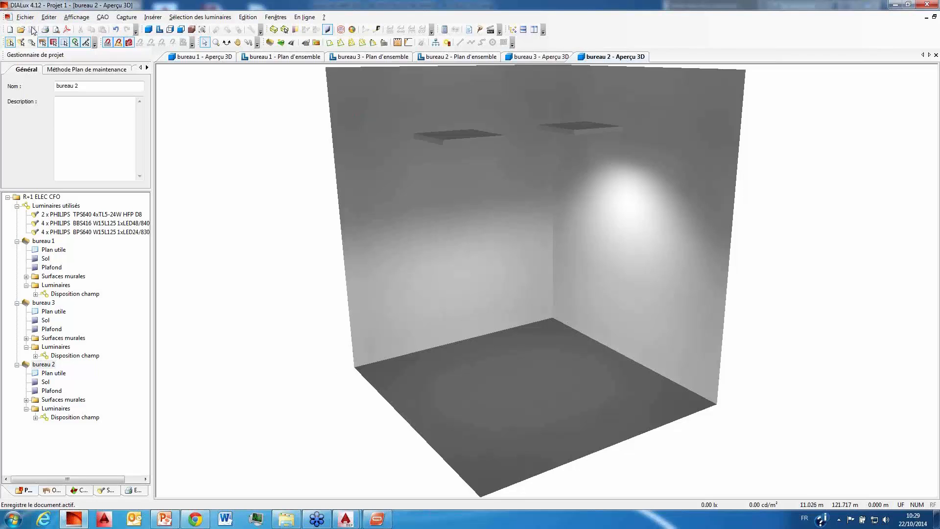
{"action": "mouse_move", "coordinate": [346, 518]}
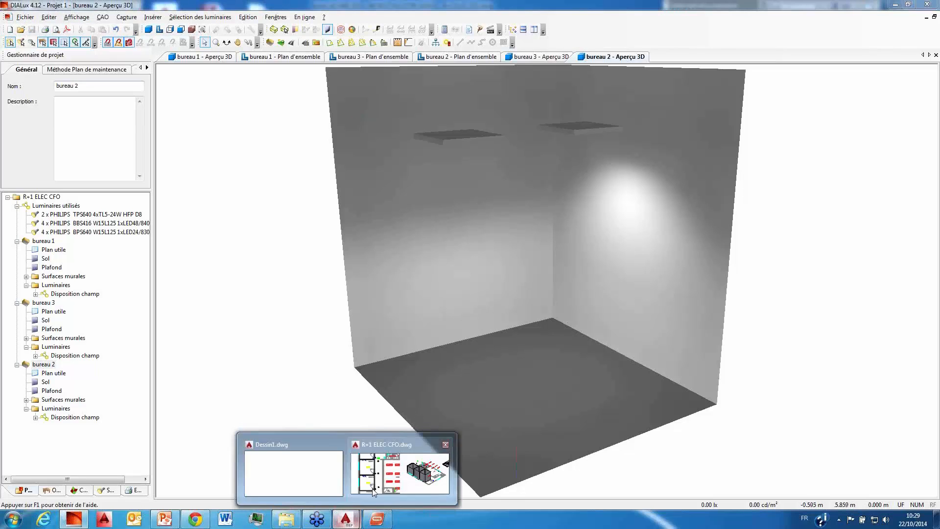
{"action": "left_click", "coordinate": [405, 478]}
Step: Import bureau 1, bureau 2 and bureau 3 from the DIALux file R+1 ELEC CFO.Stf into the drawing
{"action": "mouse_move", "coordinate": [374, 329]}
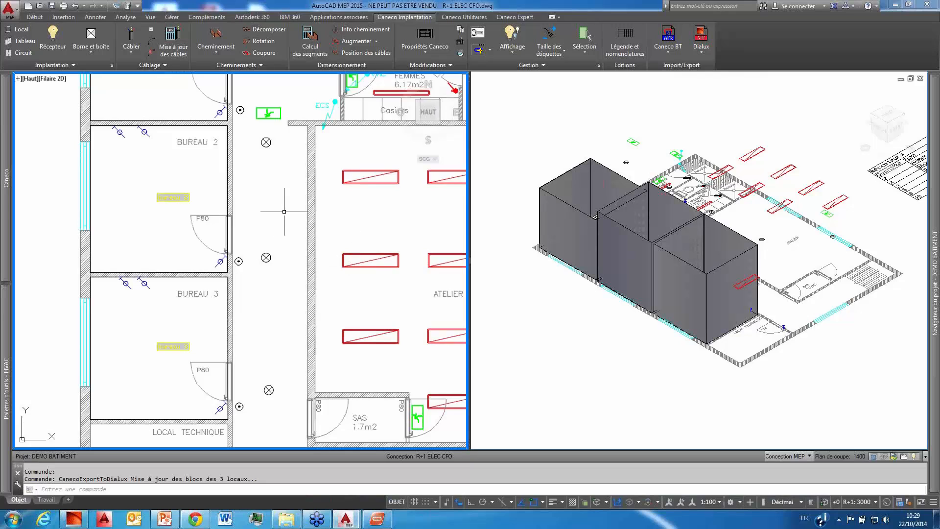
{"action": "scroll", "coordinate": [285, 215], "scroll_direction": "down", "scroll_amount": 4}
{"action": "scroll", "coordinate": [286, 215], "scroll_direction": "up", "scroll_amount": 2}
{"action": "middle_click_drag", "start_coordinate": [286, 215], "coordinate": [235, 254]}
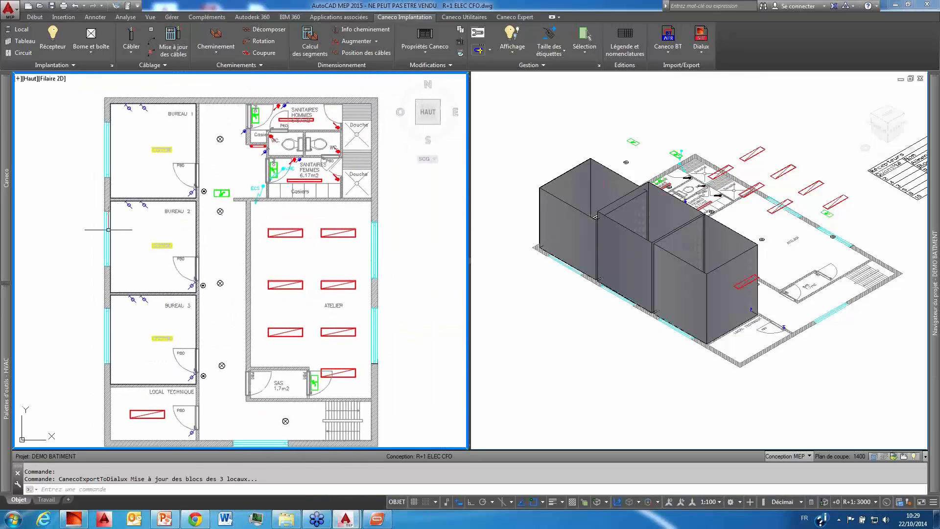
{"action": "left_click", "coordinate": [700, 54]}
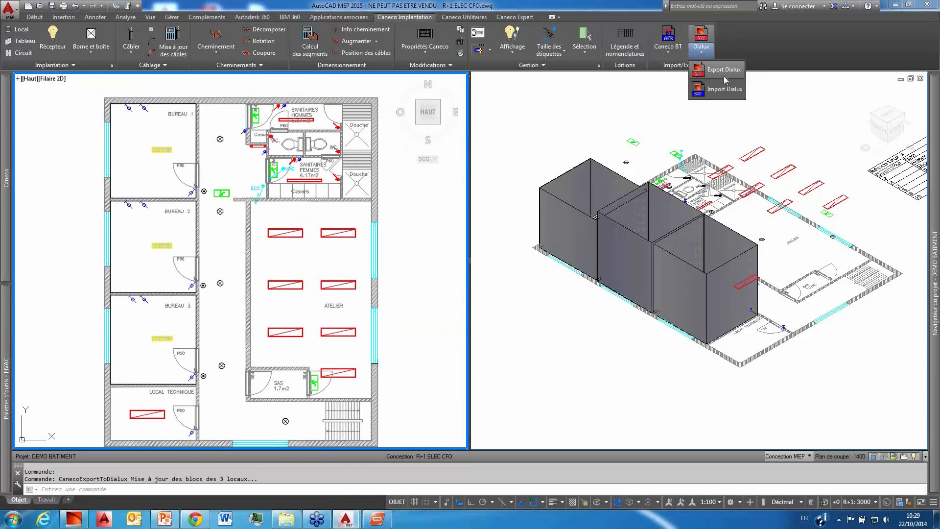
{"action": "left_click", "coordinate": [728, 94]}
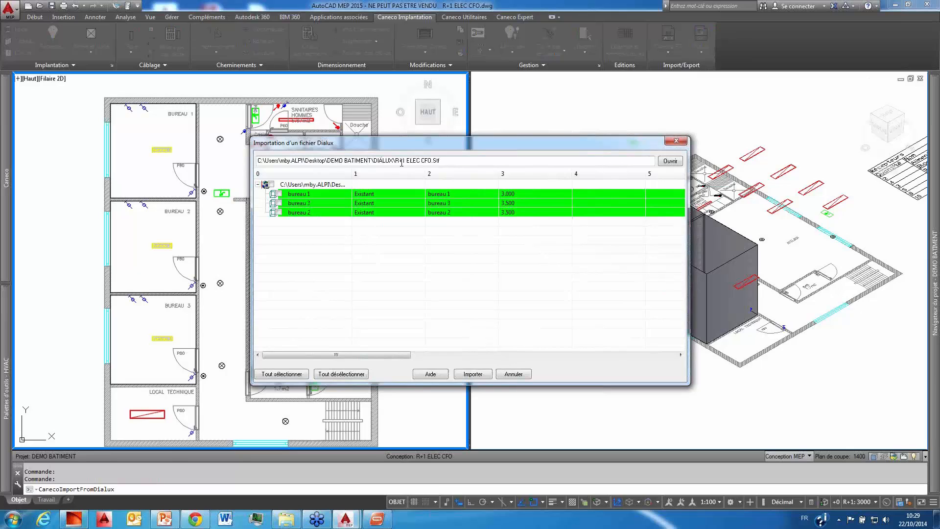
{"action": "left_click", "coordinate": [271, 184]}
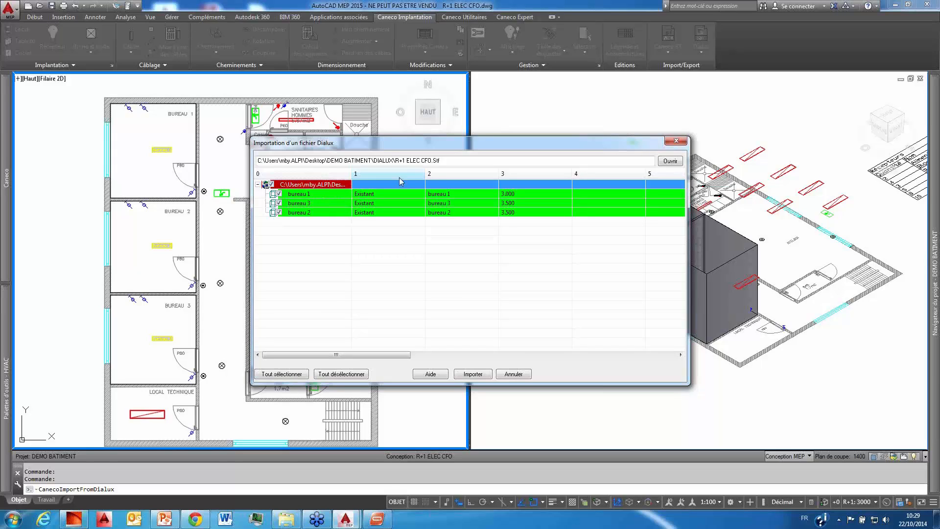
{"action": "left_click", "coordinate": [288, 373]}
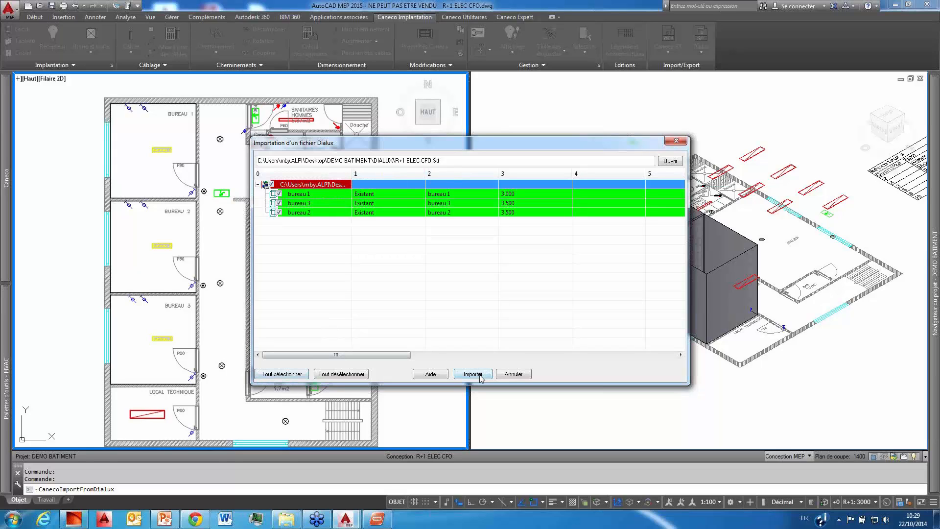
{"action": "left_click", "coordinate": [480, 376]}
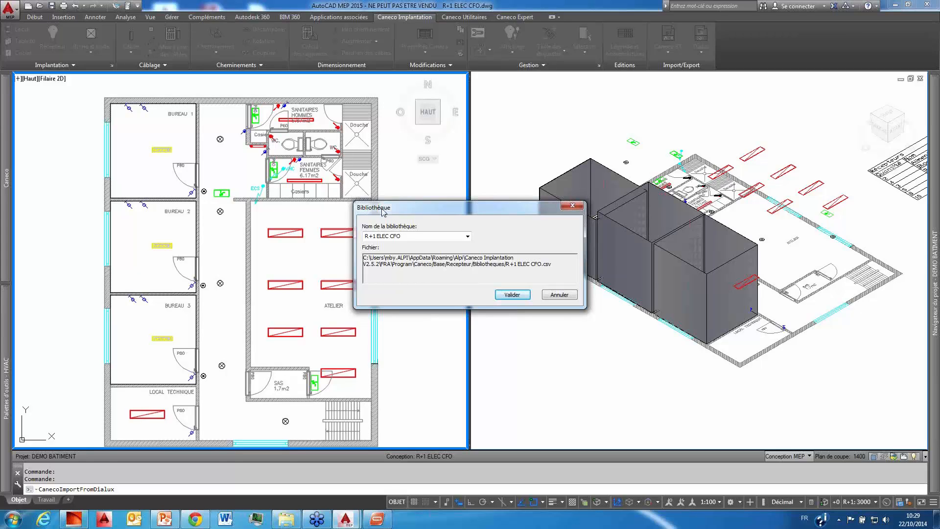
Step: Name the receptor library for the imported luminaires DIALUX and validate it
{"action": "left_click", "coordinate": [468, 237]}
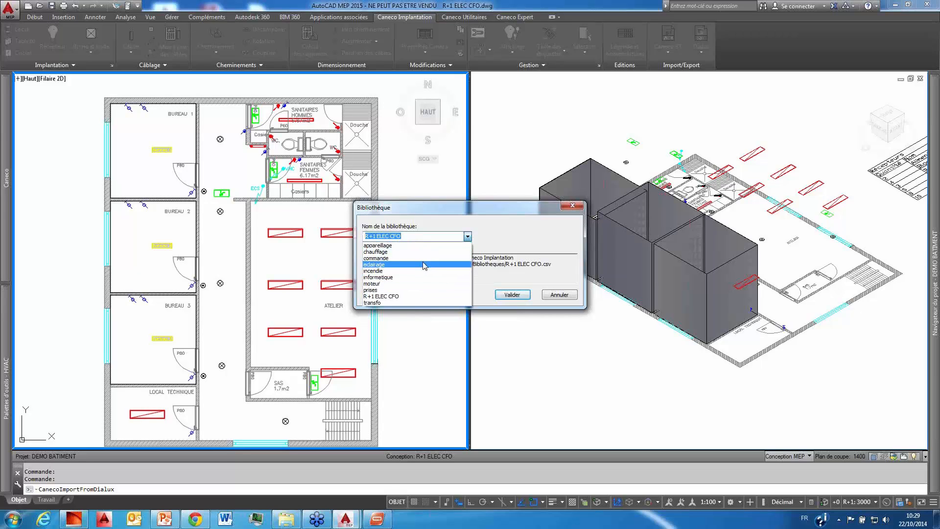
{"action": "left_click", "coordinate": [506, 221]}
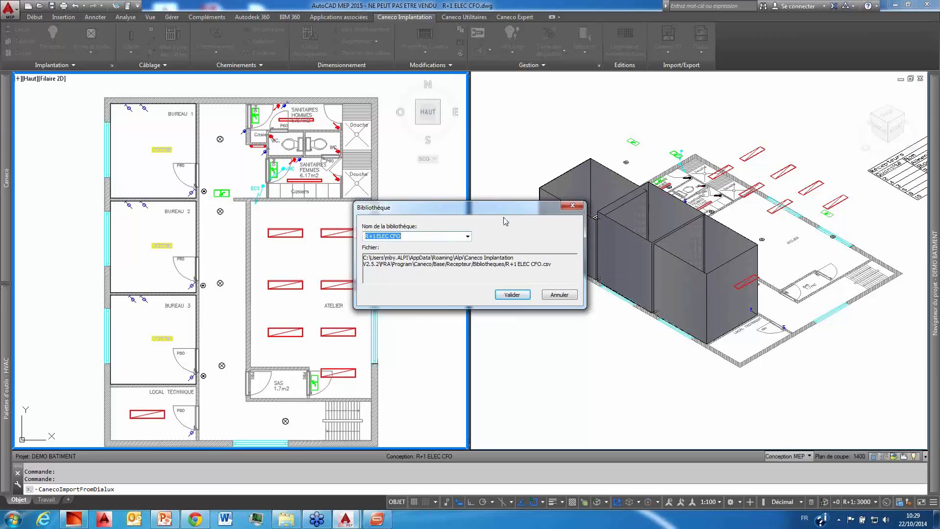
{"action": "left_click_drag", "start_coordinate": [432, 235], "coordinate": [361, 234]}
{"action": "type", "text": "DIA"}
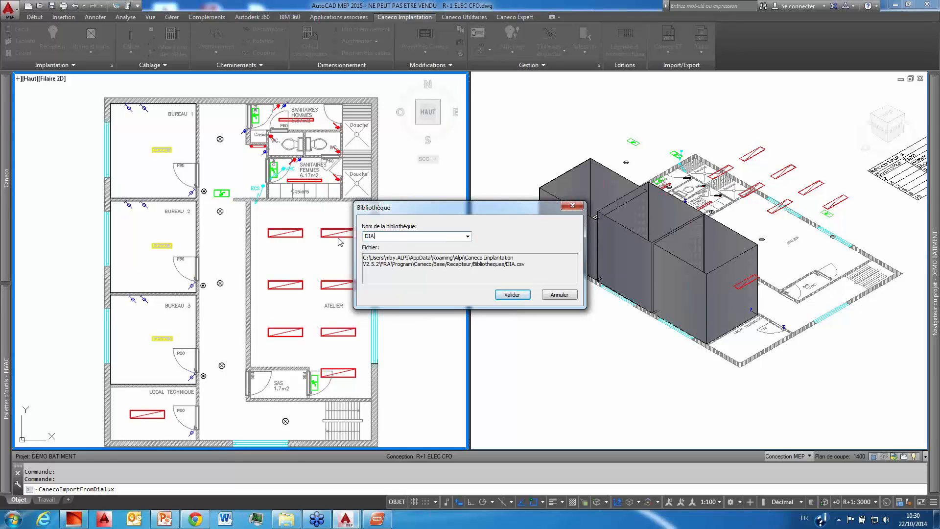
{"action": "type", "text": "LUX"}
{"action": "left_click", "coordinate": [519, 298]}
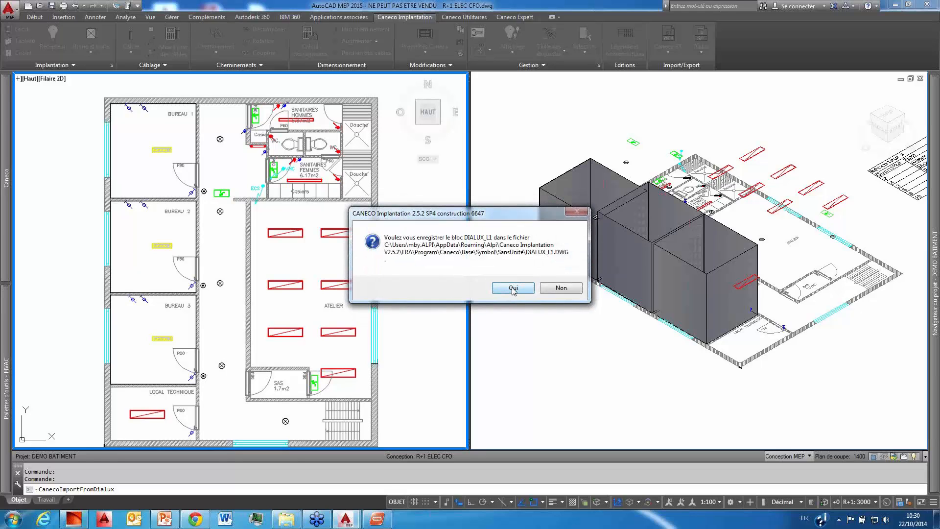
Step: Save the imported luminaire blocks, including DIALUX_L1 and DIALUX_L3, as DWG symbol files
{"action": "left_click", "coordinate": [512, 291]}
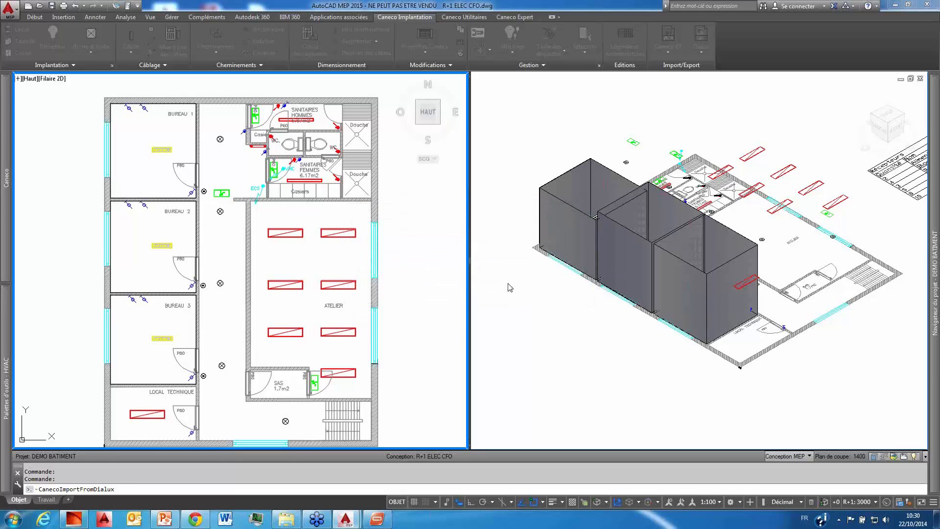
{"action": "left_click", "coordinate": [519, 288]}
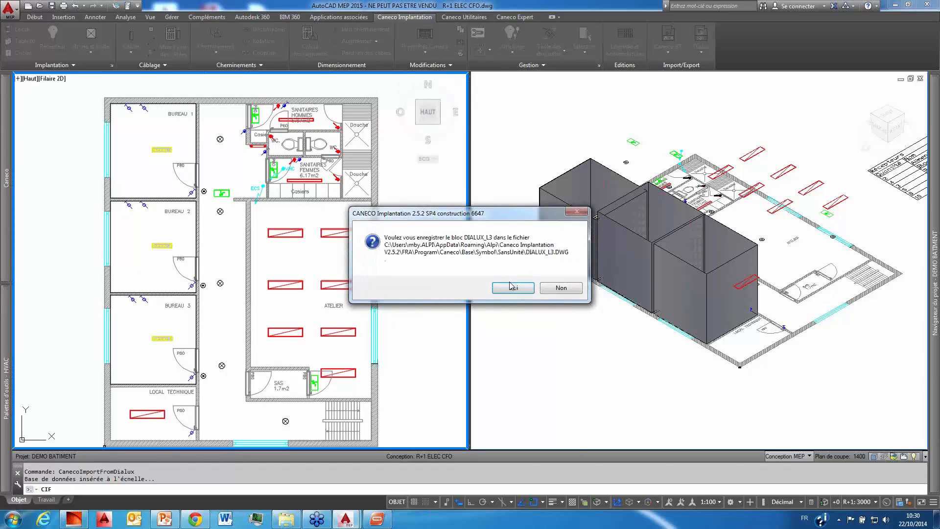
{"action": "left_click", "coordinate": [514, 288]}
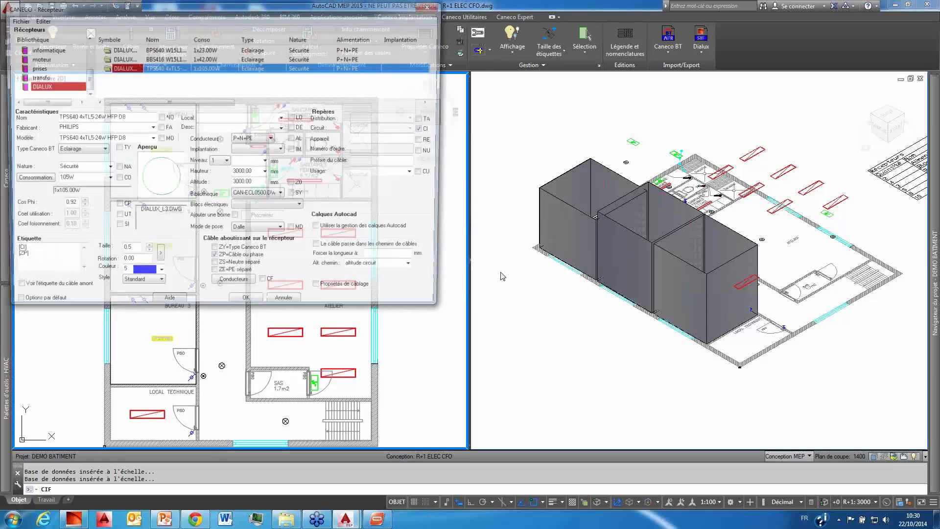
Step: Accept the imported receptors' properties, declining all changes to the DIALUX library and all duplicate locals
{"action": "left_click_drag", "start_coordinate": [290, 10], "coordinate": [451, 38]}
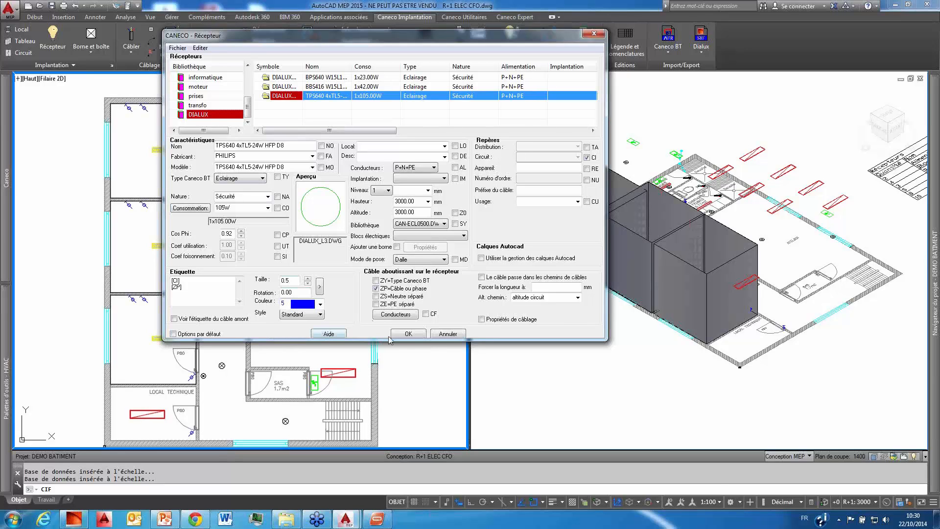
{"action": "left_click", "coordinate": [409, 334]}
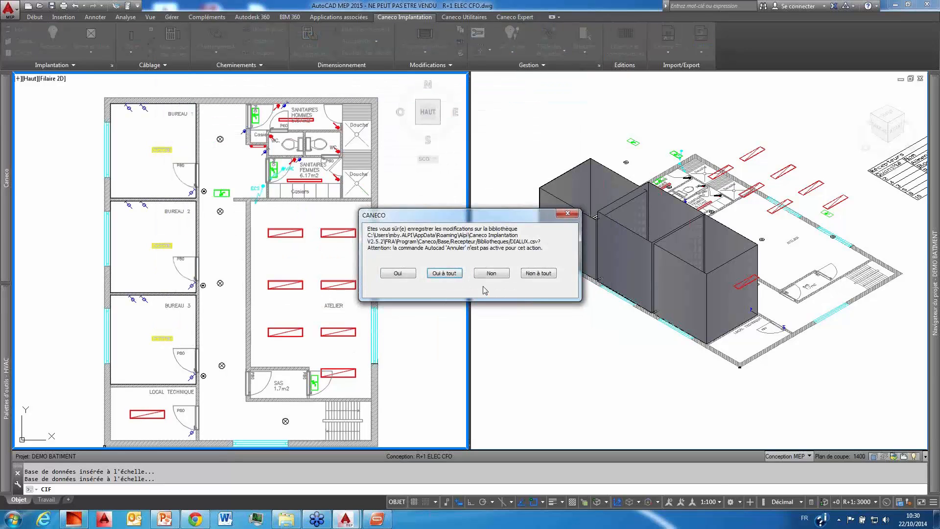
{"action": "left_click", "coordinate": [543, 273]}
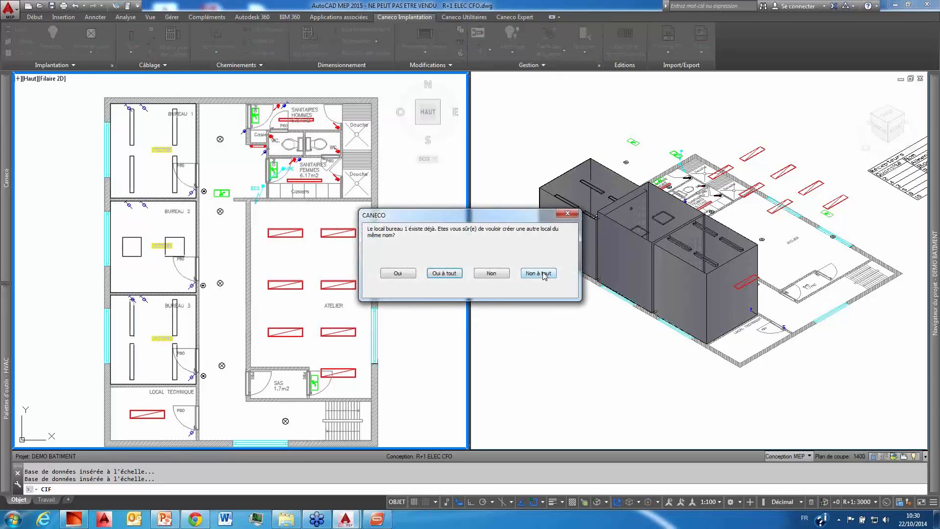
{"action": "left_click", "coordinate": [543, 274]}
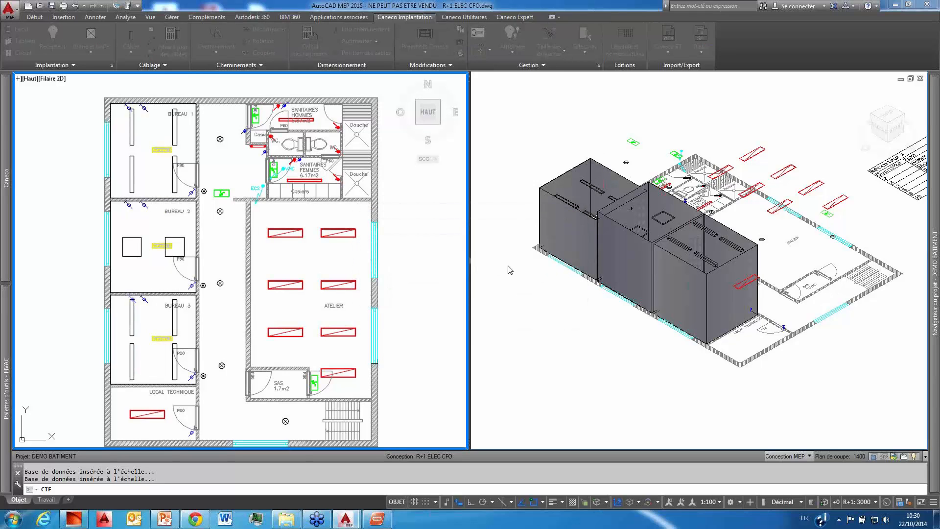
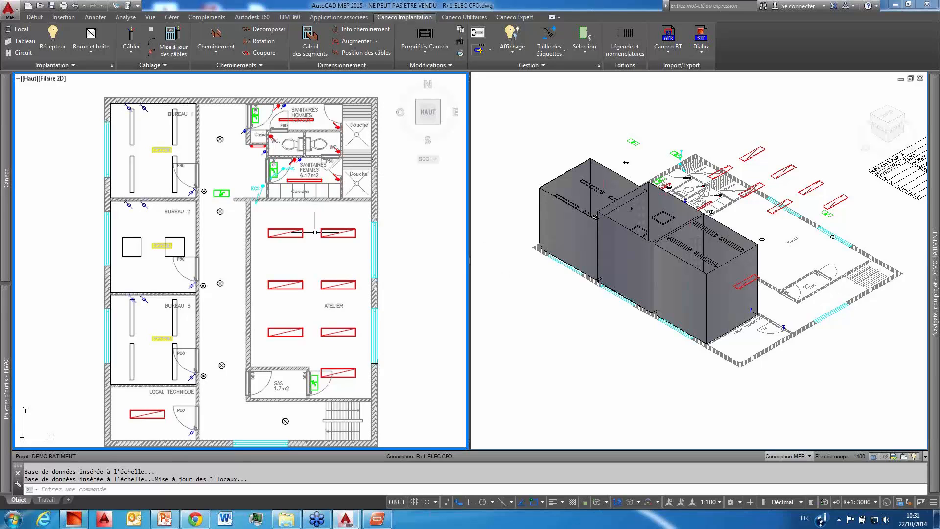
Step: Update the receptor legend beside the floor plan to include the imported luminaires
{"action": "scroll", "coordinate": [333, 235], "scroll_direction": "down", "scroll_amount": 2}
{"action": "middle_click_drag", "start_coordinate": [333, 235], "coordinate": [234, 179]}
{"action": "middle_click_drag", "start_coordinate": [399, 231], "coordinate": [223, 213]}
{"action": "left_click", "coordinate": [286, 209]}
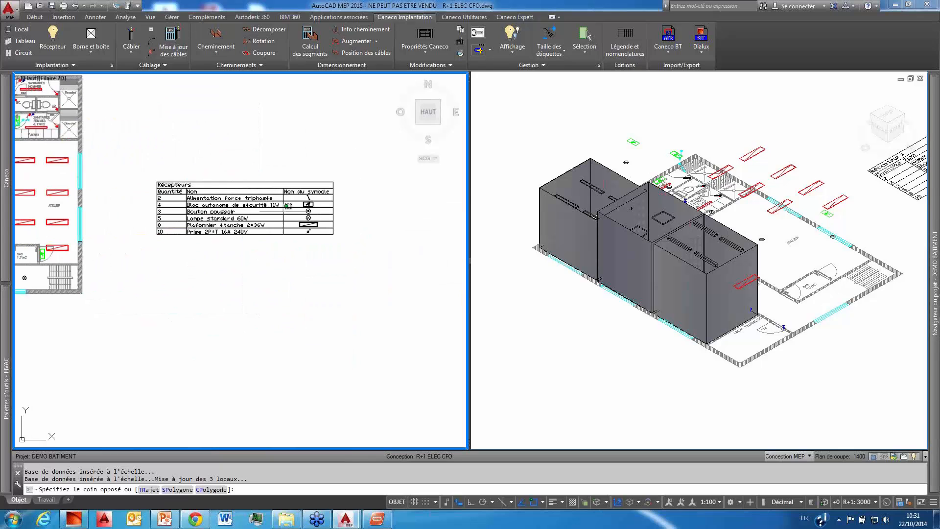
{"action": "left_click", "coordinate": [259, 196]}
{"action": "right_click", "coordinate": [266, 216]}
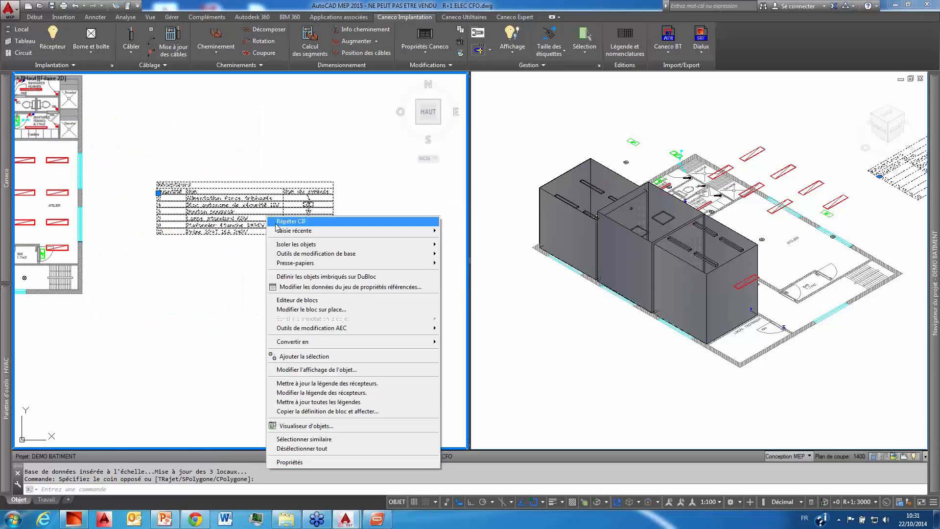
{"action": "left_click", "coordinate": [360, 391]}
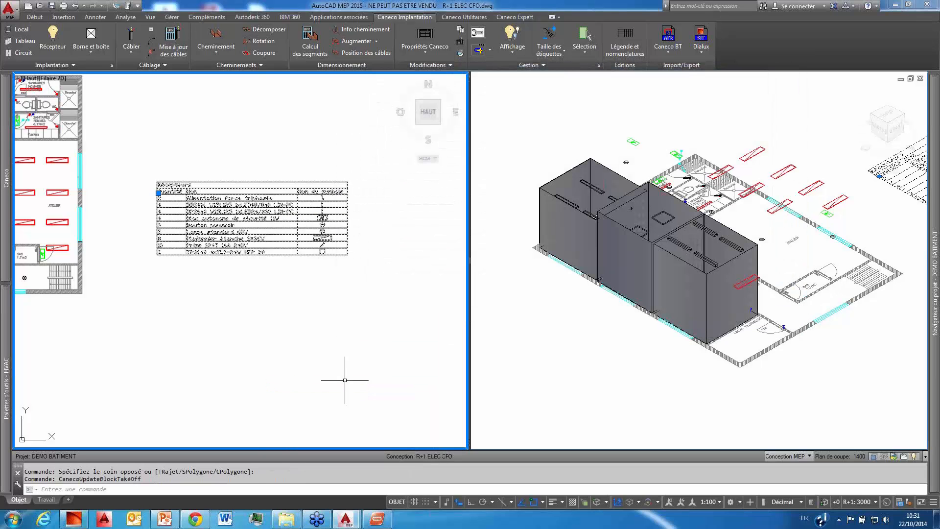
Step: Examine the updated receptor legend and the imported office luminaires in the plan and the 3D view
{"action": "scroll", "coordinate": [321, 269], "scroll_direction": "up", "scroll_amount": 2}
{"action": "scroll", "coordinate": [322, 270], "scroll_direction": "up", "scroll_amount": 5}
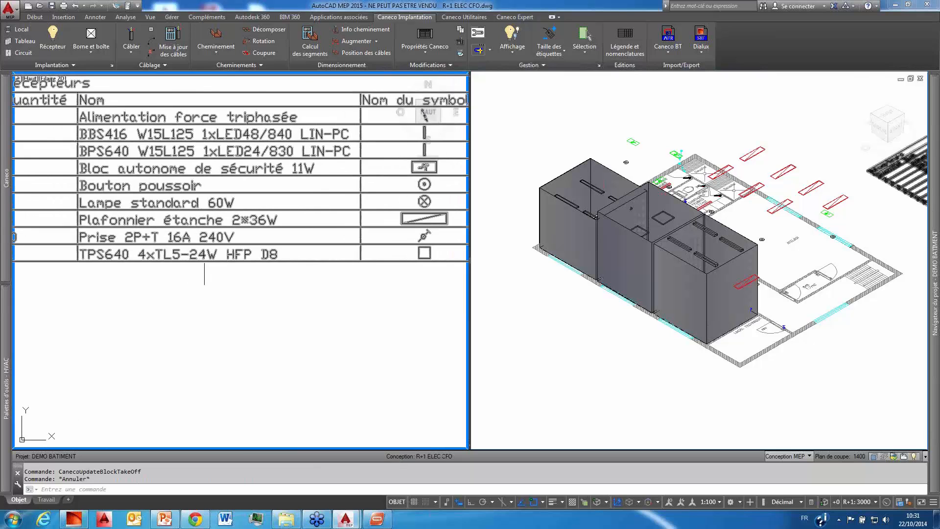
{"action": "scroll", "coordinate": [212, 254], "scroll_direction": "down", "scroll_amount": 3}
{"action": "scroll", "coordinate": [254, 291], "scroll_direction": "down", "scroll_amount": 6}
{"action": "middle_click_drag", "start_coordinate": [181, 255], "coordinate": [238, 260]}
{"action": "scroll", "coordinate": [224, 259], "scroll_direction": "up", "scroll_amount": 6}
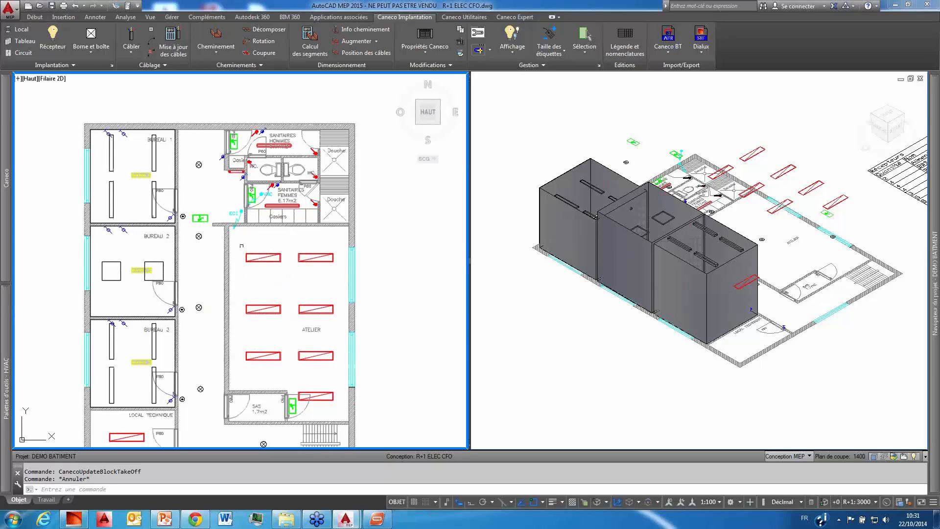
{"action": "middle_click_drag", "start_coordinate": [303, 235], "coordinate": [268, 222]}
{"action": "left_click", "coordinate": [588, 314]}
{"action": "middle_click_drag", "start_coordinate": [553, 307], "coordinate": [557, 292]}
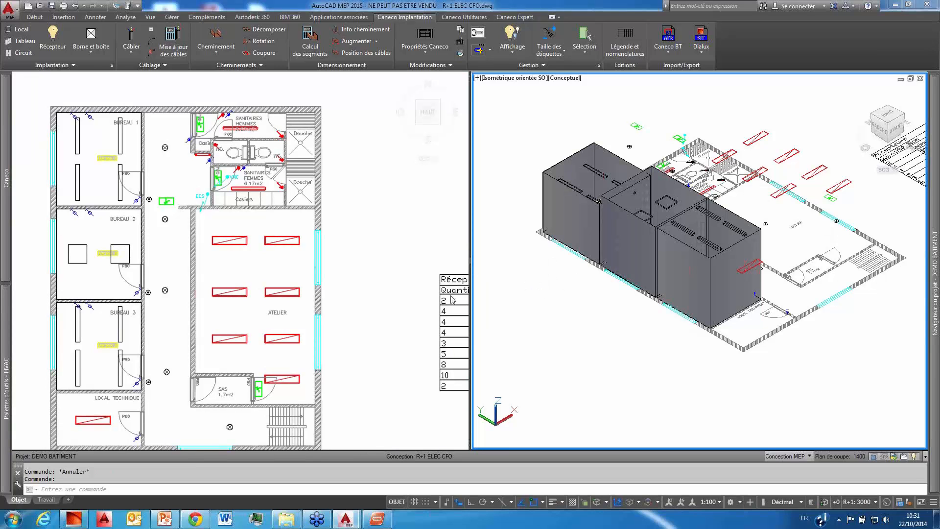
{"action": "left_click", "coordinate": [376, 323]}
{"action": "scroll", "coordinate": [369, 327], "scroll_direction": "down", "scroll_amount": 2}
{"action": "middle_click_drag", "start_coordinate": [369, 327], "coordinate": [349, 277]}
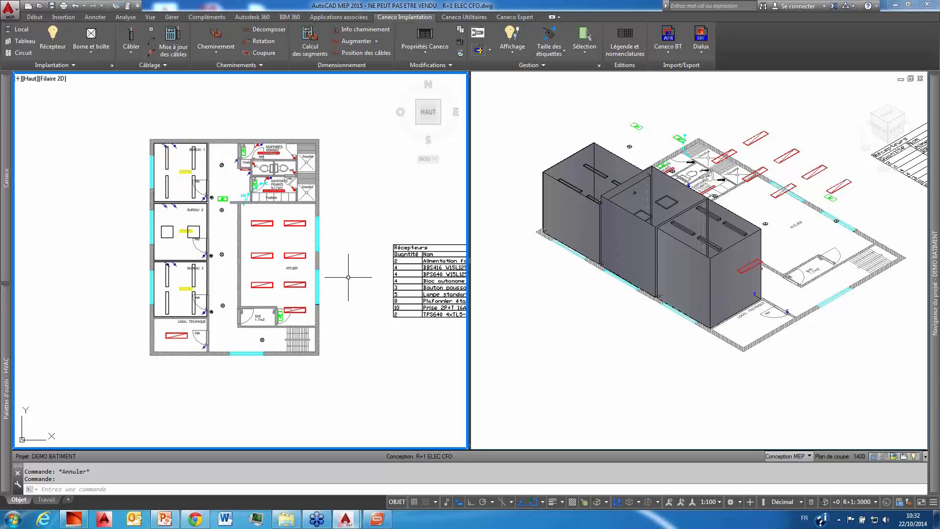
{"action": "scroll", "coordinate": [291, 274], "scroll_direction": "up", "scroll_amount": 2}
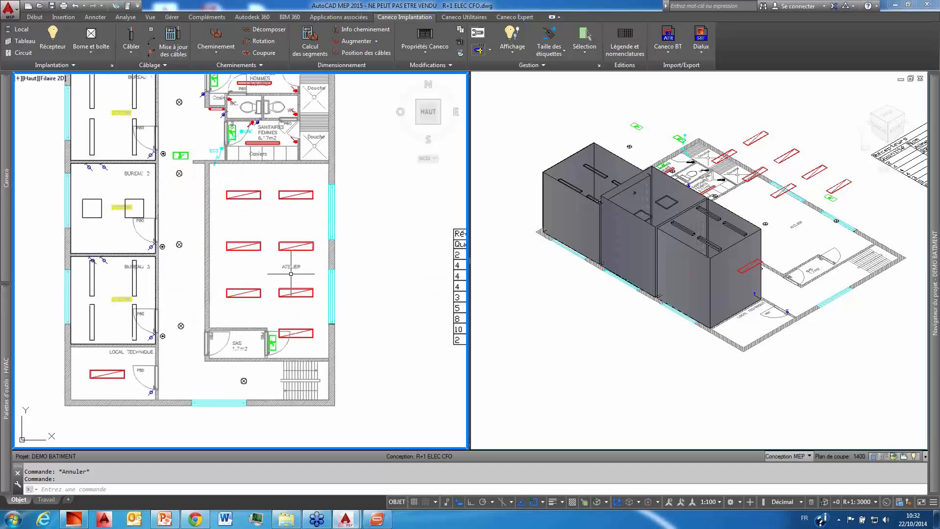
{"action": "scroll", "coordinate": [203, 262], "scroll_direction": "down", "scroll_amount": 3}
{"action": "scroll", "coordinate": [222, 284], "scroll_direction": "up", "scroll_amount": 3}
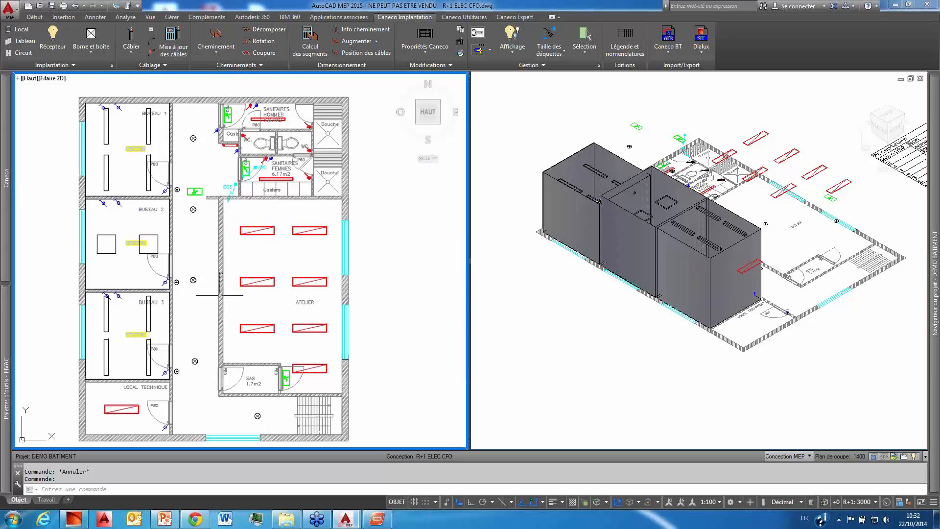
{"action": "left_click", "coordinate": [27, 43]}
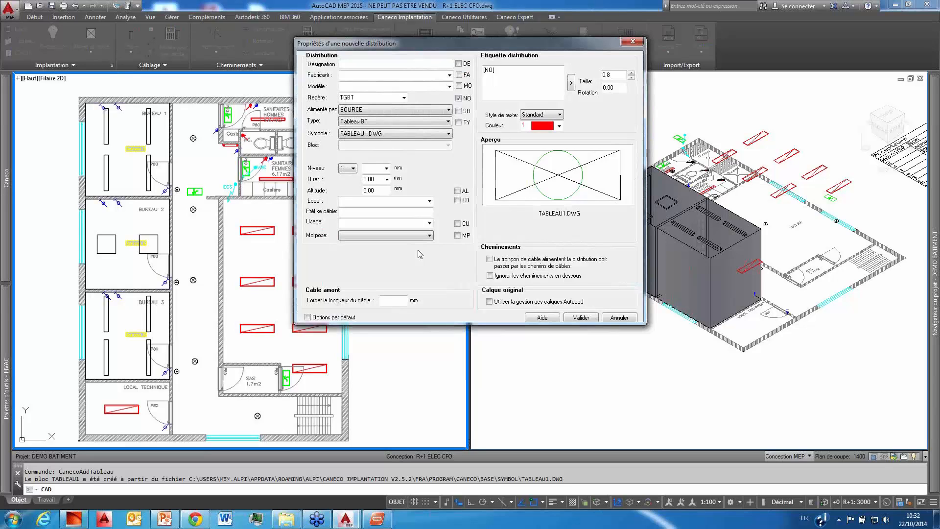
{"action": "left_click", "coordinate": [618, 316]}
Step: Compare the legend's luminaire names, symbols and quantities with the fittings in the three offices
{"action": "scroll", "coordinate": [428, 290], "scroll_direction": "down", "scroll_amount": 6}
{"action": "mouse_move", "coordinate": [428, 289]}
{"action": "middle_mouse_down"}
{"action": "mouse_move", "coordinate": [203, 241]}
{"action": "mouse_move", "coordinate": [307, 272]}
{"action": "mouse_move", "coordinate": [421, 274]}
{"action": "middle_mouse_up"}
{"action": "scroll", "coordinate": [288, 270], "scroll_direction": "up", "scroll_amount": 6}
{"action": "scroll", "coordinate": [257, 268], "scroll_direction": "up", "scroll_amount": 1}
{"action": "scroll", "coordinate": [294, 269], "scroll_direction": "down", "scroll_amount": 5}
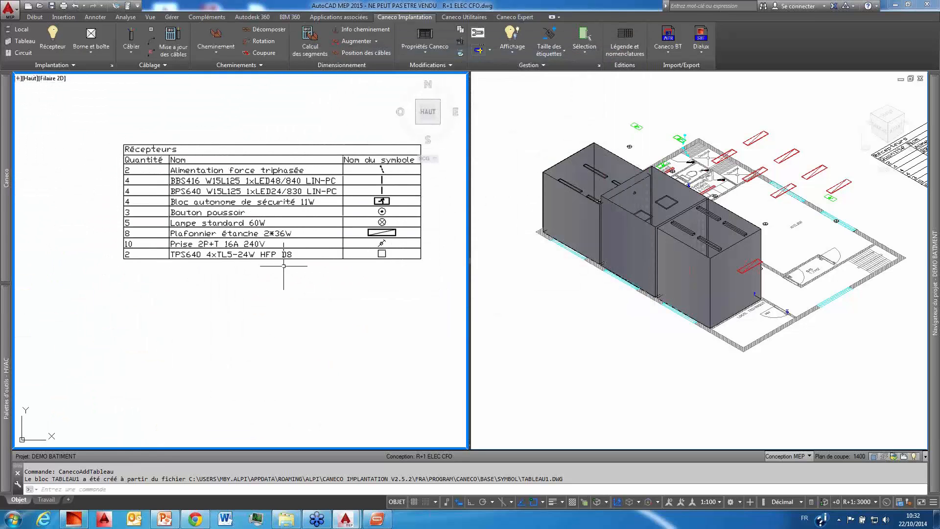
{"action": "scroll", "coordinate": [284, 265], "scroll_direction": "up", "scroll_amount": 5}
{"action": "middle_click_drag", "start_coordinate": [233, 256], "coordinate": [252, 264]}
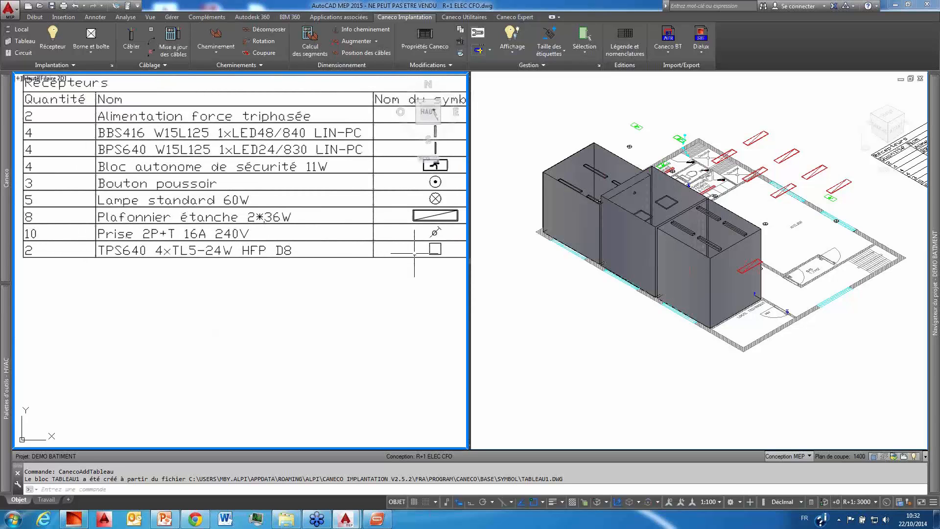
{"action": "scroll", "coordinate": [137, 254], "scroll_direction": "down", "scroll_amount": 8}
{"action": "middle_click_drag", "start_coordinate": [134, 262], "coordinate": [260, 264]}
{"action": "scroll", "coordinate": [143, 238], "scroll_direction": "up", "scroll_amount": 4}
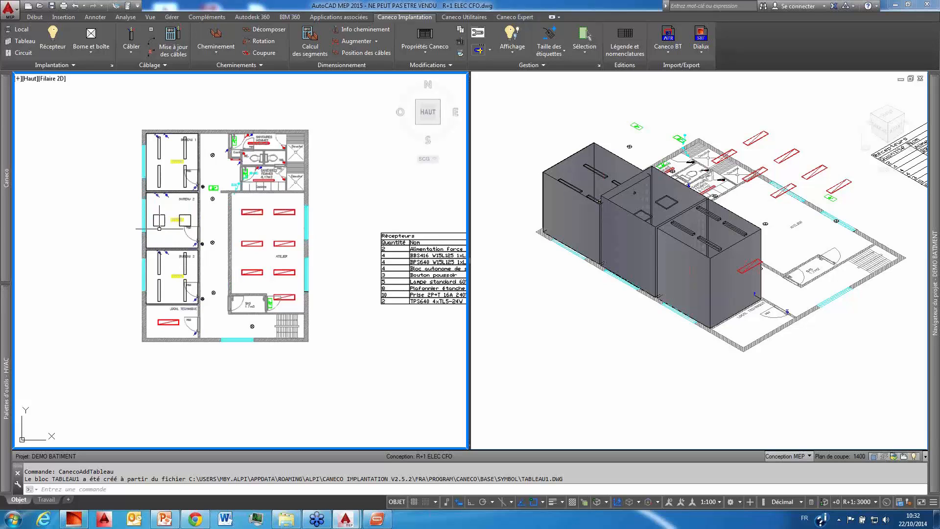
{"action": "middle_click_drag", "start_coordinate": [298, 293], "coordinate": [212, 279]}
{"action": "scroll", "coordinate": [212, 280], "scroll_direction": "up", "scroll_amount": 6}
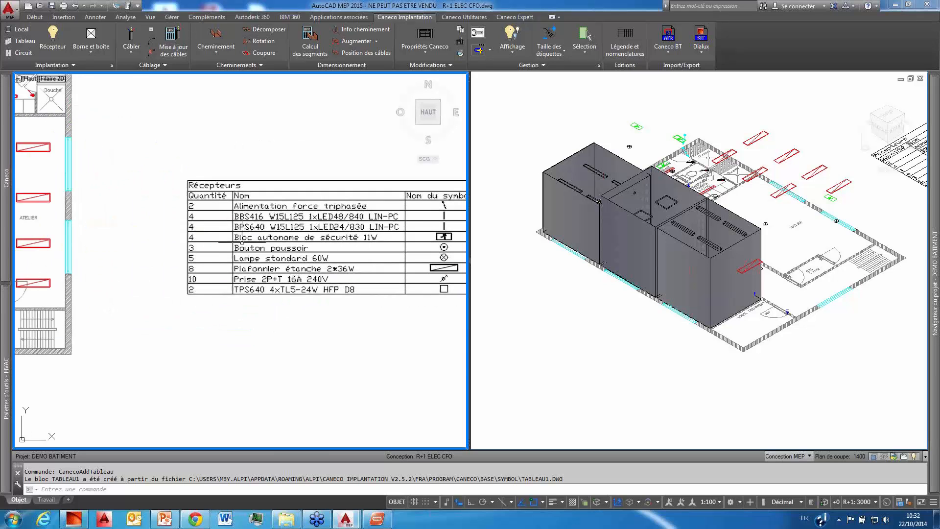
{"action": "middle_click_drag", "start_coordinate": [199, 216], "coordinate": [176, 237]}
{"action": "scroll", "coordinate": [176, 236], "scroll_direction": "down", "scroll_amount": 5}
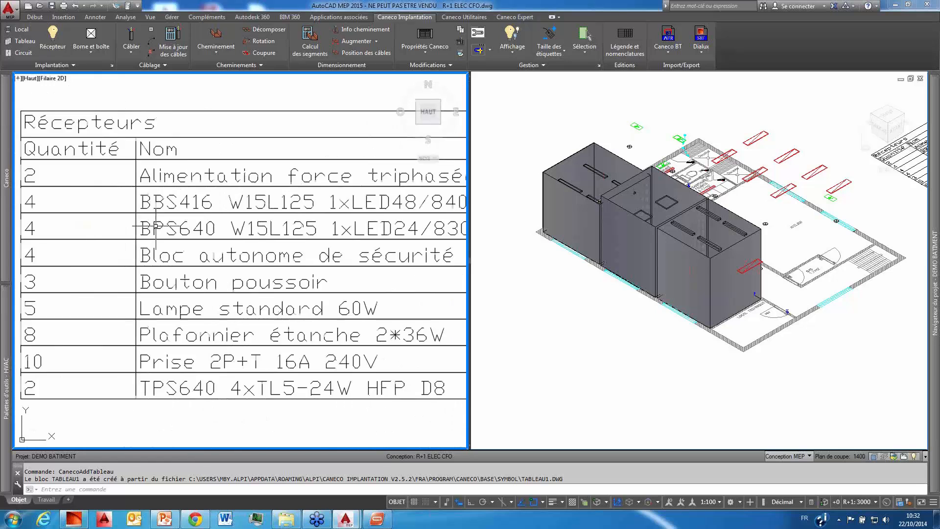
{"action": "scroll", "coordinate": [221, 227], "scroll_direction": "down", "scroll_amount": 2}
{"action": "scroll", "coordinate": [241, 205], "scroll_direction": "up", "scroll_amount": 7}
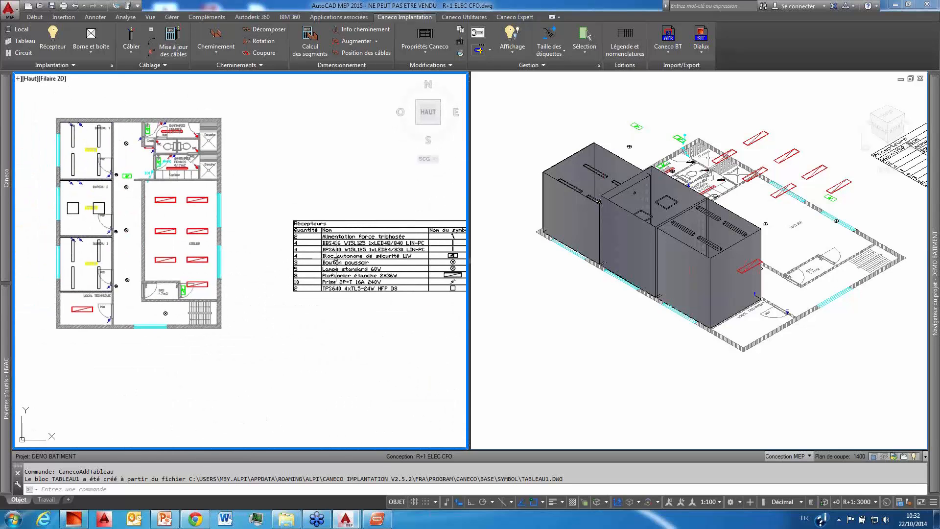
{"action": "middle_click_drag", "start_coordinate": [241, 205], "coordinate": [273, 191]}
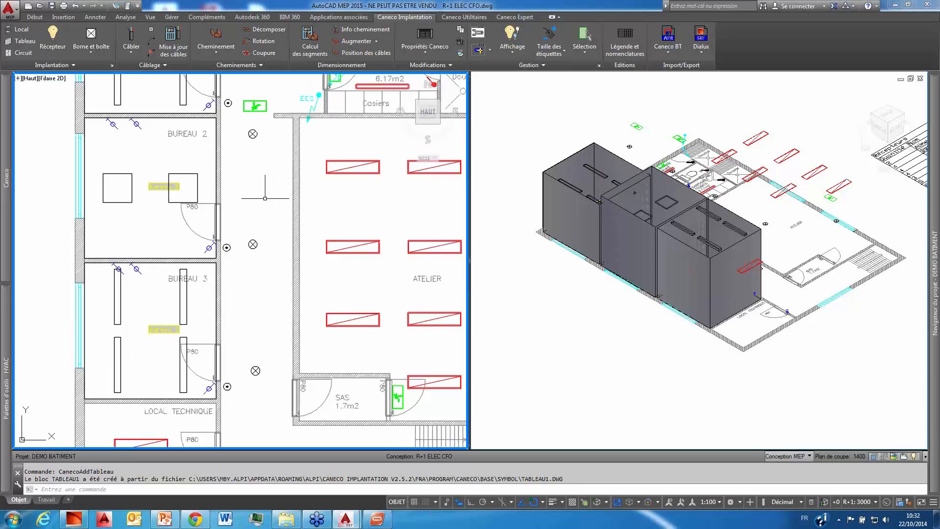
{"action": "scroll", "coordinate": [263, 203], "scroll_direction": "down", "scroll_amount": 5}
{"action": "scroll", "coordinate": [266, 220], "scroll_direction": "up", "scroll_amount": 2}
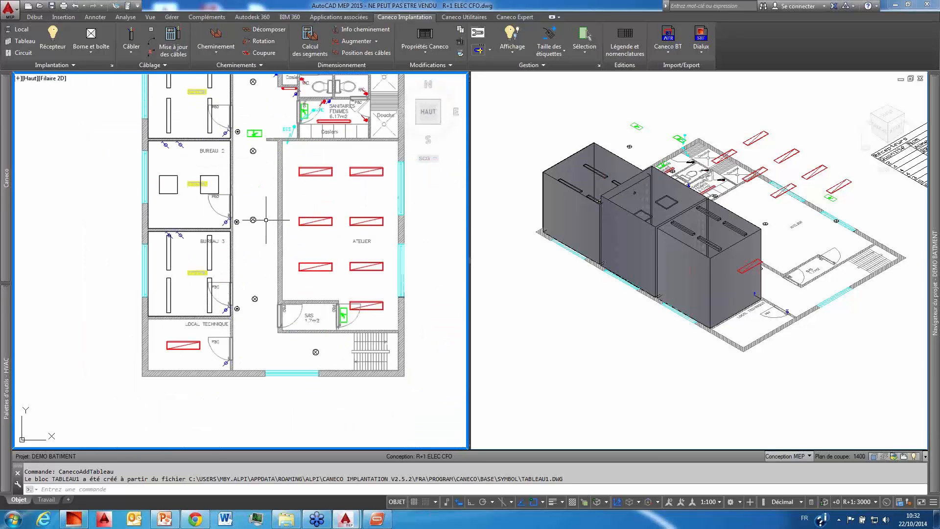
{"action": "middle_click_drag", "start_coordinate": [266, 219], "coordinate": [268, 239]}
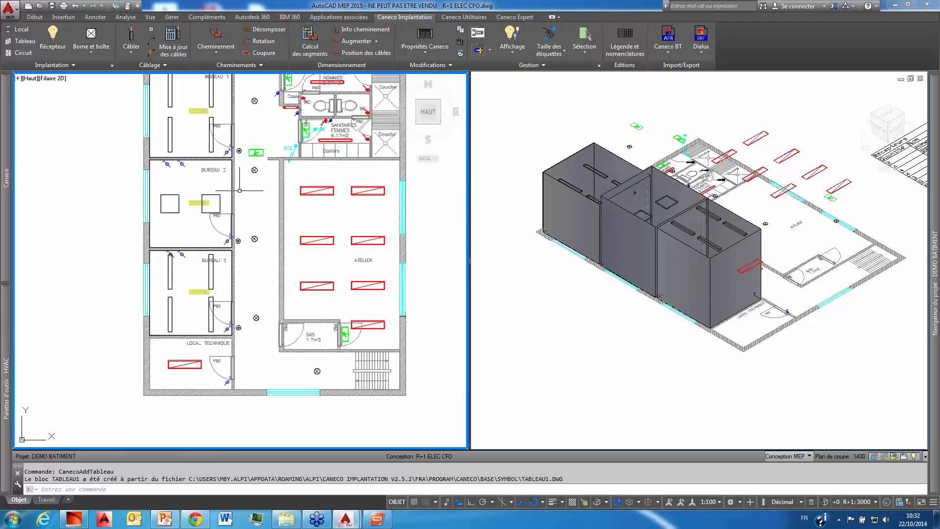
Step: Define a new distribution board TGBT of type Tableau BT, fed from SOURCE, with the symbol TABLEAU1.DWG
{"action": "left_click", "coordinate": [27, 43]}
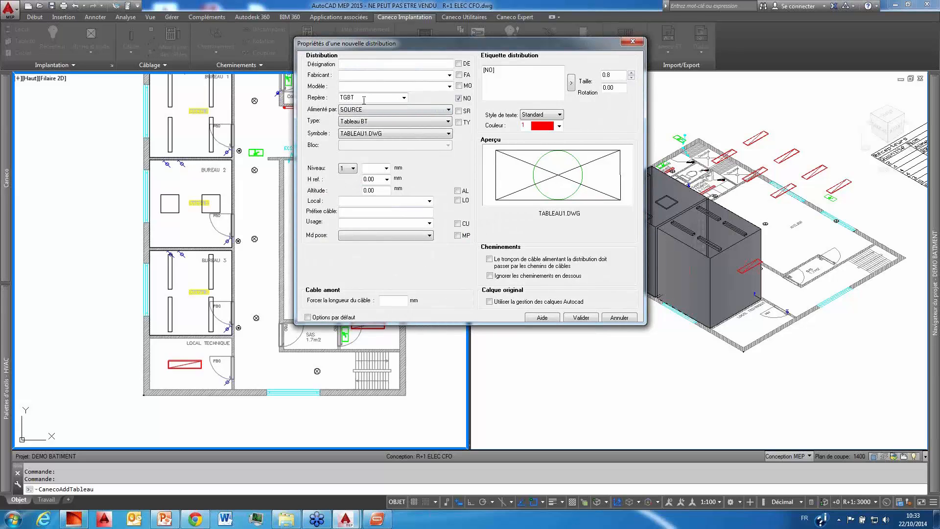
{"action": "double_click", "coordinate": [343, 97]}
{"action": "left_click", "coordinate": [350, 123]}
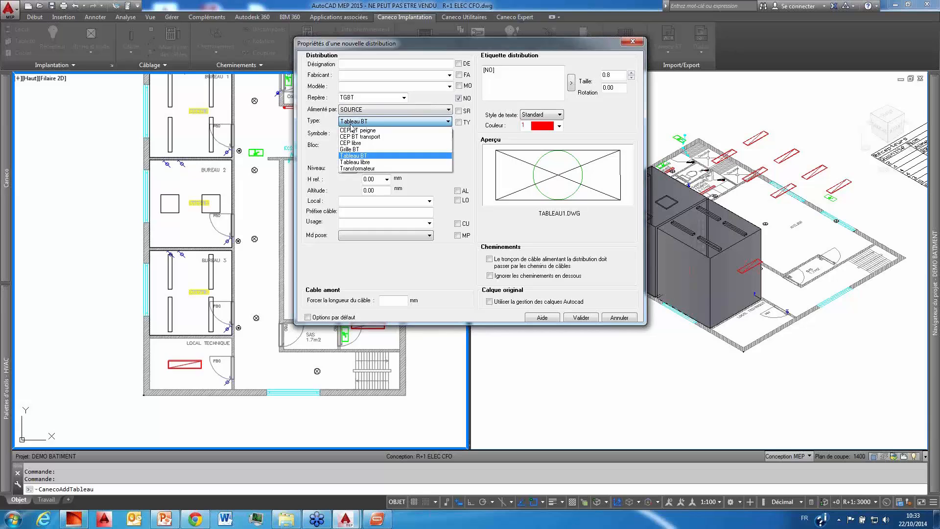
{"action": "left_click", "coordinate": [361, 156]}
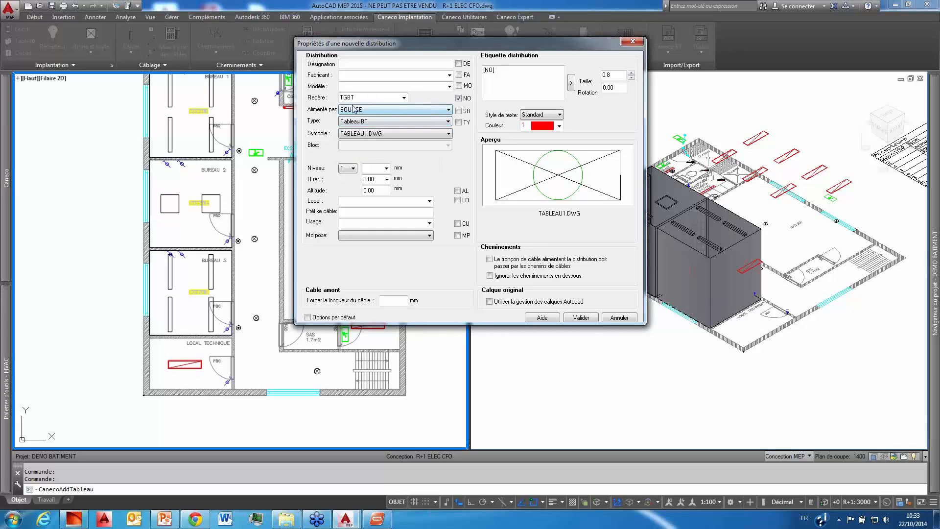
{"action": "left_click", "coordinate": [359, 122]}
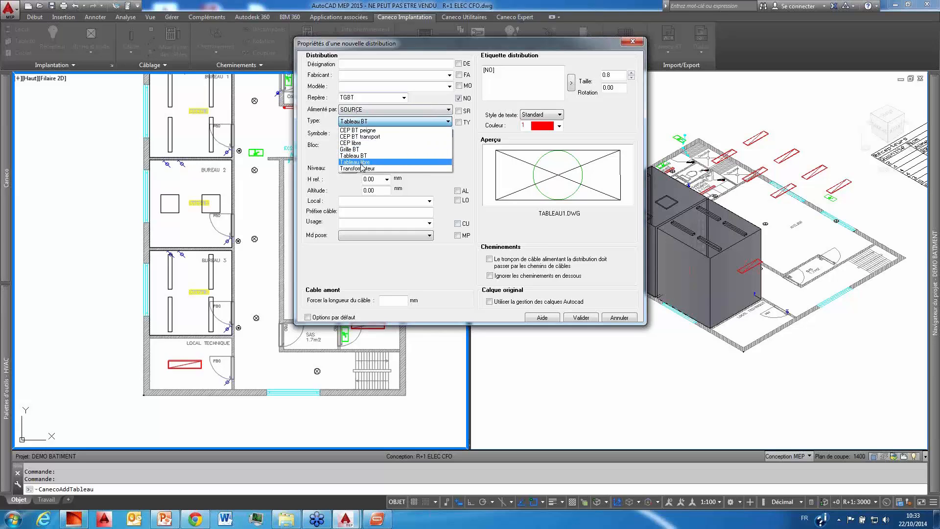
{"action": "left_click", "coordinate": [490, 111]}
{"action": "left_click", "coordinate": [581, 317]}
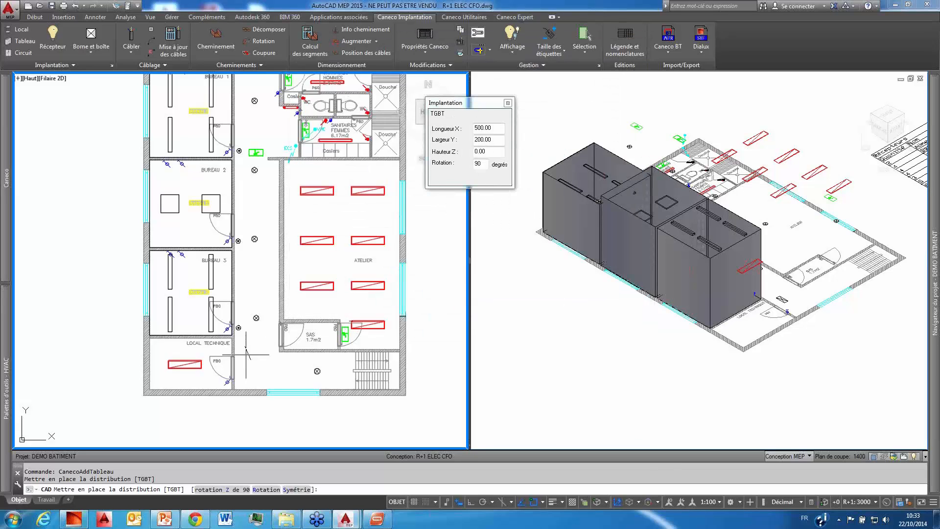
Step: Place the TGBT board with a rotation of 0 degrees in the lower-left corner of the LOCAL TECHNIQUE room
{"action": "scroll", "coordinate": [179, 380], "scroll_direction": "up", "scroll_amount": 2}
{"action": "double_click", "coordinate": [480, 163]}
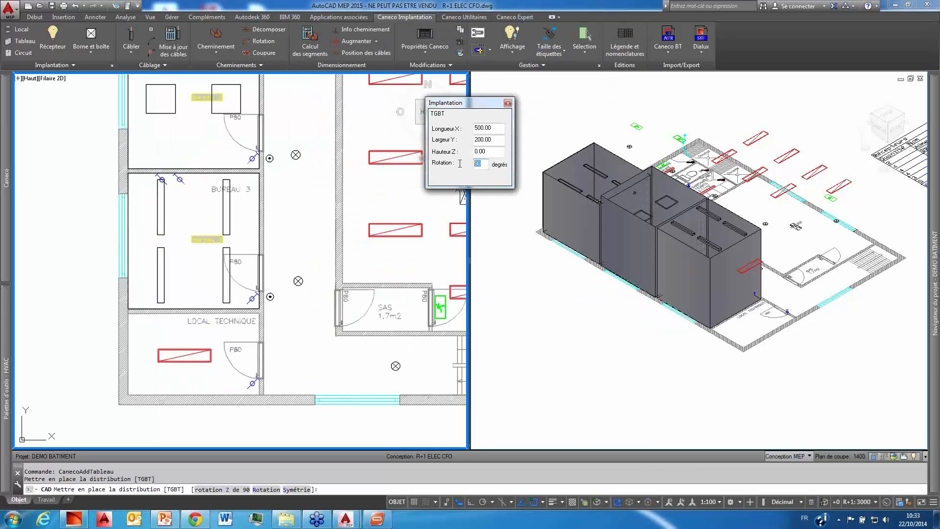
{"action": "type", "text": "0"}
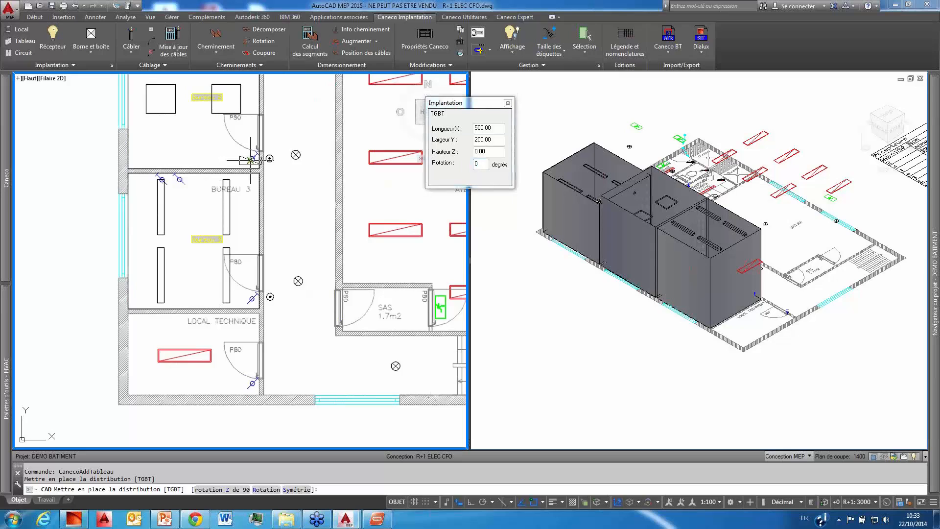
{"action": "left_click", "coordinate": [144, 386]}
{"action": "key", "text": "Return"}
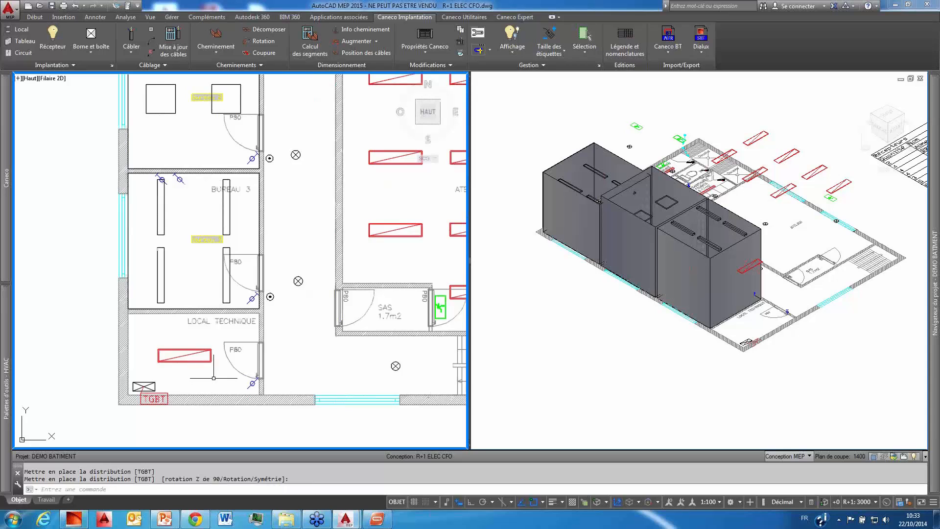
Step: Add a second distribution board TD1 of type Tableau BT and place it to the right of TGBT in LOCAL TECHNIQUE
{"action": "middle_click_drag", "start_coordinate": [213, 377], "coordinate": [183, 389]}
{"action": "key", "text": "Return"}
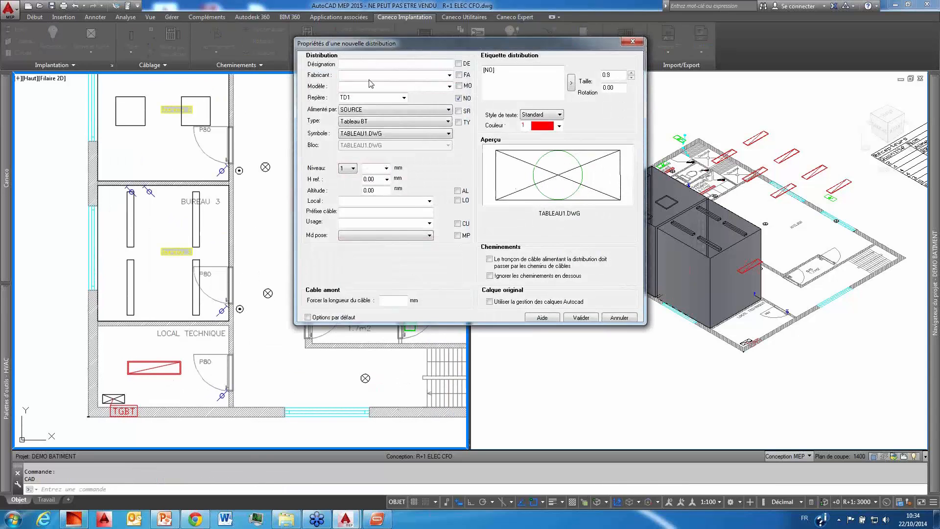
{"action": "left_click", "coordinate": [589, 320]}
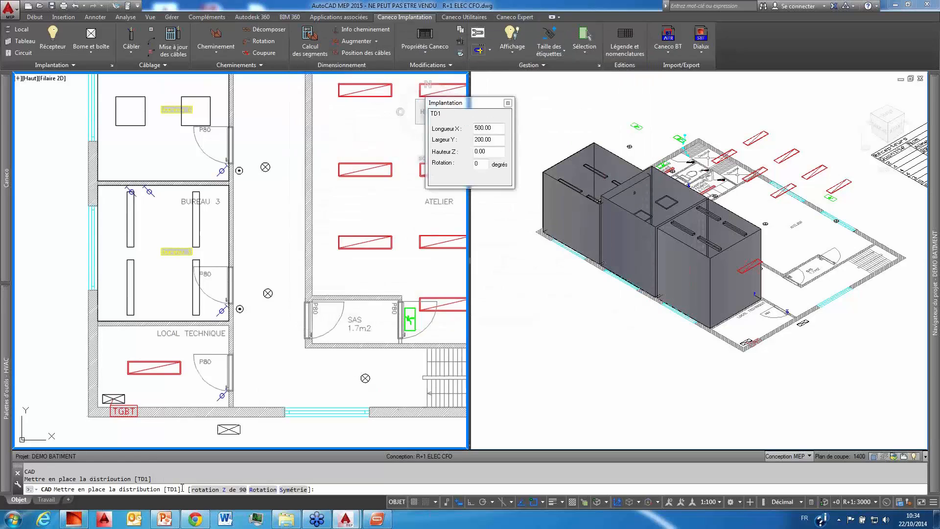
{"action": "left_click", "coordinate": [174, 398]}
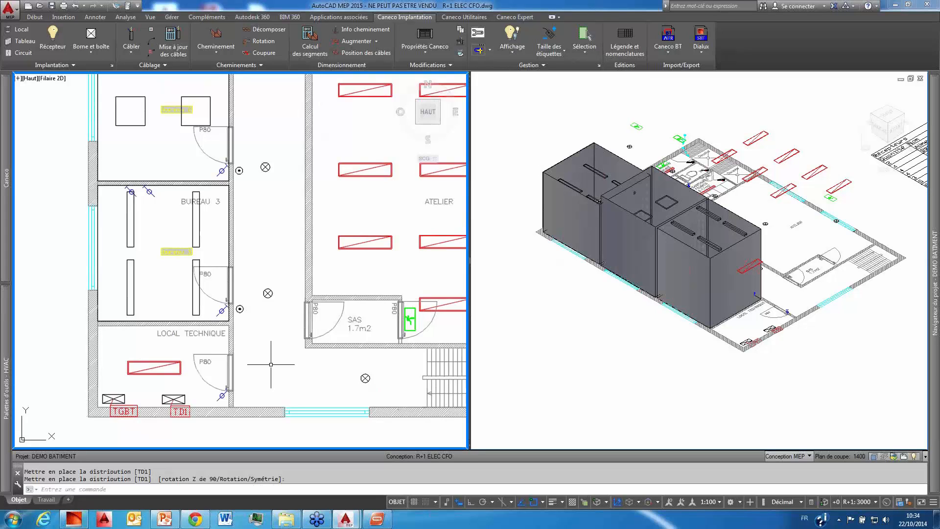
Step: Start a new cable route and choose the manufacturer CABLOFIL with the model CF30/200
{"action": "scroll", "coordinate": [168, 392], "scroll_direction": "down", "scroll_amount": 2}
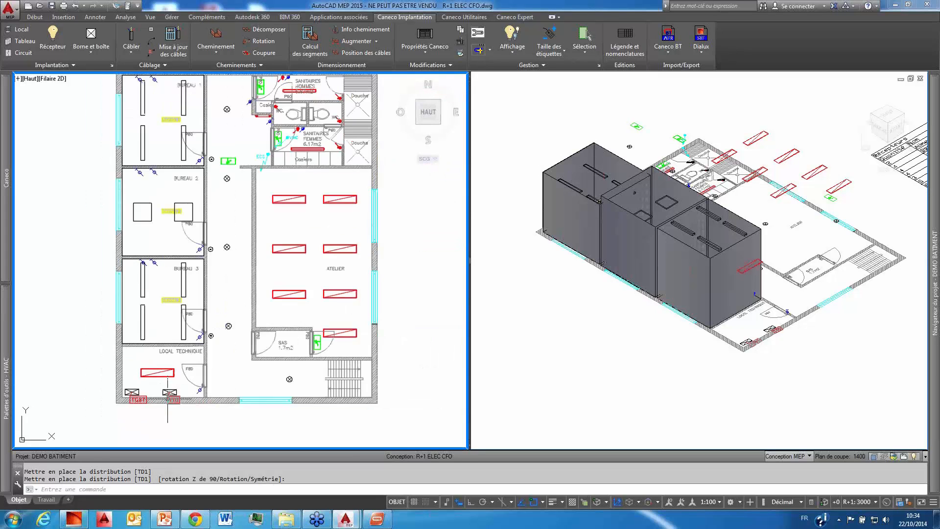
{"action": "scroll", "coordinate": [168, 392], "scroll_direction": "up", "scroll_amount": 2}
{"action": "scroll", "coordinate": [168, 396], "scroll_direction": "down", "scroll_amount": 3}
{"action": "scroll", "coordinate": [167, 403], "scroll_direction": "up", "scroll_amount": 3}
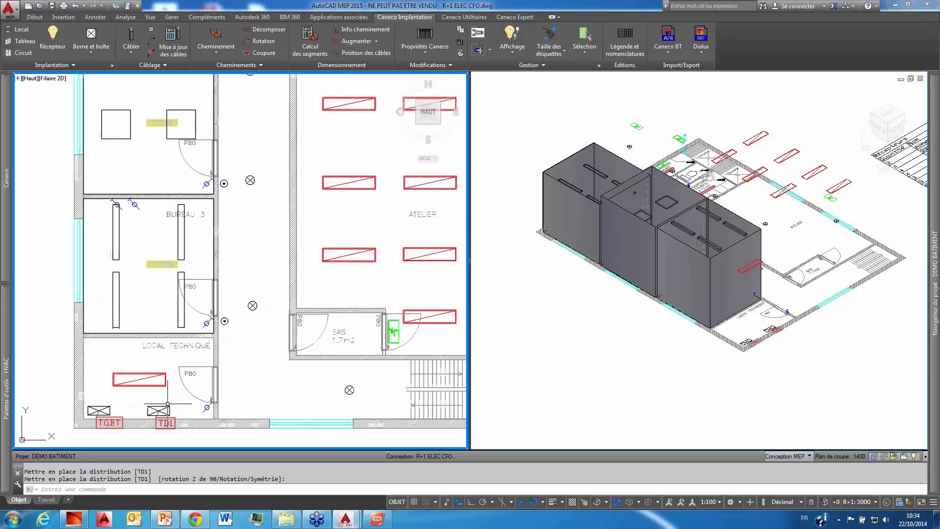
{"action": "left_click", "coordinate": [217, 51]}
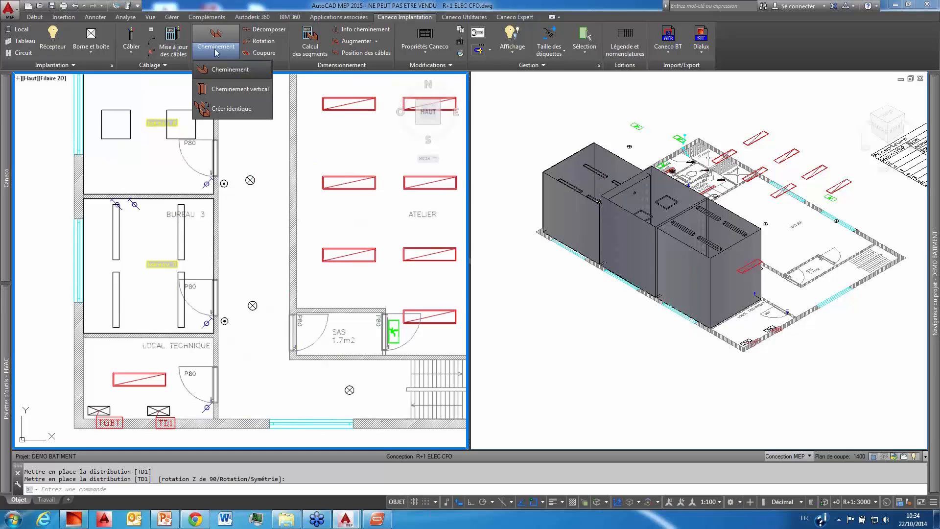
{"action": "left_click", "coordinate": [232, 70]}
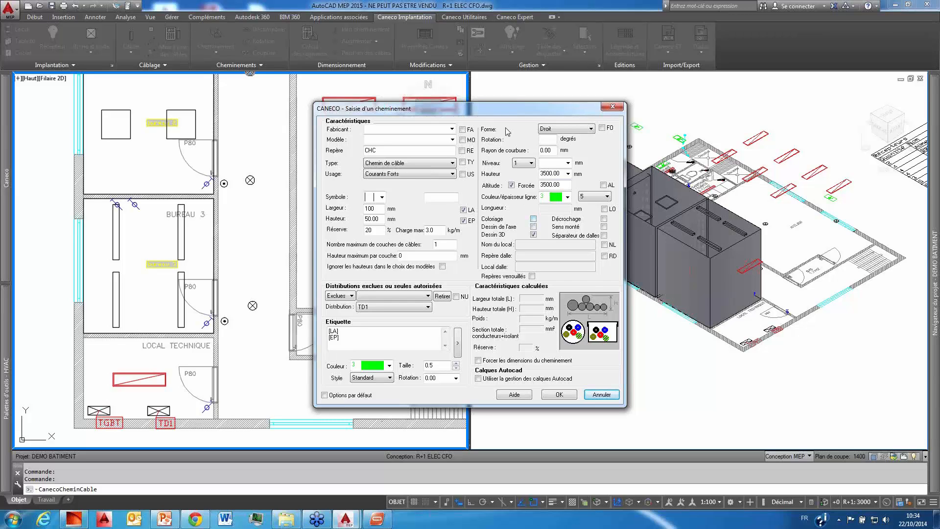
{"action": "left_click", "coordinate": [452, 129]}
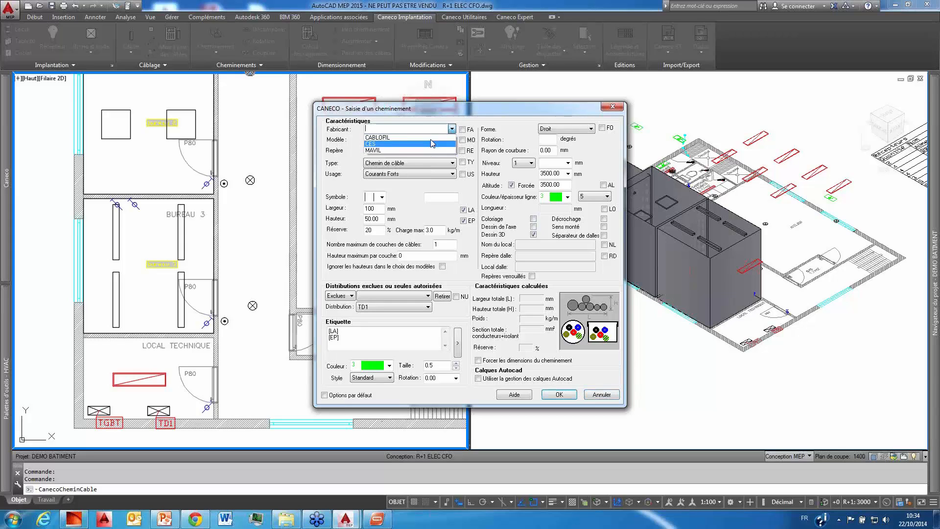
{"action": "left_click", "coordinate": [431, 138]}
{"action": "left_click", "coordinate": [452, 140]}
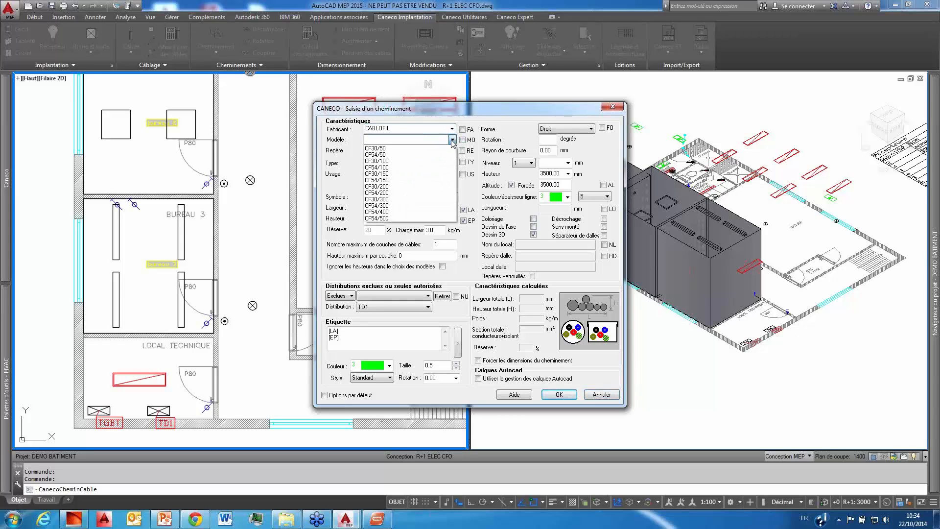
{"action": "left_click", "coordinate": [414, 189]}
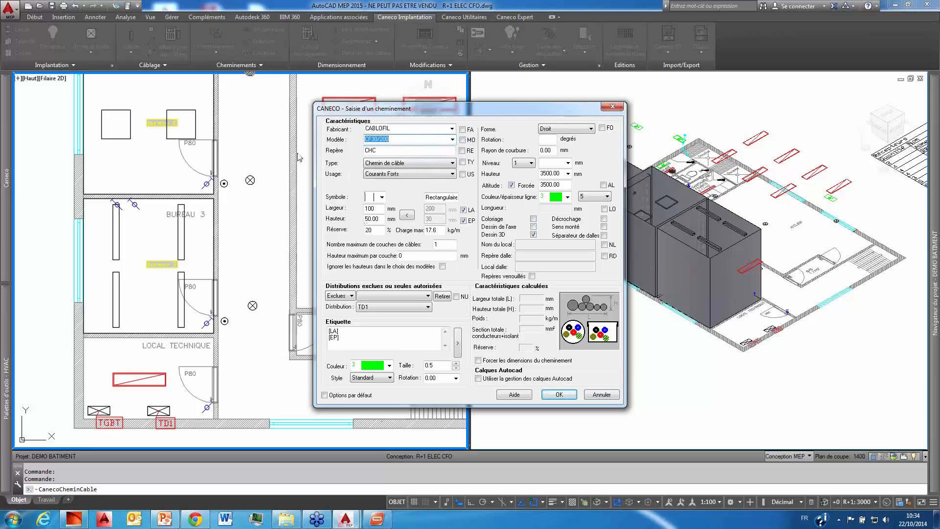
Step: Apply the model's 200 mm width and 30 mm height, with usage Courants Forts and type Chemin de câble, and accept the route settings
{"action": "left_click", "coordinate": [452, 128]}
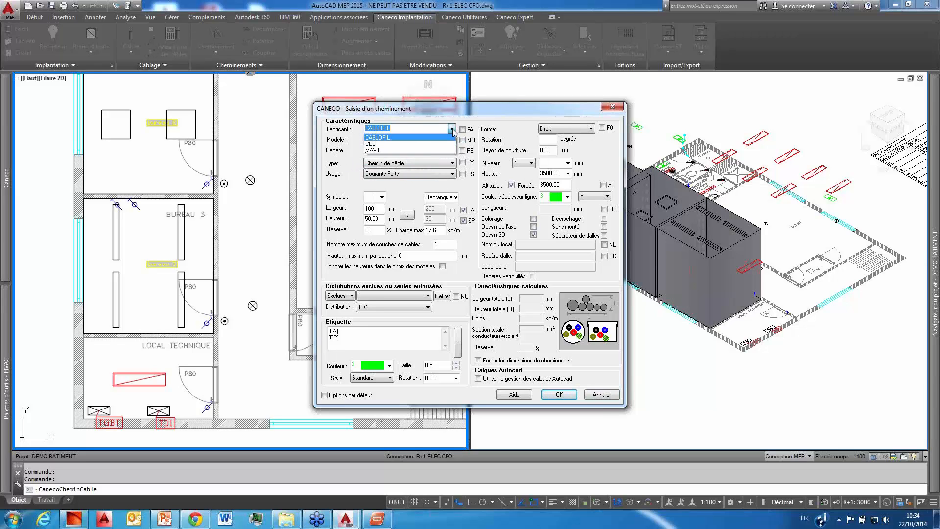
{"action": "left_click", "coordinate": [453, 129]}
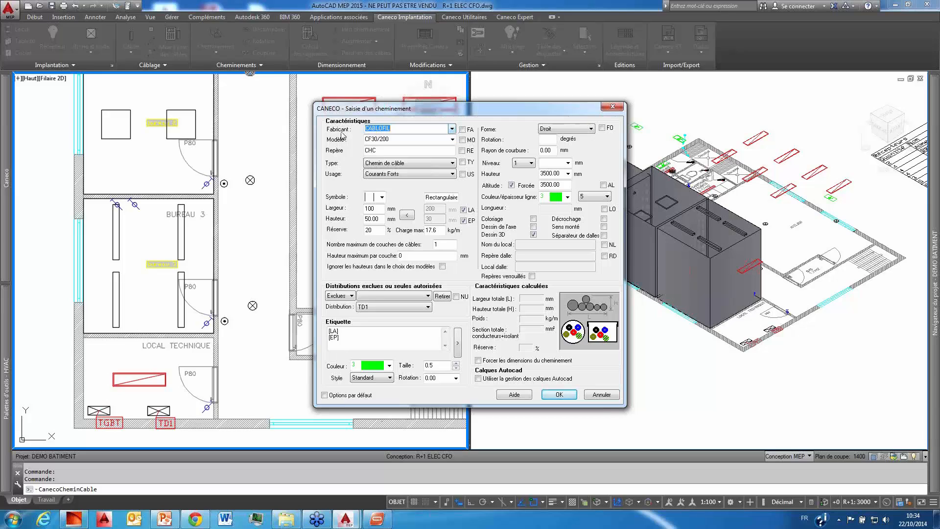
{"action": "left_click", "coordinate": [445, 128]}
{"action": "left_click", "coordinate": [410, 176]}
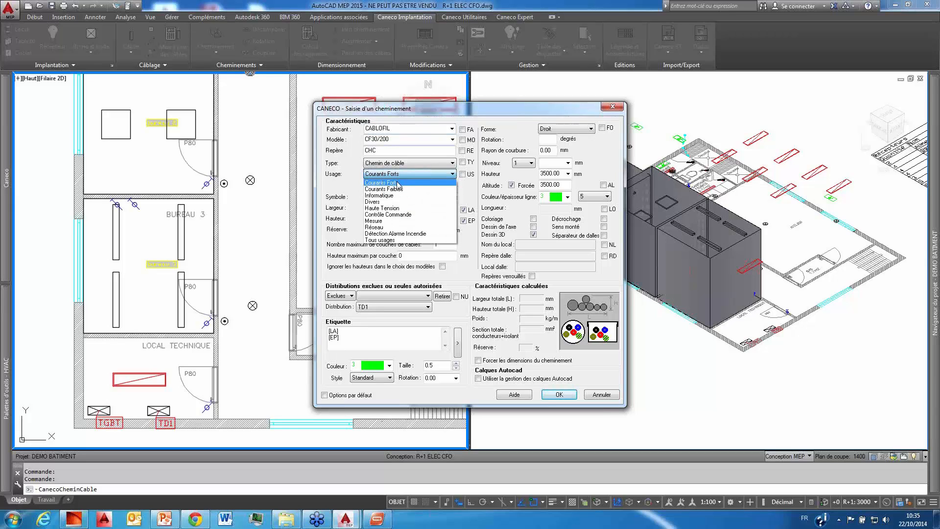
{"action": "left_click", "coordinate": [398, 184]}
{"action": "left_click", "coordinate": [392, 164]}
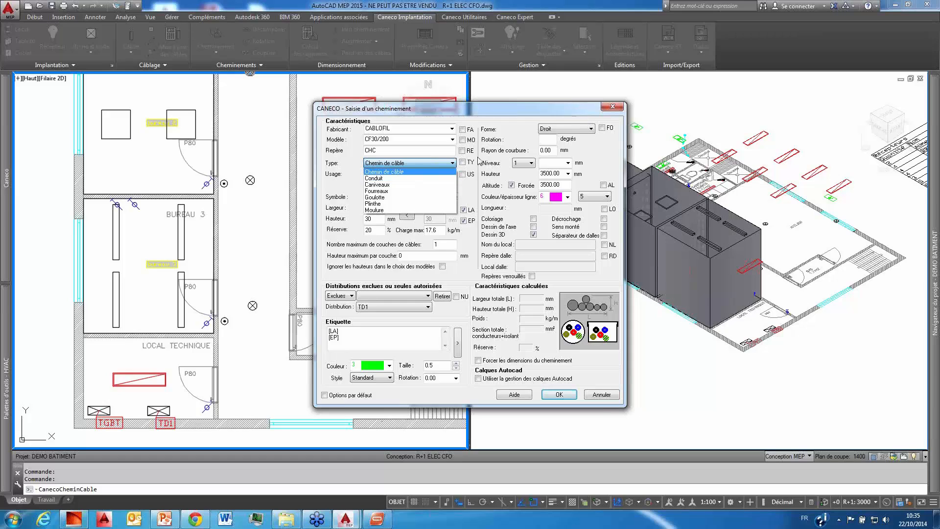
{"action": "left_click", "coordinate": [498, 141]}
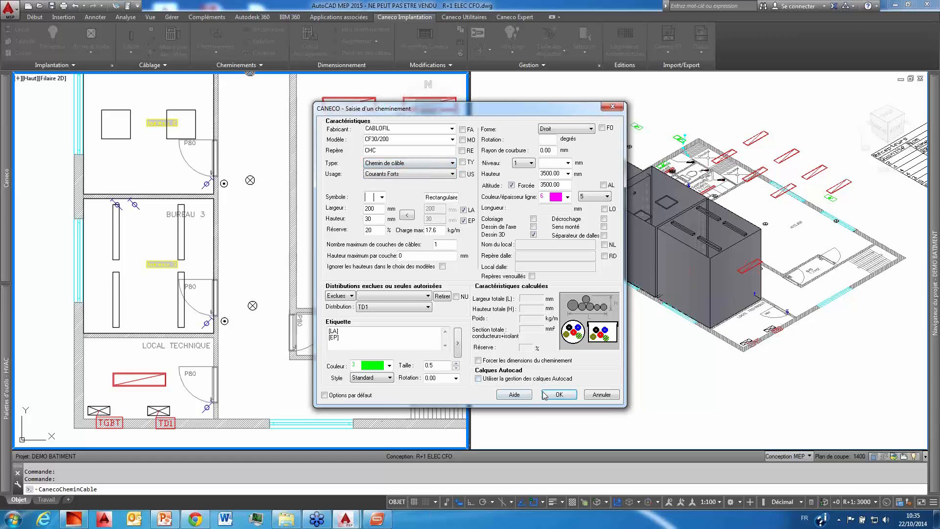
{"action": "left_click", "coordinate": [558, 395]}
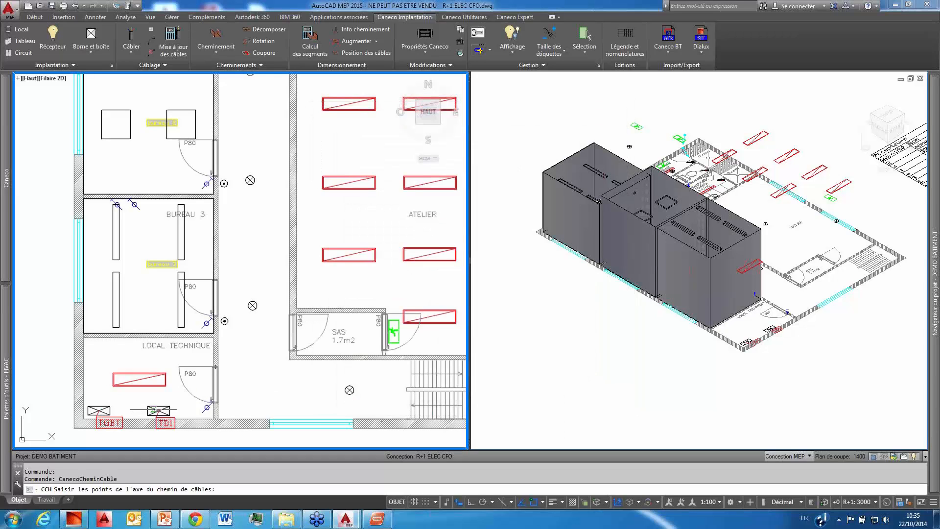
Step: Draw the cable tray axis from the TD1 board into the corridor and straight up beside the offices to the end wall near BUREAU 1
{"action": "left_click", "coordinate": [159, 411]}
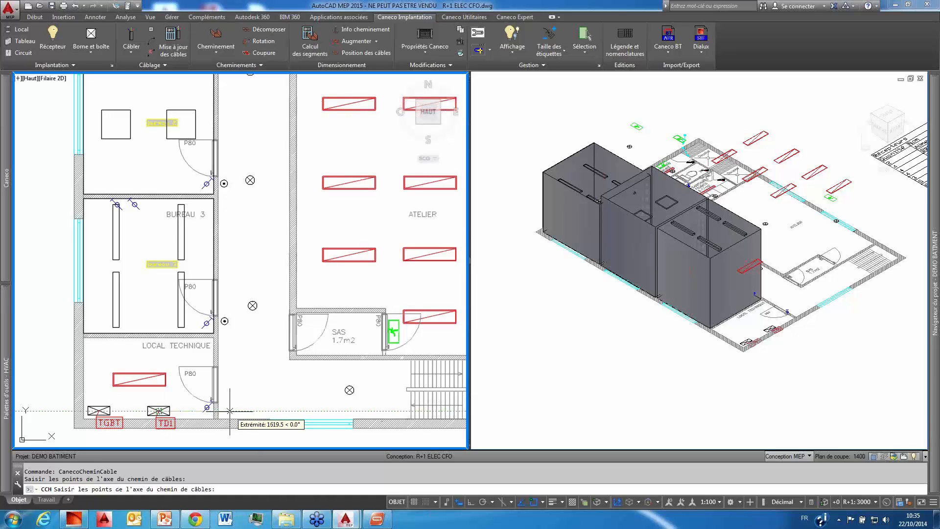
{"action": "left_click", "coordinate": [224, 411]}
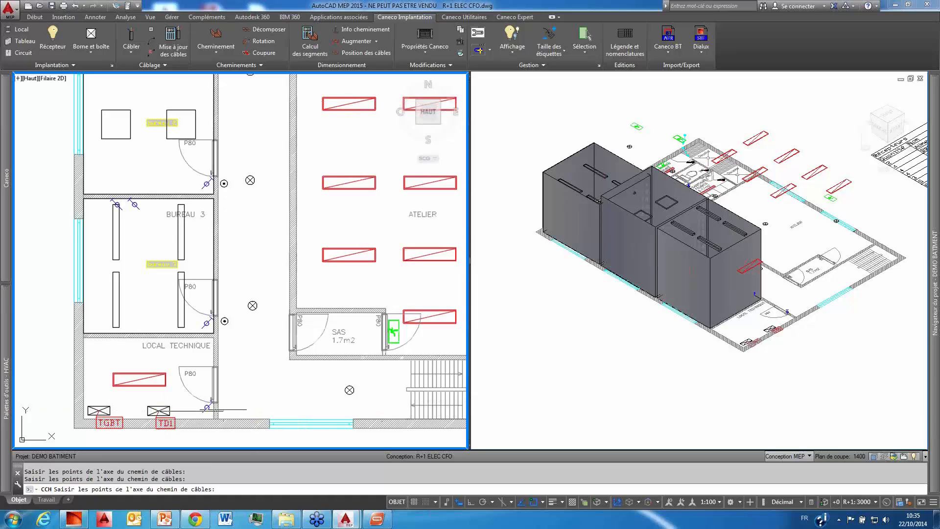
{"action": "middle_click_drag", "start_coordinate": [242, 154], "coordinate": [213, 312]}
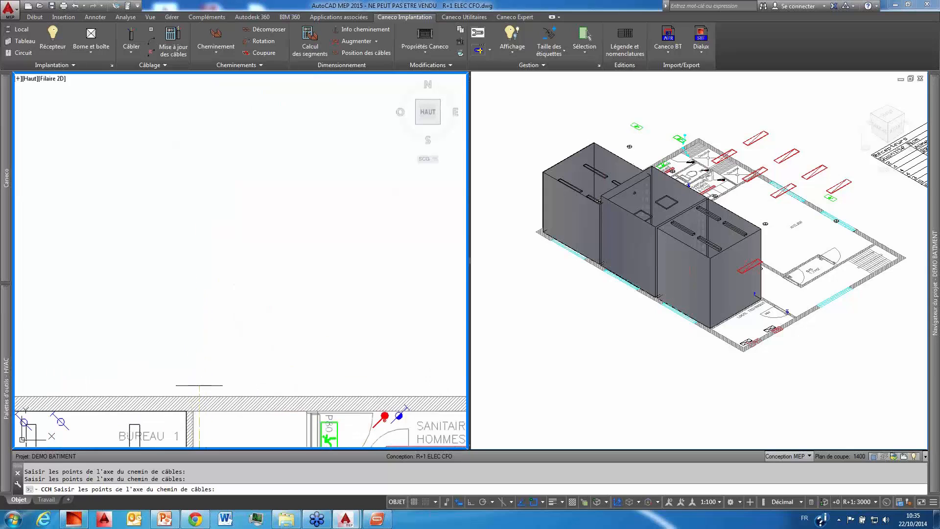
{"action": "scroll", "coordinate": [215, 235], "scroll_direction": "up", "scroll_amount": 2}
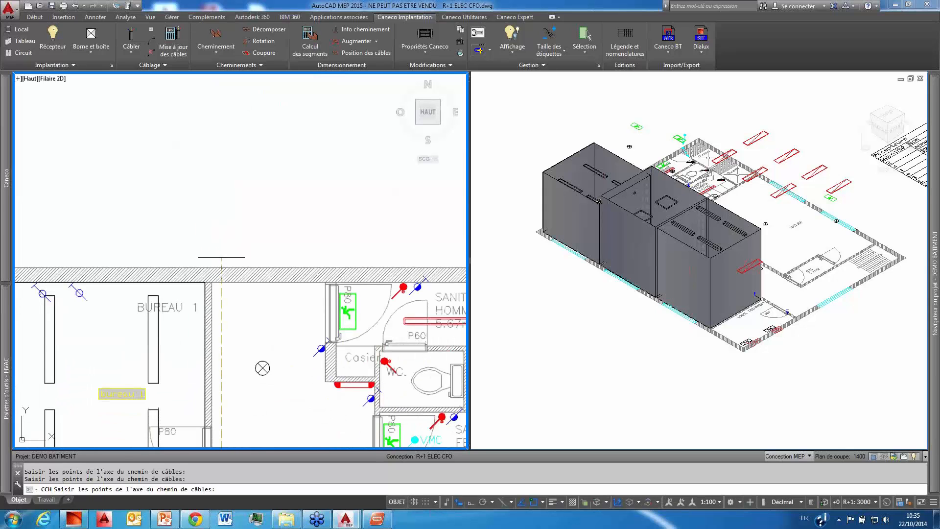
{"action": "key", "text": "F8"}
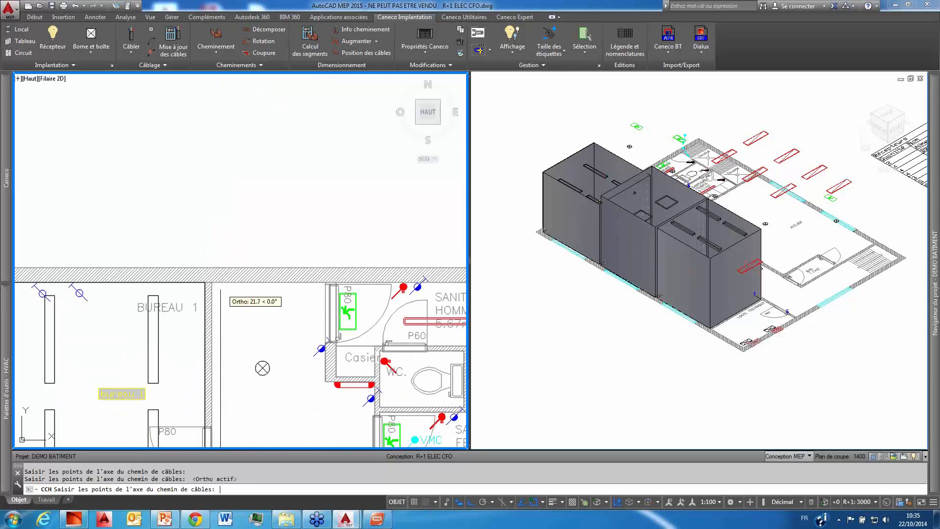
{"action": "left_click", "coordinate": [221, 289]}
{"action": "key", "text": "Return"}
Step: Decompose the L-shaped cable tray into separate straight segments
{"action": "left_click", "coordinate": [219, 288]}
{"action": "right_click", "coordinate": [220, 289]}
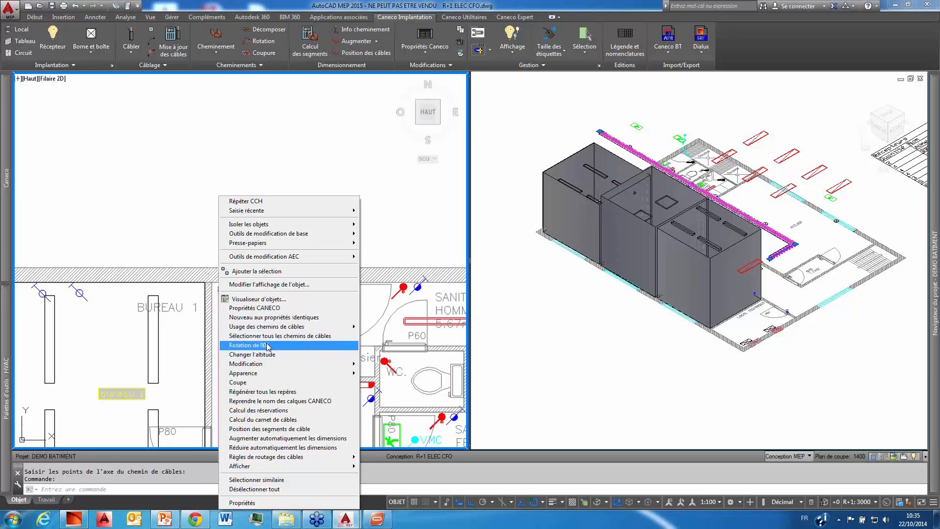
{"action": "mouse_move", "coordinate": [276, 376]}
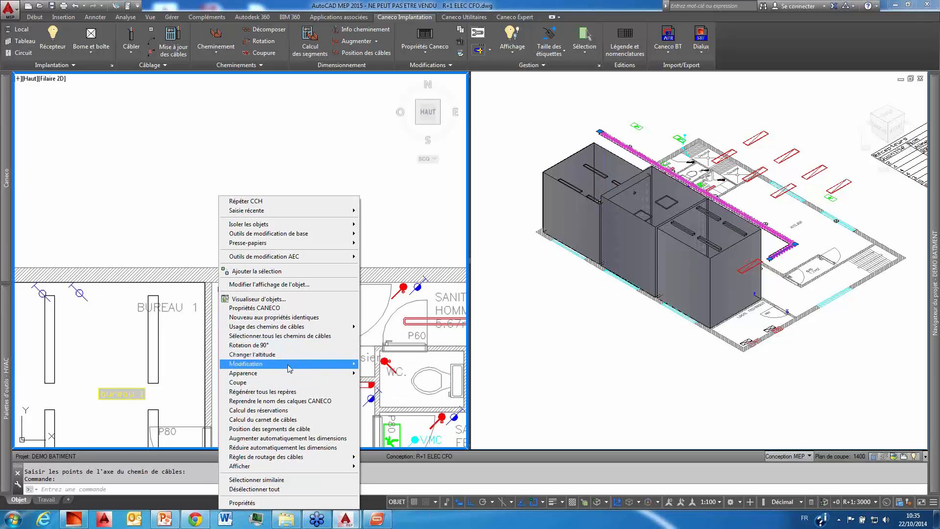
{"action": "left_click", "coordinate": [406, 365]}
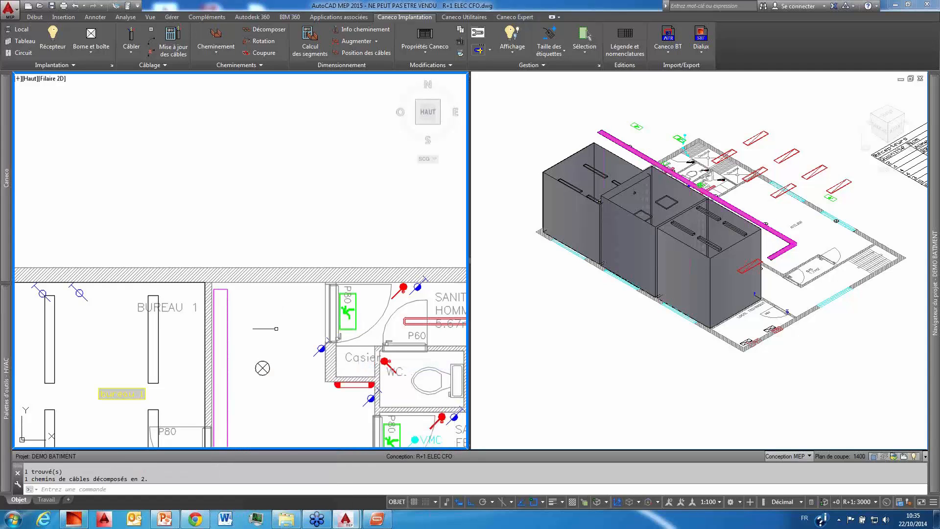
Step: Add a vertical cable tray with identical properties from the short segment's free end down to the TD1 board in the 3D view
{"action": "scroll", "coordinate": [276, 329], "scroll_direction": "down", "scroll_amount": 5}
{"action": "scroll", "coordinate": [242, 328], "scroll_direction": "up", "scroll_amount": 8}
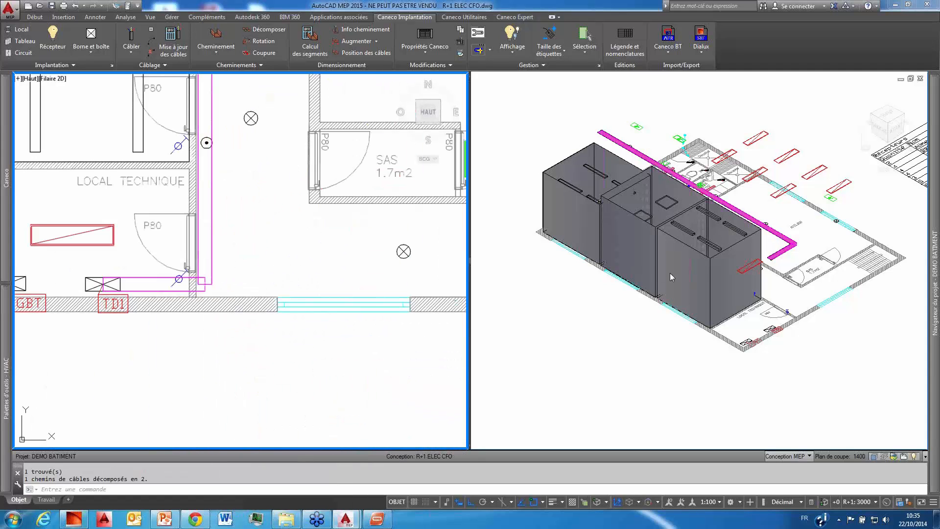
{"action": "scroll", "coordinate": [803, 252], "scroll_direction": "up", "scroll_amount": 3}
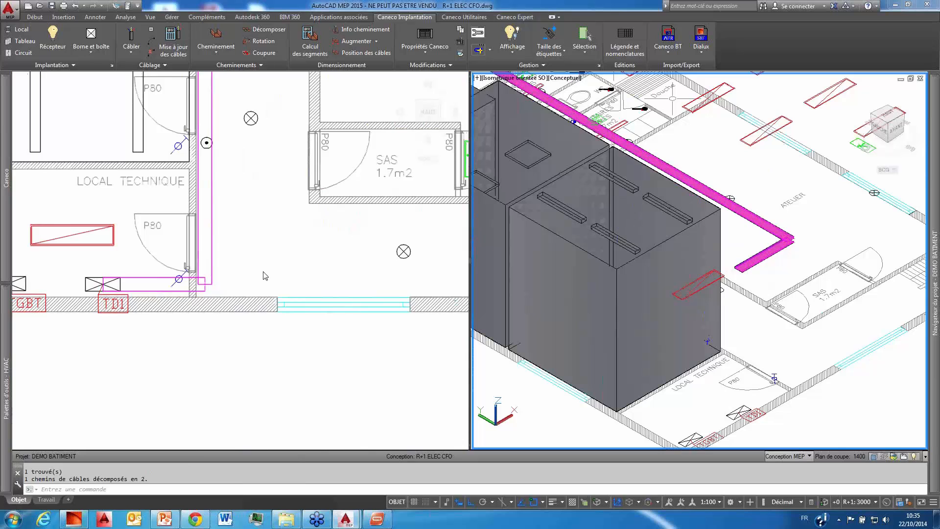
{"action": "scroll", "coordinate": [265, 276], "scroll_direction": "down", "scroll_amount": 5}
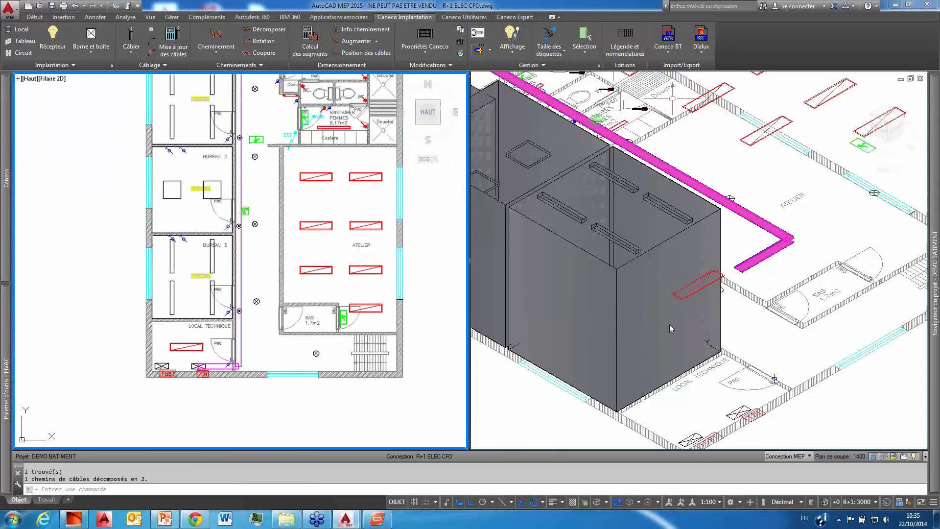
{"action": "scroll", "coordinate": [776, 277], "scroll_direction": "up", "scroll_amount": 5}
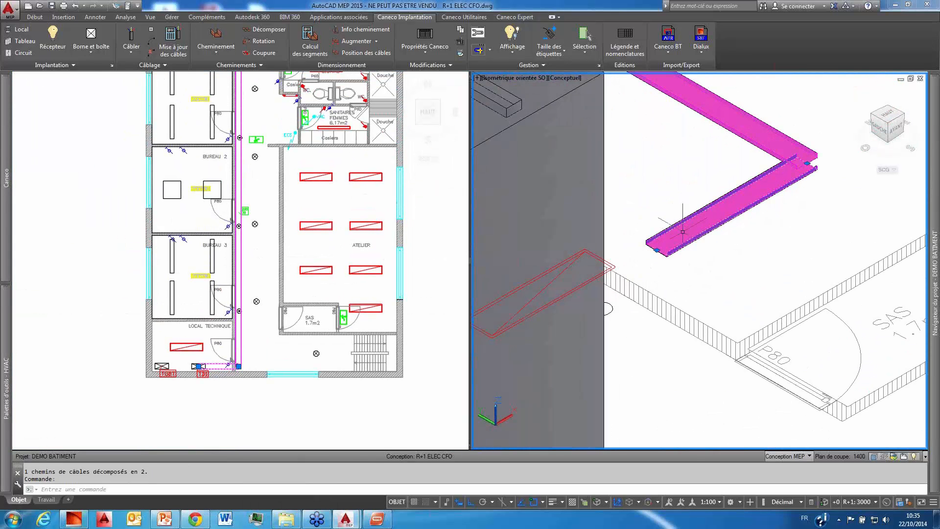
{"action": "right_click", "coordinate": [683, 231]}
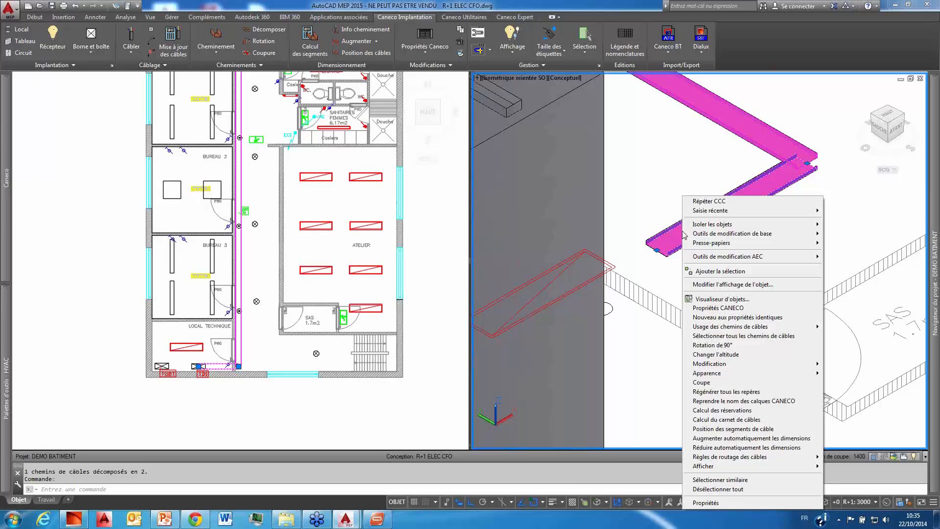
{"action": "left_click", "coordinate": [734, 317]}
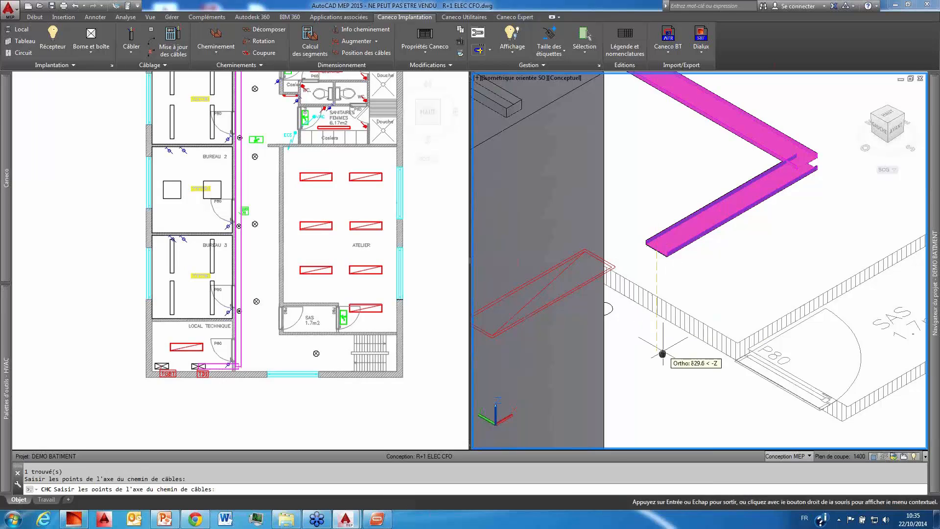
{"action": "scroll", "coordinate": [662, 353], "scroll_direction": "up", "scroll_amount": 3}
{"action": "scroll", "coordinate": [642, 336], "scroll_direction": "up", "scroll_amount": 3}
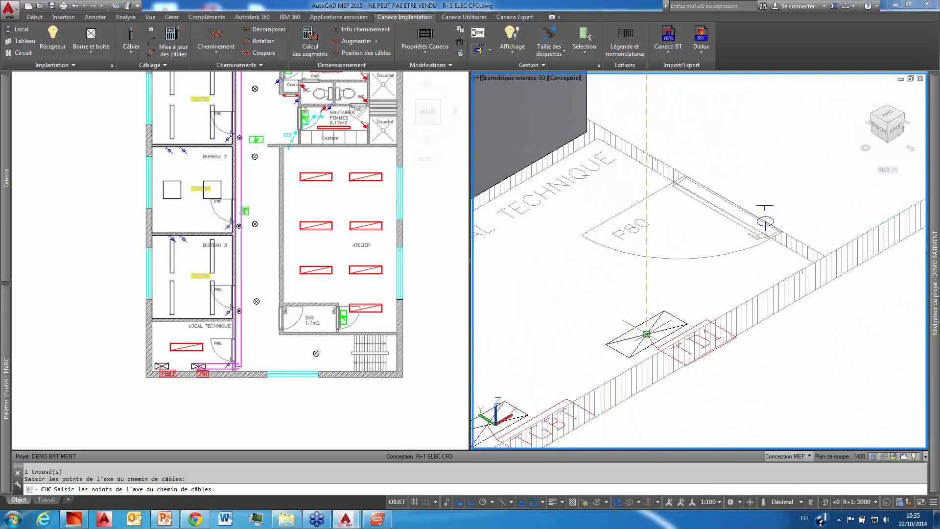
{"action": "left_click", "coordinate": [646, 334]}
{"action": "scroll", "coordinate": [676, 300], "scroll_direction": "down", "scroll_amount": 2}
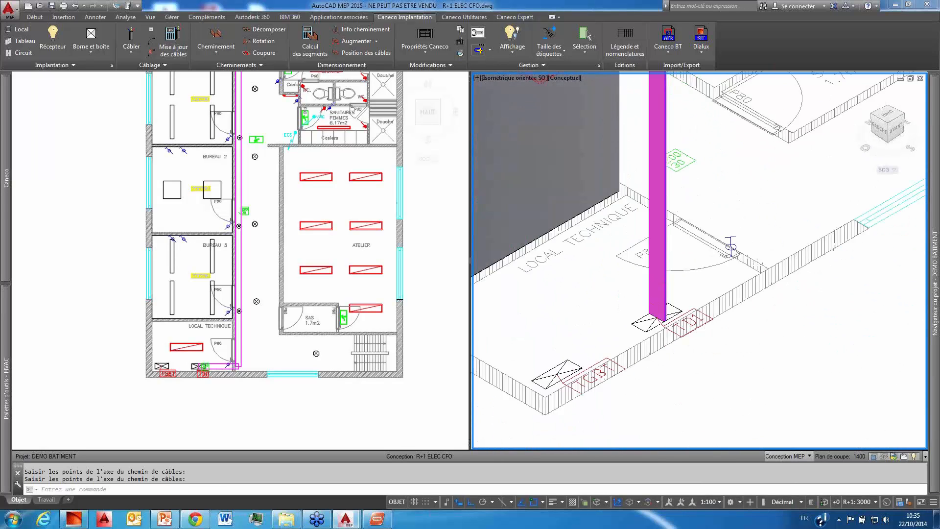
{"action": "scroll", "coordinate": [650, 432], "scroll_direction": "down", "scroll_amount": 2}
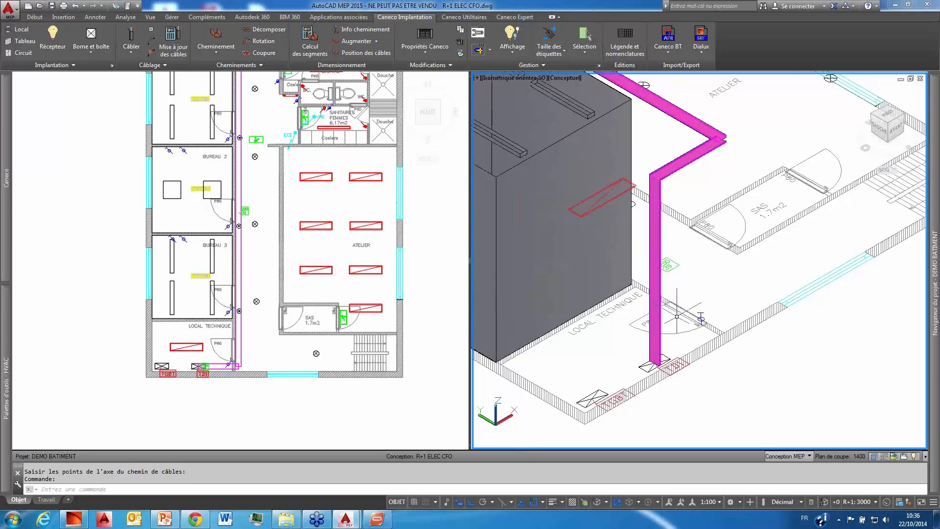
Step: Open the CANECO properties of the long corridor cable tray to review its settings
{"action": "left_click", "coordinate": [337, 209]}
{"action": "scroll", "coordinate": [338, 209], "scroll_direction": "down", "scroll_amount": 4}
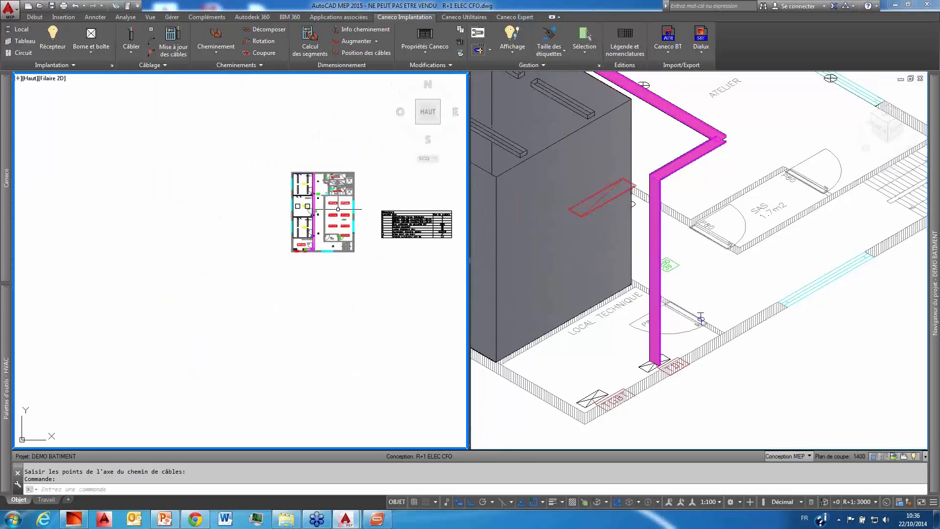
{"action": "scroll", "coordinate": [338, 209], "scroll_direction": "up", "scroll_amount": 6}
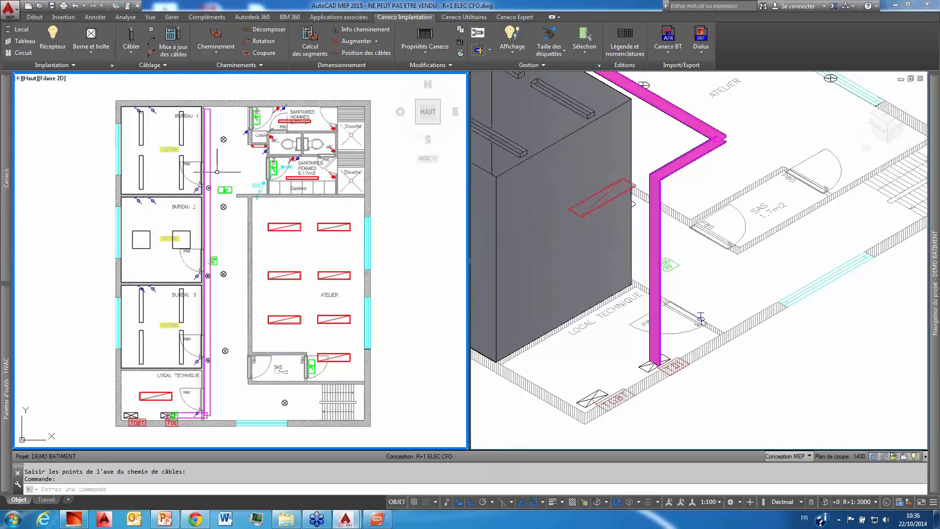
{"action": "left_click", "coordinate": [209, 172]}
{"action": "scroll", "coordinate": [205, 152], "scroll_direction": "up", "scroll_amount": 2}
{"action": "right_click", "coordinate": [210, 151]}
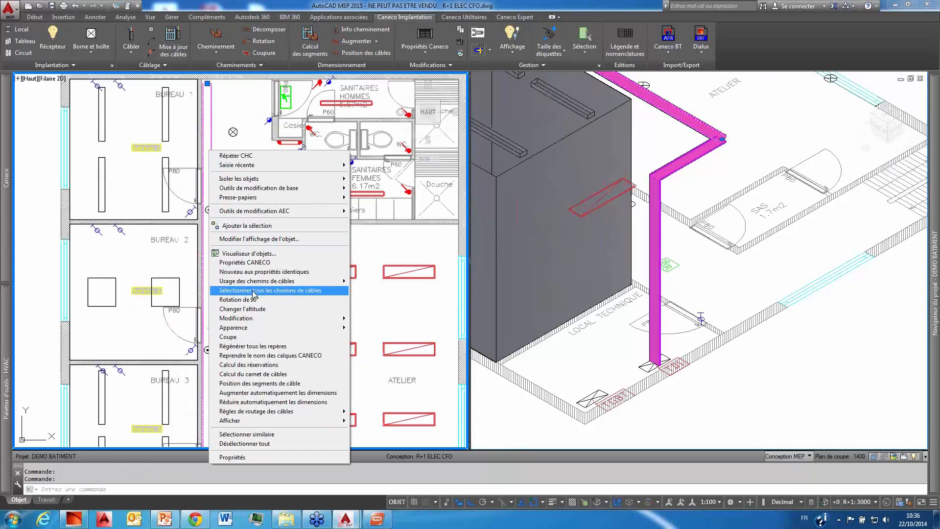
{"action": "left_click", "coordinate": [245, 263]}
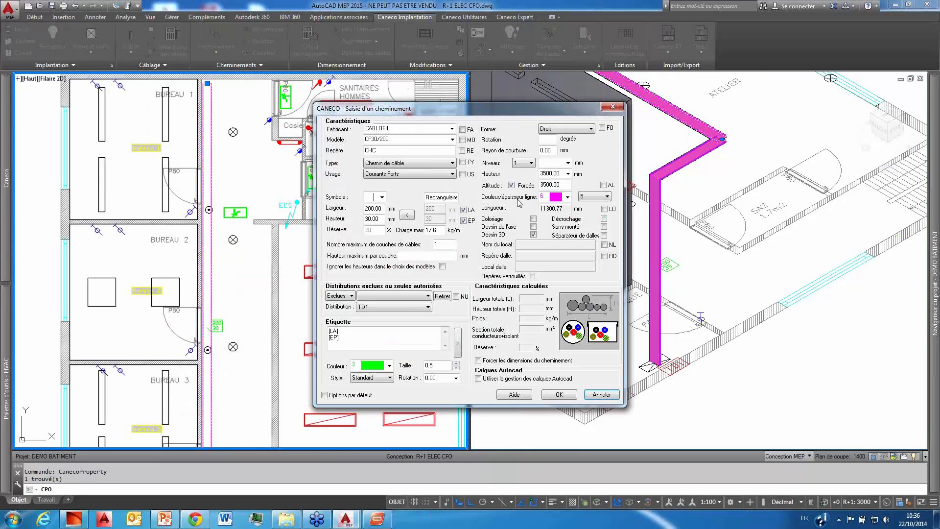
Step: Close the long corridor cable tray's CANECO properties without applying any changes
{"action": "left_click", "coordinate": [601, 394]}
{"action": "scroll", "coordinate": [255, 241], "scroll_direction": "down", "scroll_amount": 4}
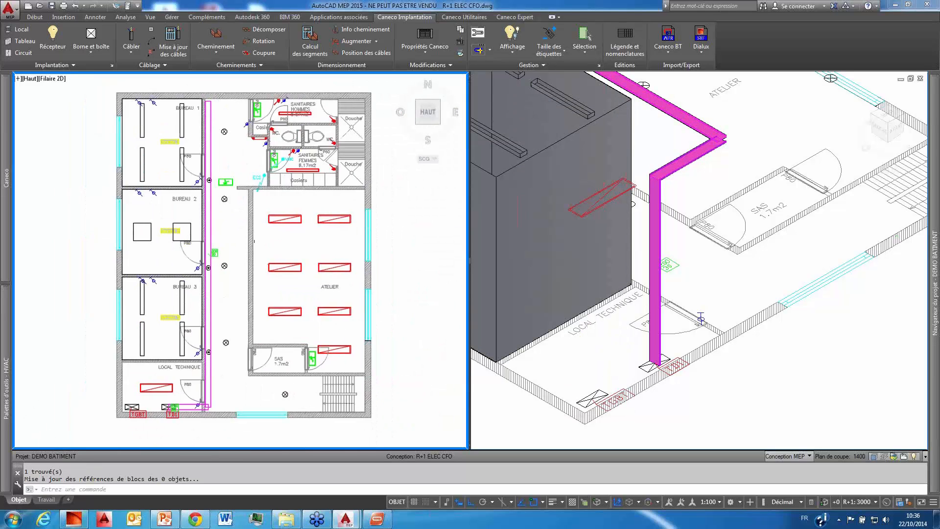
{"action": "scroll", "coordinate": [254, 241], "scroll_direction": "down", "scroll_amount": 2}
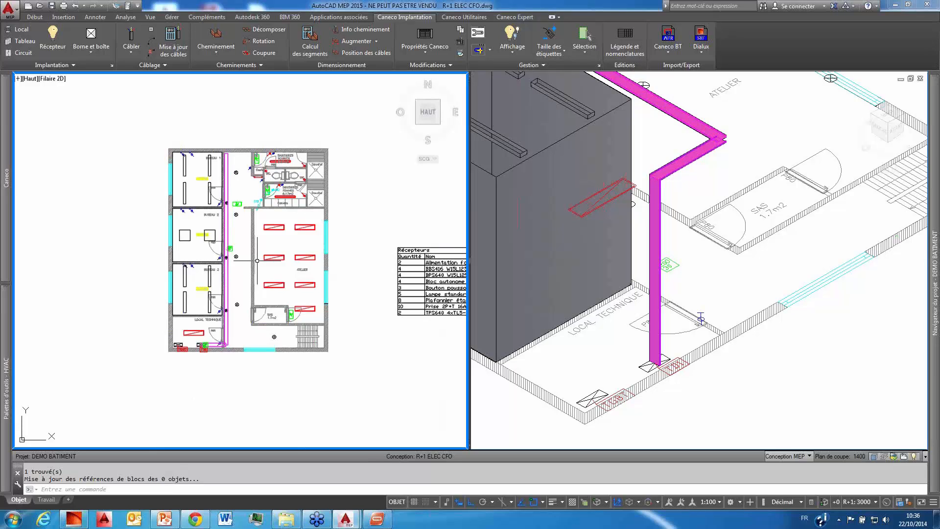
{"action": "scroll", "coordinate": [268, 263], "scroll_direction": "up", "scroll_amount": 4}
{"action": "middle_click_drag", "start_coordinate": [269, 262], "coordinate": [281, 284]}
{"action": "scroll", "coordinate": [299, 245], "scroll_direction": "down", "scroll_amount": 2}
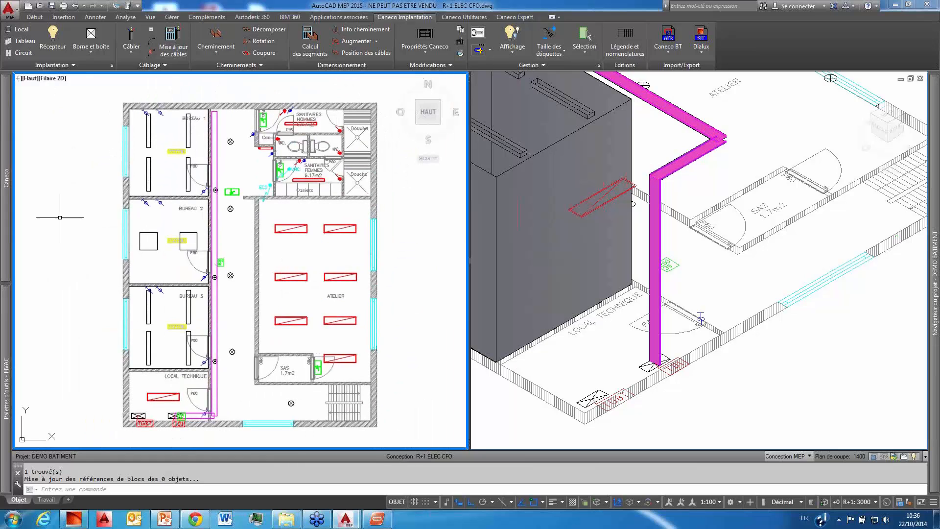
Step: Place two connection terminals (bornes) with the default DERIVBOX2 settings between the luminaire rows in the ATELIER
{"action": "mouse_move", "coordinate": [7, 200]}
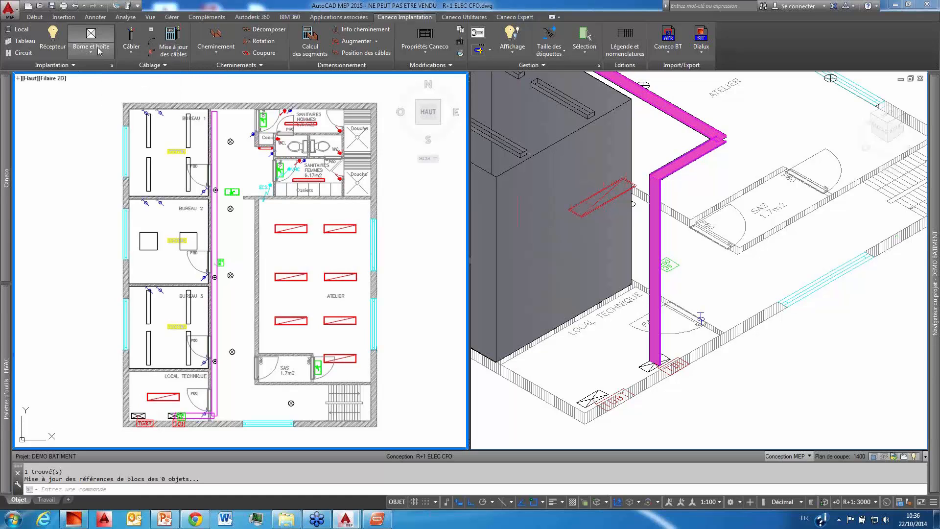
{"action": "left_click", "coordinate": [106, 57]}
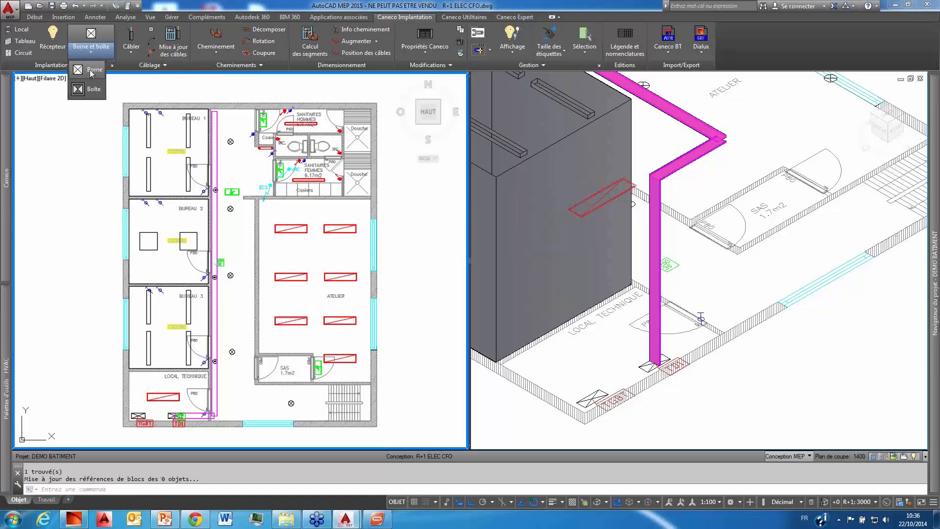
{"action": "left_click", "coordinate": [267, 251]}
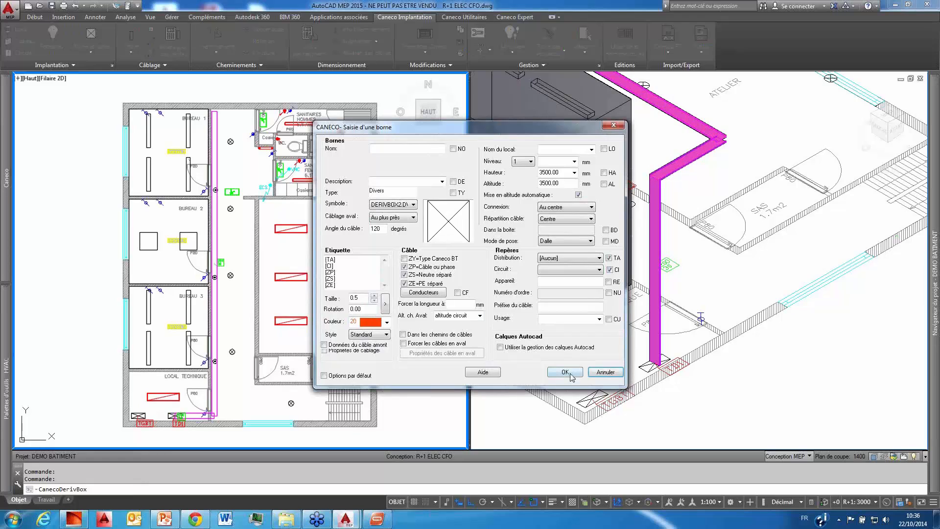
{"action": "left_click", "coordinate": [565, 372]}
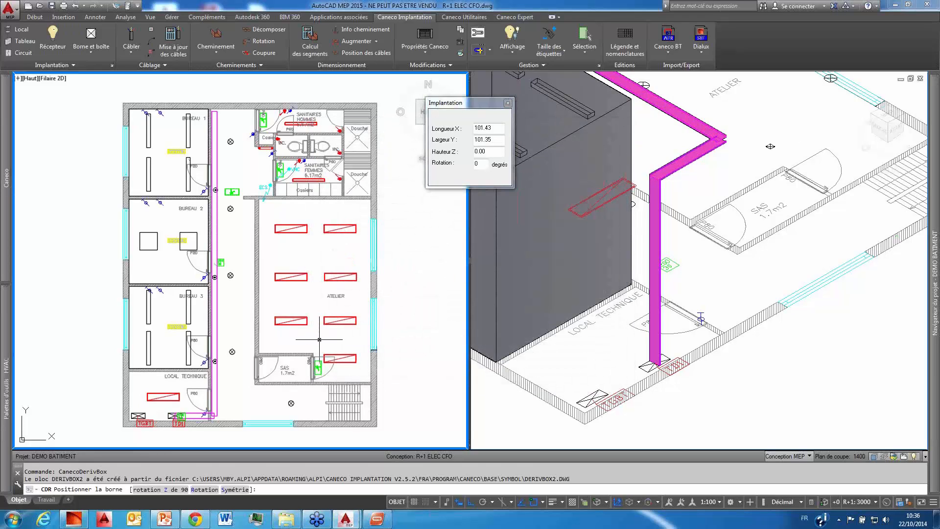
{"action": "left_click", "coordinate": [317, 253]}
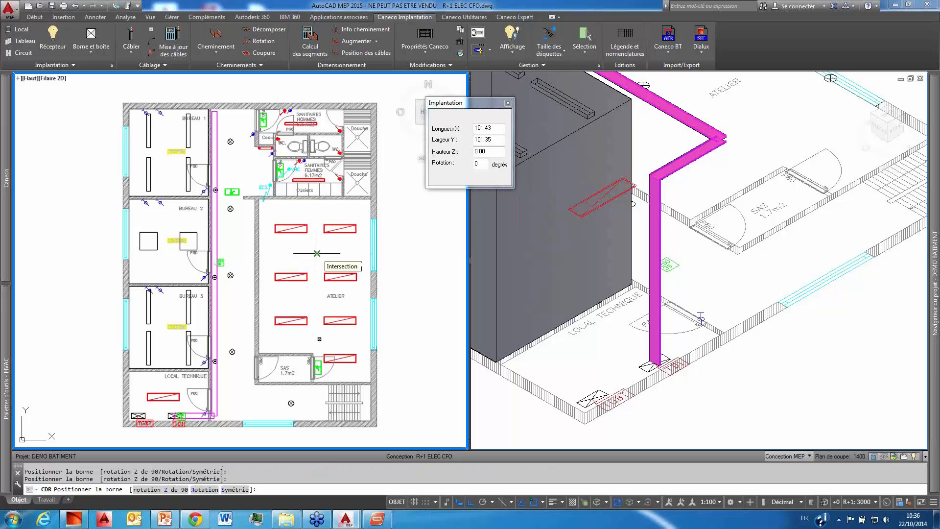
Step: Place one further terminal beside the door in each of BUREAU 1, BUREAU 2 and BUREAU 3, and end the placement
{"action": "scroll", "coordinate": [206, 185], "scroll_direction": "up", "scroll_amount": 3}
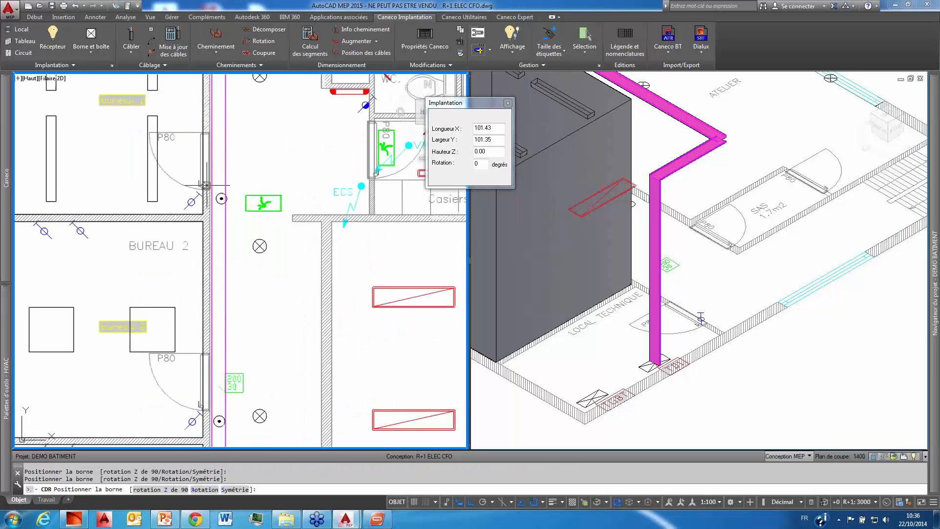
{"action": "middle_click_drag", "start_coordinate": [183, 309], "coordinate": [187, 208]}
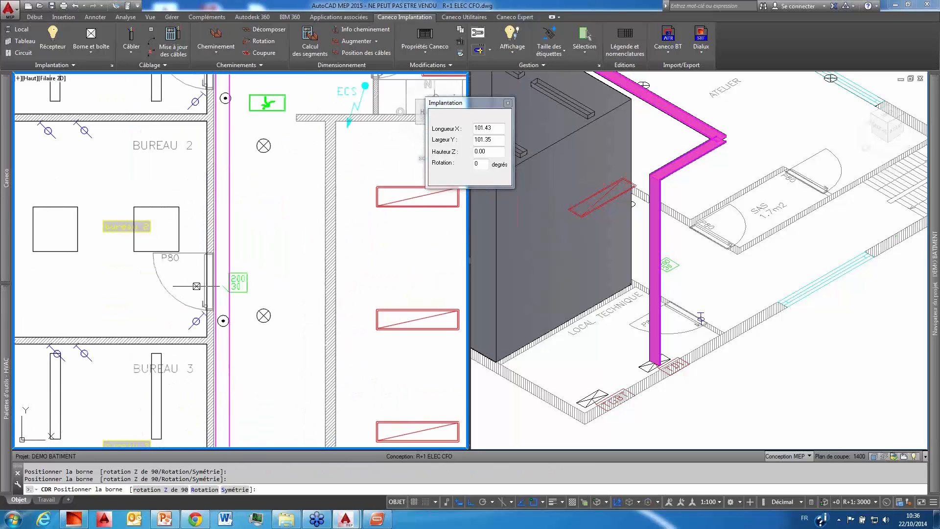
{"action": "left_click", "coordinate": [197, 286]}
{"action": "middle_click_drag", "start_coordinate": [188, 325], "coordinate": [182, 160]}
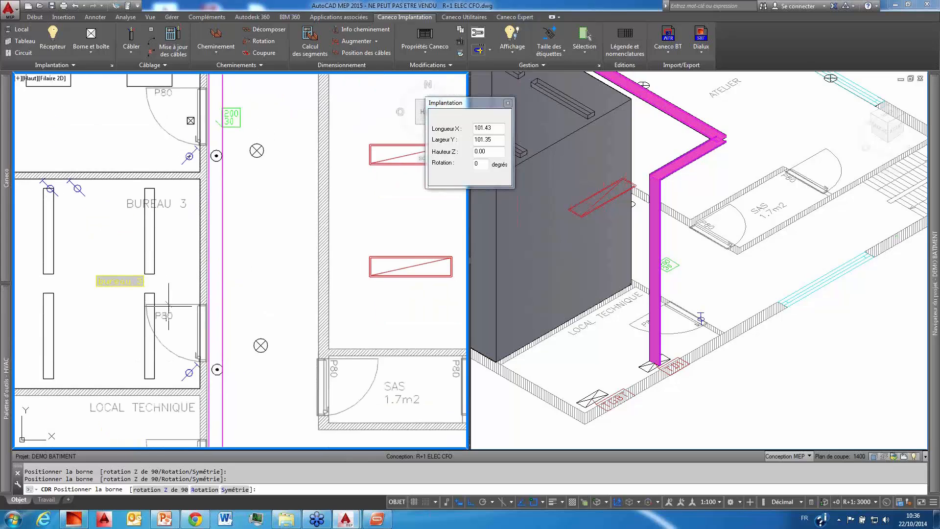
{"action": "left_click", "coordinate": [190, 334]}
{"action": "key", "text": "Escape"}
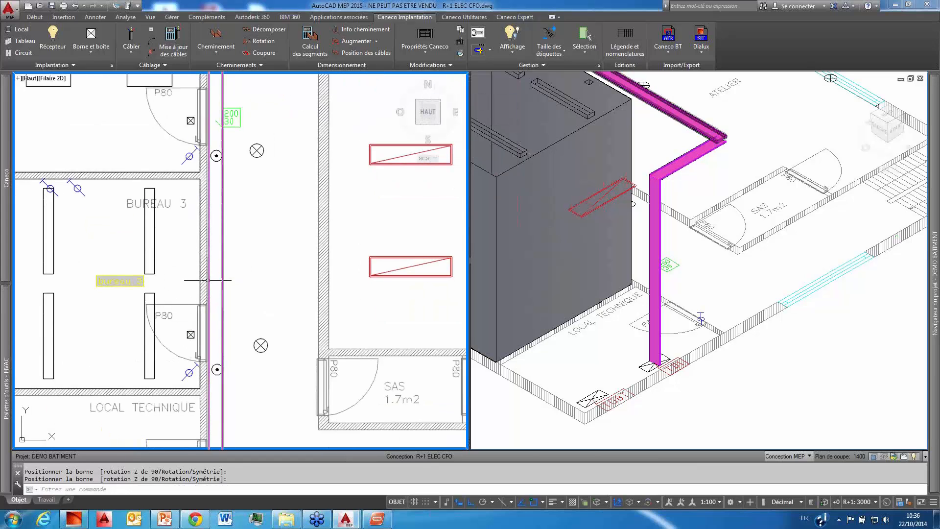
{"action": "scroll", "coordinate": [208, 280], "scroll_direction": "down", "scroll_amount": 5}
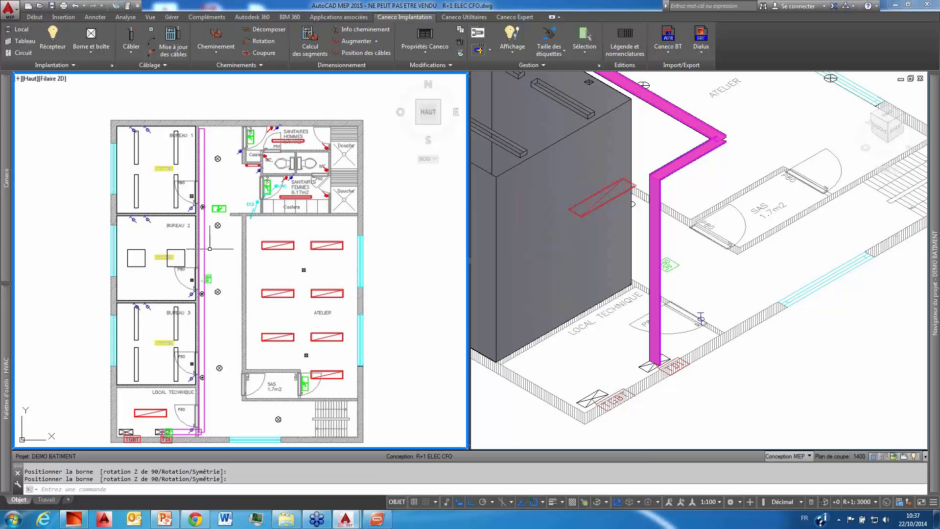
{"action": "scroll", "coordinate": [210, 248], "scroll_direction": "down", "scroll_amount": 4}
{"action": "middle_click_drag", "start_coordinate": [224, 260], "coordinate": [216, 244]}
{"action": "scroll", "coordinate": [216, 244], "scroll_direction": "up", "scroll_amount": 4}
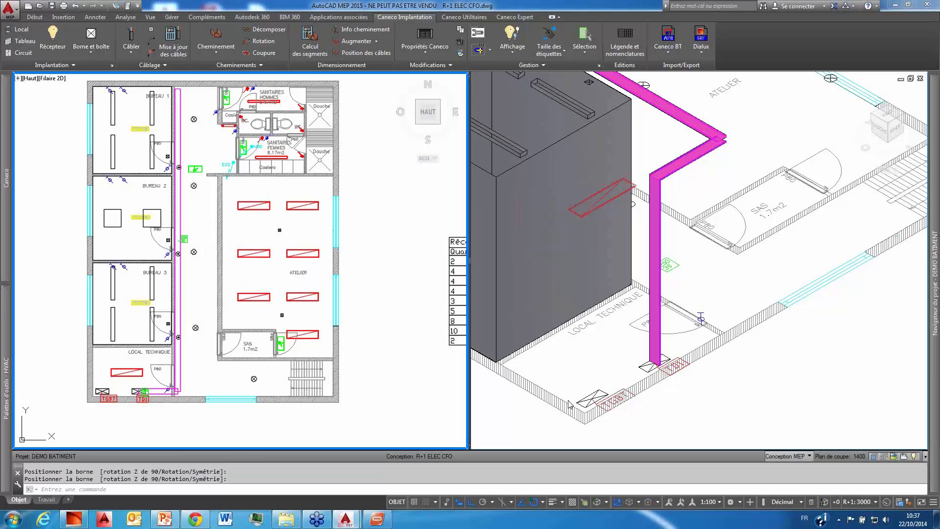
{"action": "left_click", "coordinate": [572, 370]}
{"action": "left_click", "coordinate": [572, 372]}
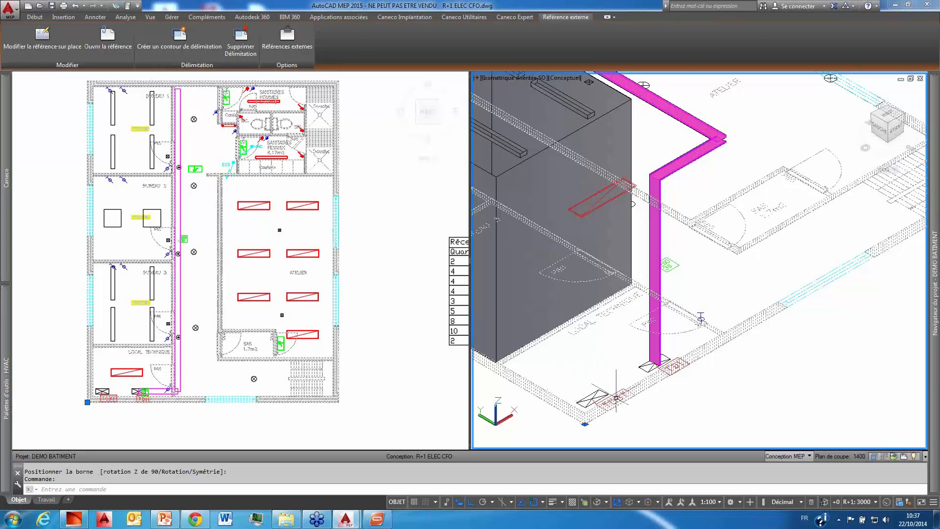
{"action": "mouse_move", "coordinate": [617, 397]}
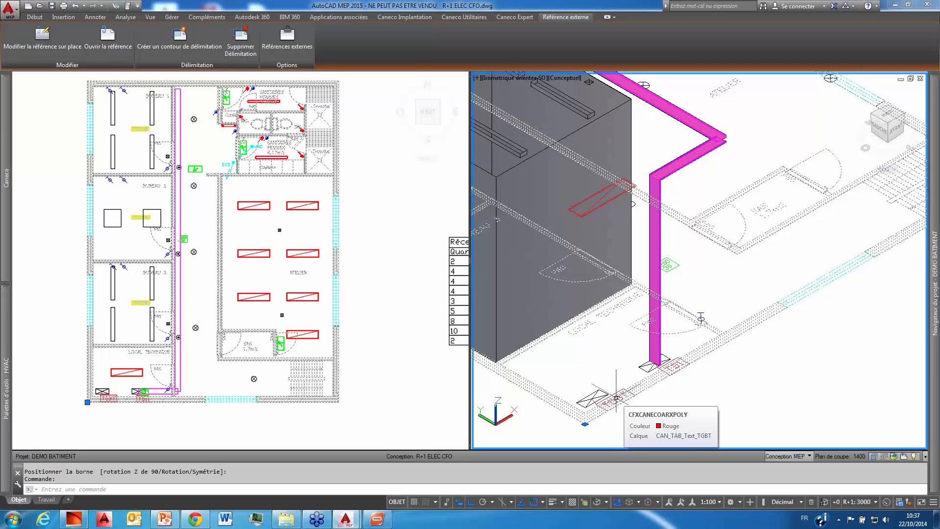
{"action": "key", "text": "Escape"}
{"action": "key", "text": "Escape"}
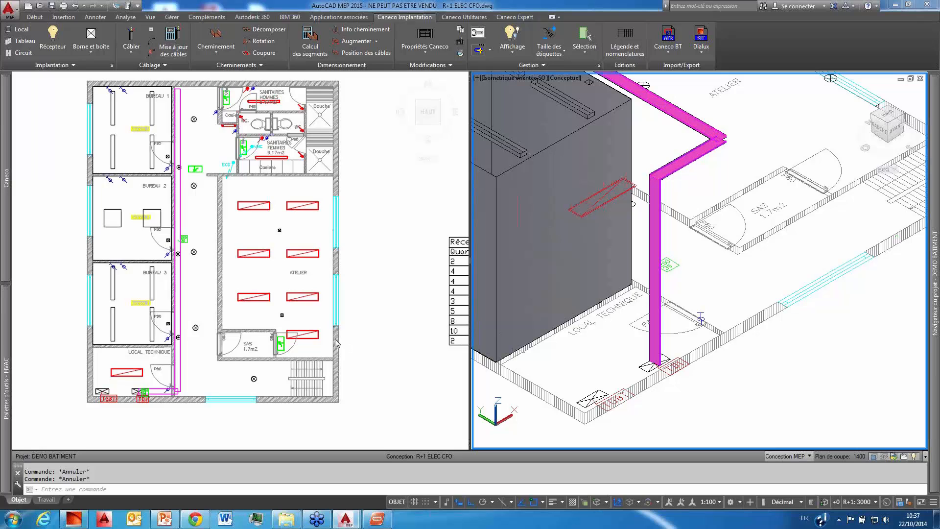
{"action": "left_click", "coordinate": [361, 318]}
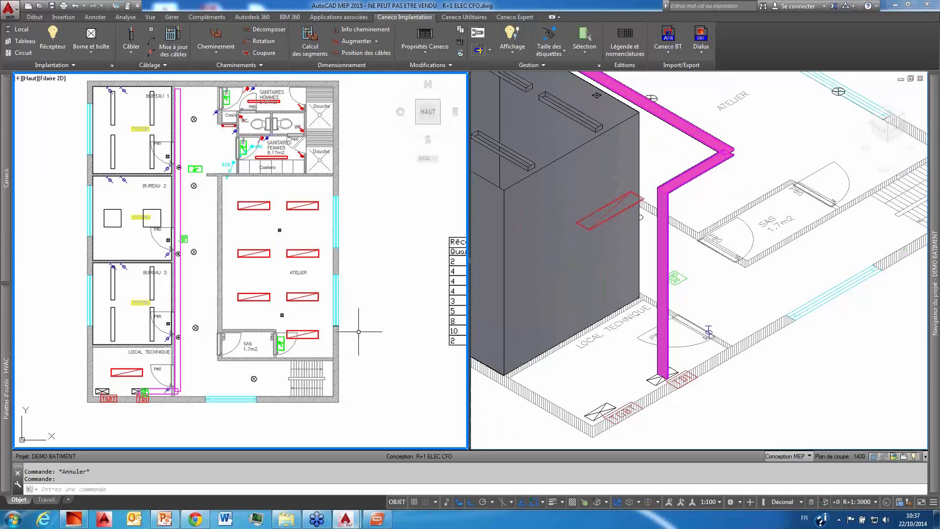
{"action": "middle_click_drag", "start_coordinate": [359, 331], "coordinate": [366, 350]}
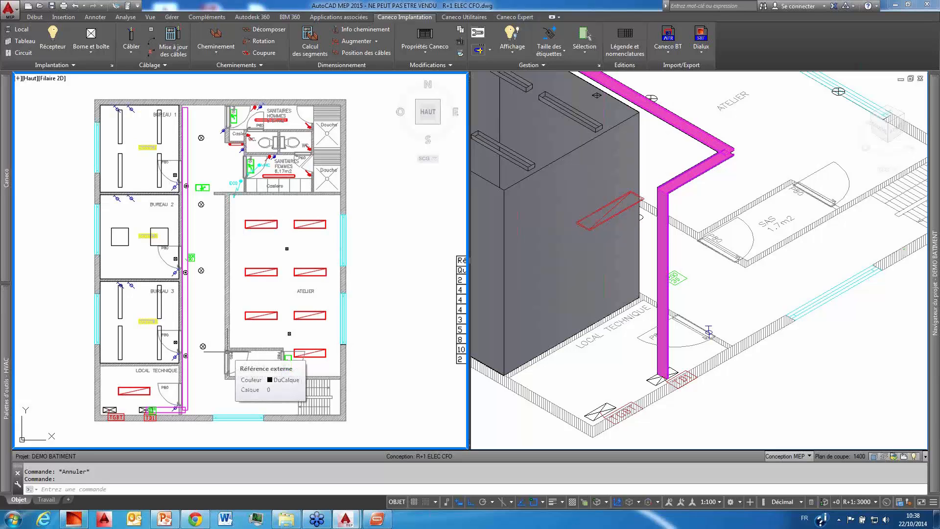
{"action": "middle_click_drag", "start_coordinate": [217, 393], "coordinate": [237, 382]}
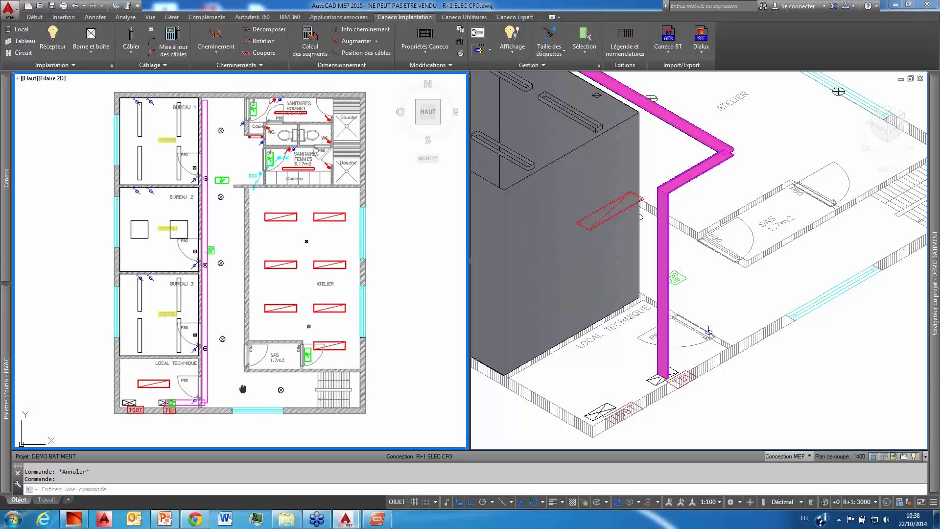
{"action": "middle_click_drag", "start_coordinate": [244, 380], "coordinate": [243, 385]}
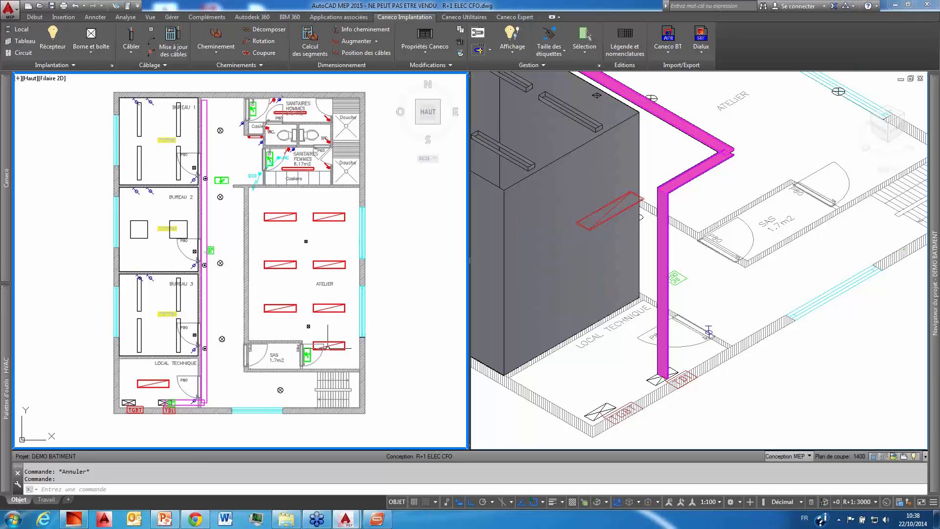
Step: Feed the seven ATELIER luminaires and the two ATELIER terminals together from a single new circuit in distribution TD1
{"action": "left_click", "coordinate": [345, 348]}
{"action": "left_click", "coordinate": [327, 317]}
{"action": "left_click", "coordinate": [293, 310]}
{"action": "left_click", "coordinate": [320, 334]}
{"action": "left_click", "coordinate": [299, 322]}
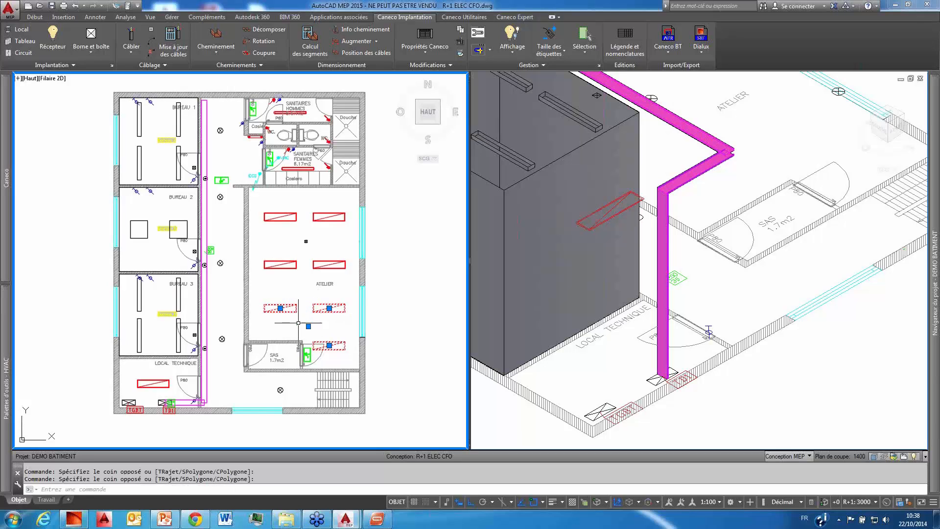
{"action": "left_click", "coordinate": [331, 269]}
{"action": "left_click", "coordinate": [316, 221]}
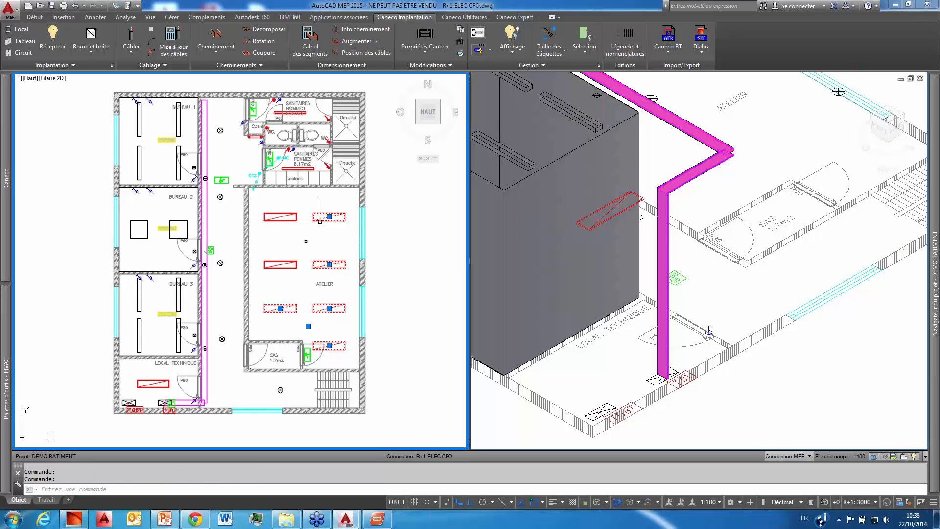
{"action": "left_click", "coordinate": [313, 245]}
{"action": "left_click", "coordinate": [295, 235]}
{"action": "left_click", "coordinate": [291, 274]}
{"action": "left_click", "coordinate": [260, 201]}
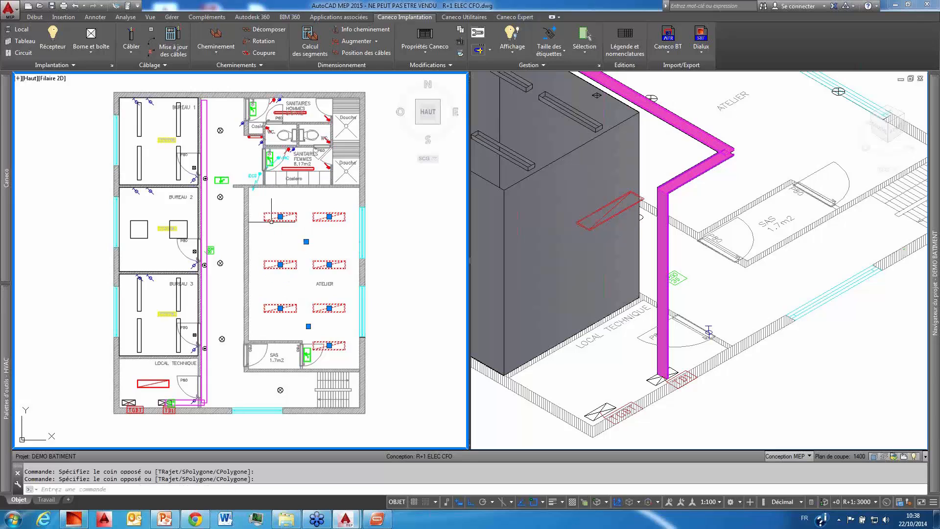
{"action": "right_click", "coordinate": [310, 227]}
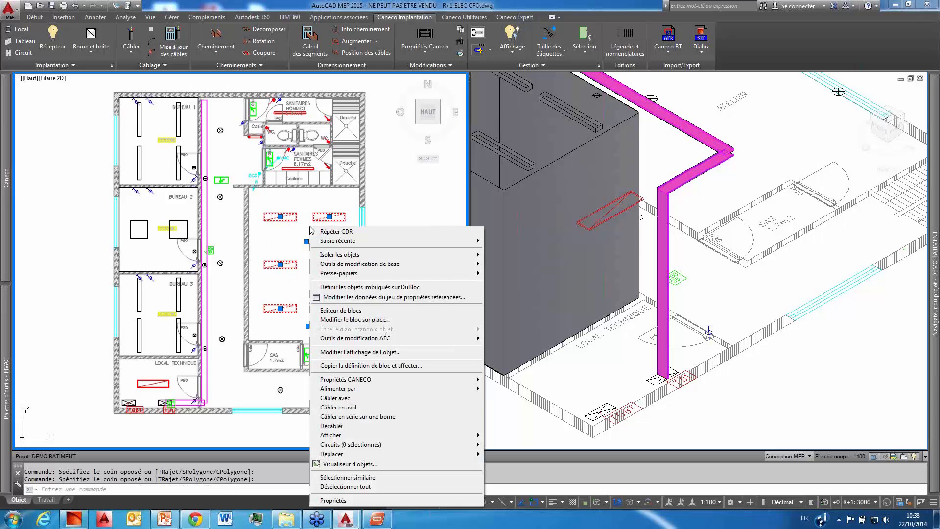
{"action": "mouse_move", "coordinate": [375, 389]}
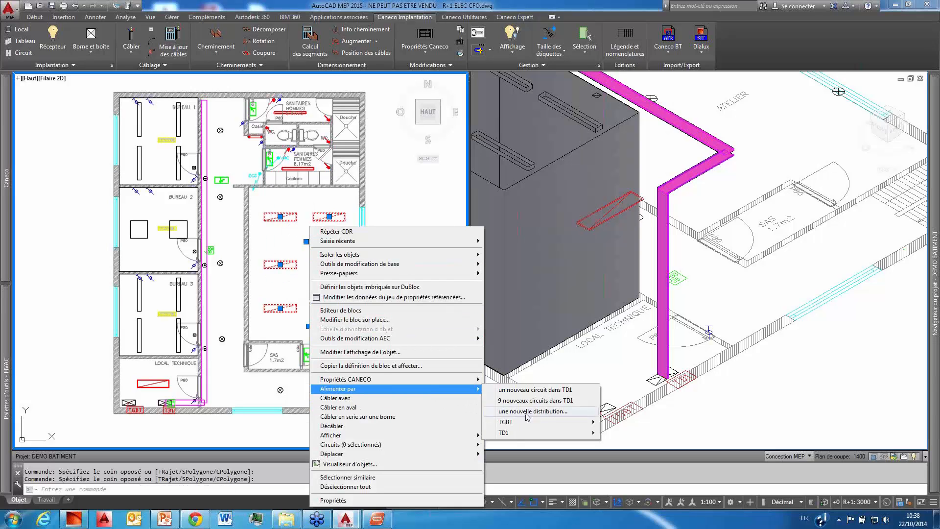
{"action": "mouse_move", "coordinate": [559, 434]}
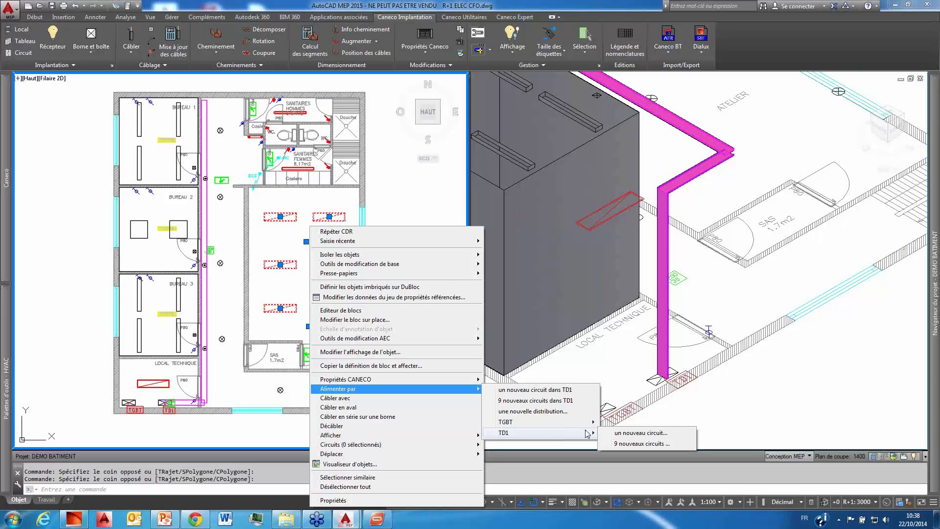
{"action": "left_click", "coordinate": [636, 434]}
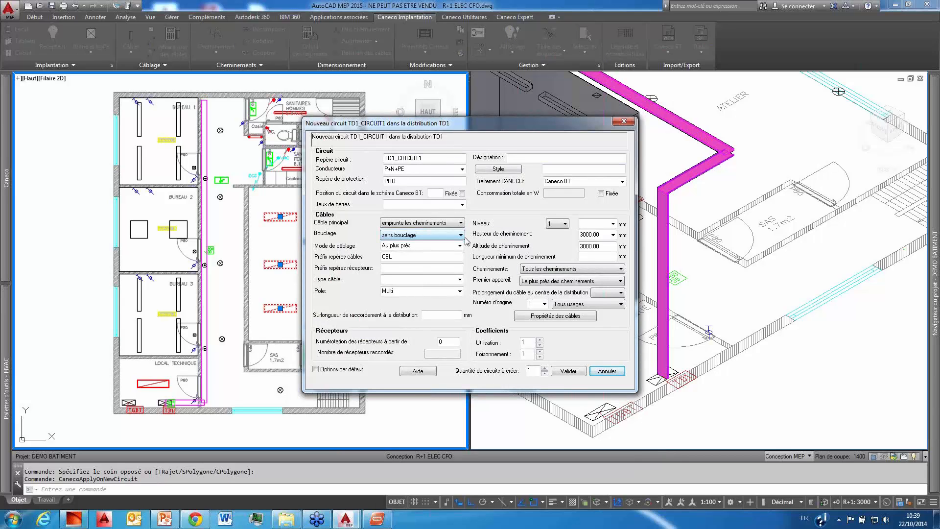
Step: Add busbar TD1_JDB1 with 3P+N content to the new TD1 circuit, set the routing height to hCheminCable, and create the circuit
{"action": "left_click", "coordinate": [420, 158]}
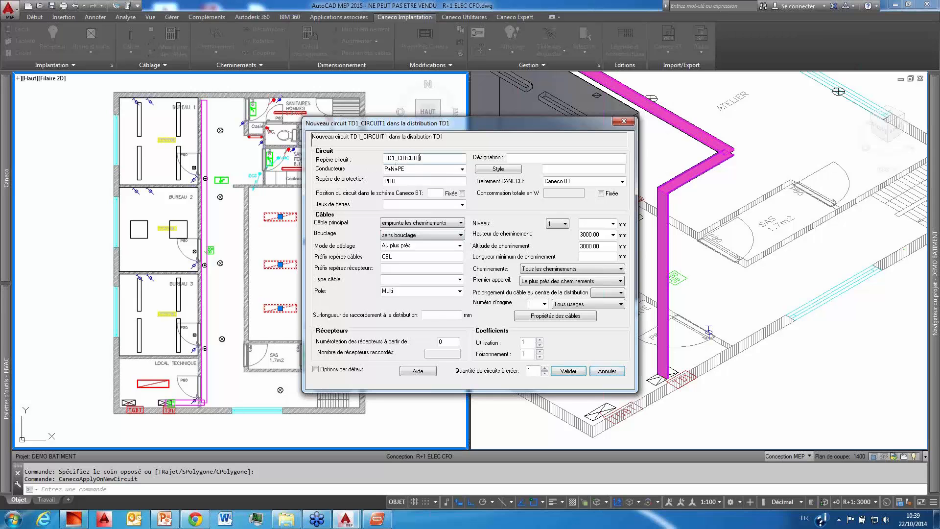
{"action": "left_click", "coordinate": [462, 204]}
{"action": "left_click", "coordinate": [420, 223]}
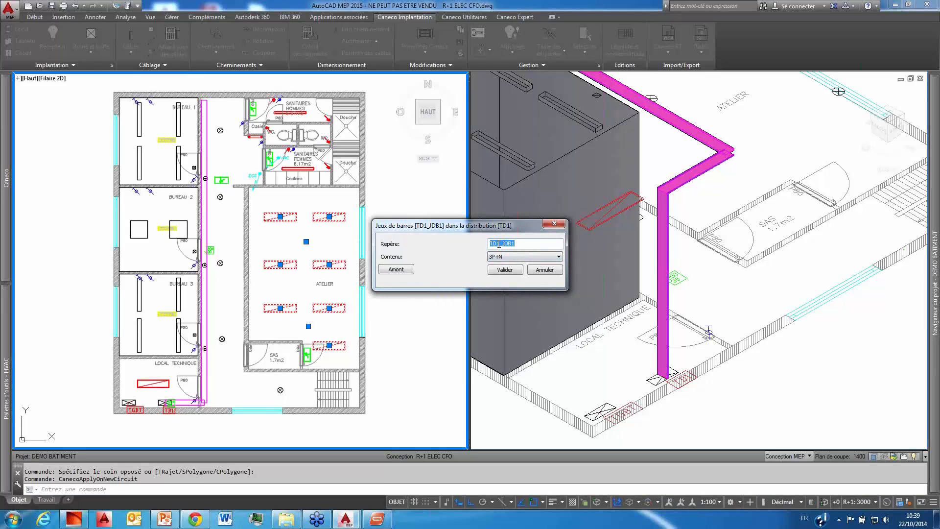
{"action": "left_click", "coordinate": [504, 270]}
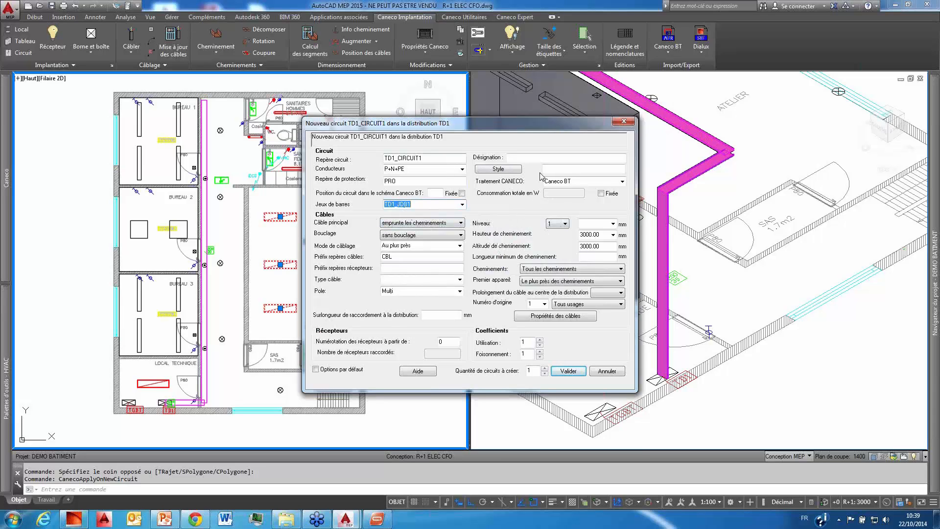
{"action": "left_click", "coordinate": [612, 235]}
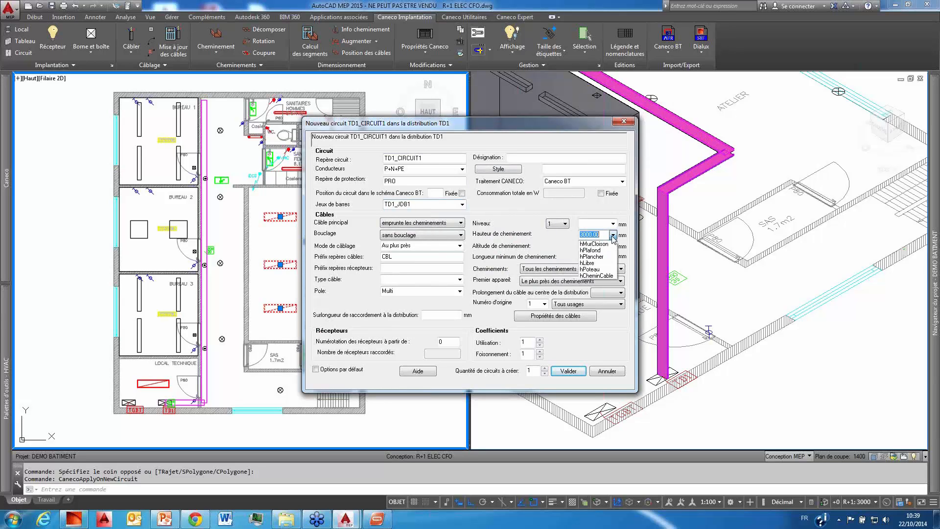
{"action": "left_click", "coordinate": [601, 276]}
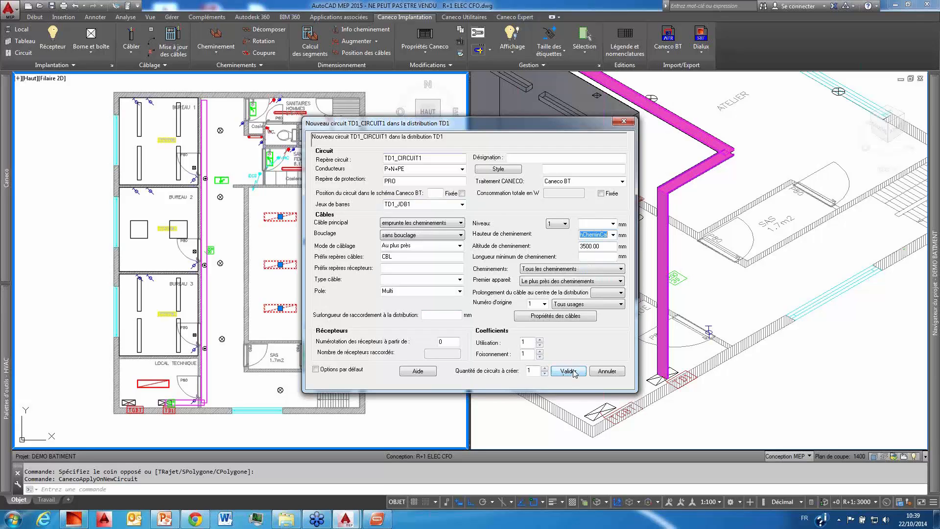
{"action": "left_click", "coordinate": [530, 371]}
{"action": "left_click", "coordinate": [568, 371]}
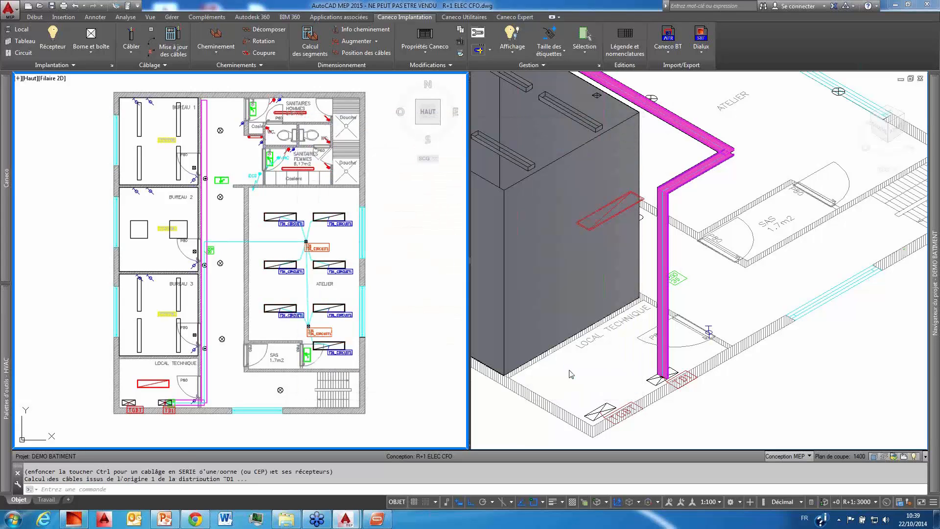
{"action": "scroll", "coordinate": [317, 234], "scroll_direction": "up", "scroll_amount": 4}
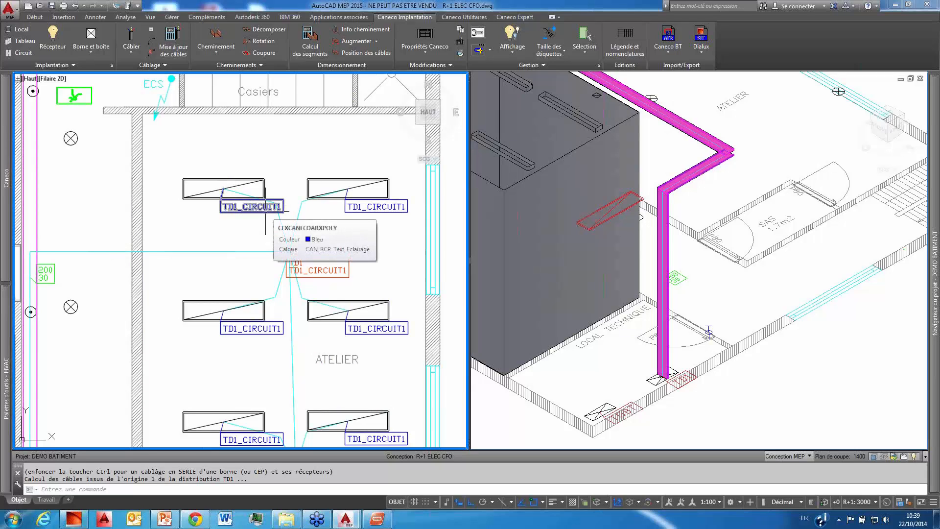
Step: Set the main cable of TD1_CIRCUIT1 to red (colour 1) and keep its properties as the default options
{"action": "left_click", "coordinate": [818, 207]}
{"action": "scroll", "coordinate": [694, 221], "scroll_direction": "down", "scroll_amount": 4}
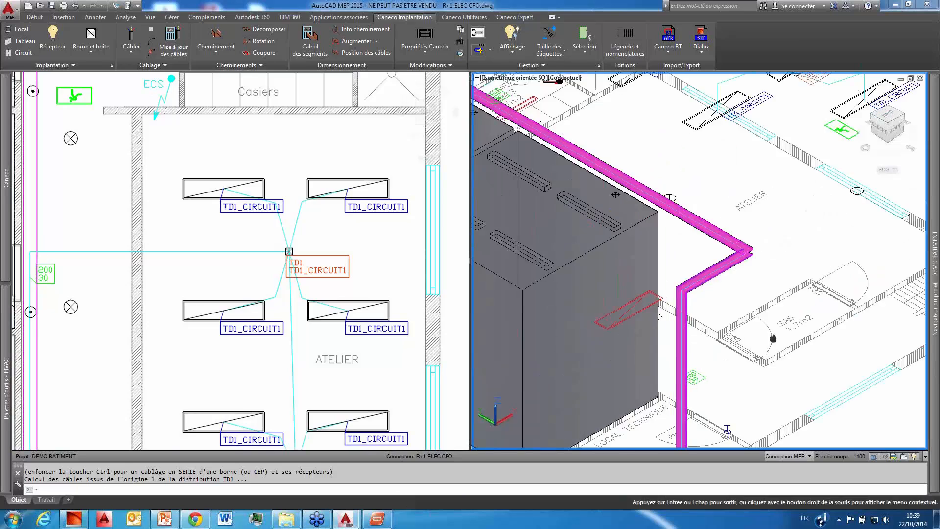
{"action": "left_click", "coordinate": [105, 262]}
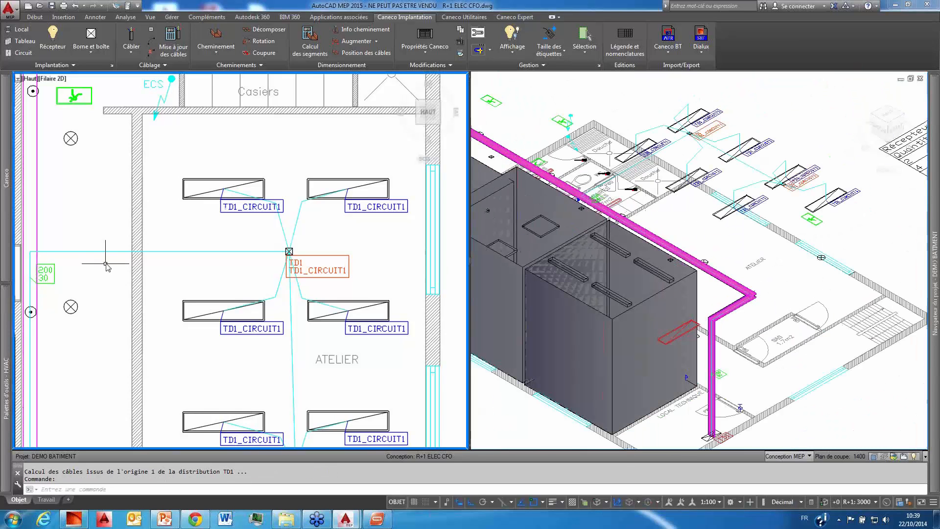
{"action": "left_click", "coordinate": [109, 250]}
{"action": "left_click", "coordinate": [109, 251]}
{"action": "right_click", "coordinate": [107, 253]}
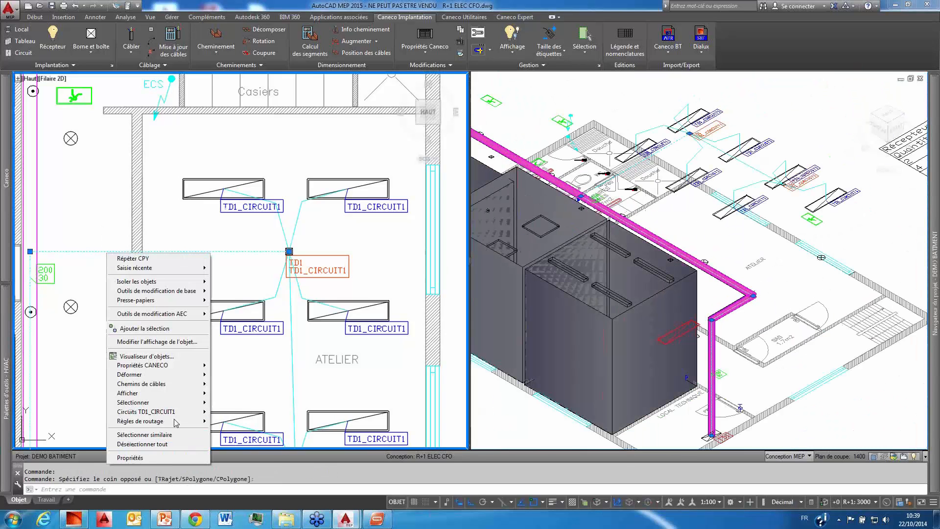
{"action": "mouse_move", "coordinate": [172, 367]}
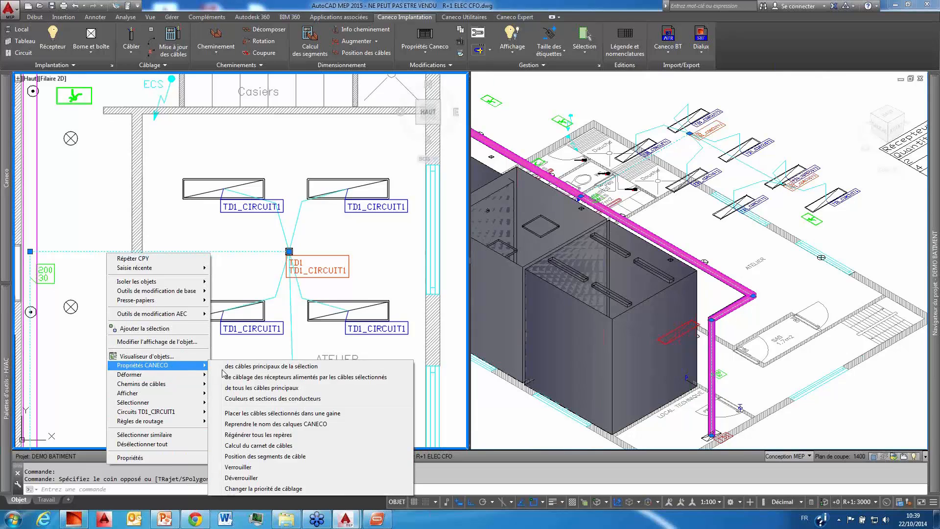
{"action": "left_click", "coordinate": [255, 366]}
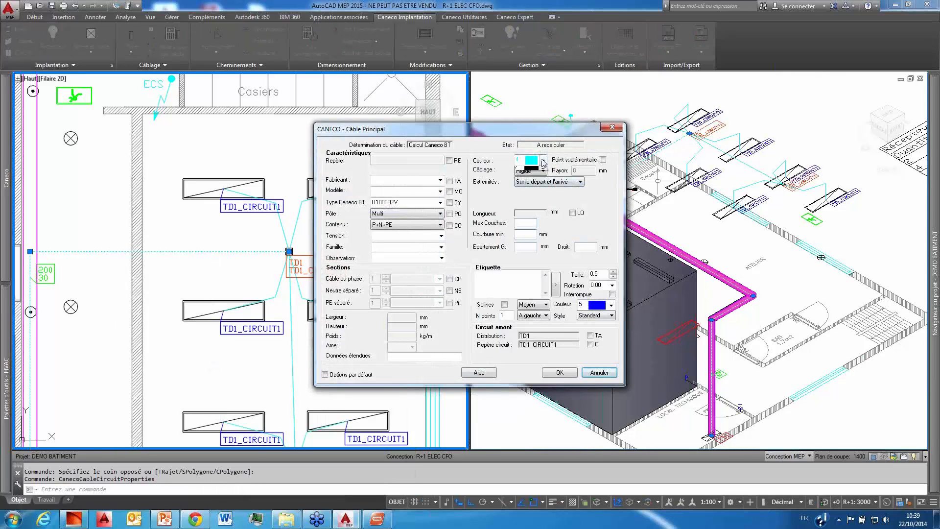
{"action": "left_click", "coordinate": [542, 160]}
{"action": "left_click", "coordinate": [543, 171]}
{"action": "left_click", "coordinate": [531, 172]}
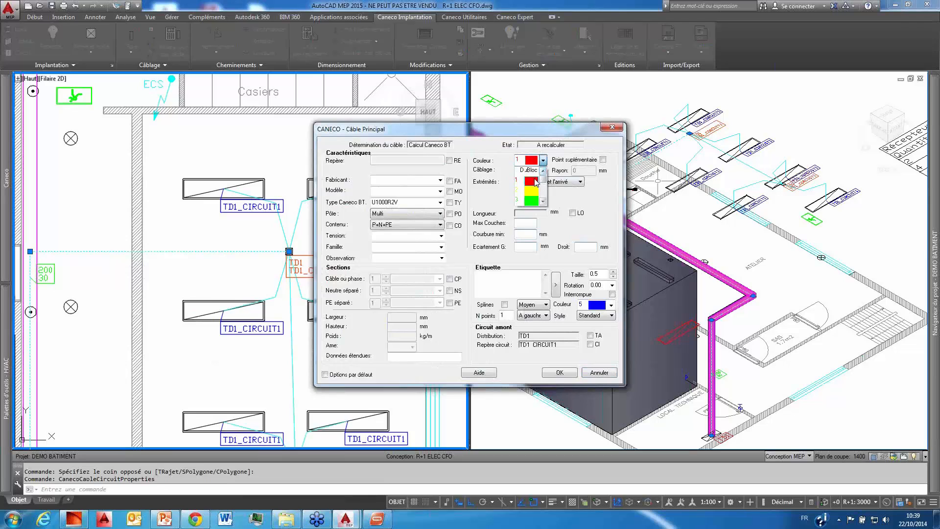
{"action": "left_click", "coordinate": [325, 374]}
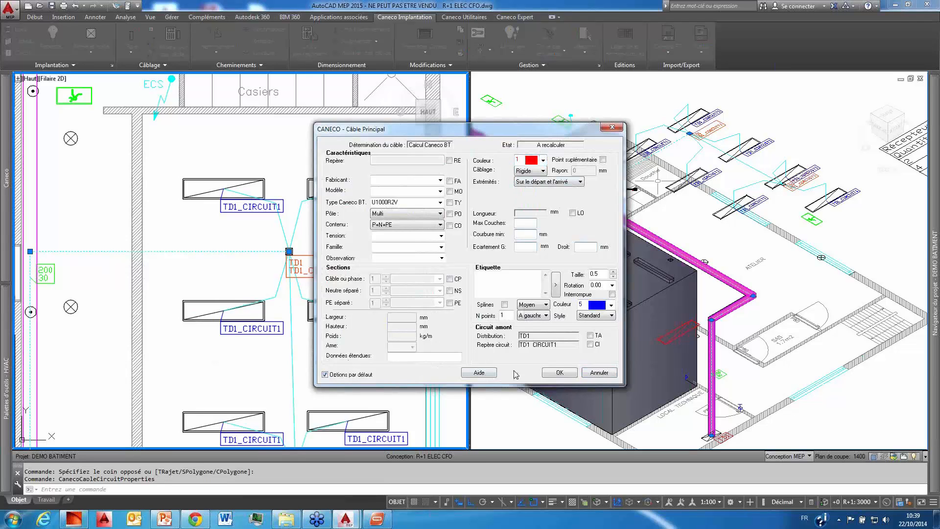
{"action": "left_click", "coordinate": [551, 374]}
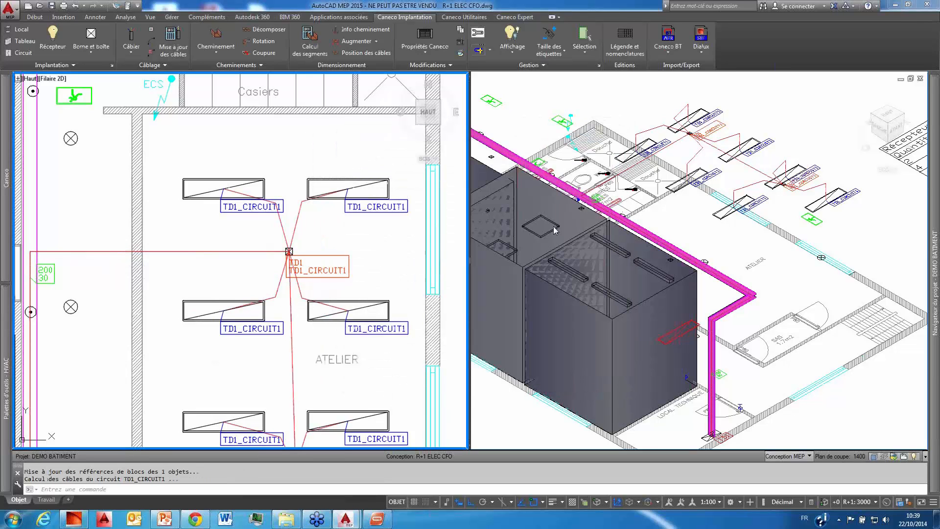
Step: Examine the TD1_CIRCUIT1 cabling in the isometric view and follow the plan from the ATELIER to BUREAU 1
{"action": "left_click", "coordinate": [778, 264]}
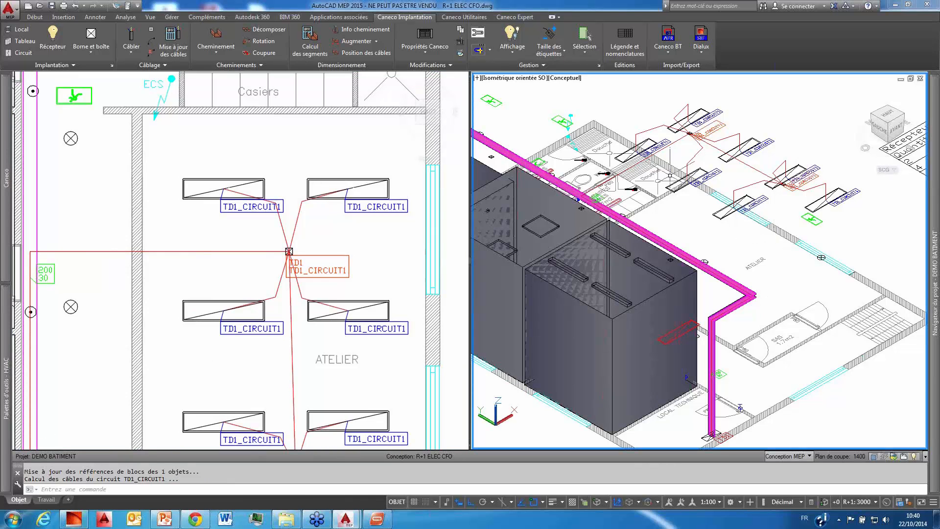
{"action": "scroll", "coordinate": [670, 176], "scroll_direction": "up", "scroll_amount": 3}
{"action": "scroll", "coordinate": [660, 172], "scroll_direction": "down", "scroll_amount": 2}
{"action": "left_click", "coordinate": [264, 224]}
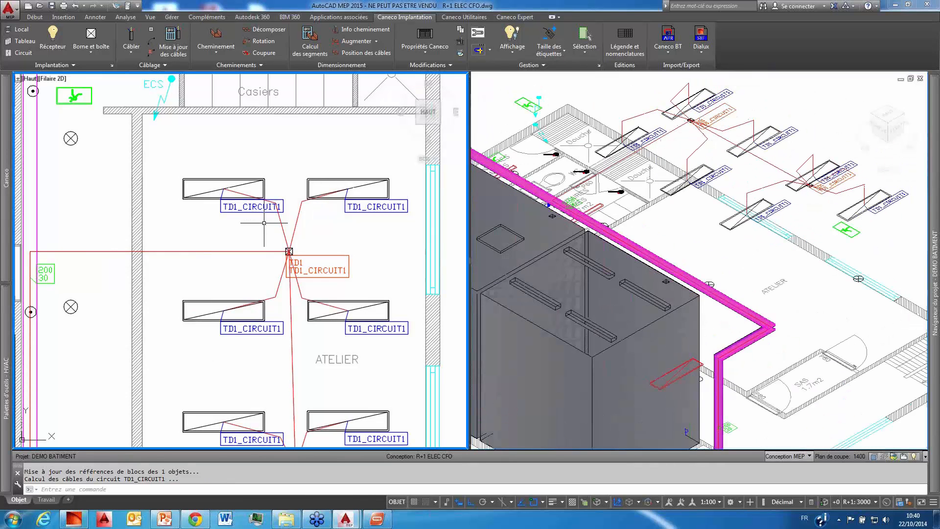
{"action": "scroll", "coordinate": [272, 239], "scroll_direction": "down", "scroll_amount": 6}
{"action": "scroll", "coordinate": [274, 254], "scroll_direction": "up", "scroll_amount": 4}
{"action": "middle_click_drag", "start_coordinate": [271, 265], "coordinate": [301, 254]}
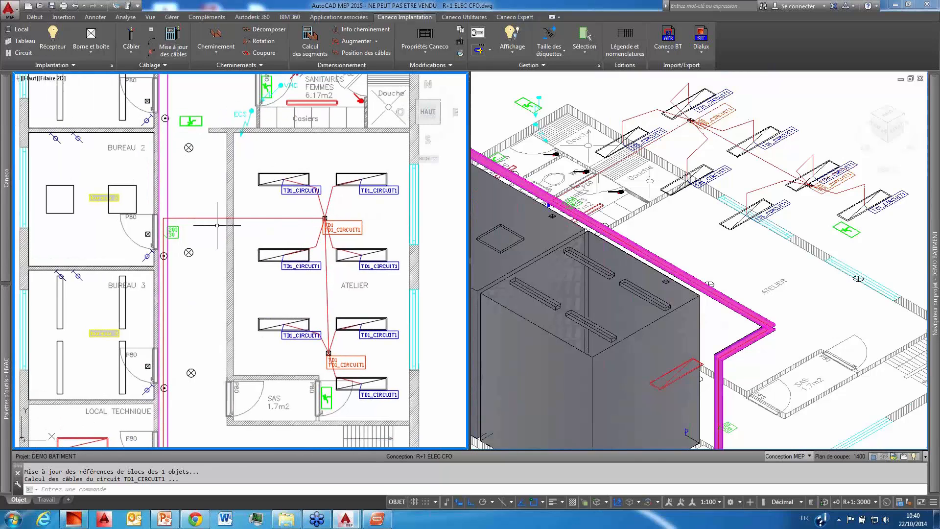
{"action": "scroll", "coordinate": [218, 183], "scroll_direction": "down", "scroll_amount": 2}
{"action": "middle_click_drag", "start_coordinate": [187, 127], "coordinate": [245, 206]}
{"action": "scroll", "coordinate": [245, 205], "scroll_direction": "up", "scroll_amount": 4}
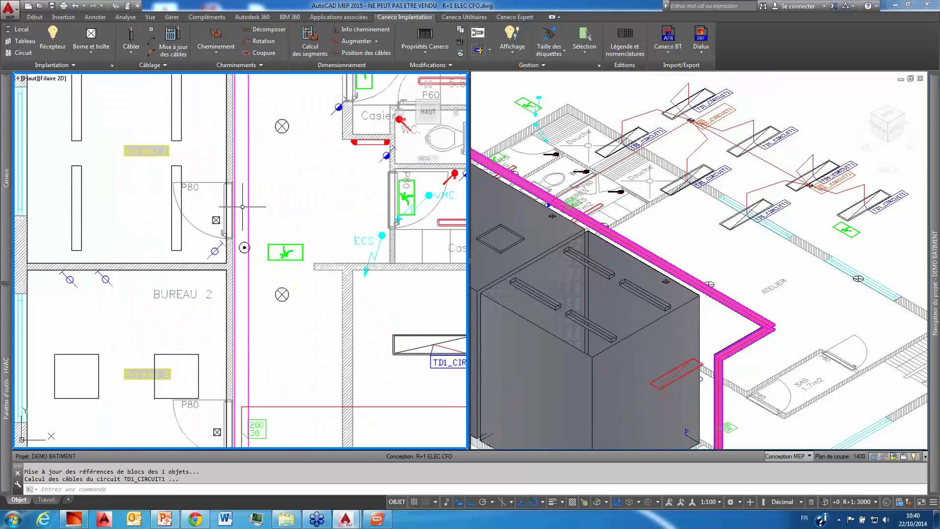
{"action": "middle_click_drag", "start_coordinate": [268, 248], "coordinate": [293, 278]}
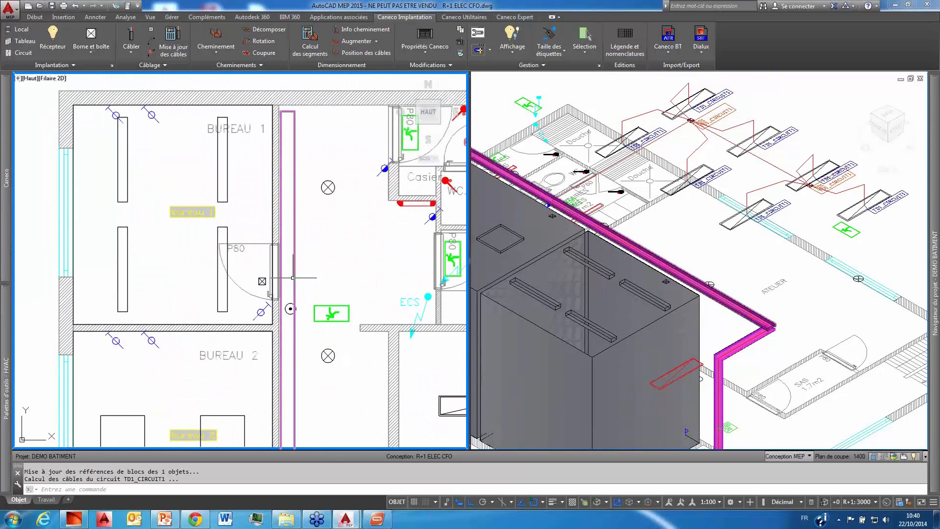
{"action": "left_click", "coordinate": [262, 281]}
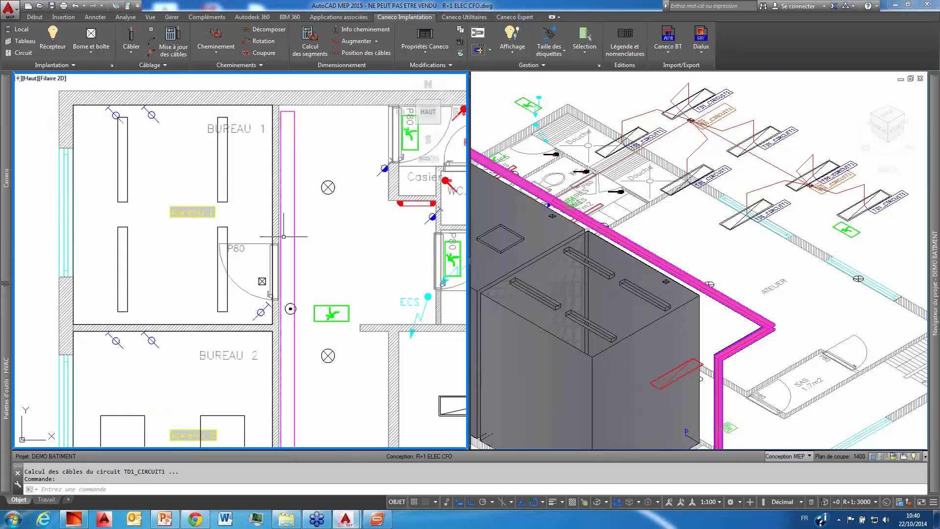
{"action": "key", "text": "Escape"}
{"action": "scroll", "coordinate": [304, 244], "scroll_direction": "down", "scroll_amount": 2}
{"action": "middle_click_drag", "start_coordinate": [304, 247], "coordinate": [232, 213]}
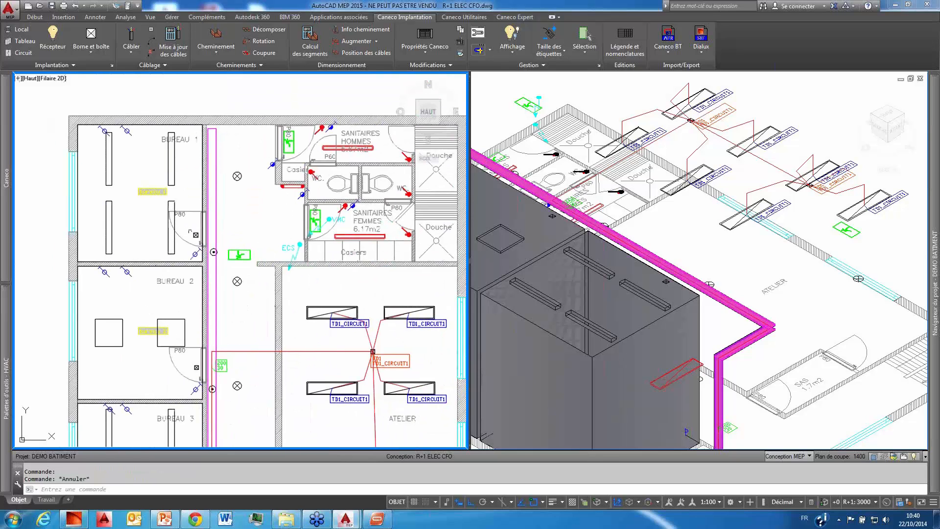
Step: Feed the four BUREAU 1 luminaires and the terminal by the door from the empty circuit TD1_CIRCUIT2 of distribution TD1
{"action": "left_click", "coordinate": [171, 229]}
{"action": "left_click", "coordinate": [111, 201]}
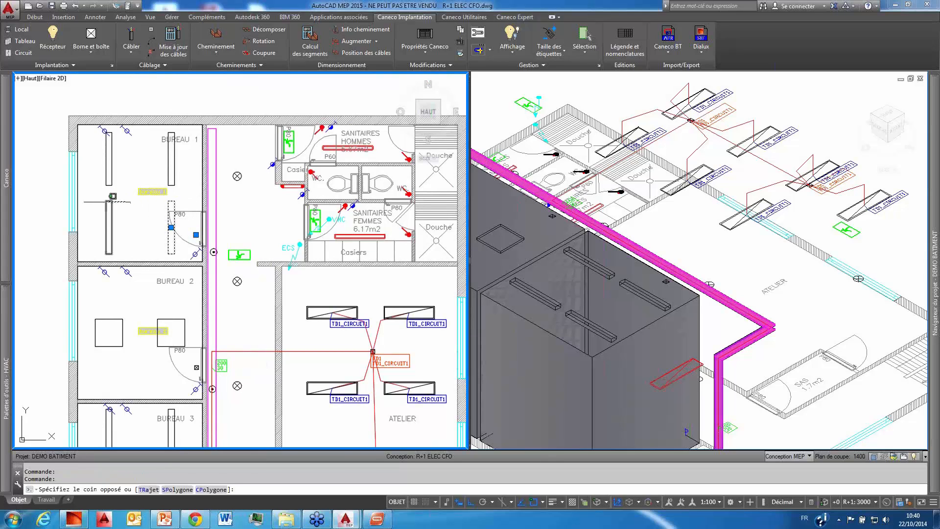
{"action": "left_click", "coordinate": [107, 201]}
{"action": "left_click", "coordinate": [109, 157]}
{"action": "left_click", "coordinate": [107, 157]}
{"action": "left_click", "coordinate": [107, 157]}
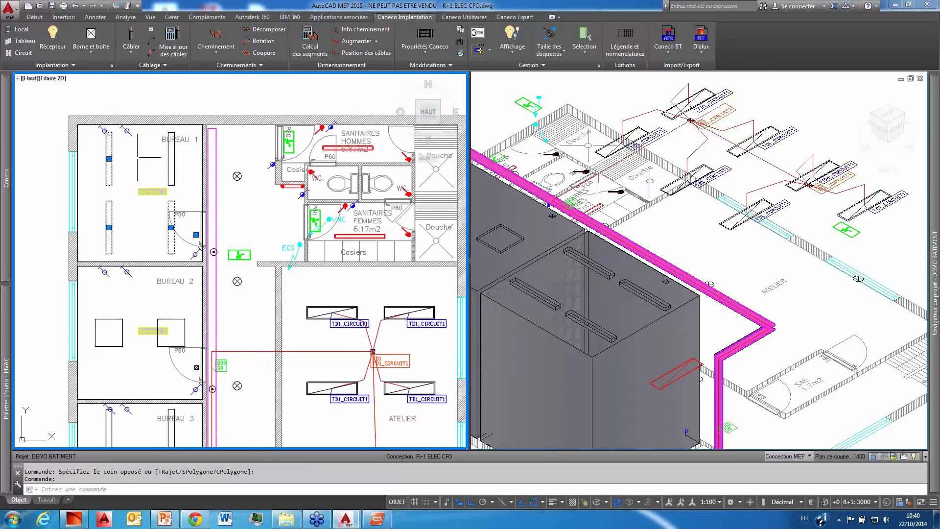
{"action": "left_click", "coordinate": [167, 152]}
{"action": "left_click", "coordinate": [167, 152]}
{"action": "left_click", "coordinate": [168, 152]}
{"action": "right_click", "coordinate": [161, 162]}
{"action": "mouse_move", "coordinate": [231, 326]}
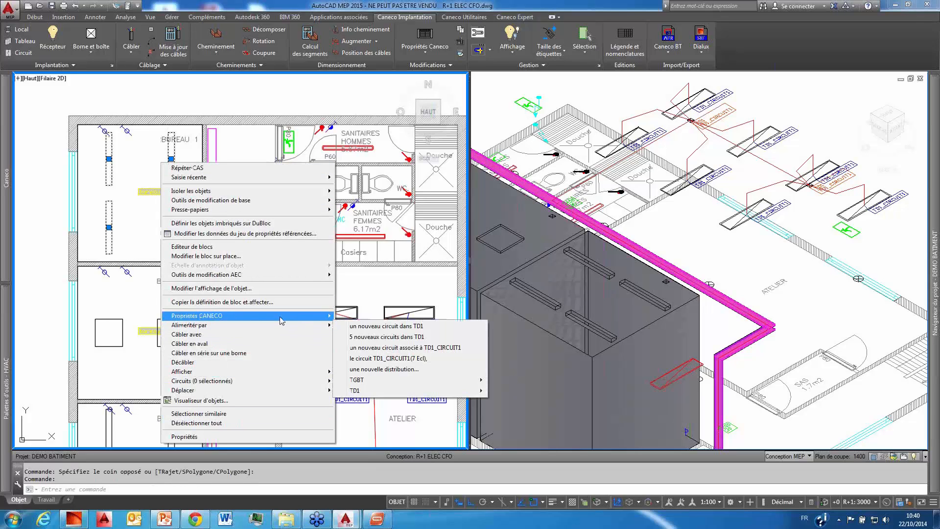
{"action": "mouse_move", "coordinate": [414, 390]}
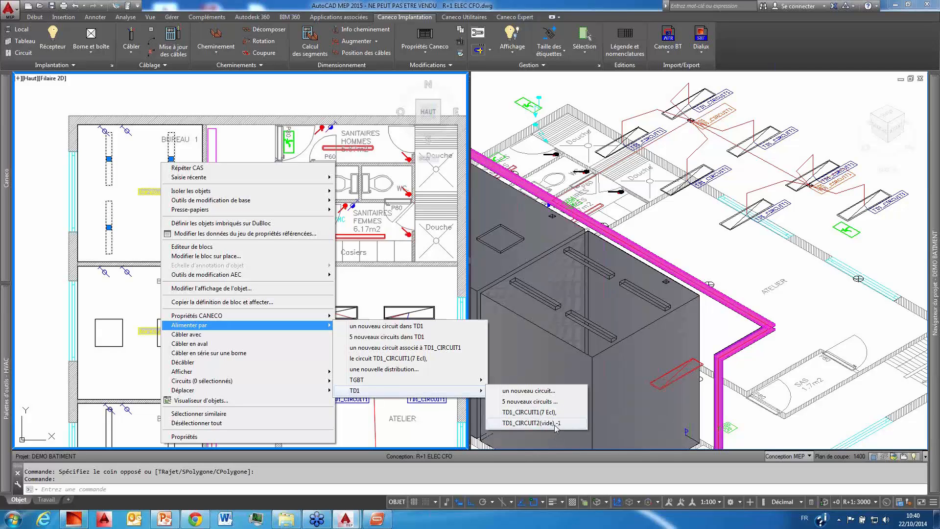
{"action": "left_click", "coordinate": [531, 422]}
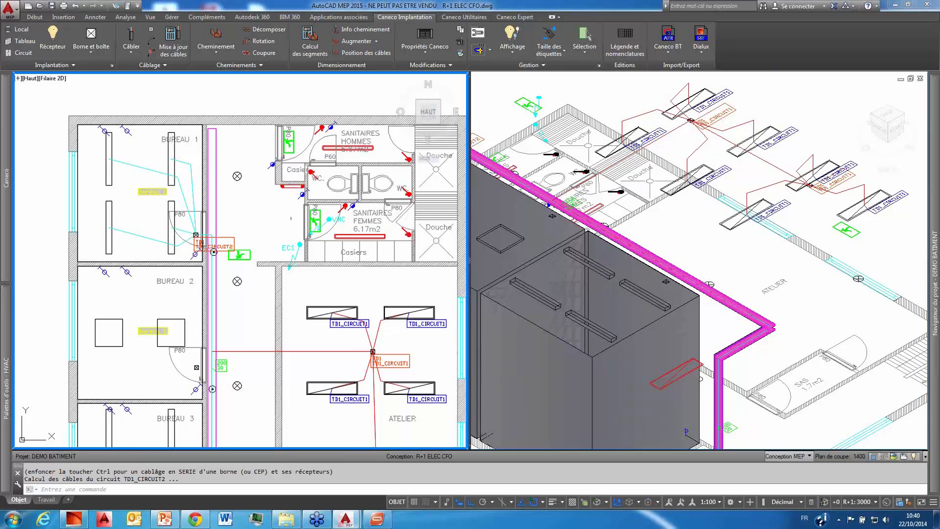
Step: Change the BUREAU 1 luminaires' wiring order to a loop: lower one by the door, lower window-side, upper window-side, upper corridor-side
{"action": "scroll", "coordinate": [214, 244], "scroll_direction": "up", "scroll_amount": 1}
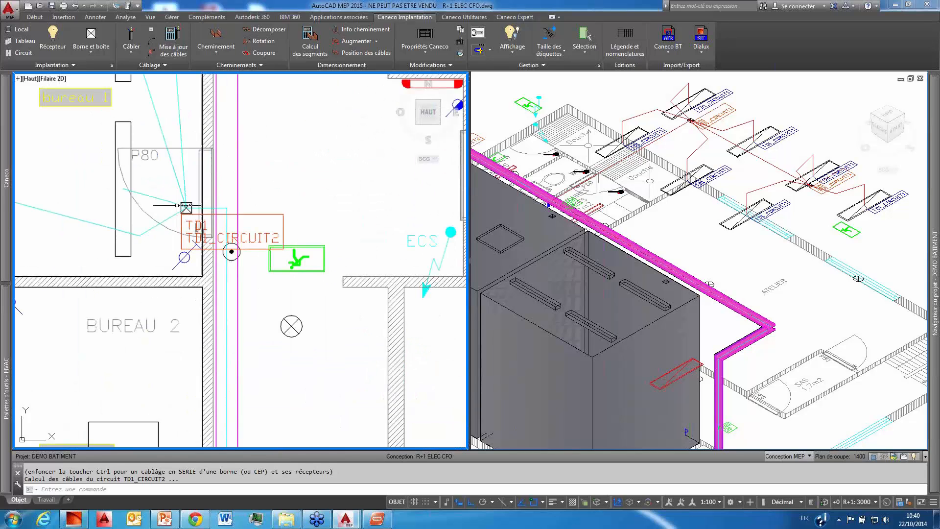
{"action": "scroll", "coordinate": [300, 313], "scroll_direction": "up", "scroll_amount": 2}
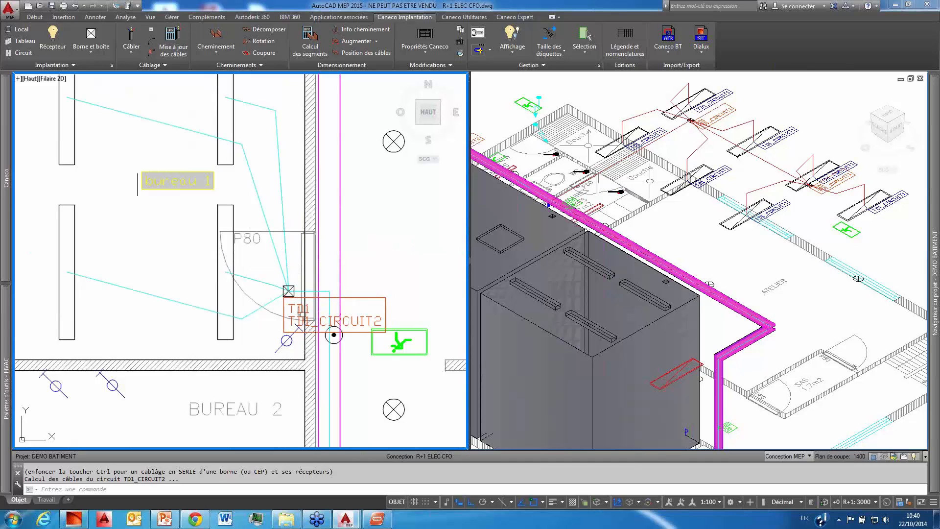
{"action": "scroll", "coordinate": [186, 216], "scroll_direction": "down", "scroll_amount": 2}
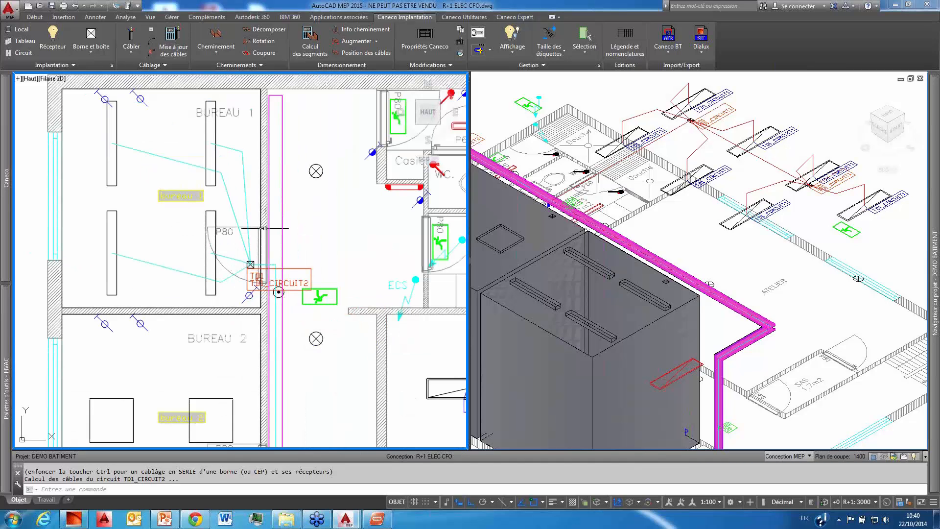
{"action": "middle_click_drag", "start_coordinate": [228, 227], "coordinate": [247, 234]}
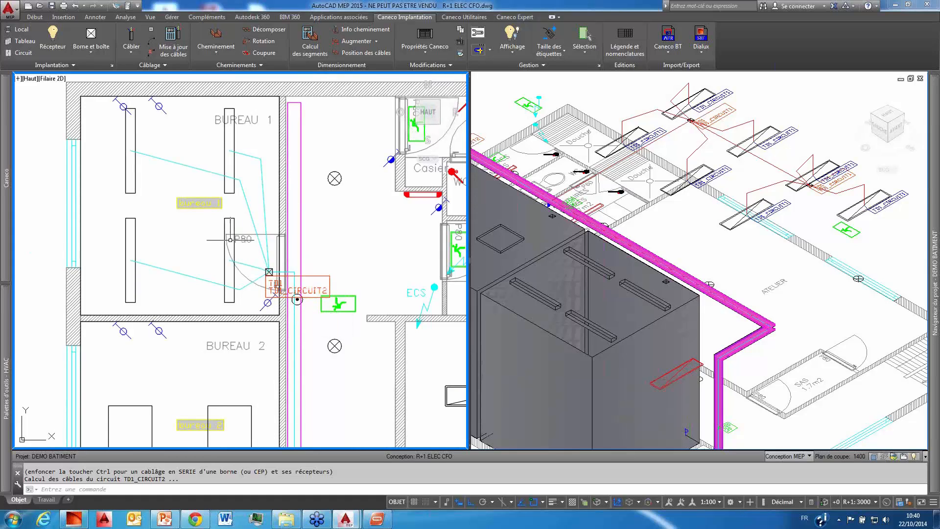
{"action": "mouse_move", "coordinate": [11, 245]}
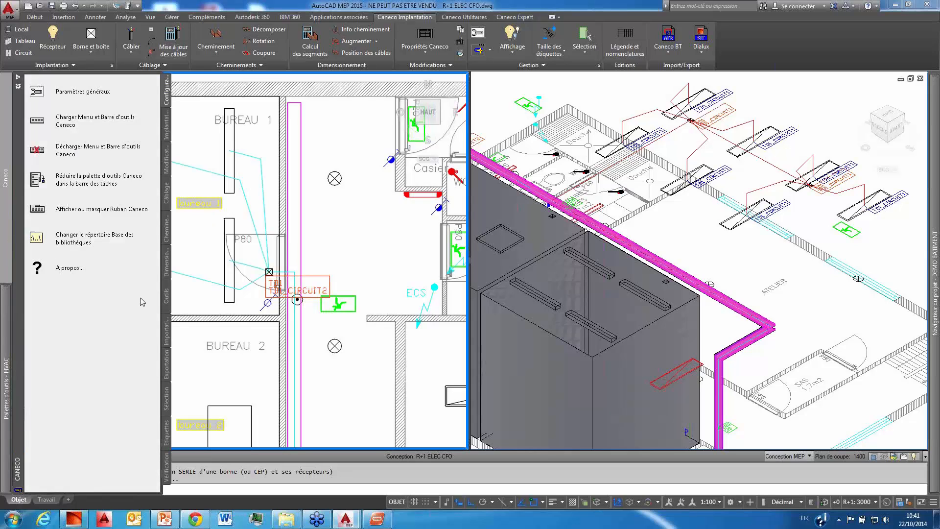
{"action": "left_click", "coordinate": [167, 192]}
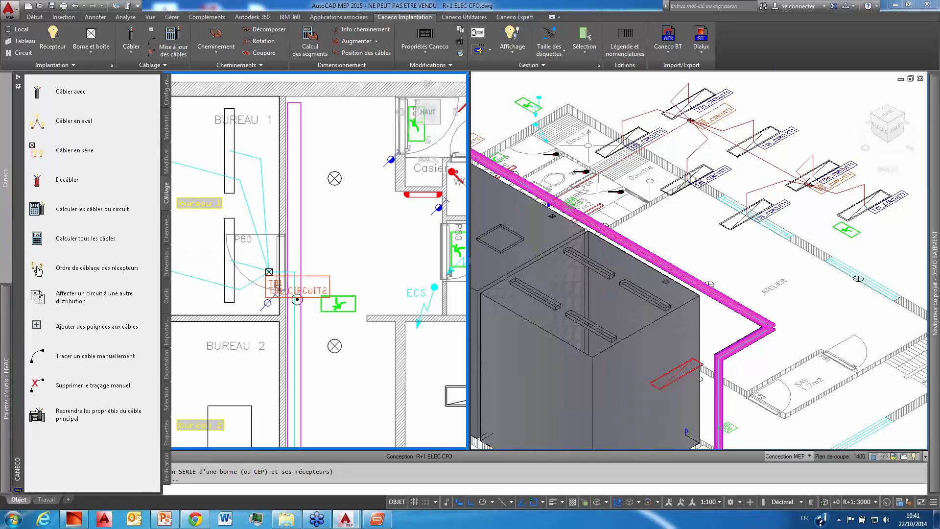
{"action": "left_click", "coordinate": [39, 268]}
{"action": "left_click", "coordinate": [229, 260]}
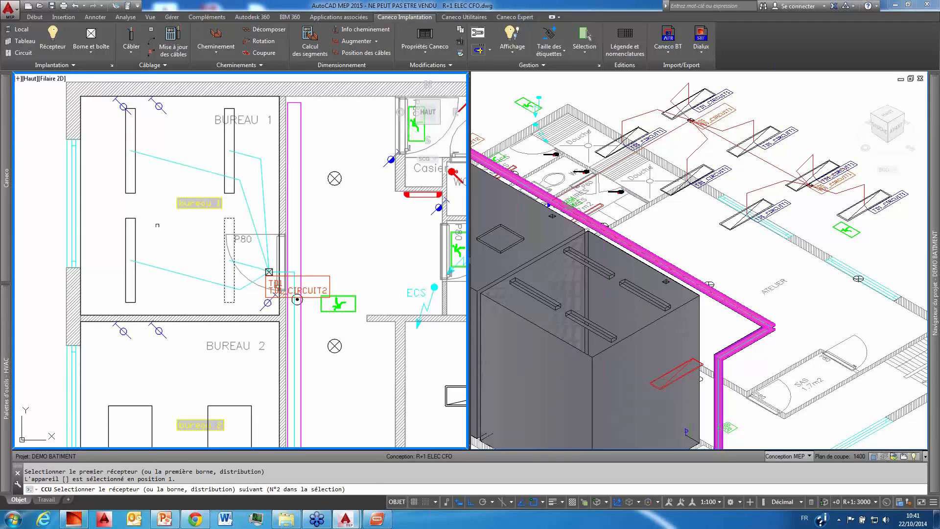
{"action": "left_click", "coordinate": [130, 260]}
{"action": "left_click", "coordinate": [130, 149]}
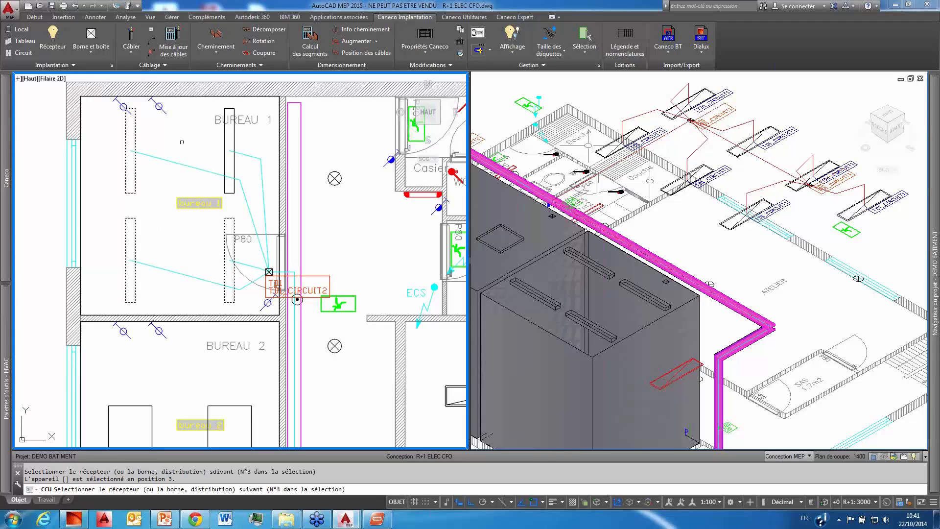
{"action": "left_click", "coordinate": [225, 134]}
{"action": "key", "text": "Return"}
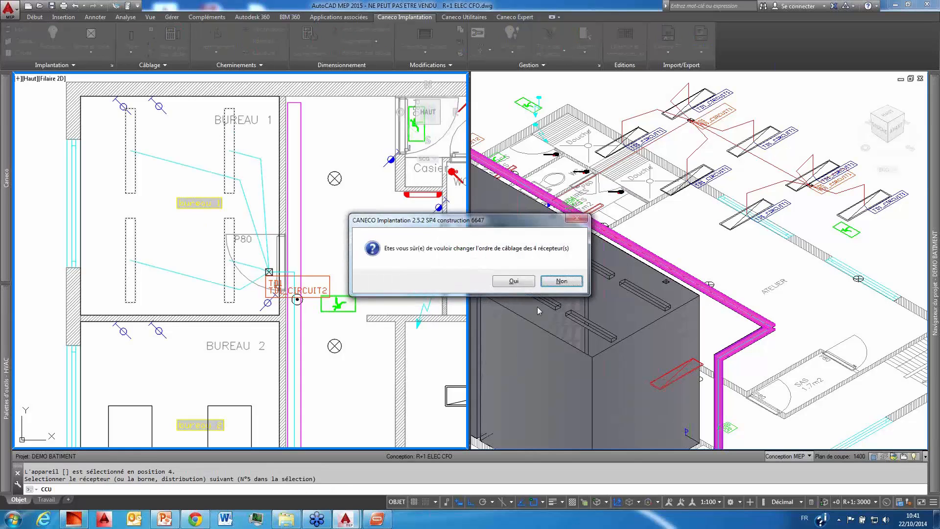
{"action": "left_click", "coordinate": [514, 281]}
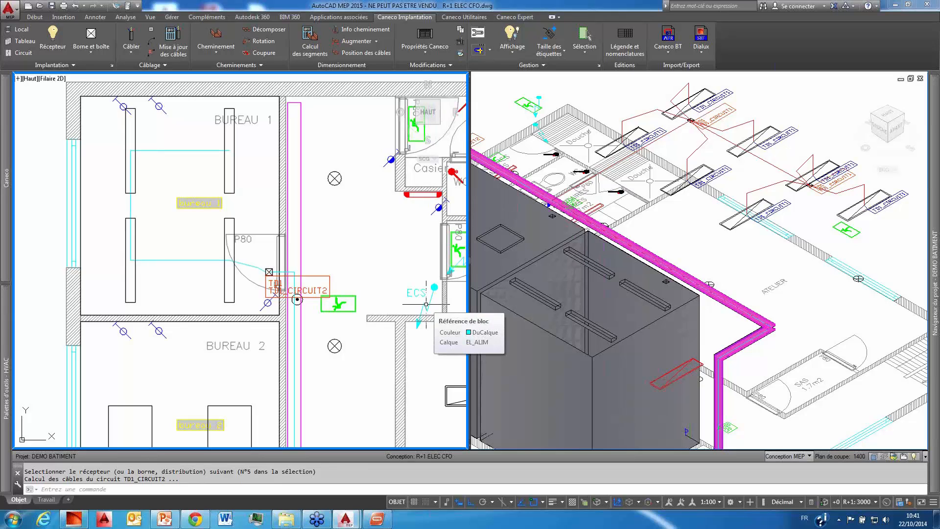
Step: Open the Caneco Explorer to view the project's distributions and circuits
{"action": "scroll", "coordinate": [288, 226], "scroll_direction": "down", "scroll_amount": 6}
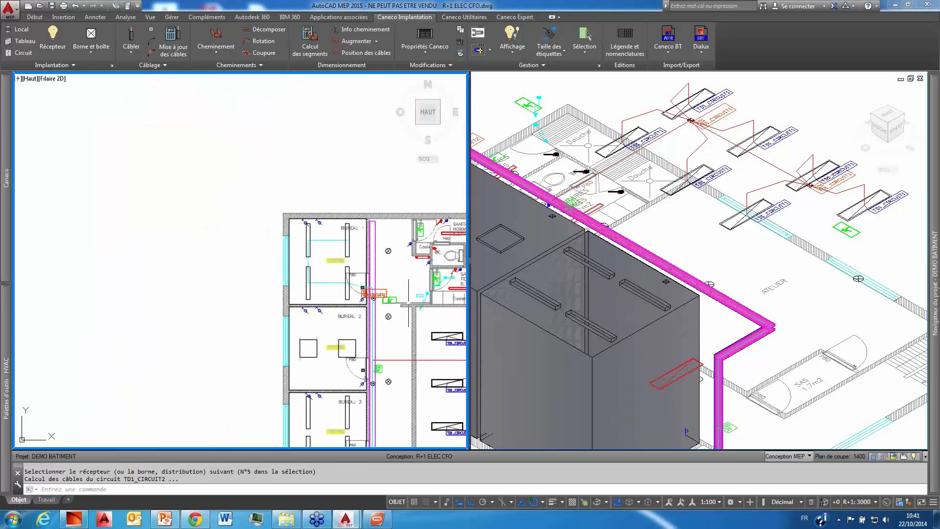
{"action": "middle_click_drag", "start_coordinate": [321, 269], "coordinate": [286, 260]}
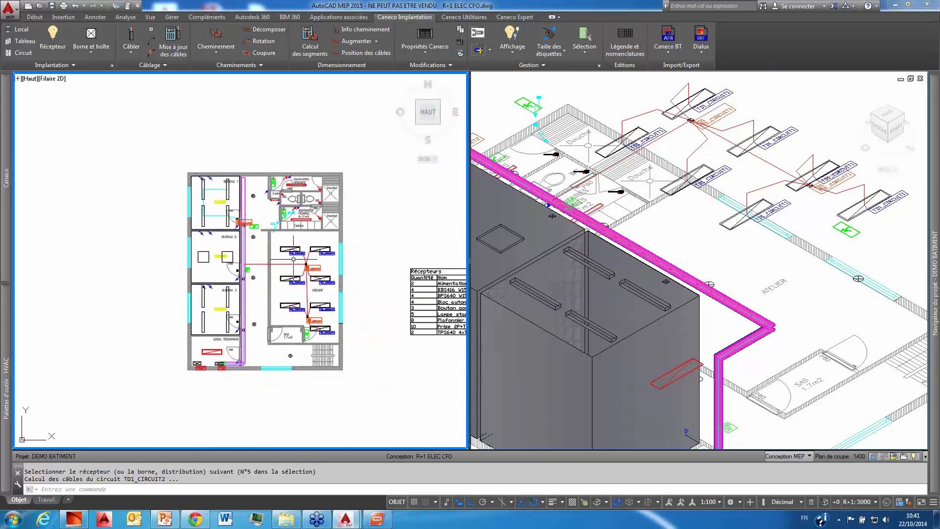
{"action": "mouse_move", "coordinate": [8, 123]}
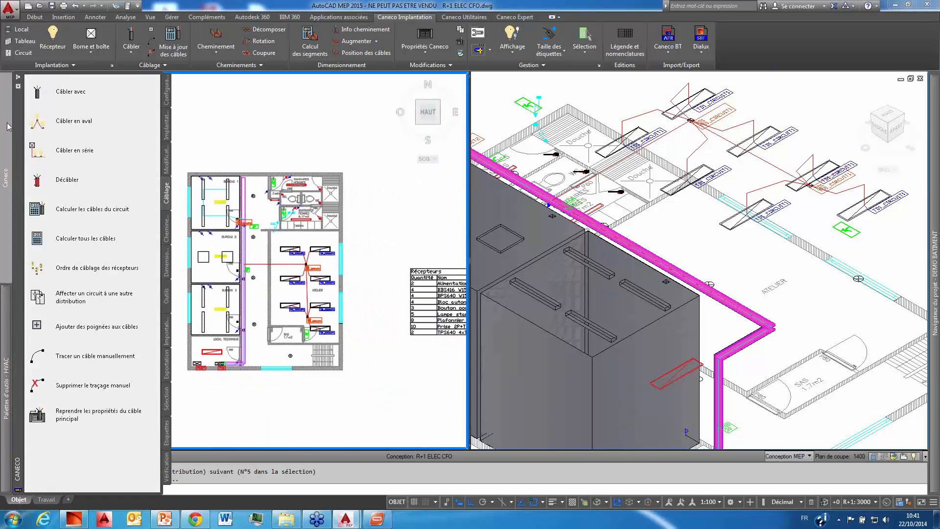
{"action": "left_click", "coordinate": [166, 297]}
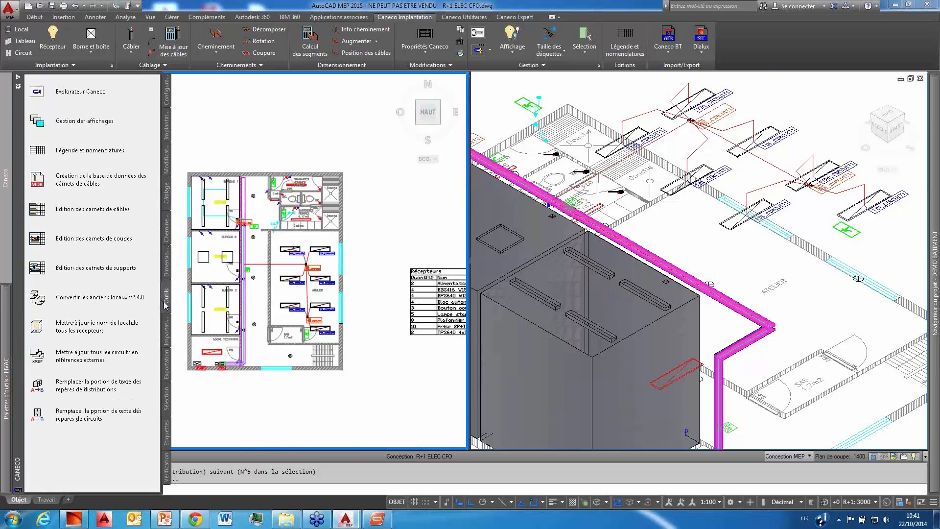
{"action": "left_click", "coordinate": [76, 96]}
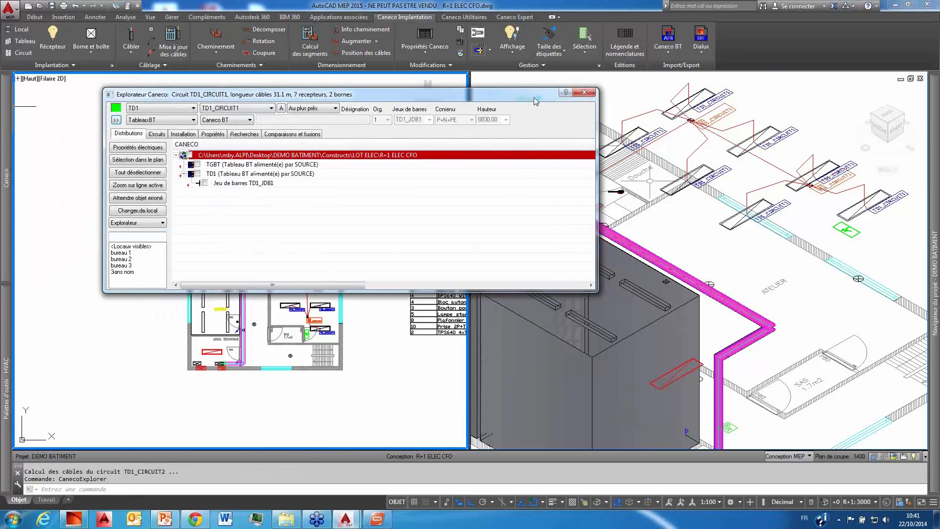
Step: Review the project's distributions and the circuits on busbar TD1_JDB1 of distribution TD1 in the Caneco Explorer
{"action": "left_click_drag", "start_coordinate": [534, 96], "coordinate": [674, 74]}
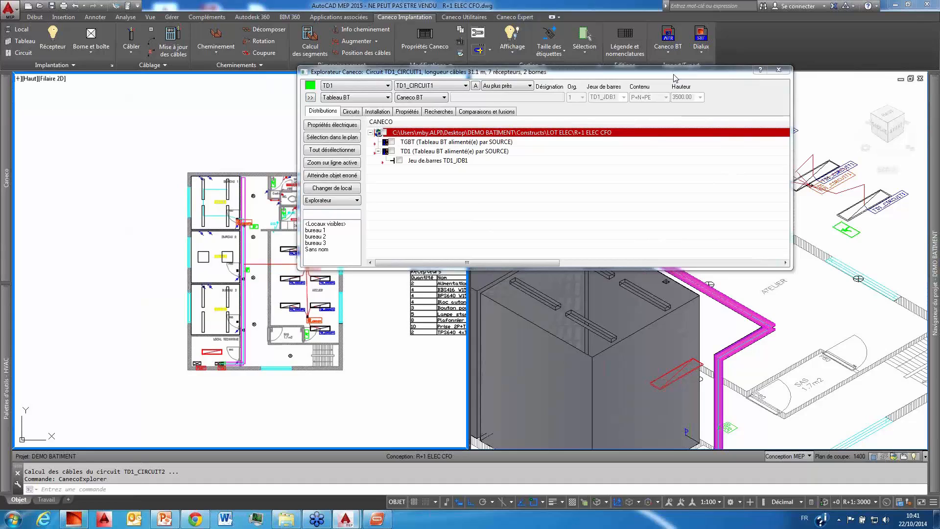
{"action": "left_click", "coordinate": [351, 111]}
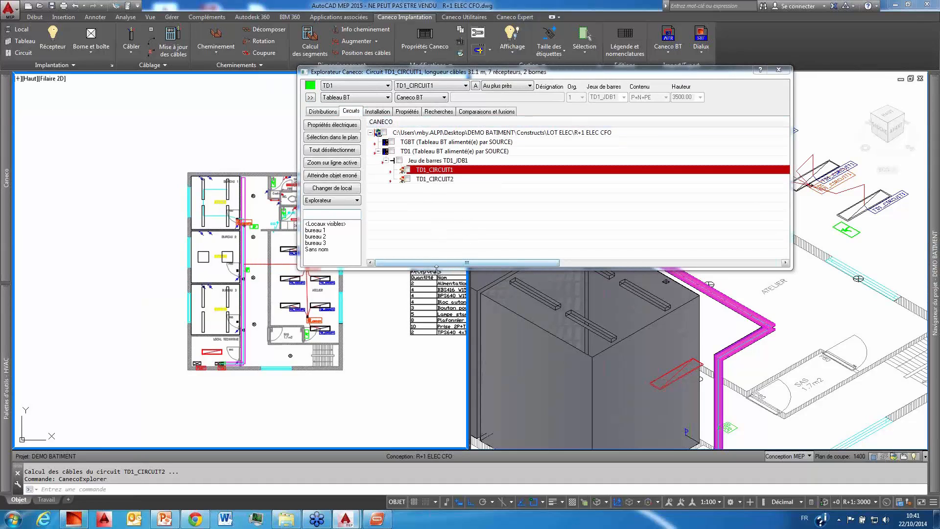
{"action": "left_click_drag", "start_coordinate": [435, 269], "coordinate": [435, 340]}
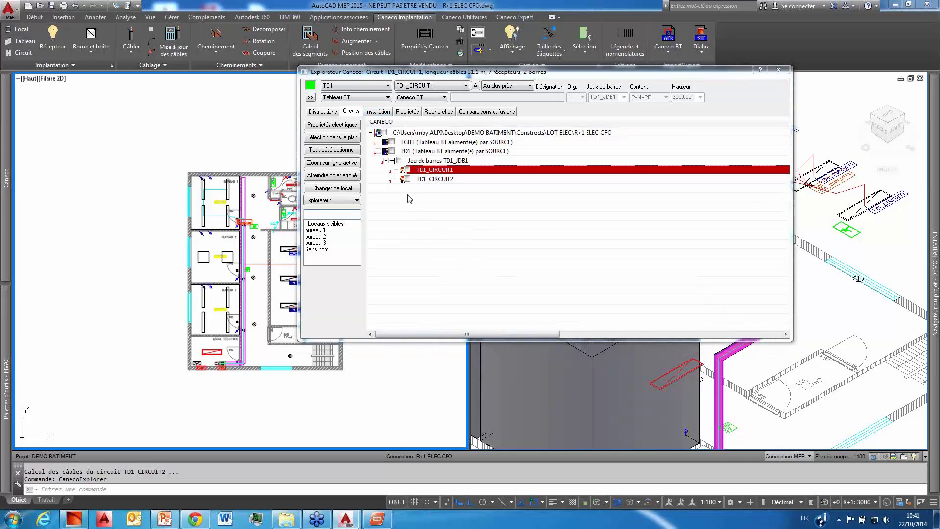
{"action": "left_click", "coordinate": [329, 114]}
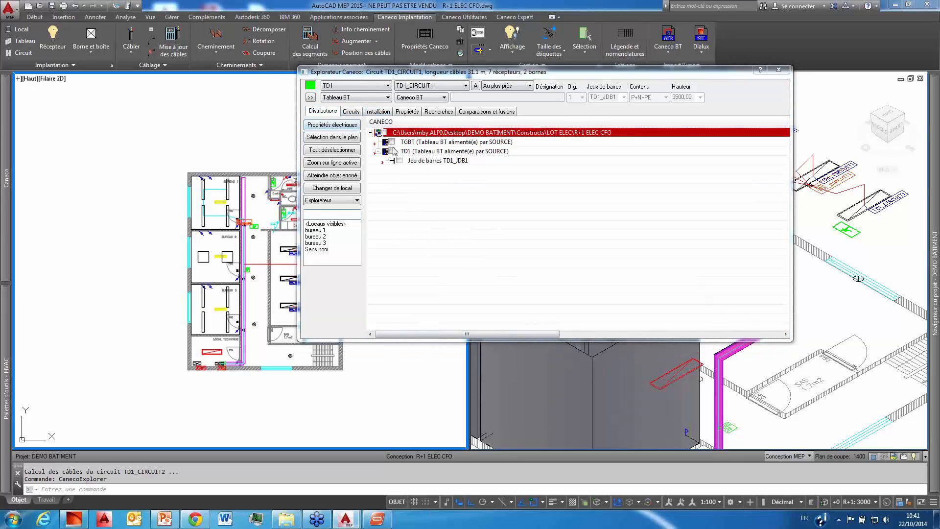
{"action": "left_click", "coordinate": [423, 151]}
{"action": "left_click", "coordinate": [425, 161]}
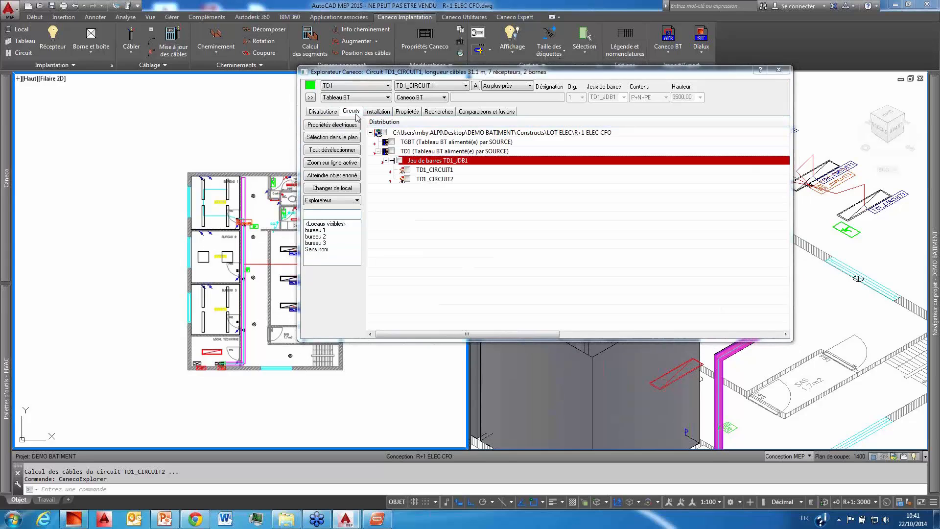
Step: Examine the cables, terminals and luminaires of TD1_CIRCUIT2 and TD1_CIRCUIT1 in the installation tree, and collapse the Explorer
{"action": "left_click", "coordinate": [435, 180]}
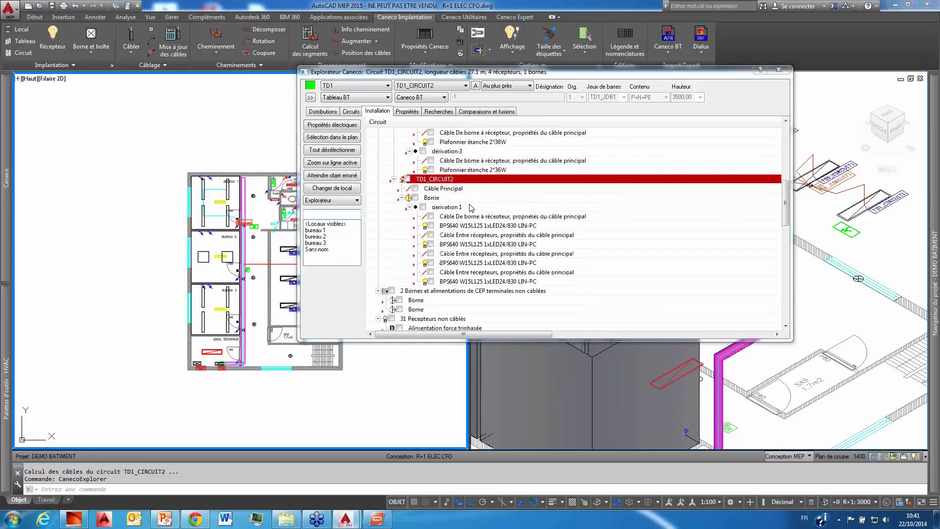
{"action": "scroll", "coordinate": [470, 208], "scroll_direction": "down", "scroll_amount": 2}
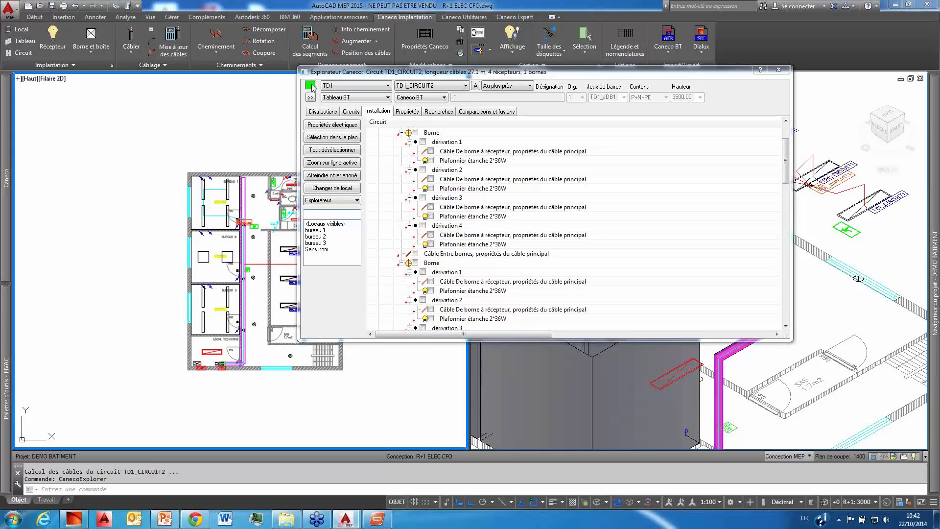
{"action": "left_click", "coordinate": [469, 189]}
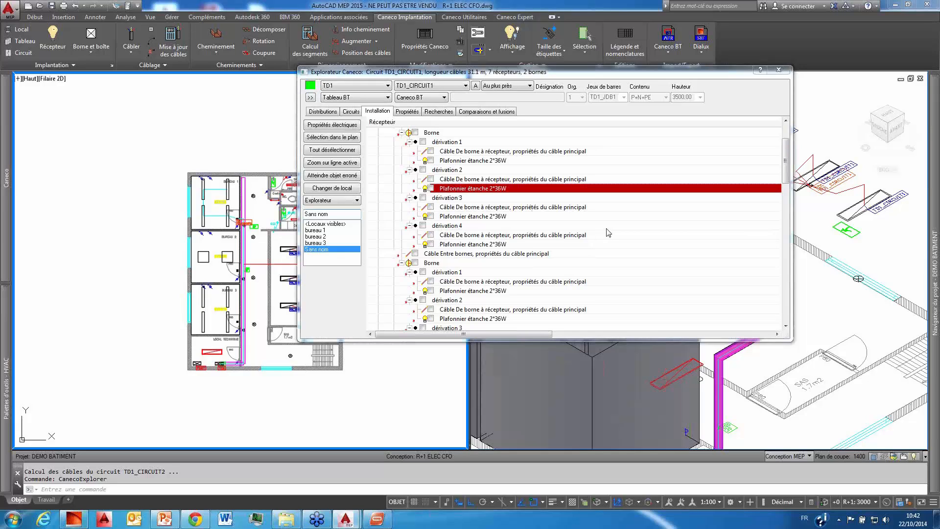
{"action": "left_click", "coordinate": [310, 98]}
Step: Enable the circuit reference in the labels of the four BUREAU 1 luminaires through their CANECO receiver properties
{"action": "scroll", "coordinate": [225, 200], "scroll_direction": "up", "scroll_amount": 5}
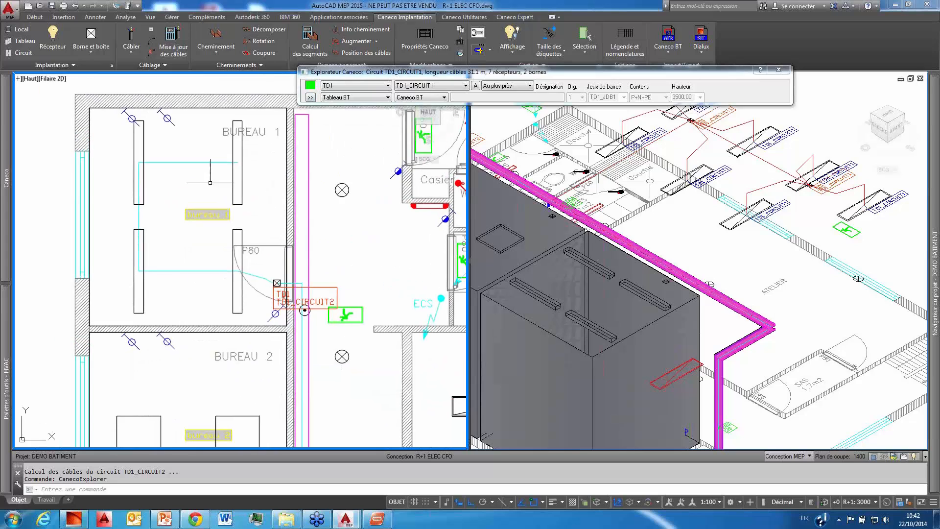
{"action": "scroll", "coordinate": [243, 246], "scroll_direction": "down", "scroll_amount": 5}
{"action": "scroll", "coordinate": [236, 194], "scroll_direction": "up", "scroll_amount": 3}
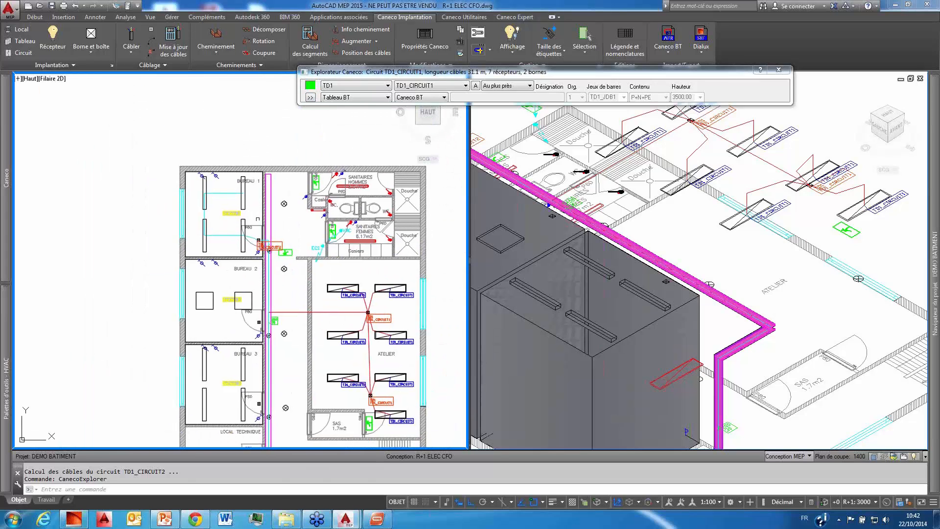
{"action": "left_click", "coordinate": [237, 194]}
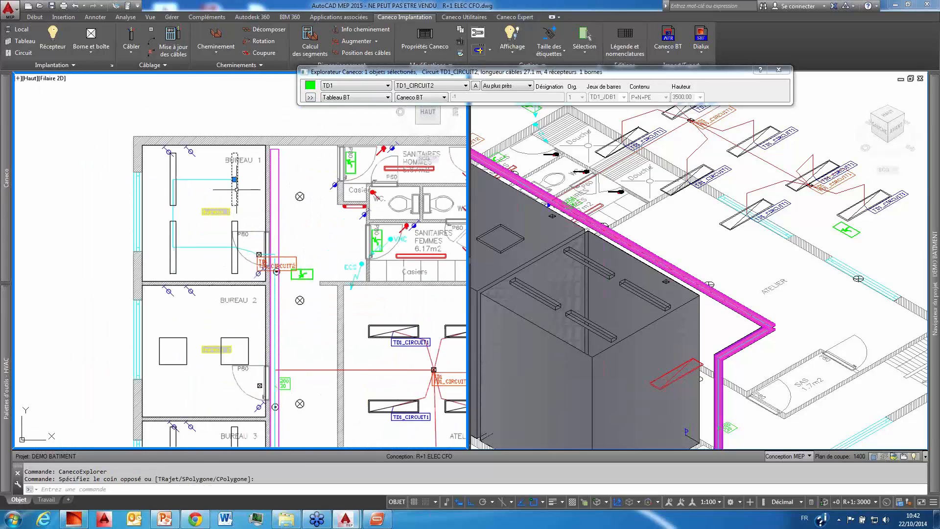
{"action": "left_click", "coordinate": [176, 160]}
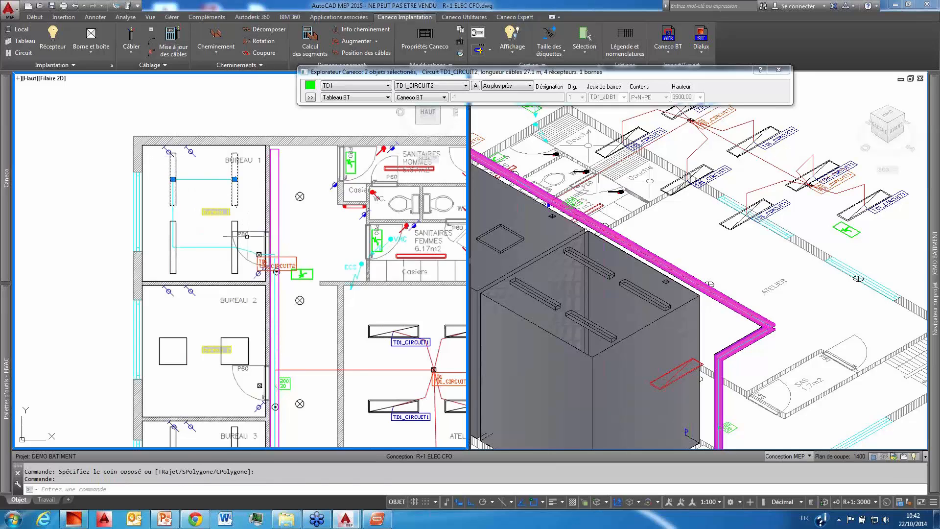
{"action": "left_click", "coordinate": [233, 226]}
{"action": "left_click", "coordinate": [175, 255]}
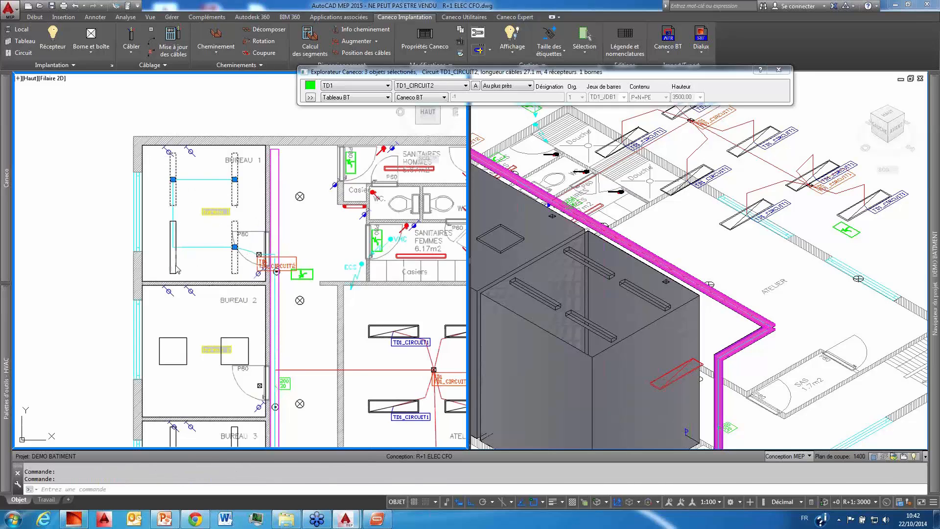
{"action": "right_click", "coordinate": [193, 256]}
{"action": "mouse_move", "coordinate": [282, 370]}
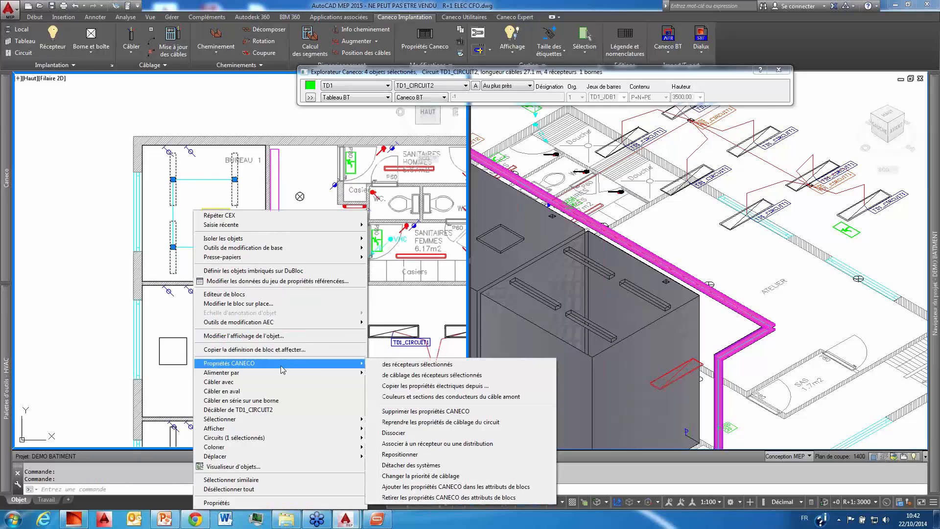
{"action": "left_click", "coordinate": [441, 365]}
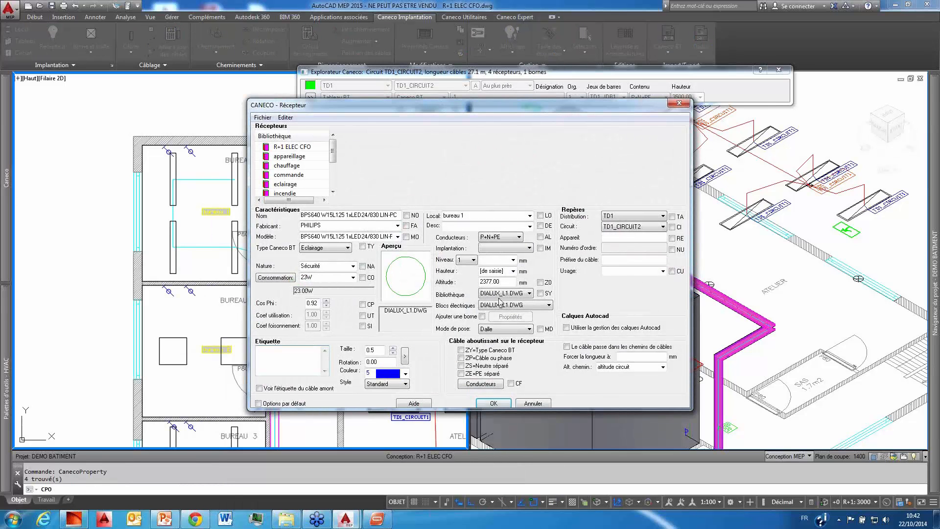
{"action": "left_click", "coordinate": [672, 226]}
{"action": "left_click", "coordinate": [495, 404]}
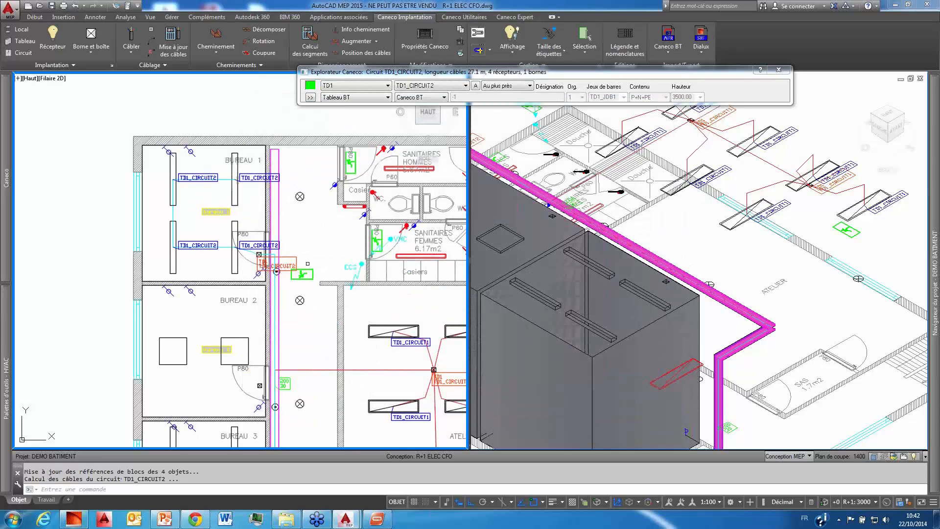
Step: Select all the receivers in the drawing and enable the circuit reference in their labels
{"action": "scroll", "coordinate": [240, 265], "scroll_direction": "up", "scroll_amount": 2}
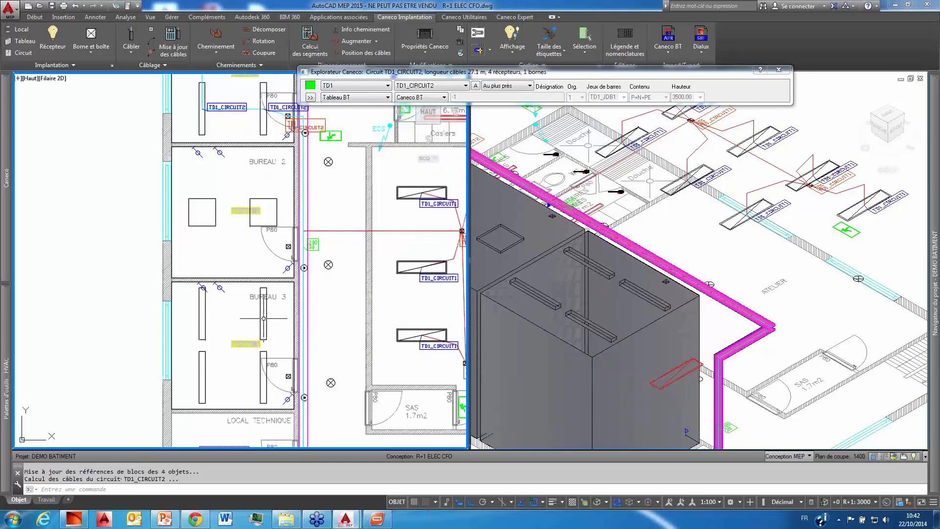
{"action": "right_click", "coordinate": [264, 313]}
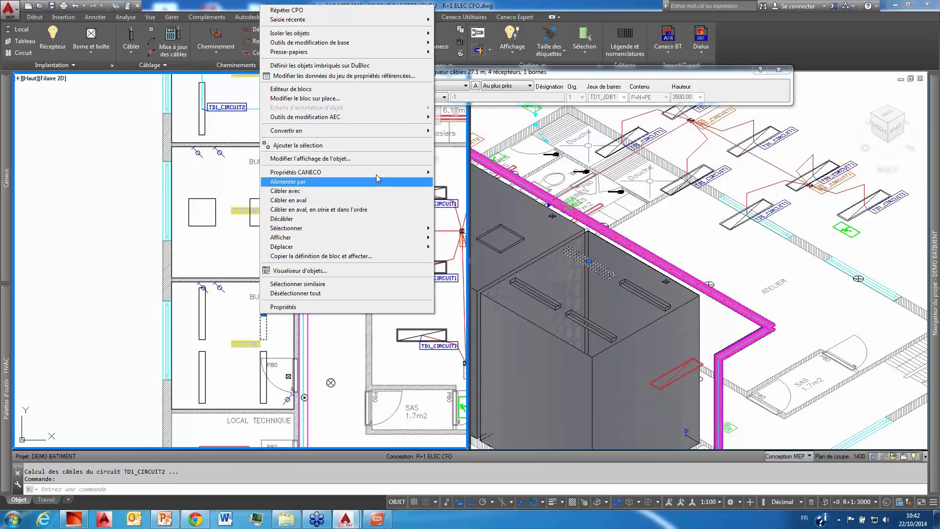
{"action": "mouse_move", "coordinate": [375, 234]}
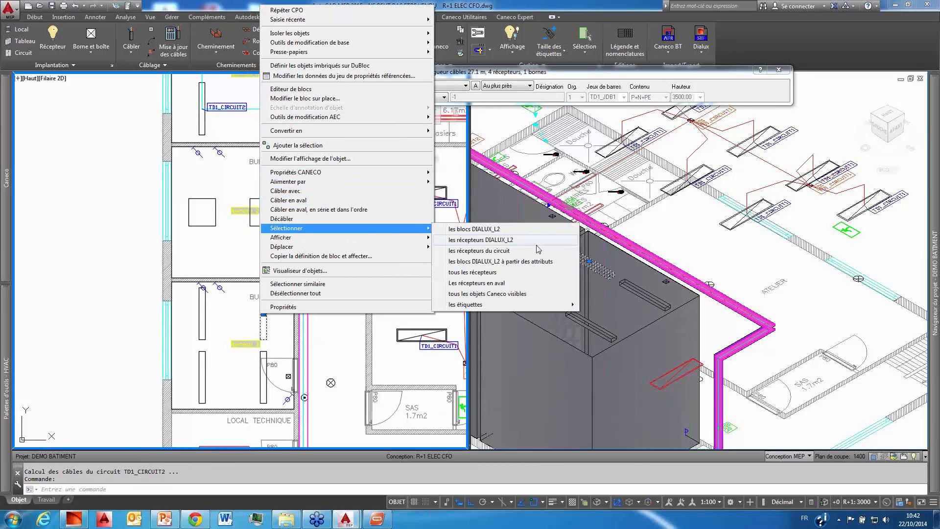
{"action": "left_click", "coordinate": [528, 273]}
{"action": "right_click", "coordinate": [250, 211]}
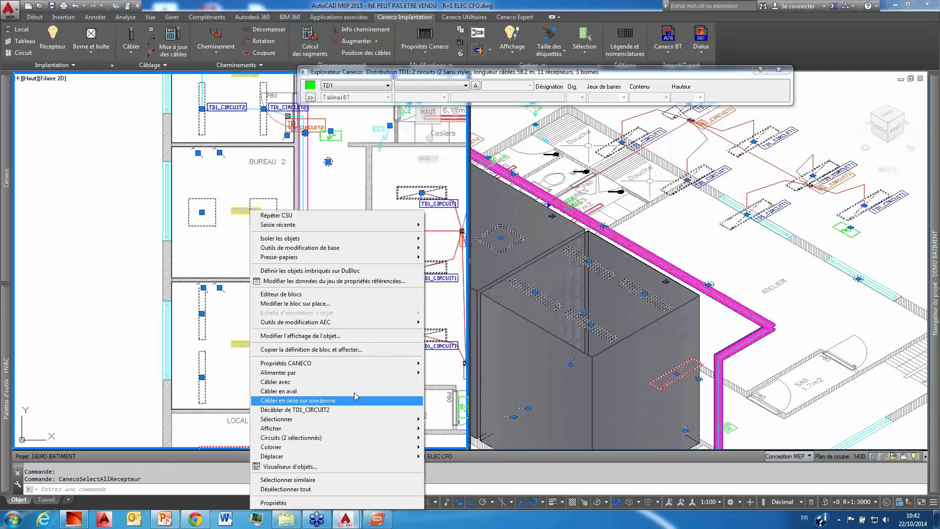
{"action": "mouse_move", "coordinate": [304, 362]}
{"action": "left_click", "coordinate": [512, 365]}
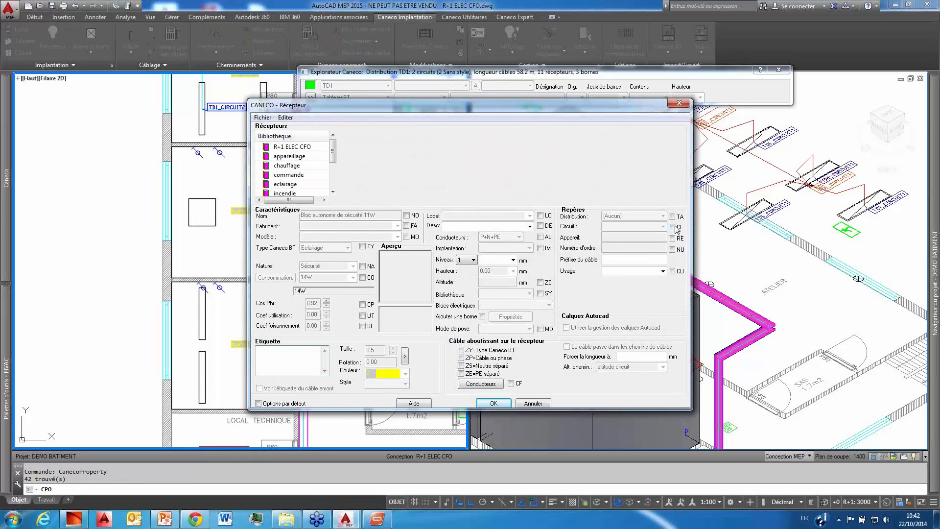
{"action": "left_click", "coordinate": [673, 226]}
{"action": "left_click", "coordinate": [495, 404]}
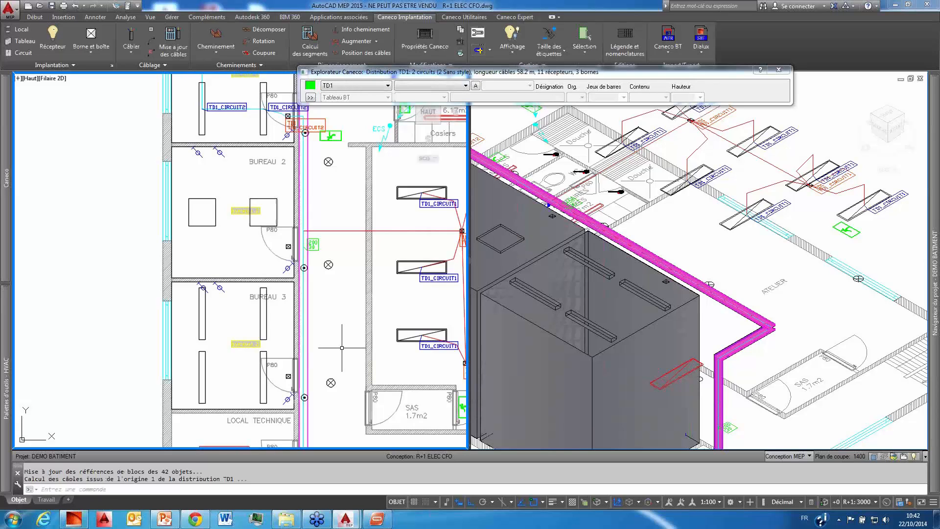
Step: Start feeding the four BUREAU 3 luminaires and the terminal by the door from a new circuit of distribution TD1
{"action": "scroll", "coordinate": [298, 309], "scroll_direction": "down", "scroll_amount": 3}
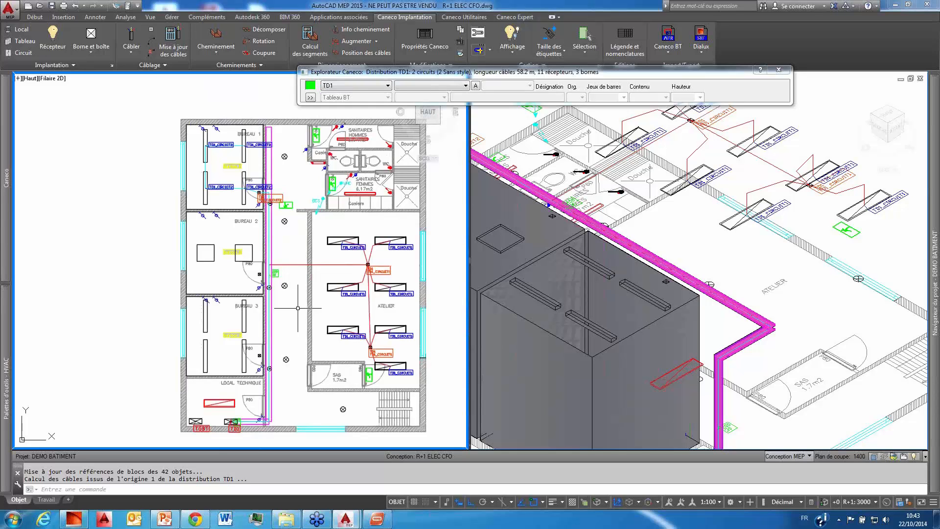
{"action": "middle_click_drag", "start_coordinate": [224, 258], "coordinate": [209, 246]}
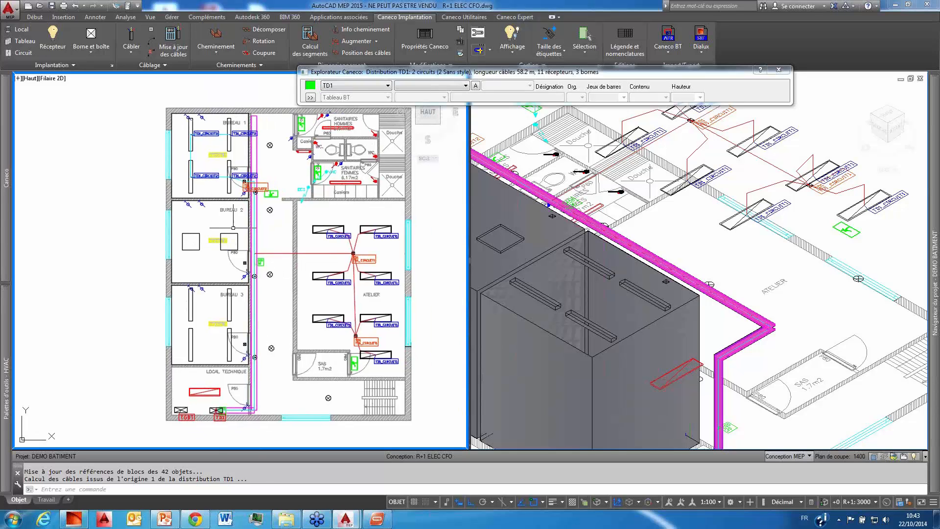
{"action": "scroll", "coordinate": [230, 298], "scroll_direction": "up", "scroll_amount": 2}
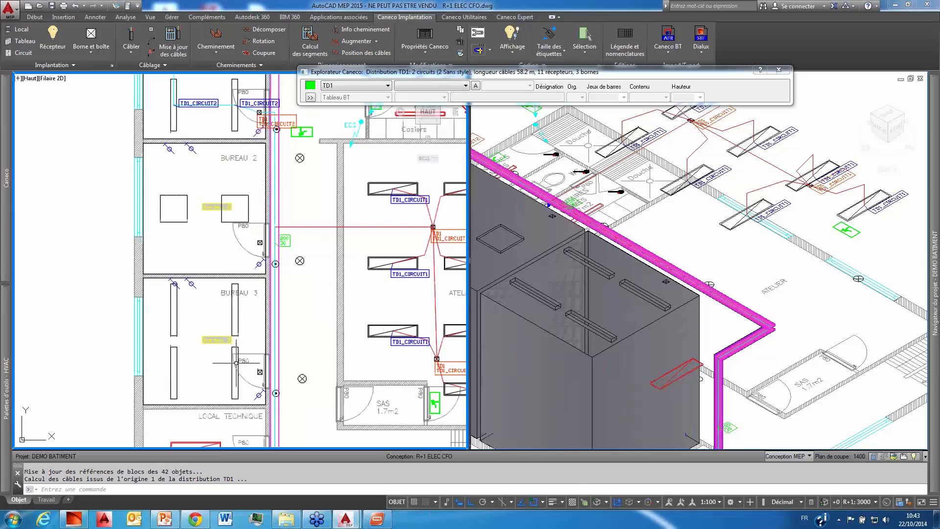
{"action": "left_click", "coordinate": [235, 347]}
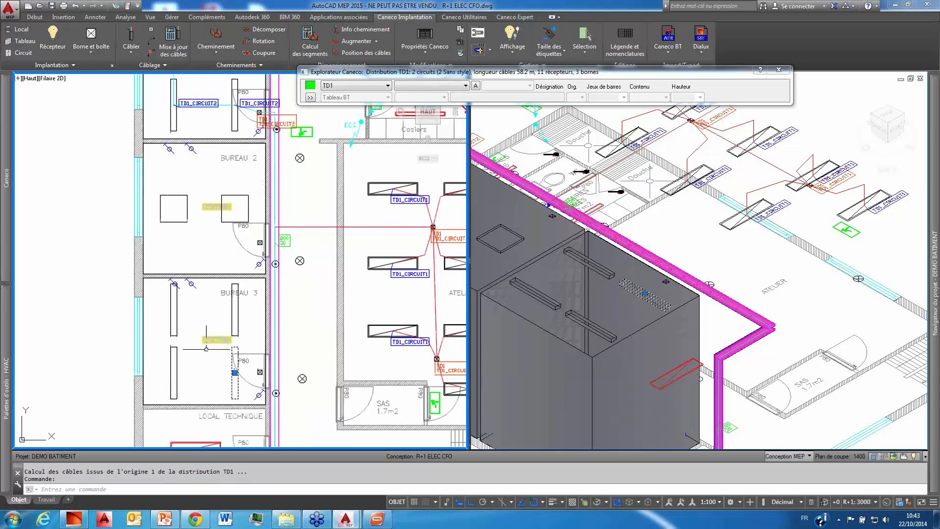
{"action": "left_click", "coordinate": [169, 342]}
{"action": "left_click", "coordinate": [174, 310]}
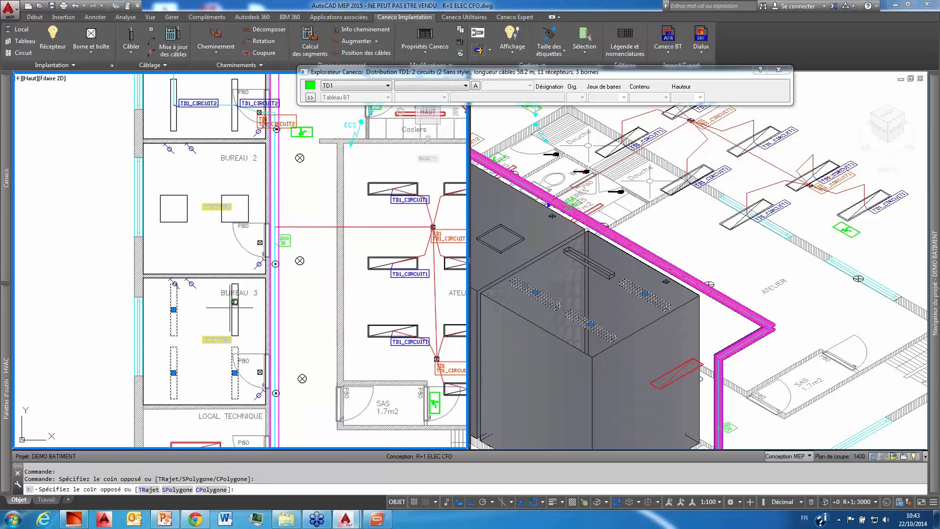
{"action": "left_click", "coordinate": [232, 314]}
{"action": "scroll", "coordinate": [257, 379], "scroll_direction": "up", "scroll_amount": 4}
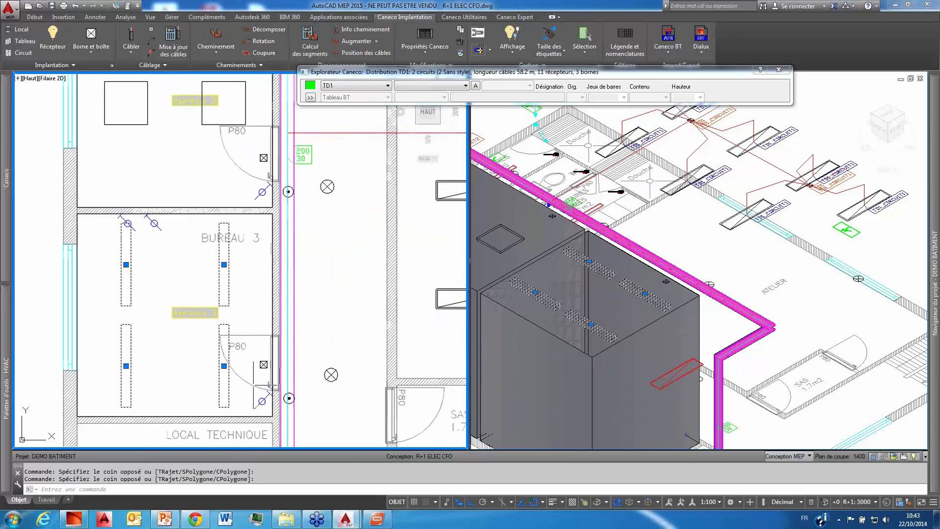
{"action": "right_click", "coordinate": [249, 223]}
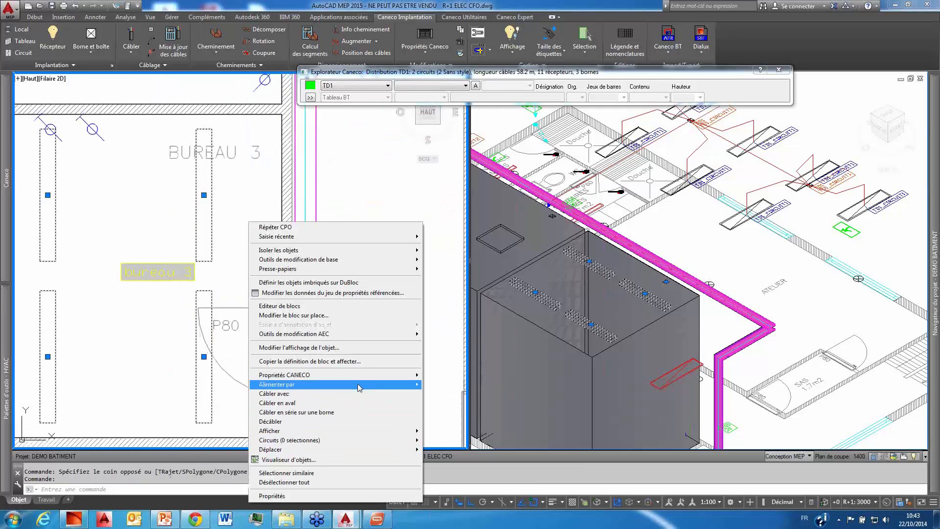
{"action": "mouse_move", "coordinate": [361, 385]}
{"action": "mouse_move", "coordinate": [470, 429]}
{"action": "left_click", "coordinate": [568, 429]}
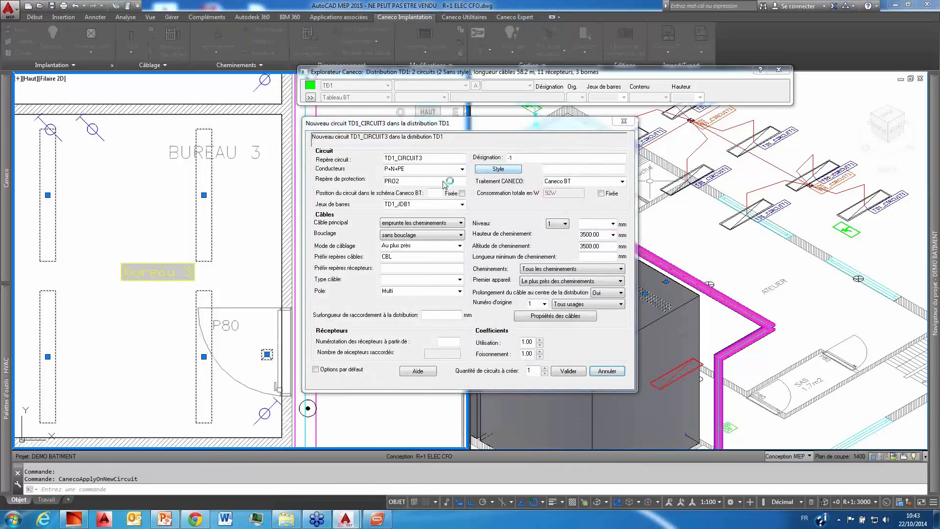
Step: Assign the Eclairage style to the new circuit TD1_CIRCUIT3 and create it with its other default settings
{"action": "left_click", "coordinate": [492, 169]}
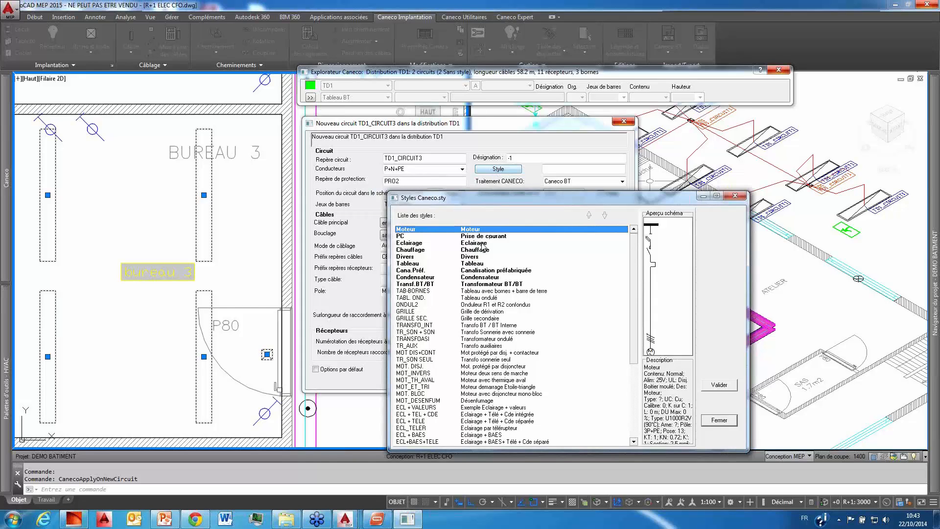
{"action": "left_click", "coordinate": [482, 244]}
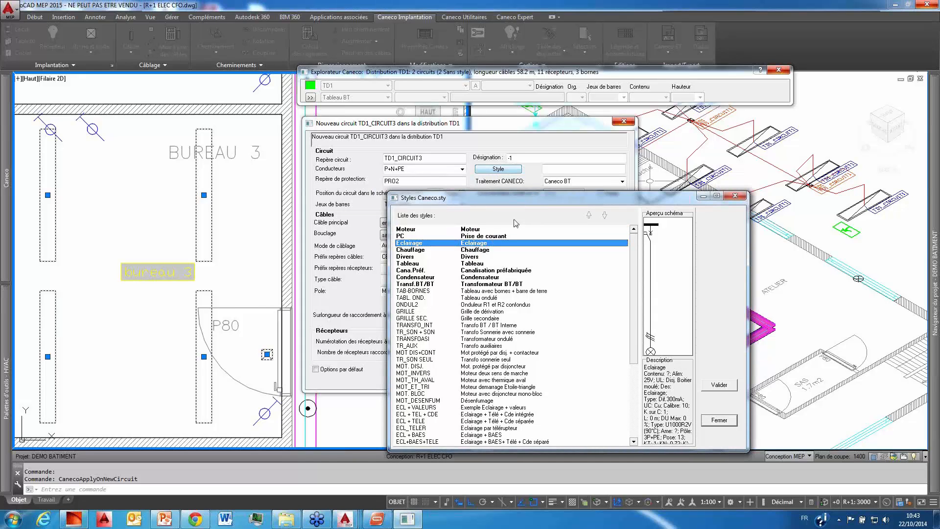
{"action": "left_click_drag", "start_coordinate": [519, 201], "coordinate": [636, 150]}
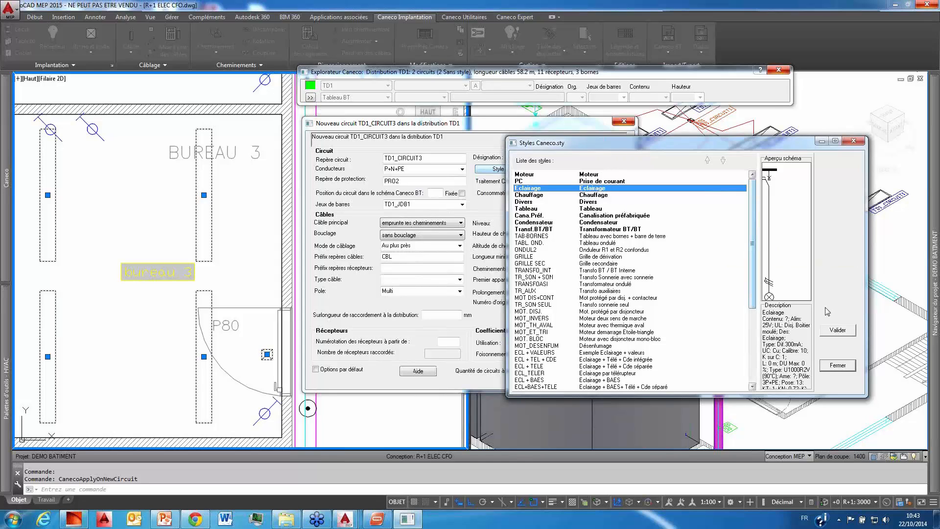
{"action": "left_click", "coordinate": [838, 330]}
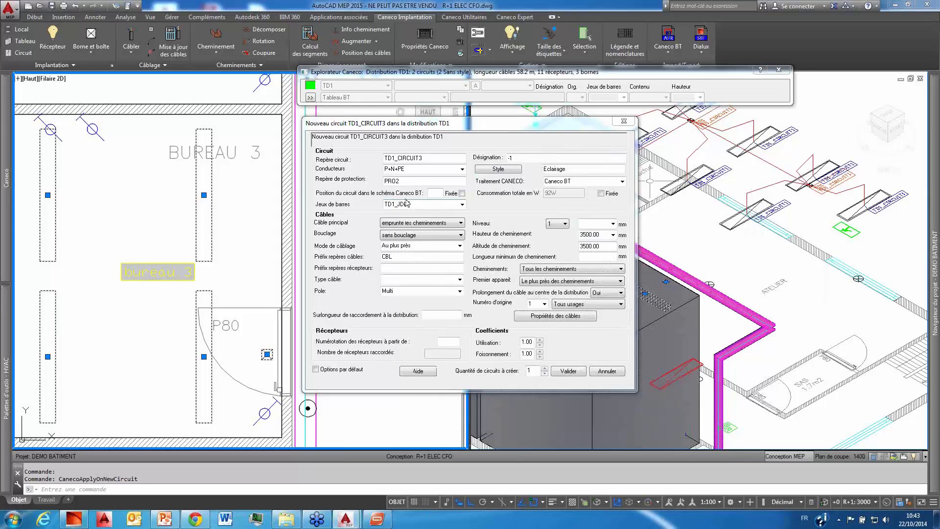
{"action": "left_click", "coordinate": [567, 371]}
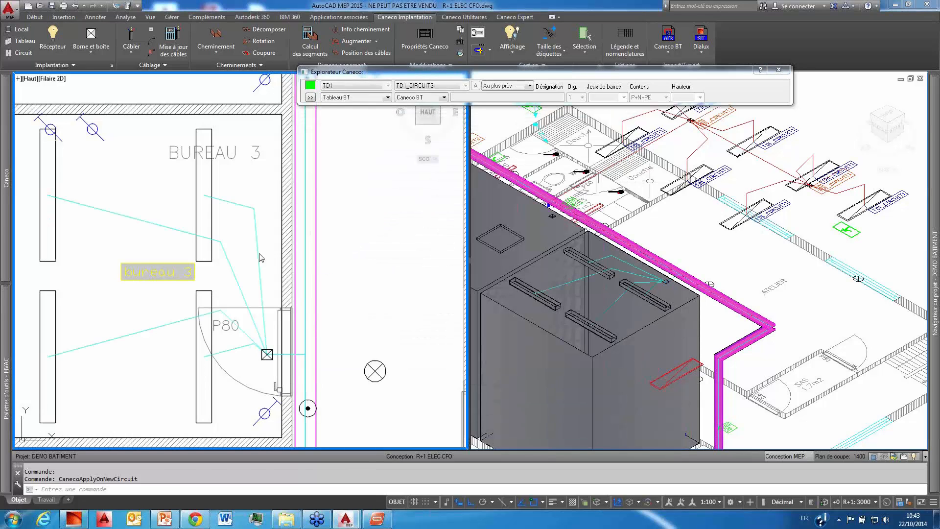
Step: Wire the terminal by the BUREAU 2 door with the BUREAU 3 door terminal so it joins TD1_CIRCUIT3
{"action": "middle_click_drag", "start_coordinate": [234, 228], "coordinate": [244, 243]}
{"action": "scroll", "coordinate": [245, 242], "scroll_direction": "down", "scroll_amount": 4}
{"action": "scroll", "coordinate": [247, 242], "scroll_direction": "up", "scroll_amount": 2}
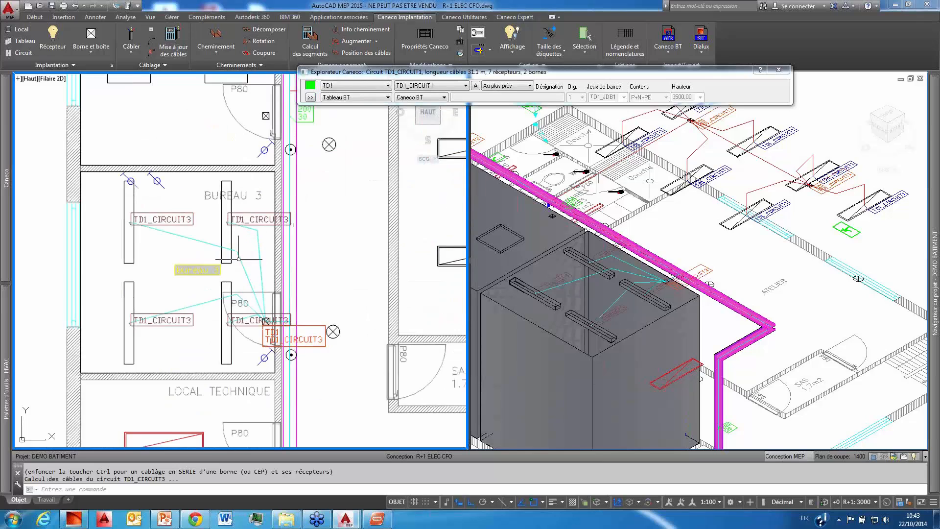
{"action": "middle_click_drag", "start_coordinate": [211, 292], "coordinate": [213, 339]}
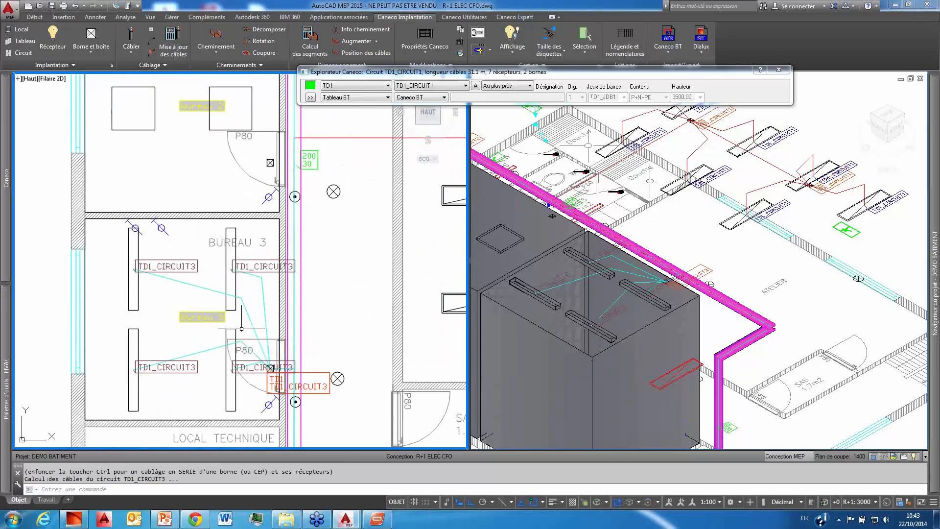
{"action": "middle_click_drag", "start_coordinate": [242, 307], "coordinate": [242, 330]}
{"action": "right_click", "coordinate": [258, 174]}
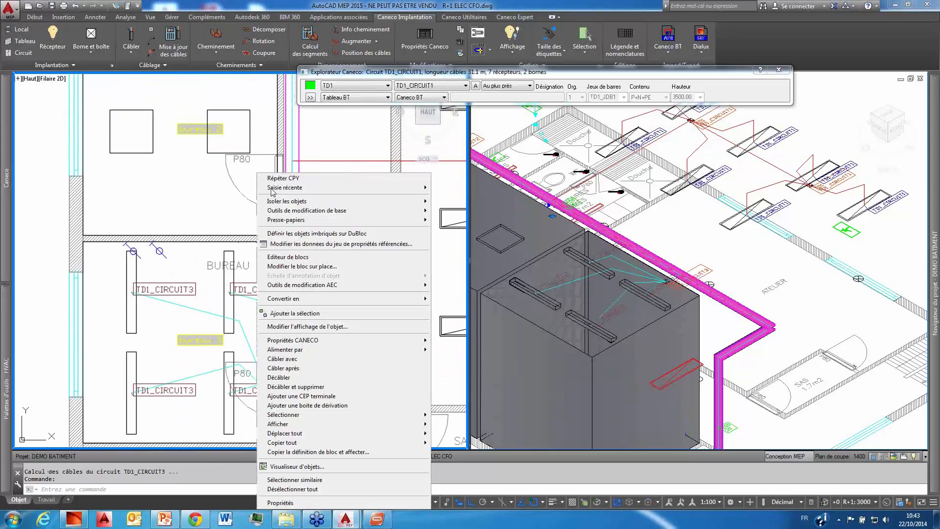
{"action": "left_click", "coordinate": [323, 358]}
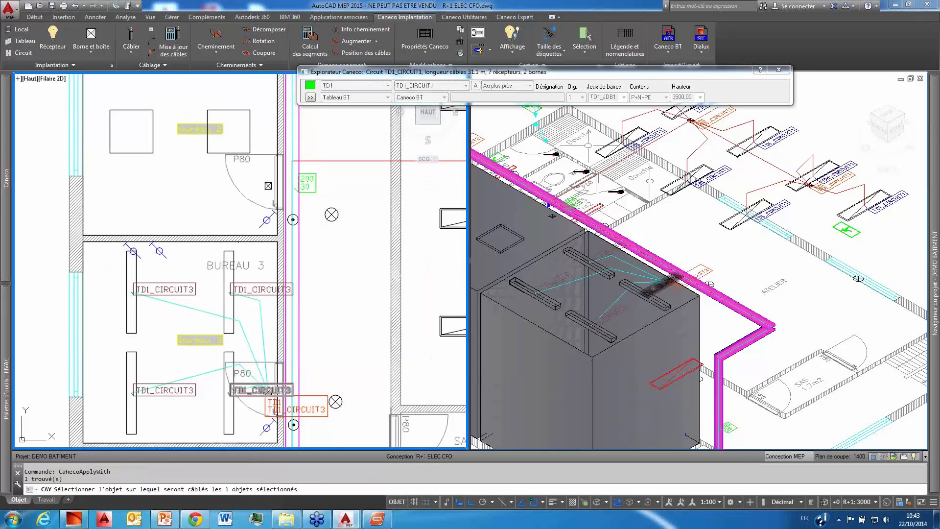
{"action": "scroll", "coordinate": [277, 363], "scroll_direction": "up", "scroll_amount": 5}
{"action": "left_click", "coordinate": [277, 363]}
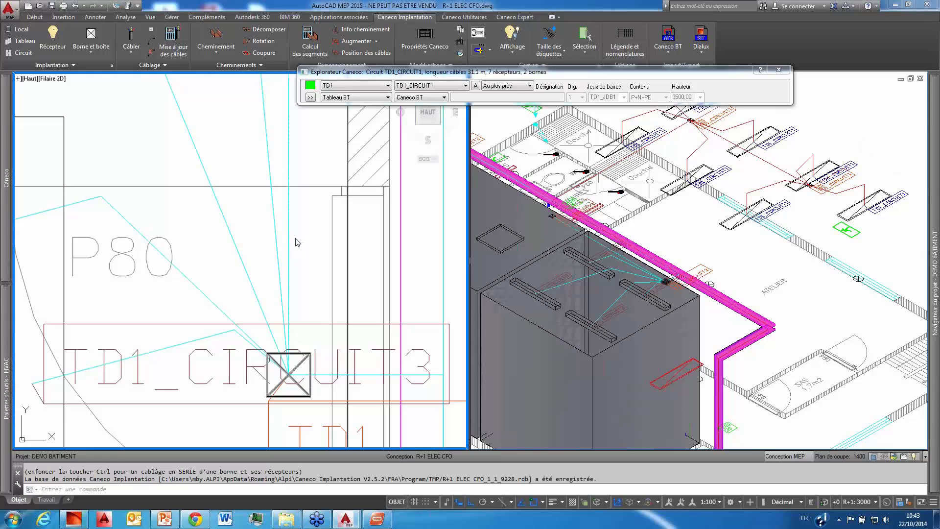
Step: Wire the two square luminaires of BUREAU 2 in series on the terminal by that office's door
{"action": "scroll", "coordinate": [296, 238], "scroll_direction": "down", "scroll_amount": 5}
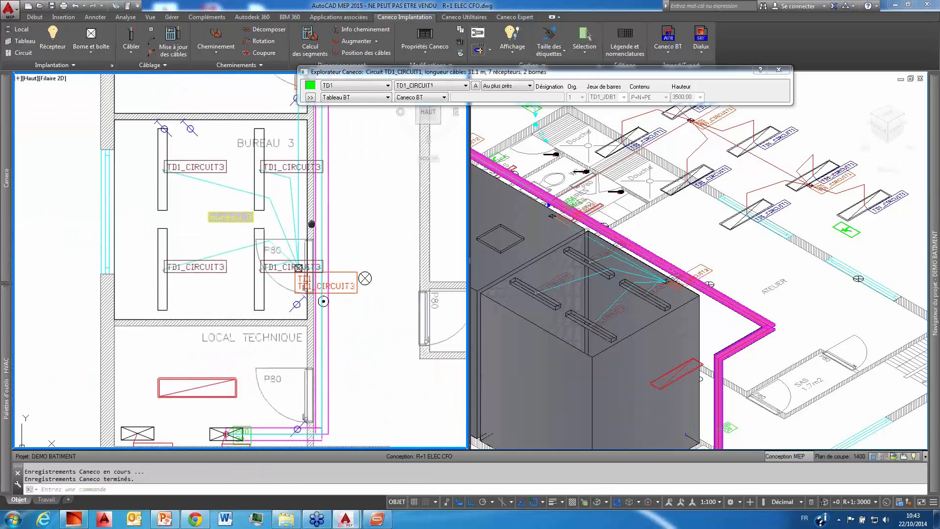
{"action": "left_click", "coordinate": [228, 195]}
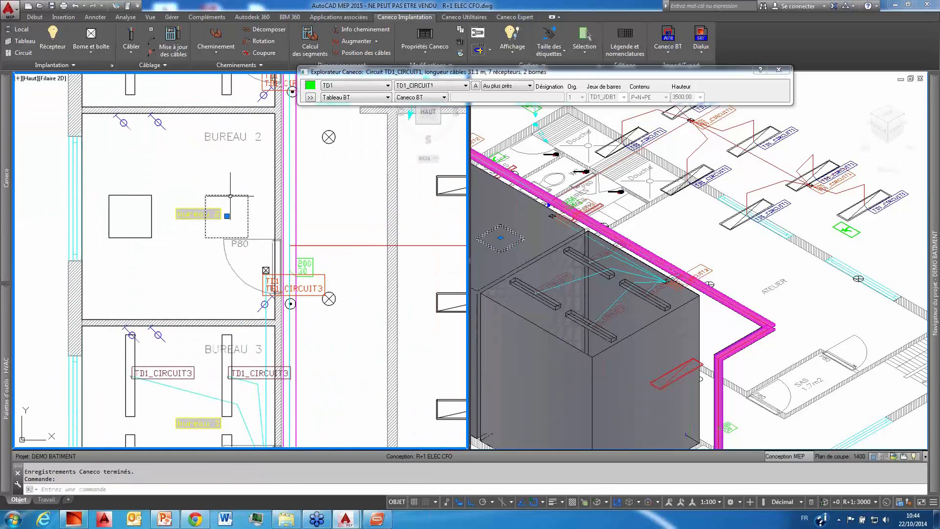
{"action": "left_click", "coordinate": [133, 196]}
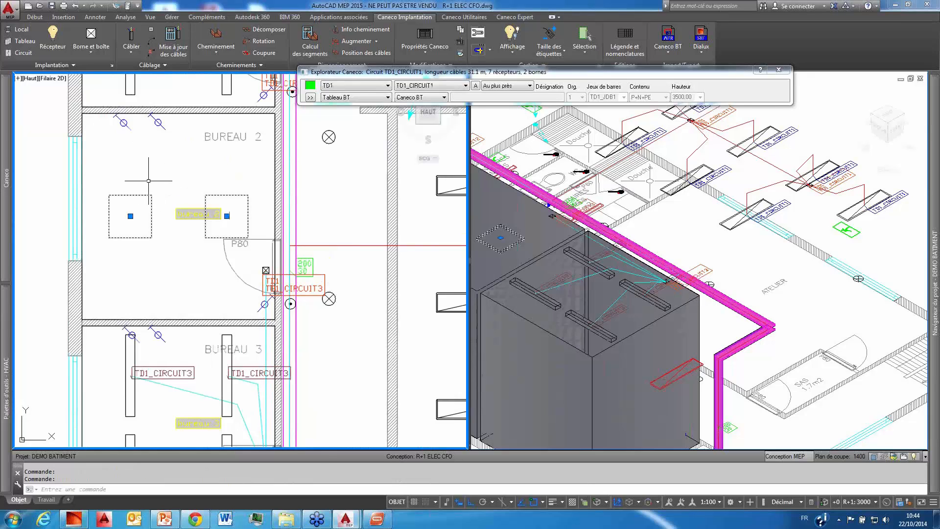
{"action": "right_click", "coordinate": [148, 181]}
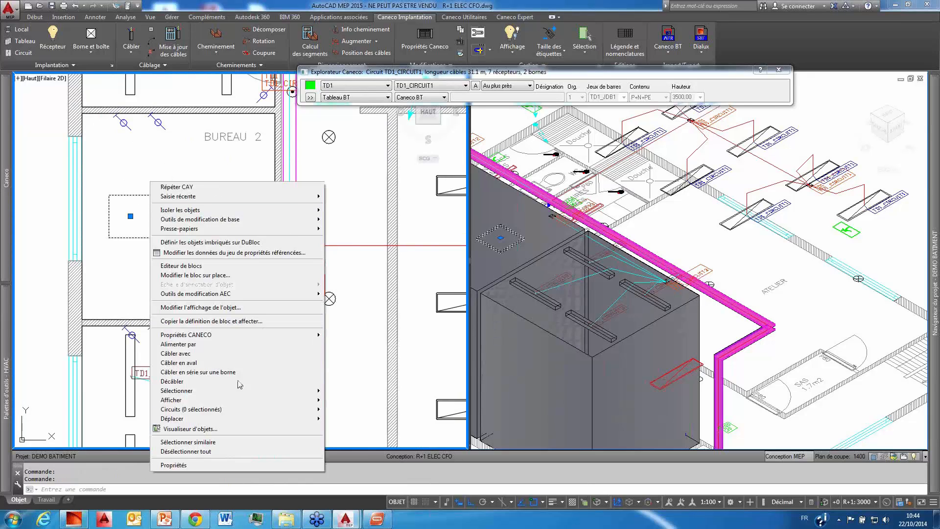
{"action": "left_click", "coordinate": [213, 372]}
{"action": "left_click", "coordinate": [265, 269]}
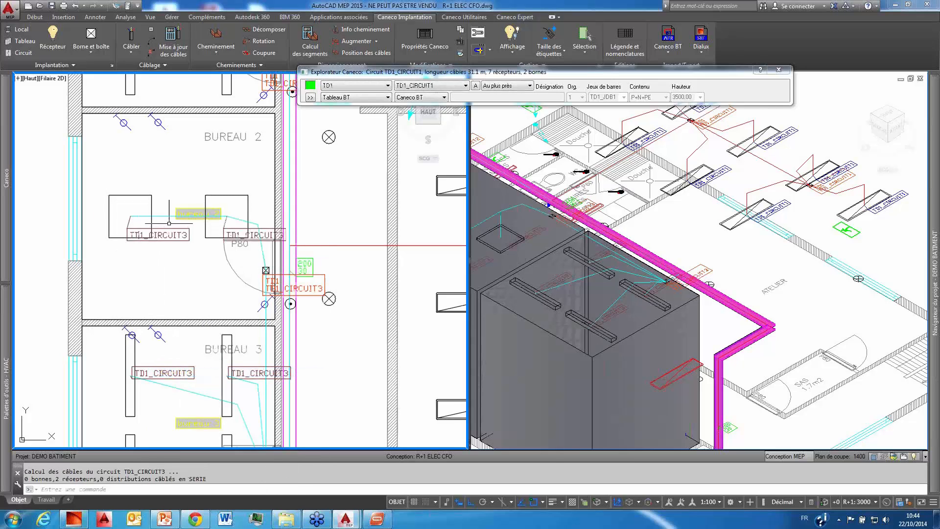
Step: Define a new cable route of type Conduit with usage Courants Forts and the circular symbol, keeping the other default settings
{"action": "scroll", "coordinate": [180, 245], "scroll_direction": "down", "scroll_amount": 5}
{"action": "scroll", "coordinate": [240, 271], "scroll_direction": "up", "scroll_amount": 2}
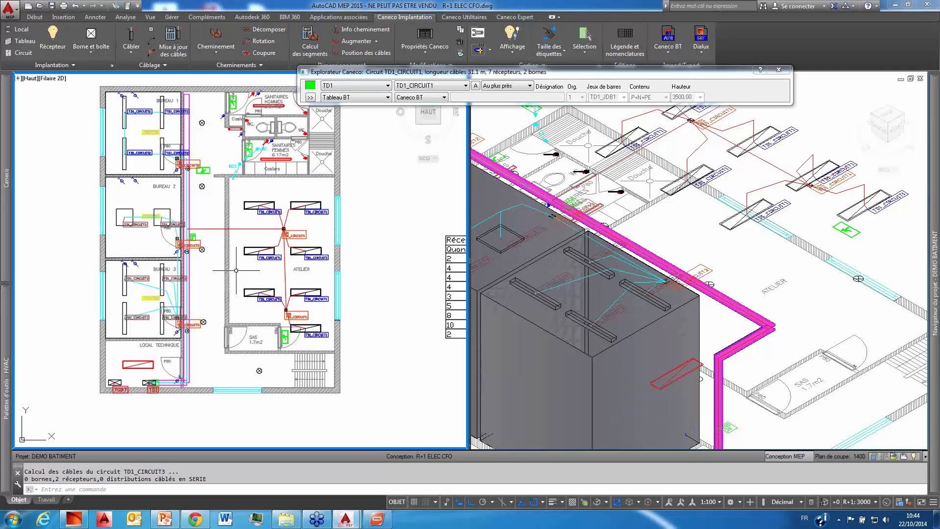
{"action": "scroll", "coordinate": [159, 116], "scroll_direction": "up", "scroll_amount": 4}
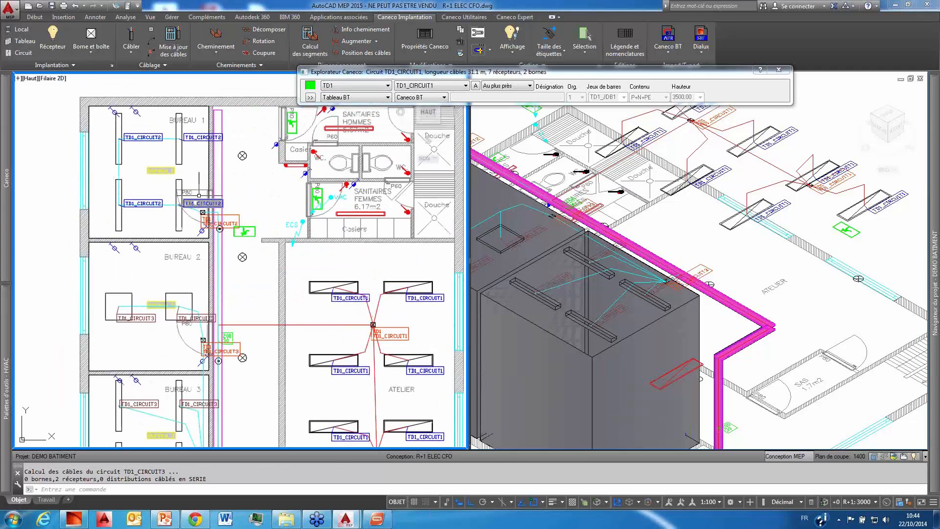
{"action": "scroll", "coordinate": [258, 176], "scroll_direction": "down", "scroll_amount": 2}
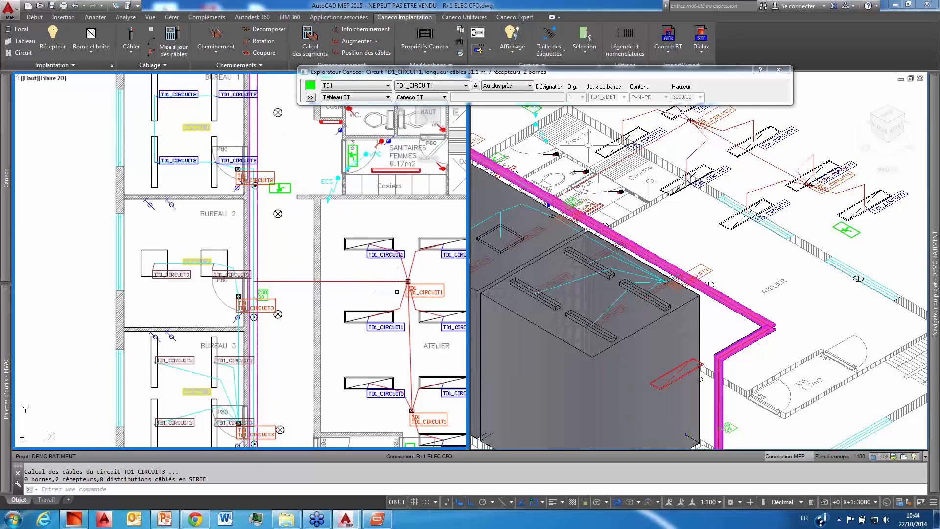
{"action": "middle_click_drag", "start_coordinate": [270, 334], "coordinate": [225, 309]}
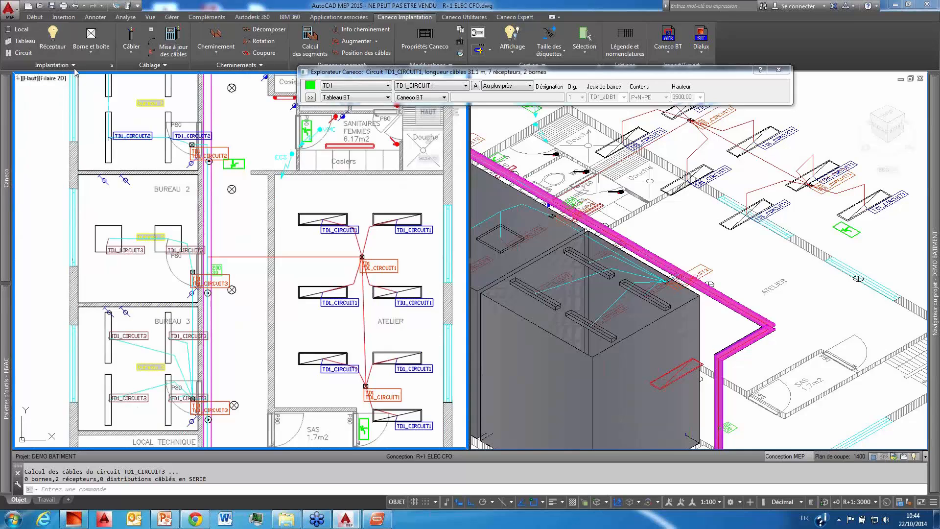
{"action": "left_click", "coordinate": [217, 34]}
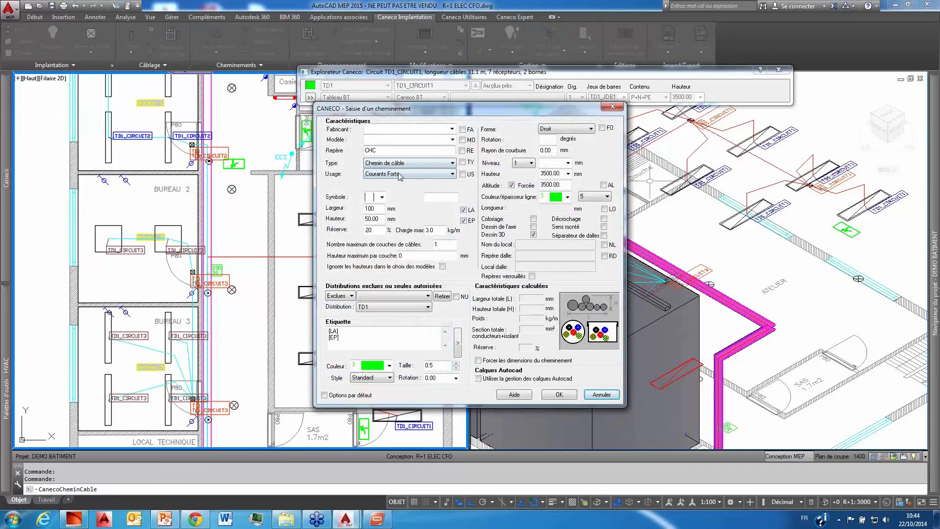
{"action": "left_click", "coordinate": [424, 174]}
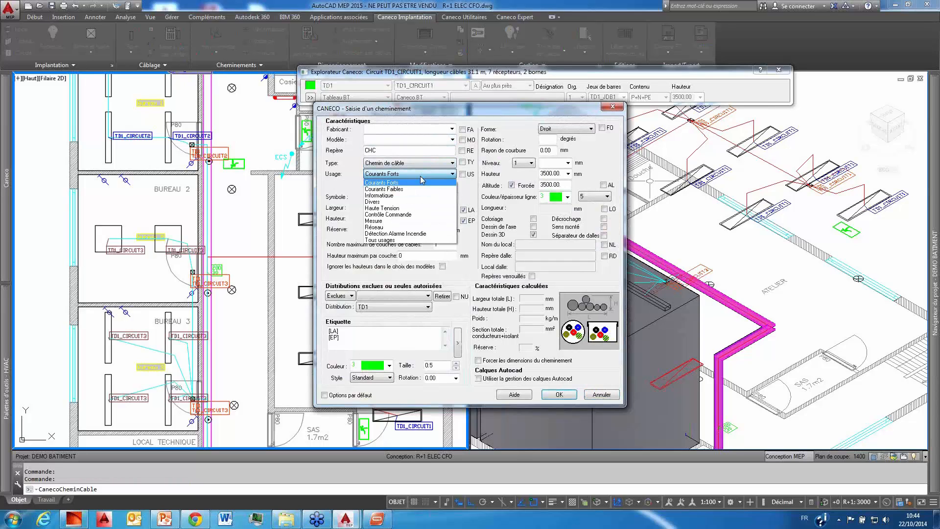
{"action": "left_click", "coordinate": [422, 181]}
{"action": "left_click", "coordinate": [414, 162]}
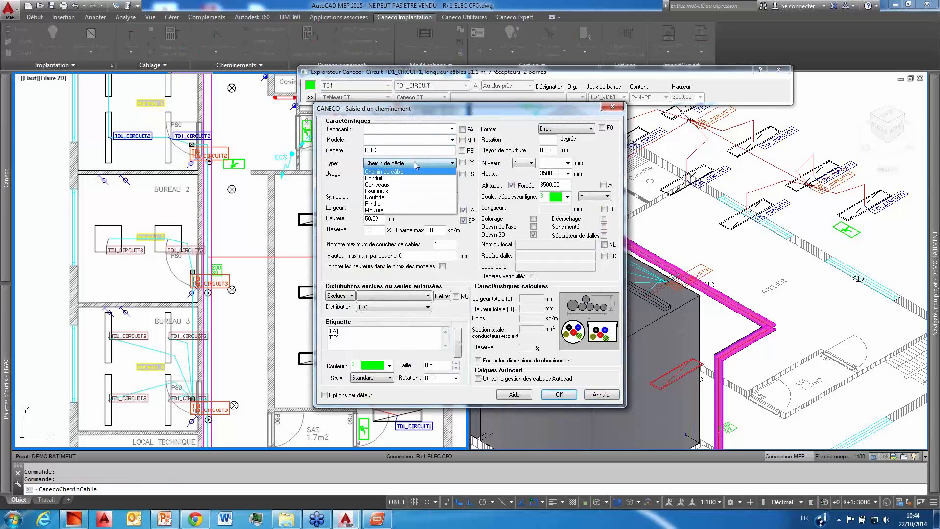
{"action": "left_click", "coordinate": [404, 184]}
{"action": "left_click", "coordinate": [382, 197]}
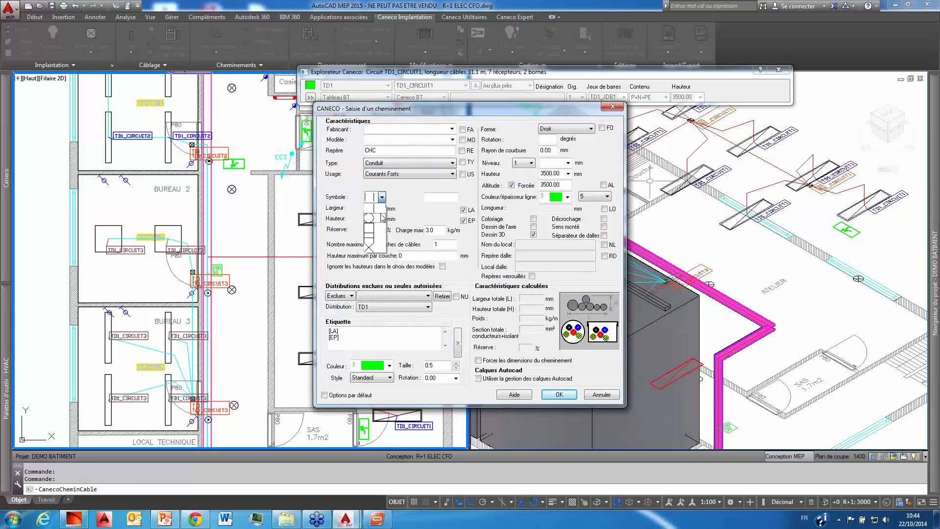
{"action": "left_click", "coordinate": [381, 216]}
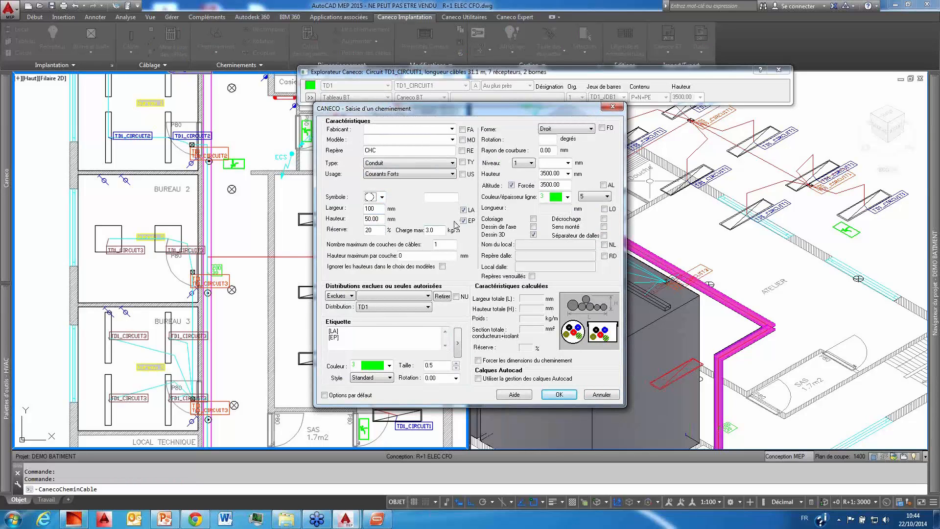
{"action": "left_click", "coordinate": [558, 395]}
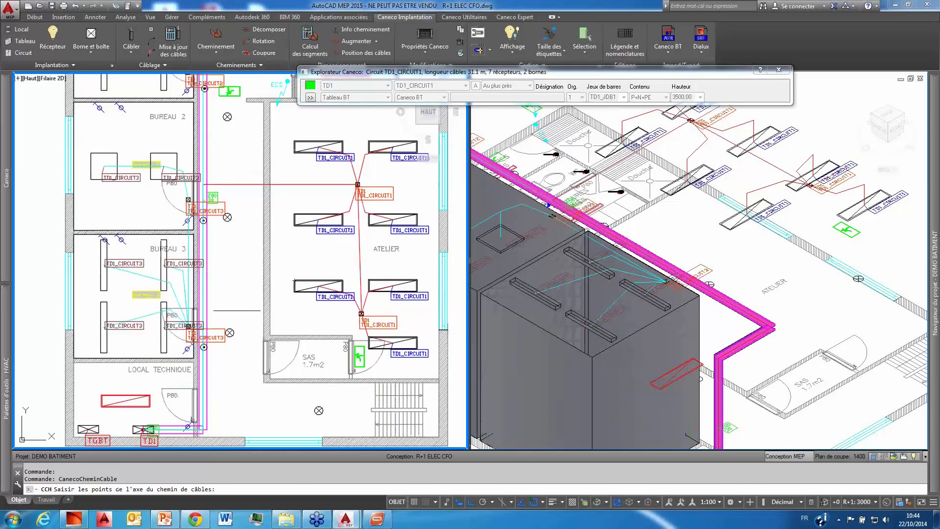
Step: Draw the conduit as a straight horizontal run from the corridor cable tray beside BUREAU 3 to the lower ATELIER terminal near the SAS
{"action": "left_click", "coordinate": [204, 311]}
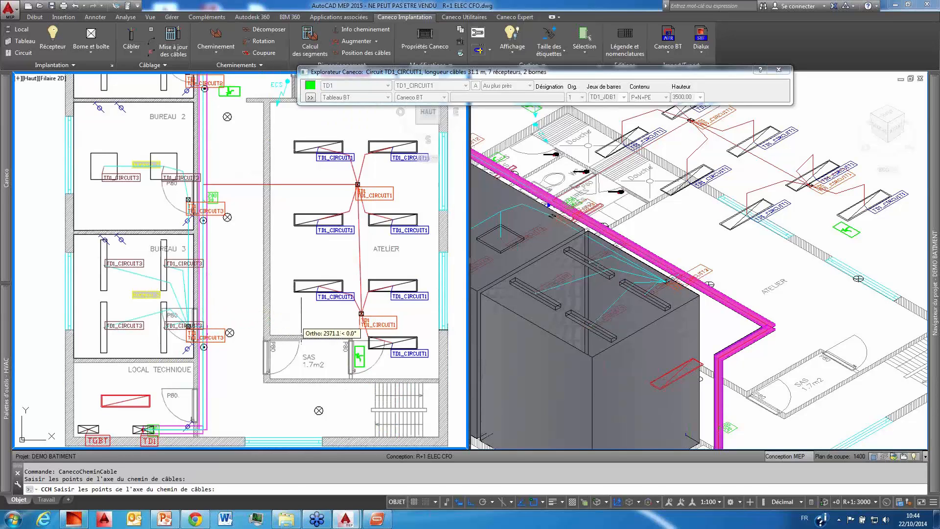
{"action": "left_click", "coordinate": [352, 311]}
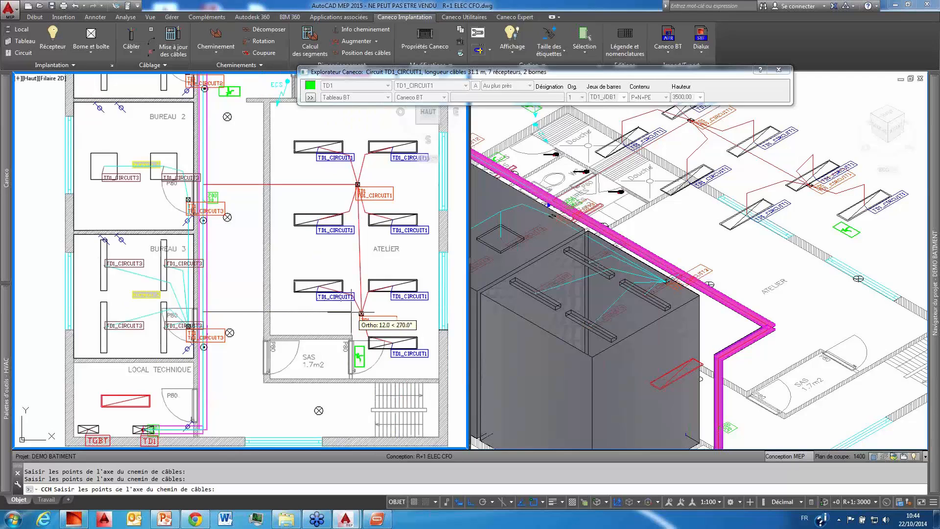
{"action": "key", "text": "Return"}
{"action": "left_click", "coordinate": [746, 236]}
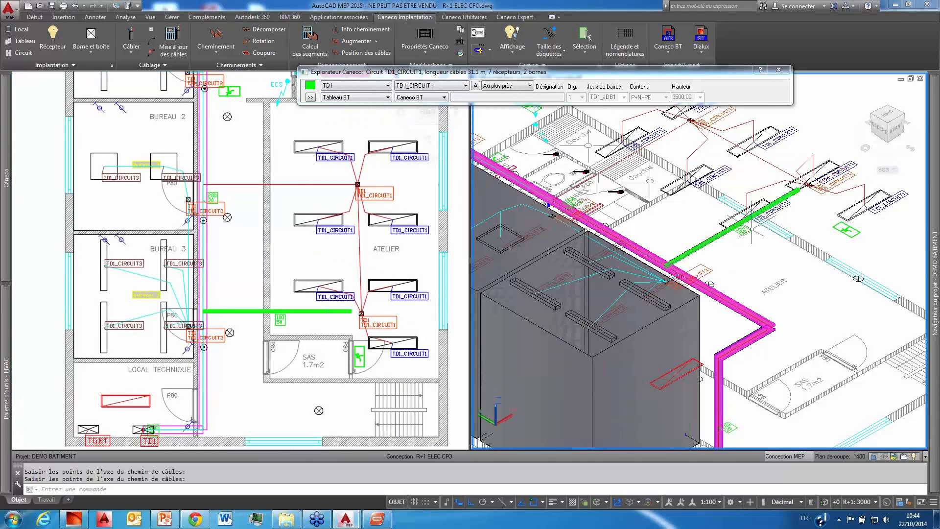
{"action": "scroll", "coordinate": [752, 230], "scroll_direction": "up", "scroll_amount": 2}
Step: Recalculate all the cables of the drawing to take the new conduit into account
{"action": "left_click", "coordinate": [222, 325]}
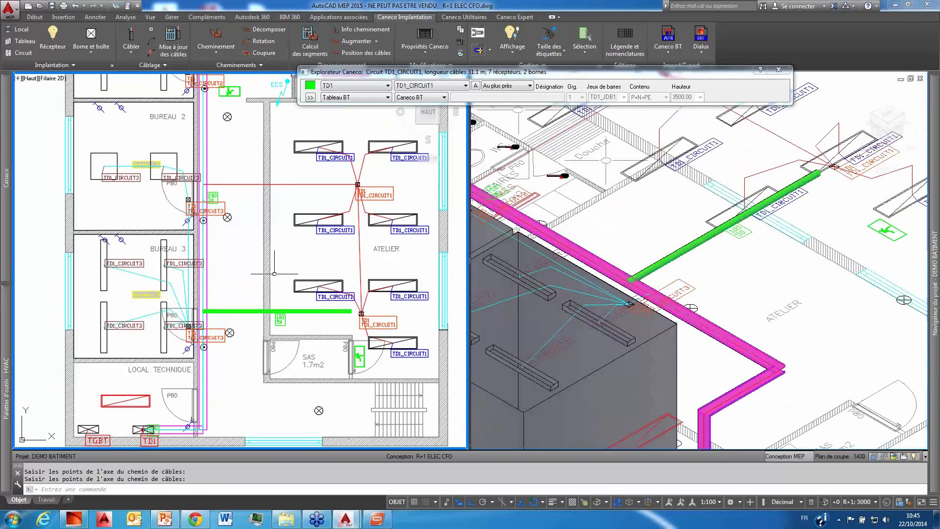
{"action": "middle_click_drag", "start_coordinate": [254, 265], "coordinate": [236, 260]}
{"action": "mouse_move", "coordinate": [2, 218]}
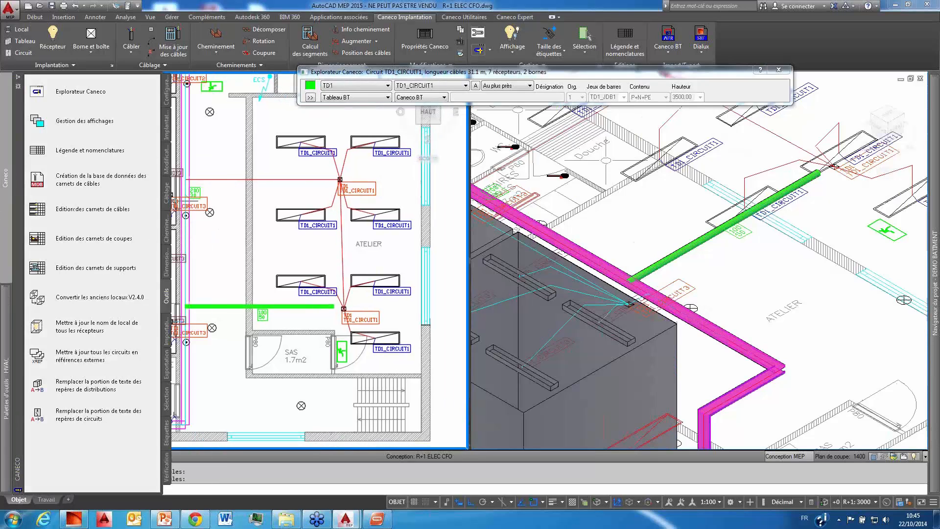
{"action": "left_click", "coordinate": [167, 198]}
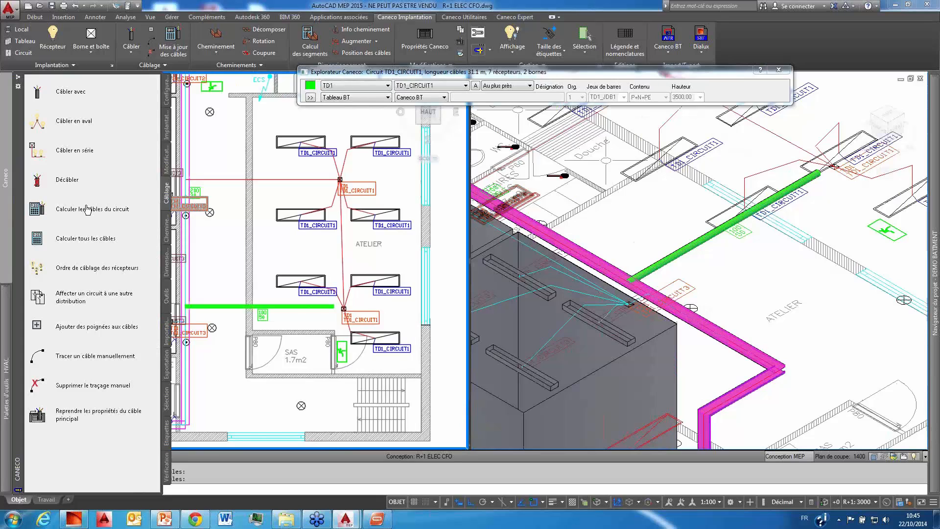
{"action": "left_click", "coordinate": [130, 56]}
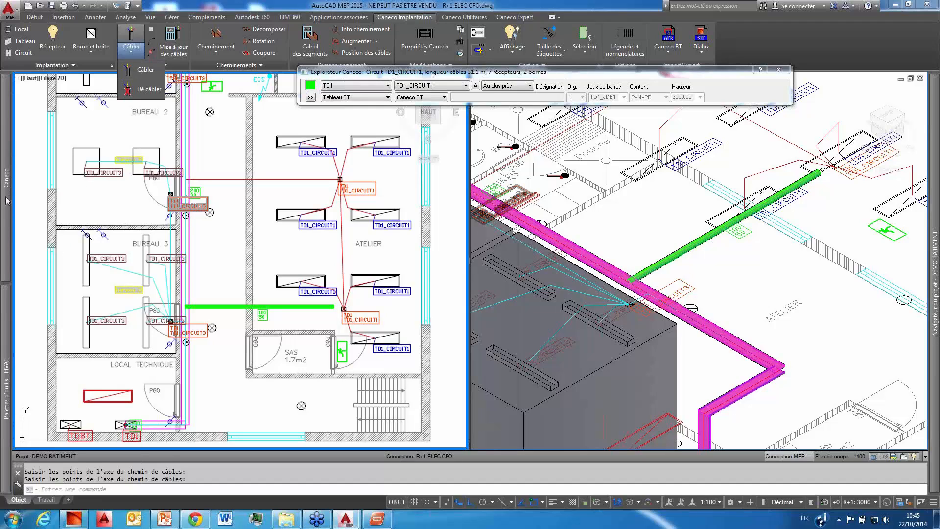
{"action": "mouse_move", "coordinate": [7, 200]}
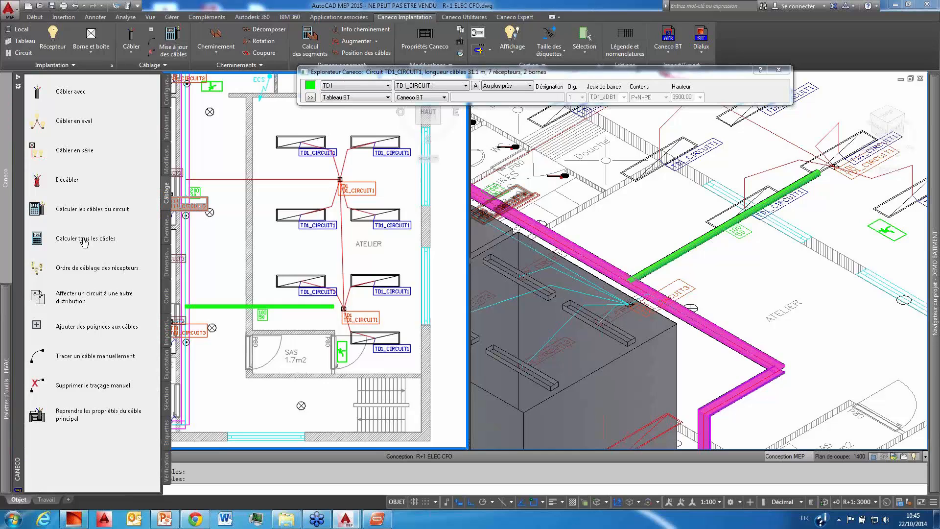
{"action": "left_click", "coordinate": [84, 239]}
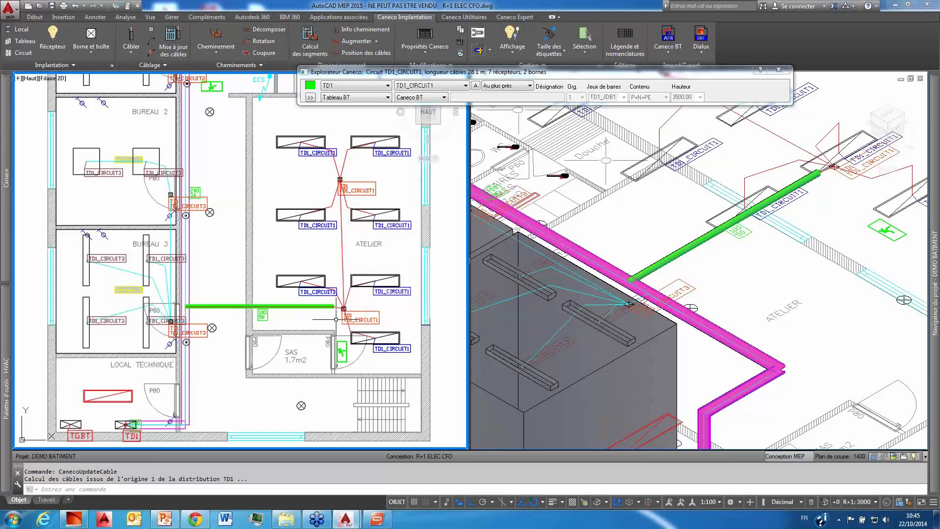
Step: Examine how the TD1_CIRCUIT1 cables run between the corridor tray, the conduit and the ATELIER terminals
{"action": "scroll", "coordinate": [210, 326], "scroll_direction": "up", "scroll_amount": 2}
{"action": "scroll", "coordinate": [201, 328], "scroll_direction": "down", "scroll_amount": 2}
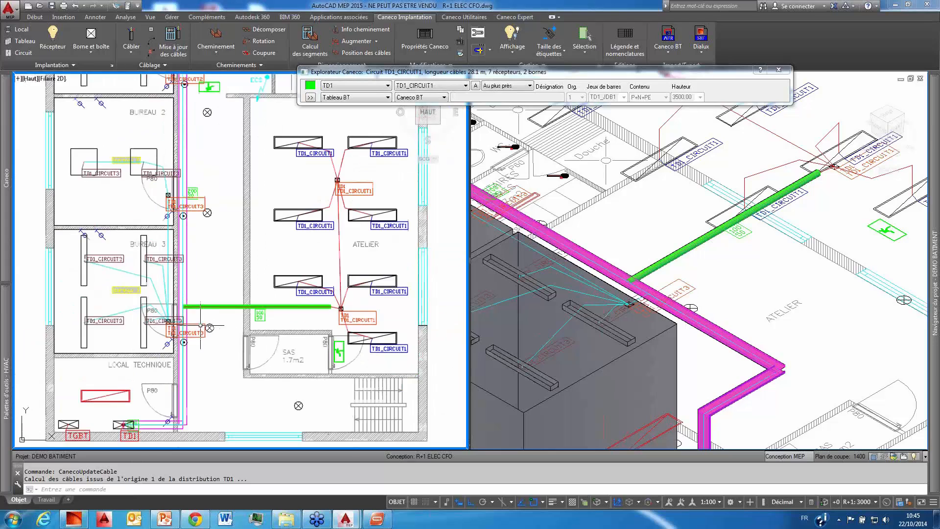
{"action": "scroll", "coordinate": [342, 313], "scroll_direction": "up", "scroll_amount": 2}
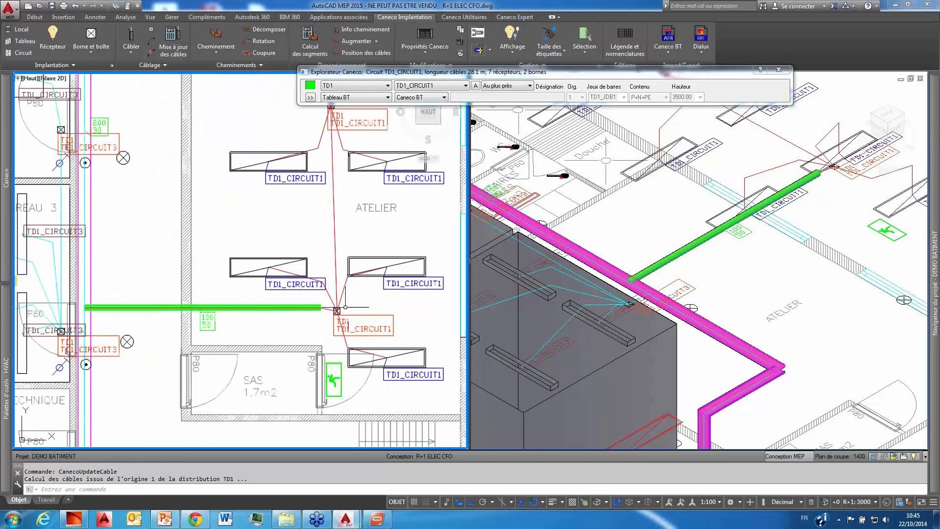
{"action": "scroll", "coordinate": [341, 313], "scroll_direction": "down", "scroll_amount": 2}
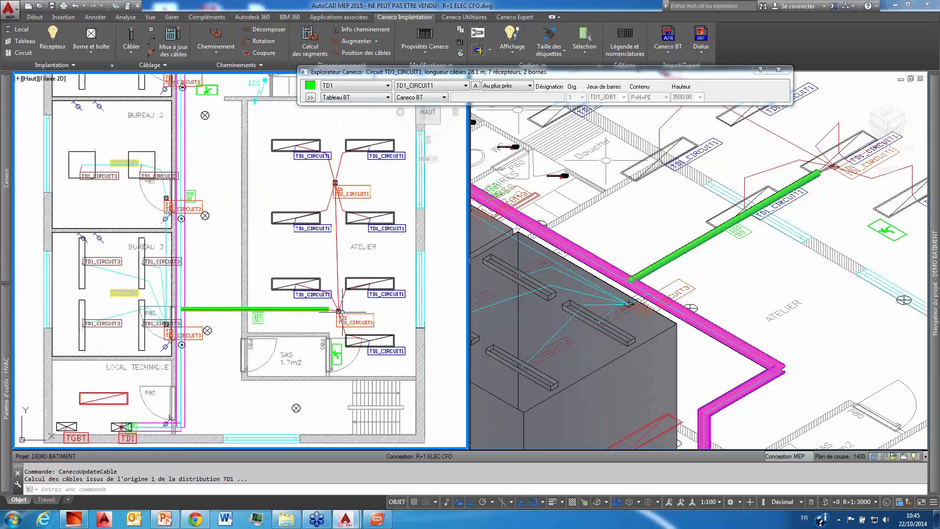
{"action": "scroll", "coordinate": [321, 289], "scroll_direction": "down", "scroll_amount": 5}
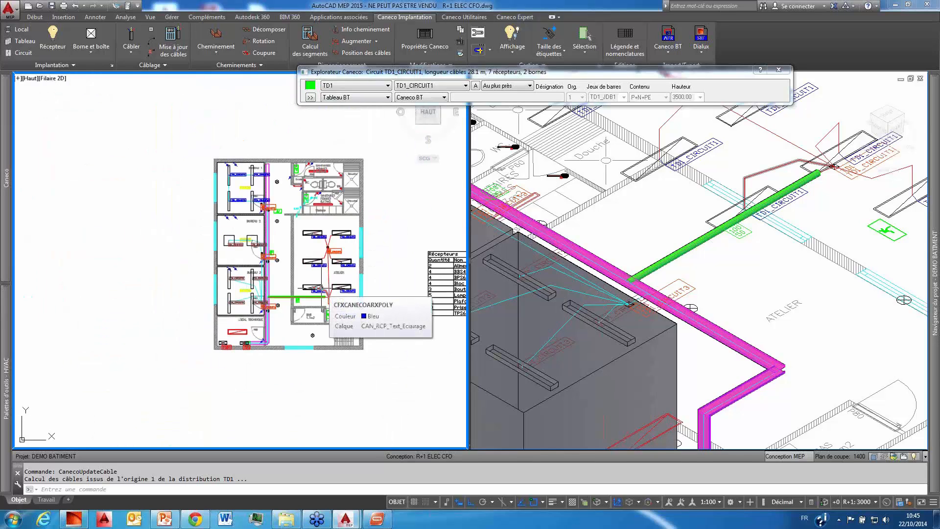
{"action": "left_click", "coordinate": [785, 299]}
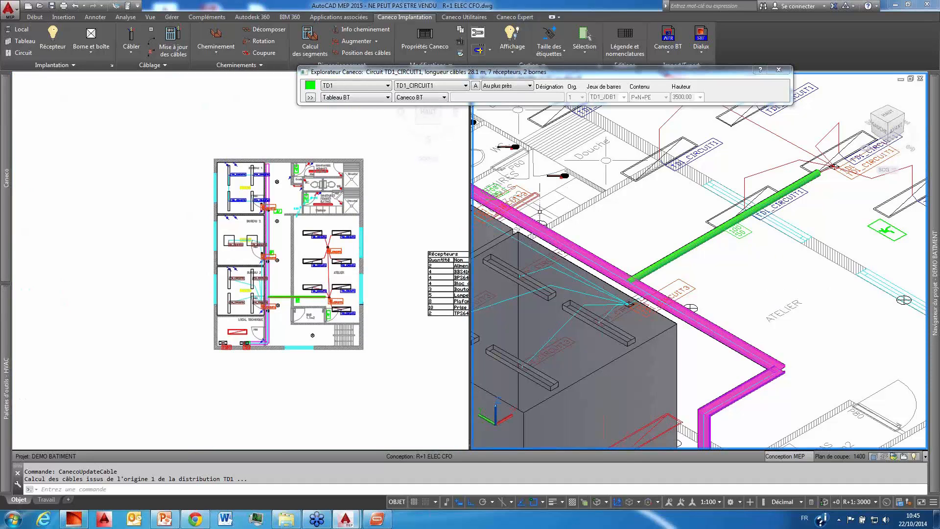
{"action": "left_click", "coordinate": [278, 260]}
{"action": "middle_click_drag", "start_coordinate": [290, 247], "coordinate": [263, 257]}
{"action": "scroll", "coordinate": [264, 257], "scroll_direction": "up", "scroll_amount": 5}
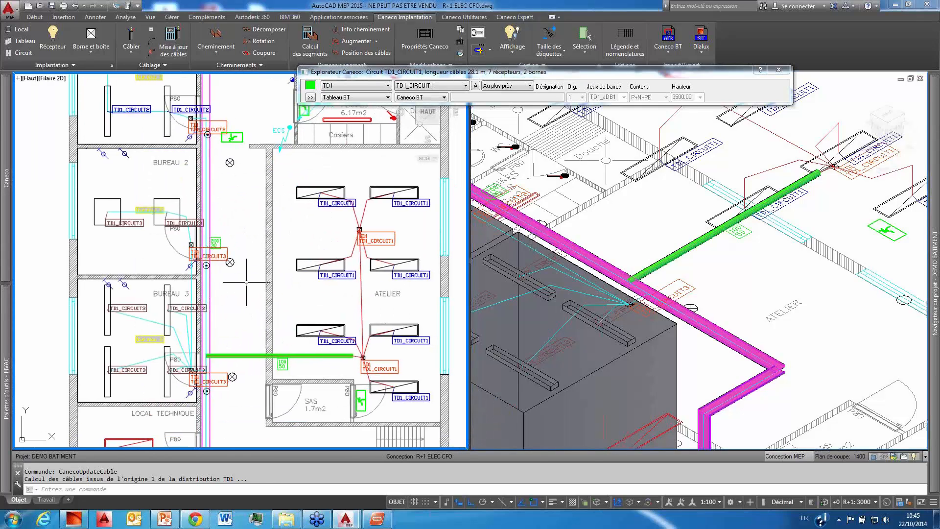
Step: Start feeding the unwired luminaire beside the stairs, below the SAS, from a new circuit in distribution TD1
{"action": "scroll", "coordinate": [238, 282], "scroll_direction": "down", "scroll_amount": 3}
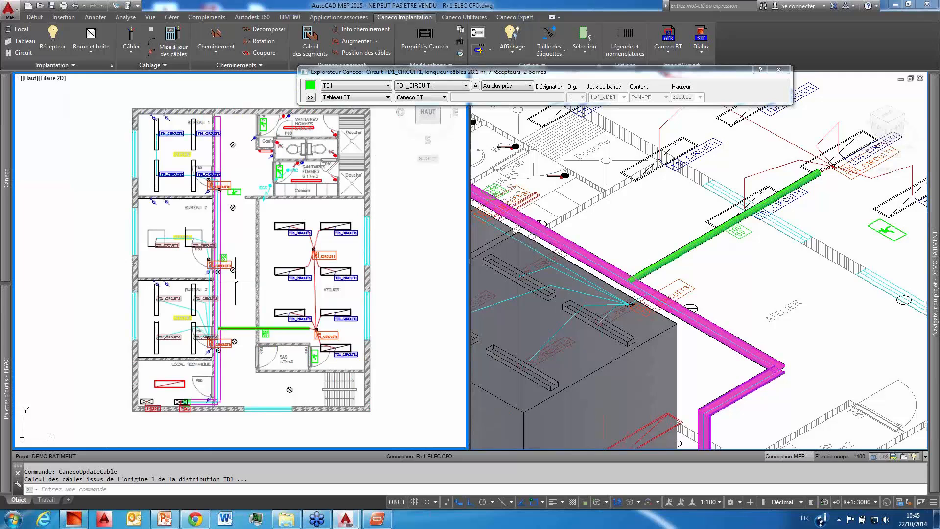
{"action": "middle_click_drag", "start_coordinate": [247, 305], "coordinate": [252, 314]}
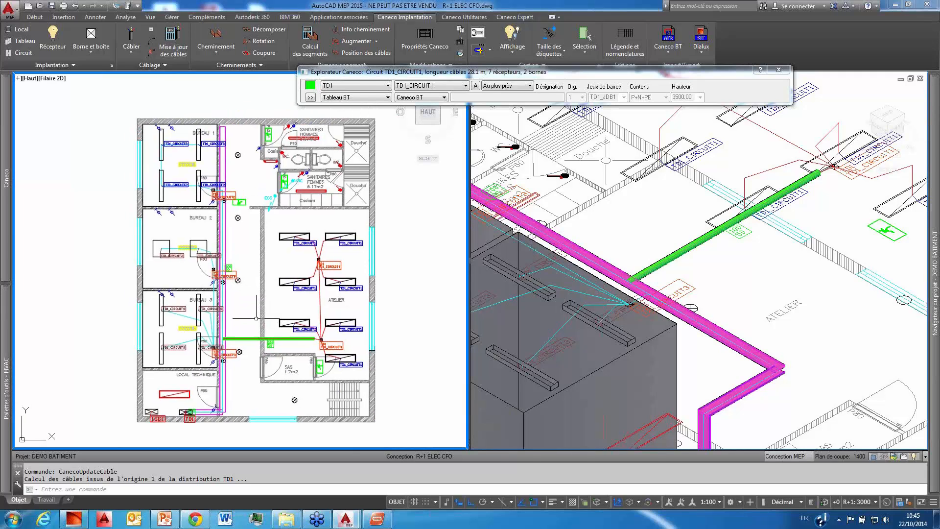
{"action": "scroll", "coordinate": [303, 400], "scroll_direction": "up", "scroll_amount": 4}
{"action": "left_click", "coordinate": [295, 400]}
{"action": "right_click", "coordinate": [294, 400]}
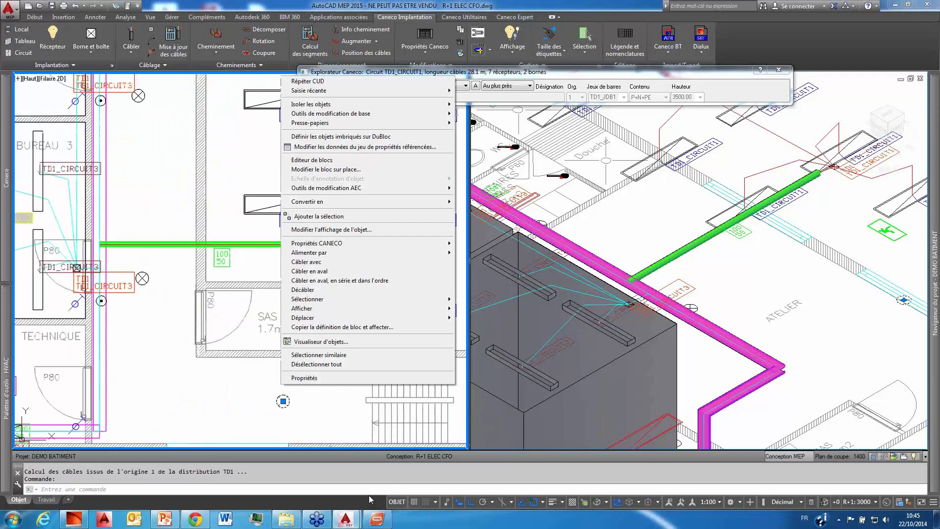
{"action": "mouse_move", "coordinate": [370, 253]}
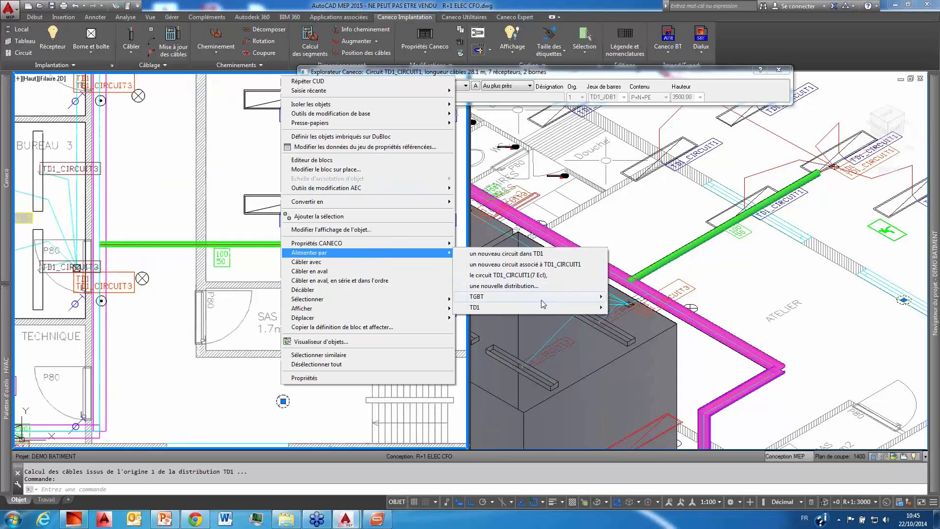
{"action": "mouse_move", "coordinate": [541, 304]}
{"action": "left_click", "coordinate": [687, 314]}
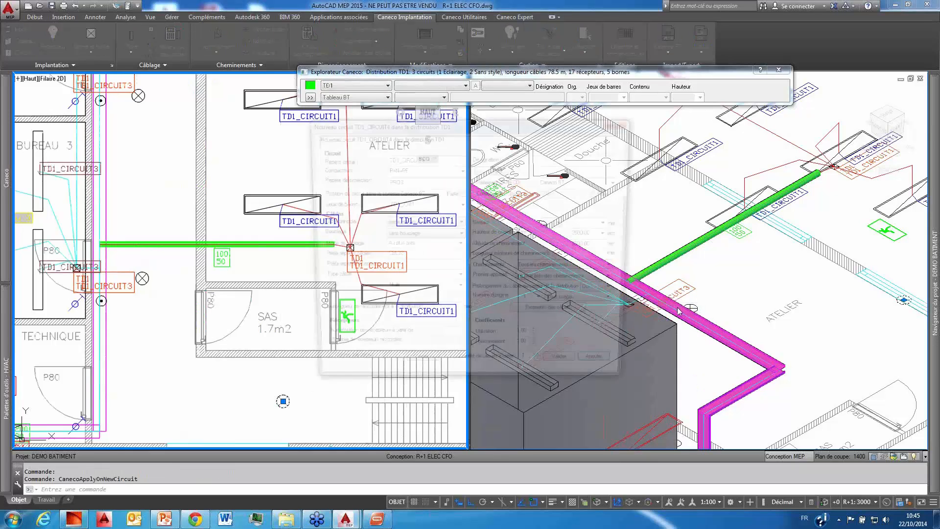
Step: Apply the ECL+BAES+TELE style, Eclairage + BAES+ Télé + Cde séparé, to the new TD1 circuit and create it
{"action": "left_click", "coordinate": [499, 170]}
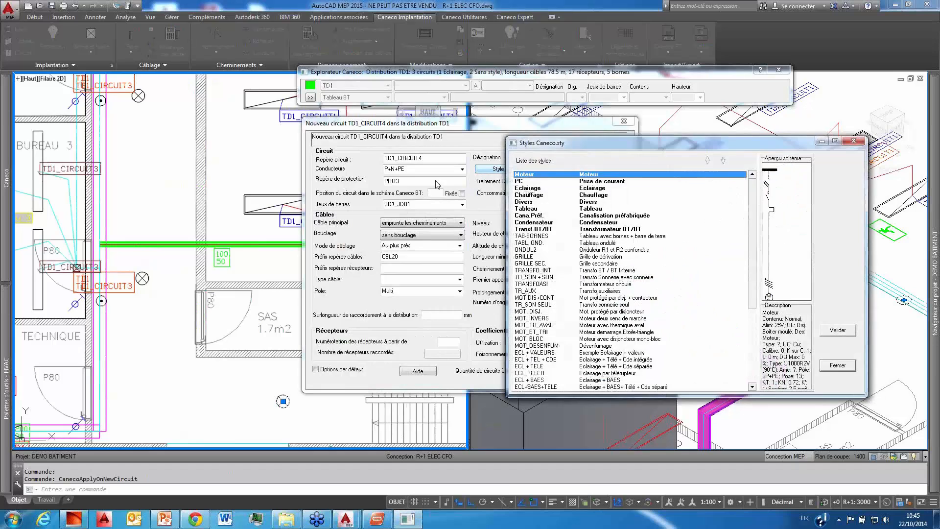
{"action": "left_click_drag", "start_coordinate": [749, 196], "coordinate": [750, 269]}
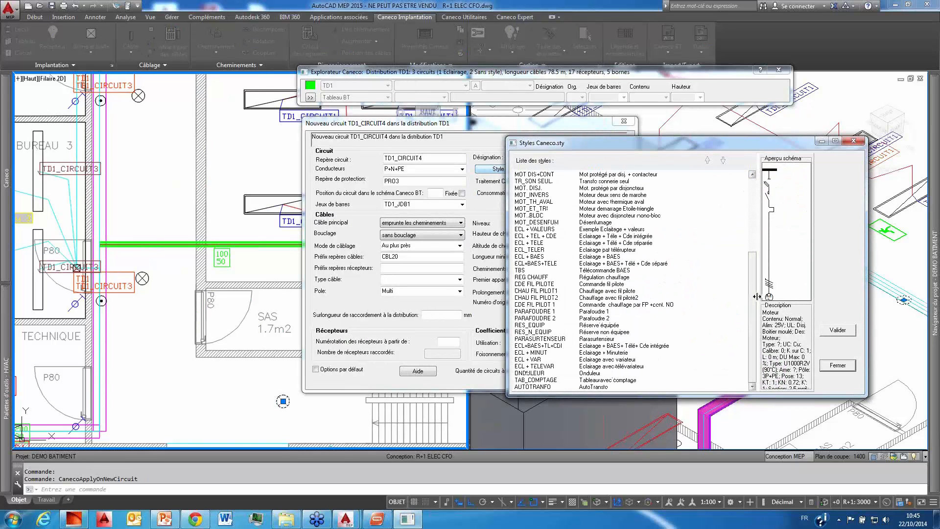
{"action": "left_click", "coordinate": [616, 258]}
{"action": "left_click", "coordinate": [616, 264]}
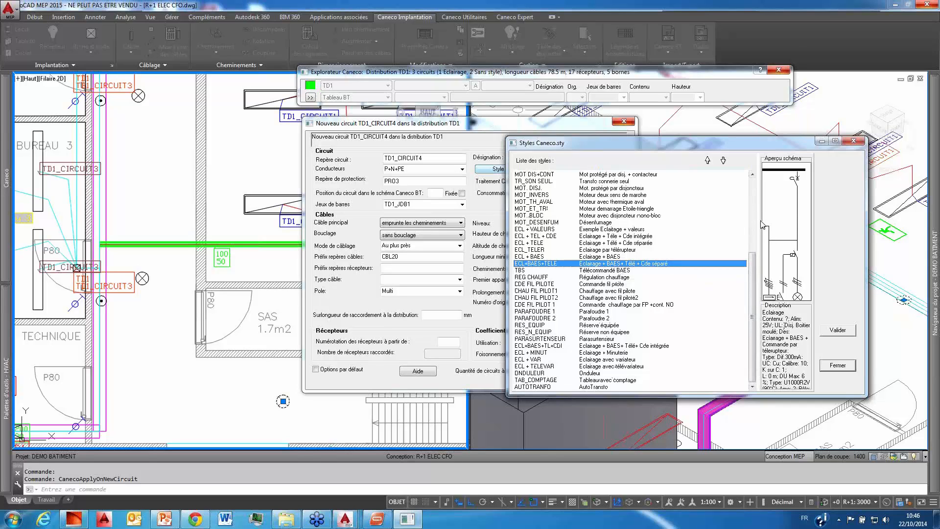
{"action": "left_click_drag", "start_coordinate": [759, 221], "coordinate": [747, 226]}
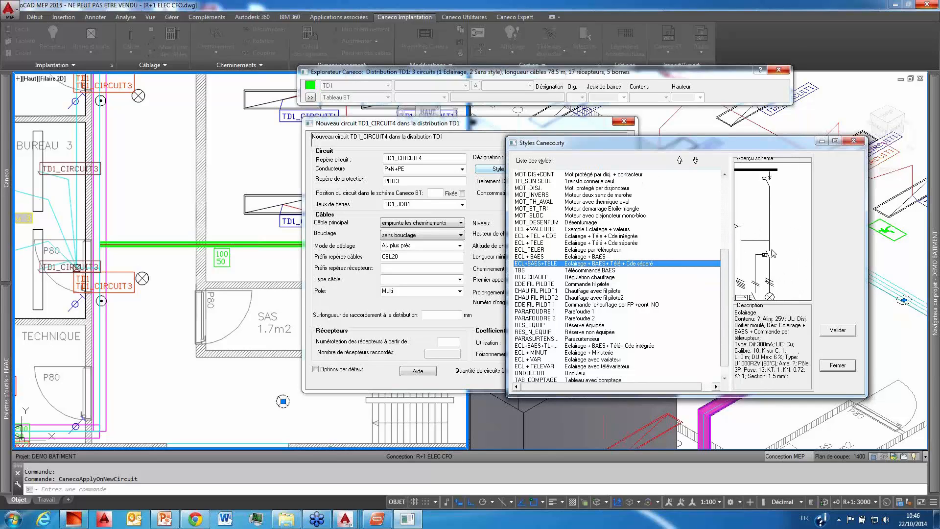
{"action": "left_click", "coordinate": [851, 333]}
{"action": "left_click", "coordinate": [569, 370]}
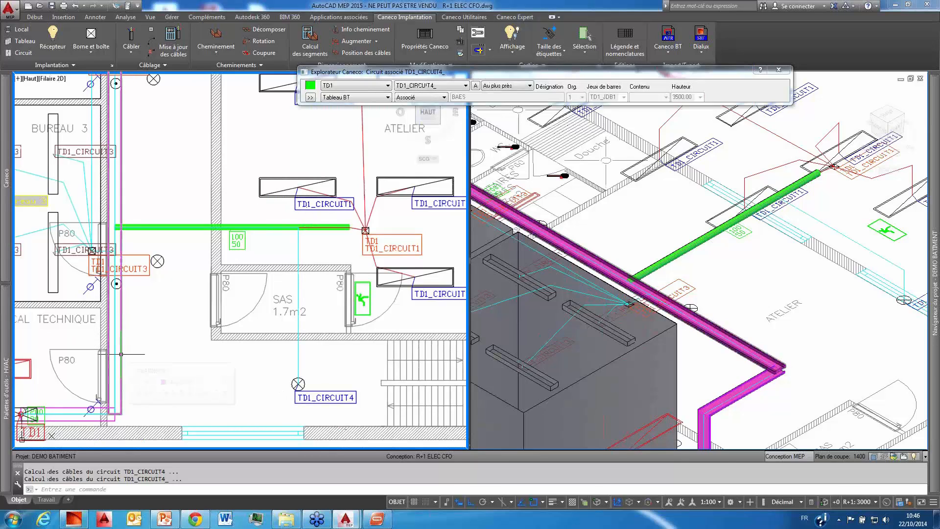
Step: Choose the TD1_CIRCUIT4 cable's attachment point on the corridor cable tray, beside the LOCAL TECHNIQUE door
{"action": "left_click", "coordinate": [298, 335]}
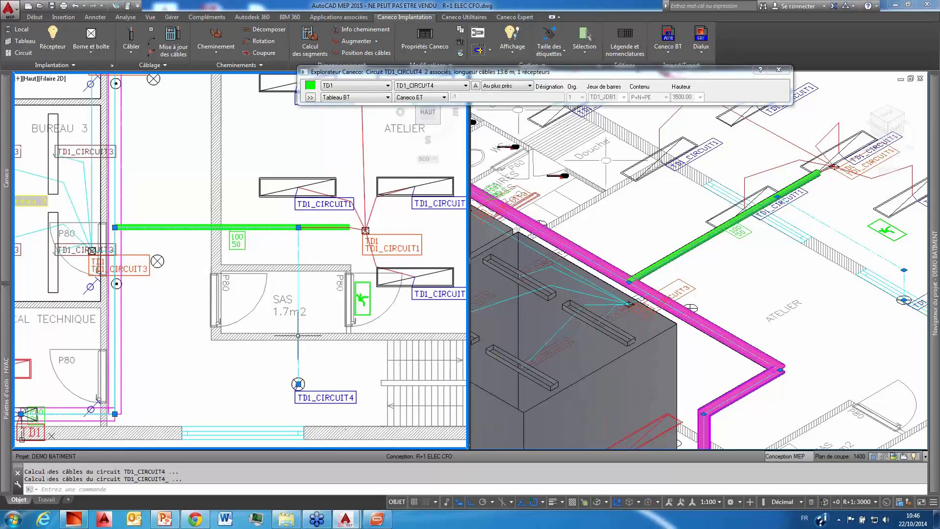
{"action": "right_click", "coordinate": [298, 335]}
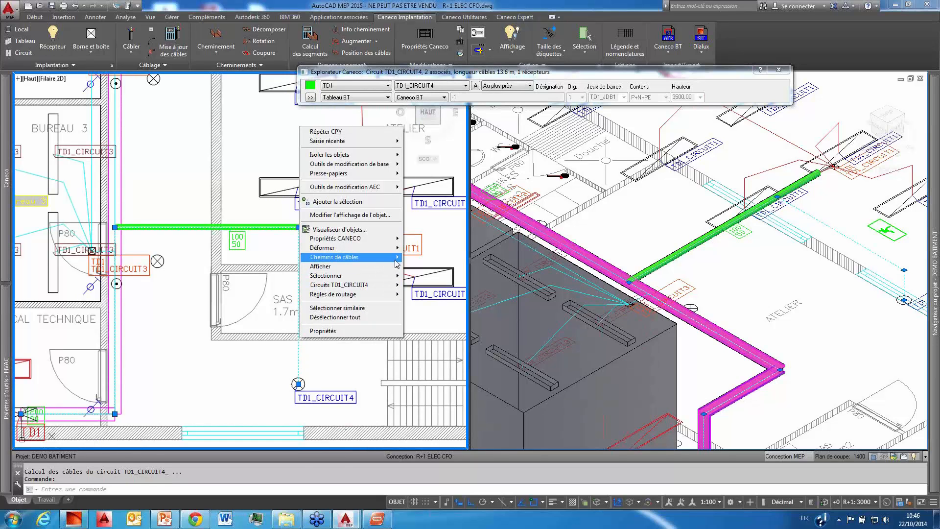
{"action": "mouse_move", "coordinate": [386, 257]}
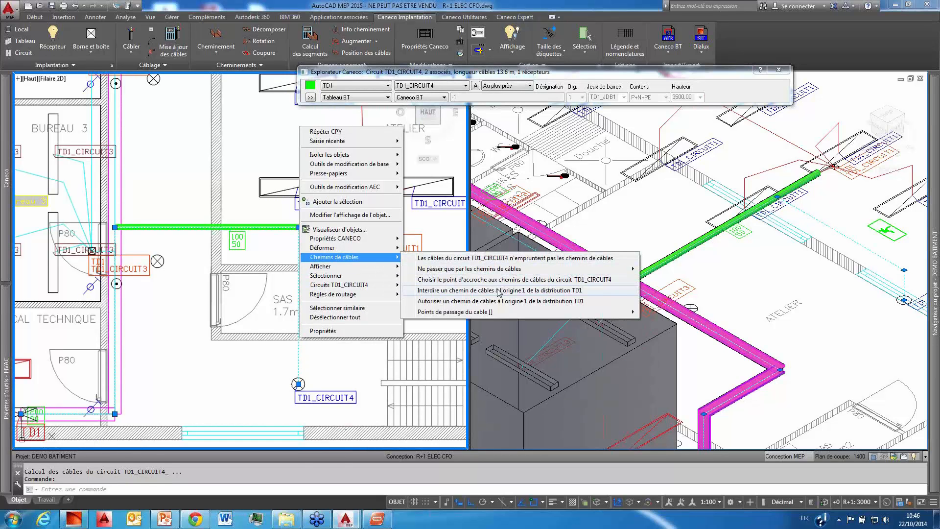
{"action": "mouse_move", "coordinate": [491, 313]}
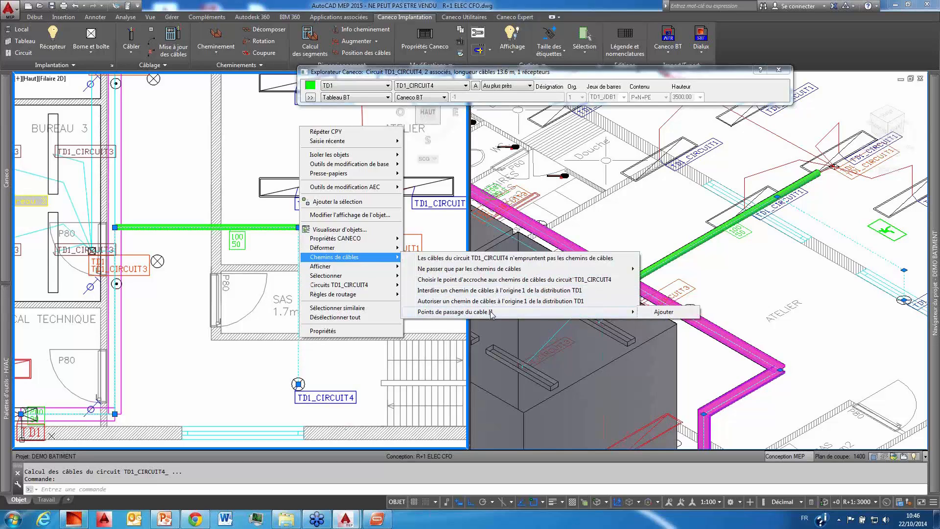
{"action": "left_click", "coordinate": [491, 282]}
{"action": "left_click", "coordinate": [113, 356]}
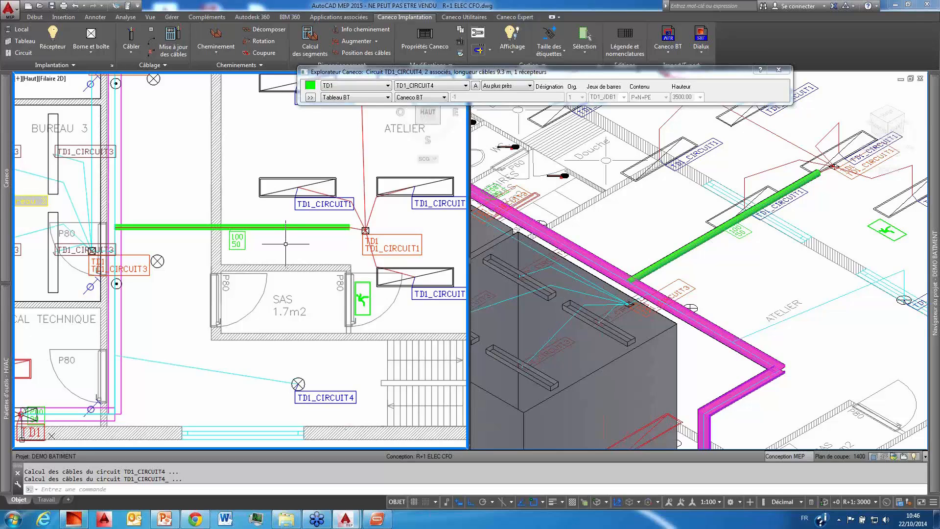
{"action": "scroll", "coordinate": [285, 243], "scroll_direction": "down", "scroll_amount": 3}
{"action": "middle_click_drag", "start_coordinate": [317, 269], "coordinate": [314, 287]}
{"action": "left_click", "coordinate": [231, 297]}
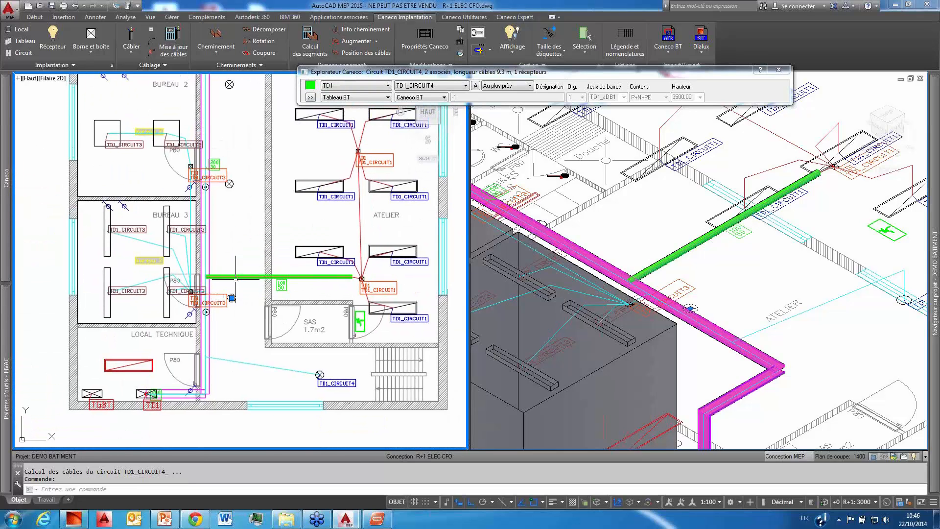
{"action": "mouse_move", "coordinate": [6, 250]}
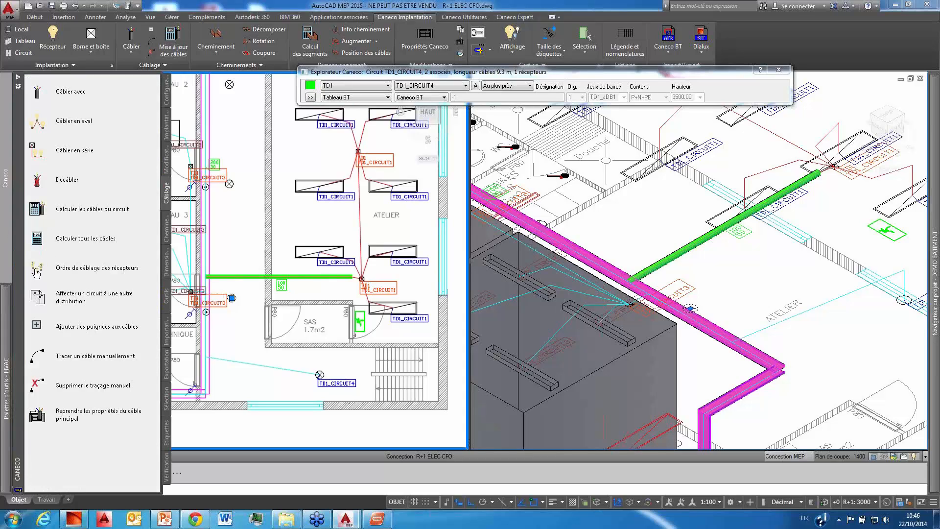
{"action": "left_click", "coordinate": [36, 272]}
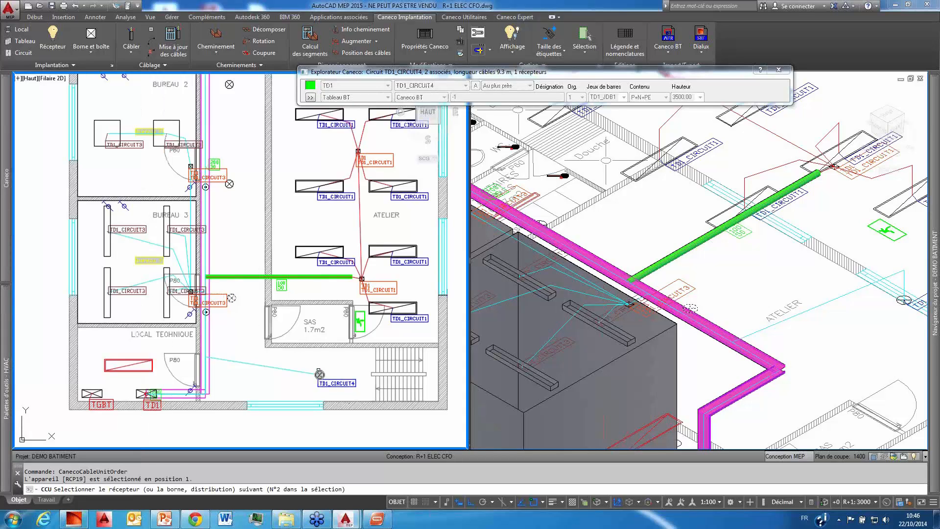
{"action": "key", "text": "Escape"}
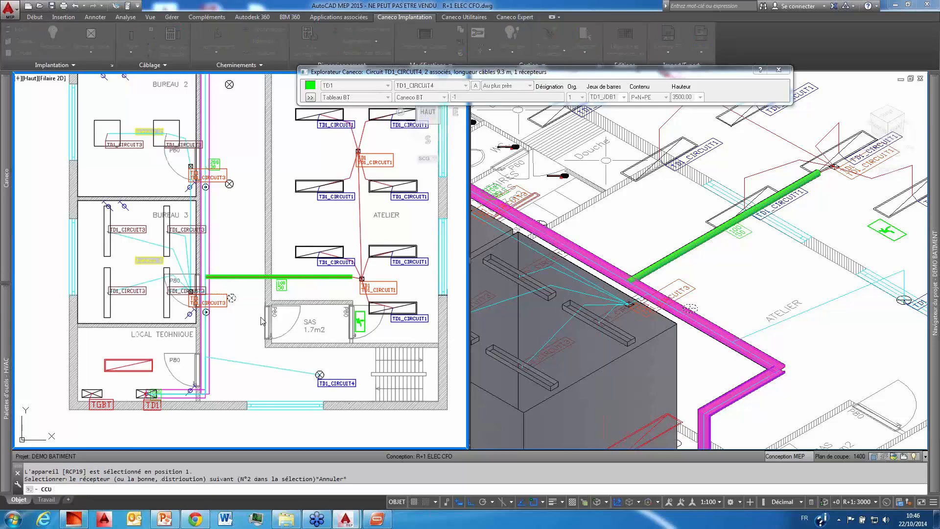
{"action": "left_click", "coordinate": [561, 282]}
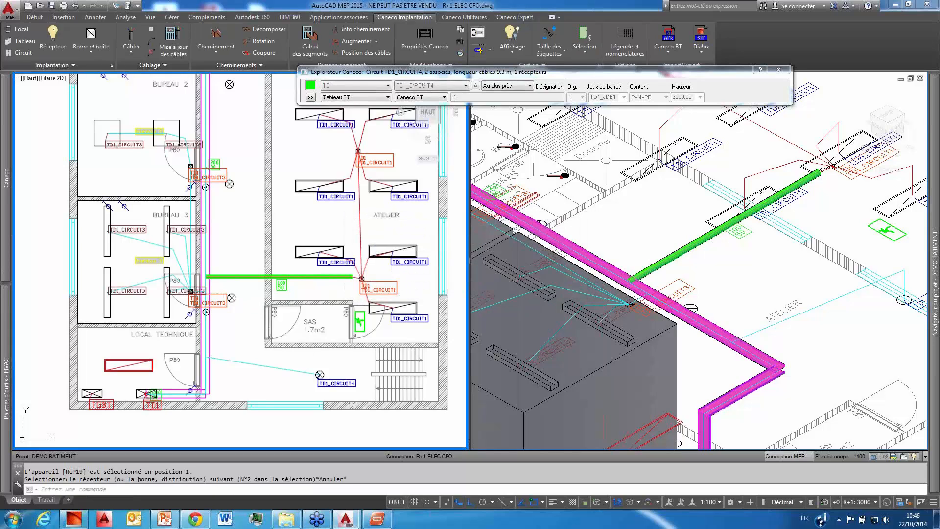
Step: Wire the corridor luminaire outside BUREAU 3 to the TD1_CIRCUIT4 luminaire beside the stairs
{"action": "left_click", "coordinate": [232, 297]}
{"action": "right_click", "coordinate": [258, 296]}
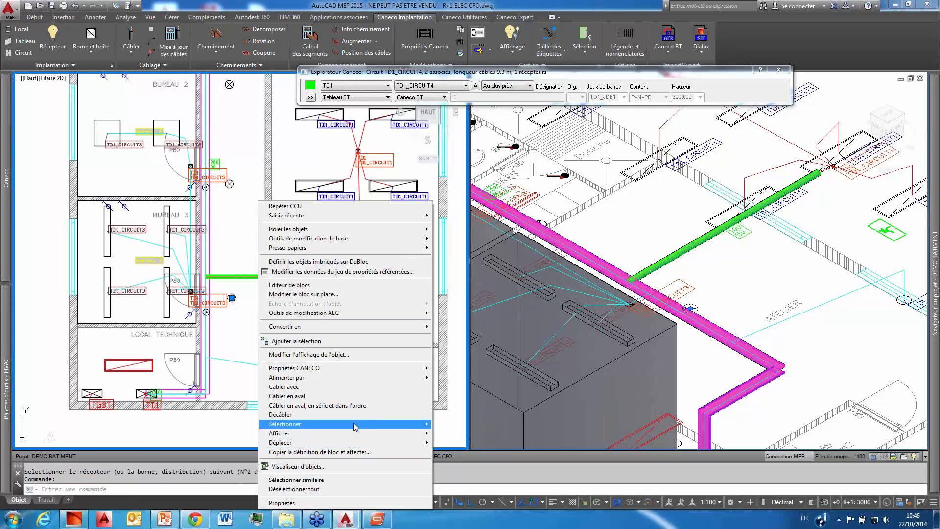
{"action": "left_click", "coordinate": [315, 387]}
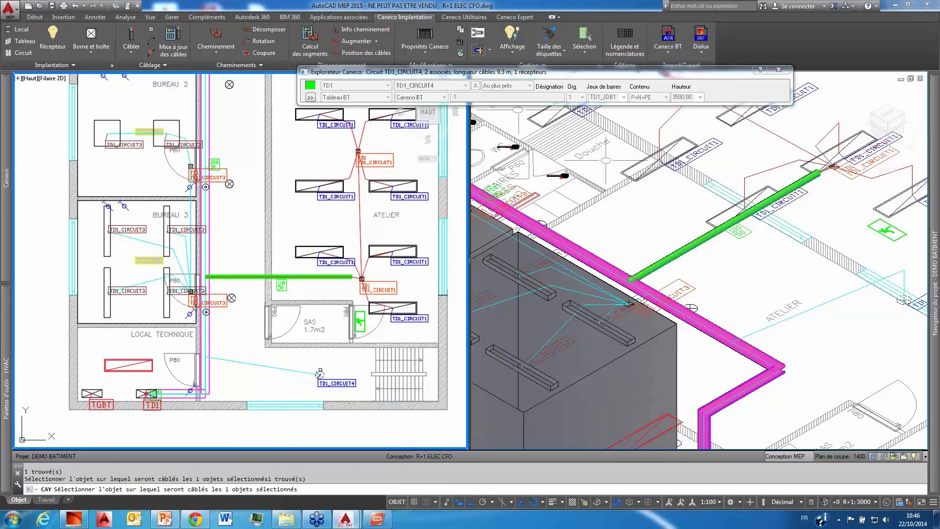
{"action": "left_click", "coordinate": [319, 374]}
{"action": "middle_click_drag", "start_coordinate": [237, 181], "coordinate": [235, 256]}
{"action": "right_click", "coordinate": [235, 256]}
{"action": "left_click", "coordinate": [232, 257]}
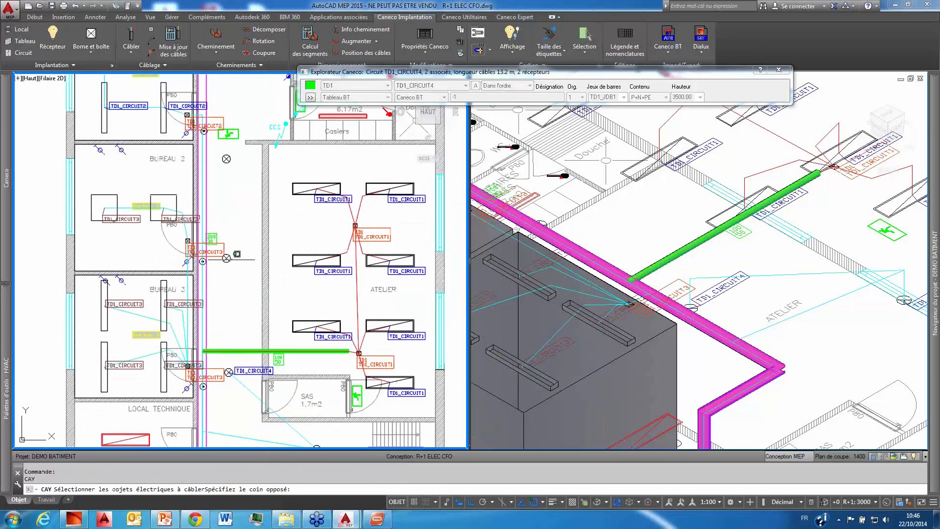
{"action": "right_click", "coordinate": [232, 260]}
{"action": "left_click", "coordinate": [267, 307]}
{"action": "left_click", "coordinate": [226, 258]}
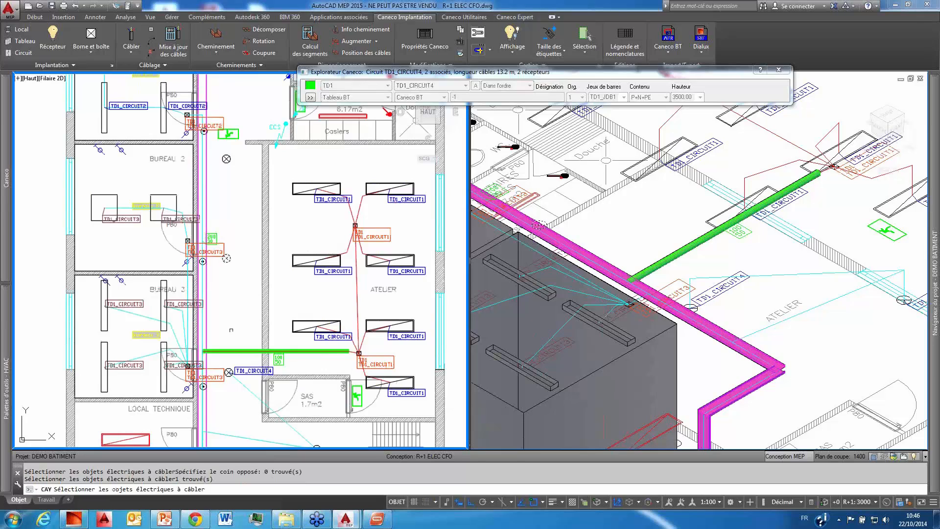
{"action": "left_click", "coordinate": [229, 371]}
{"action": "right_click", "coordinate": [228, 371]}
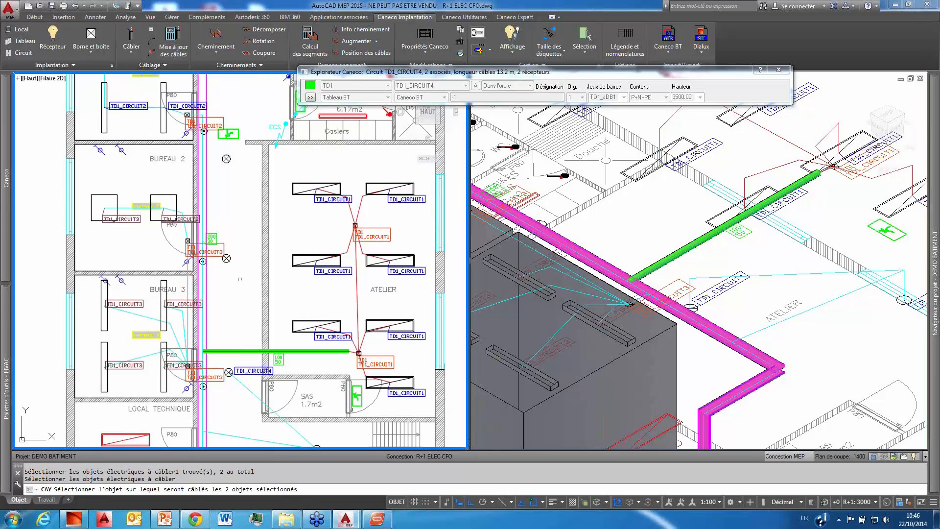
{"action": "right_click", "coordinate": [240, 265]}
Step: Wire the three remaining corridor luminaires one by one, from BUREAU 2 up to BUREAU 1, each to the preceding TD1_CIRCUIT4 luminaire
{"action": "right_click", "coordinate": [237, 248]}
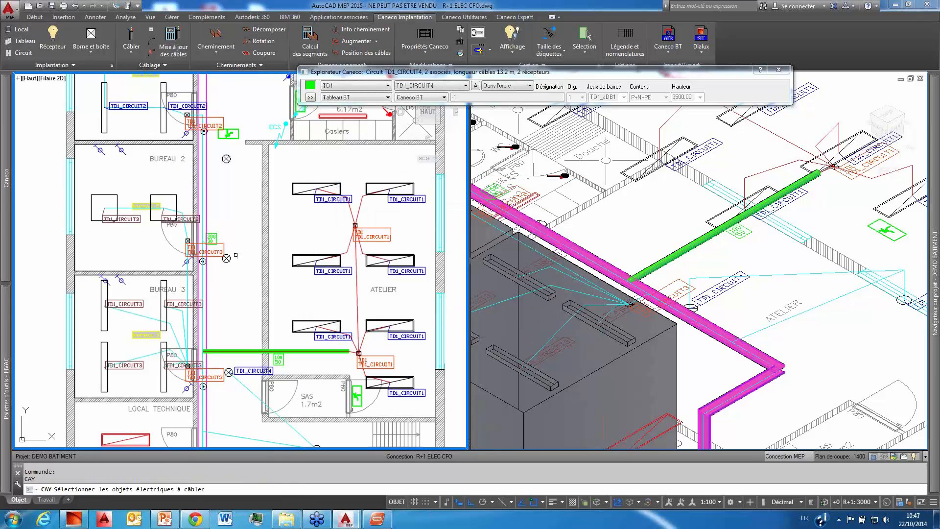
{"action": "left_click", "coordinate": [230, 257]}
{"action": "right_click", "coordinate": [233, 322]}
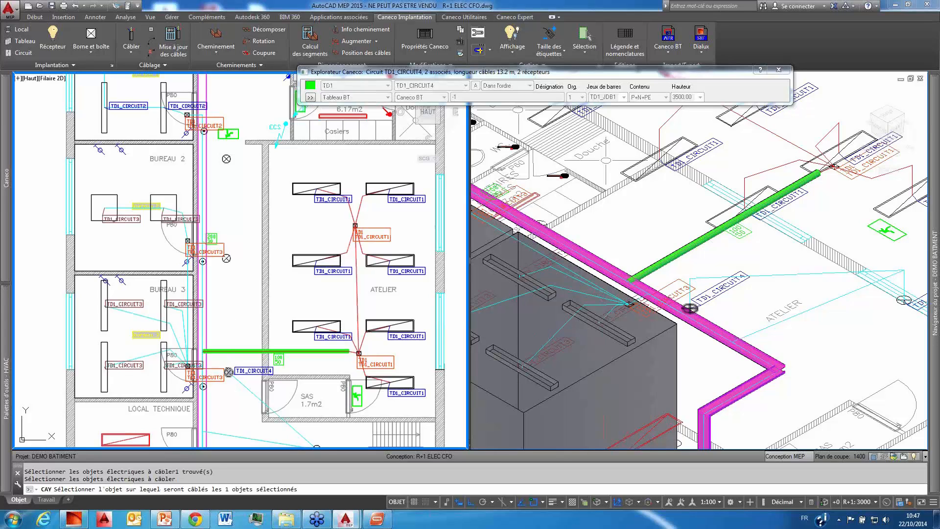
{"action": "left_click", "coordinate": [228, 371]}
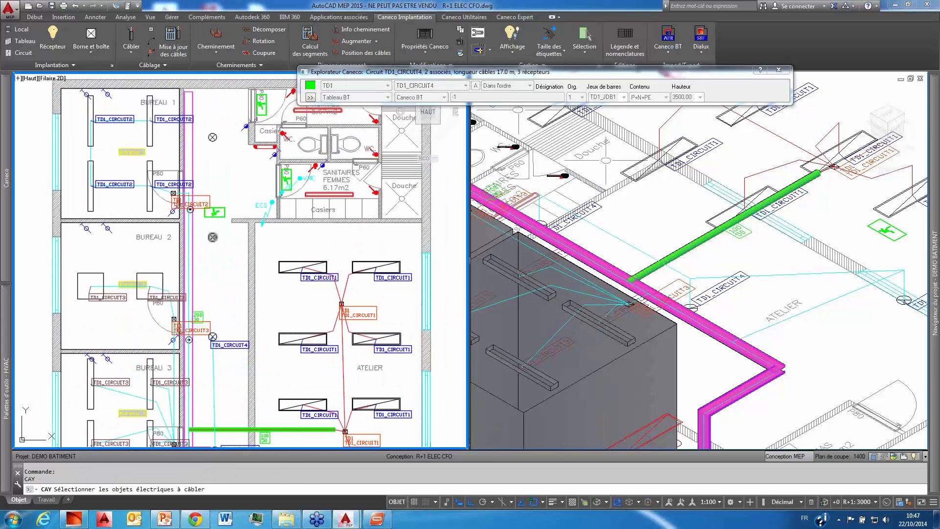
{"action": "left_click", "coordinate": [216, 334]}
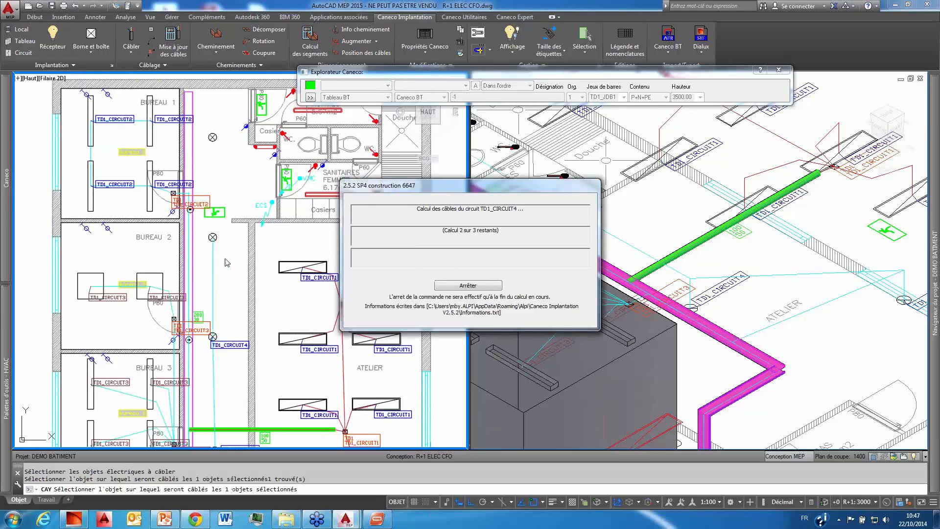
{"action": "left_click", "coordinate": [205, 285]}
{"action": "right_click", "coordinate": [212, 282]}
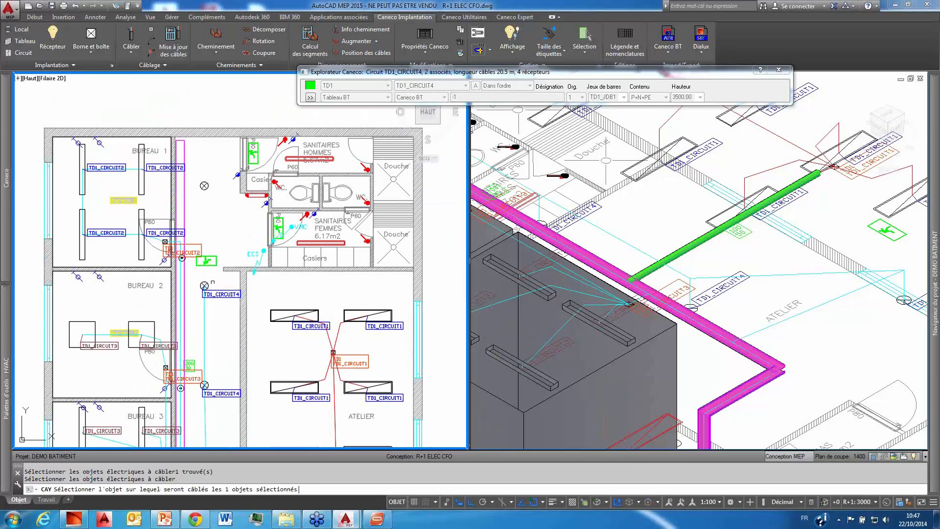
{"action": "left_click", "coordinate": [206, 282]}
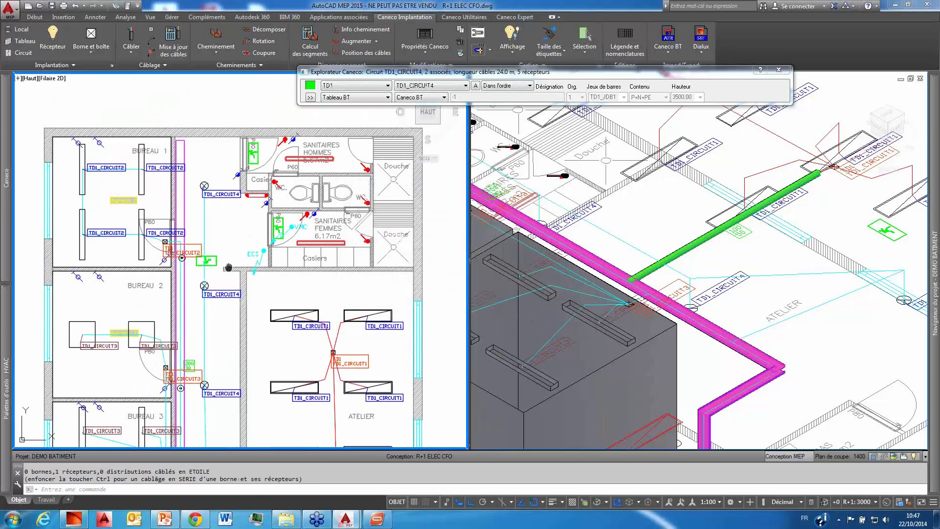
Step: Examine the TD1_CIRCUIT4 wiring along the corridor in the plan and 3D views, and the BUREAU 3 area up close
{"action": "scroll", "coordinate": [226, 267], "scroll_direction": "down", "scroll_amount": 3}
{"action": "middle_click_drag", "start_coordinate": [224, 267], "coordinate": [231, 221]}
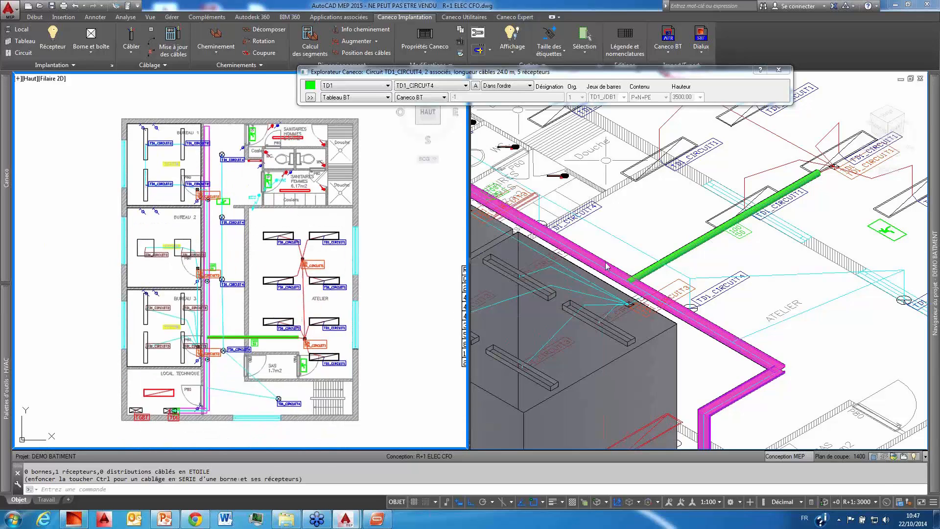
{"action": "left_click", "coordinate": [660, 218]}
{"action": "scroll", "coordinate": [660, 218], "scroll_direction": "down", "scroll_amount": 4}
{"action": "middle_click_drag", "start_coordinate": [686, 209], "coordinate": [735, 224]}
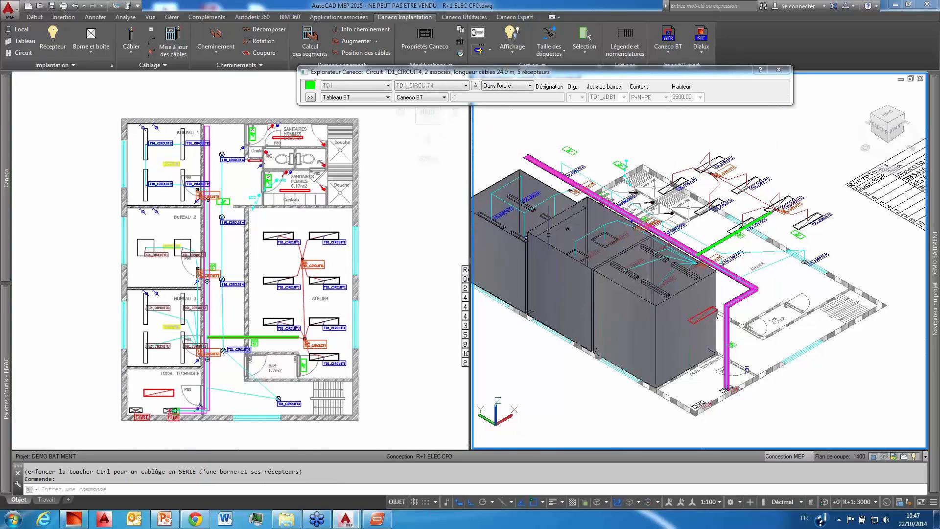
{"action": "left_click", "coordinate": [201, 314]}
{"action": "scroll", "coordinate": [203, 289], "scroll_direction": "up", "scroll_amount": 6}
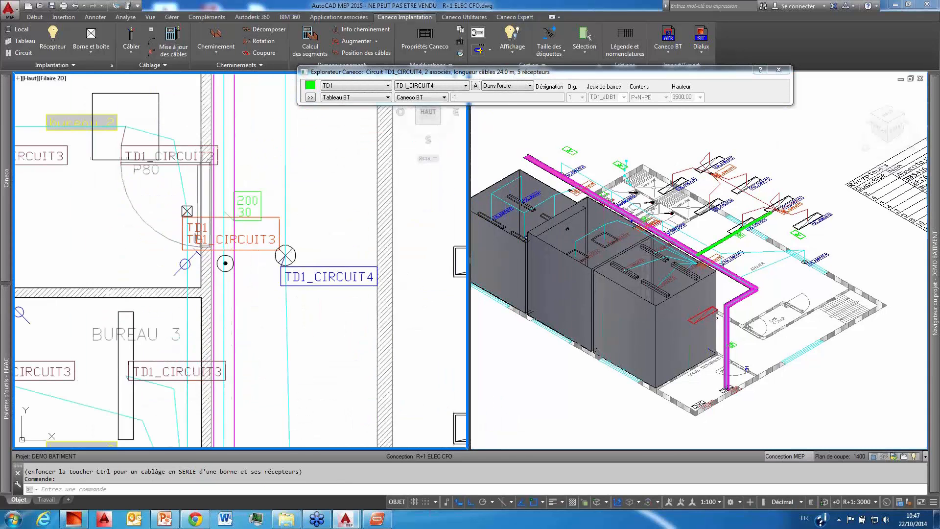
{"action": "scroll", "coordinate": [230, 352], "scroll_direction": "down", "scroll_amount": 3}
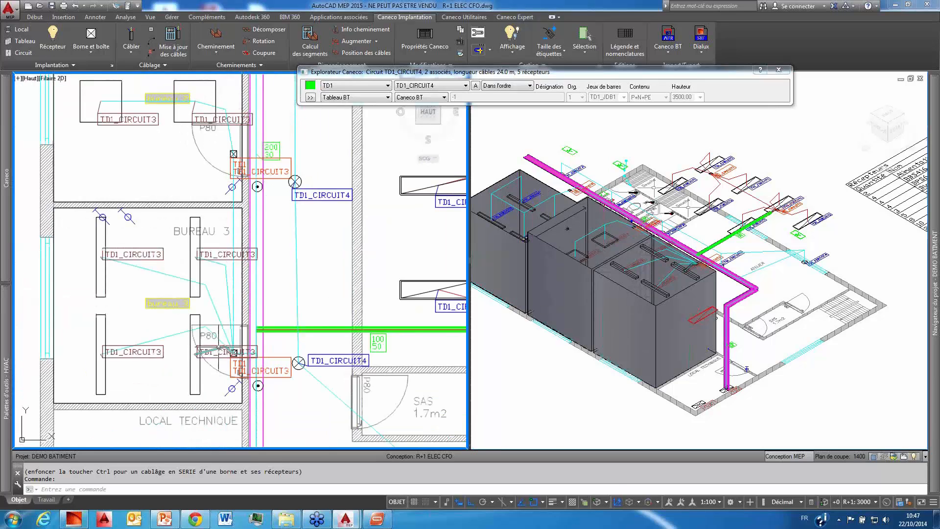
Step: Move the TD1_CIRCUIT3 label beside the BUREAU 3 door to the clear area just below the label of the neighbouring luminaire
{"action": "left_click", "coordinate": [228, 352]}
{"action": "left_click", "coordinate": [228, 352]}
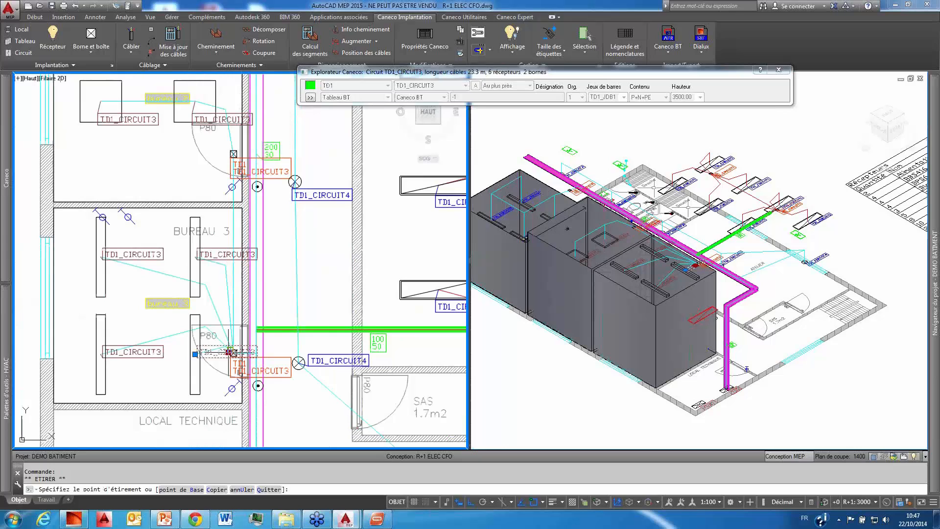
{"action": "left_click", "coordinate": [152, 378]}
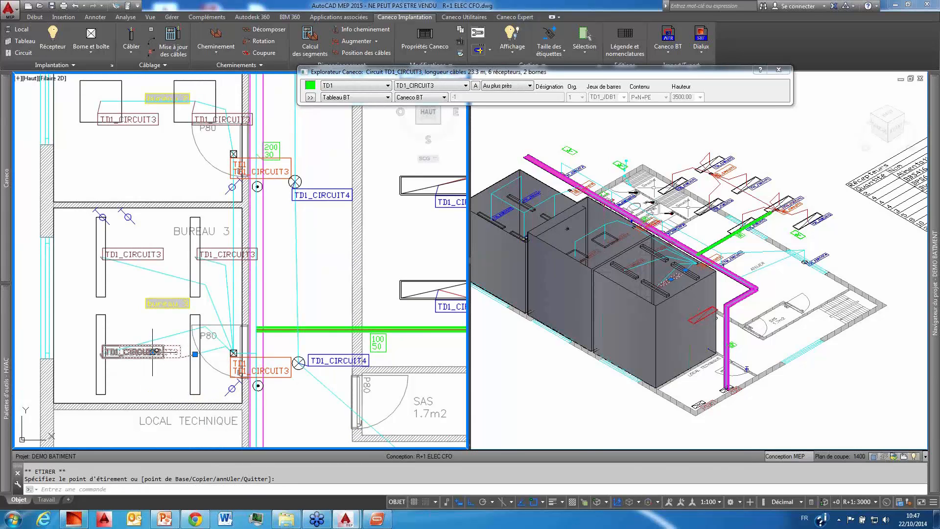
{"action": "key", "text": "Escape"}
{"action": "key", "text": "Escape"}
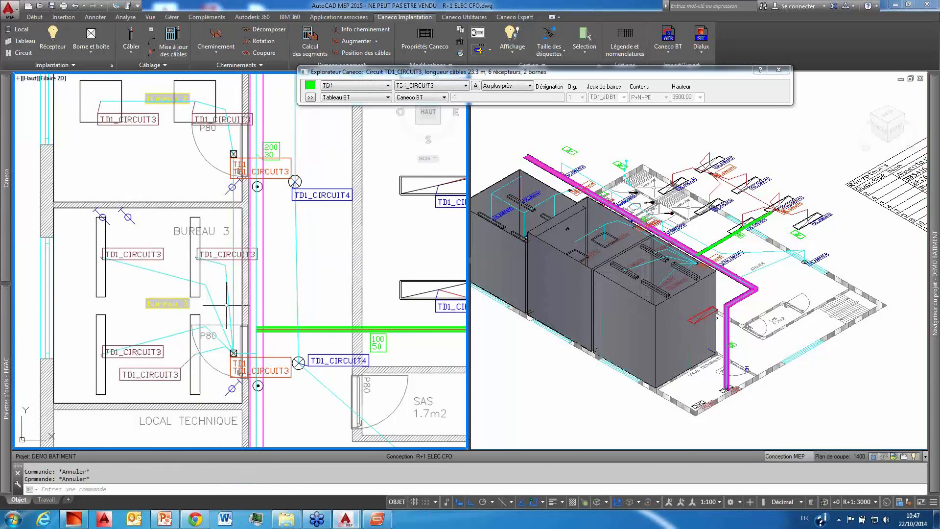
Step: Force the TD1_CIRCUIT3 cable linking the BUREAU 2 and BUREAU 3 junction boxes through the cable trays
{"action": "middle_click_drag", "start_coordinate": [249, 293], "coordinate": [220, 307]}
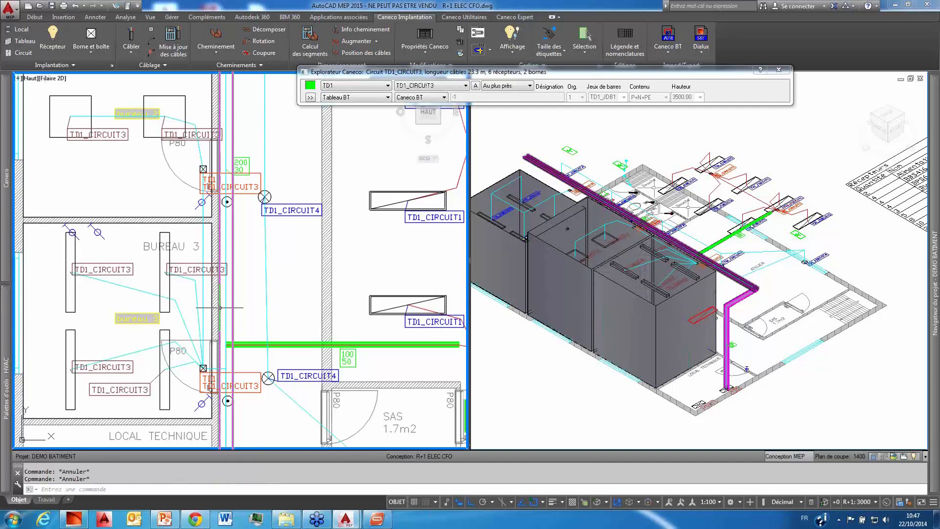
{"action": "mouse_move", "coordinate": [220, 307]}
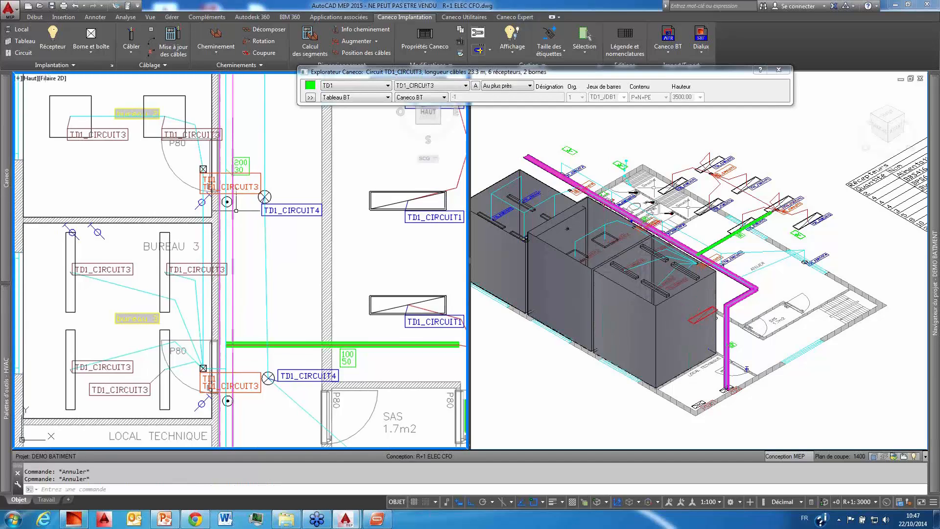
{"action": "mouse_move", "coordinate": [232, 225]}
{"action": "middle_mouse_down"}
{"action": "mouse_move", "coordinate": [170, 292]}
{"action": "mouse_move", "coordinate": [215, 219]}
{"action": "middle_mouse_up"}
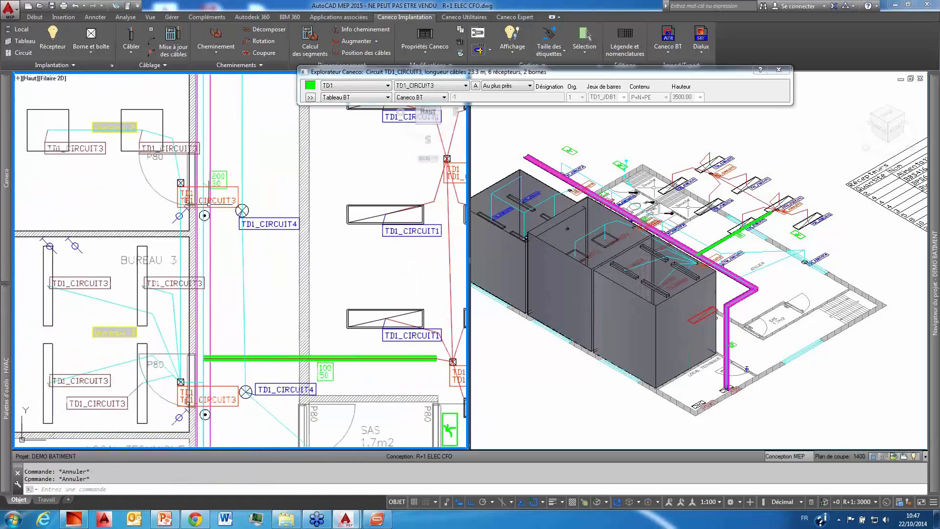
{"action": "left_click", "coordinate": [180, 252]}
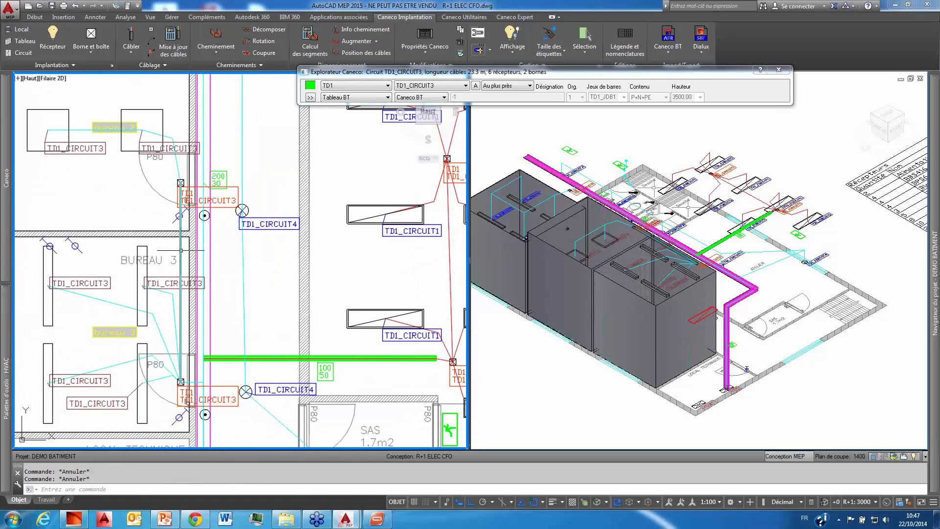
{"action": "left_click", "coordinate": [595, 363]}
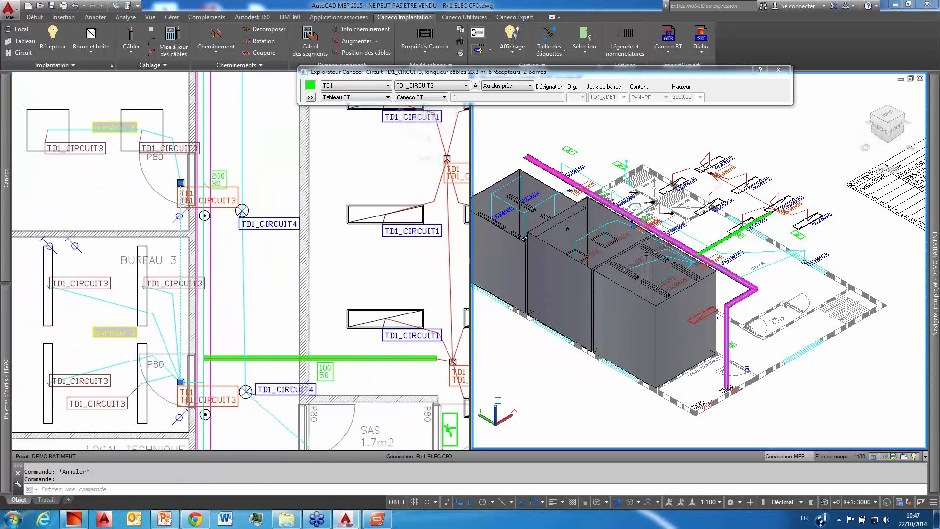
{"action": "scroll", "coordinate": [646, 254], "scroll_direction": "up", "scroll_amount": 5}
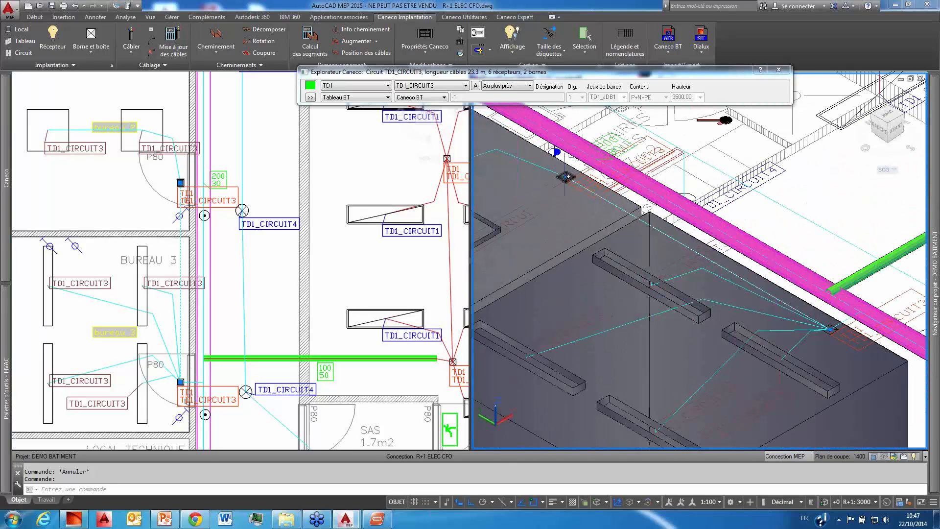
{"action": "left_click", "coordinate": [181, 242]}
{"action": "right_click", "coordinate": [180, 250]}
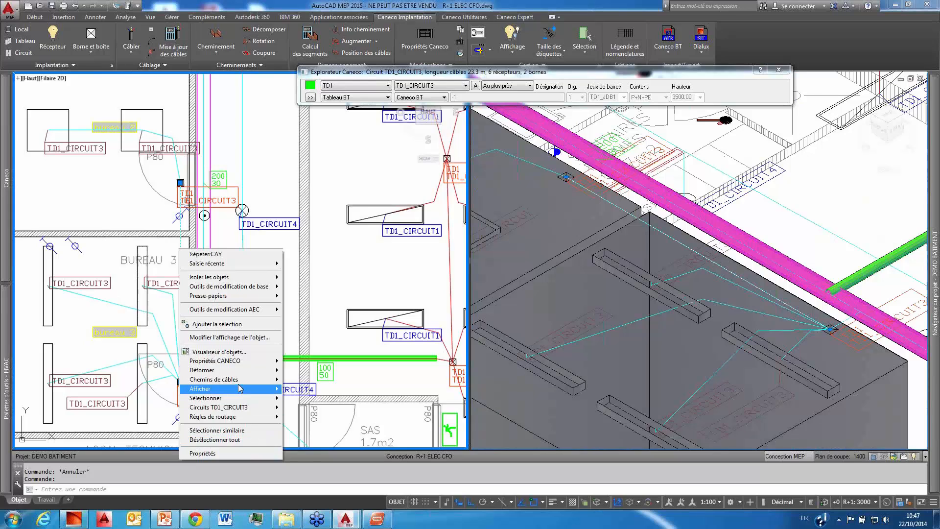
{"action": "mouse_move", "coordinate": [243, 379]}
{"action": "left_click", "coordinate": [346, 381]}
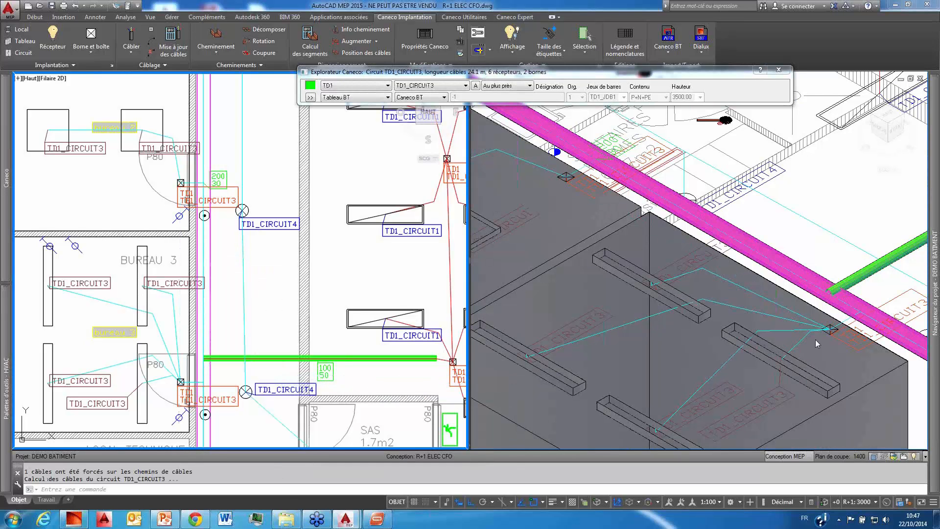
{"action": "left_click", "coordinate": [829, 327]}
{"action": "scroll", "coordinate": [852, 320], "scroll_direction": "up", "scroll_amount": 2}
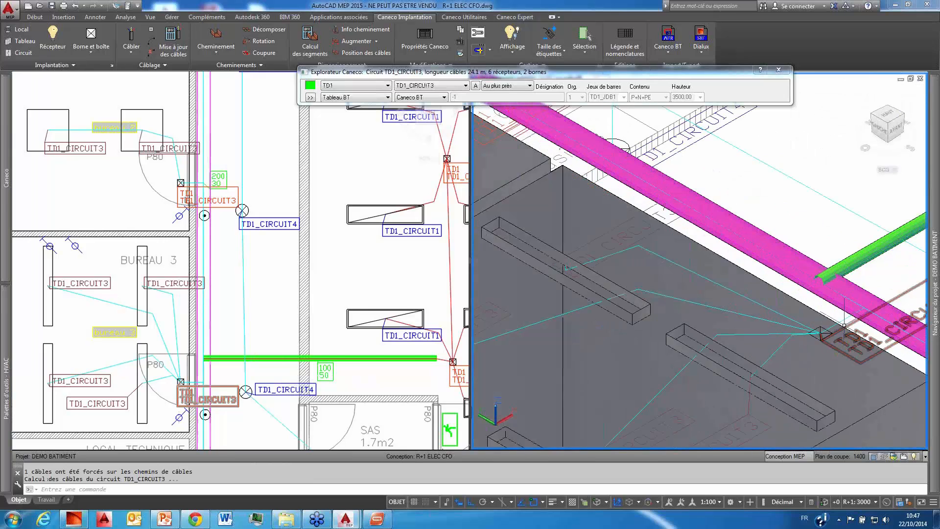
Step: Route the four TD1_CIRCUIT4 cables linking the luminaires from the stairs up the corridor to BUREAU 1 through the cable trays
{"action": "left_click", "coordinate": [262, 211]}
{"action": "scroll", "coordinate": [245, 282], "scroll_direction": "down", "scroll_amount": 5}
{"action": "scroll", "coordinate": [245, 282], "scroll_direction": "up", "scroll_amount": 4}
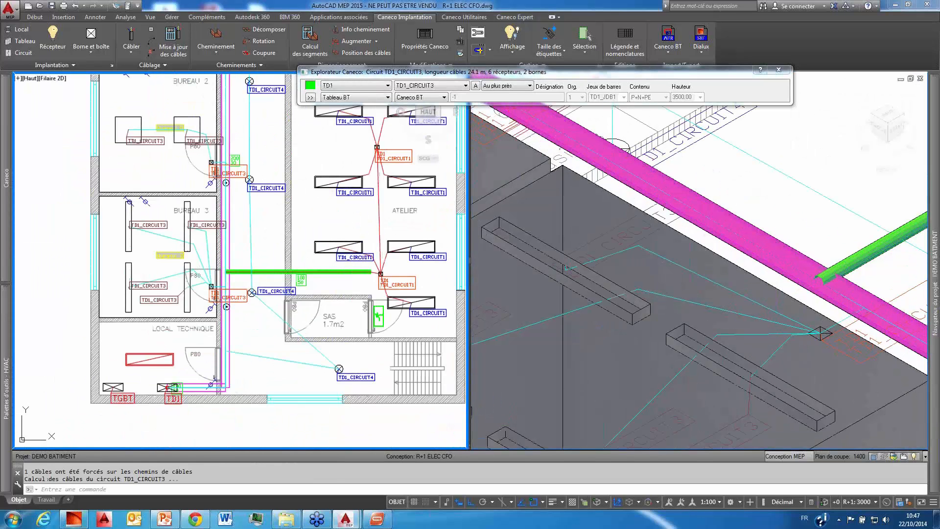
{"action": "left_click", "coordinate": [252, 291]}
{"action": "left_click", "coordinate": [249, 235]}
{"action": "middle_click_drag", "start_coordinate": [273, 221], "coordinate": [245, 360]}
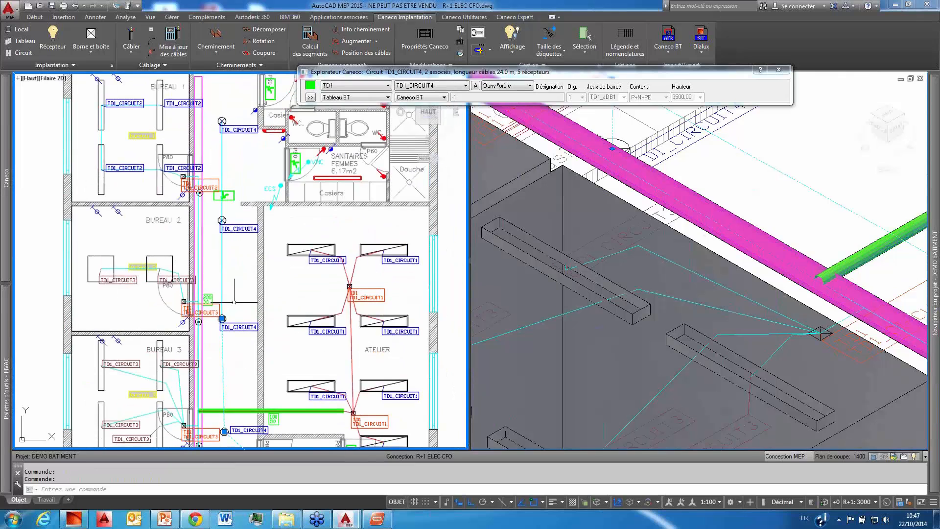
{"action": "left_click", "coordinate": [220, 264]}
{"action": "left_click", "coordinate": [222, 257]}
{"action": "left_click", "coordinate": [223, 248]}
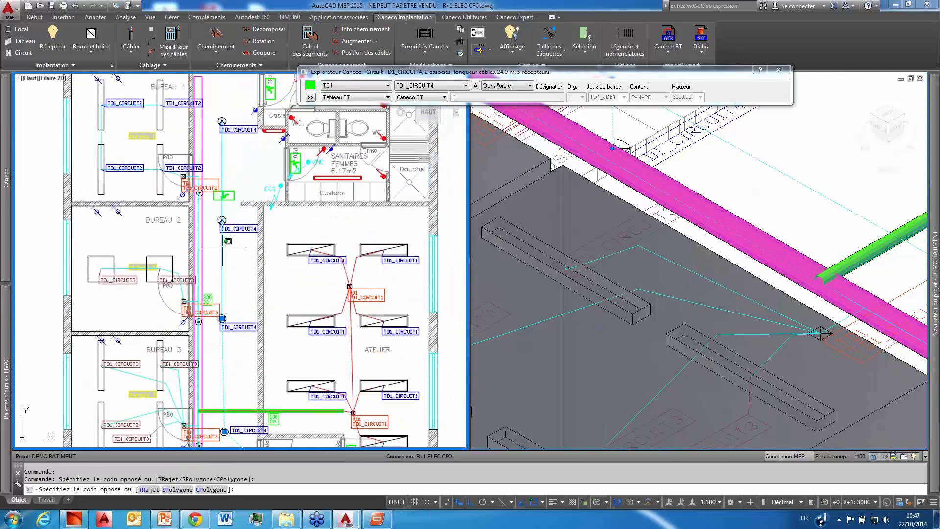
{"action": "left_click", "coordinate": [221, 248]}
{"action": "left_click", "coordinate": [224, 157]}
{"action": "left_click", "coordinate": [221, 149]}
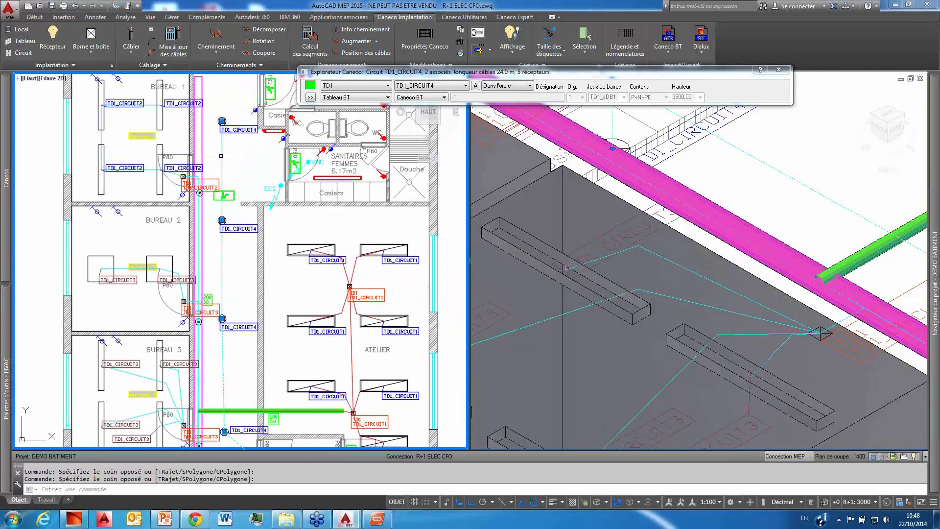
{"action": "right_click", "coordinate": [246, 164]}
{"action": "mouse_move", "coordinate": [294, 285]}
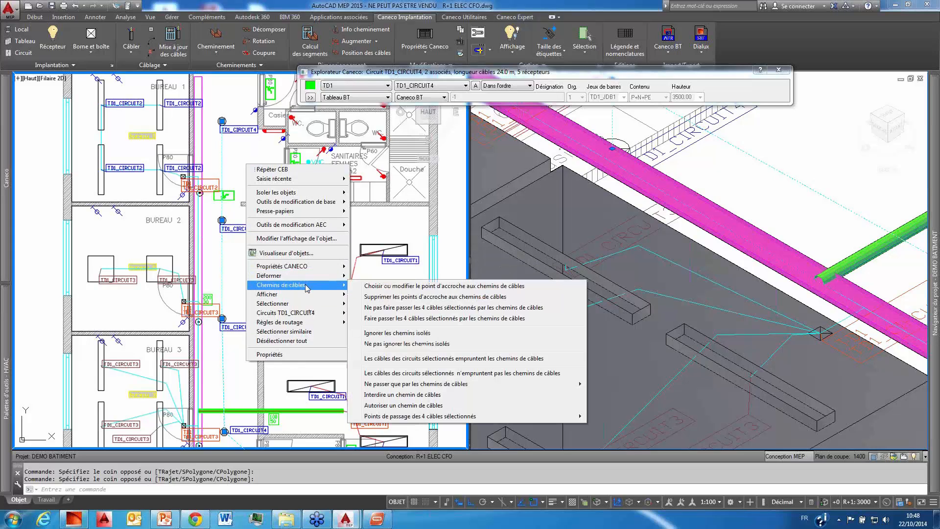
{"action": "left_click", "coordinate": [404, 319]}
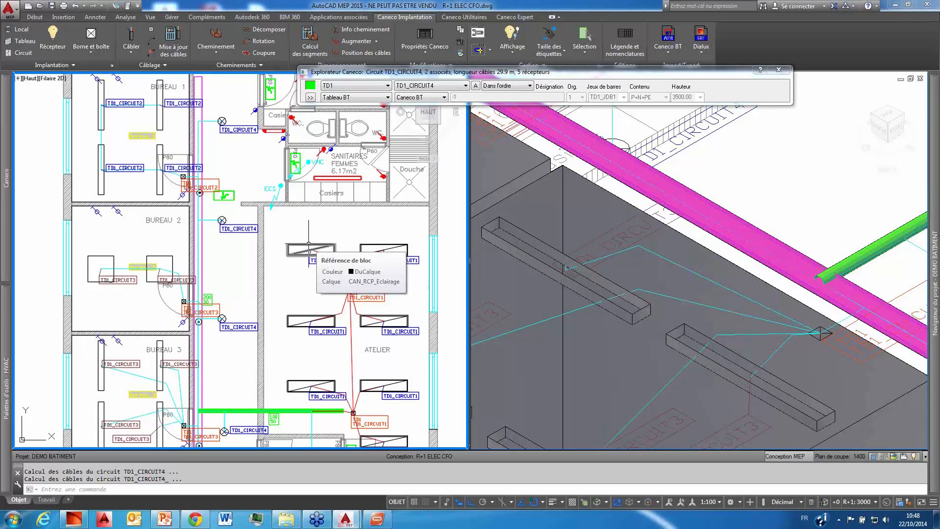
{"action": "scroll", "coordinate": [239, 199], "scroll_direction": "down", "scroll_amount": 3}
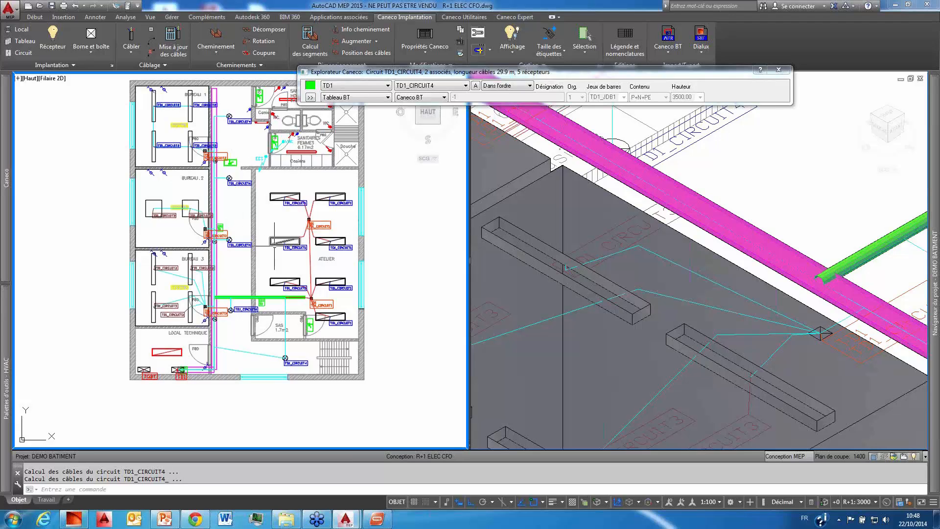
{"action": "middle_click_drag", "start_coordinate": [274, 249], "coordinate": [263, 295]}
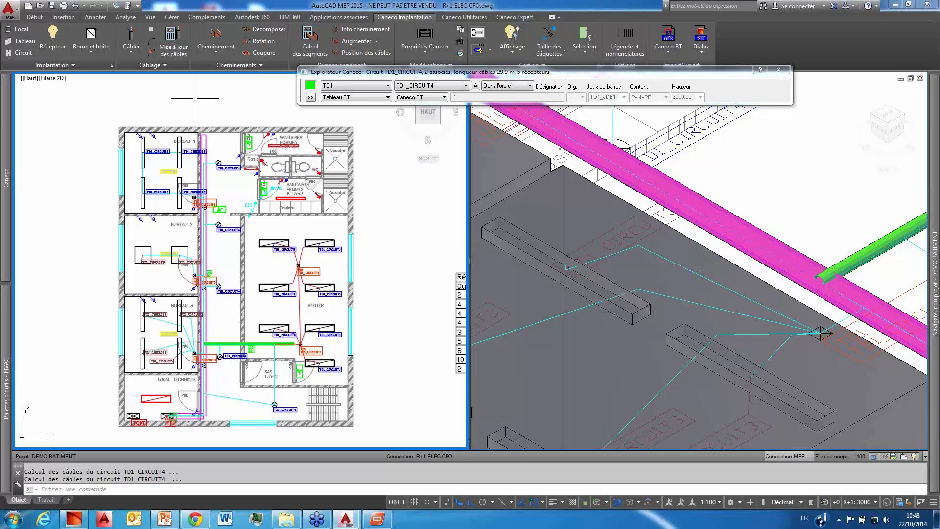
Step: Start feeding the TD1 board in the LOCAL TECHNIQUE from a new circuit in the TGBT distribution
{"action": "middle_click_drag", "start_coordinate": [168, 294], "coordinate": [216, 241]}
{"action": "scroll", "coordinate": [201, 350], "scroll_direction": "up", "scroll_amount": 2}
{"action": "middle_click_drag", "start_coordinate": [208, 356], "coordinate": [201, 335]}
{"action": "scroll", "coordinate": [201, 335], "scroll_direction": "up", "scroll_amount": 2}
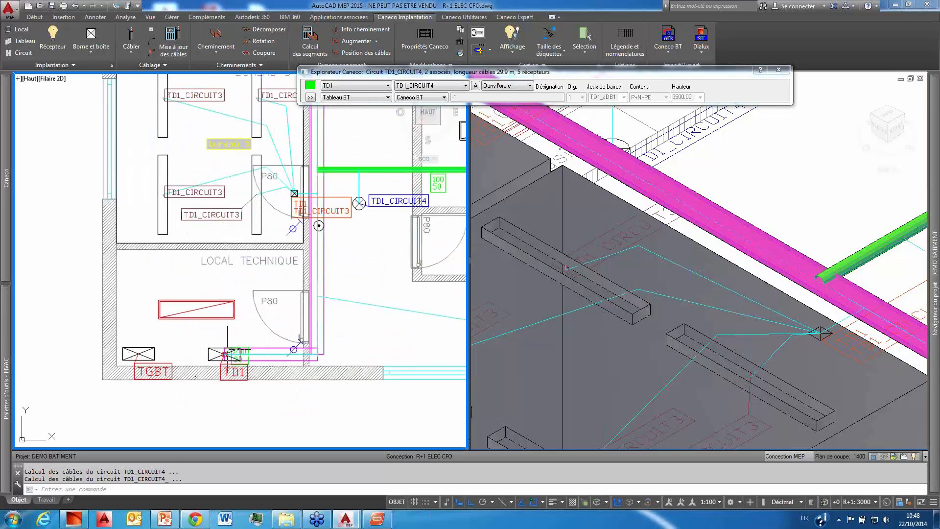
{"action": "left_click", "coordinate": [202, 348]}
{"action": "right_click", "coordinate": [202, 349]}
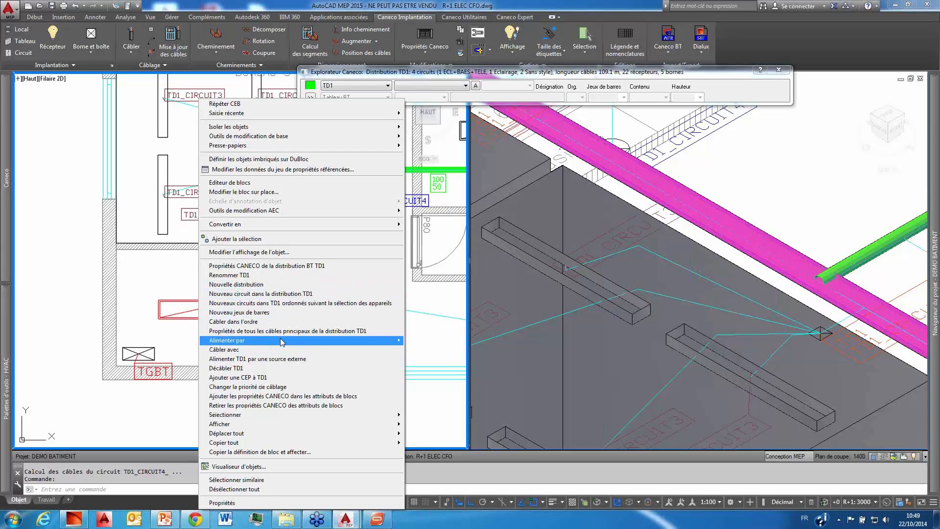
{"action": "mouse_move", "coordinate": [282, 341]}
{"action": "mouse_move", "coordinate": [472, 351]}
{"action": "left_click", "coordinate": [542, 352]}
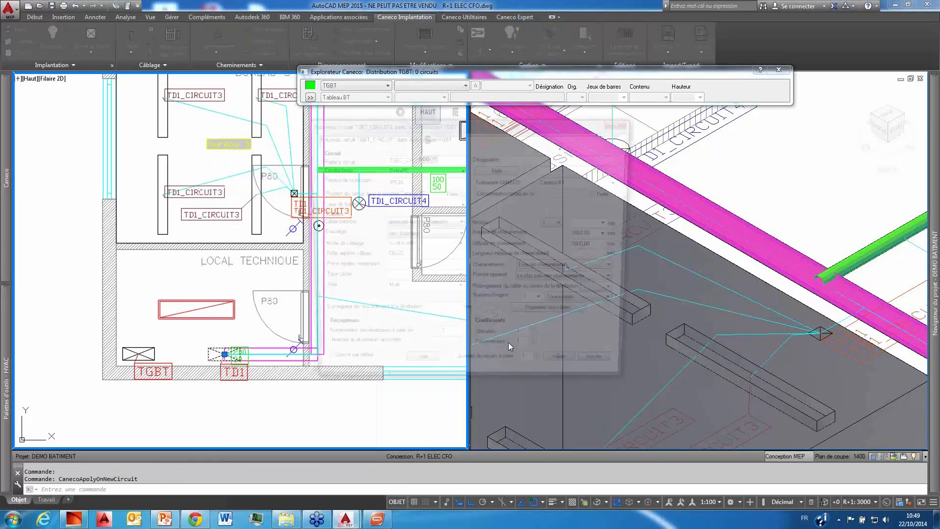
Step: Assign the Tableau style to the new TGBT_CIRCUIT1 and create the circuit
{"action": "left_click", "coordinate": [498, 169]}
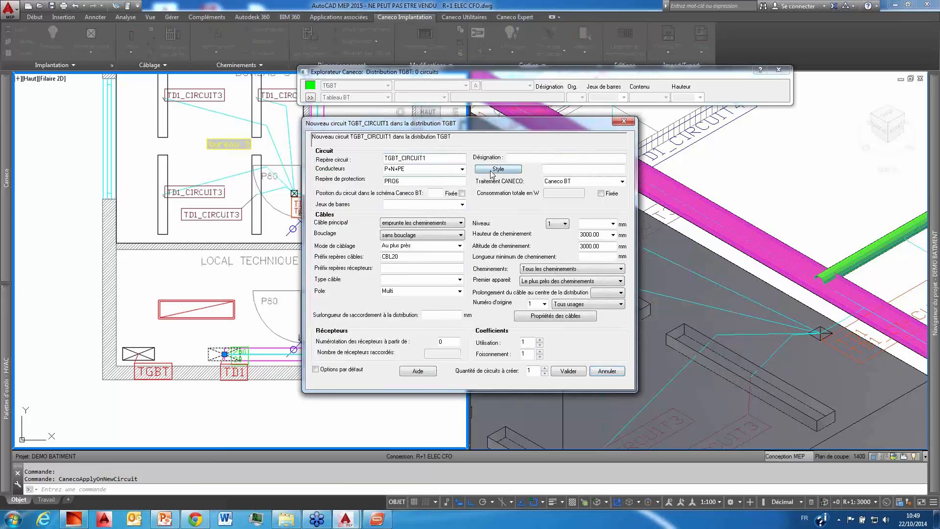
{"action": "left_click", "coordinate": [527, 209]}
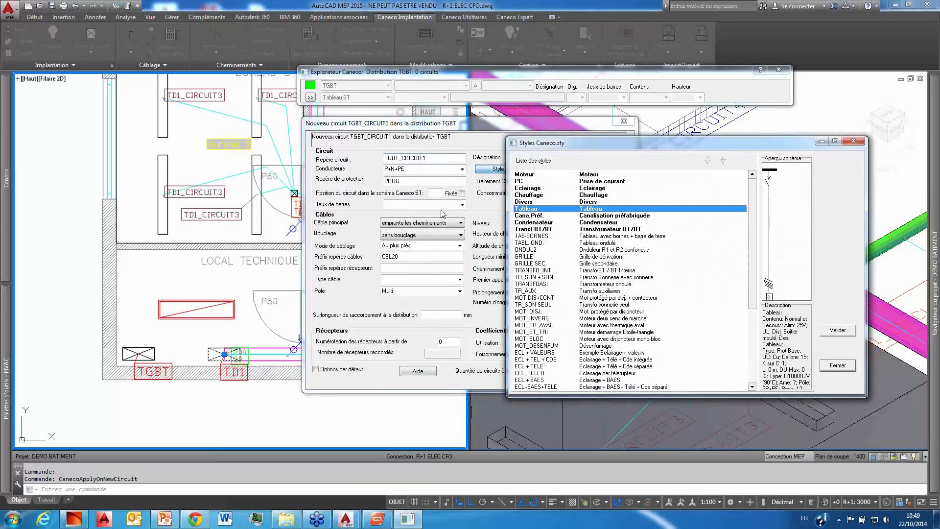
{"action": "left_click", "coordinate": [849, 329]}
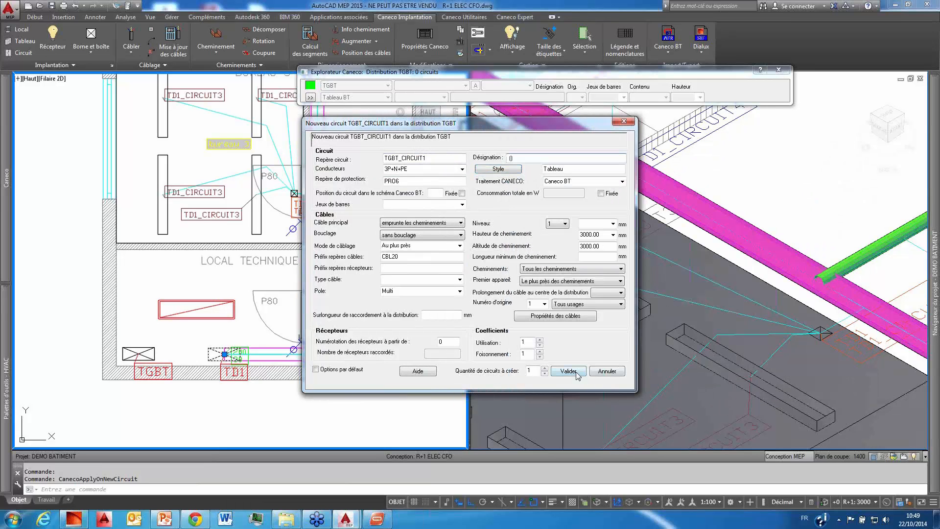
{"action": "left_click", "coordinate": [579, 371]}
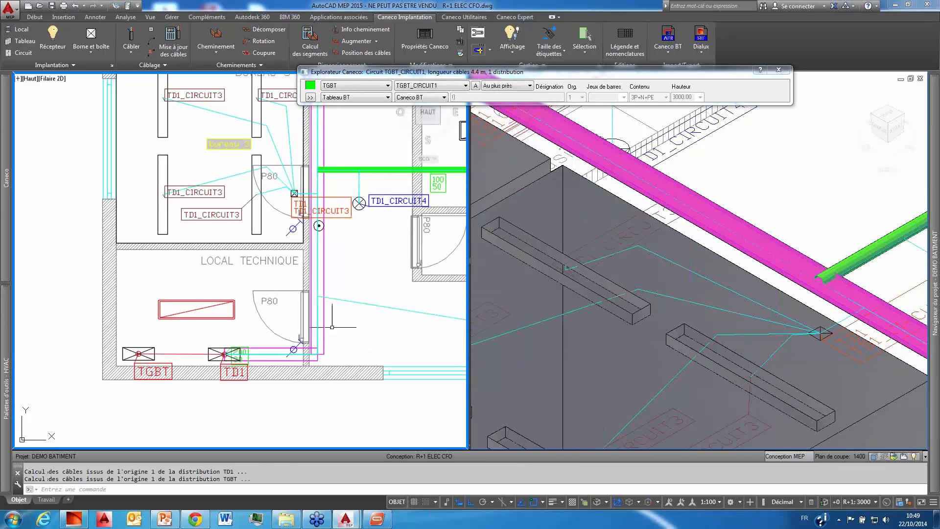
Step: Expand the Caneco explorer and review the project tree by installation, circuits and distributions
{"action": "scroll", "coordinate": [677, 203], "scroll_direction": "down", "scroll_amount": 6}
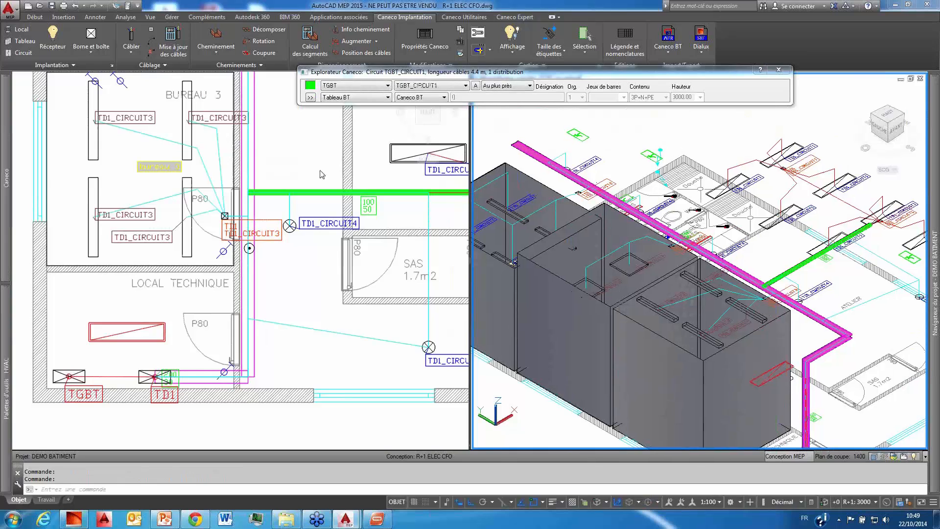
{"action": "left_click", "coordinate": [230, 263]}
{"action": "scroll", "coordinate": [230, 262], "scroll_direction": "down", "scroll_amount": 3}
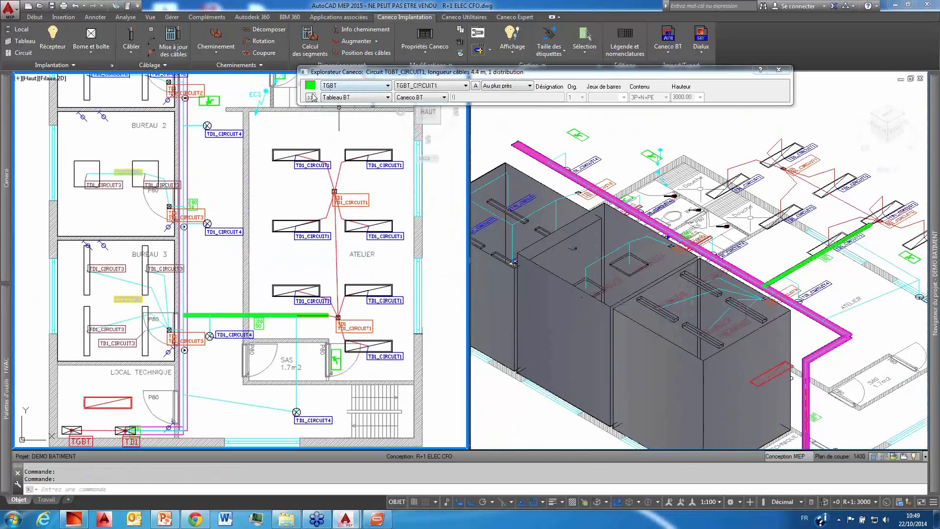
{"action": "left_click", "coordinate": [310, 97]}
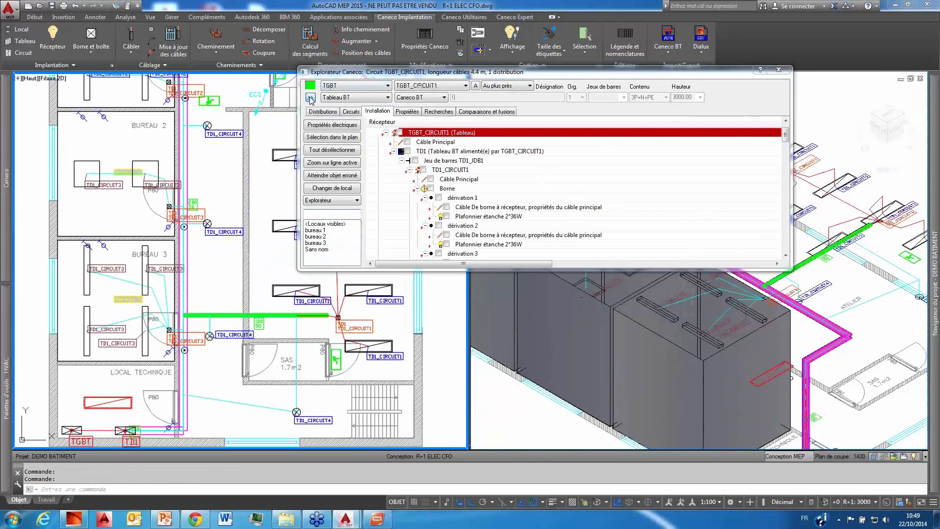
{"action": "left_click", "coordinate": [352, 110]}
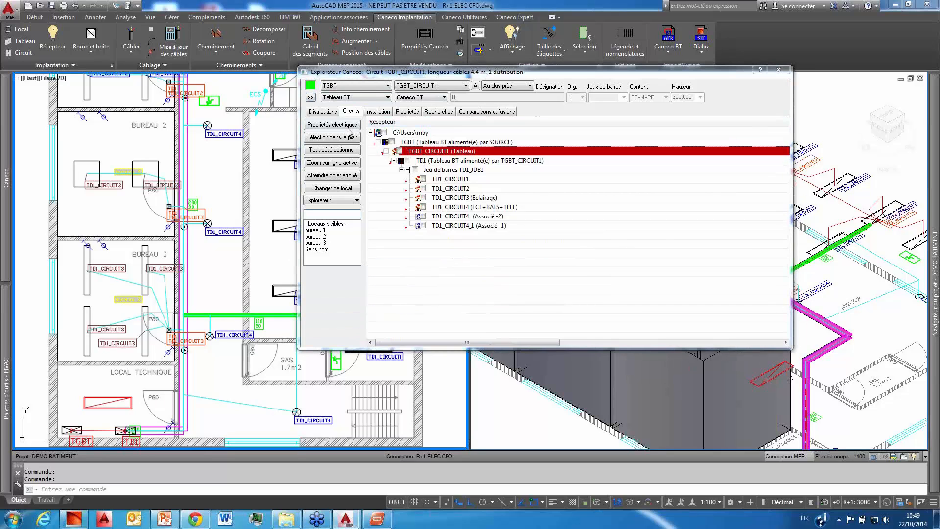
{"action": "left_click", "coordinate": [321, 112]}
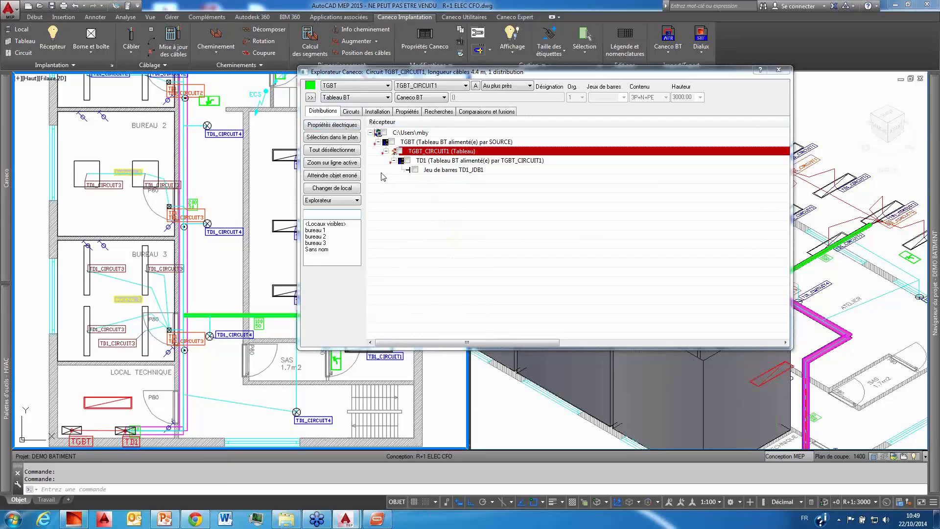
Step: Show the Puissances breakdown of the distributions, widening the explorer and its columns until the power headings are readable
{"action": "left_click", "coordinate": [340, 201]}
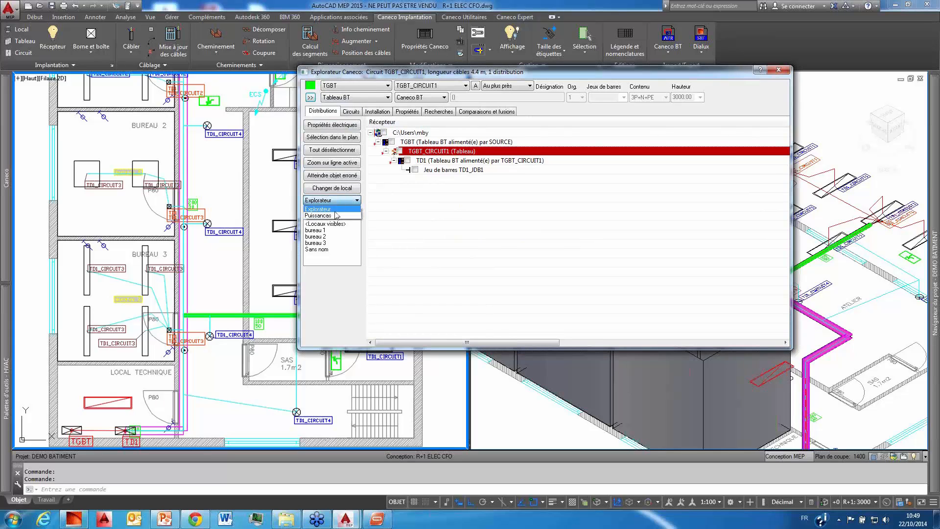
{"action": "left_click", "coordinate": [334, 213]}
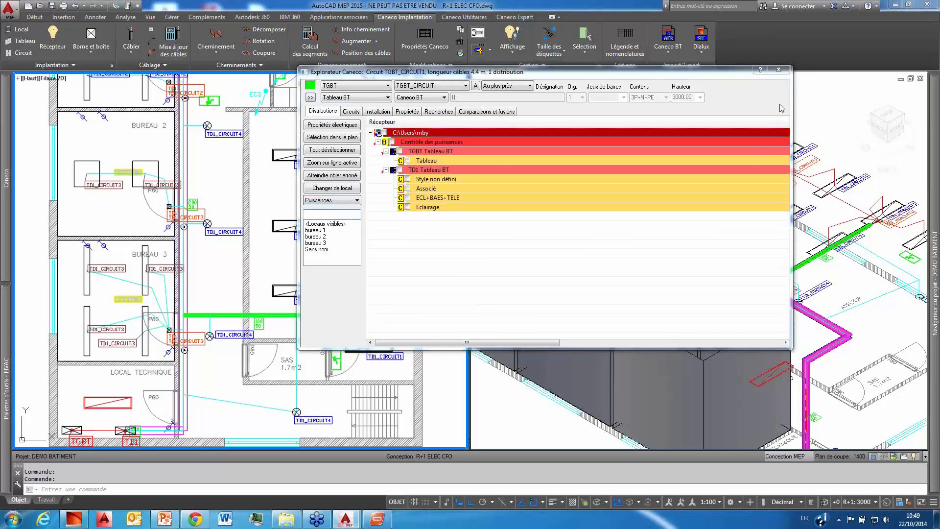
{"action": "left_click_drag", "start_coordinate": [792, 97], "coordinate": [920, 97]}
{"action": "left_click_drag", "start_coordinate": [820, 121], "coordinate": [526, 126]}
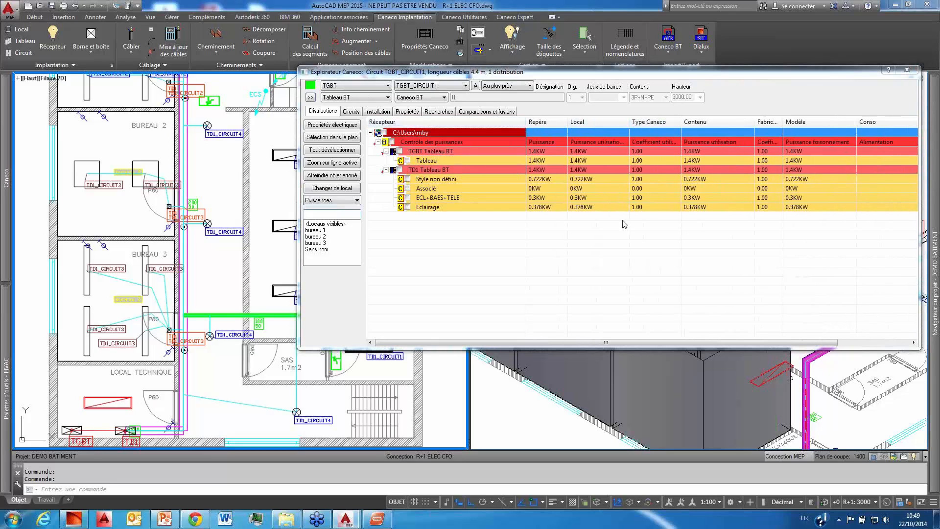
{"action": "left_click_drag", "start_coordinate": [681, 121], "coordinate": [705, 121]}
{"action": "left_click_drag", "start_coordinate": [630, 122], "coordinate": [662, 122]}
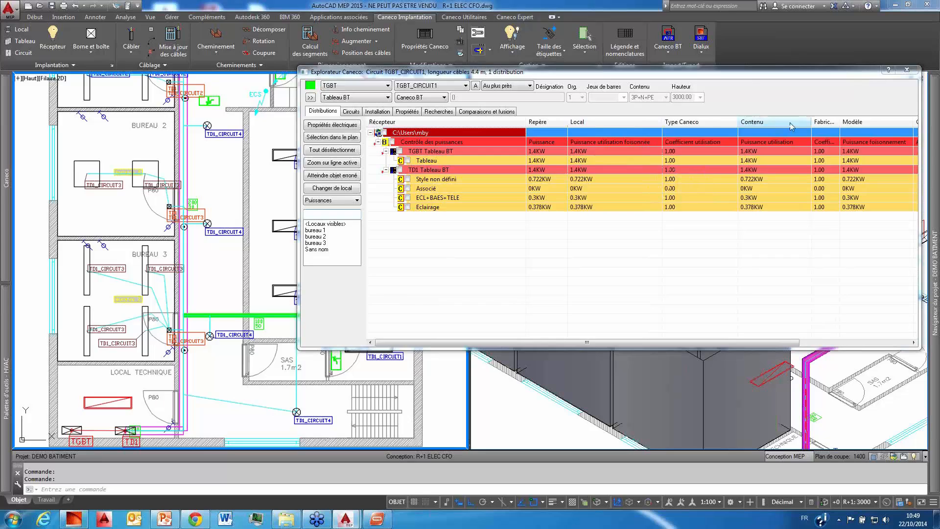
{"action": "left_click_drag", "start_coordinate": [840, 121], "coordinate": [866, 122]}
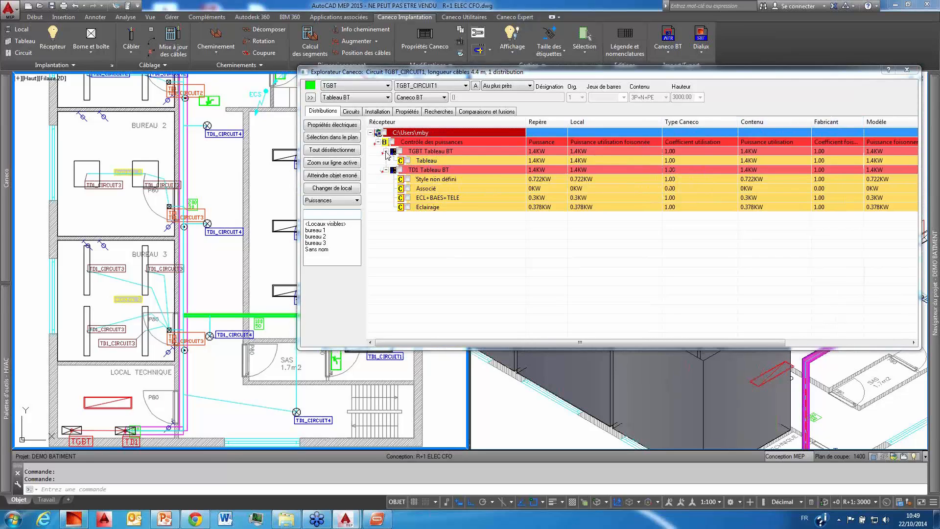
Step: Collapse the TGBT and TD1 power groups, narrow the Récepteur column, and examine the power breakdown by circuit
{"action": "left_click", "coordinate": [386, 170]}
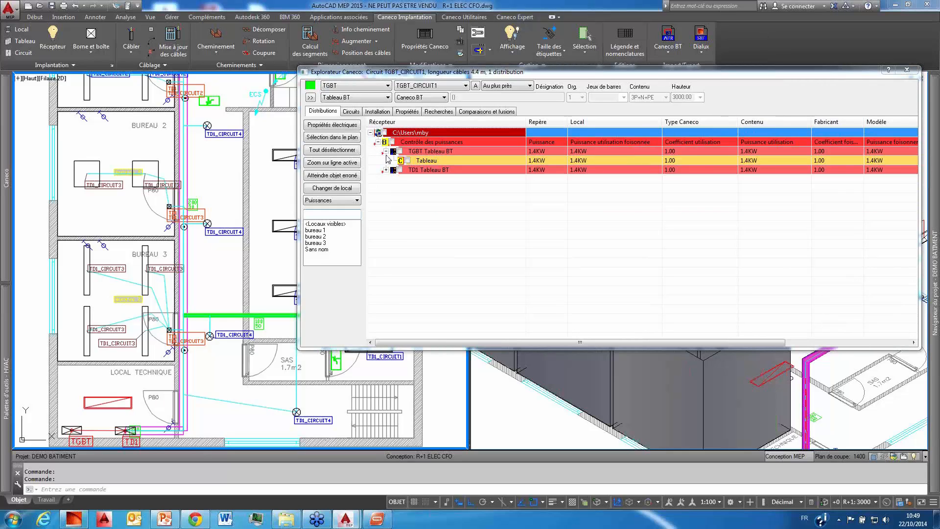
{"action": "left_click", "coordinate": [386, 152]}
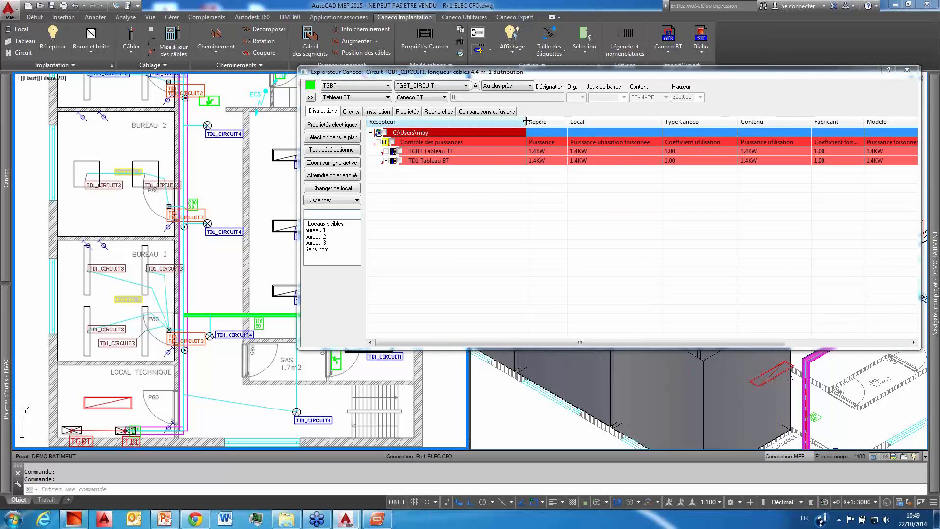
{"action": "left_click_drag", "start_coordinate": [526, 122], "coordinate": [474, 121]}
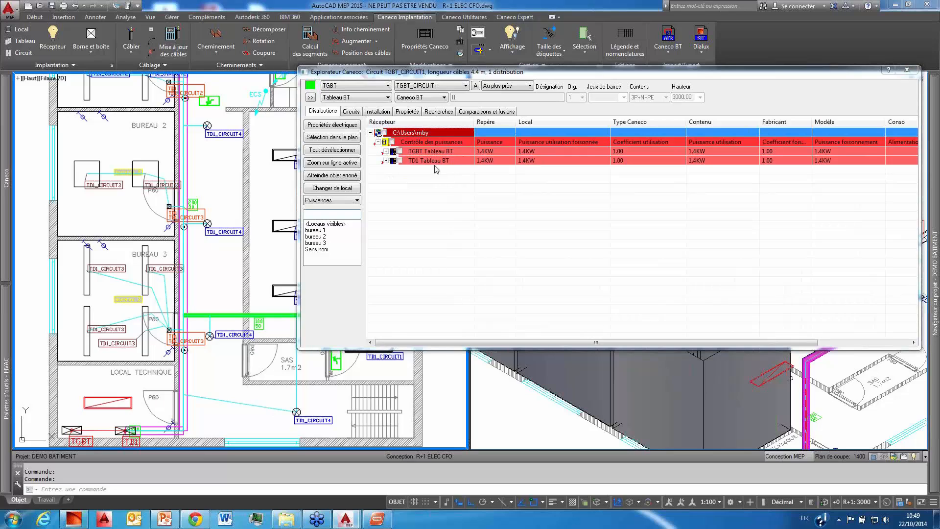
{"action": "left_click", "coordinate": [351, 100]}
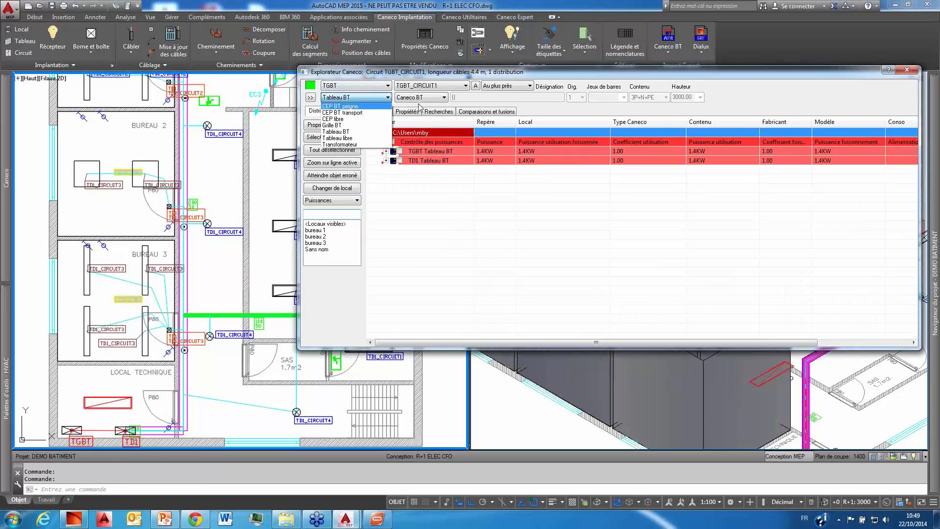
{"action": "left_click", "coordinate": [591, 111]}
{"action": "left_click", "coordinate": [352, 111]}
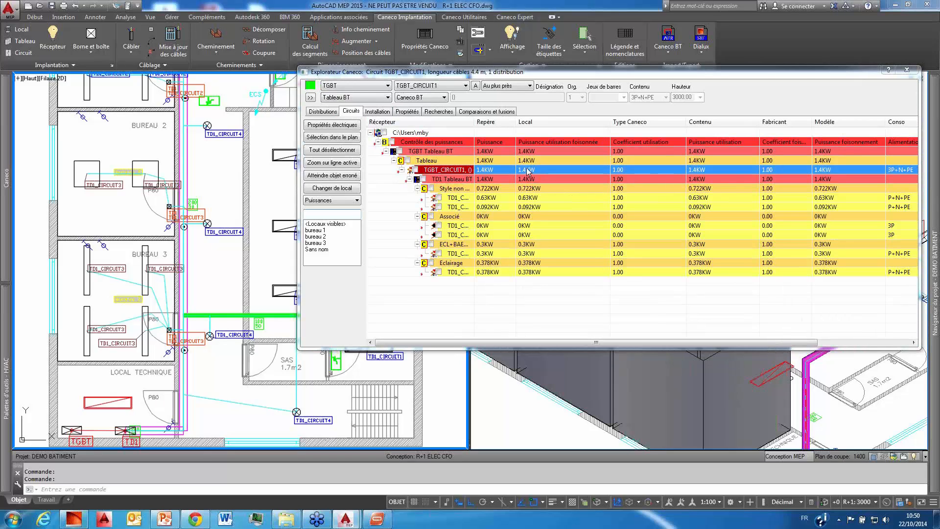
Step: Return the circuit list to the Explorateur display, reposition the explorer above the plan, and reduce it to its compact form
{"action": "left_click", "coordinate": [329, 201]}
{"action": "left_click", "coordinate": [329, 212]}
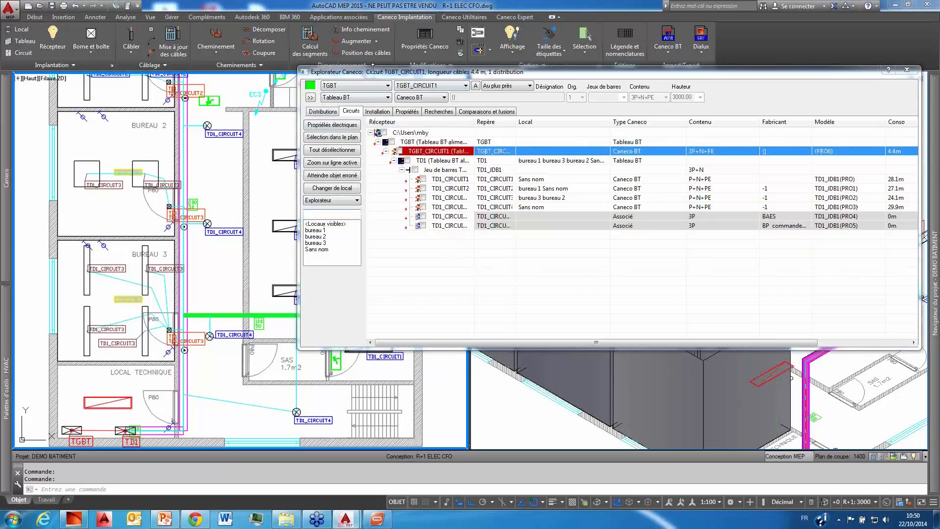
{"action": "left_click_drag", "start_coordinate": [380, 78], "coordinate": [282, 48]}
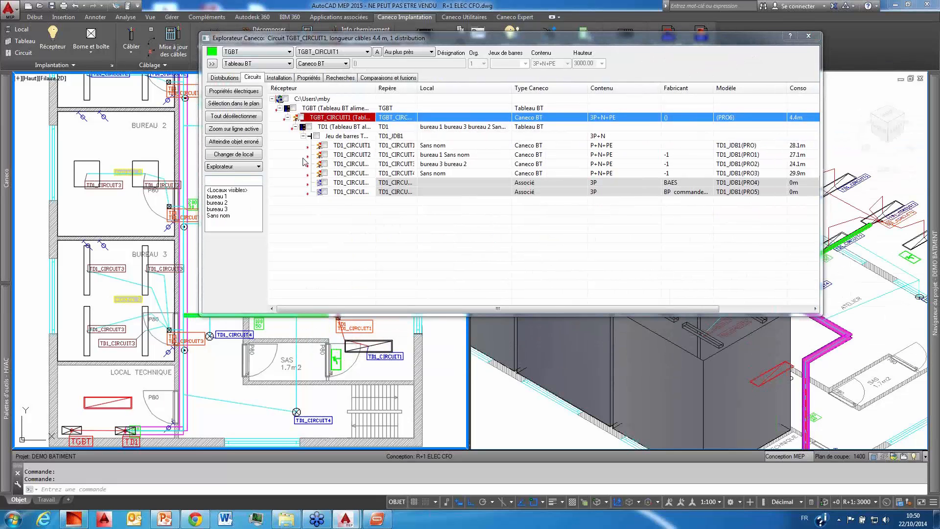
{"action": "left_click", "coordinate": [212, 65]}
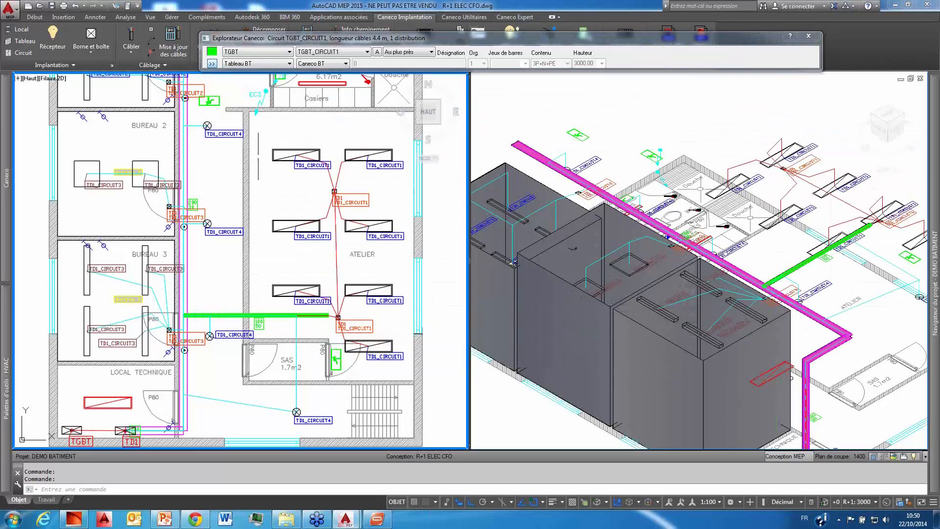
Step: Feed the VMC and ECS outlets from two new circuits in the TGBT distribution, using the Divers style
{"action": "scroll", "coordinate": [289, 222], "scroll_direction": "up", "scroll_amount": 5}
{"action": "left_click", "coordinate": [339, 180]}
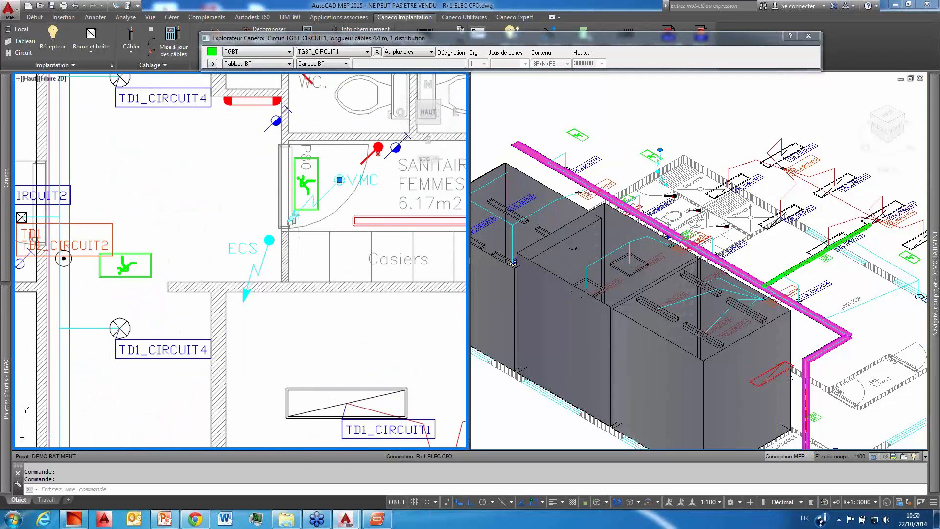
{"action": "left_click", "coordinate": [271, 236]}
{"action": "right_click", "coordinate": [251, 211]}
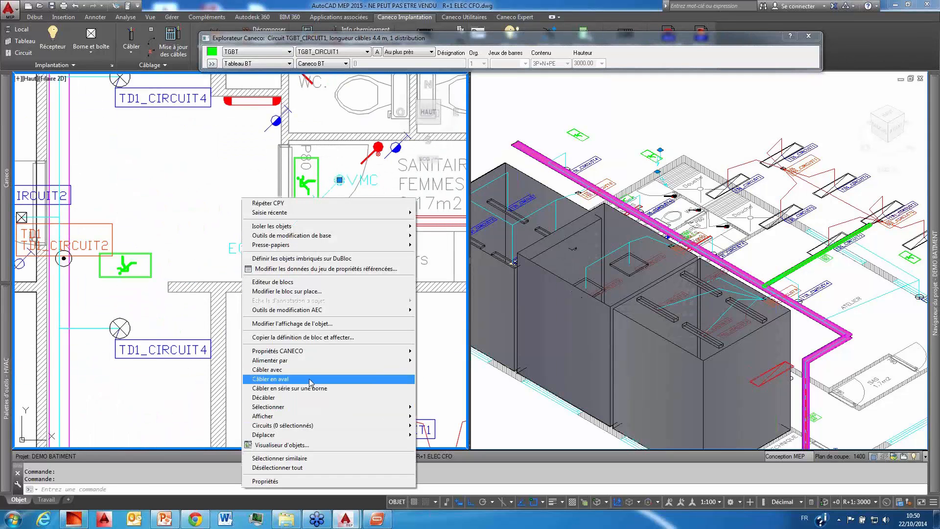
{"action": "mouse_move", "coordinate": [316, 362]}
{"action": "mouse_move", "coordinate": [492, 428]}
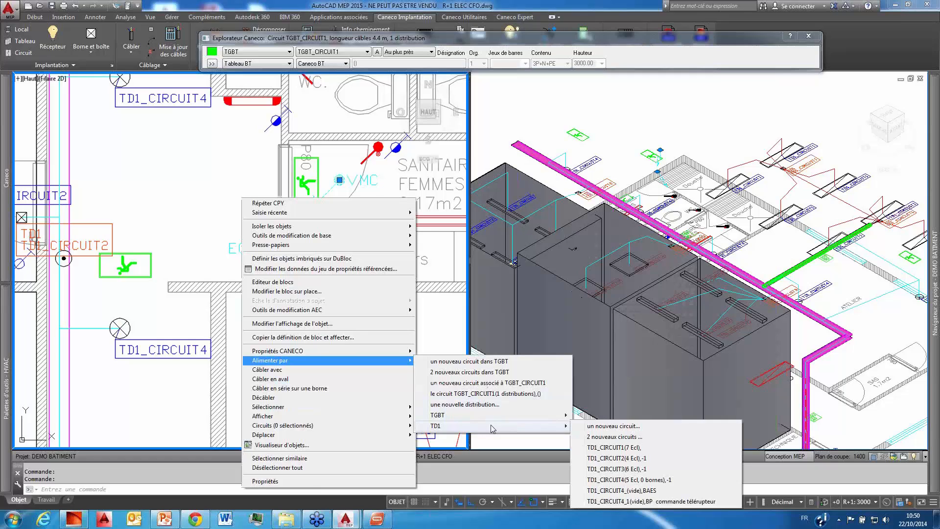
{"action": "mouse_move", "coordinate": [544, 420]}
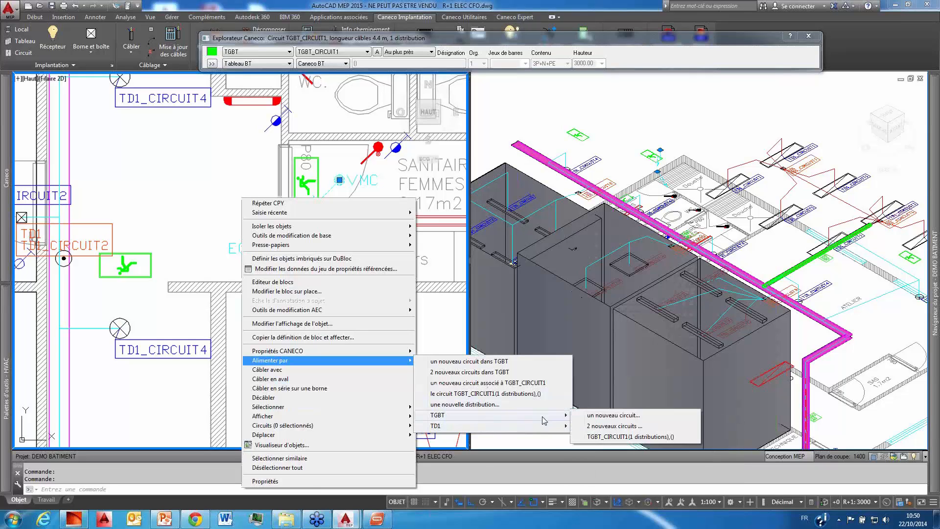
{"action": "left_click", "coordinate": [618, 427]}
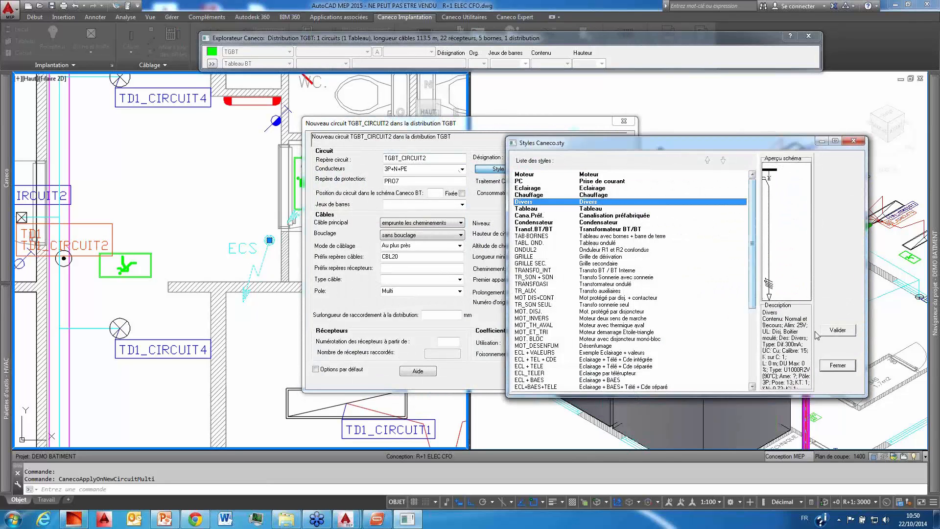
{"action": "left_click", "coordinate": [837, 330]}
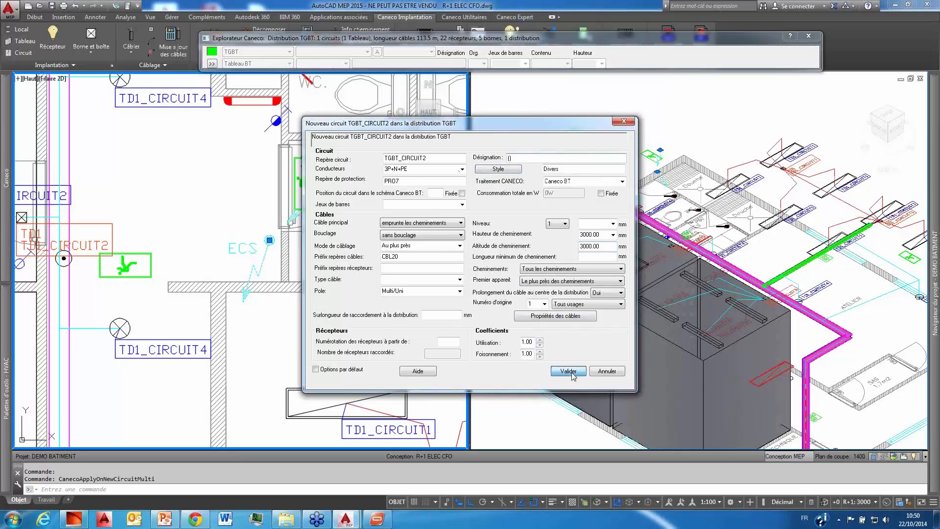
{"action": "left_click", "coordinate": [569, 372]}
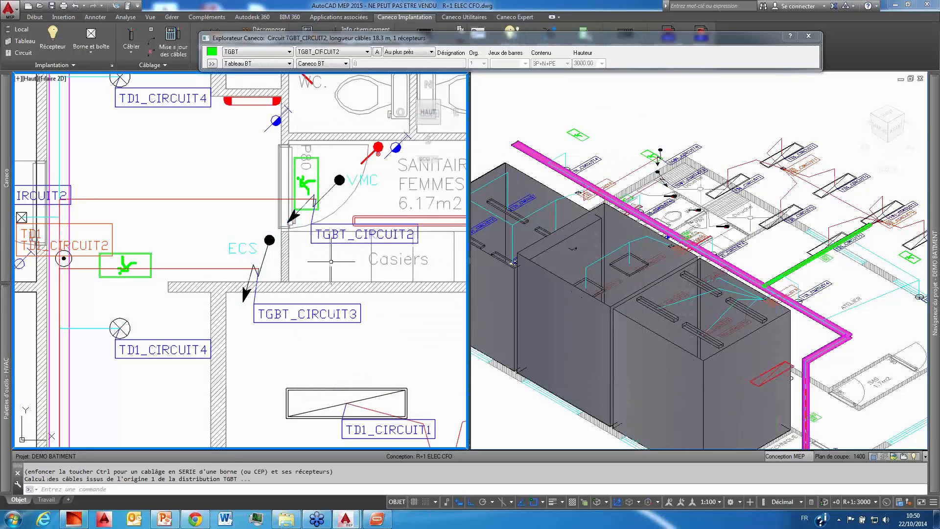
Step: Review the VMC and ECS circuits in the expanded explorer's circuit list, enlarging the list before reducing it again
{"action": "left_click", "coordinate": [211, 64]}
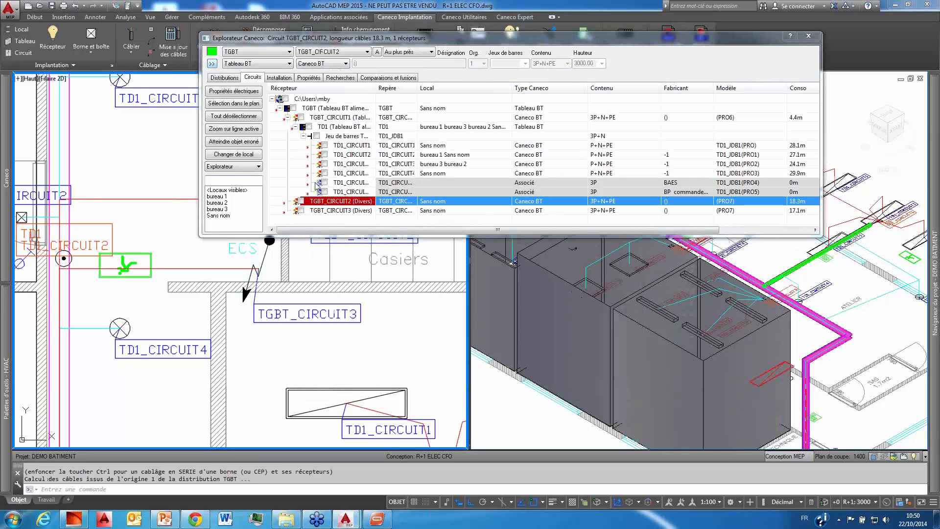
{"action": "left_click_drag", "start_coordinate": [321, 235], "coordinate": [321, 305]}
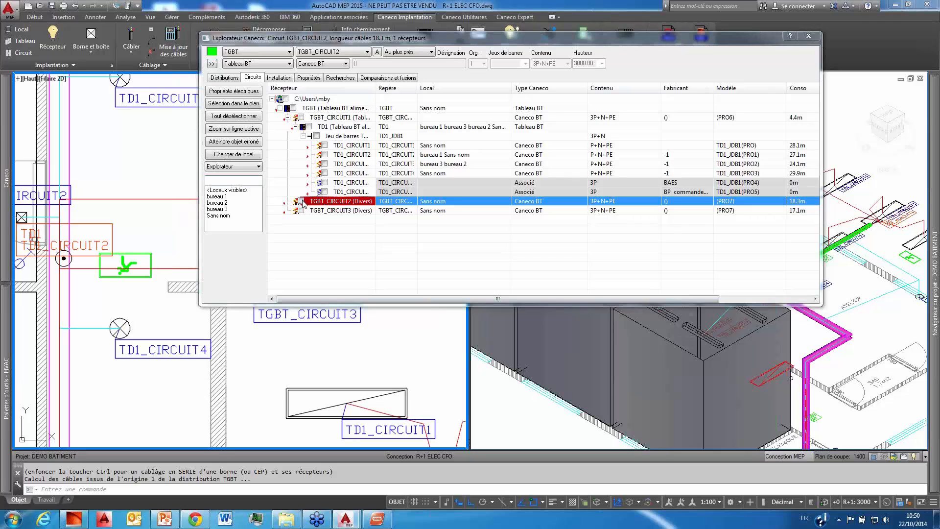
{"action": "left_click", "coordinate": [212, 65]}
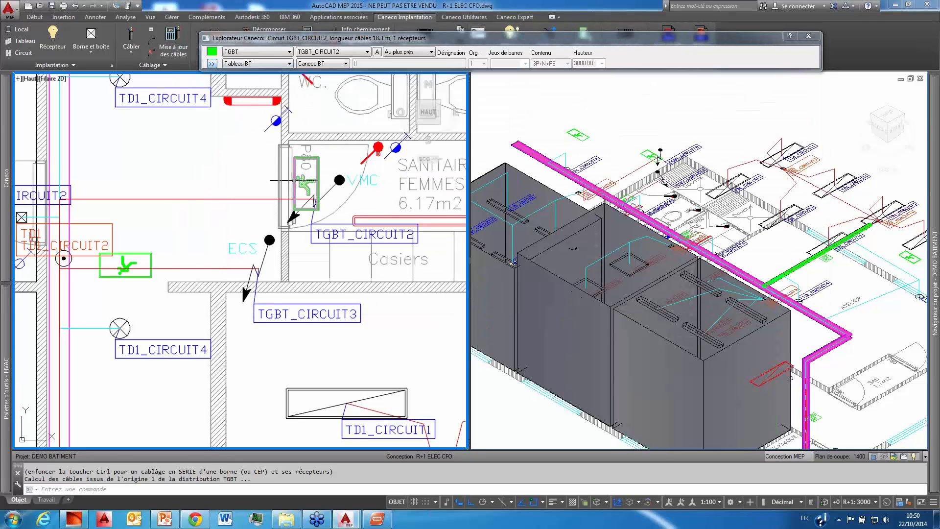
Step: Activate the isometric view and save the R+1 ELEC CFO drawing with its circuits and cabling
{"action": "scroll", "coordinate": [298, 184], "scroll_direction": "down", "scroll_amount": 8}
{"action": "middle_click_drag", "start_coordinate": [298, 183], "coordinate": [288, 205]}
{"action": "scroll", "coordinate": [288, 204], "scroll_direction": "up", "scroll_amount": 2}
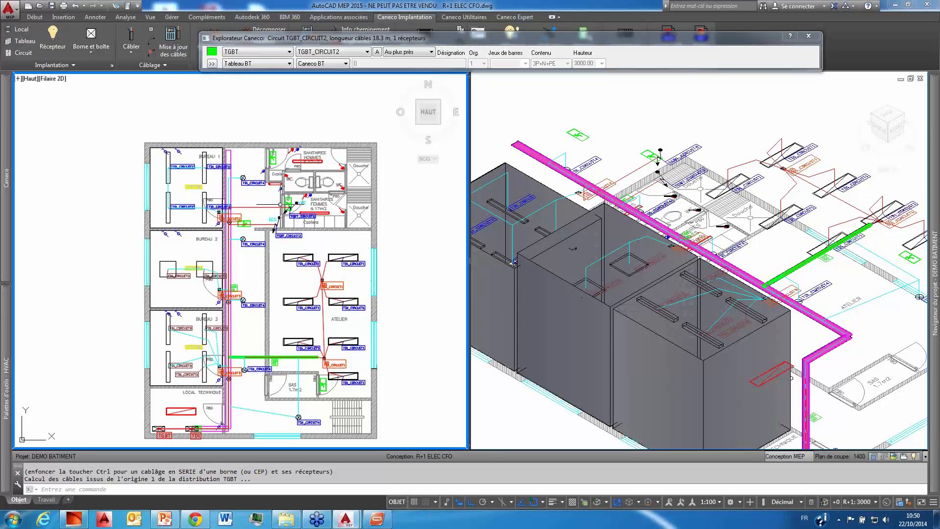
{"action": "left_click", "coordinate": [737, 134]}
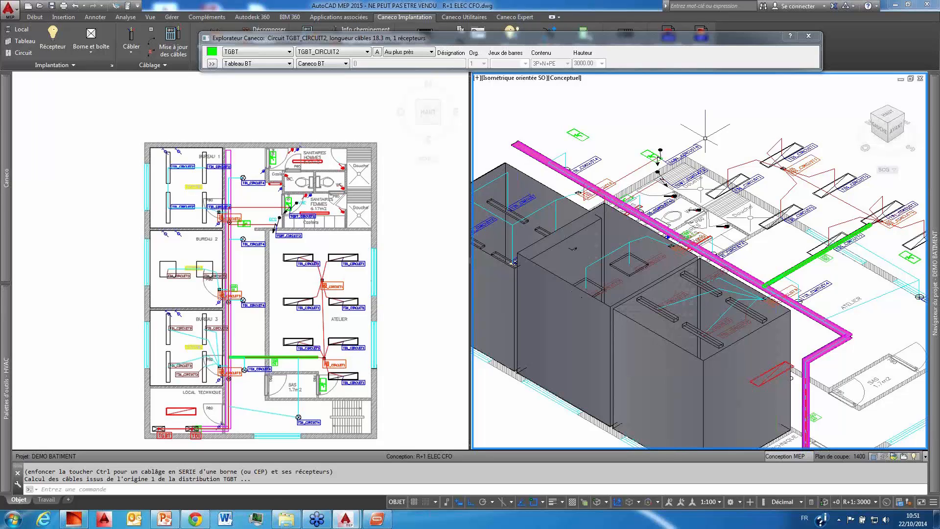
{"action": "left_click", "coordinate": [53, 7]}
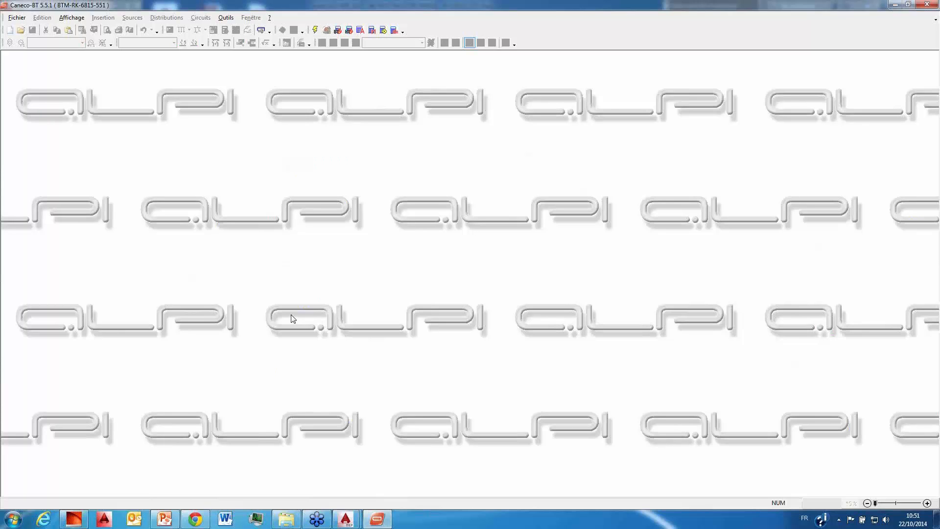
Step: In Caneco BT, create a new project from the empty document template and accept the proposed manufacturer files
{"action": "left_click", "coordinate": [17, 18]}
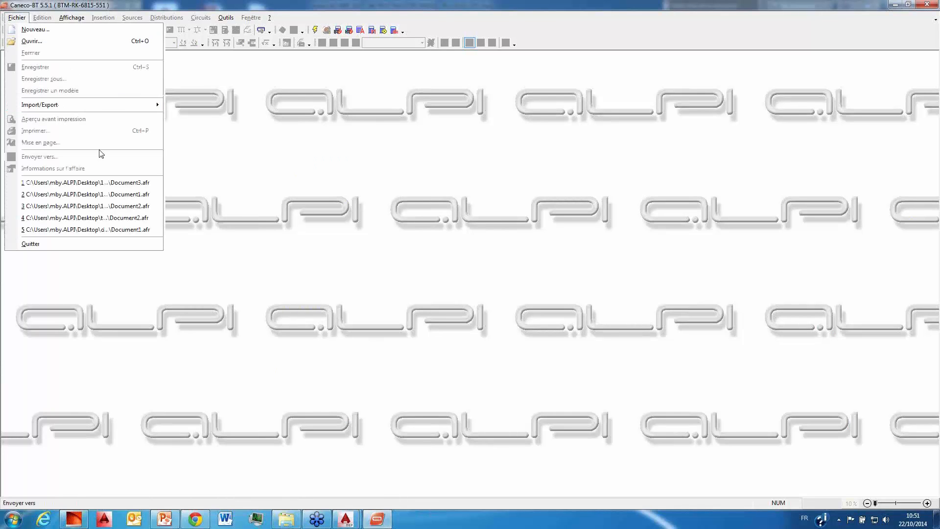
{"action": "left_click", "coordinate": [40, 32]}
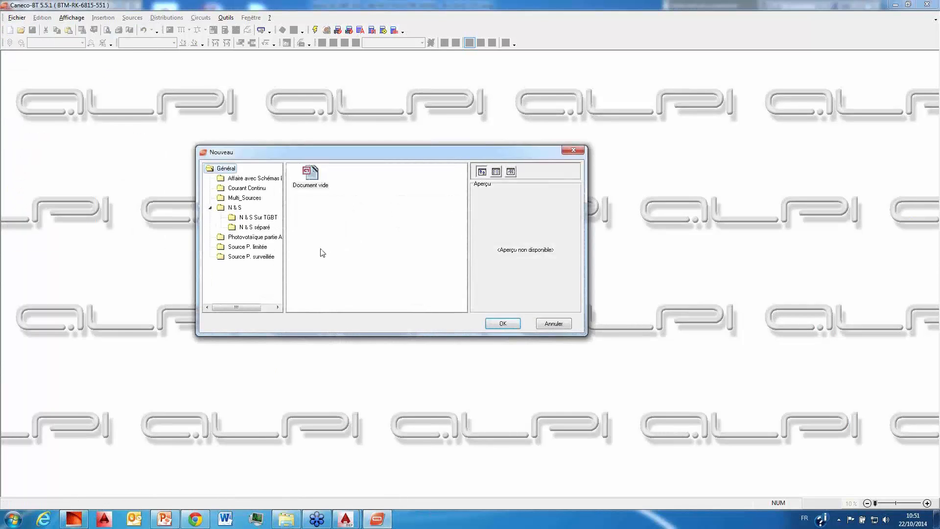
{"action": "left_click", "coordinate": [502, 323]}
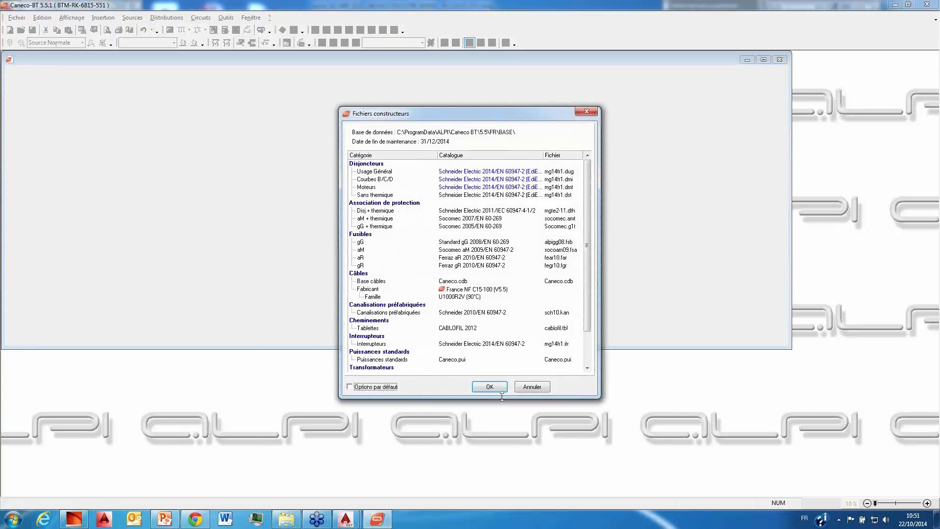
{"action": "left_click", "coordinate": [499, 389]}
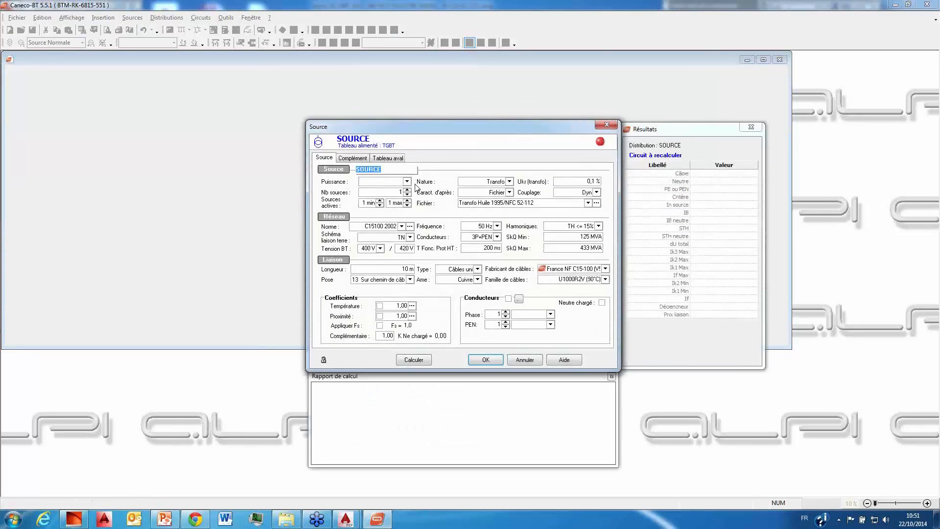
Step: Set the power of the transformer source feeding the TGBT to 800 kVA, calculate it and validate the source
{"action": "left_click", "coordinate": [406, 181]}
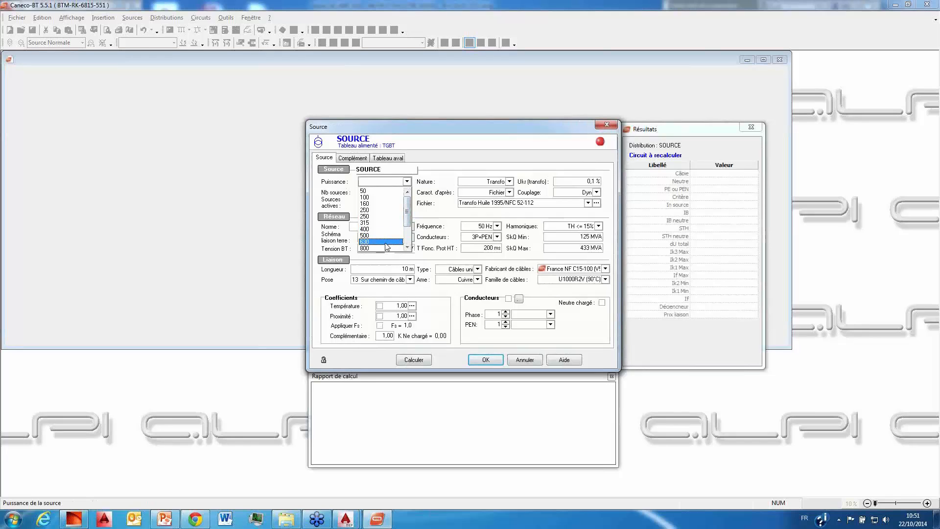
{"action": "left_click", "coordinate": [387, 249]}
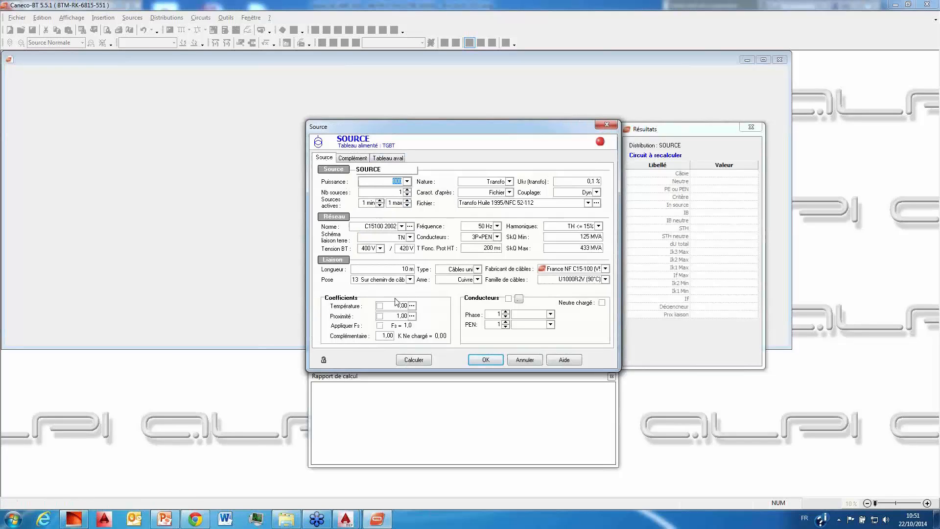
{"action": "left_click", "coordinate": [423, 360]}
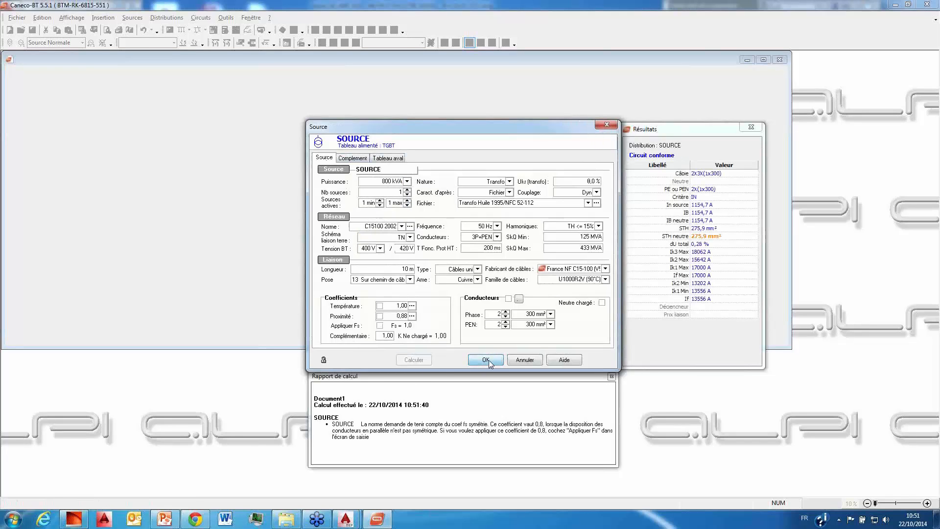
{"action": "left_click", "coordinate": [486, 360]}
{"action": "left_click", "coordinate": [469, 297]}
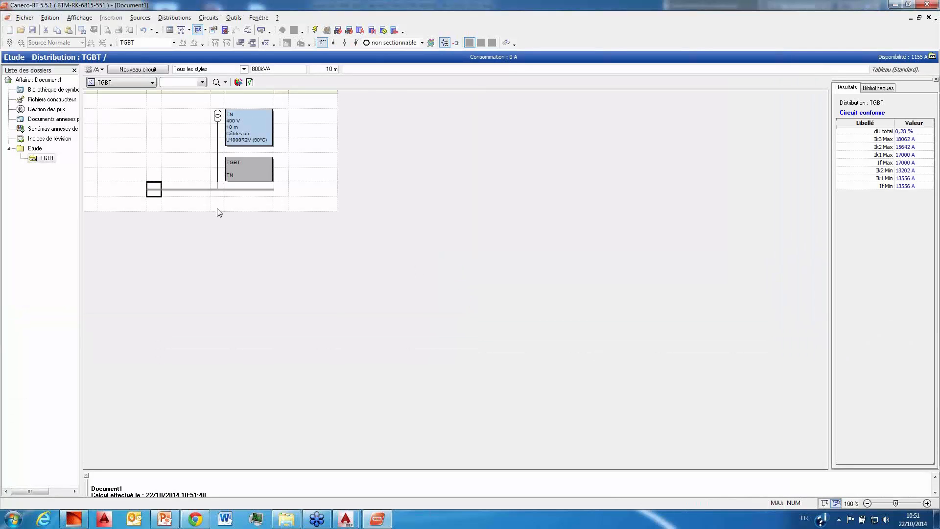
Step: Start a Caneco Implantation import and browse to the desktop folder DEMO BATIMENT\Constructs\LOT ELEC
{"action": "left_click", "coordinate": [23, 19]}
{"action": "left_click", "coordinate": [24, 18]}
{"action": "left_click", "coordinate": [24, 19]}
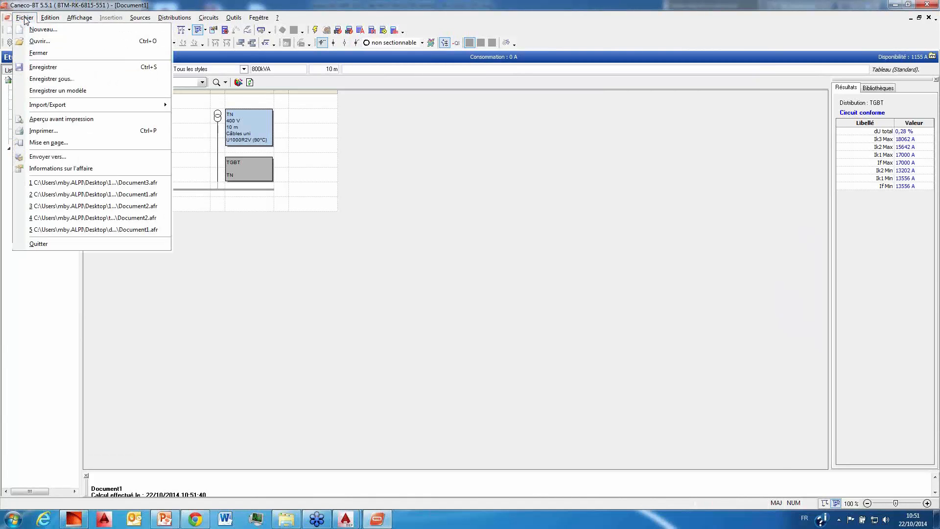
{"action": "mouse_move", "coordinate": [74, 105]}
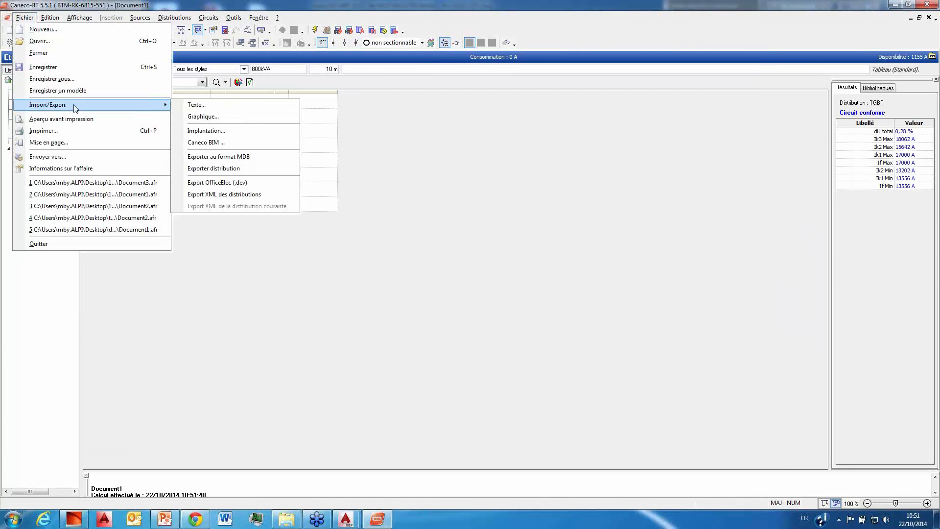
{"action": "left_click", "coordinate": [222, 132]}
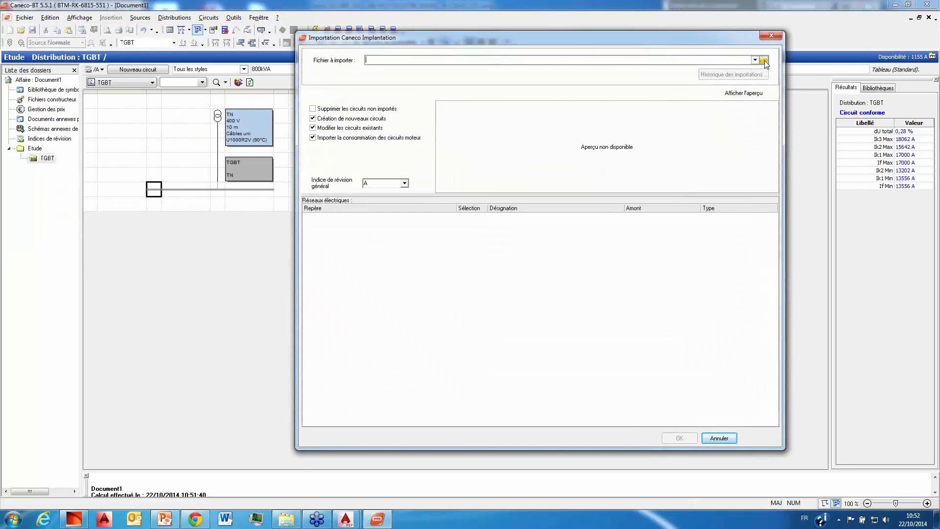
{"action": "left_click", "coordinate": [765, 60]}
{"action": "left_click", "coordinate": [369, 200]}
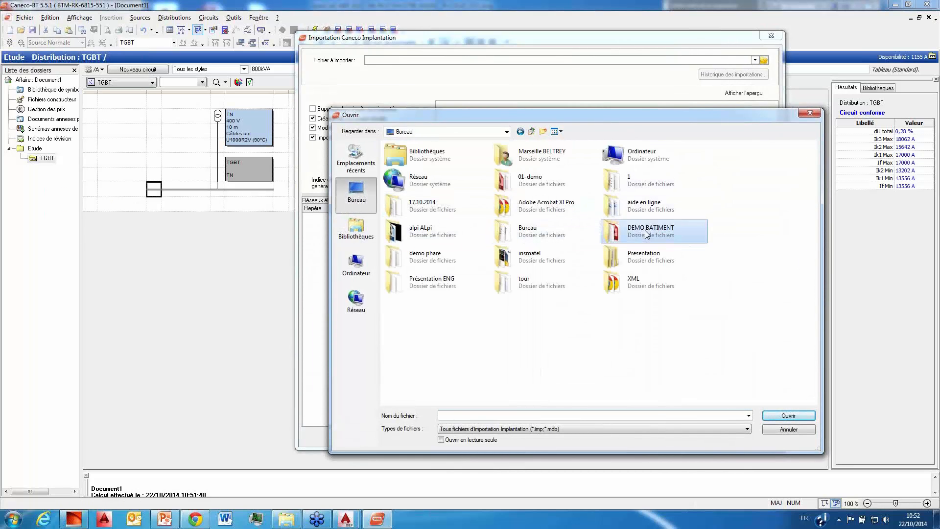
{"action": "double_click", "coordinate": [646, 234]}
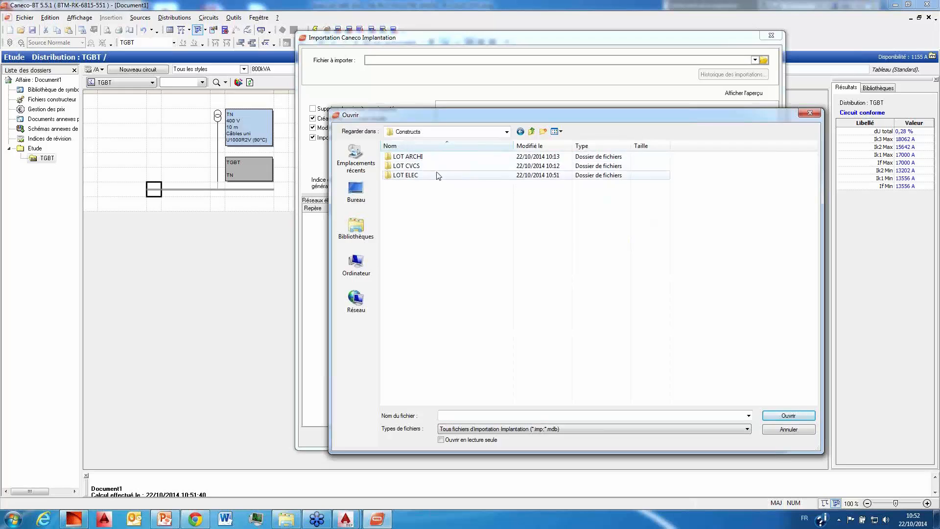
{"action": "double_click", "coordinate": [437, 175]}
Step: Load R+1 ELEC CFO.MDB and import its TGBT network, creating new circuits and modifying existing ones
{"action": "left_click", "coordinate": [447, 167]}
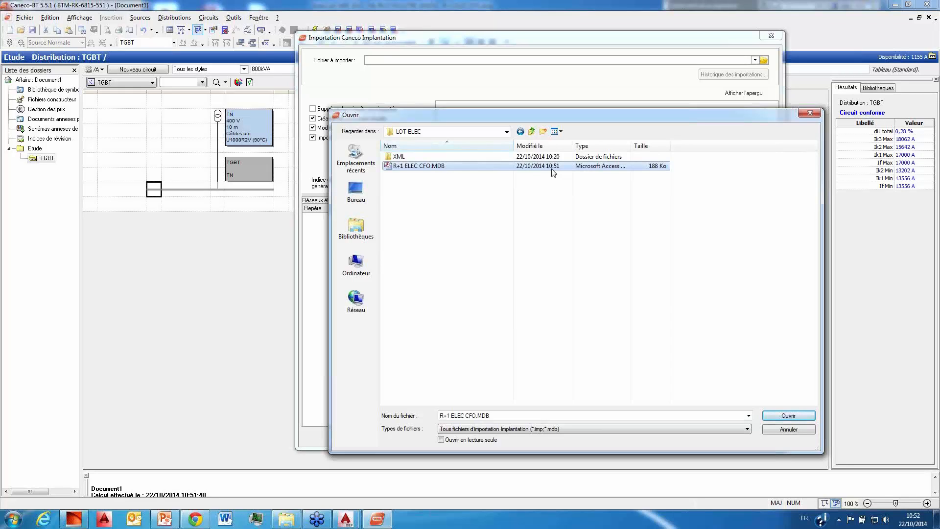
{"action": "left_click", "coordinate": [502, 170]}
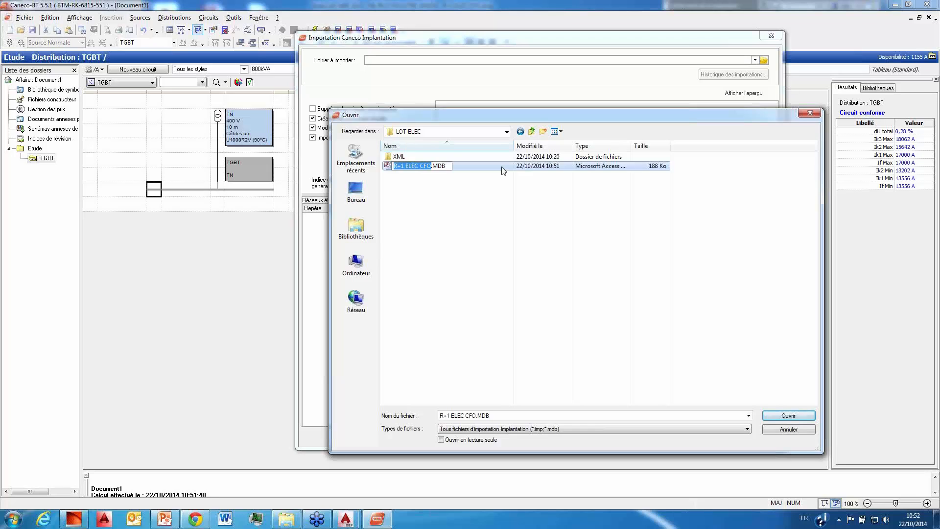
{"action": "left_click", "coordinate": [501, 190]}
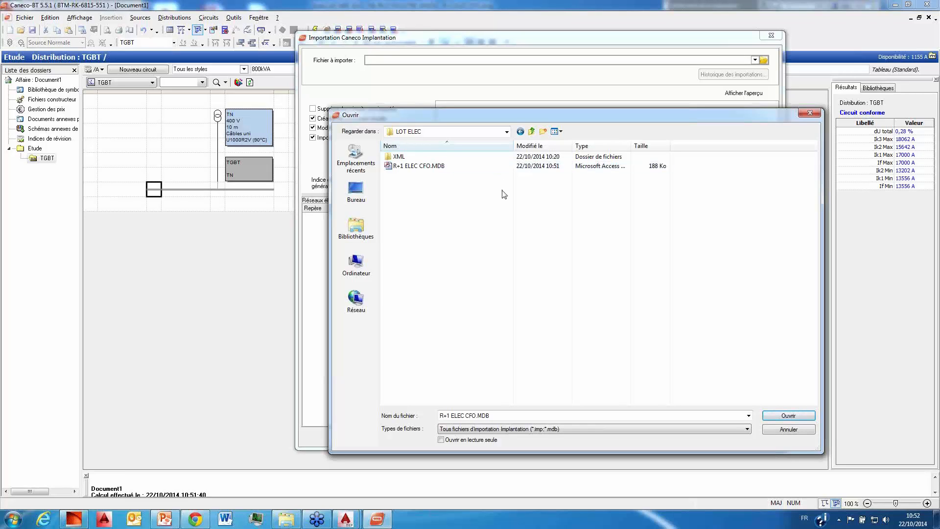
{"action": "left_click", "coordinate": [490, 168]}
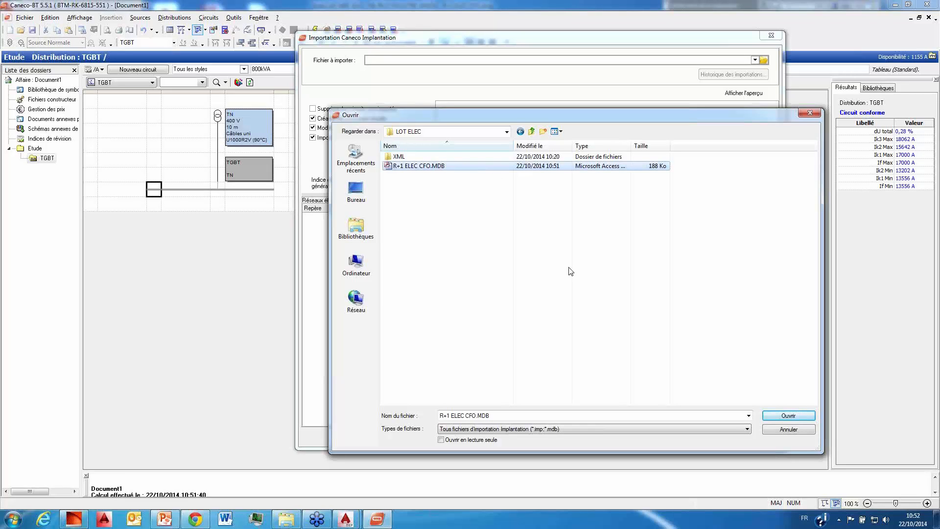
{"action": "left_click", "coordinate": [789, 416]}
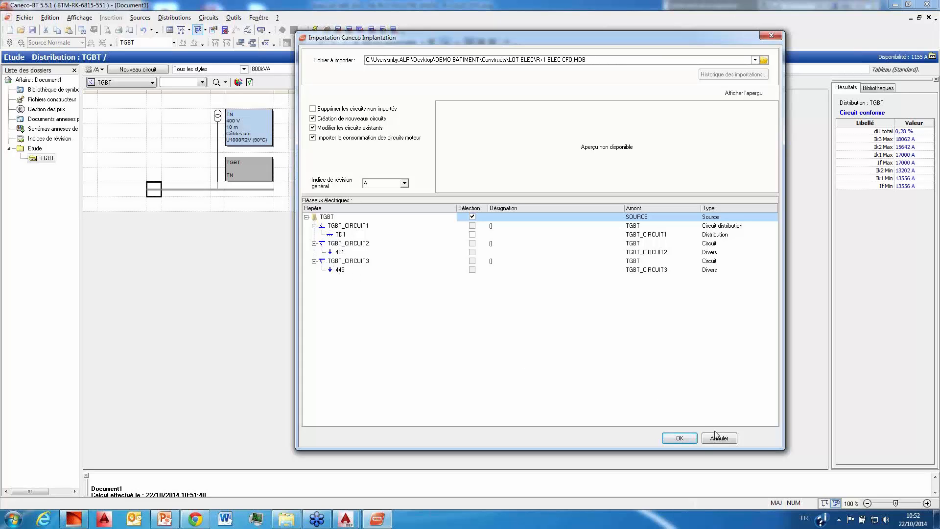
{"action": "left_click", "coordinate": [680, 438]}
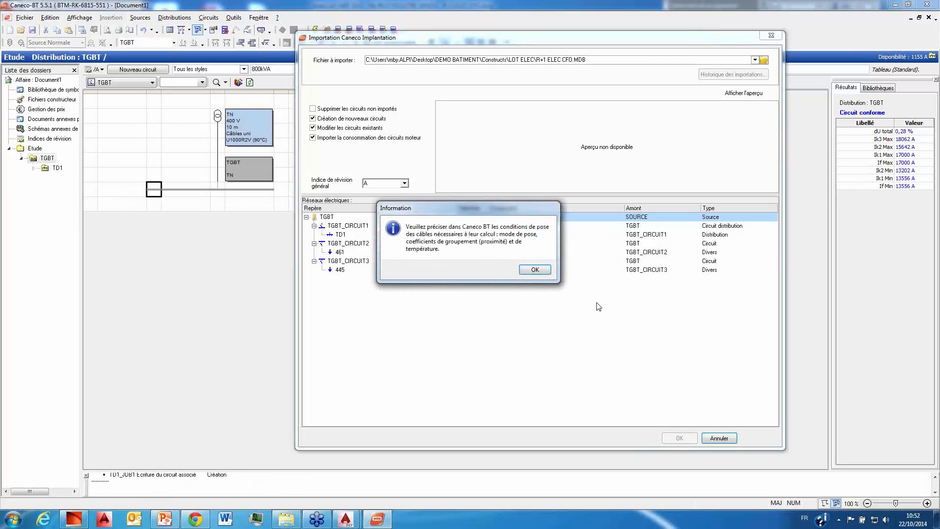
{"action": "left_click", "coordinate": [535, 271]}
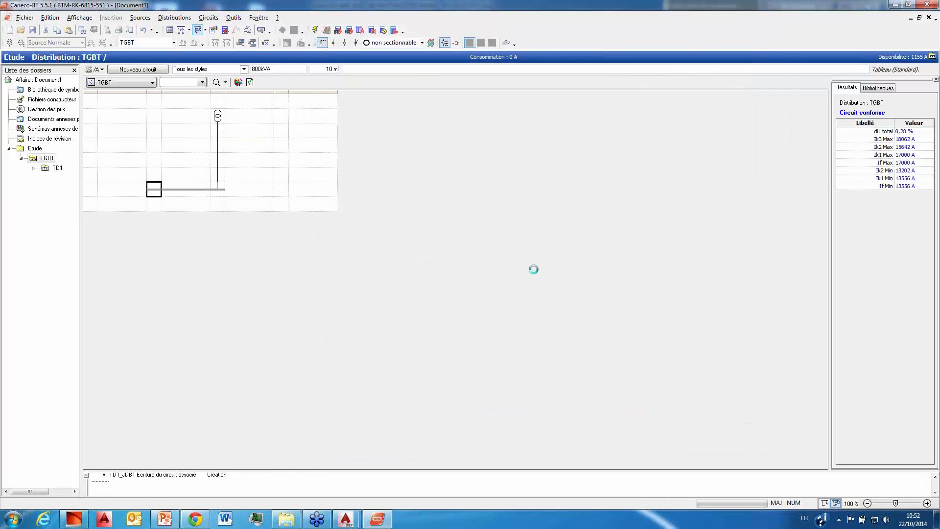
{"action": "left_click", "coordinate": [526, 305]}
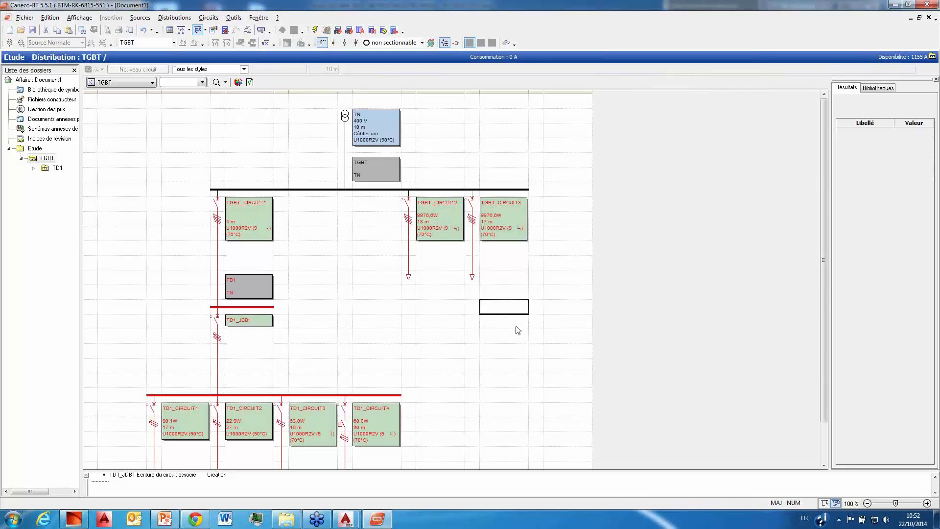
Step: Examine the cable lengths, receiver count and power, designation and upstream board in the TD1_CIRCUIT1 sheet, leaving it without changes
{"action": "scroll", "coordinate": [517, 331], "scroll_direction": "down", "scroll_amount": 3}
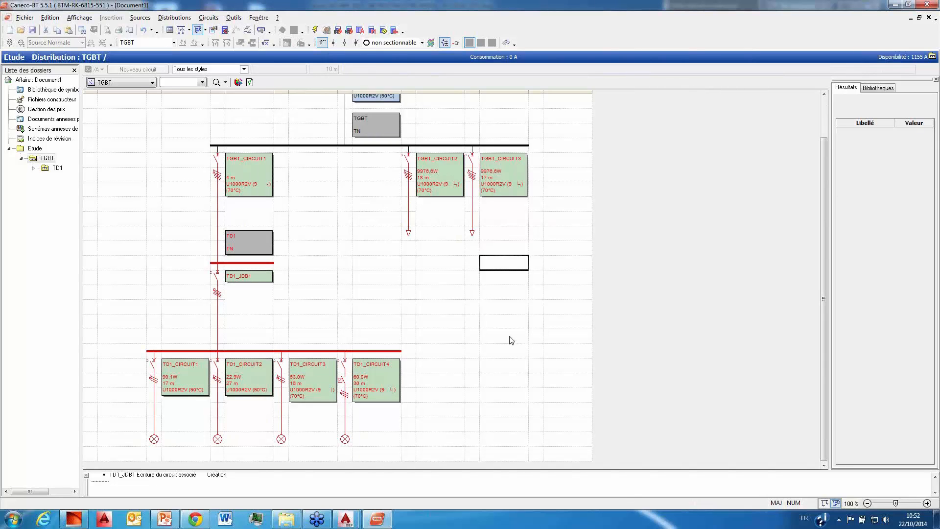
{"action": "left_click", "coordinate": [154, 422]}
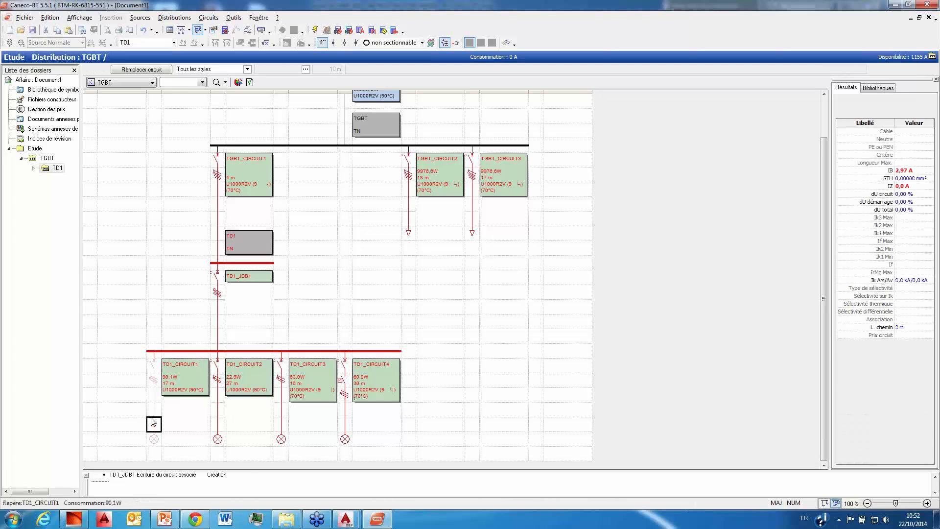
{"action": "double_click", "coordinate": [153, 422]}
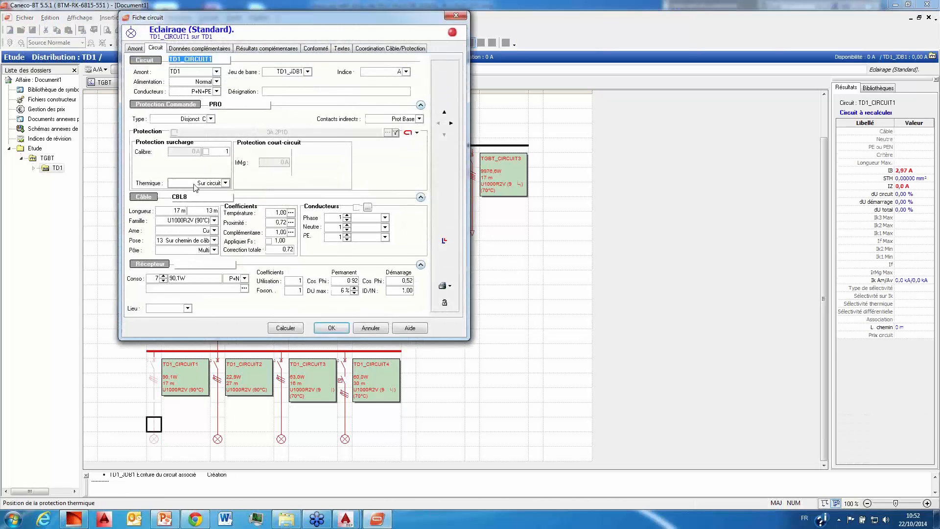
{"action": "double_click", "coordinate": [181, 211]}
{"action": "left_click", "coordinate": [210, 211]}
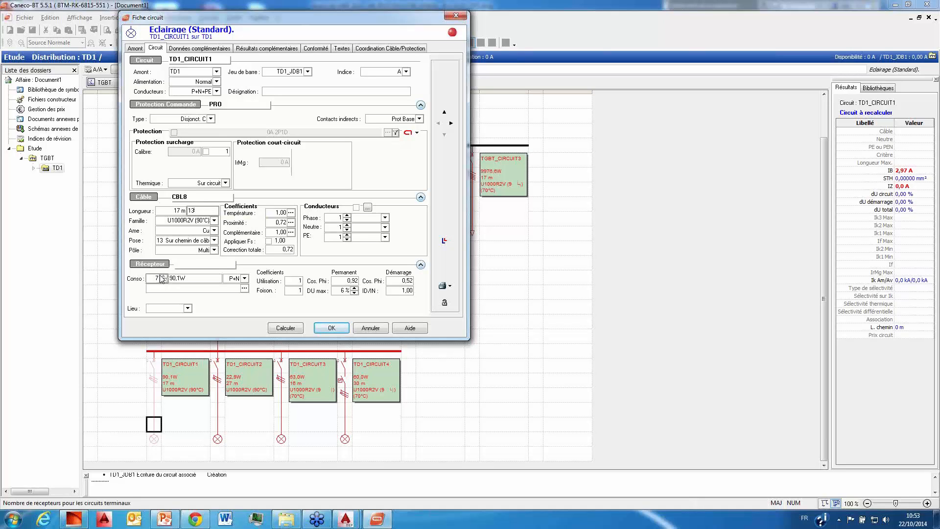
{"action": "left_click", "coordinate": [201, 278]}
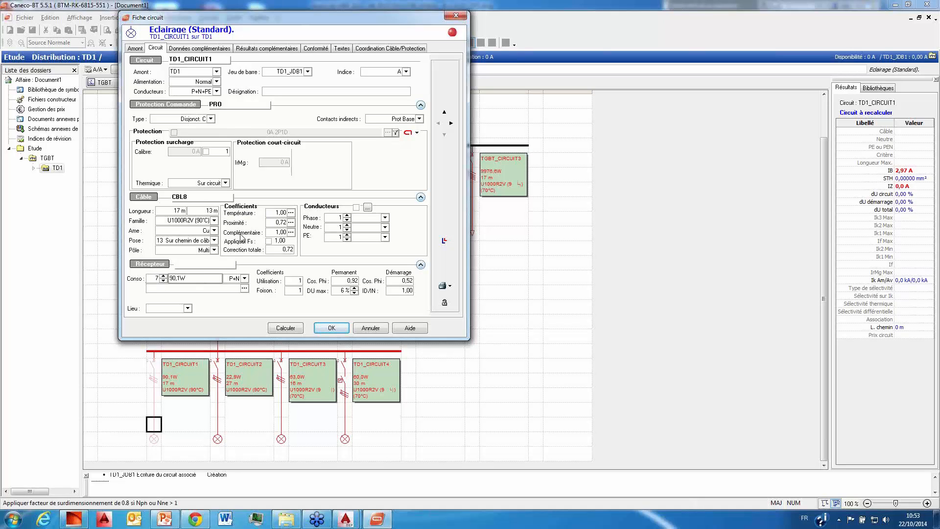
{"action": "left_click", "coordinate": [310, 90]}
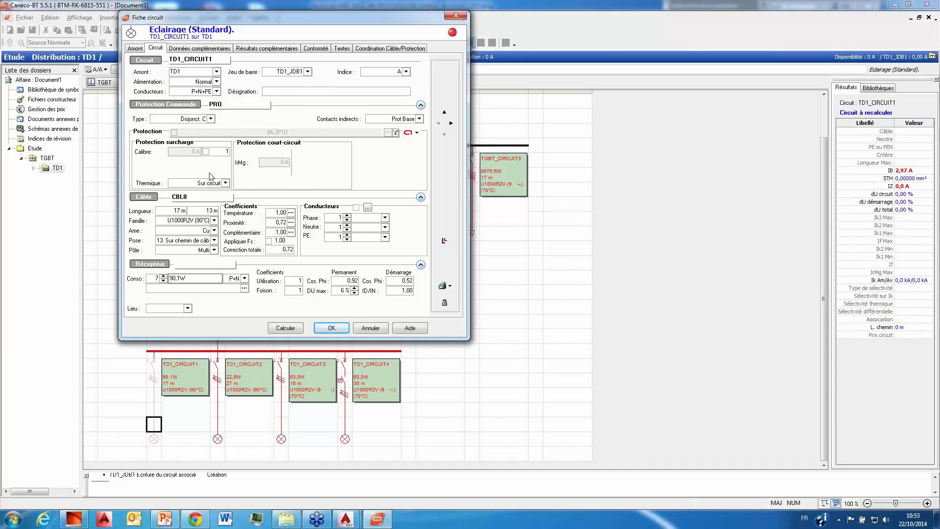
{"action": "left_click", "coordinate": [180, 93]}
{"action": "left_click", "coordinate": [211, 72]}
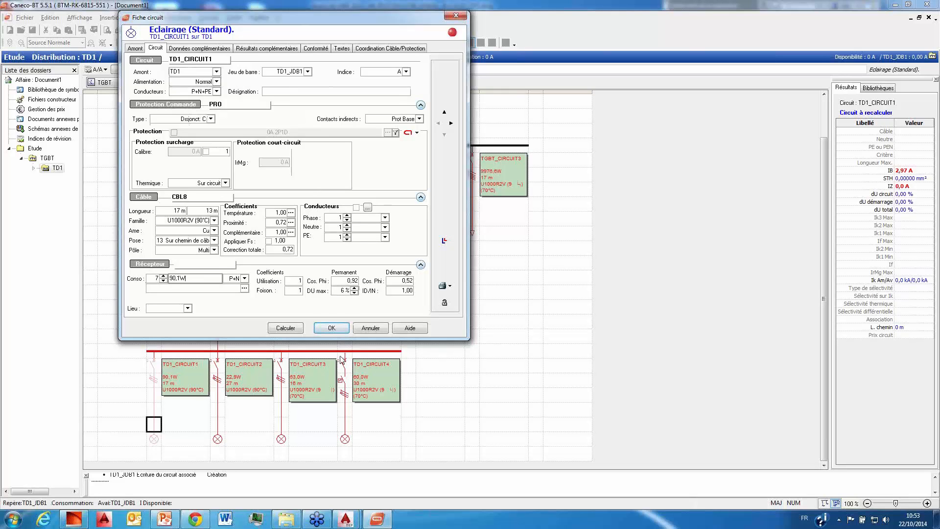
{"action": "left_click", "coordinate": [380, 327]}
Step: Check the TD1_CIRCUIT2 and TD1_CIRCUIT3 circuit sheets for their cable and receiver data, closing each without changes
{"action": "left_click", "coordinate": [218, 410]}
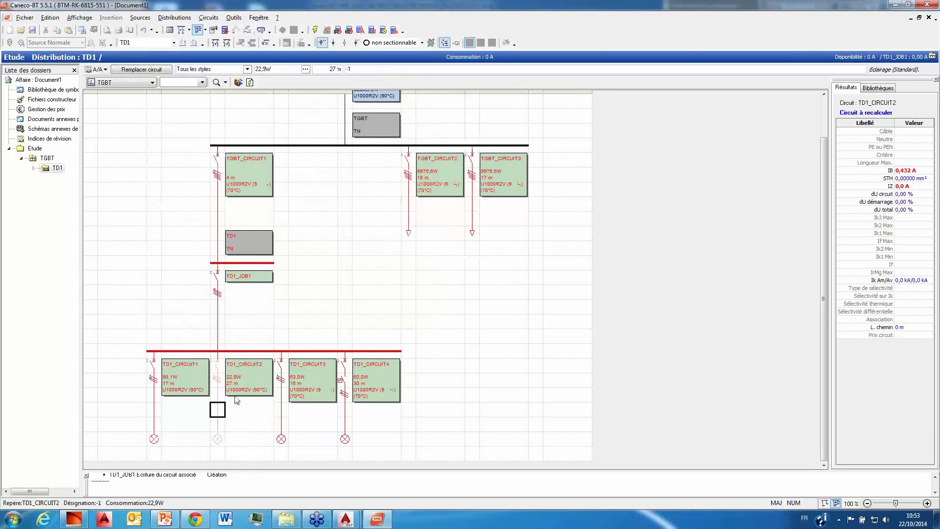
{"action": "double_click", "coordinate": [234, 395]}
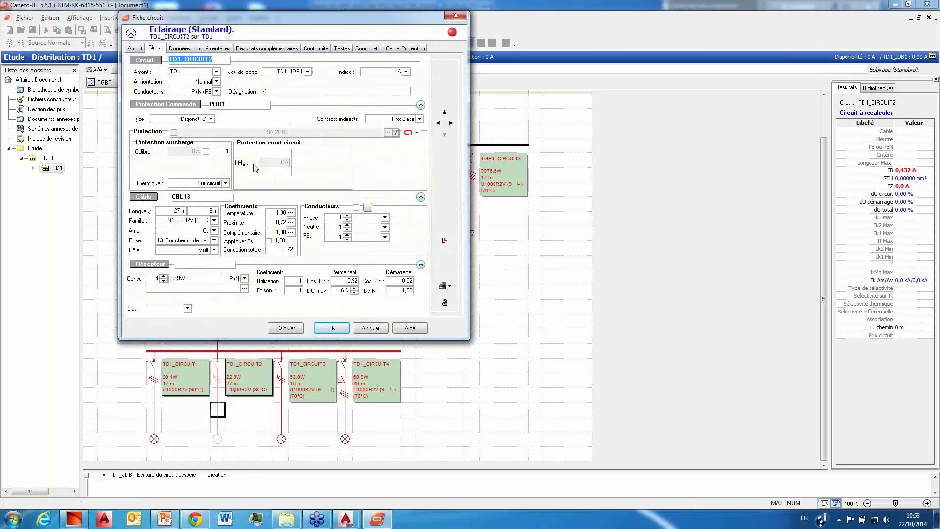
{"action": "left_click", "coordinate": [371, 329]}
{"action": "left_click", "coordinate": [282, 410]}
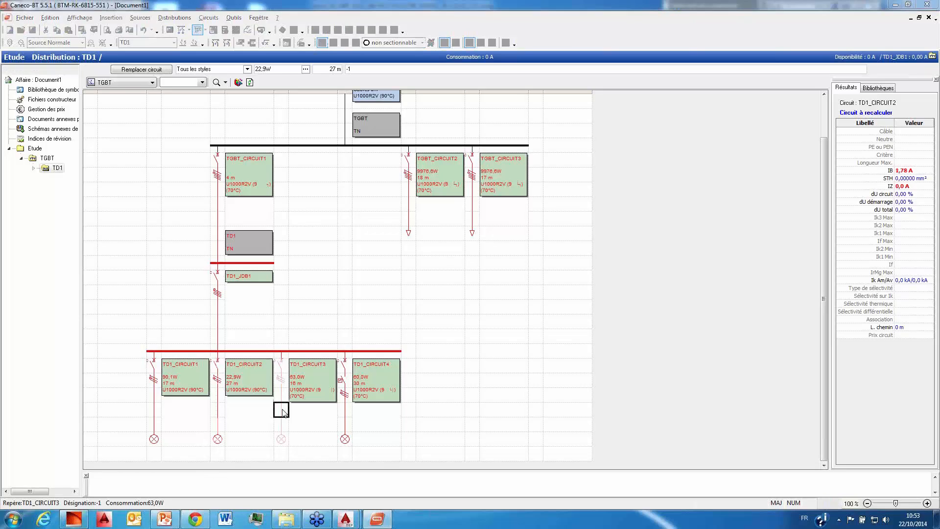
{"action": "double_click", "coordinate": [282, 410]}
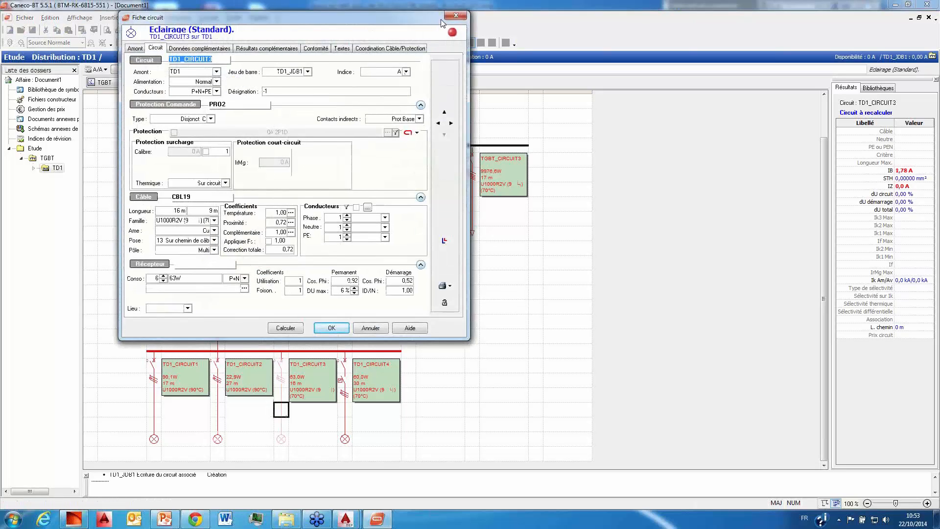
{"action": "left_click", "coordinate": [461, 18]}
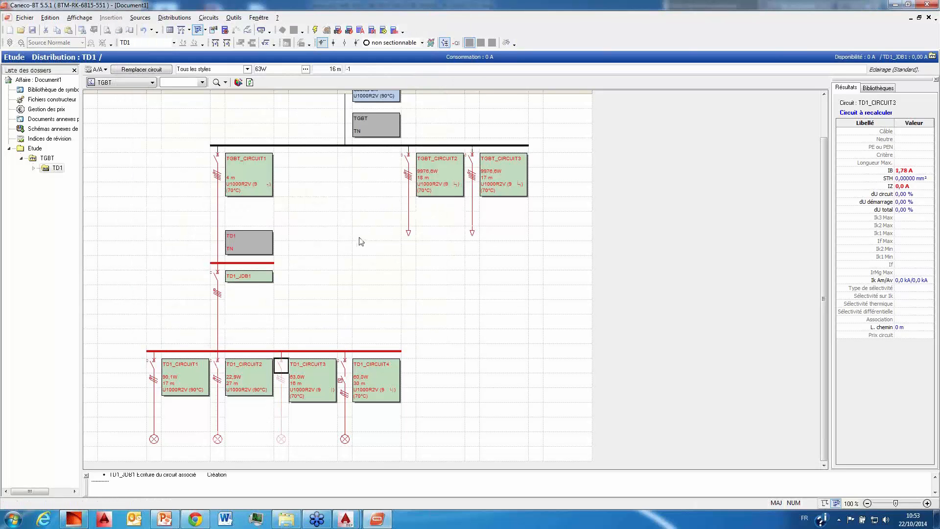
Step: Run a complete global calculation of the network, keeping the power balance and phase balancing options enabled
{"action": "left_click", "coordinate": [357, 232]}
{"action": "scroll", "coordinate": [361, 211], "scroll_direction": "up", "scroll_amount": 2}
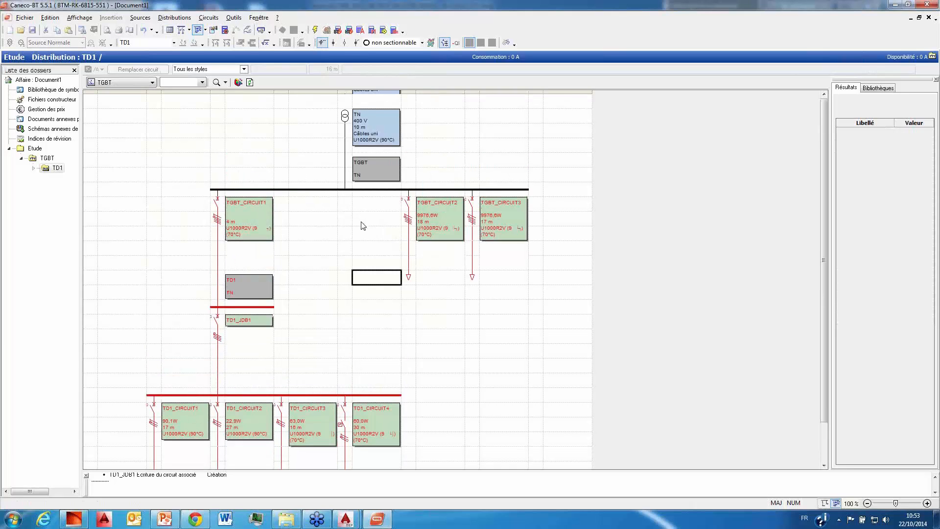
{"action": "left_click", "coordinate": [338, 30]}
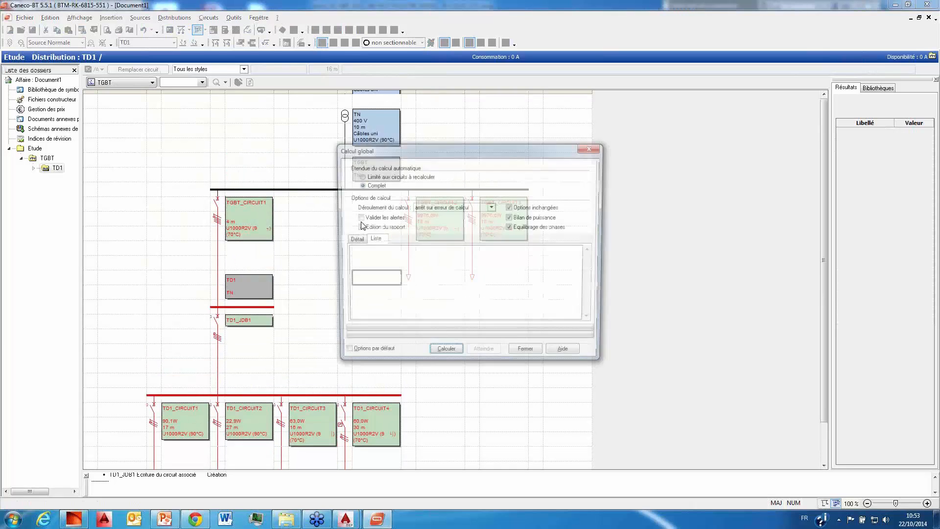
{"action": "left_click", "coordinate": [443, 353]}
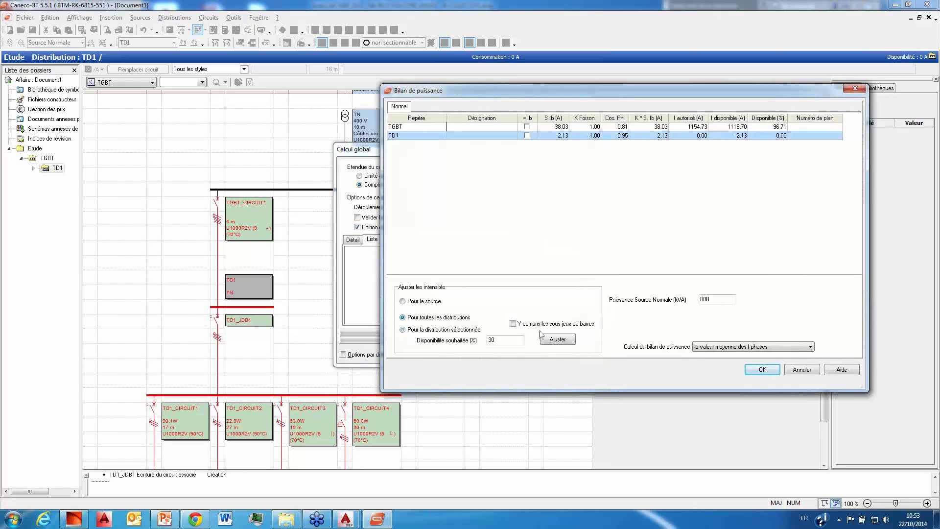
Step: Adjust the currents of all distributions, including sub-busbars, to 30% availability, then accept the power balance and complete the global calculation
{"action": "left_click", "coordinate": [430, 317]}
{"action": "left_click", "coordinate": [512, 324]}
{"action": "left_click", "coordinate": [569, 340]}
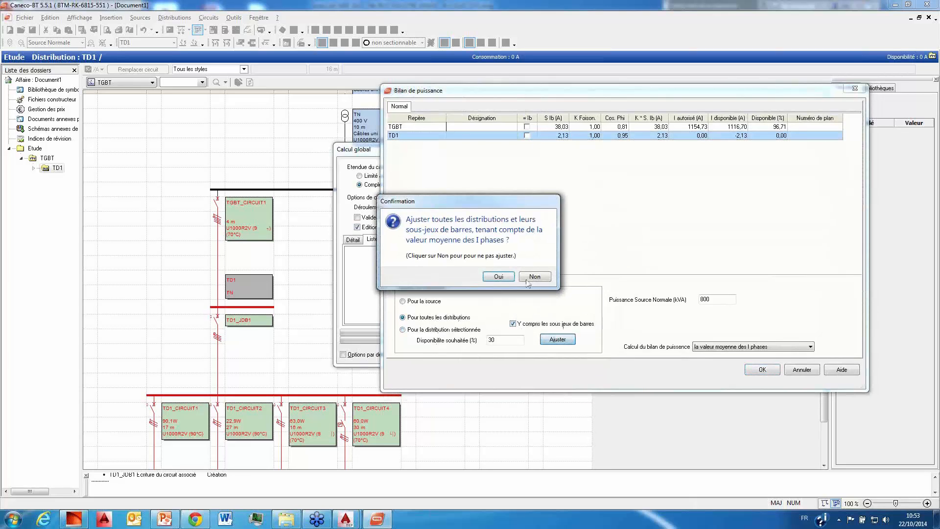
{"action": "left_click", "coordinate": [497, 277]}
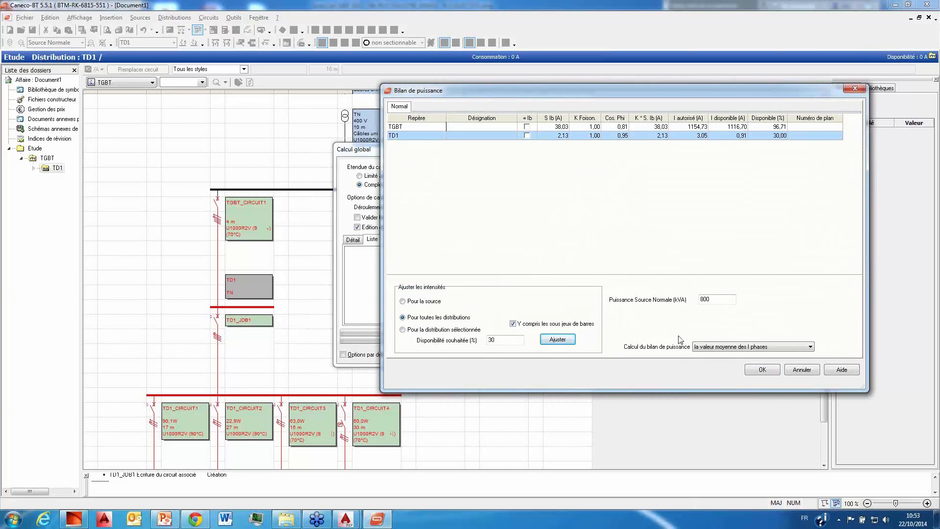
{"action": "left_click", "coordinate": [770, 372]}
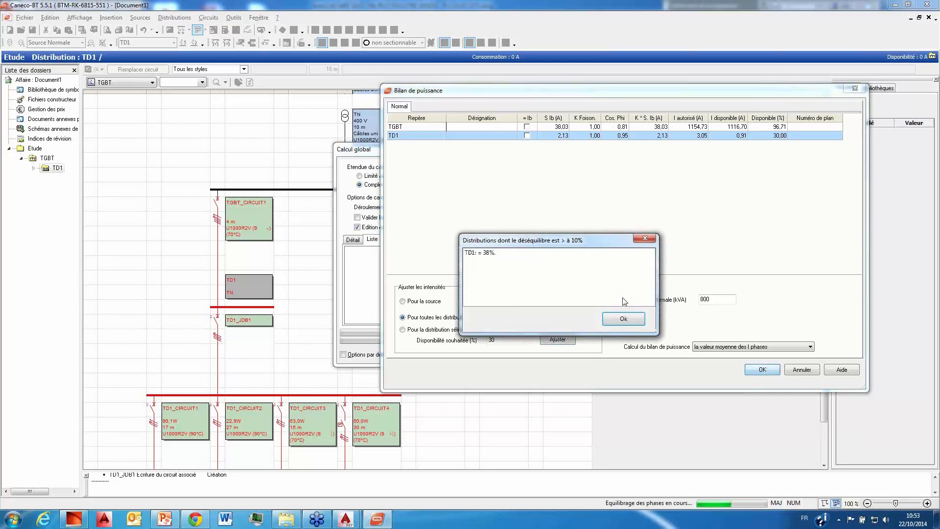
{"action": "left_click", "coordinate": [623, 319]}
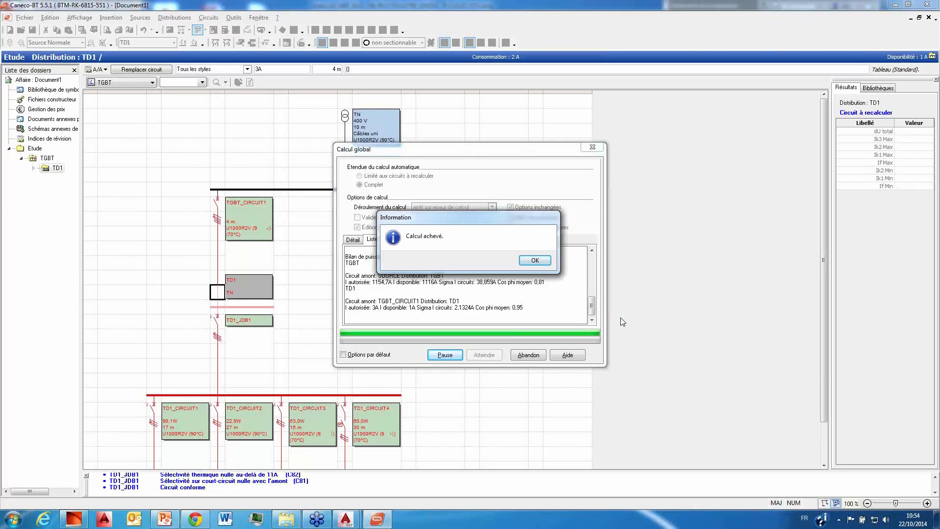
{"action": "left_click", "coordinate": [544, 262]}
{"action": "left_click", "coordinate": [537, 355]}
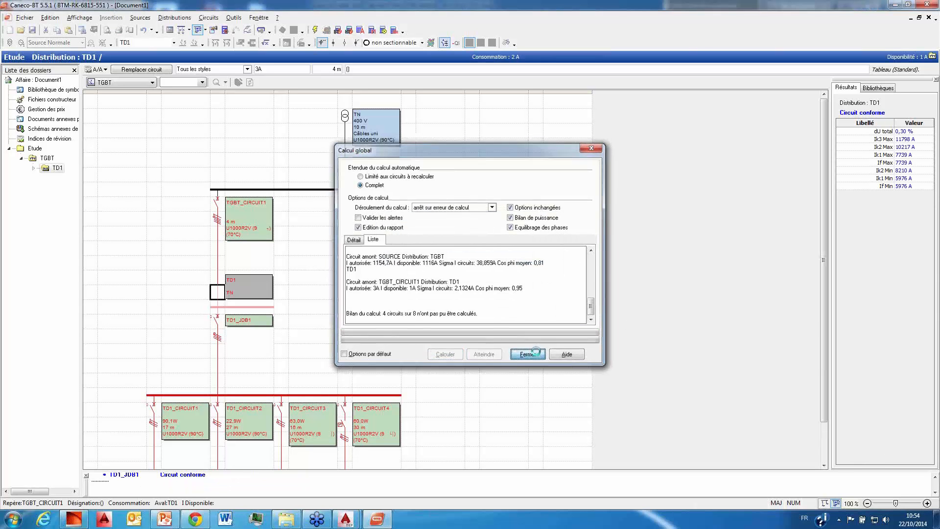
Step: Recalculate the four lighting circuits fed by the TD1_JDB1 sub-busbar
{"action": "scroll", "coordinate": [426, 321], "scroll_direction": "down", "scroll_amount": 1}
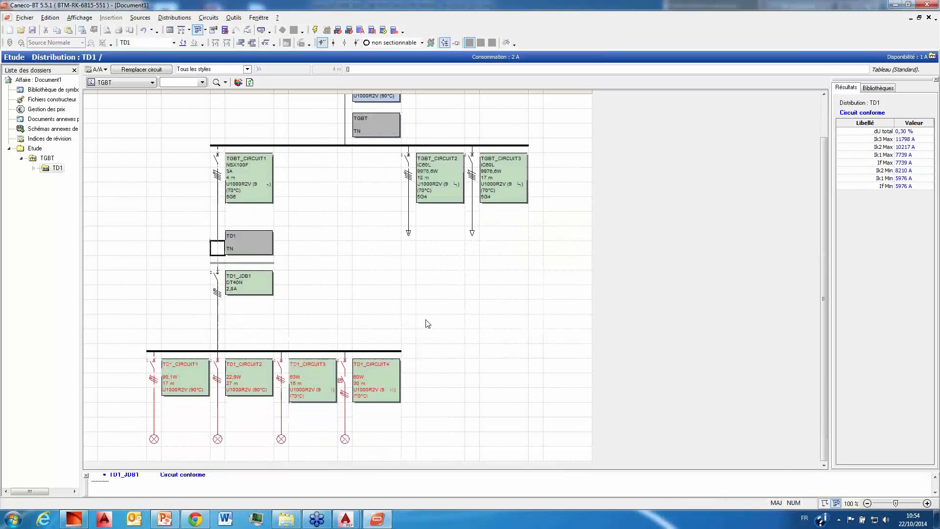
{"action": "left_click", "coordinate": [300, 350]}
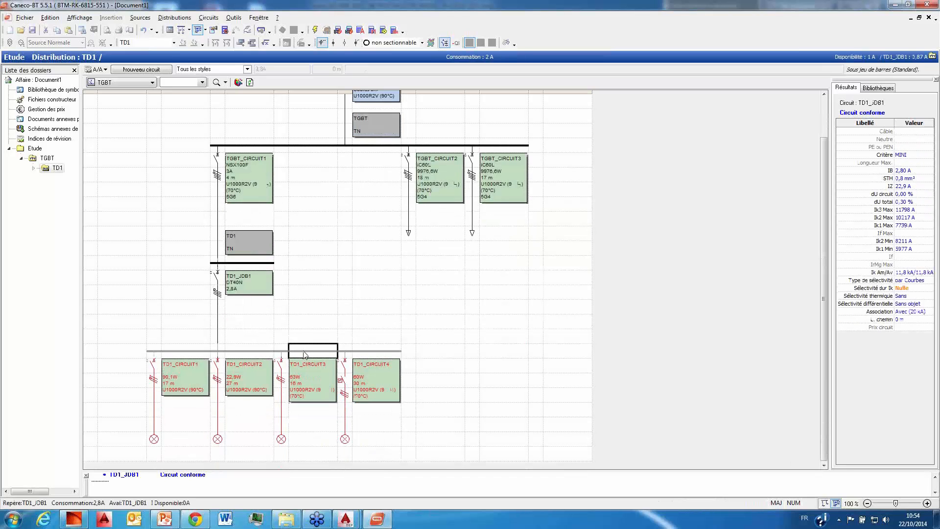
{"action": "key", "text": "F5"}
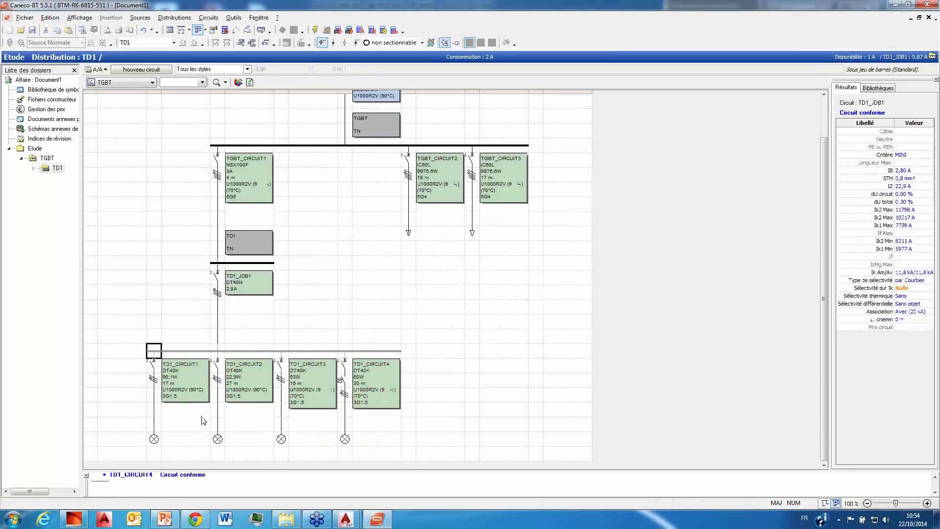
Step: Examine the protection, conductor sections and both cable lengths in the TD1_CIRCUIT1 sheet, closing it without changes
{"action": "left_click", "coordinate": [155, 418]}
{"action": "left_click", "coordinate": [155, 419]}
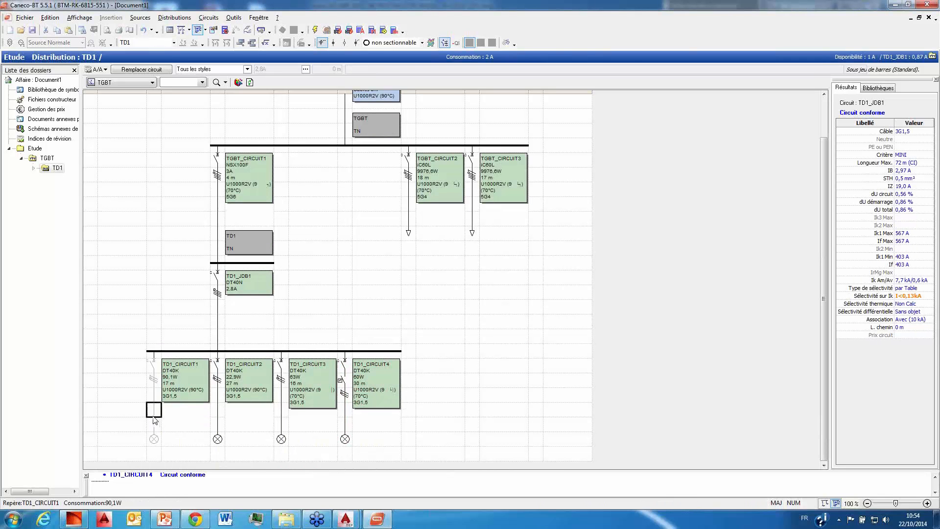
{"action": "double_click", "coordinate": [153, 421]}
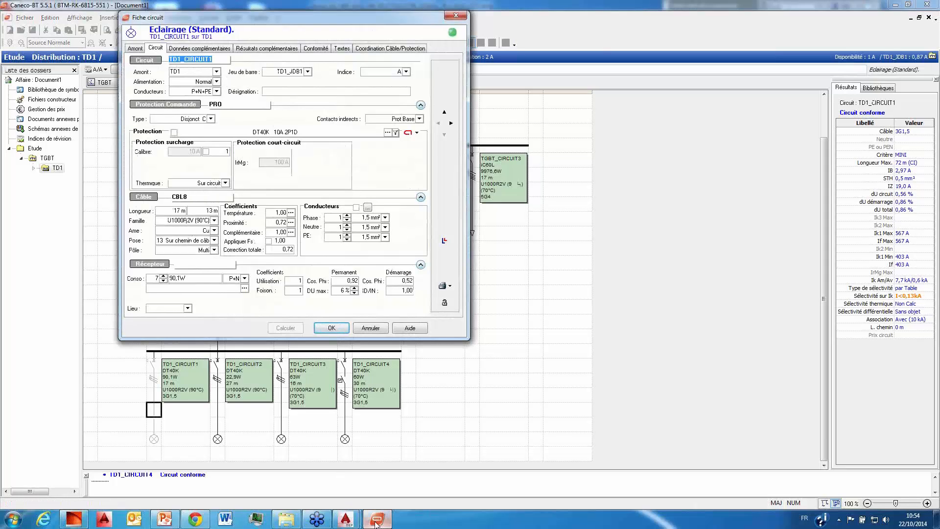
{"action": "mouse_move", "coordinate": [354, 520]}
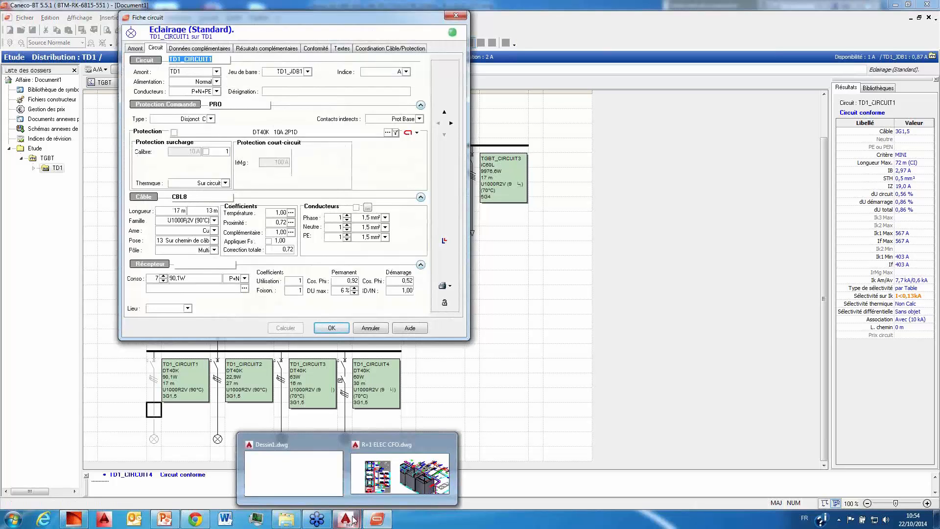
{"action": "double_click", "coordinate": [171, 212]}
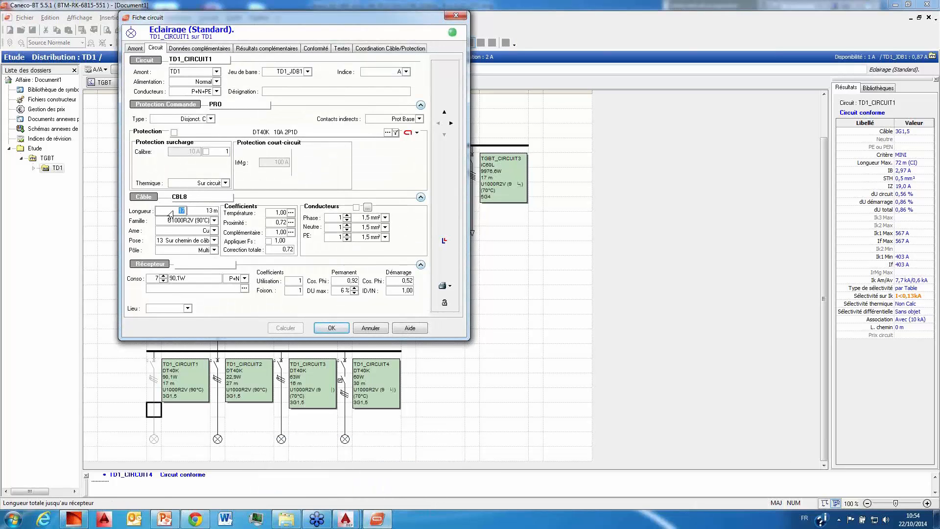
{"action": "left_click", "coordinate": [211, 210]}
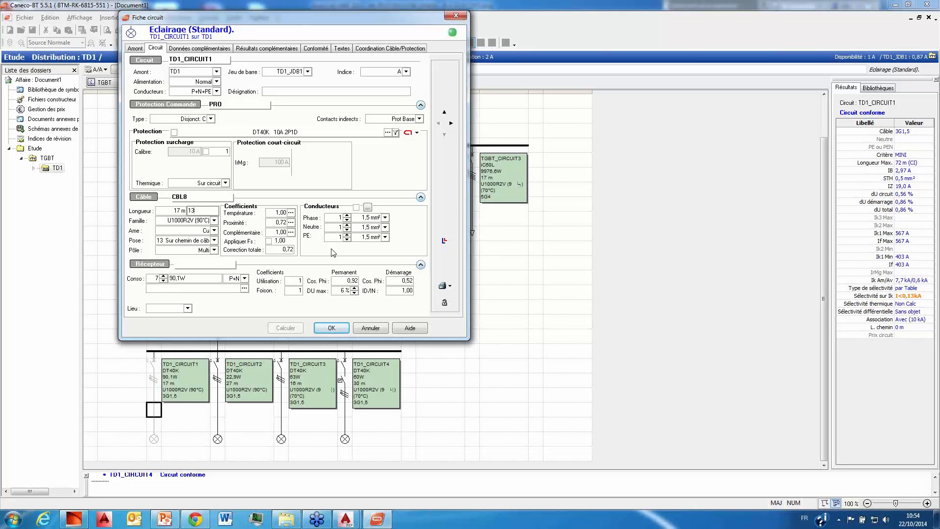
{"action": "left_click", "coordinate": [387, 329]}
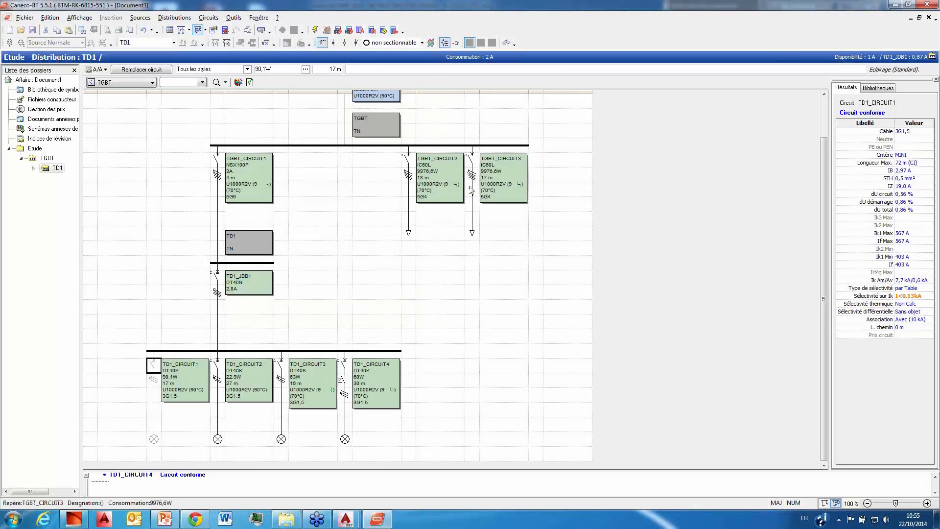
{"action": "left_click", "coordinate": [537, 147]}
{"action": "right_click", "coordinate": [537, 149]}
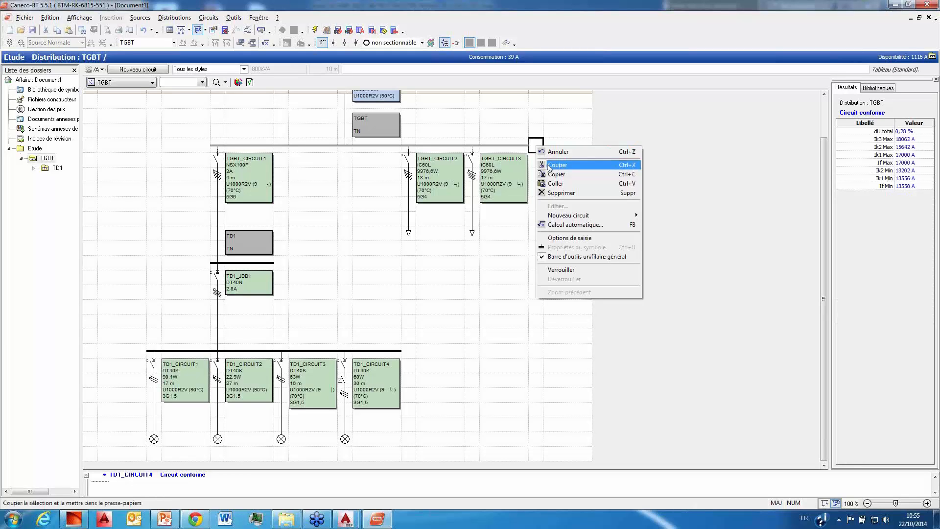
{"action": "mouse_move", "coordinate": [583, 216]}
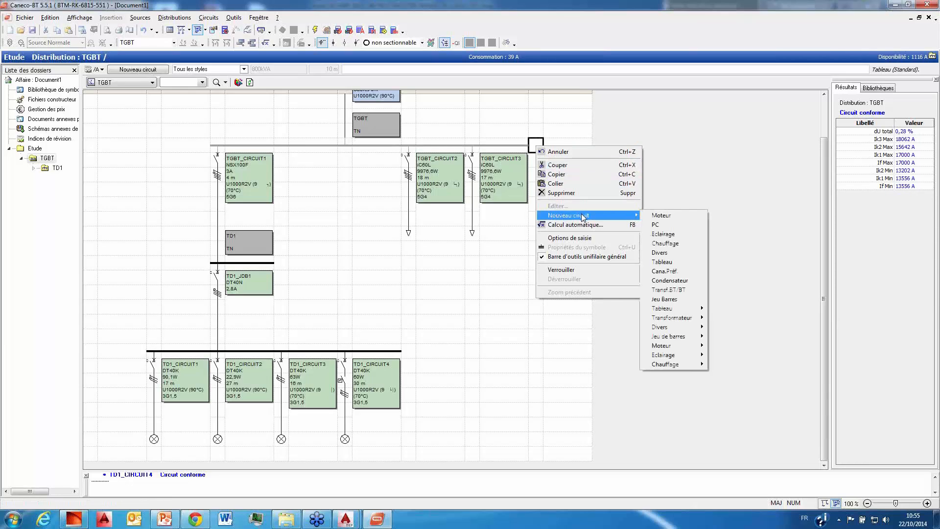
{"action": "left_click", "coordinate": [697, 225]}
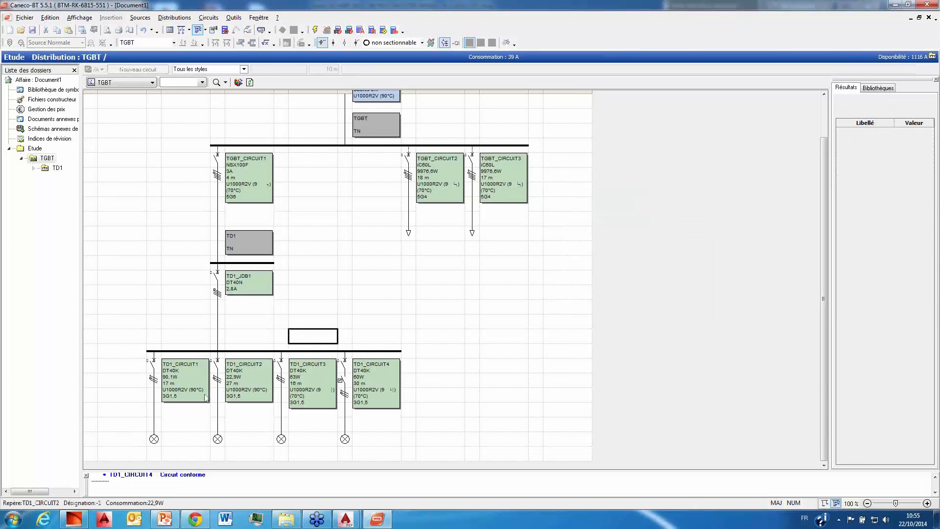
Step: Rename TD1_CIRCUIT1 as TD1_C1 in its circuit sheet
{"action": "left_click", "coordinate": [153, 409]}
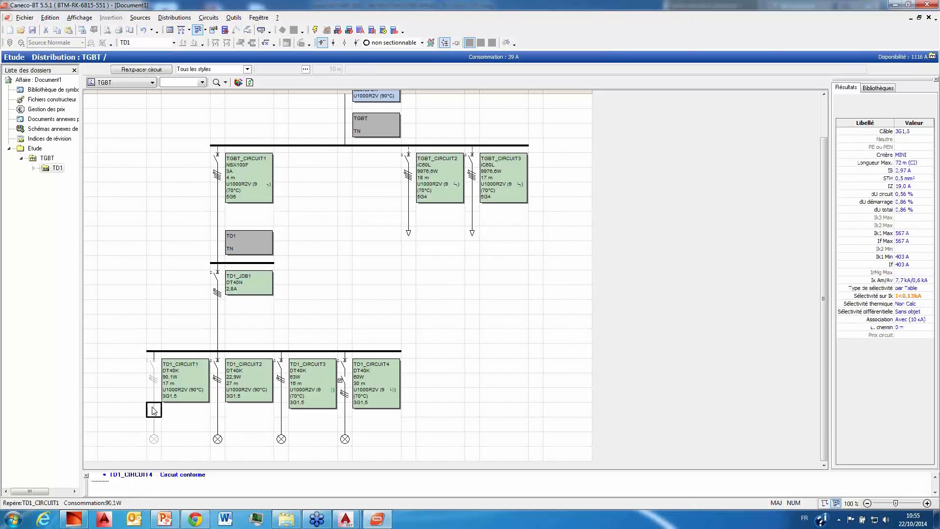
{"action": "double_click", "coordinate": [153, 409]}
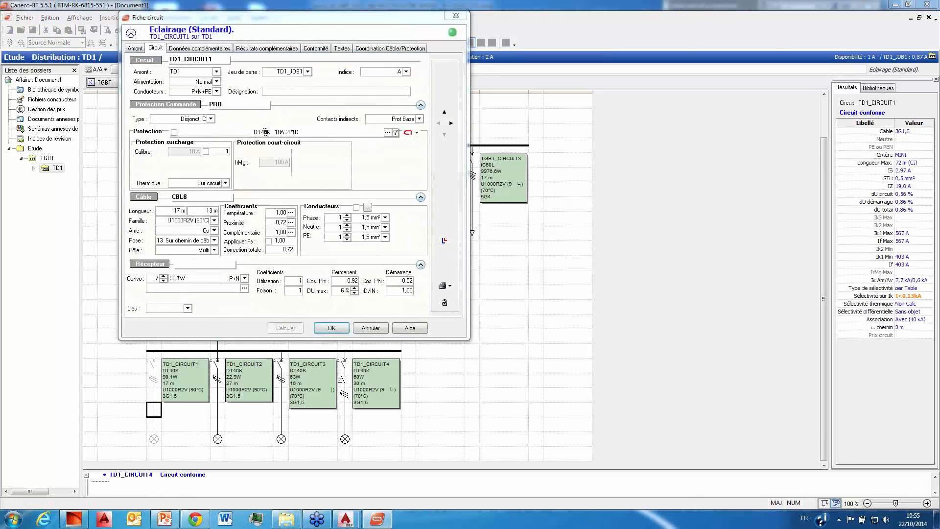
{"action": "left_click_drag", "start_coordinate": [208, 58], "coordinate": [188, 59]}
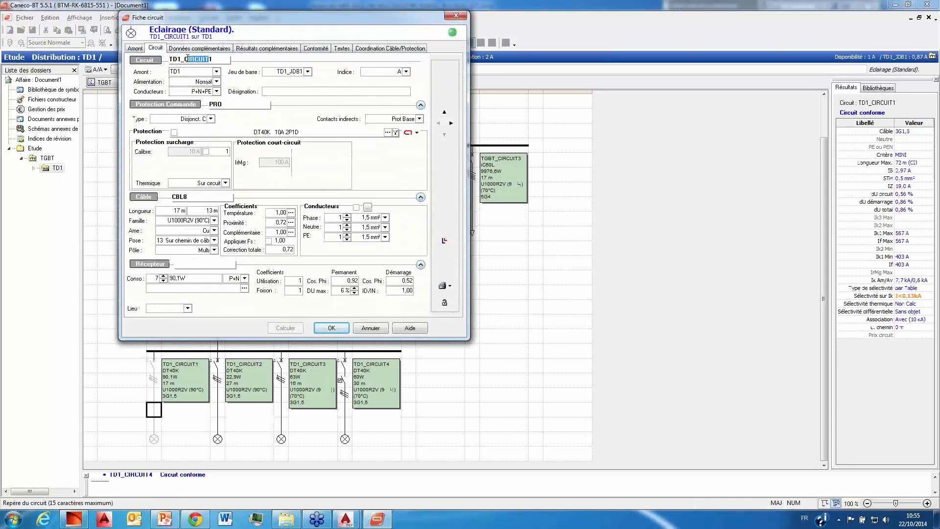
{"action": "key", "text": "Delete"}
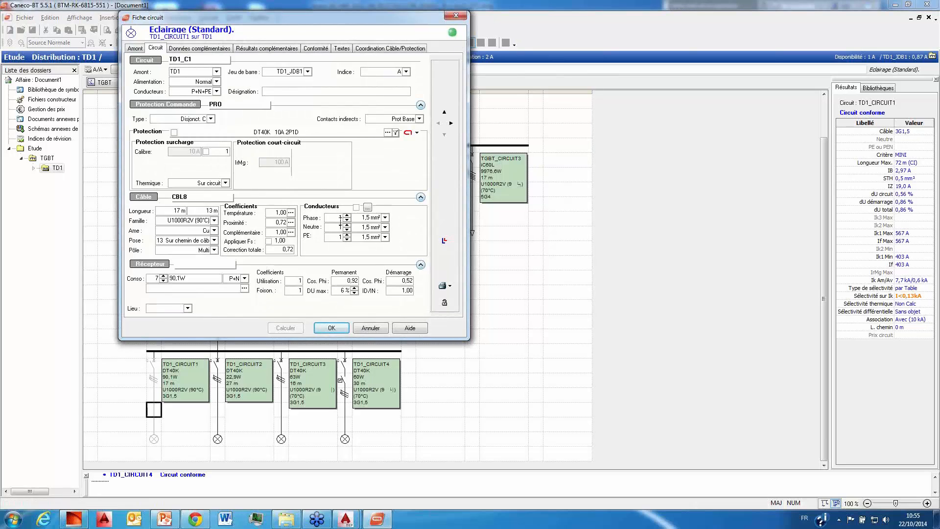
{"action": "left_click", "coordinate": [331, 327]}
Step: Add a new Tableau circuit at the end of the TGBT busbar
{"action": "left_click", "coordinate": [534, 145]}
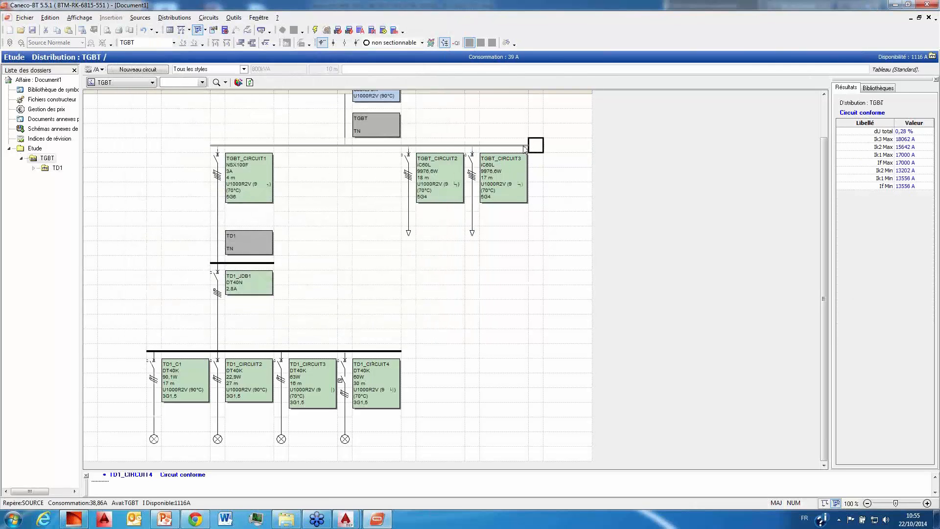
{"action": "right_click", "coordinate": [525, 146]}
{"action": "mouse_move", "coordinate": [577, 216]}
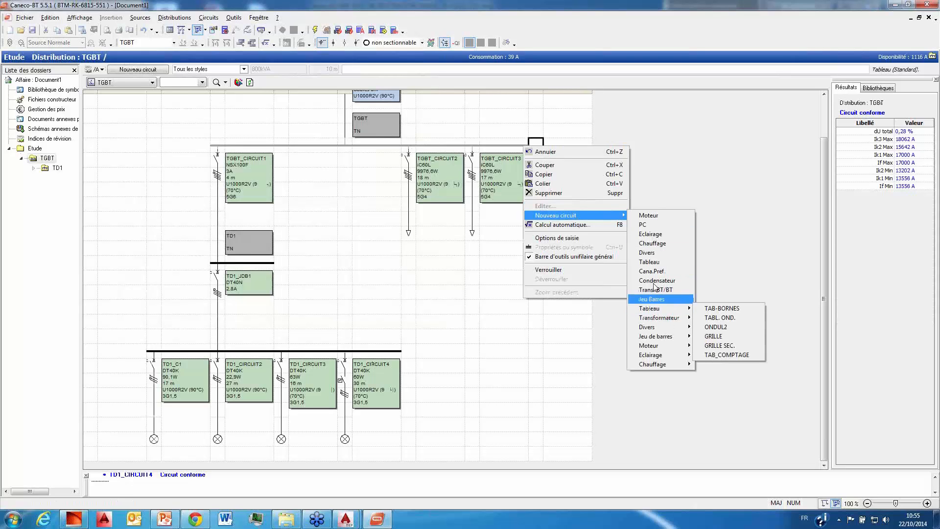
{"action": "left_click", "coordinate": [659, 263]}
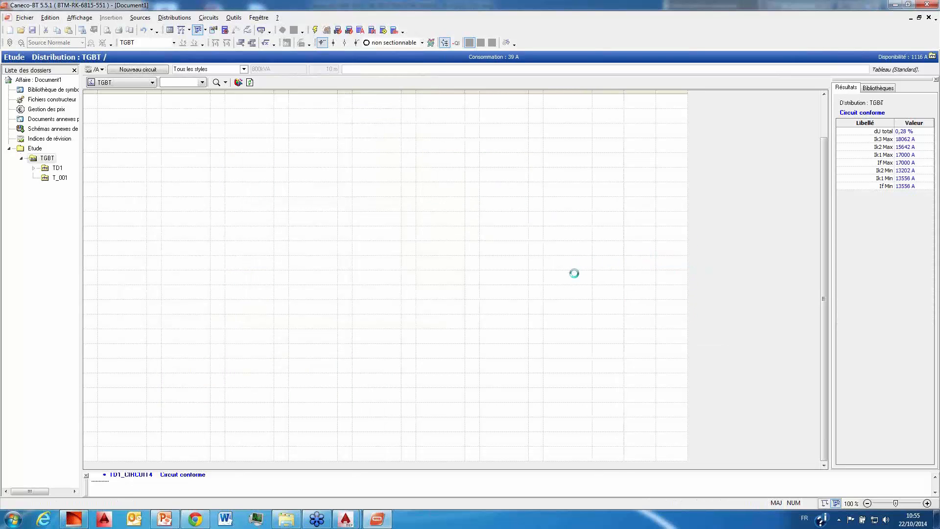
Step: Rename the new T_001 distribution under TGBT as TD2
{"action": "right_click", "coordinate": [49, 178]}
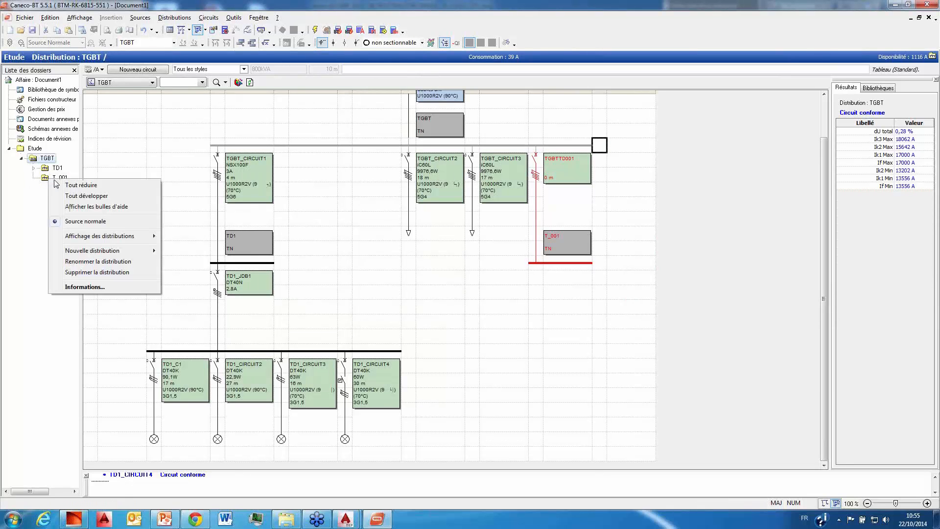
{"action": "left_click", "coordinate": [87, 262]}
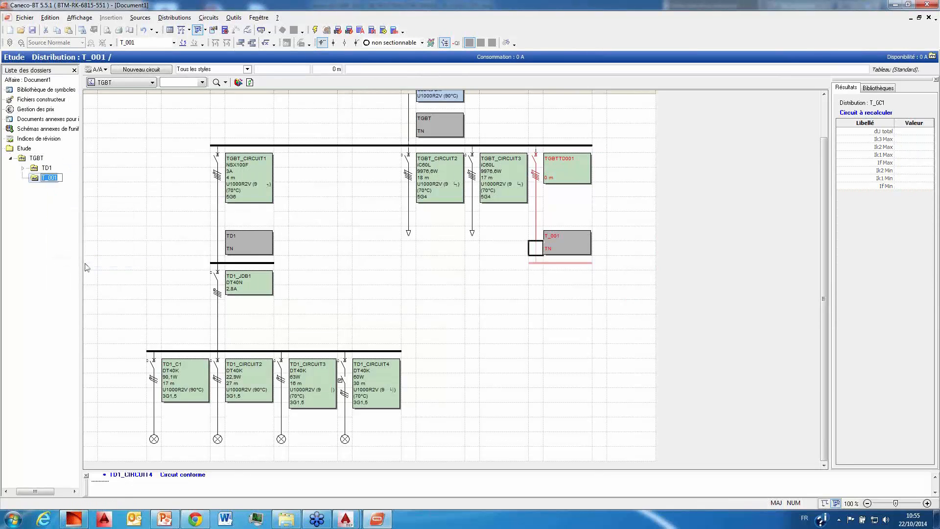
{"action": "type", "text": "TD2"}
{"action": "key", "text": "Return"}
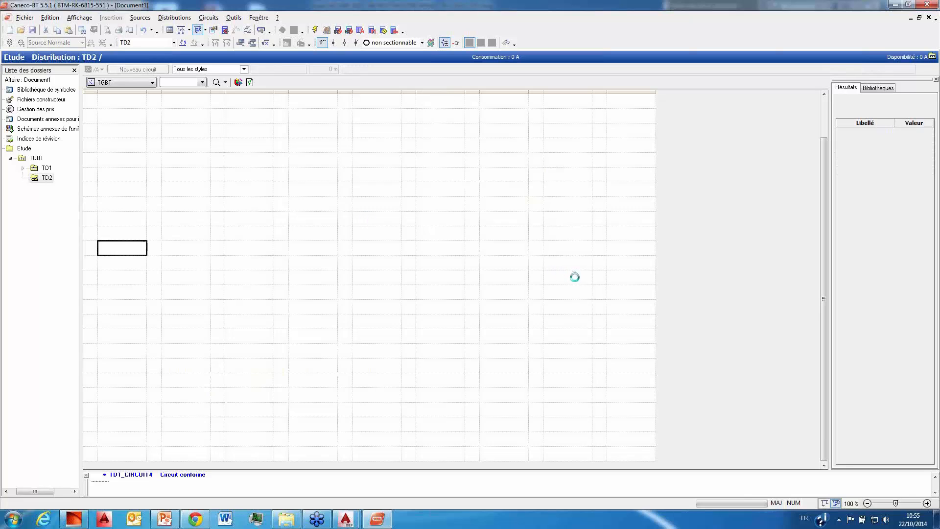
Step: Insert the library circuit block with a sub-busbar and six socket circuits on the TD2 busbar
{"action": "left_click", "coordinate": [878, 88]}
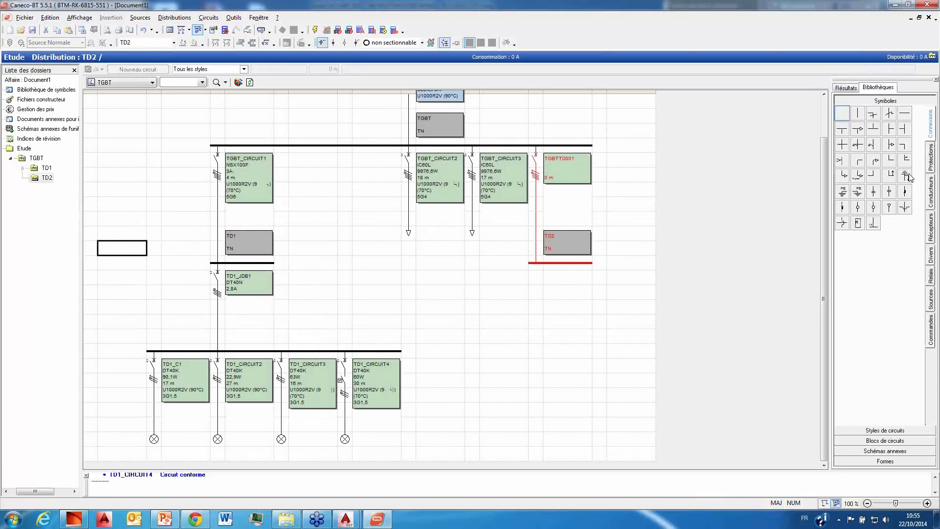
{"action": "left_click", "coordinate": [885, 430]}
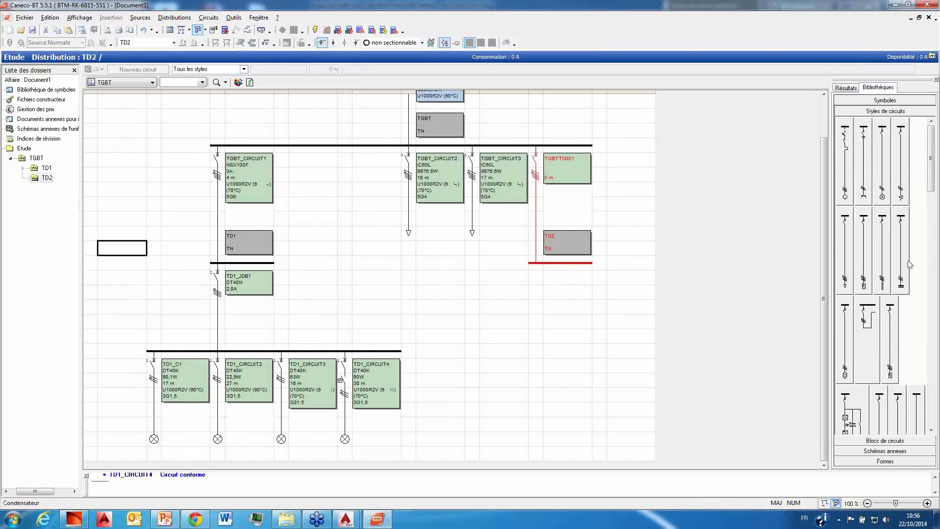
{"action": "left_click", "coordinate": [885, 440]}
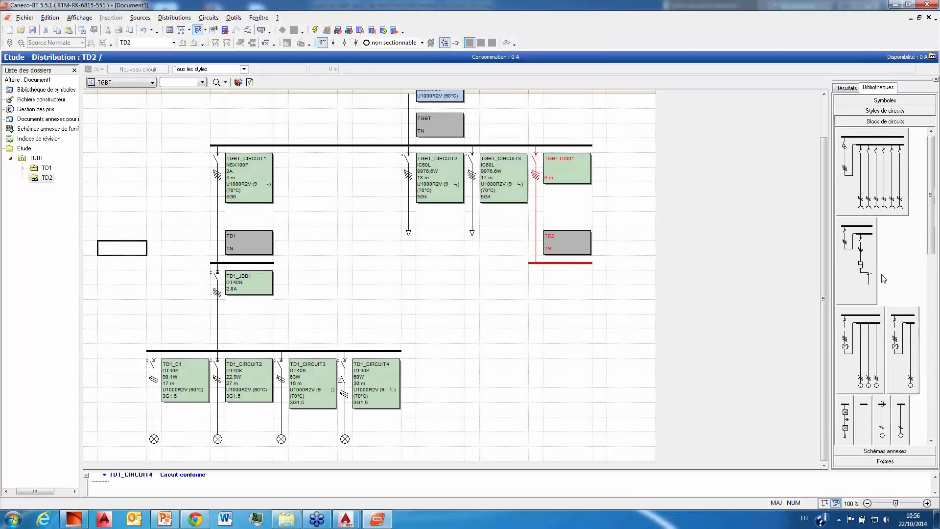
{"action": "left_click_drag", "start_coordinate": [870, 169], "coordinate": [572, 262]}
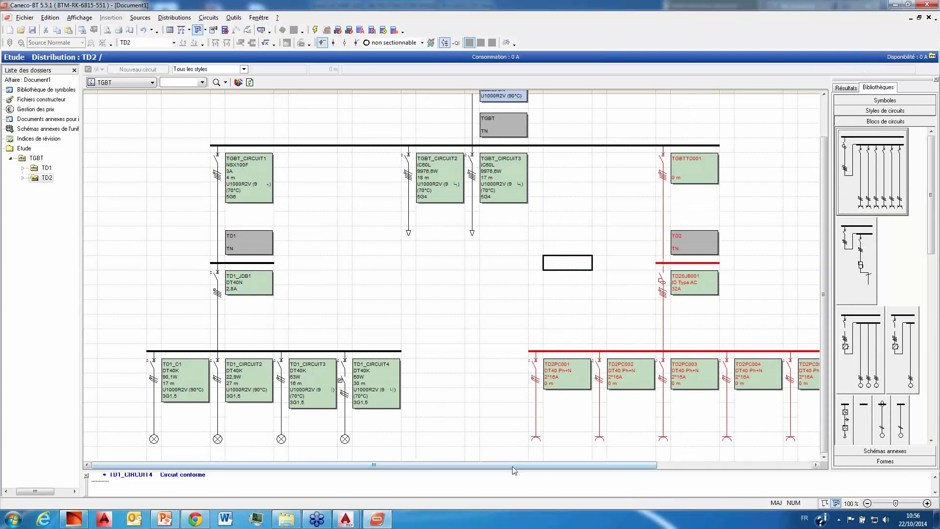
{"action": "left_click", "coordinate": [524, 266]}
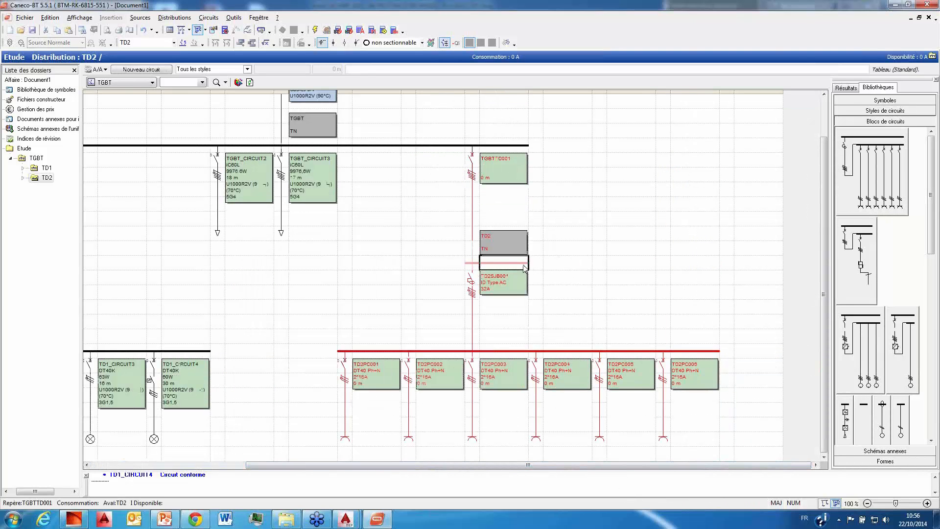
Step: Add a new Jeu Barres circuit to the TD2 busbar beside the existing sub-busbar
{"action": "right_click", "coordinate": [524, 266]}
{"action": "mouse_move", "coordinate": [566, 336]}
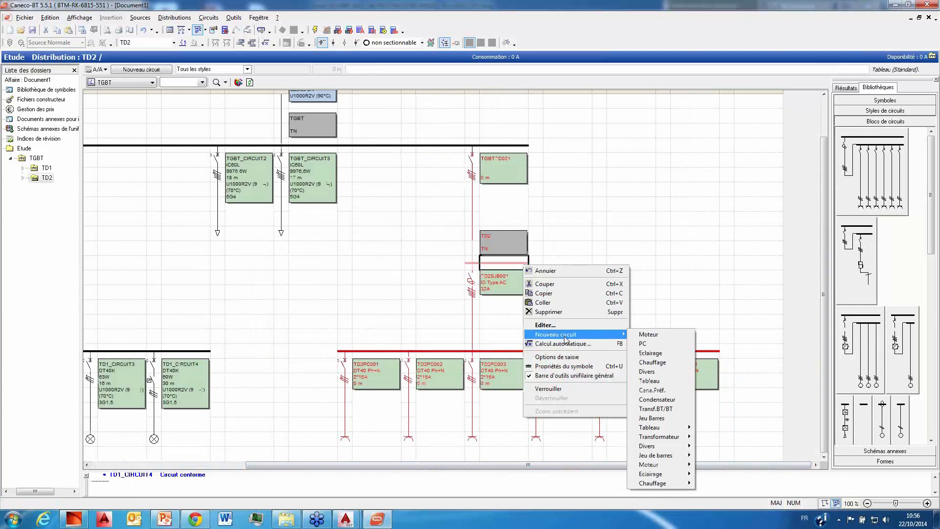
{"action": "left_click", "coordinate": [669, 419]}
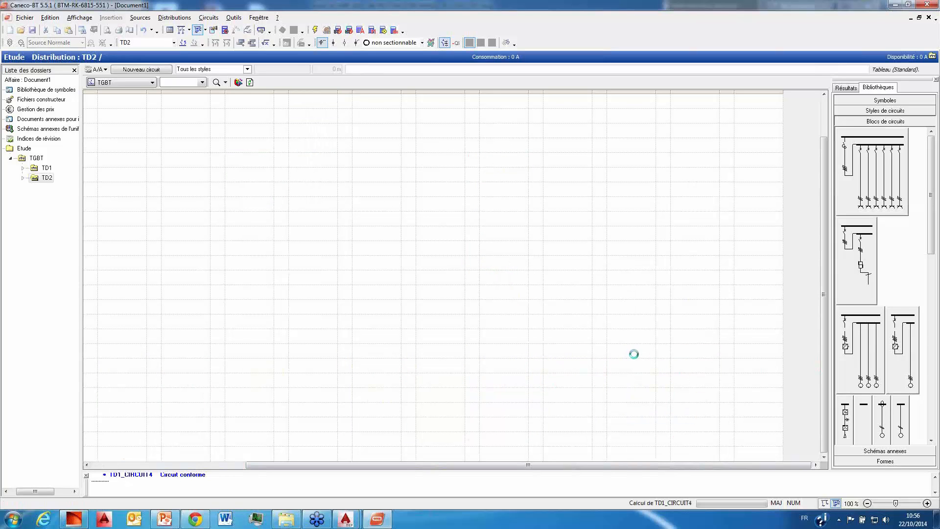
Step: Create three Chauffage circuits on the new sub-busbar TD2SJB002
{"action": "left_click_drag", "start_coordinate": [566, 470], "coordinate": [705, 459]}
{"action": "left_click", "coordinate": [715, 351]}
{"action": "right_click", "coordinate": [686, 355]}
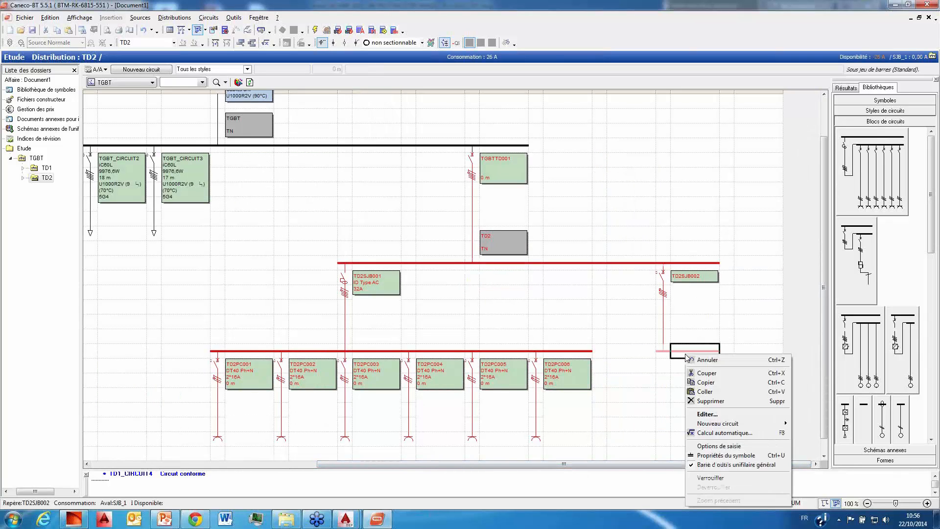
{"action": "mouse_move", "coordinate": [739, 424]}
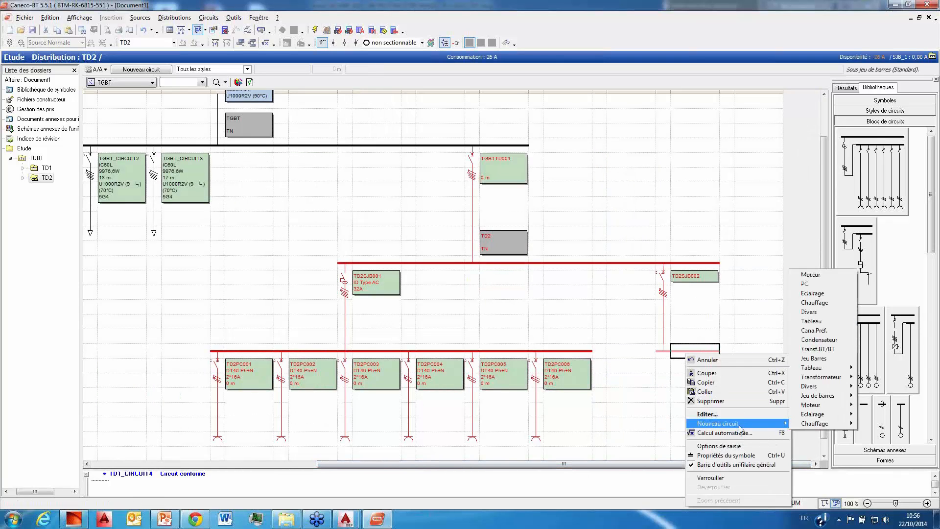
{"action": "left_click", "coordinate": [827, 303]}
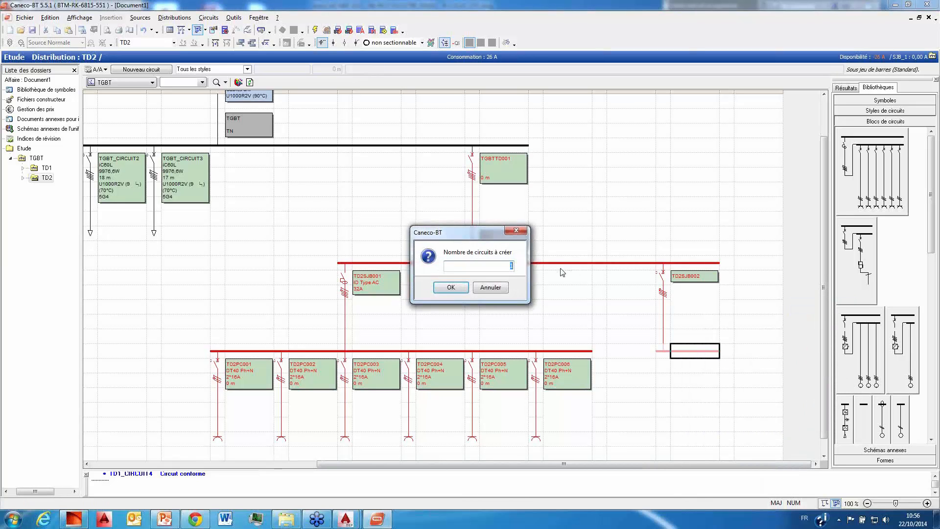
{"action": "left_click", "coordinate": [449, 288]}
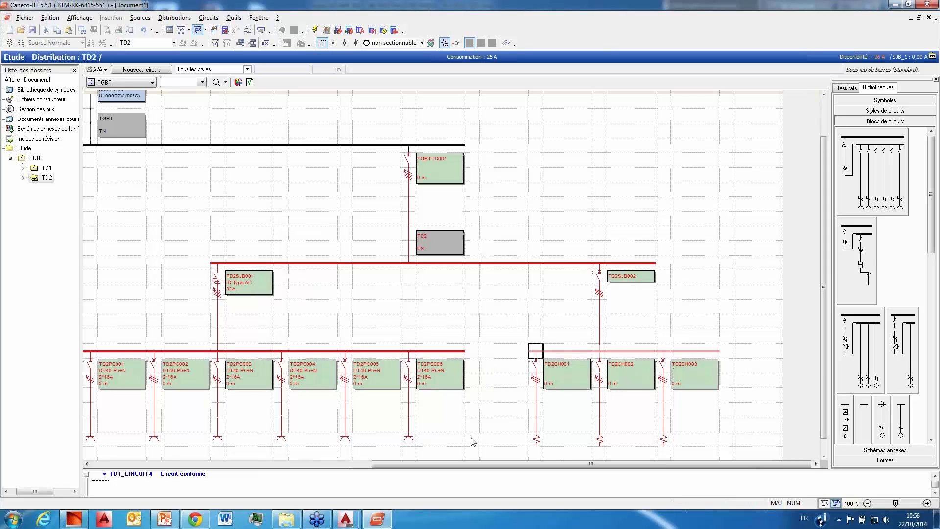
Step: Save the project as Document1.afr in the DEMO BATIMENT folder on the desktop, accepting the default project information
{"action": "left_click_drag", "start_coordinate": [472, 463], "coordinate": [451, 462]}
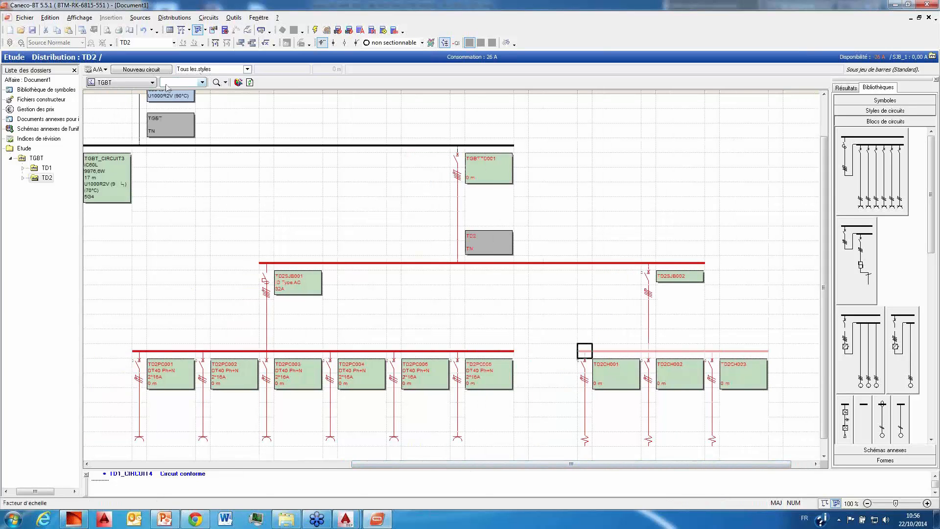
{"action": "left_click", "coordinate": [203, 83]}
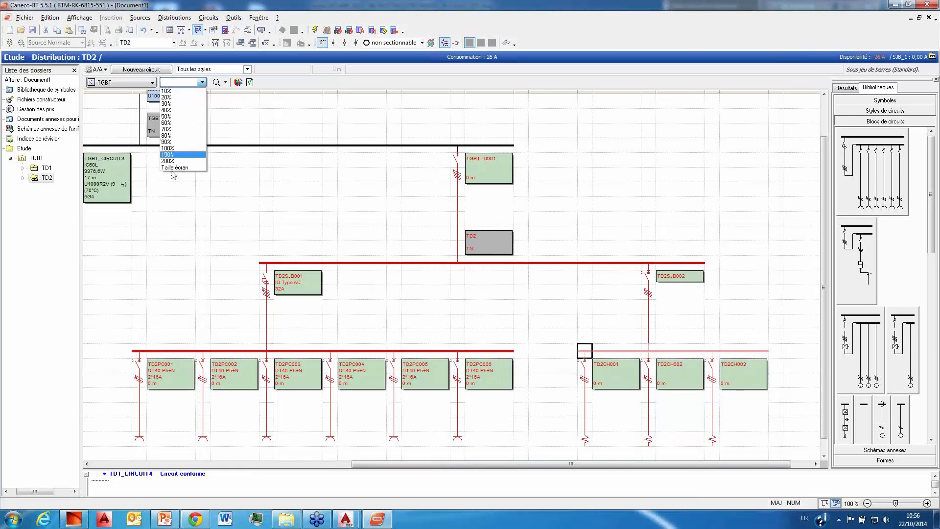
{"action": "left_click", "coordinate": [175, 167]}
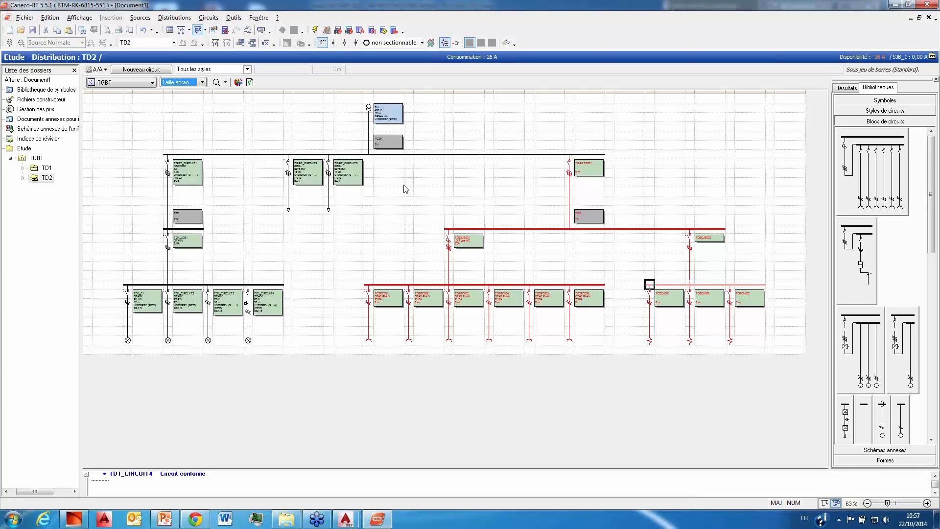
{"action": "left_click", "coordinate": [398, 201]}
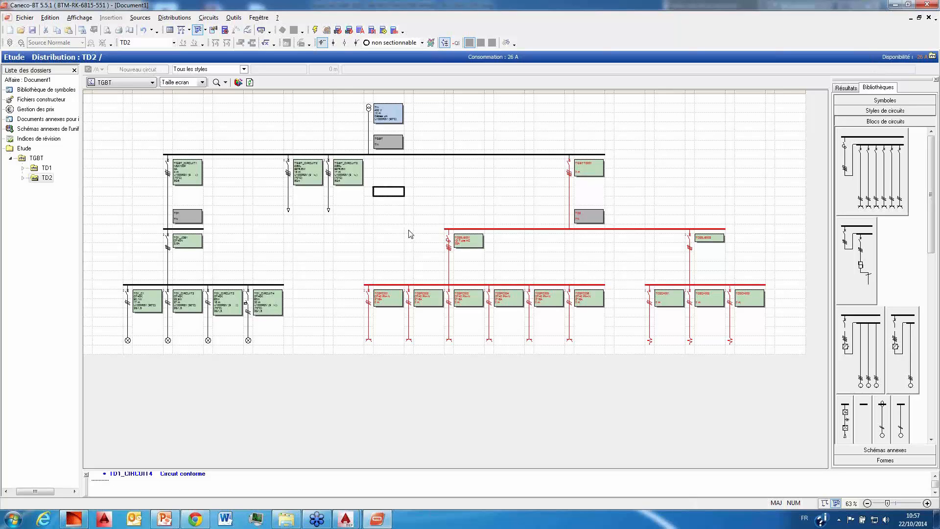
{"action": "left_click", "coordinate": [33, 29]}
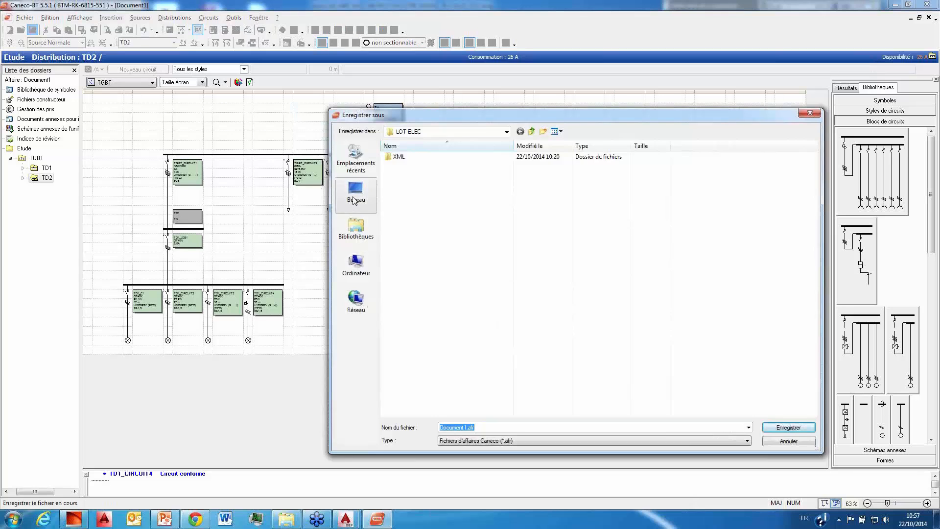
{"action": "left_click", "coordinate": [355, 196]}
{"action": "double_click", "coordinate": [647, 230]}
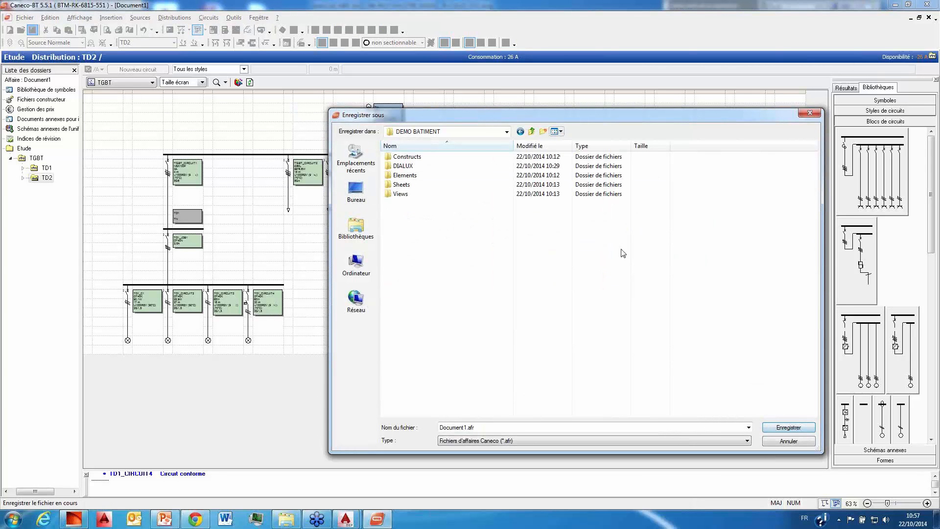
{"action": "left_click", "coordinate": [797, 429]}
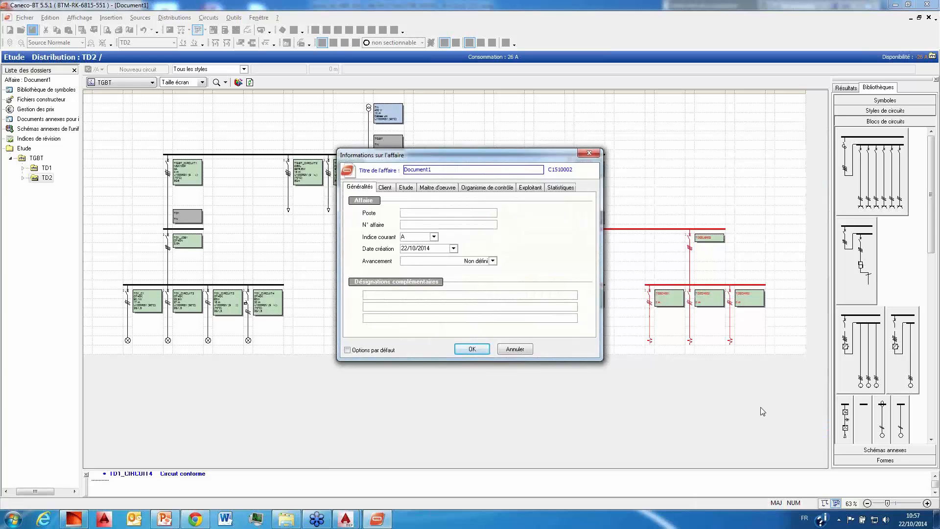
{"action": "left_click", "coordinate": [471, 349]}
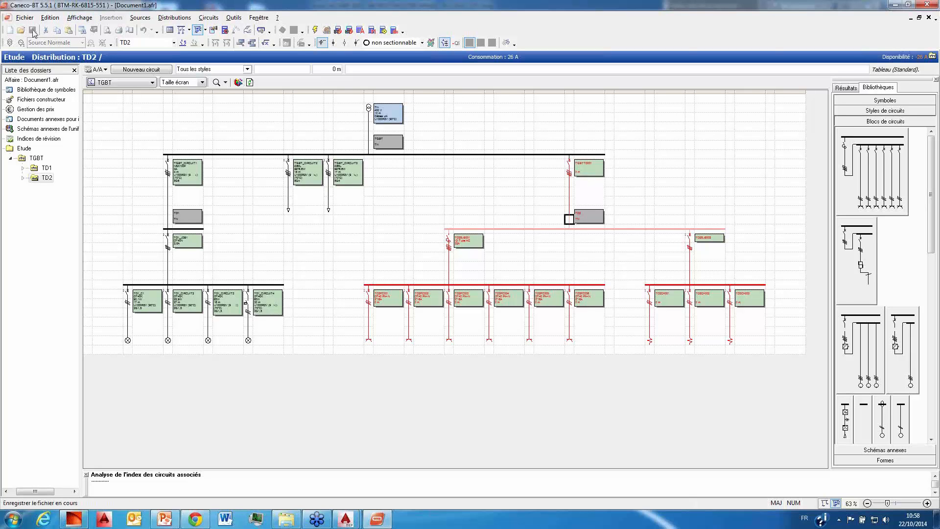
Step: Switch to the R+1 ELEC CFO drawing in AutoCAD MEP and close the Explorateur Caneco window
{"action": "left_click", "coordinate": [895, 4]}
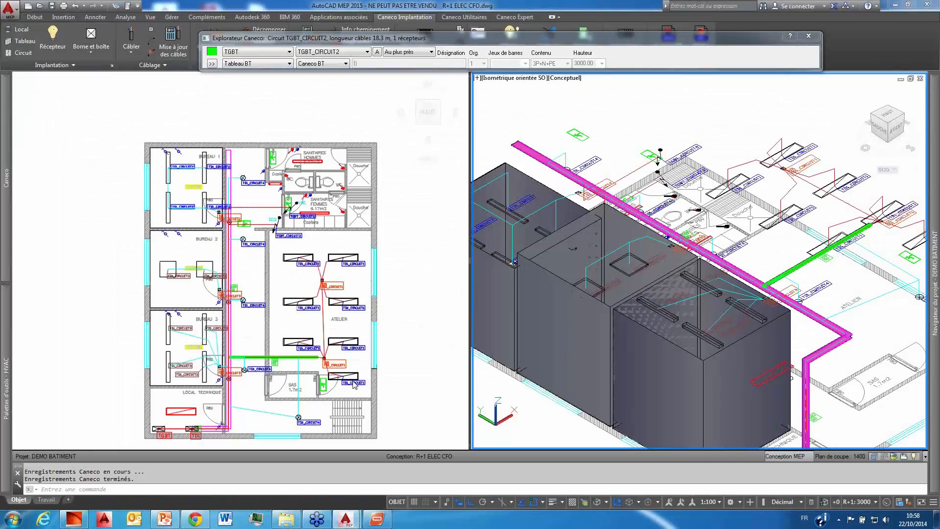
{"action": "left_click", "coordinate": [272, 297]}
{"action": "middle_click_drag", "start_coordinate": [312, 299], "coordinate": [321, 263]}
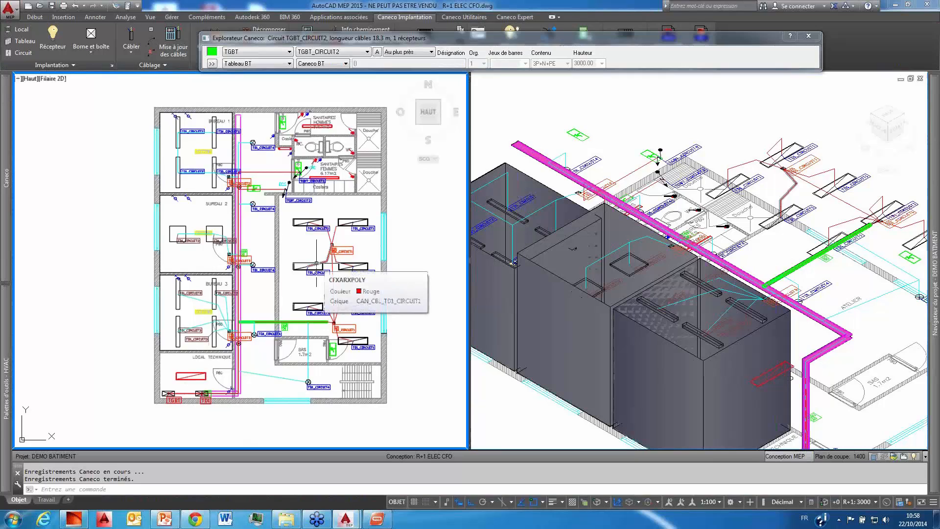
{"action": "scroll", "coordinate": [276, 238], "scroll_direction": "up", "scroll_amount": 2}
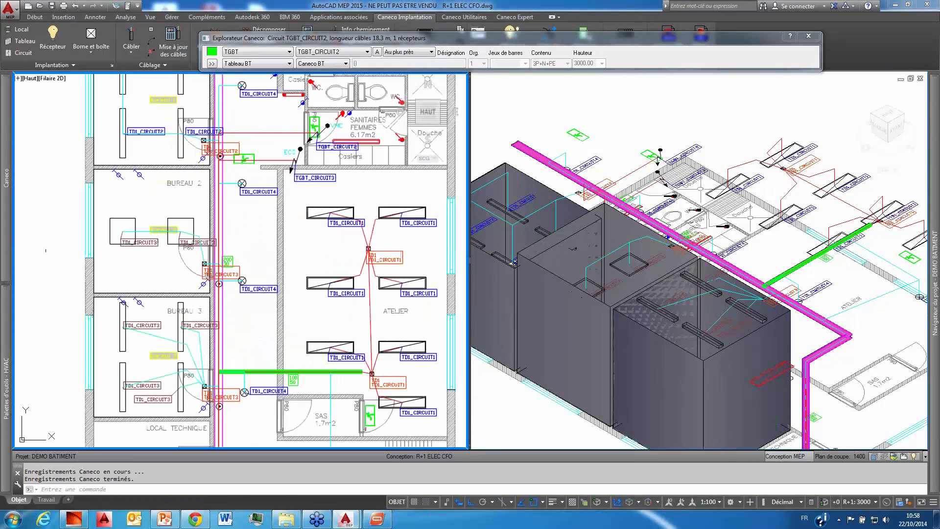
{"action": "mouse_move", "coordinate": [3, 174]}
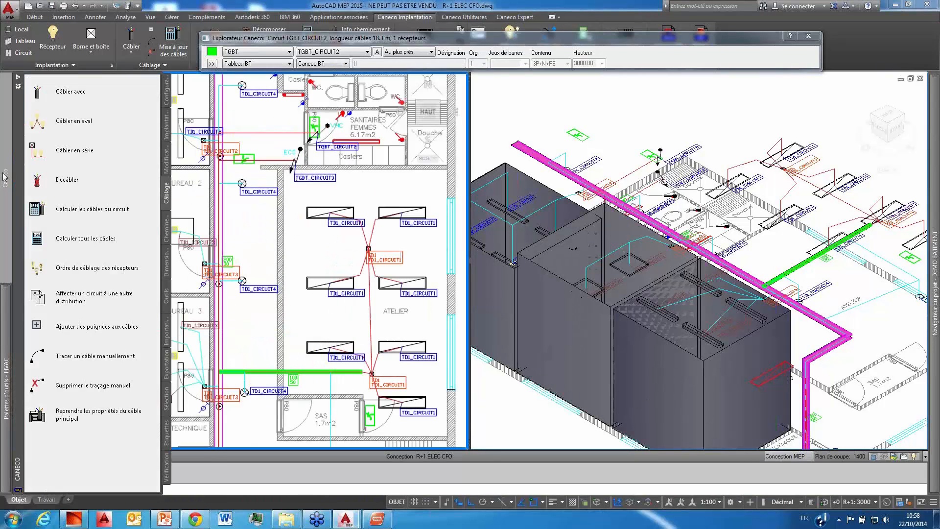
{"action": "left_click", "coordinate": [809, 36]}
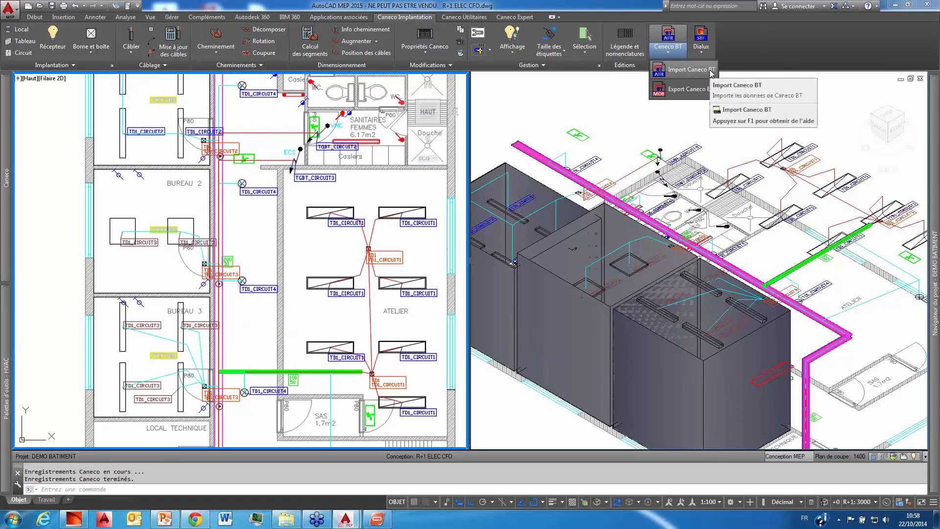
Step: Start a Caneco BT import with the Affaire BT option and choose Document1.afr from the DEMO BATIMENT folder
{"action": "left_click", "coordinate": [711, 70]}
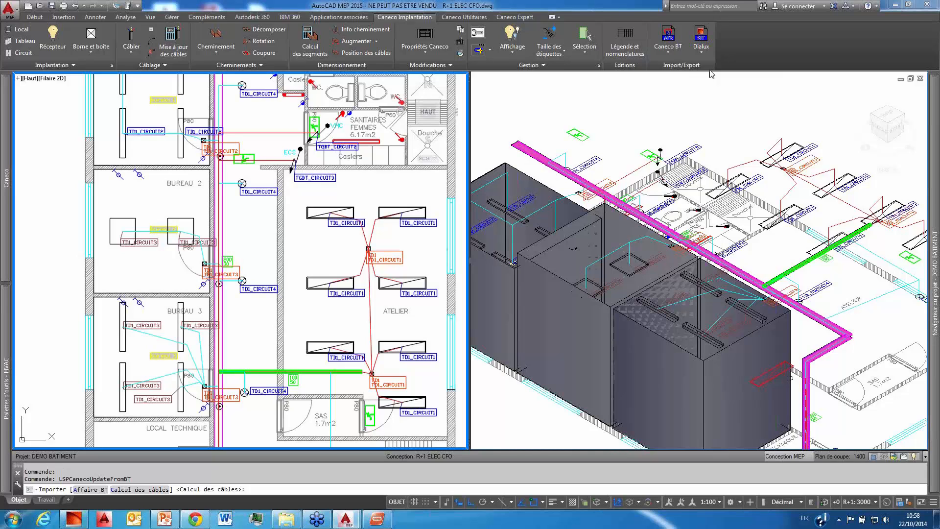
{"action": "key", "text": "Return"}
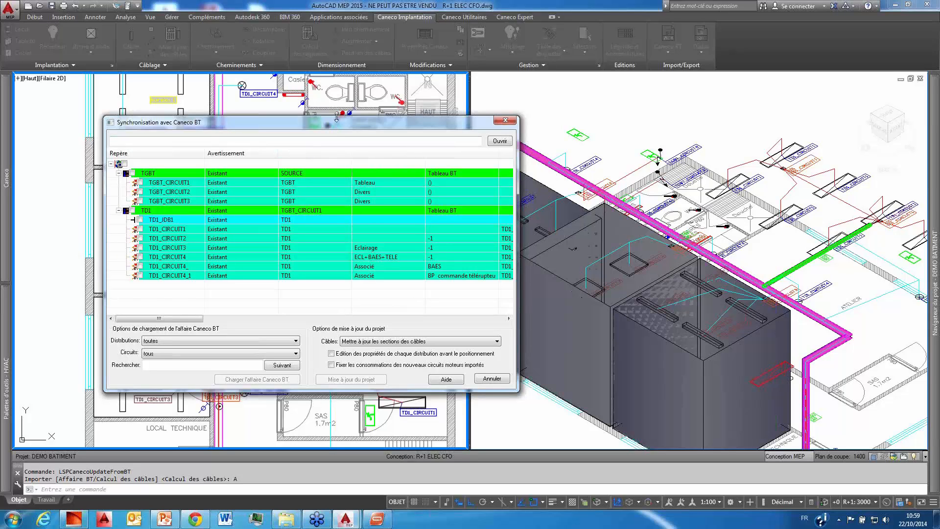
{"action": "left_click_drag", "start_coordinate": [357, 123], "coordinate": [425, 111]}
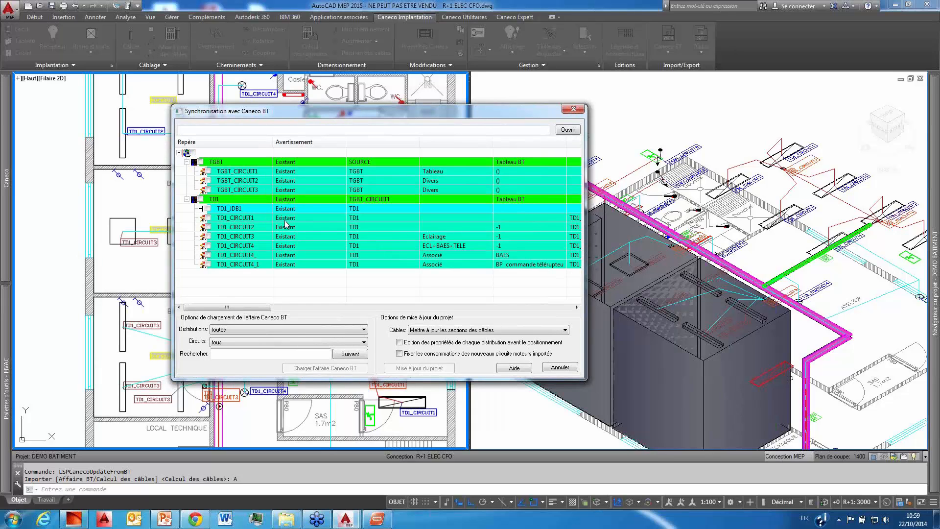
{"action": "left_click", "coordinate": [569, 131]}
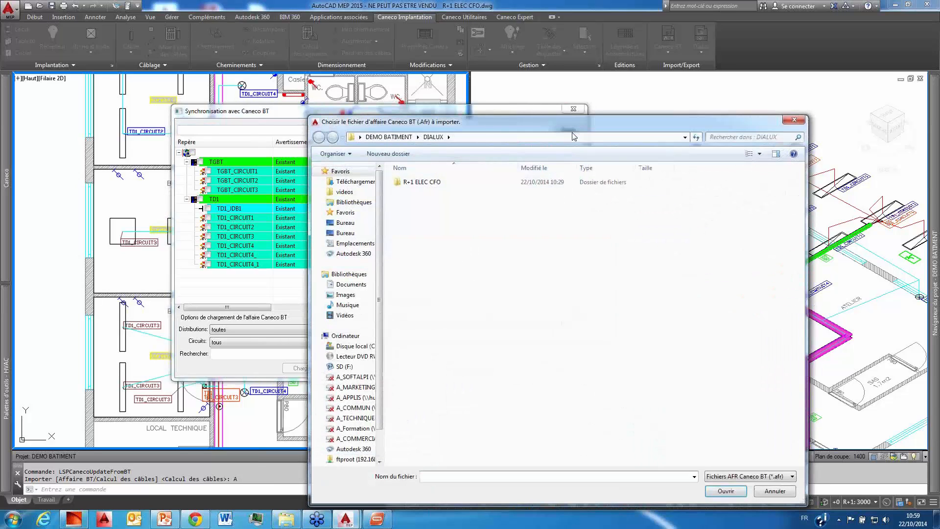
{"action": "left_click", "coordinate": [399, 139]}
{"action": "left_click", "coordinate": [425, 234]}
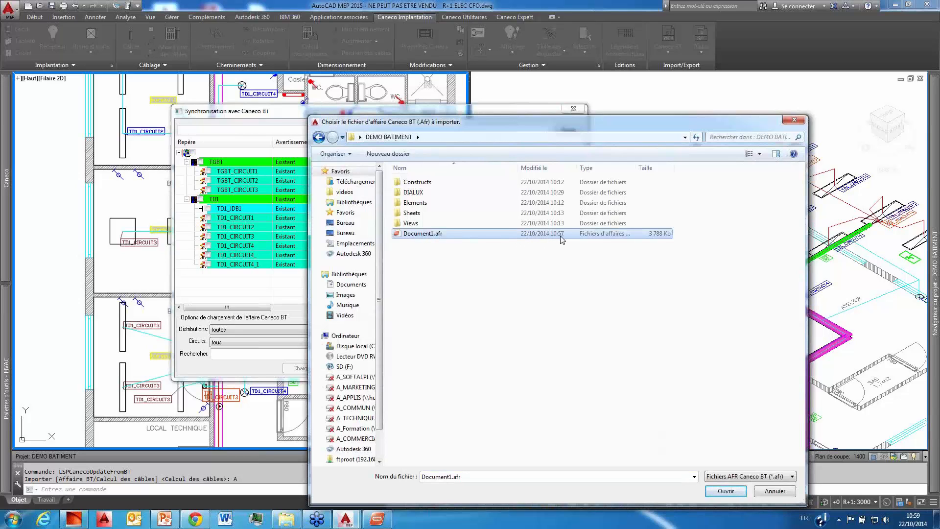
{"action": "left_click", "coordinate": [726, 490]}
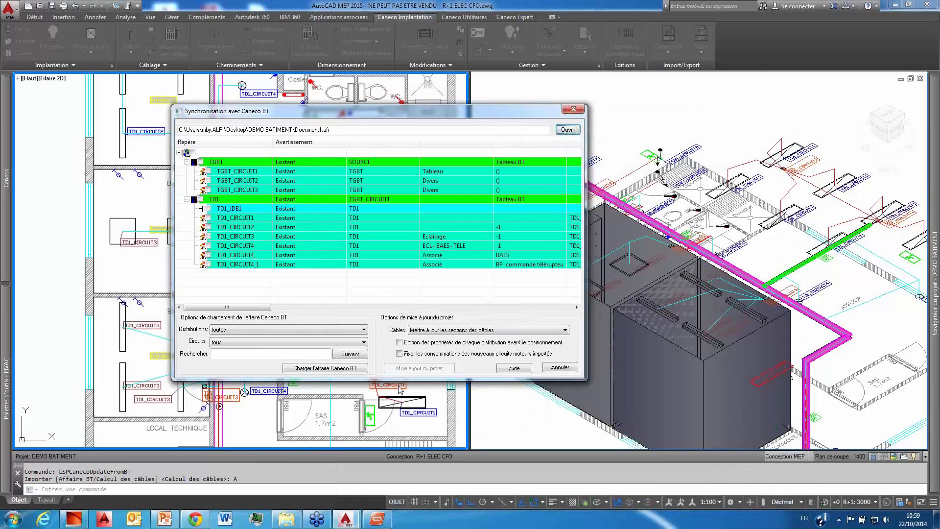
Step: Load the Caneco BT project into the synchronisation list, accepting the renaming of TD1_CIRCUIT1 to TD1_C1, and enlarge the window
{"action": "left_click", "coordinate": [316, 372]}
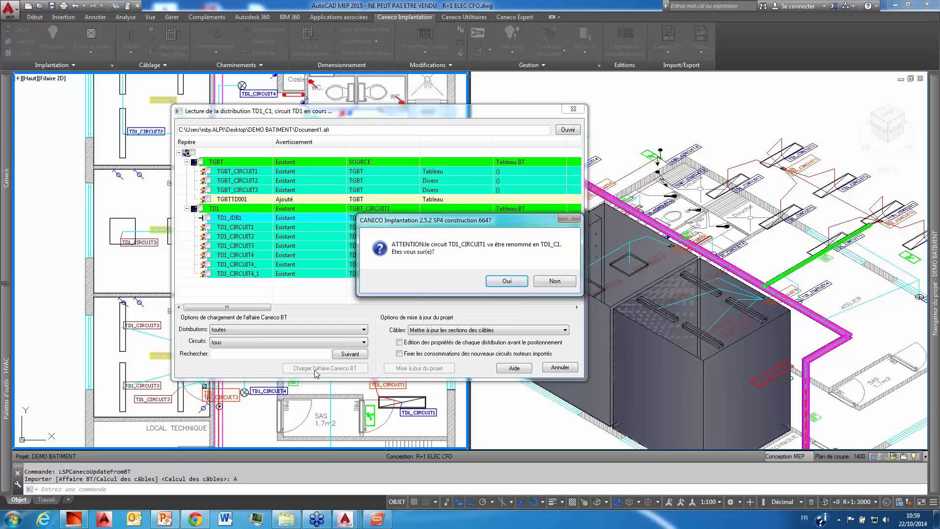
{"action": "left_click", "coordinate": [520, 283]}
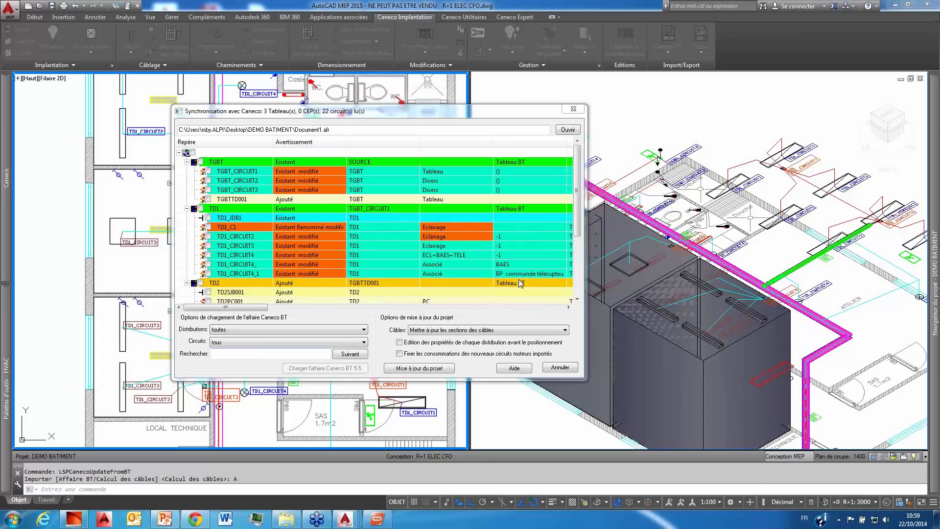
{"action": "mouse_move", "coordinate": [578, 167]}
{"action": "left_mouse_down"}
{"action": "mouse_move", "coordinate": [578, 178]}
{"action": "mouse_move", "coordinate": [577, 170]}
{"action": "left_mouse_up"}
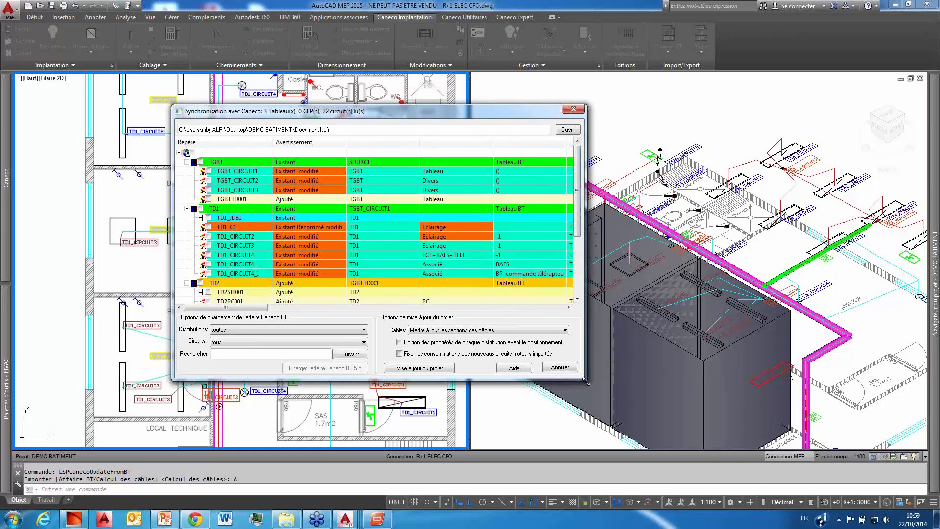
{"action": "left_click_drag", "start_coordinate": [585, 379], "coordinate": [682, 456]}
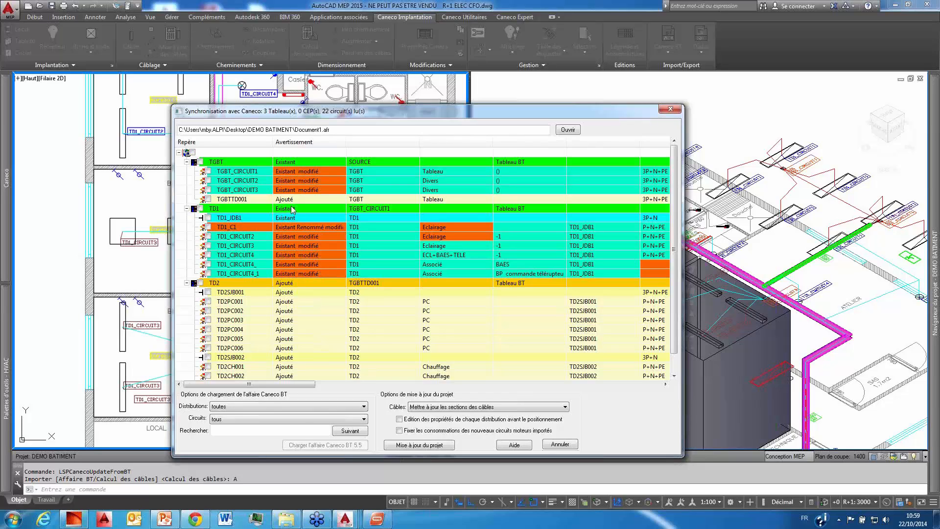
Step: Select all boards and circuits in the synchronisation list and update the drawing project with them
{"action": "left_click", "coordinate": [193, 152]}
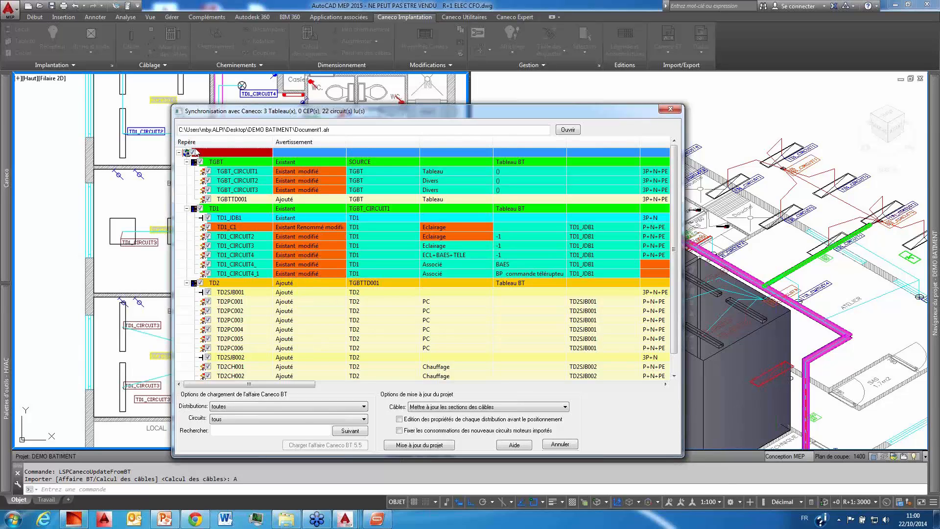
{"action": "left_click", "coordinate": [425, 445]}
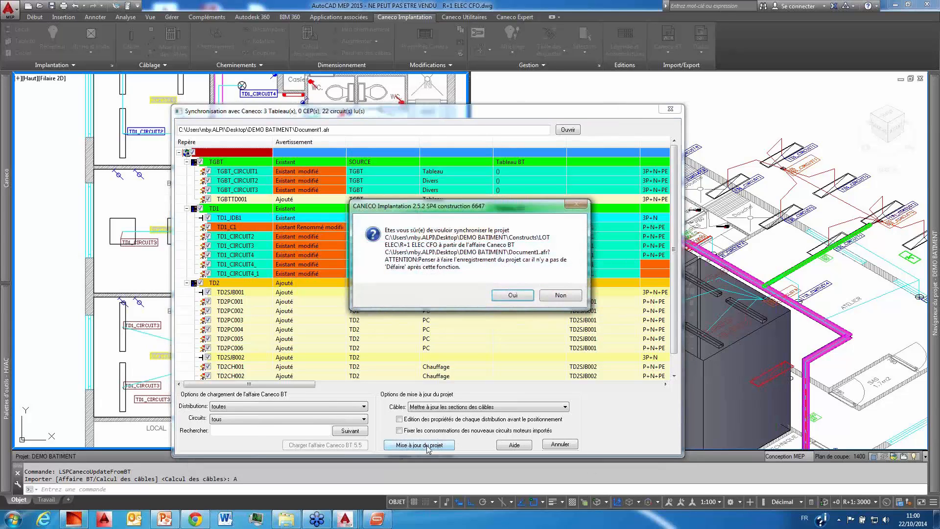
{"action": "left_click", "coordinate": [510, 296]}
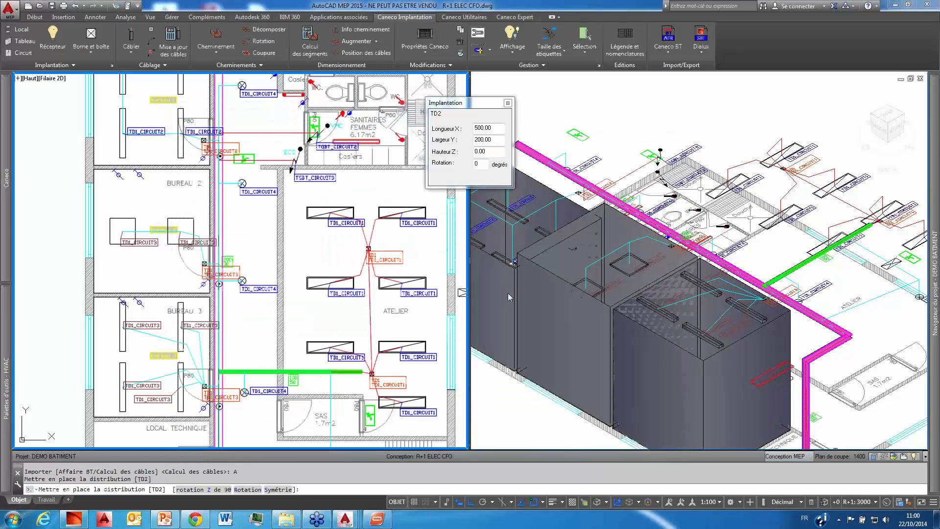
Step: Place the TD2 board in the corridor between Bureau 1 and Sanitaires Hommes, close the cable report and regenerate all cable labels
{"action": "middle_click_drag", "start_coordinate": [305, 194], "coordinate": [303, 308]}
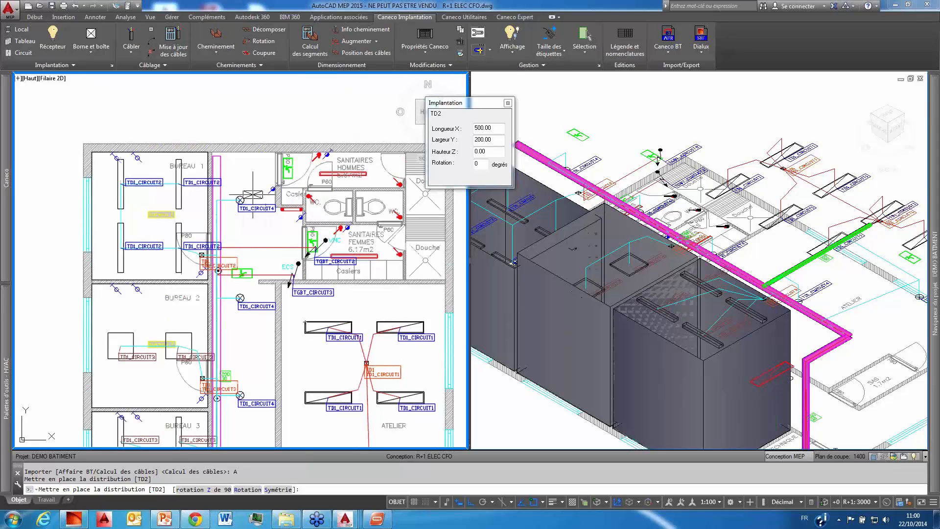
{"action": "left_click", "coordinate": [259, 159]}
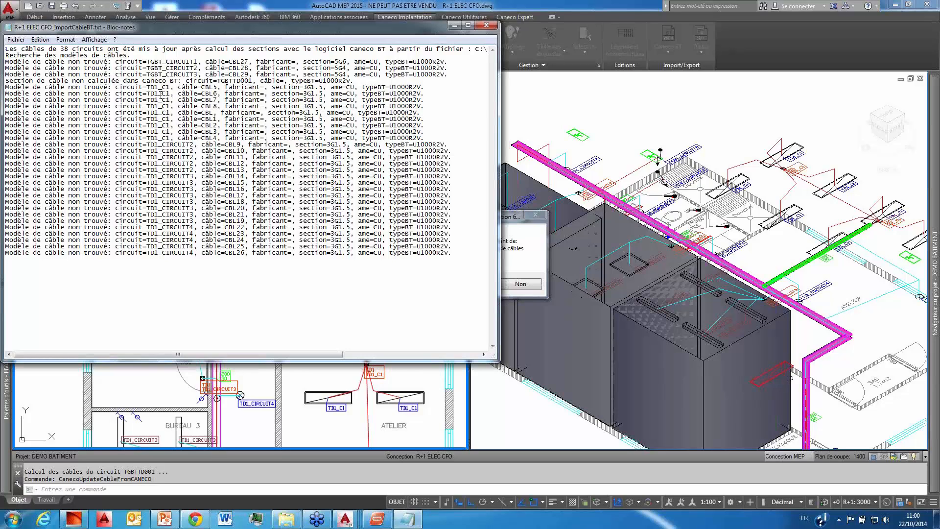
{"action": "left_click", "coordinate": [486, 24]}
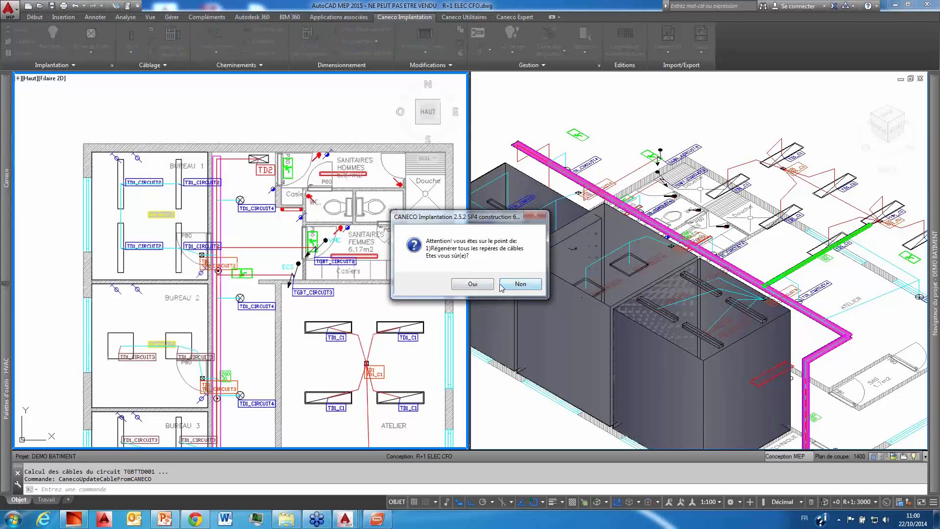
{"action": "left_click", "coordinate": [468, 286]}
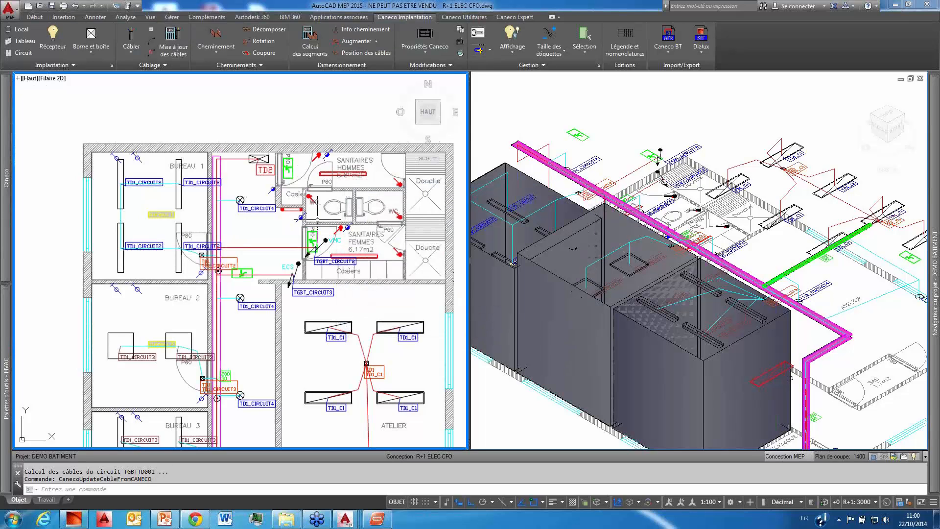
Step: Recalculate all labels in the drawing, starting from a TD1_C1 light label in the Atelier
{"action": "scroll", "coordinate": [365, 239], "scroll_direction": "down", "scroll_amount": 3}
{"action": "scroll", "coordinate": [366, 240], "scroll_direction": "up", "scroll_amount": 5}
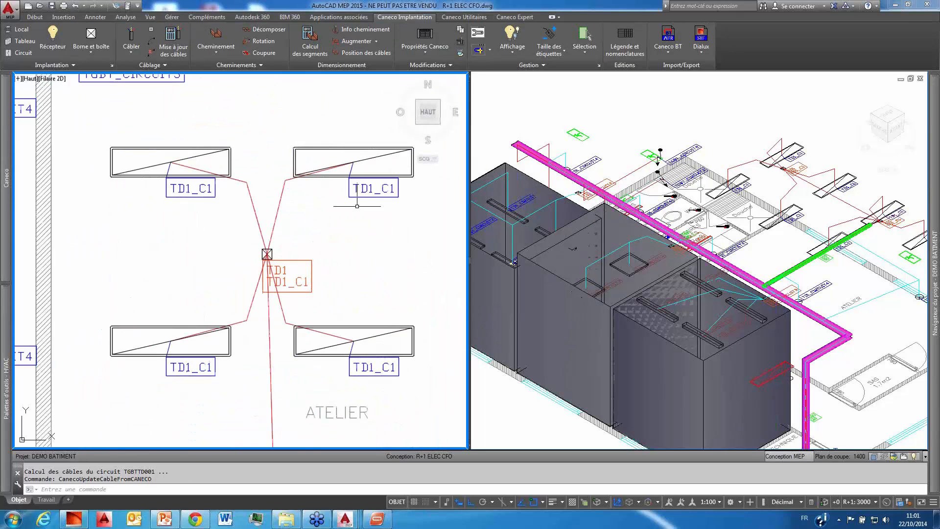
{"action": "scroll", "coordinate": [366, 212], "scroll_direction": "down", "scroll_amount": 5}
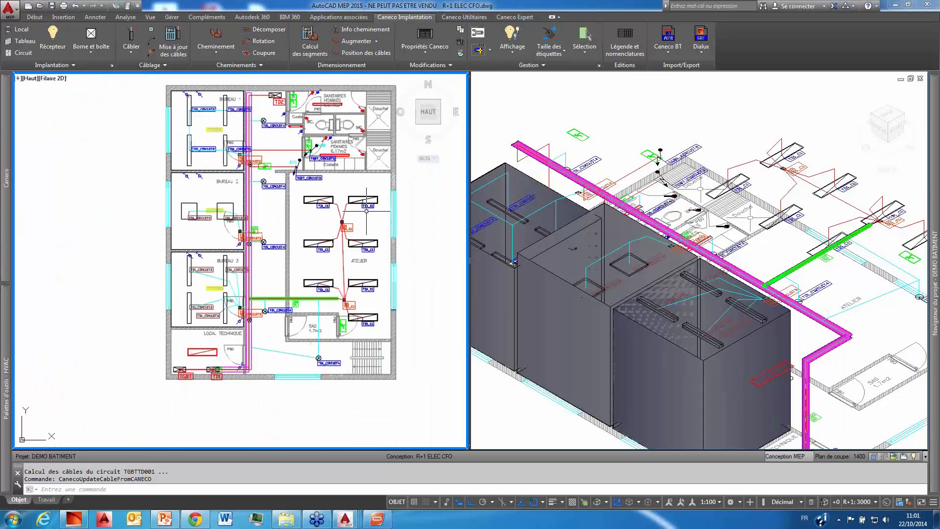
{"action": "scroll", "coordinate": [366, 211], "scroll_direction": "up", "scroll_amount": 3}
{"action": "left_click", "coordinate": [367, 202]}
{"action": "right_click", "coordinate": [367, 218]}
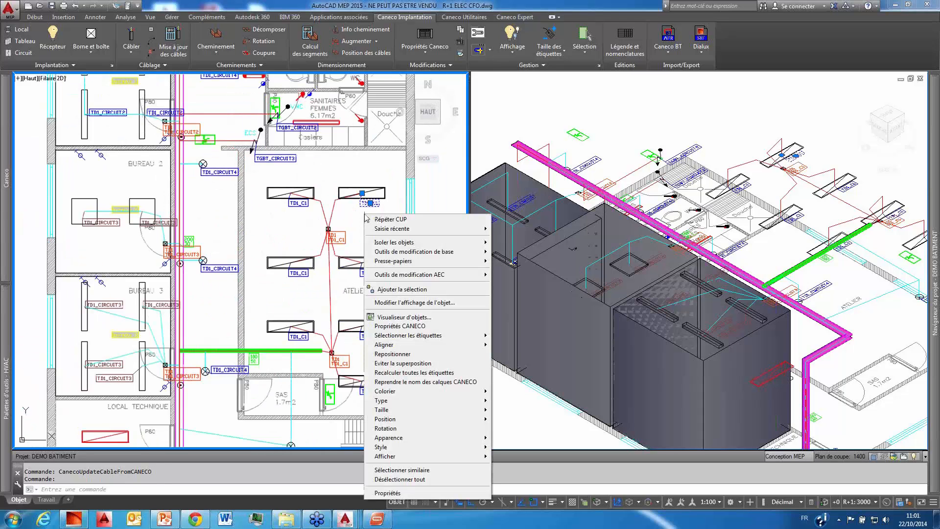
{"action": "left_click", "coordinate": [426, 373]}
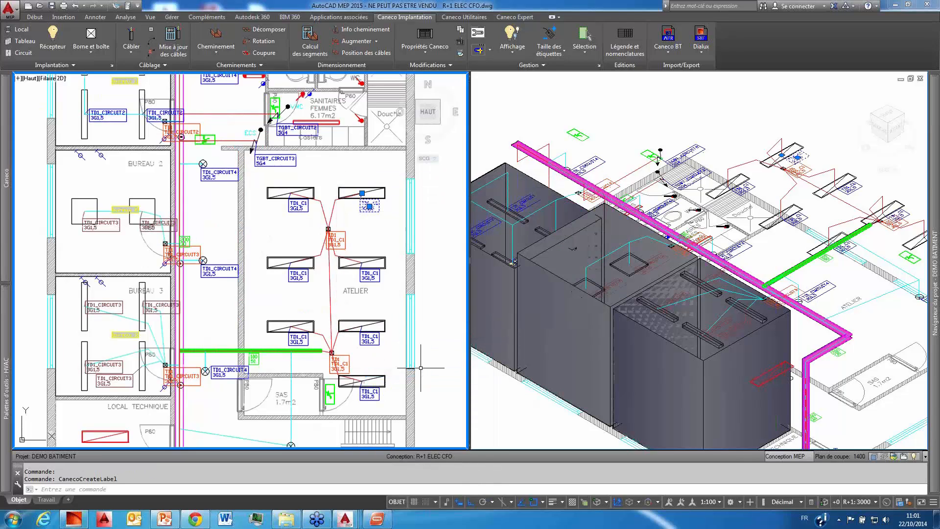
Step: Examine the cable types on the labels of the Atelier lights, the offices and the ECS and VMC circuits
{"action": "scroll", "coordinate": [373, 357], "scroll_direction": "up", "scroll_amount": 4}
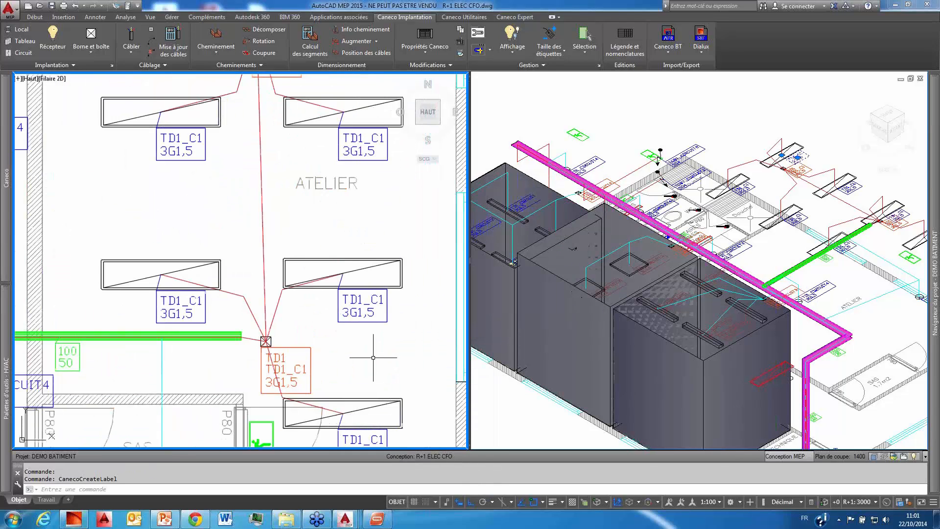
{"action": "scroll", "coordinate": [373, 357], "scroll_direction": "down", "scroll_amount": 4}
{"action": "middle_click_drag", "start_coordinate": [315, 270], "coordinate": [319, 406]}
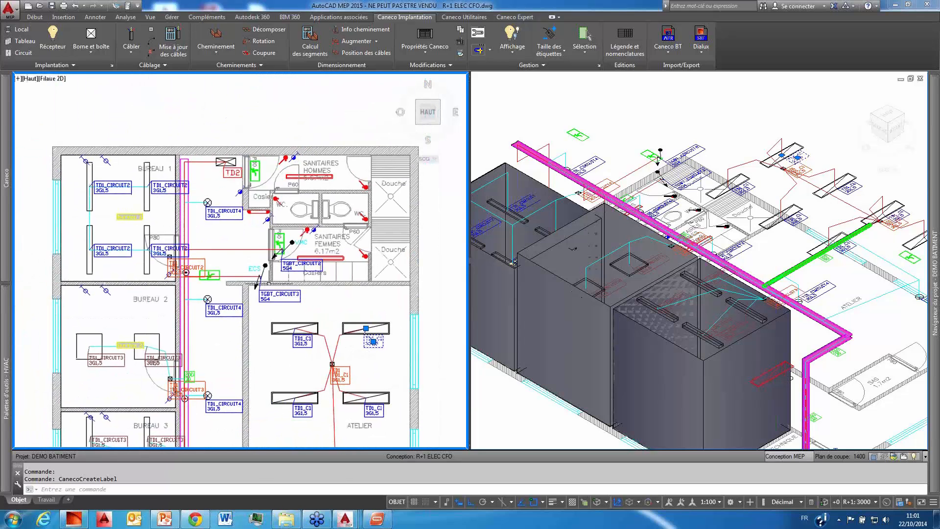
{"action": "scroll", "coordinate": [274, 291], "scroll_direction": "up", "scroll_amount": 4}
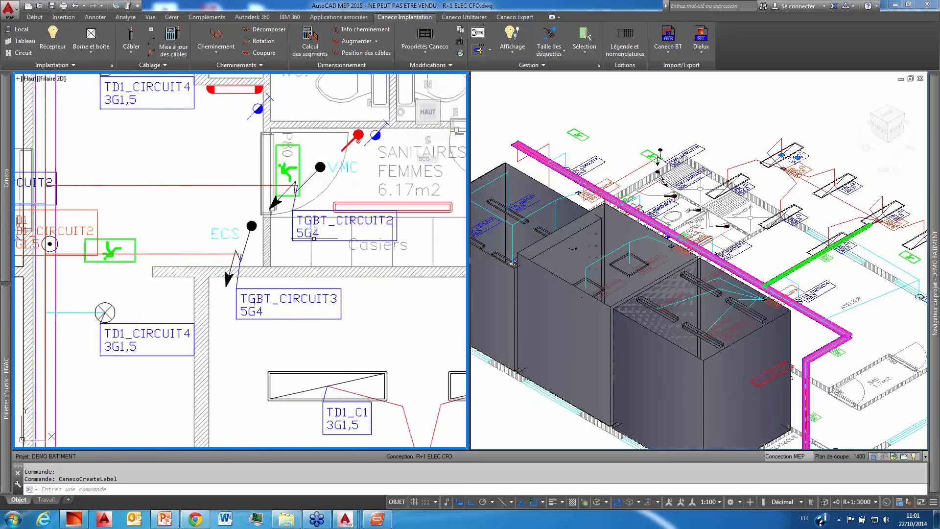
{"action": "scroll", "coordinate": [376, 226], "scroll_direction": "down", "scroll_amount": 3}
{"action": "scroll", "coordinate": [377, 230], "scroll_direction": "up", "scroll_amount": 1}
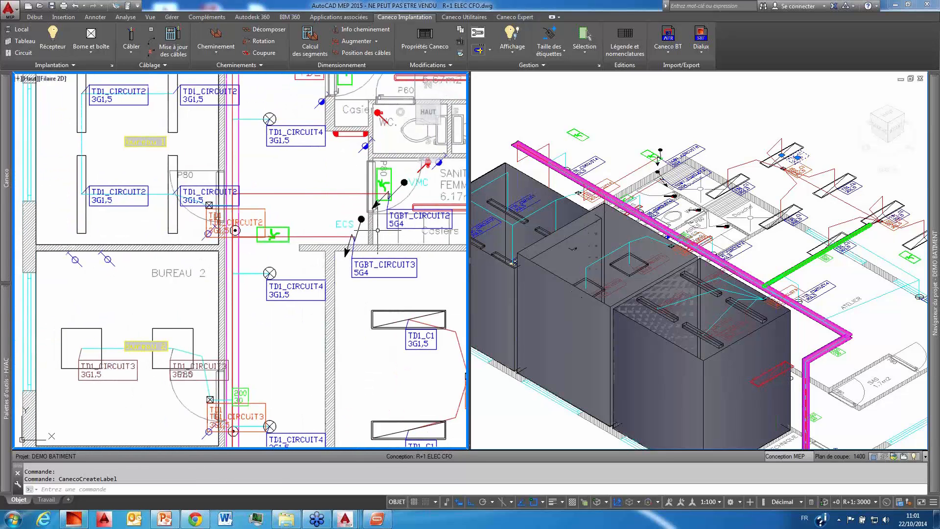
{"action": "scroll", "coordinate": [255, 215], "scroll_direction": "down", "scroll_amount": 2}
{"action": "middle_click_drag", "start_coordinate": [255, 210], "coordinate": [314, 170]}
{"action": "middle_click_drag", "start_coordinate": [321, 202], "coordinate": [270, 186]}
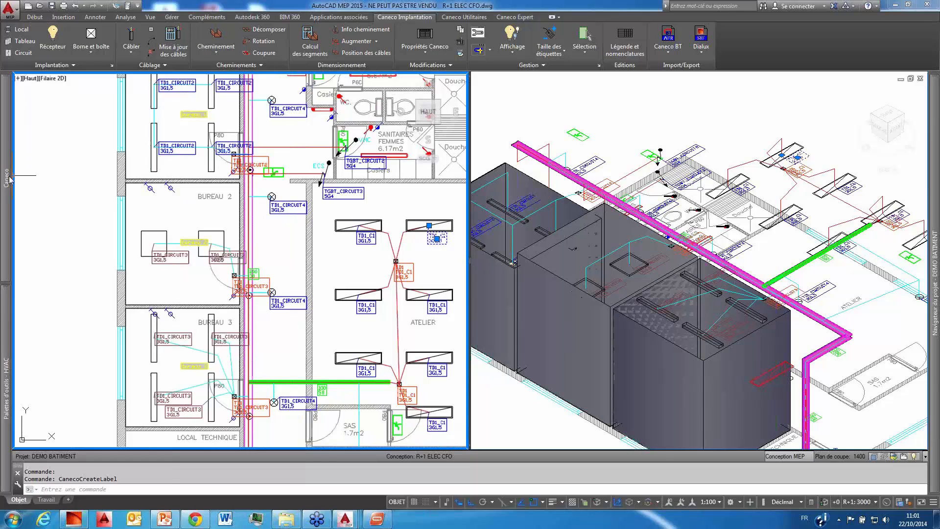
Step: Open the Caneco Explorer, enlarge its circuit tree and select the TD2 board to review its circuits
{"action": "mouse_move", "coordinate": [9, 179]}
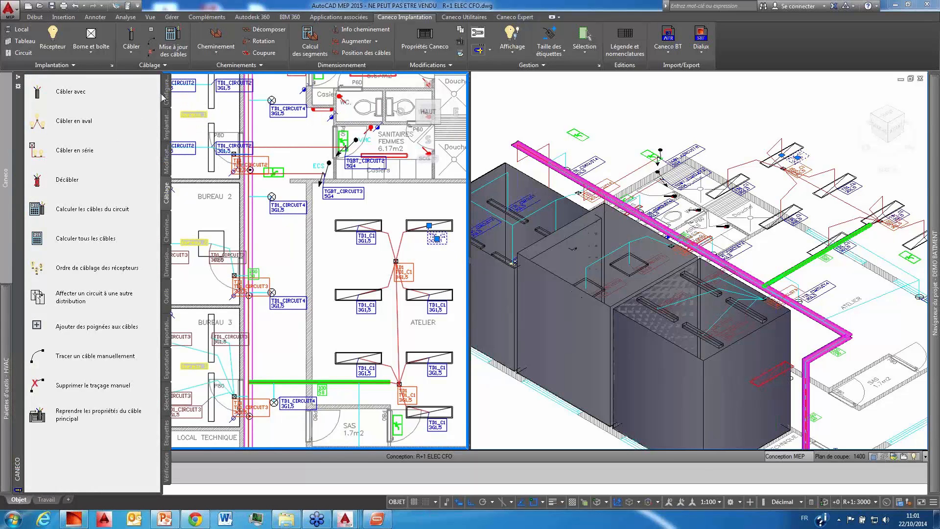
{"action": "left_click", "coordinate": [167, 293]}
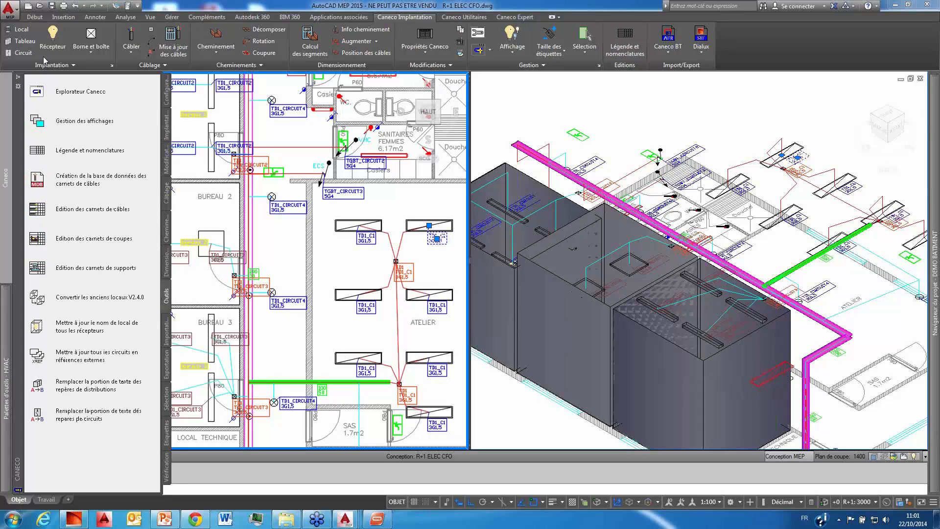
{"action": "left_click", "coordinate": [39, 92]}
{"action": "left_click", "coordinate": [212, 63]}
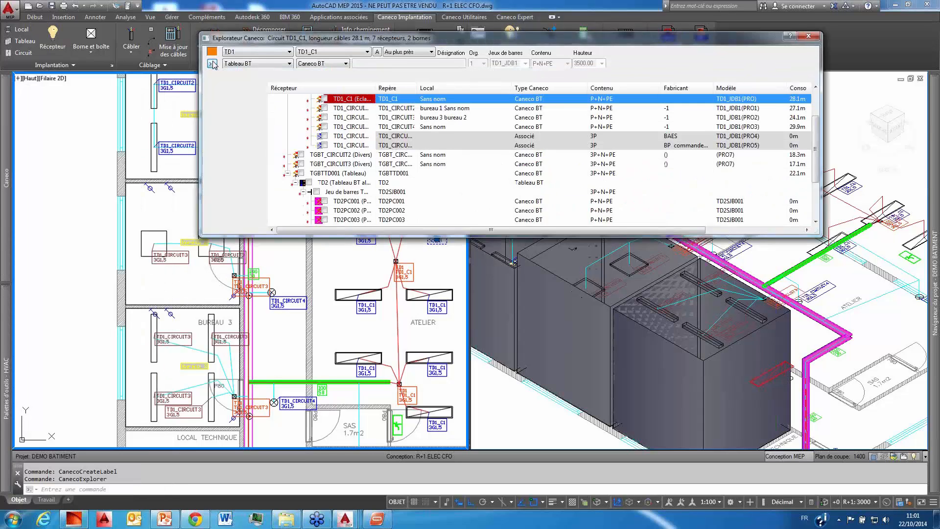
{"action": "left_click_drag", "start_coordinate": [368, 234], "coordinate": [368, 460]}
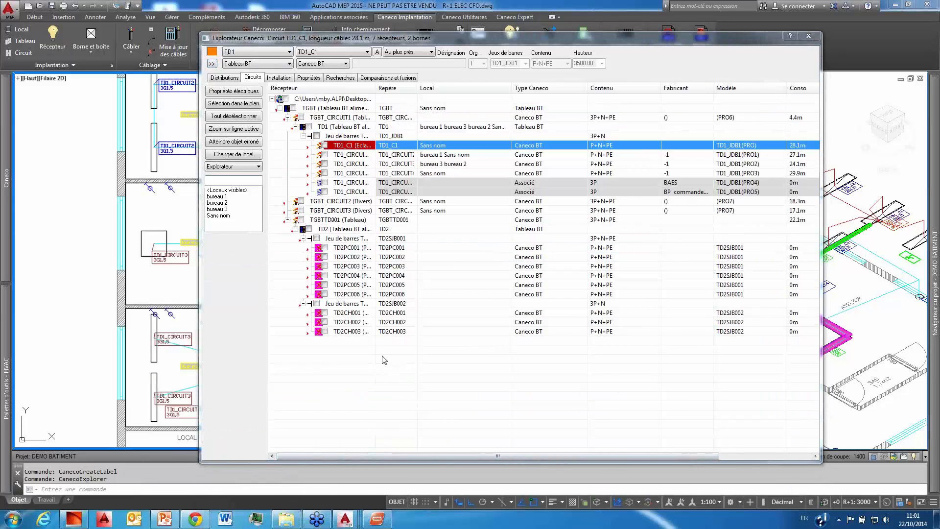
{"action": "left_click_drag", "start_coordinate": [378, 86], "coordinate": [508, 105]}
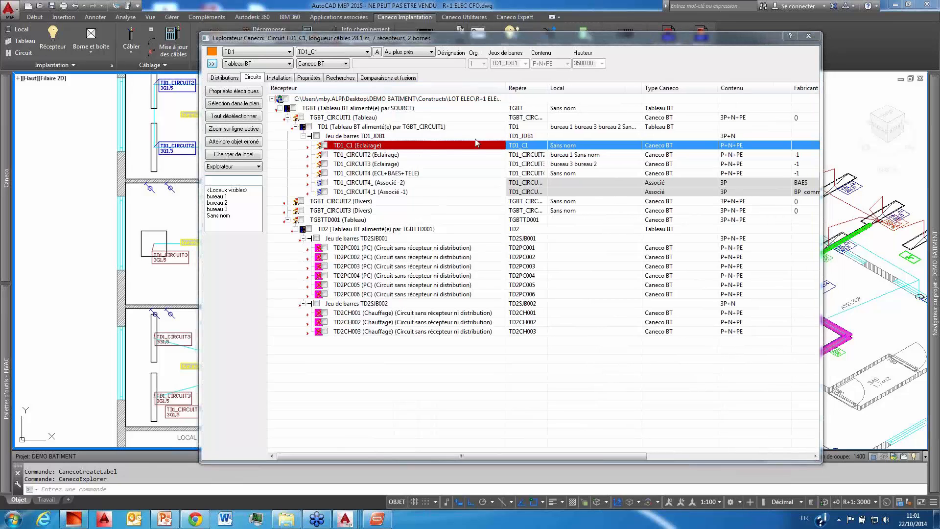
{"action": "left_click", "coordinate": [315, 229]}
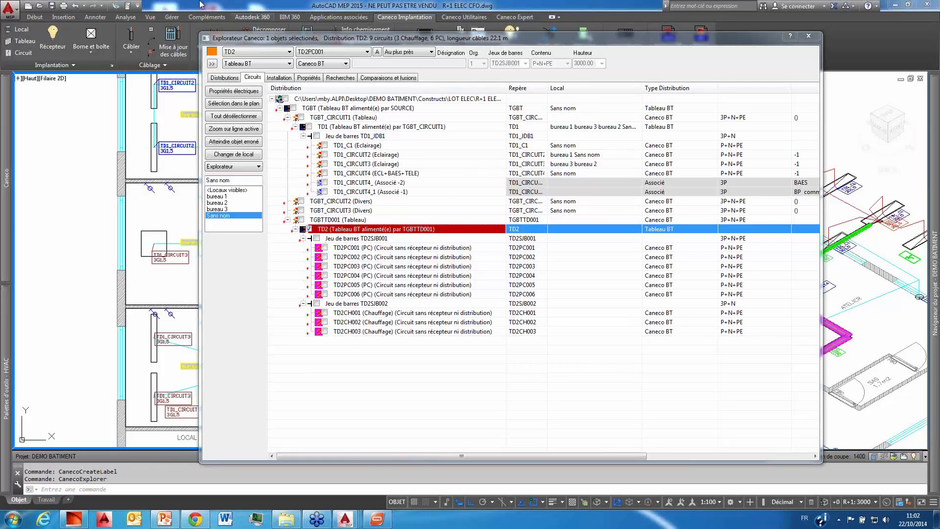
{"action": "left_click", "coordinate": [212, 64]}
{"action": "middle_click_drag", "start_coordinate": [222, 135], "coordinate": [210, 294]}
{"action": "scroll", "coordinate": [176, 228], "scroll_direction": "up", "scroll_amount": 4}
{"action": "middle_click_drag", "start_coordinate": [176, 228], "coordinate": [309, 219]}
{"action": "left_click", "coordinate": [260, 180]}
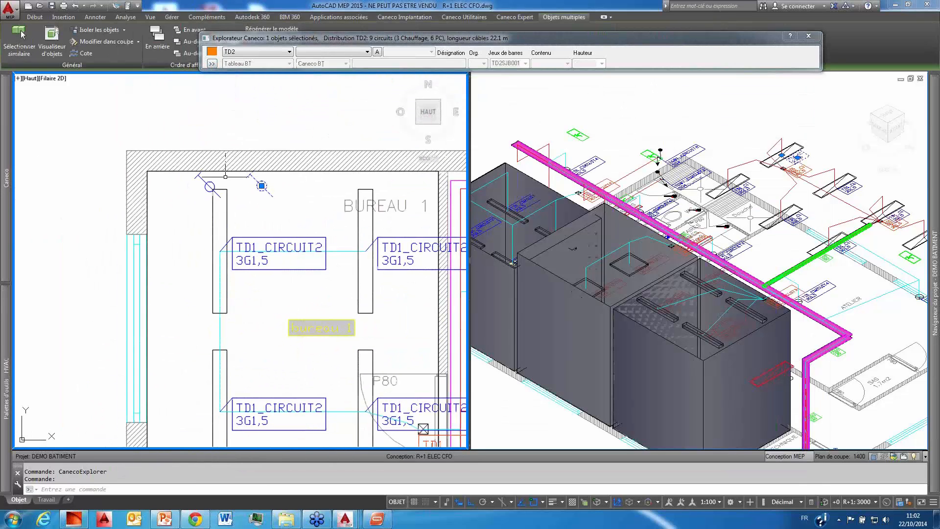
{"action": "left_click", "coordinate": [210, 186]}
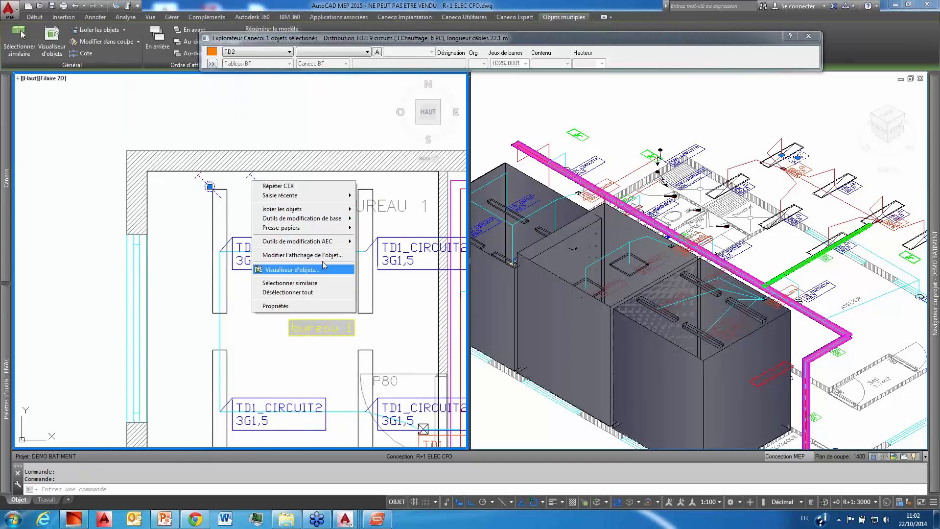
{"action": "key", "text": "Escape"}
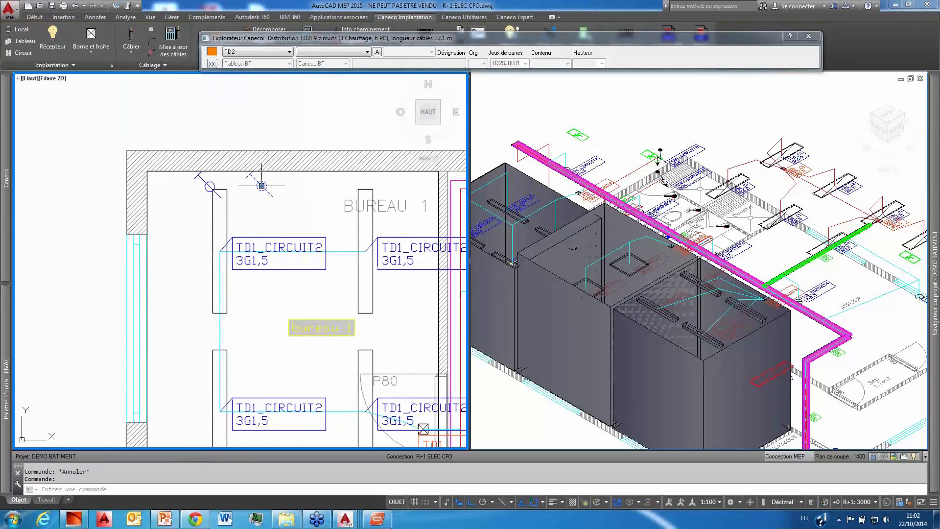
Step: Supply the two sockets on the upper wall of Bureau 1 from circuit TD2PC001 of the TD2 board
{"action": "left_click", "coordinate": [202, 177]}
{"action": "left_click", "coordinate": [205, 180]}
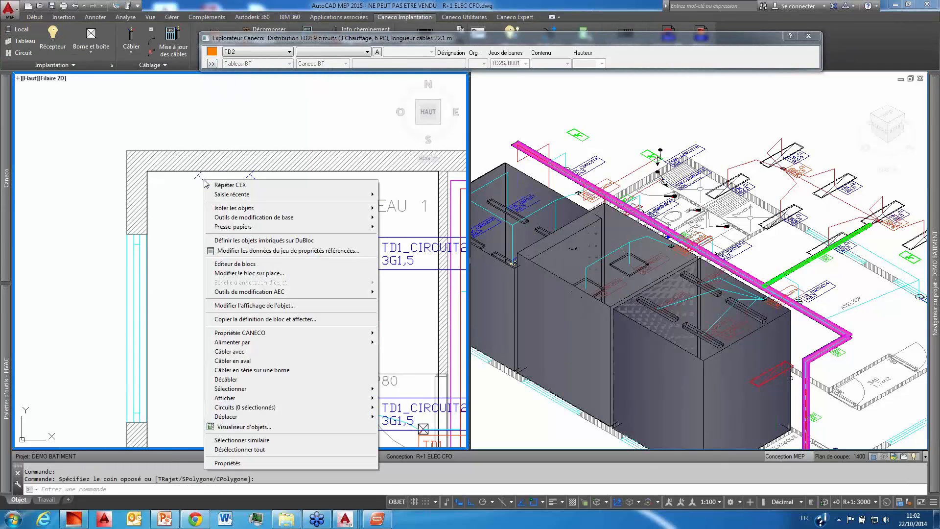
{"action": "right_click", "coordinate": [205, 180]}
{"action": "mouse_move", "coordinate": [310, 341]}
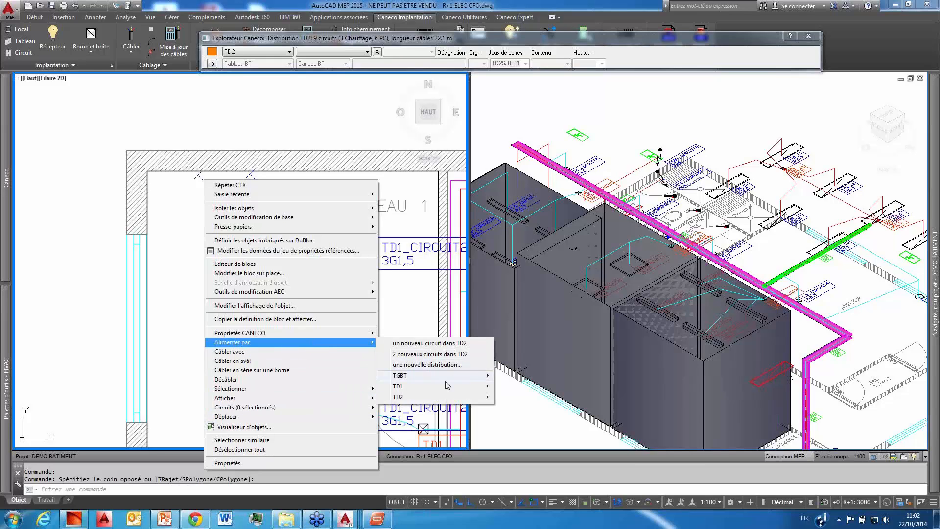
{"action": "mouse_move", "coordinate": [444, 402]}
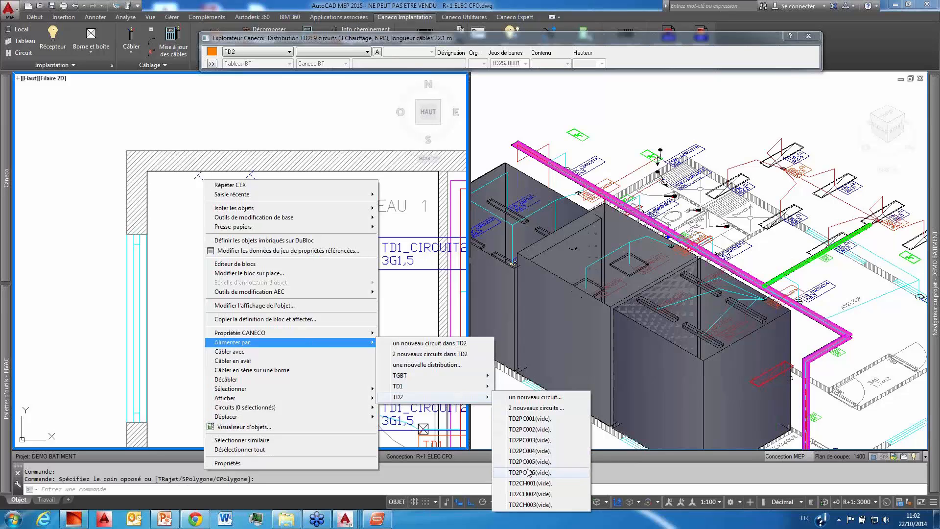
{"action": "left_click", "coordinate": [530, 419]}
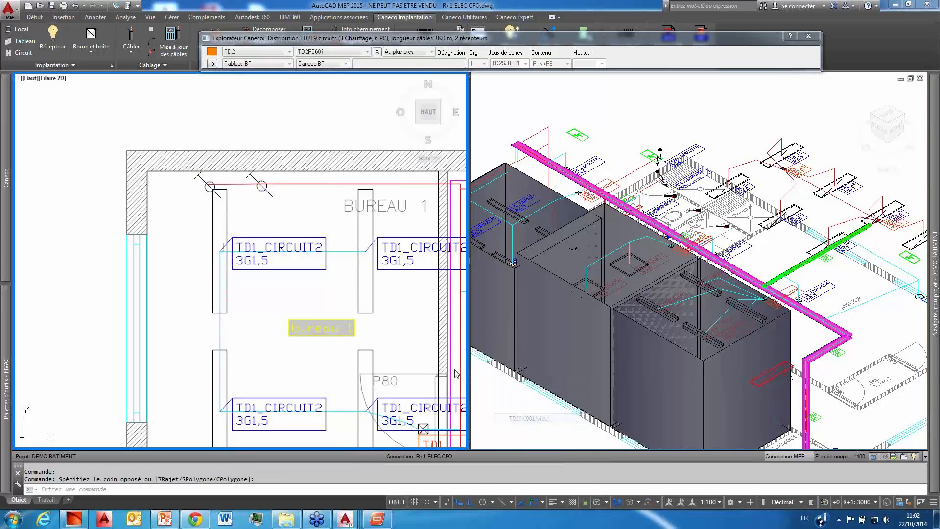
Step: Reposition the two TD2PC001 labels in Bureau 1 with the overlap avoidance command and clear the selection
{"action": "left_click", "coordinate": [302, 169]}
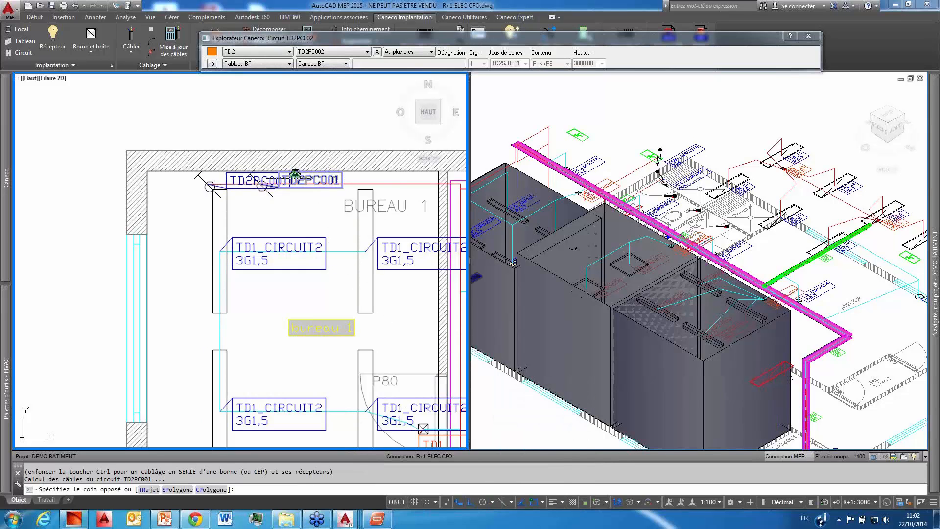
{"action": "left_click", "coordinate": [285, 177]}
{"action": "right_click", "coordinate": [322, 177]}
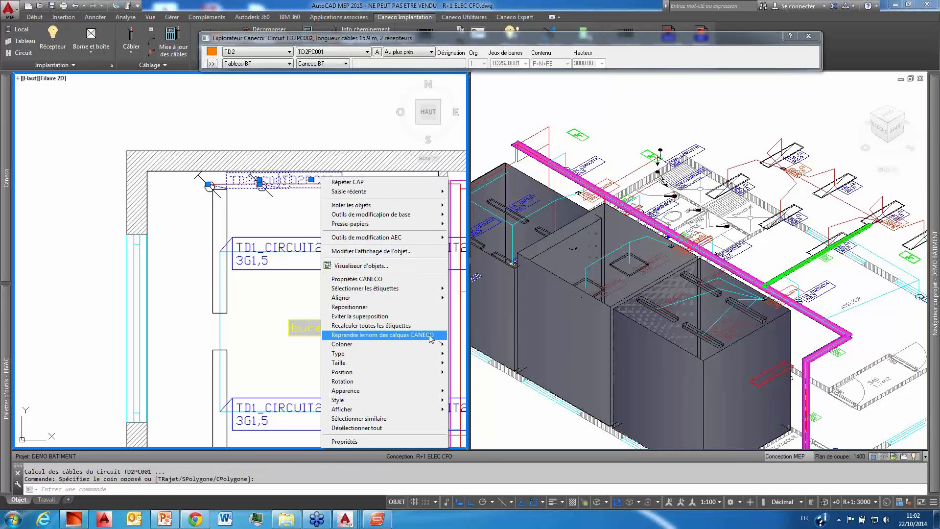
{"action": "left_click", "coordinate": [359, 316]}
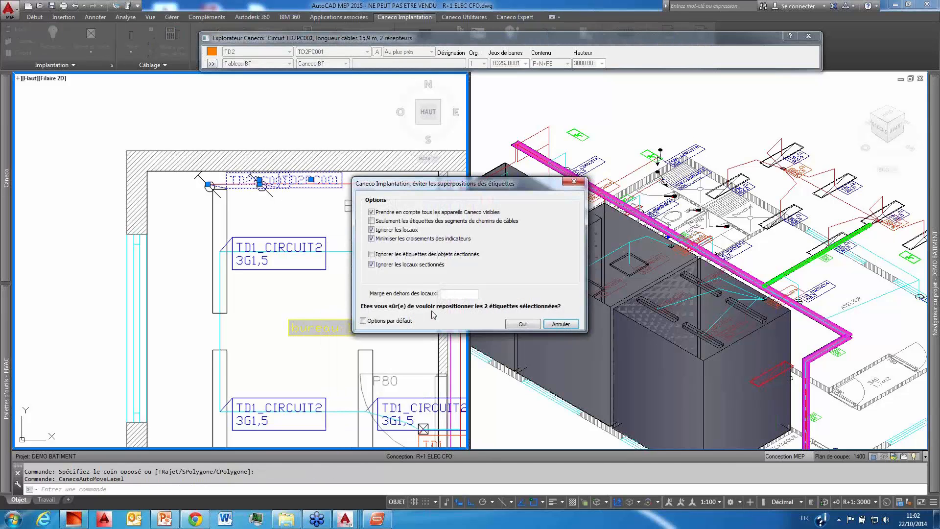
{"action": "left_click", "coordinate": [515, 324]}
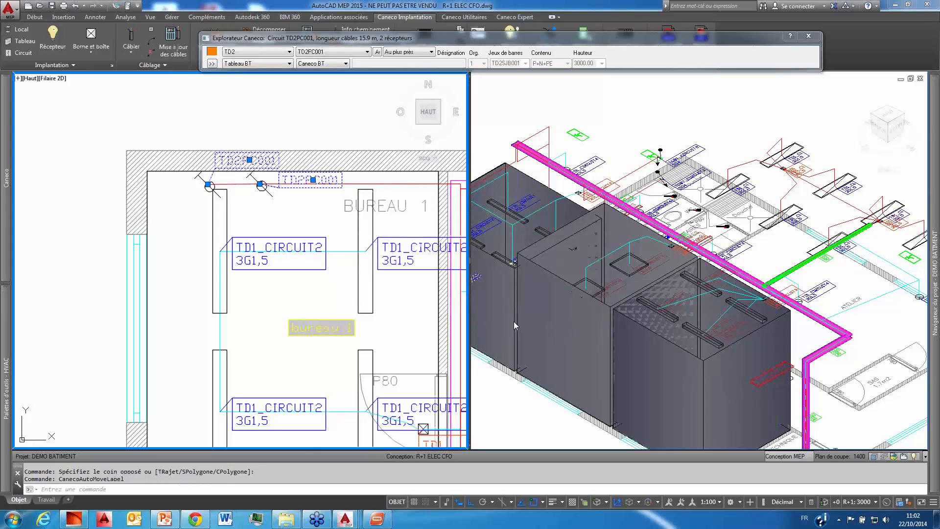
{"action": "key", "text": "Escape"}
{"action": "key", "text": "Escape"}
Step: Close the Caneco Explorer and bring the cable tray beside Local Technique into view in the plan
{"action": "scroll", "coordinate": [352, 247], "scroll_direction": "down", "scroll_amount": 4}
{"action": "scroll", "coordinate": [341, 243], "scroll_direction": "down", "scroll_amount": 3}
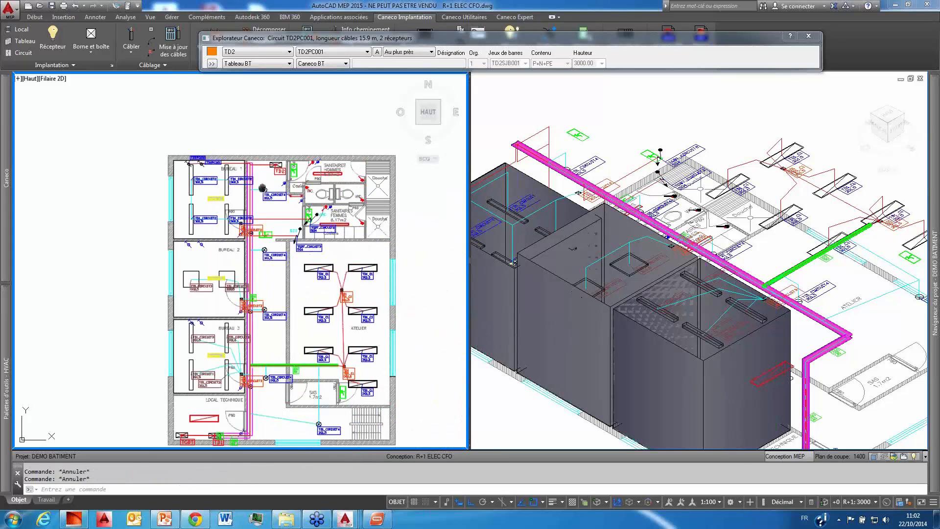
{"action": "mouse_move", "coordinate": [260, 172]}
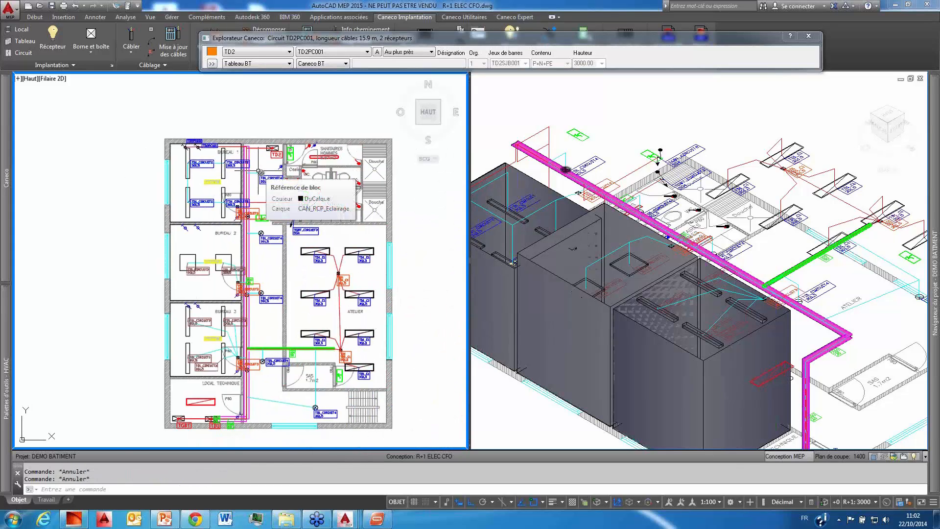
{"action": "scroll", "coordinate": [255, 191], "scroll_direction": "up", "scroll_amount": 3}
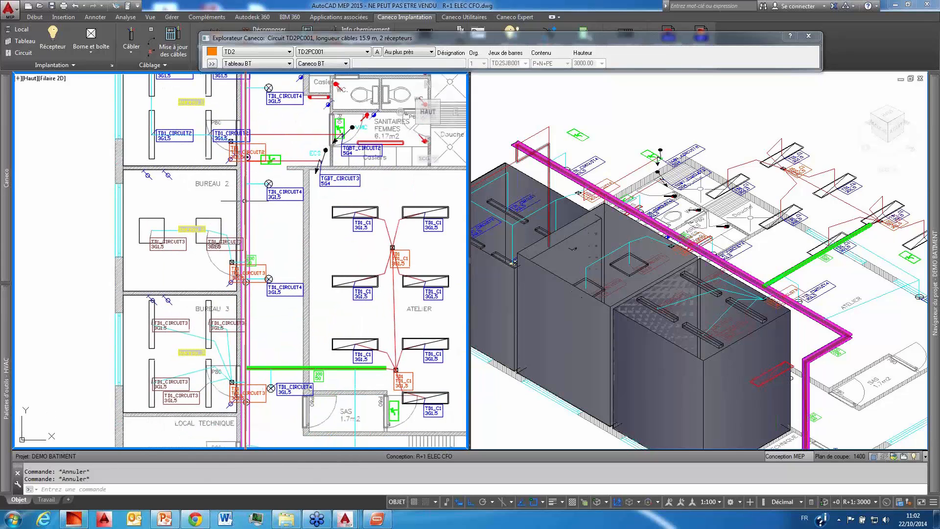
{"action": "middle_click_drag", "start_coordinate": [274, 198], "coordinate": [278, 194]}
{"action": "middle_click_drag", "start_coordinate": [262, 295], "coordinate": [261, 259]}
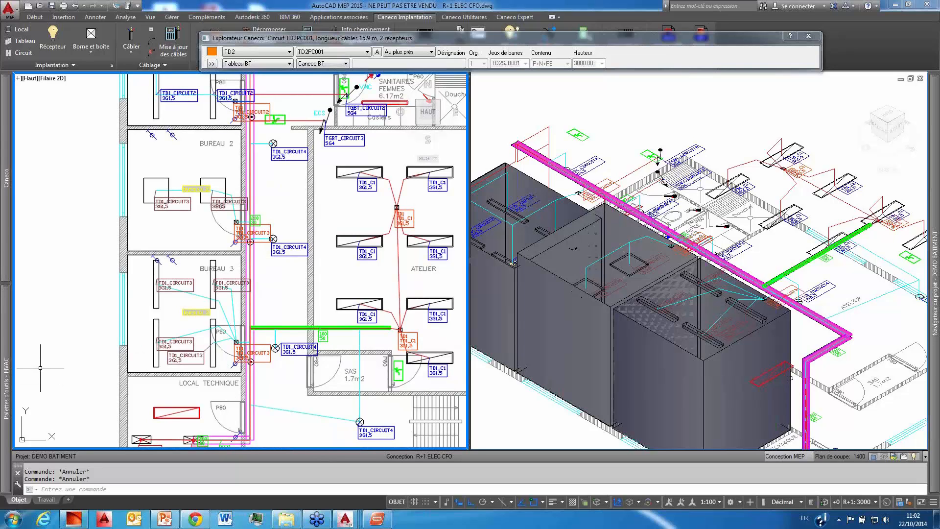
{"action": "mouse_move", "coordinate": [10, 223]}
{"action": "left_click_drag", "start_coordinate": [312, 38], "coordinate": [268, 136]}
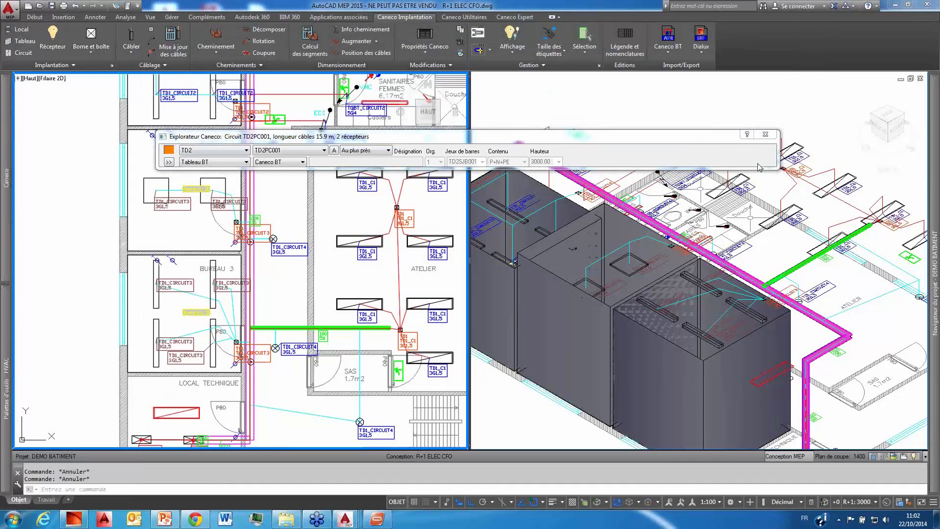
{"action": "left_click", "coordinate": [765, 134]}
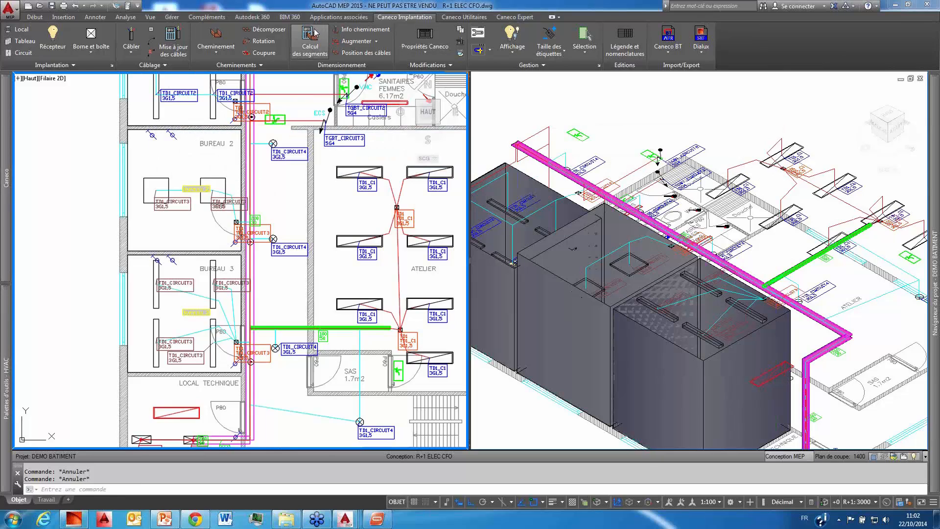
Step: Inspect the cables in the tray beside Local Technique with Info cheminement, compare two layers with one, and cancel
{"action": "left_click", "coordinate": [339, 32]}
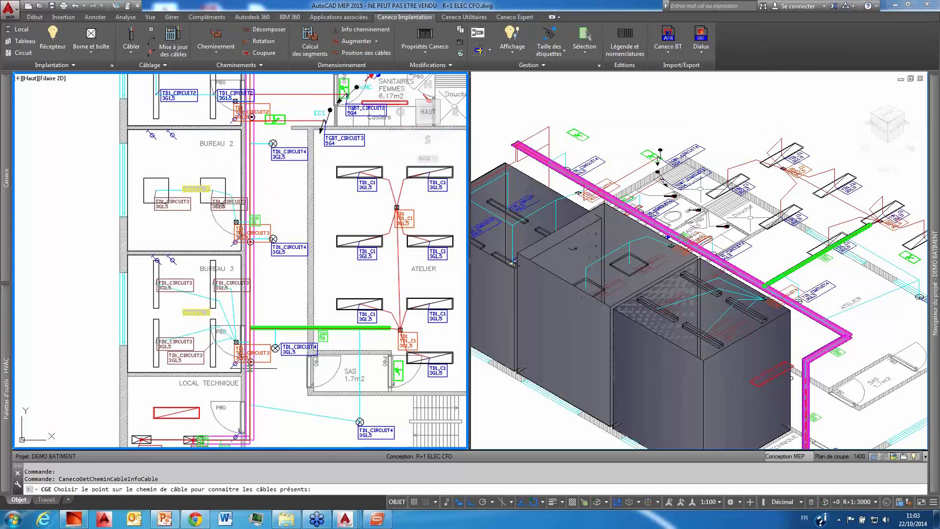
{"action": "left_click", "coordinate": [250, 387]}
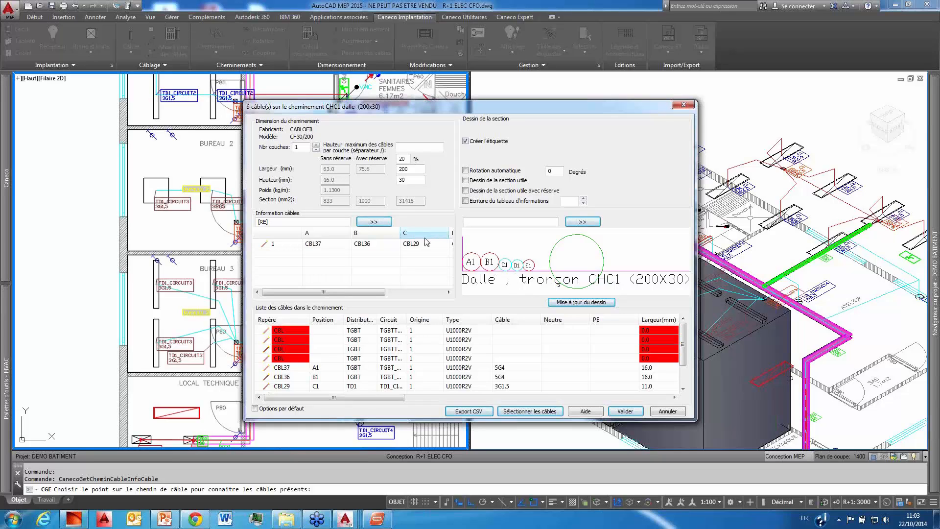
{"action": "left_click", "coordinate": [316, 144]}
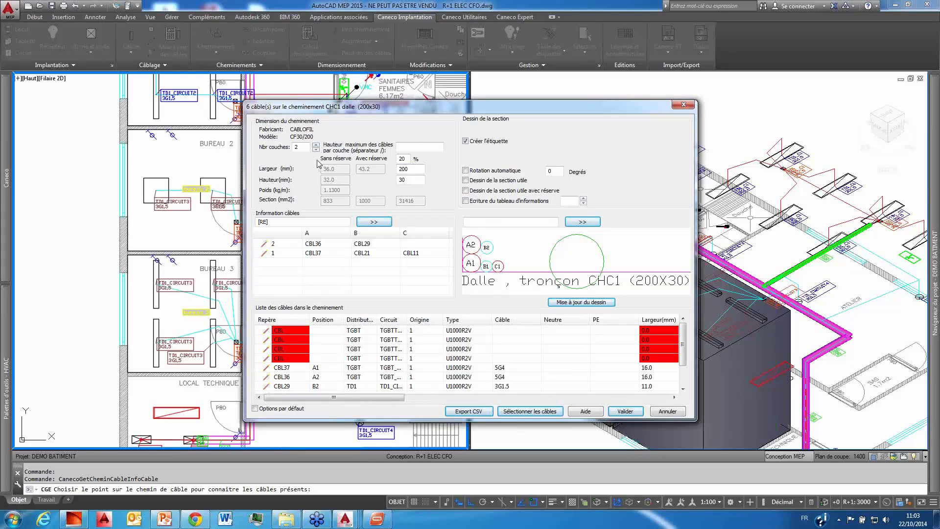
{"action": "left_click", "coordinate": [316, 149]}
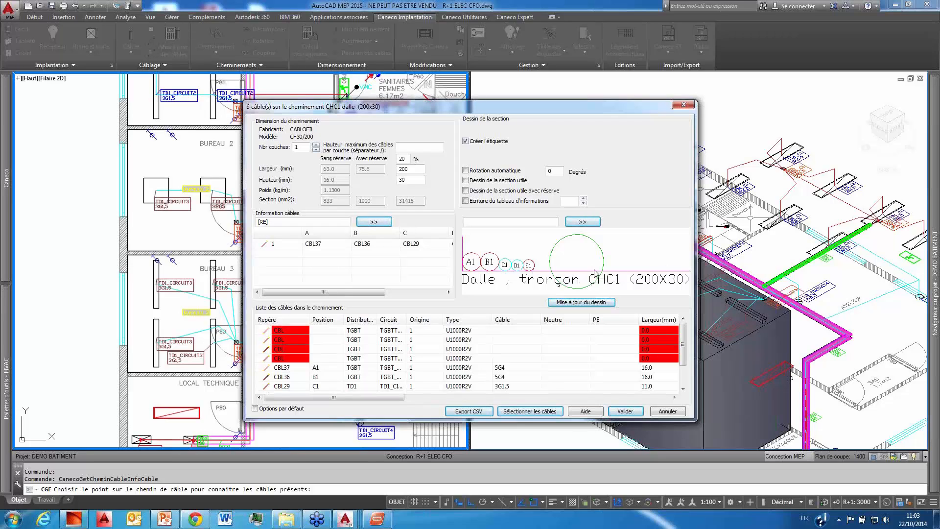
{"action": "left_click", "coordinate": [669, 411]}
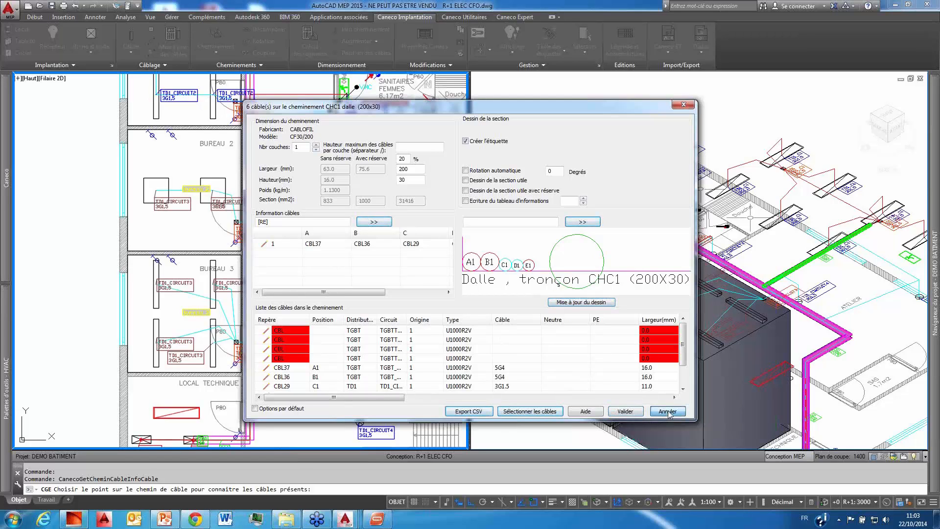
Step: Change the tray between TD1 and the Local Technique wall to model CF30/50 and apply its 50 x 30 mm dimensions
{"action": "scroll", "coordinate": [287, 216], "scroll_direction": "down", "scroll_amount": 4}
{"action": "scroll", "coordinate": [288, 216], "scroll_direction": "up", "scroll_amount": 2}
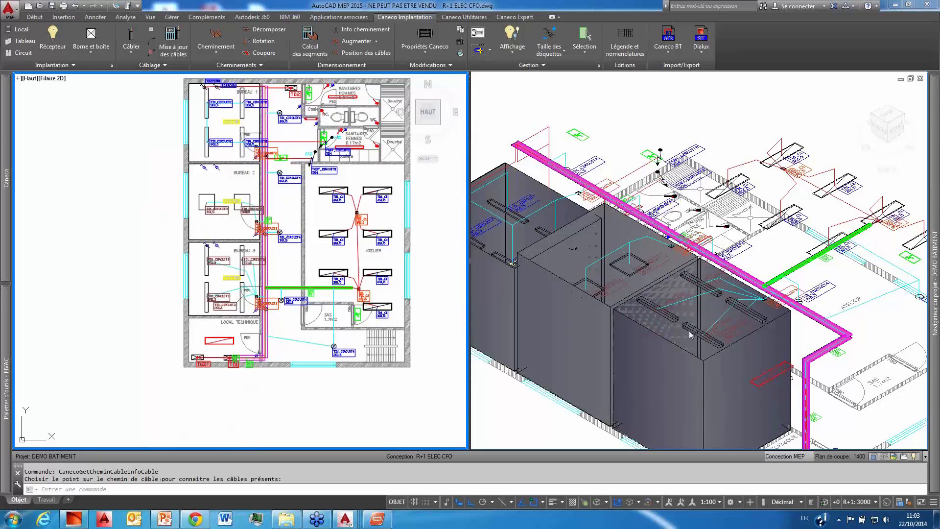
{"action": "left_click", "coordinate": [252, 392]}
{"action": "scroll", "coordinate": [259, 366], "scroll_direction": "up", "scroll_amount": 8}
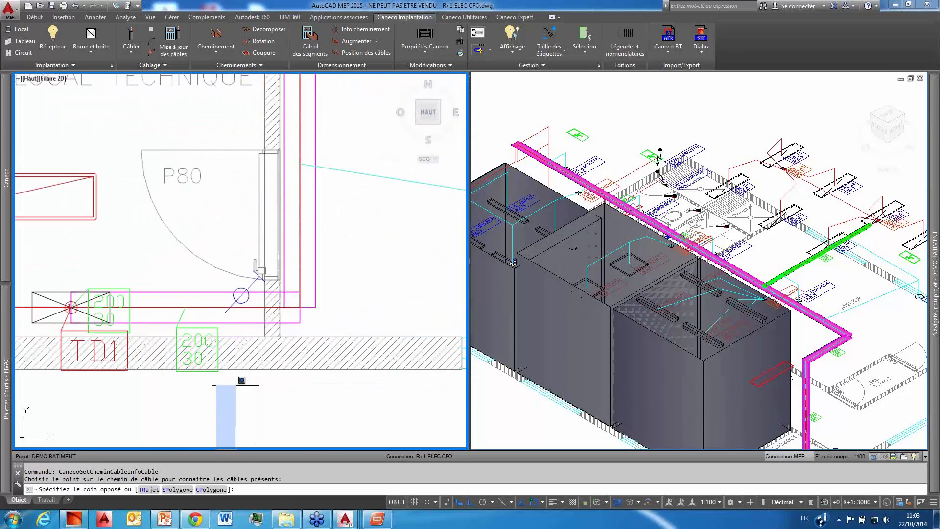
{"action": "left_click", "coordinate": [234, 295]}
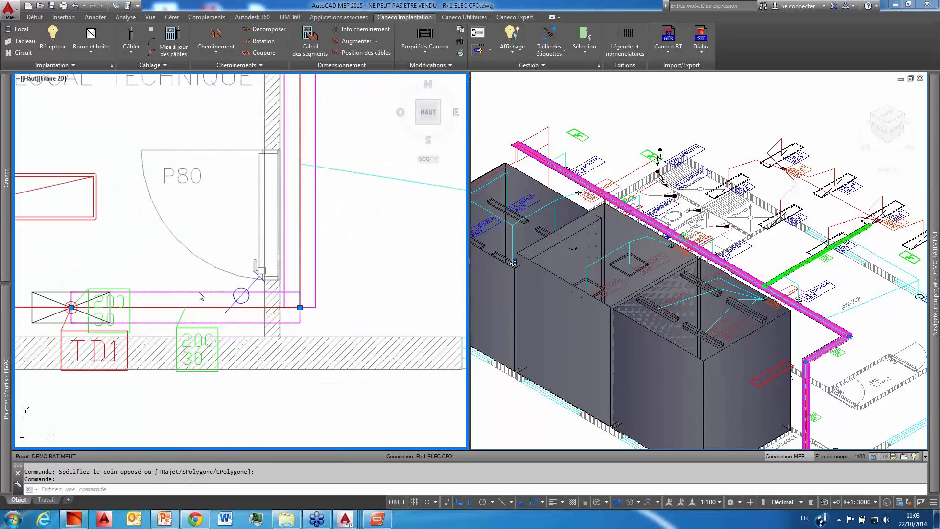
{"action": "right_click", "coordinate": [200, 295]}
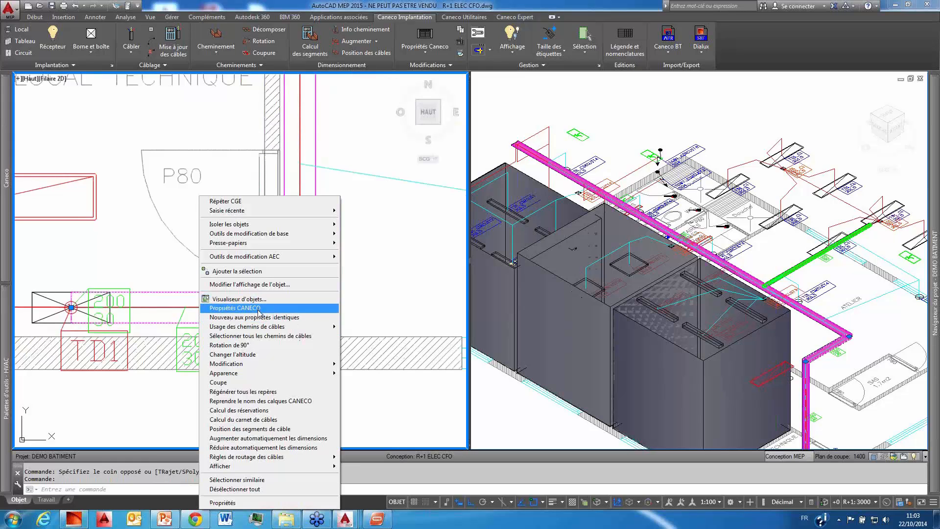
{"action": "left_click", "coordinate": [259, 309]}
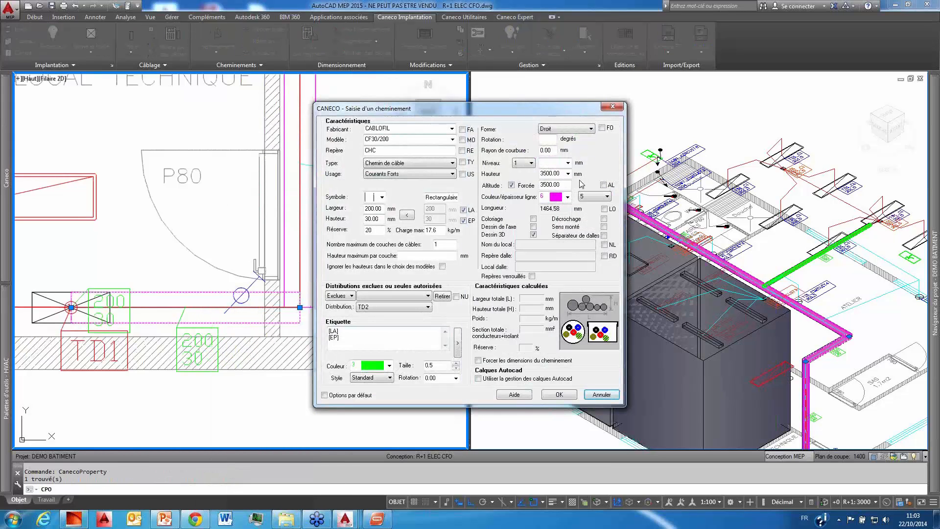
{"action": "left_click", "coordinate": [451, 139]}
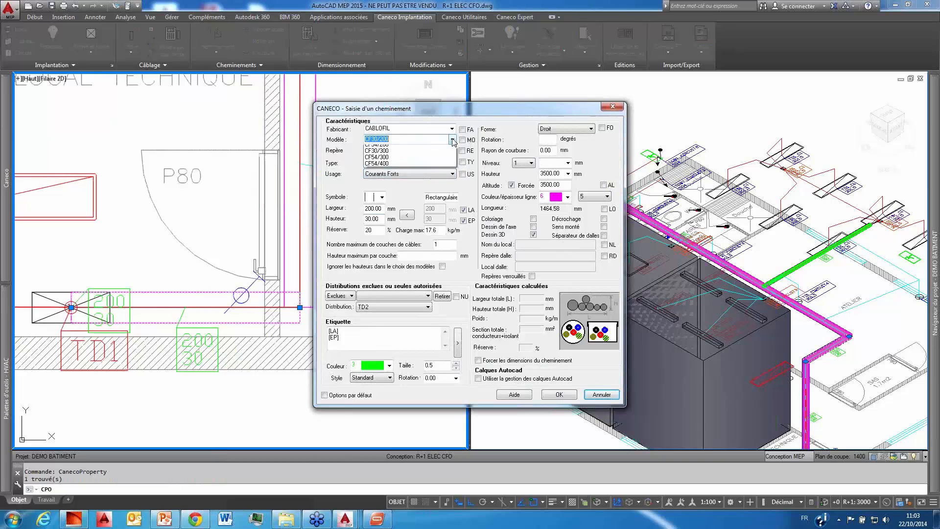
{"action": "left_click", "coordinate": [426, 148]}
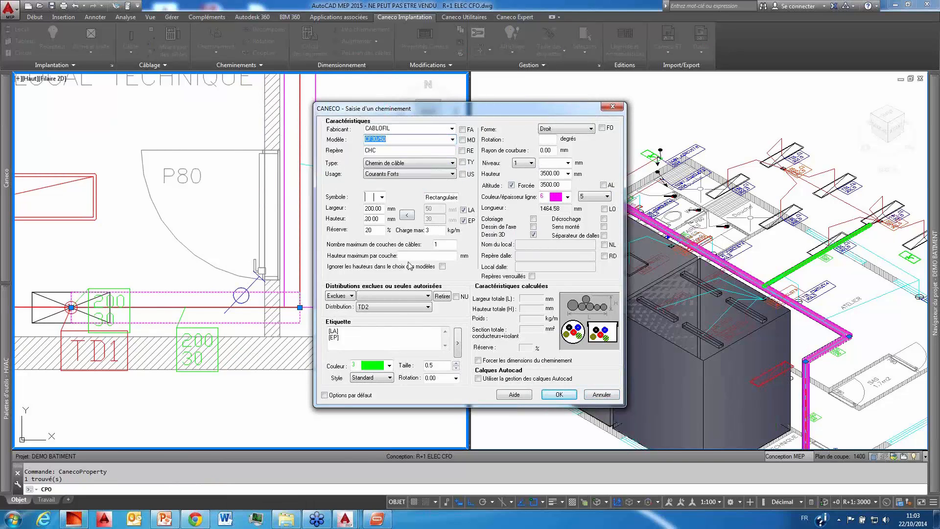
{"action": "left_click", "coordinate": [407, 215]}
{"action": "left_click", "coordinate": [559, 395]}
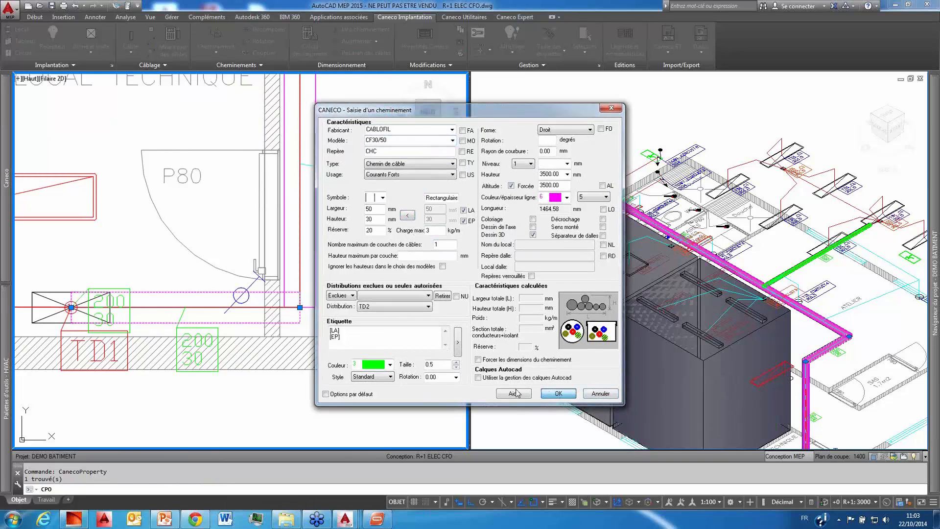
Step: Calculate the cable tray segments, ignoring the rooms, regenerating the unlocked tray references and accepting the cables with null dimensions
{"action": "scroll", "coordinate": [265, 294], "scroll_direction": "down", "scroll_amount": 2}
{"action": "scroll", "coordinate": [265, 294], "scroll_direction": "down", "scroll_amount": 3}
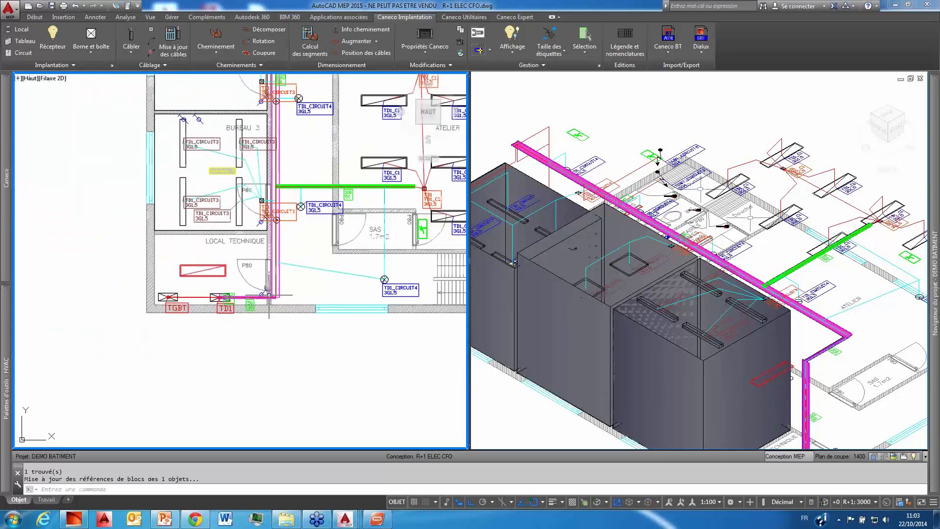
{"action": "scroll", "coordinate": [236, 294], "scroll_direction": "up", "scroll_amount": 3}
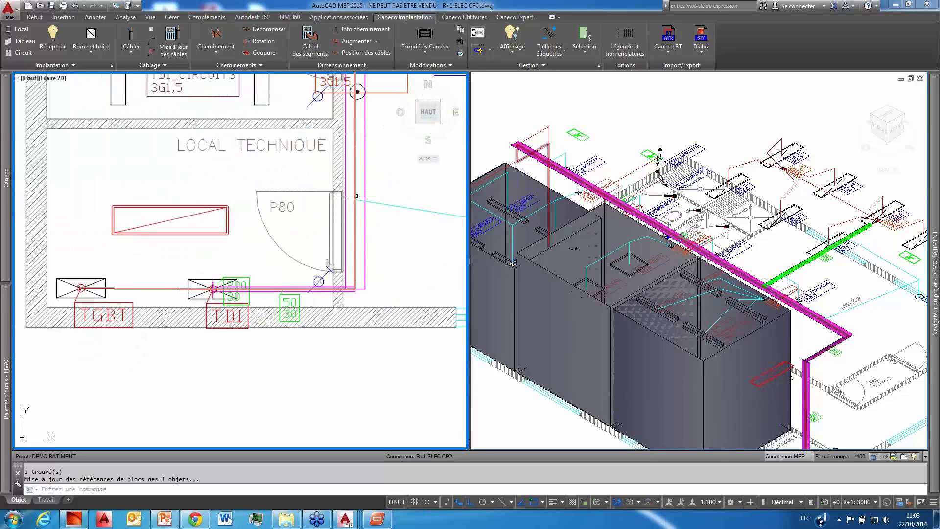
{"action": "scroll", "coordinate": [343, 282], "scroll_direction": "down", "scroll_amount": 3}
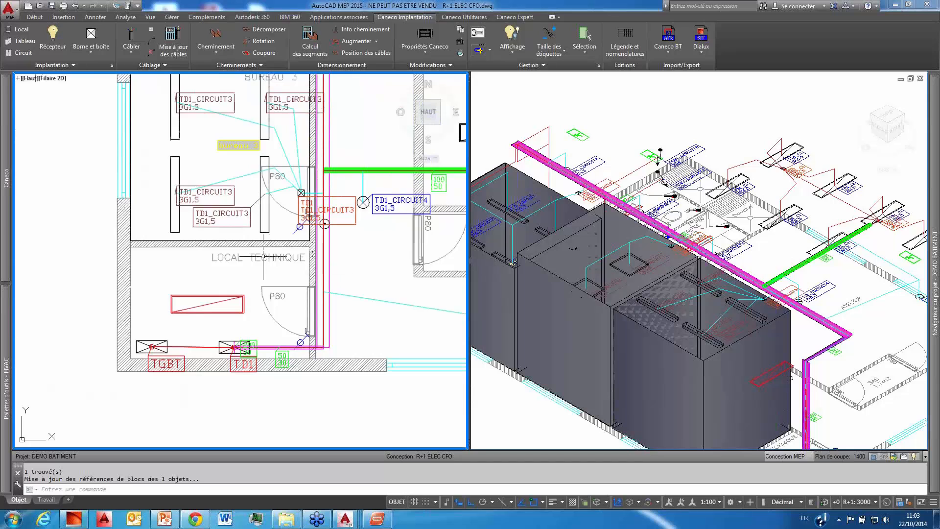
{"action": "mouse_move", "coordinate": [10, 190]}
{"action": "scroll", "coordinate": [284, 317], "scroll_direction": "down", "scroll_amount": 5}
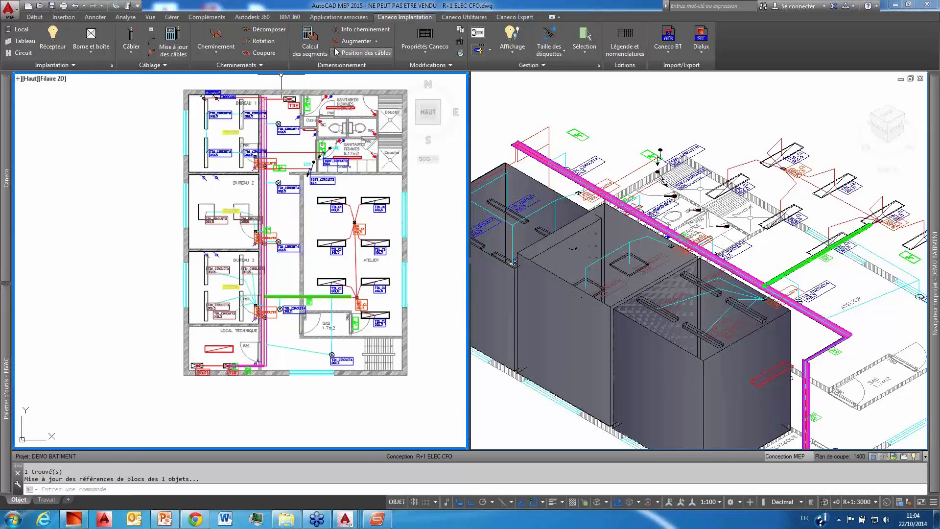
{"action": "left_click", "coordinate": [309, 42]}
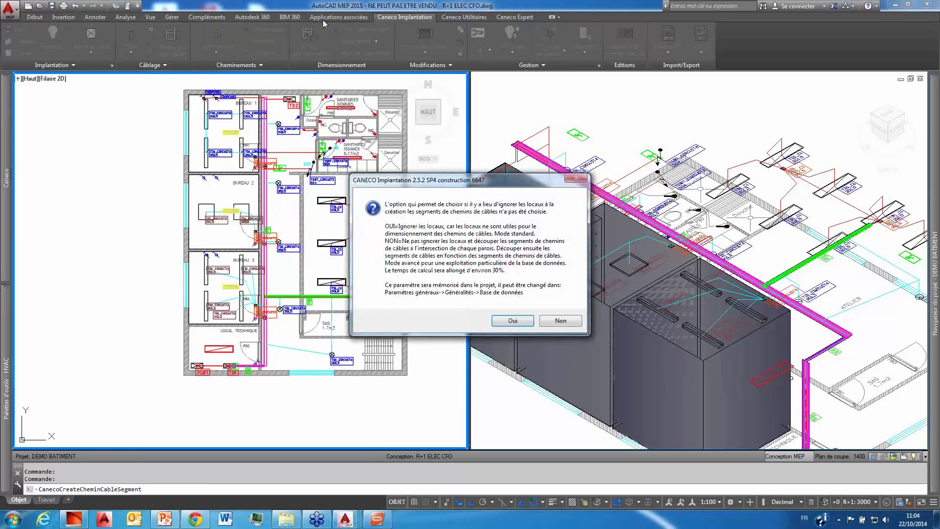
{"action": "left_click", "coordinate": [509, 321]}
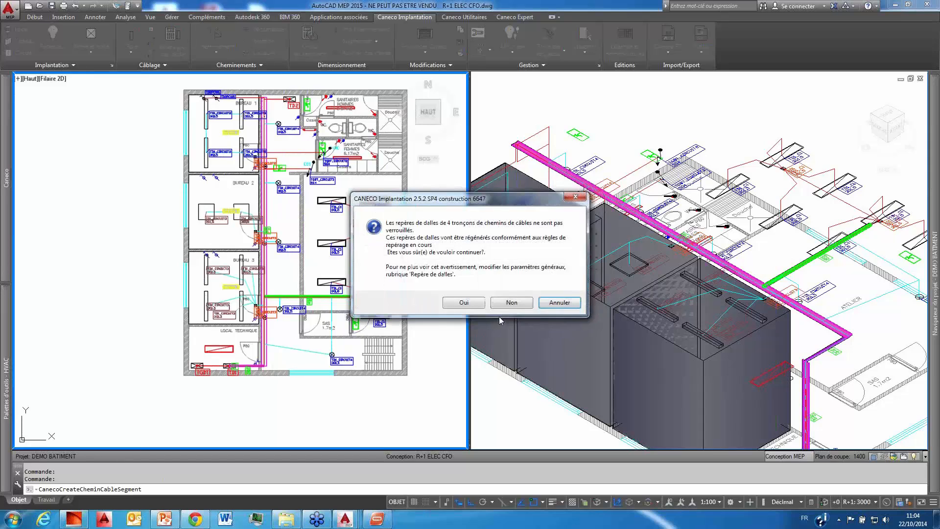
{"action": "left_click", "coordinate": [464, 302]}
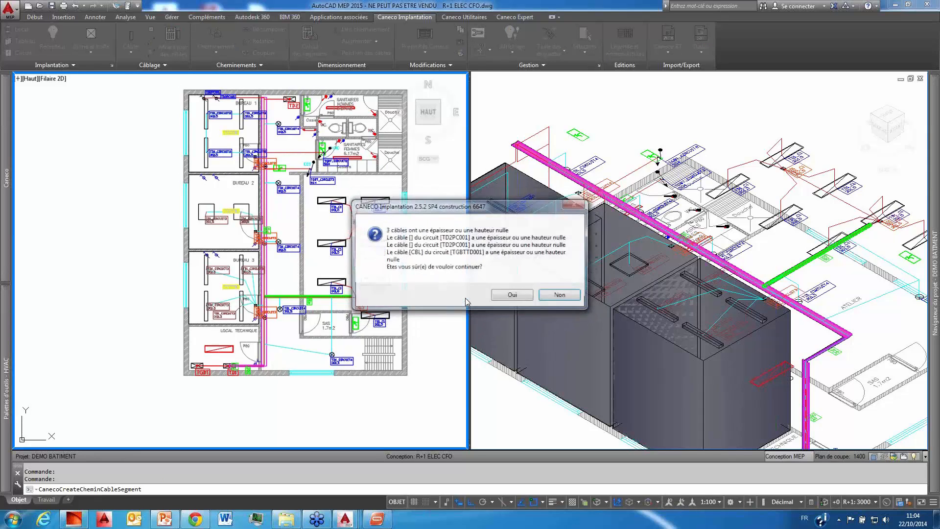
{"action": "left_click", "coordinate": [505, 296]}
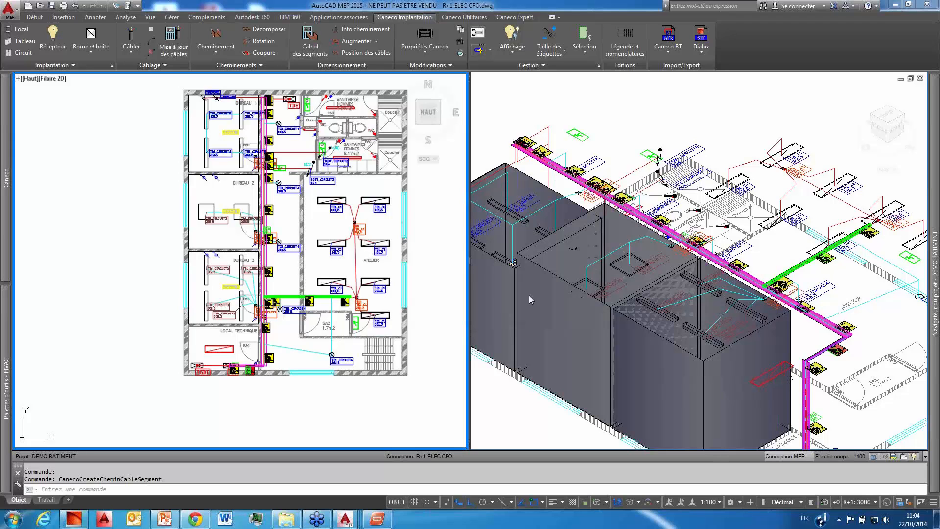
Step: Move the 18<-2->14 segment label beside Bureau 1 clear of the cable tray and read its contents
{"action": "scroll", "coordinate": [269, 98], "scroll_direction": "up", "scroll_amount": 9}
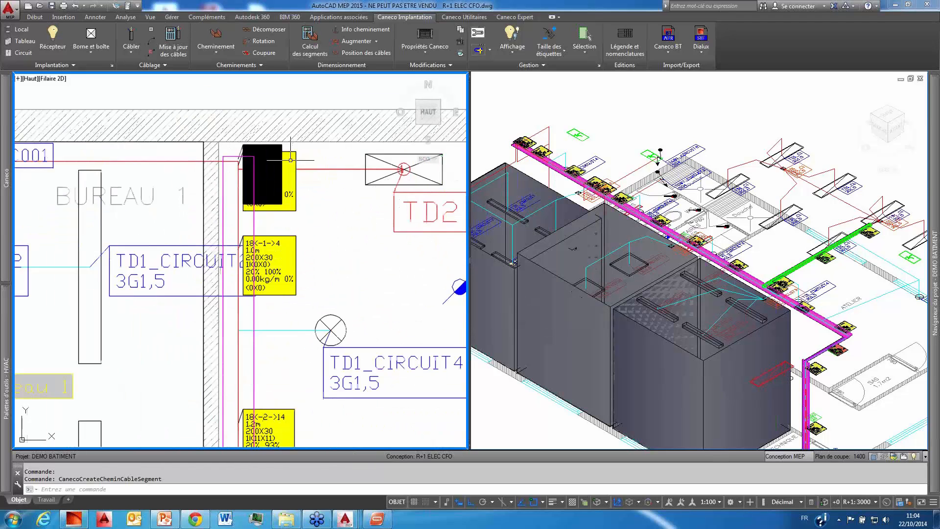
{"action": "middle_click_drag", "start_coordinate": [276, 307], "coordinate": [292, 240]}
{"action": "middle_click_drag", "start_coordinate": [292, 277], "coordinate": [296, 198]}
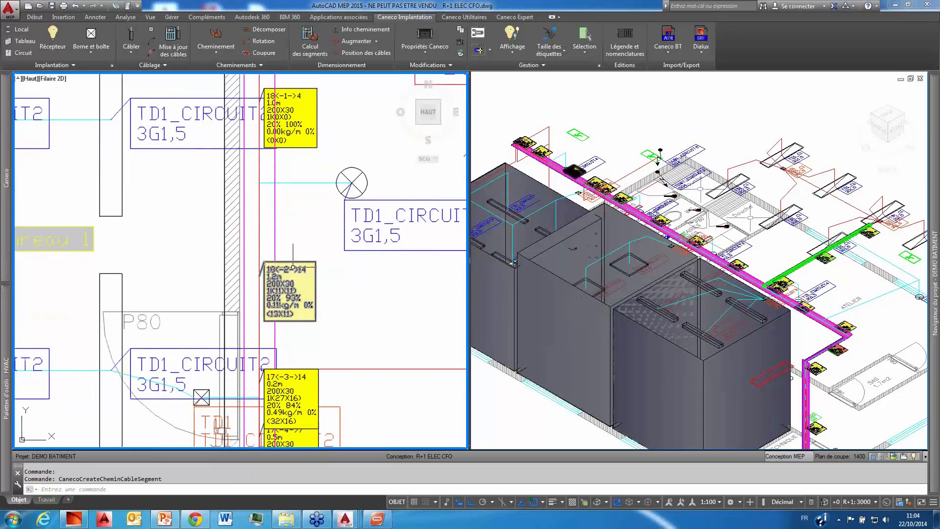
{"action": "left_click", "coordinate": [284, 268]}
{"action": "left_click", "coordinate": [289, 263]}
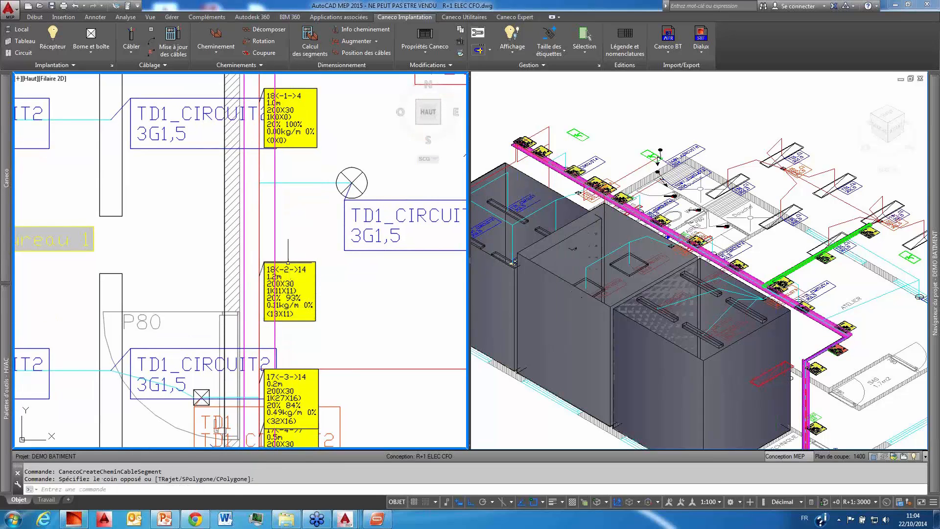
{"action": "left_click", "coordinate": [289, 292]}
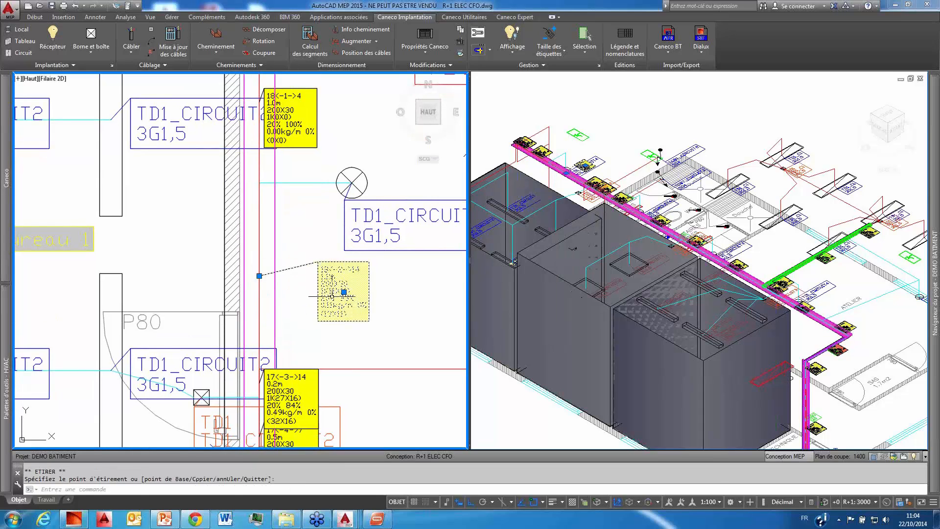
{"action": "key", "text": "Escape"}
{"action": "scroll", "coordinate": [346, 273], "scroll_direction": "up", "scroll_amount": 3}
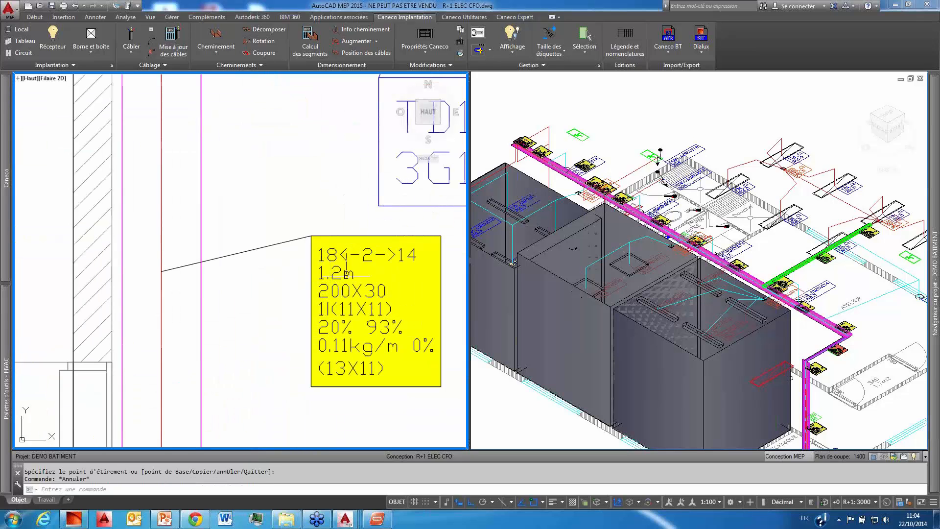
{"action": "middle_click_drag", "start_coordinate": [385, 293], "coordinate": [314, 204]}
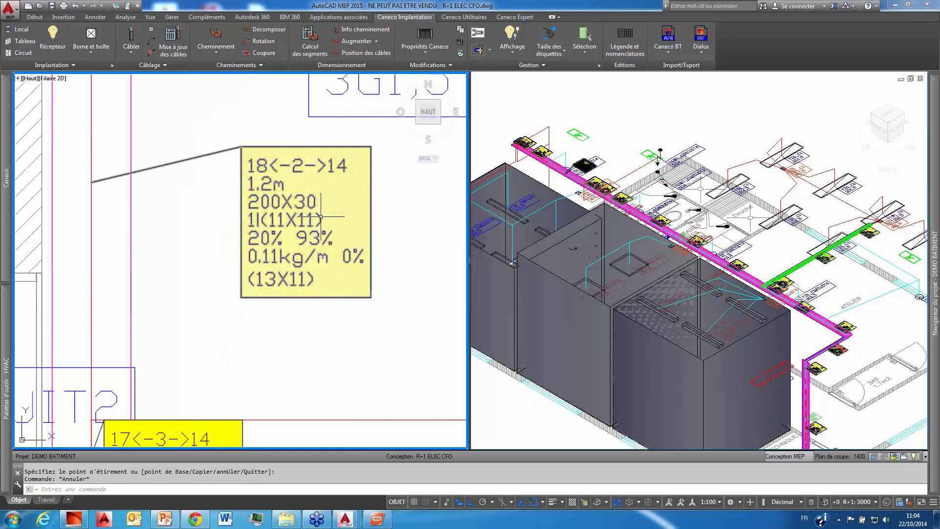
Step: Delete the green 50/30 tray size label that overlaps the red segment label in Local Technique
{"action": "scroll", "coordinate": [319, 219], "scroll_direction": "down", "scroll_amount": 2}
{"action": "scroll", "coordinate": [320, 219], "scroll_direction": "down", "scroll_amount": 4}
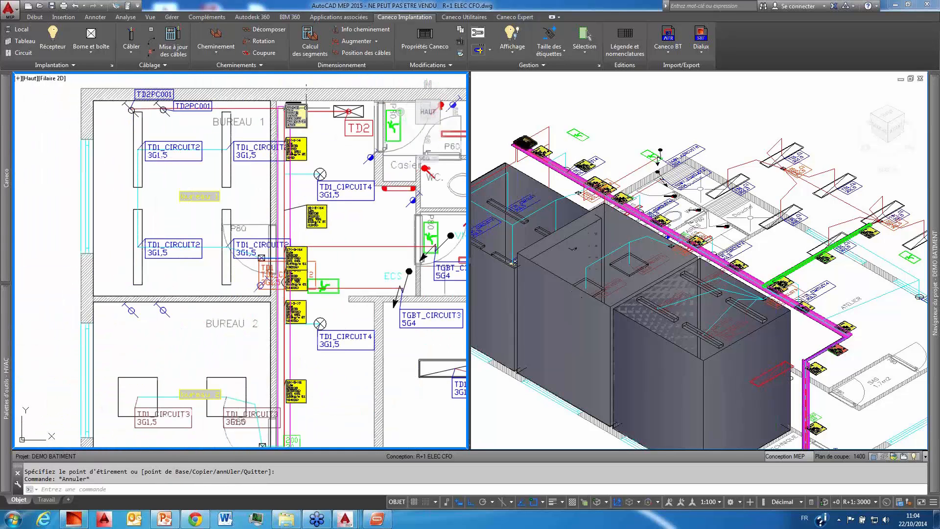
{"action": "middle_click_drag", "start_coordinate": [304, 372], "coordinate": [350, 248]}
{"action": "scroll", "coordinate": [350, 248], "scroll_direction": "down", "scroll_amount": 5}
{"action": "middle_click_drag", "start_coordinate": [341, 427], "coordinate": [359, 341]}
{"action": "scroll", "coordinate": [354, 373], "scroll_direction": "up", "scroll_amount": 10}
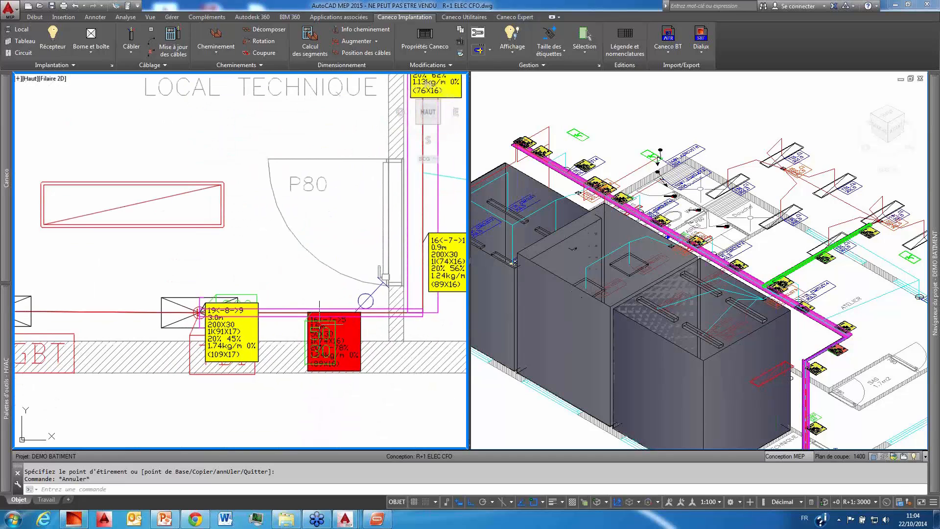
{"action": "left_click", "coordinate": [323, 341]}
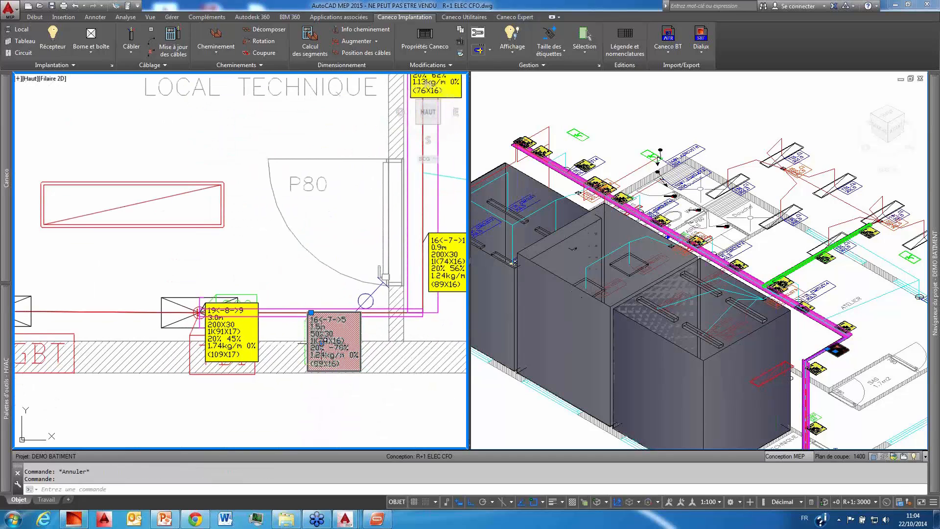
{"action": "key", "text": "Delete"}
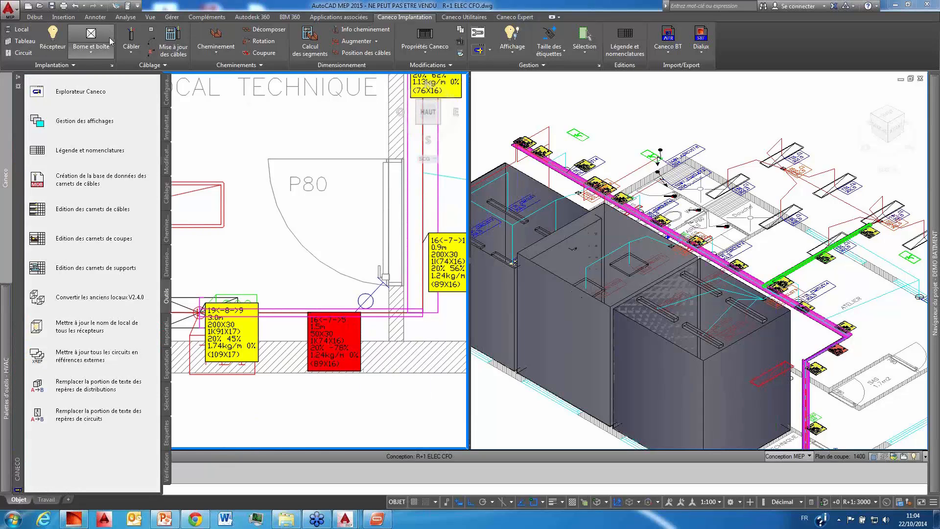
Step: Inspect the cables and section drawing of the 50x30 tray in Local Technique with Info cheminement, then close without changes
{"action": "left_click", "coordinate": [345, 30]}
{"action": "left_click", "coordinate": [292, 314]}
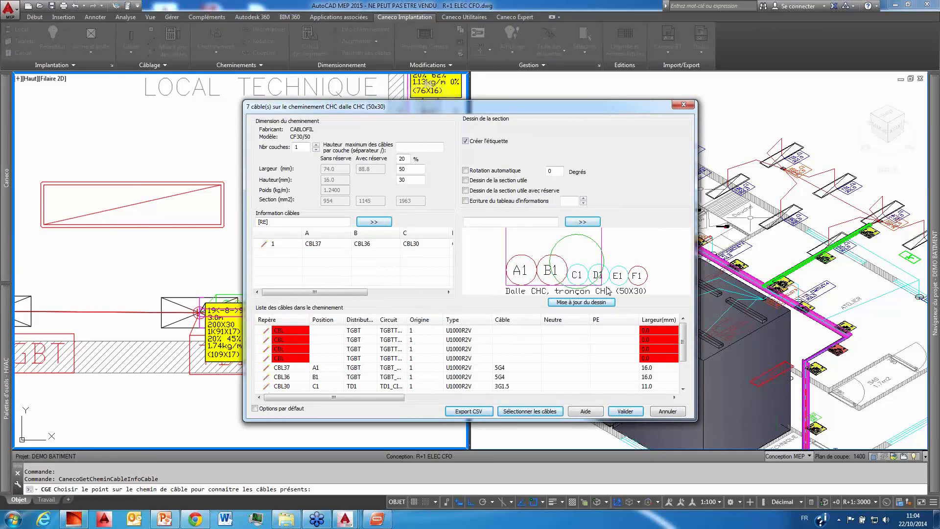
{"action": "left_click", "coordinate": [662, 415]}
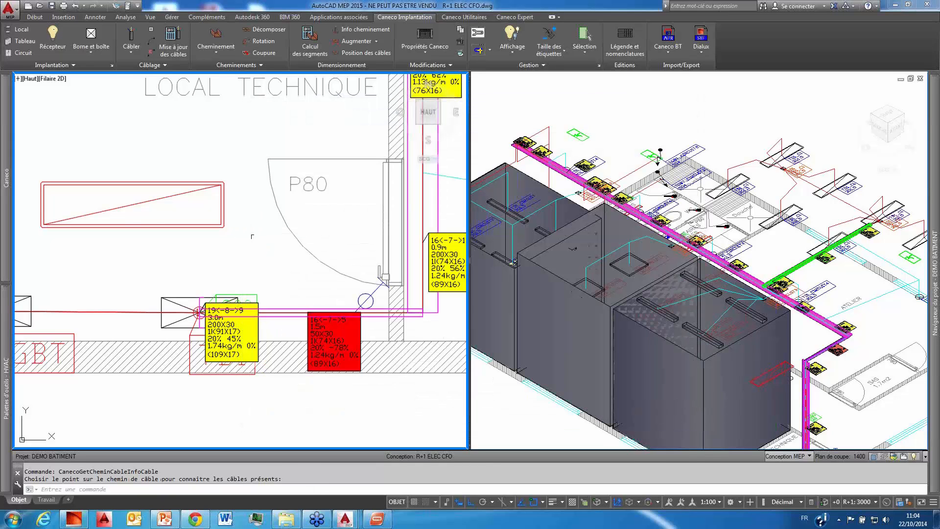
Step: Automatically enlarge the undersized tray in Local Technique with the Augmenter command
{"action": "scroll", "coordinate": [239, 226], "scroll_direction": "down", "scroll_amount": 2}
{"action": "scroll", "coordinate": [262, 243], "scroll_direction": "up", "scroll_amount": 2}
{"action": "left_click", "coordinate": [283, 300]}
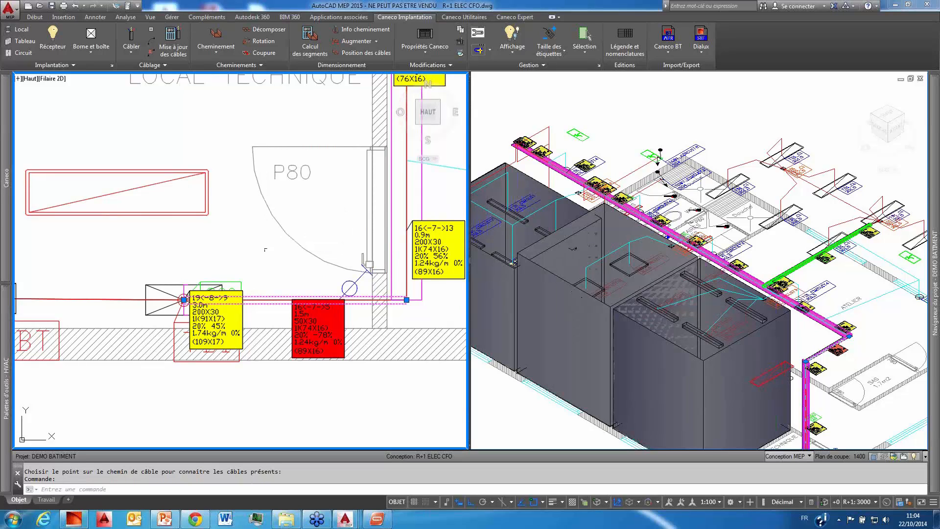
{"action": "left_click", "coordinate": [357, 44]}
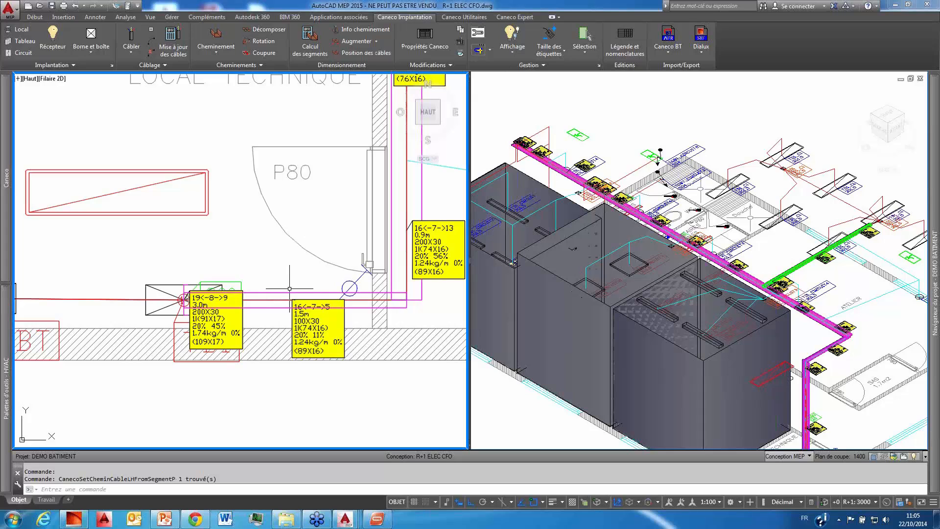
{"action": "middle_click_drag", "start_coordinate": [318, 245], "coordinate": [292, 245]}
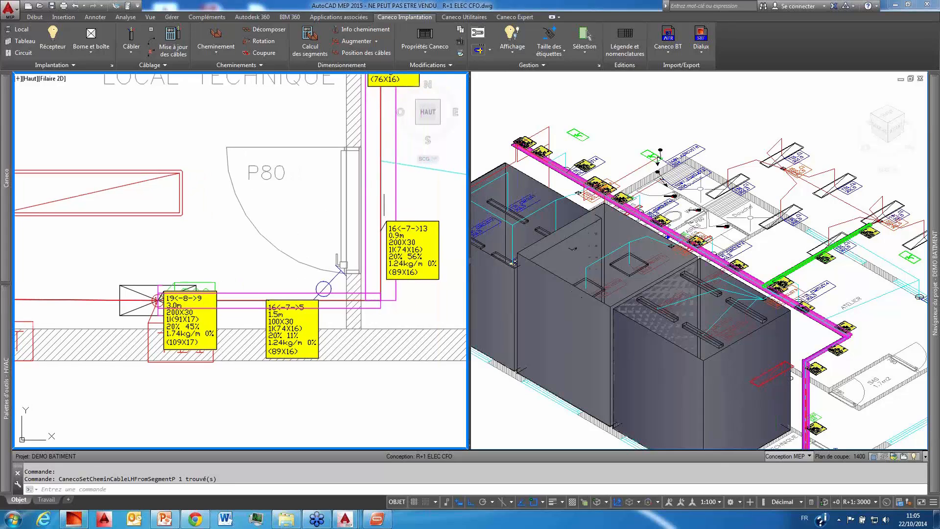
Step: Automatically reduce the dimensions of the 200x30 magenta corridor cable tray beside Local Technique with the Réduire command
{"action": "middle_click_drag", "start_coordinate": [384, 204], "coordinate": [290, 264]}
{"action": "left_click", "coordinate": [302, 173]}
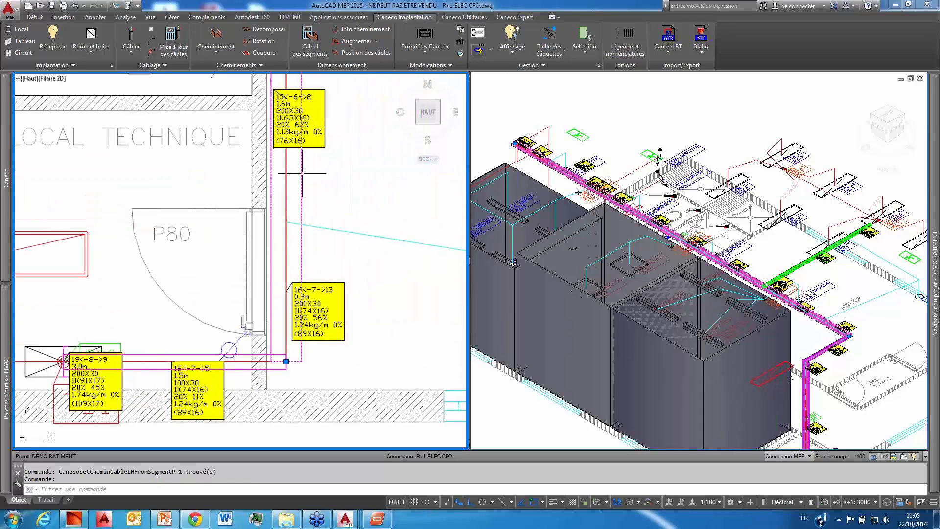
{"action": "left_click", "coordinate": [377, 42]}
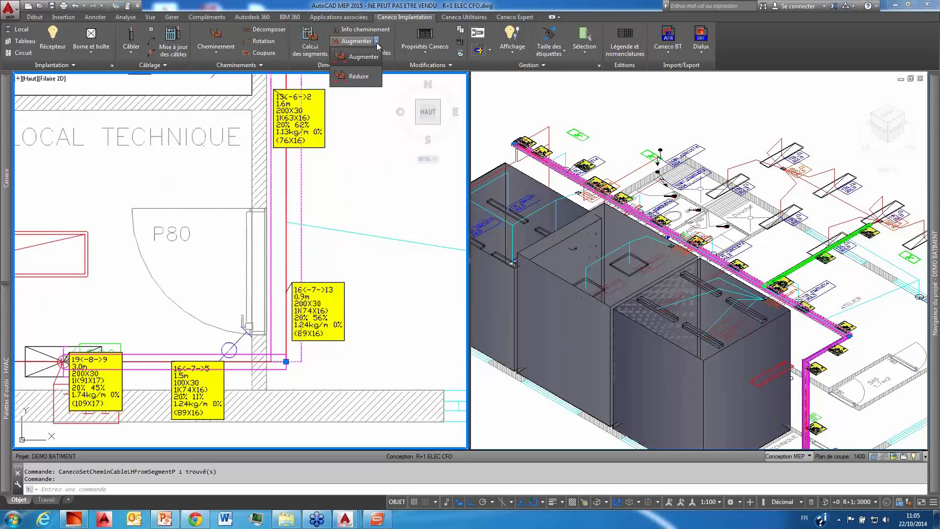
{"action": "left_click", "coordinate": [361, 77]}
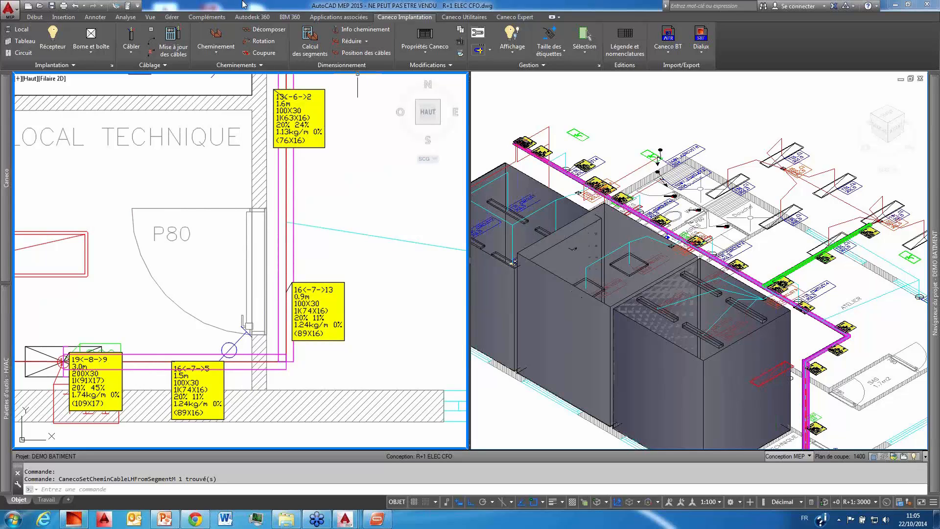
{"action": "left_click", "coordinate": [137, 38]}
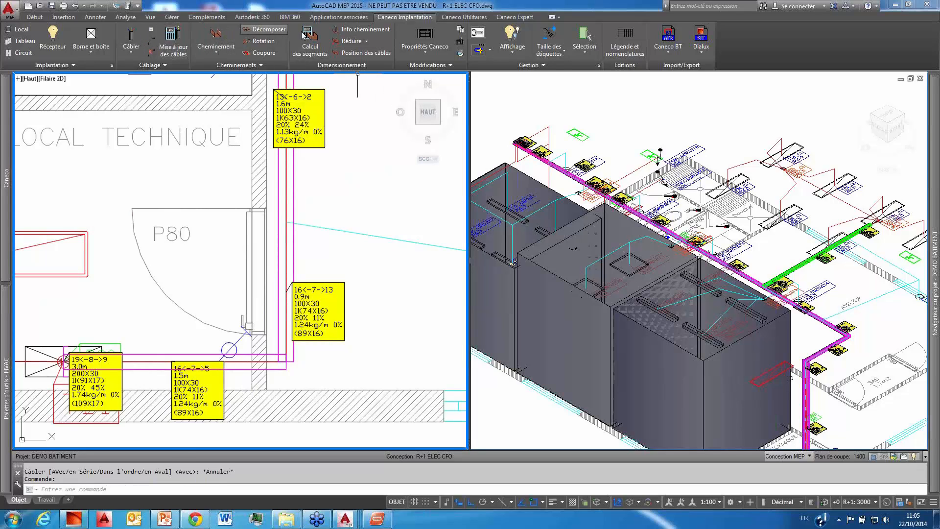
Step: Get the cable information of the corridor tray beside Local Technique with Info cheminement and validate it to draw the section label
{"action": "left_click", "coordinate": [366, 31]}
{"action": "left_click", "coordinate": [352, 234]}
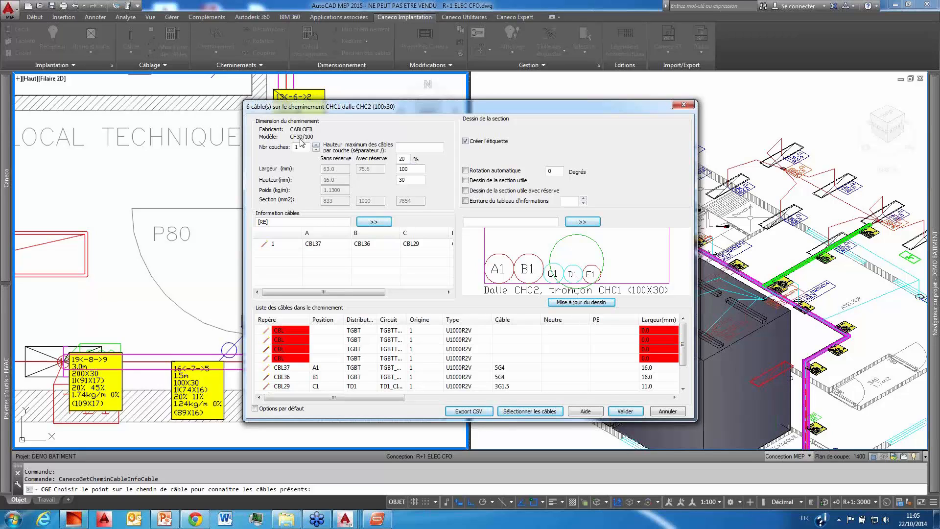
{"action": "left_click", "coordinate": [634, 416]}
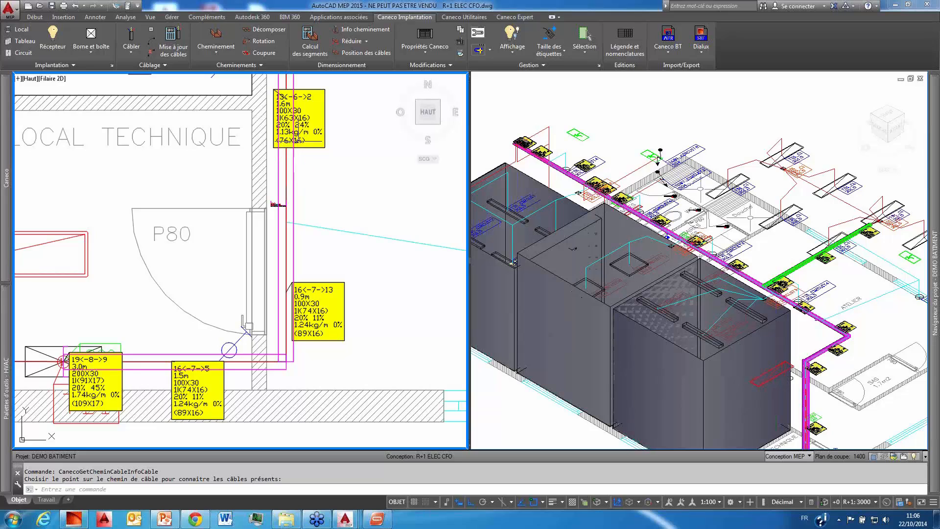
Step: Check the reserve percentage in the Caneco properties of the magenta corridor tray, then close without changes
{"action": "left_click", "coordinate": [294, 167]}
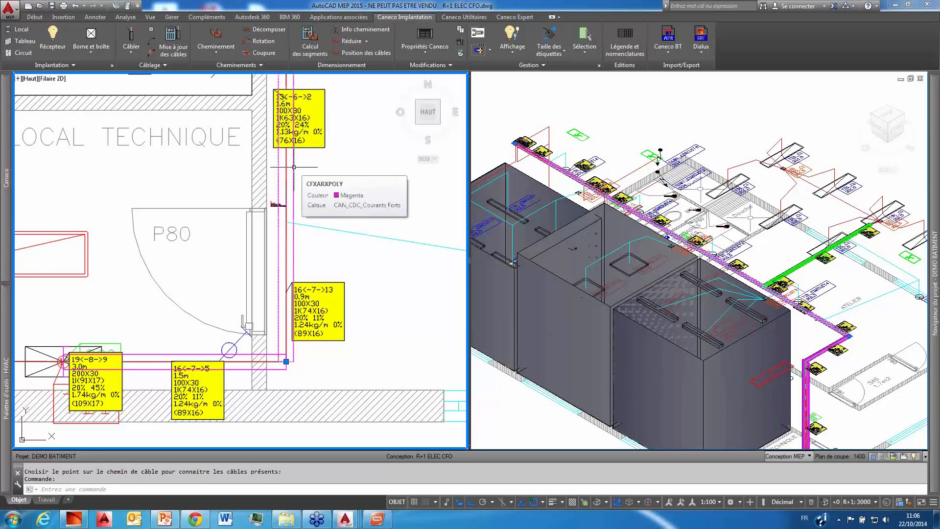
{"action": "right_click", "coordinate": [286, 166]}
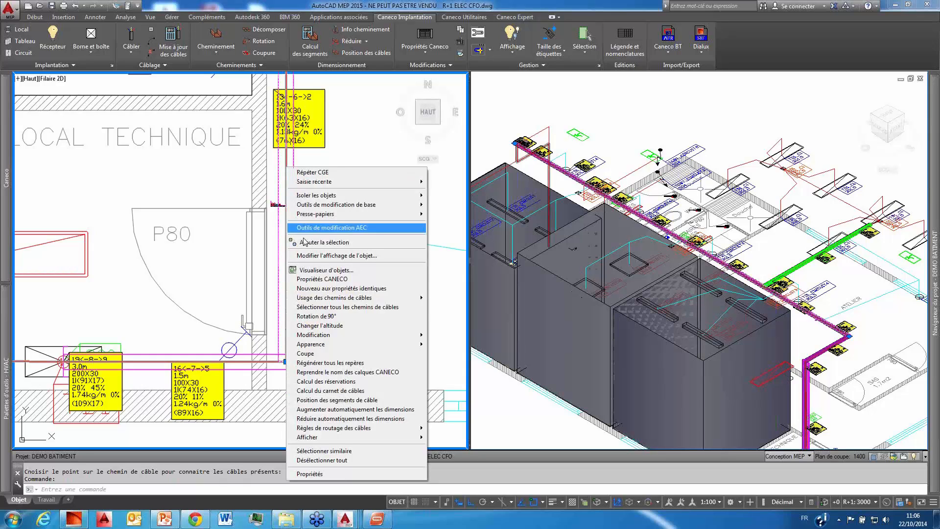
{"action": "left_click", "coordinate": [329, 280]}
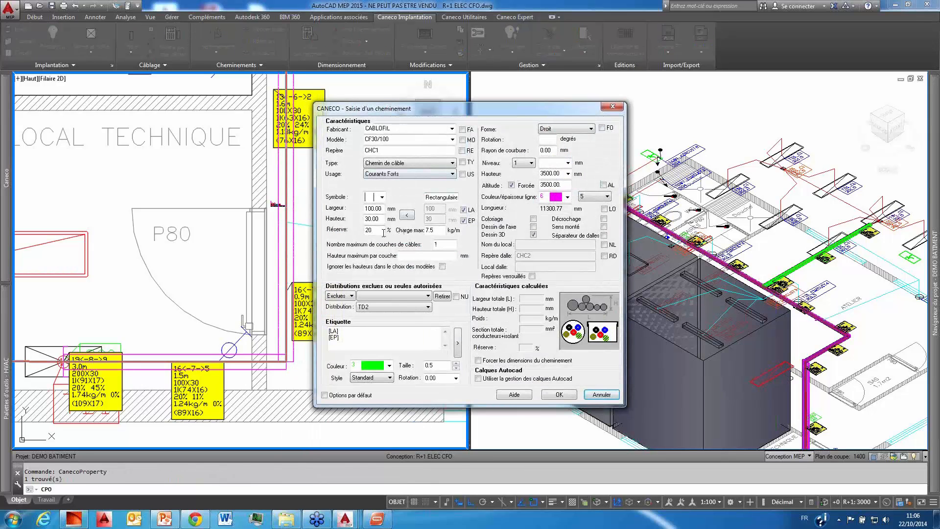
{"action": "left_click_drag", "start_coordinate": [380, 231], "coordinate": [364, 235]}
{"action": "left_click", "coordinate": [602, 394]}
Step: Remove all cable segment labels from the cable trays with Suppression des segments de câbles dans le cheminement
{"action": "scroll", "coordinate": [405, 309], "scroll_direction": "down", "scroll_amount": 4}
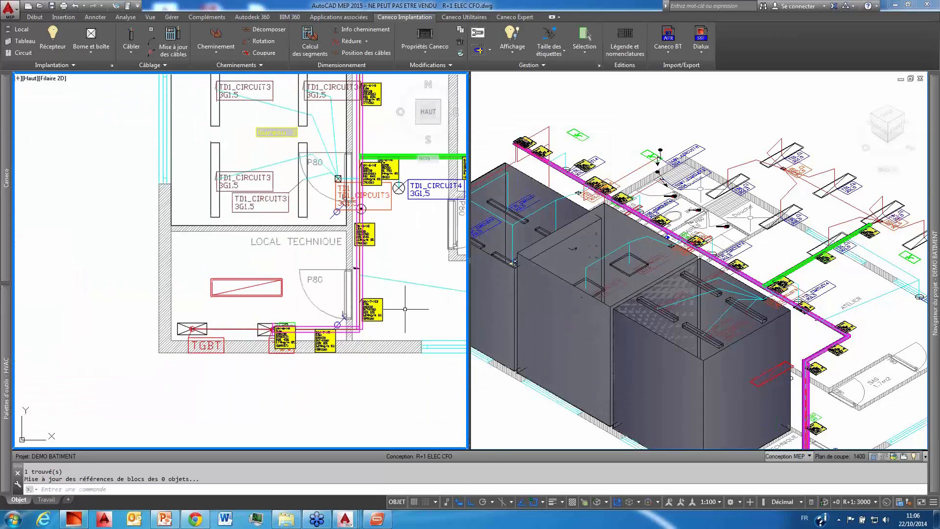
{"action": "middle_click_drag", "start_coordinate": [405, 308], "coordinate": [313, 365]}
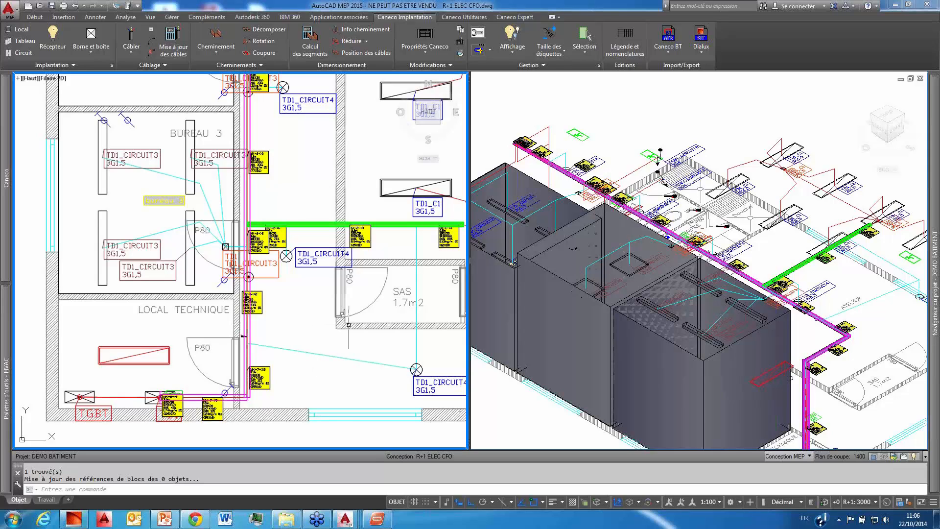
{"action": "scroll", "coordinate": [315, 350], "scroll_direction": "down", "scroll_amount": 5}
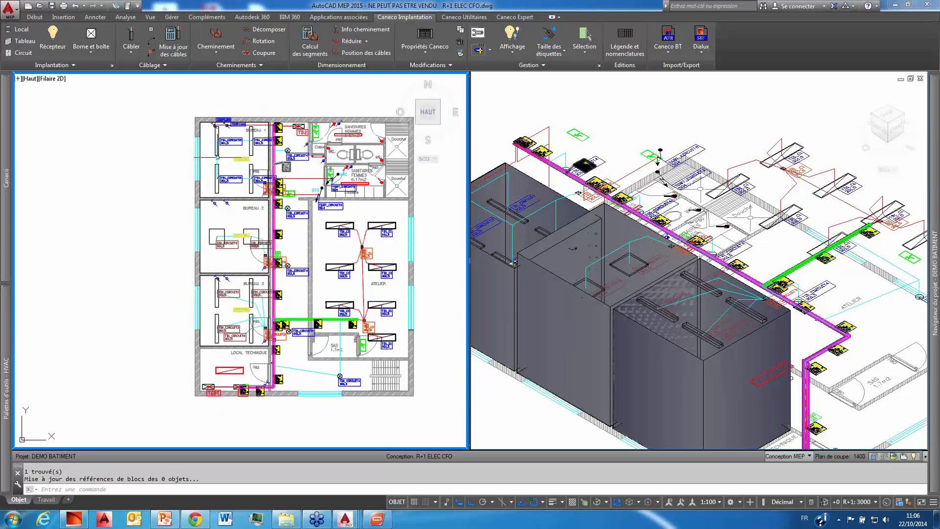
{"action": "mouse_move", "coordinate": [4, 256]}
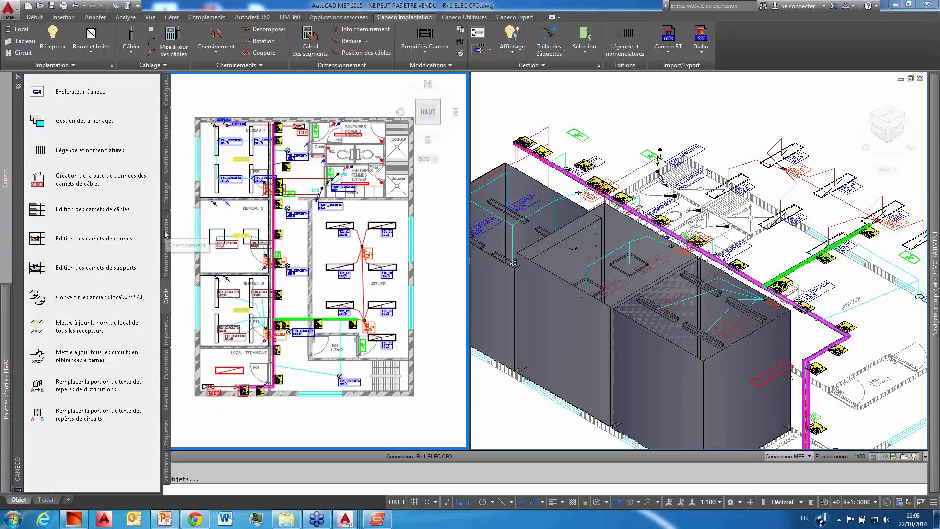
{"action": "left_click", "coordinate": [167, 262]}
{"action": "left_click", "coordinate": [43, 247]}
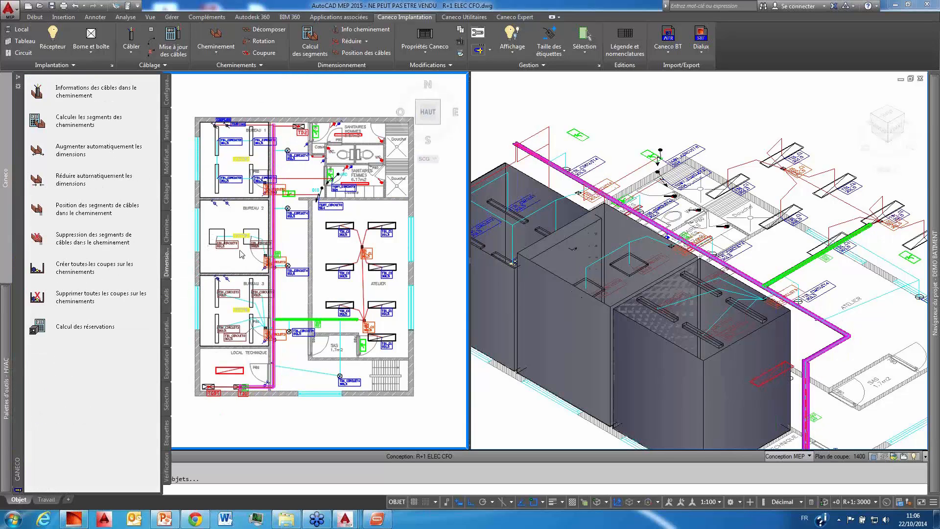
{"action": "middle_click_drag", "start_coordinate": [307, 247], "coordinate": [254, 245]}
{"action": "scroll", "coordinate": [252, 242], "scroll_direction": "up", "scroll_amount": 3}
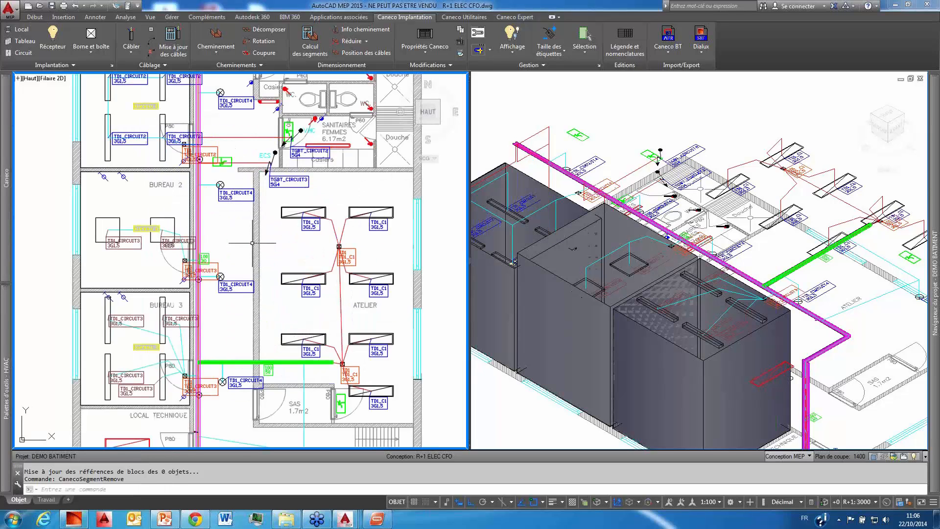
{"action": "scroll", "coordinate": [252, 242], "scroll_direction": "down", "scroll_amount": 3}
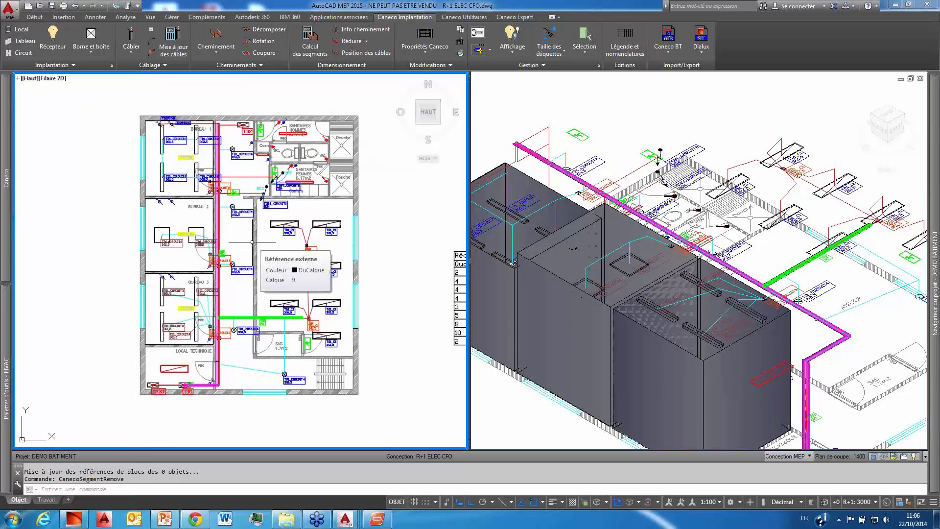
{"action": "middle_click_drag", "start_coordinate": [252, 241], "coordinate": [195, 191]}
{"action": "scroll", "coordinate": [190, 203], "scroll_direction": "down", "scroll_amount": 2}
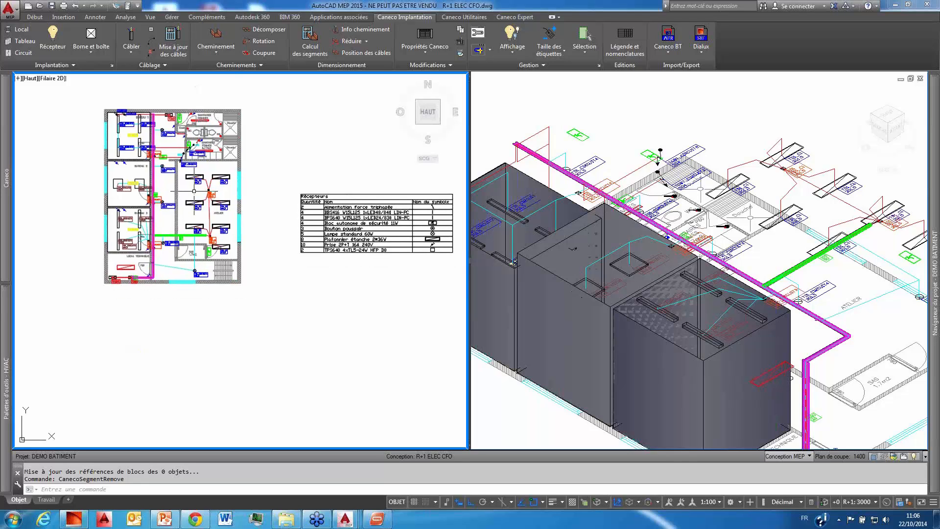
{"action": "mouse_move", "coordinate": [4, 240]}
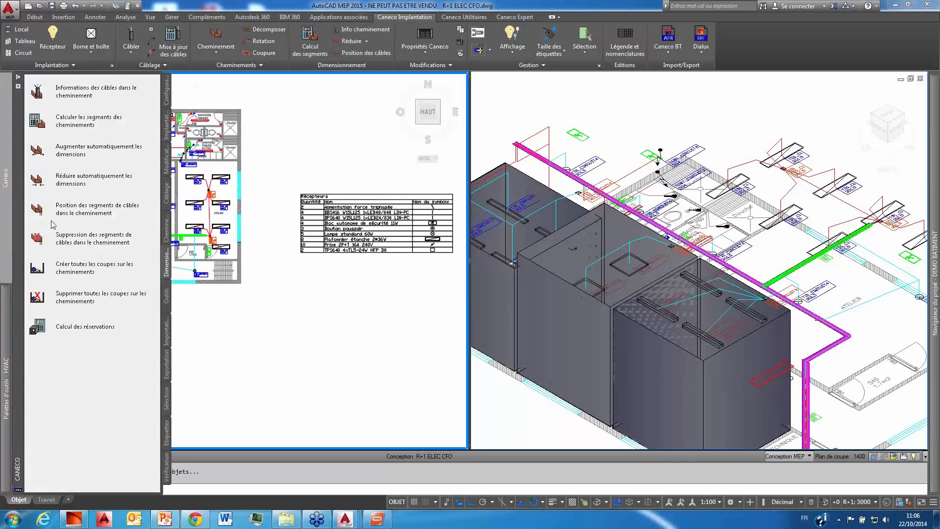
{"action": "left_click", "coordinate": [167, 234]}
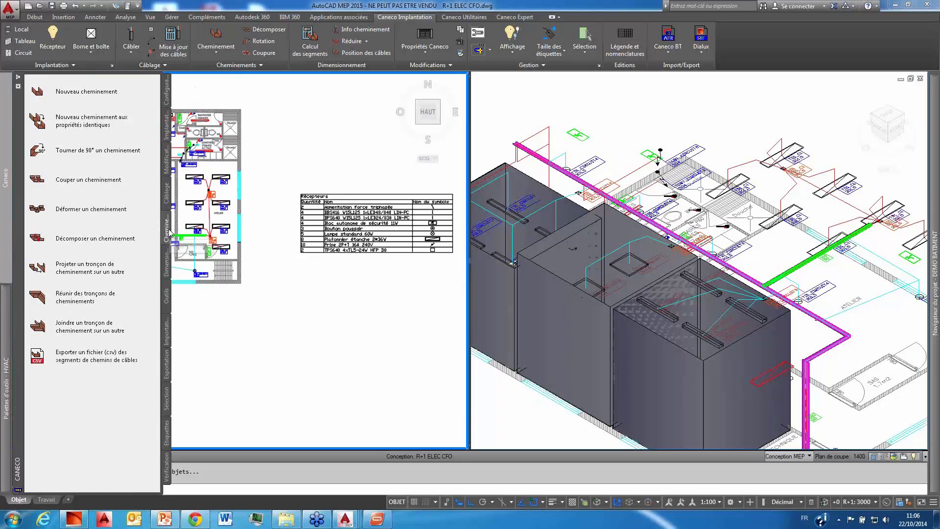
{"action": "left_click", "coordinate": [167, 192]}
{"action": "left_click", "coordinate": [167, 295]}
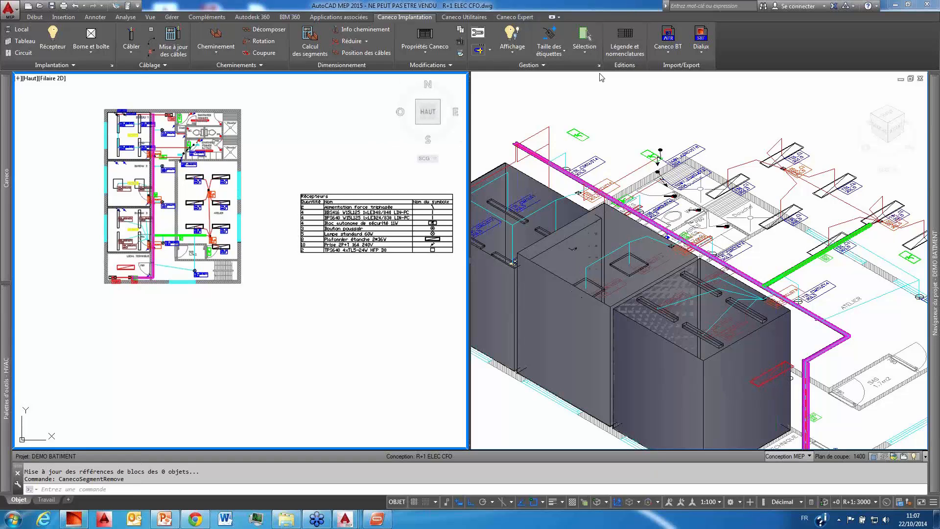
Step: Set up a Schémas circuits legend in Légende et nomenclatures for distribution TD1, with Mise à jour du dessin sur le plan enabled
{"action": "left_click", "coordinate": [607, 55]}
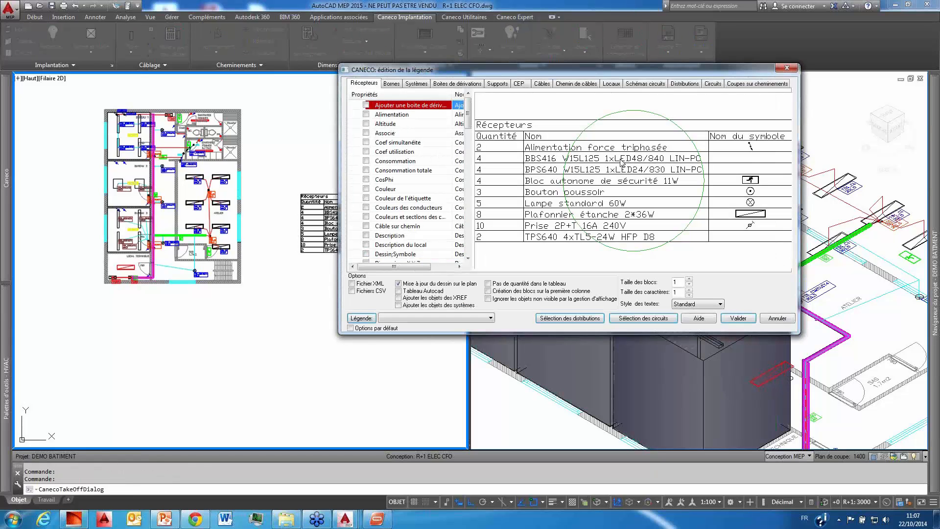
{"action": "left_click_drag", "start_coordinate": [607, 72], "coordinate": [514, 85]}
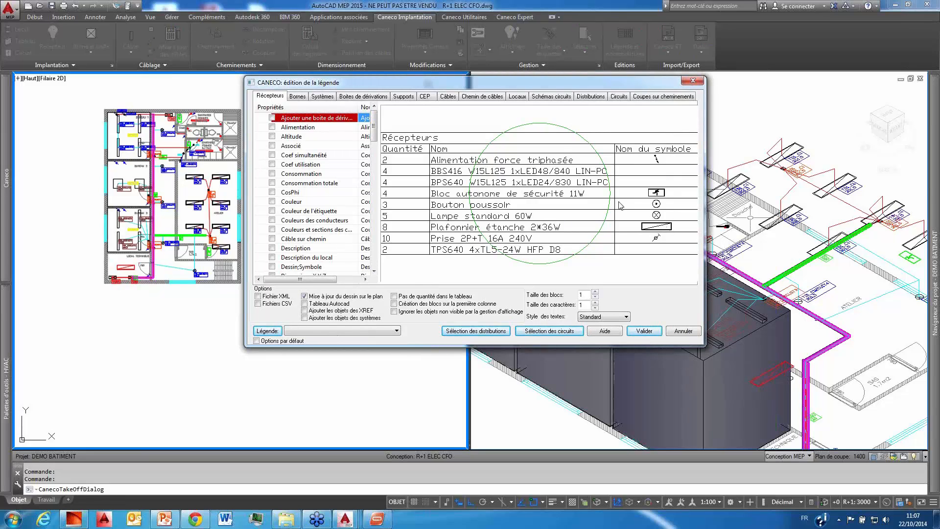
{"action": "left_click", "coordinate": [566, 97]}
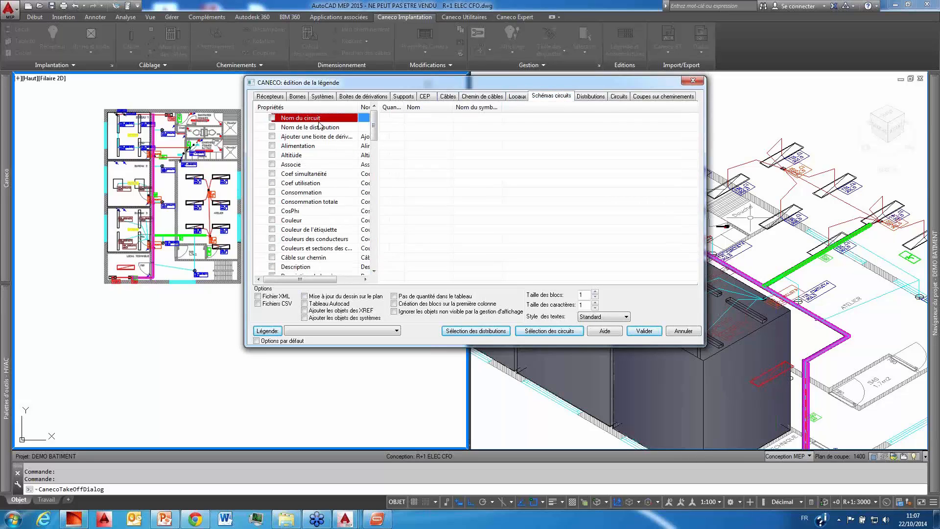
{"action": "left_click", "coordinate": [273, 129]}
{"action": "left_click", "coordinate": [359, 128]}
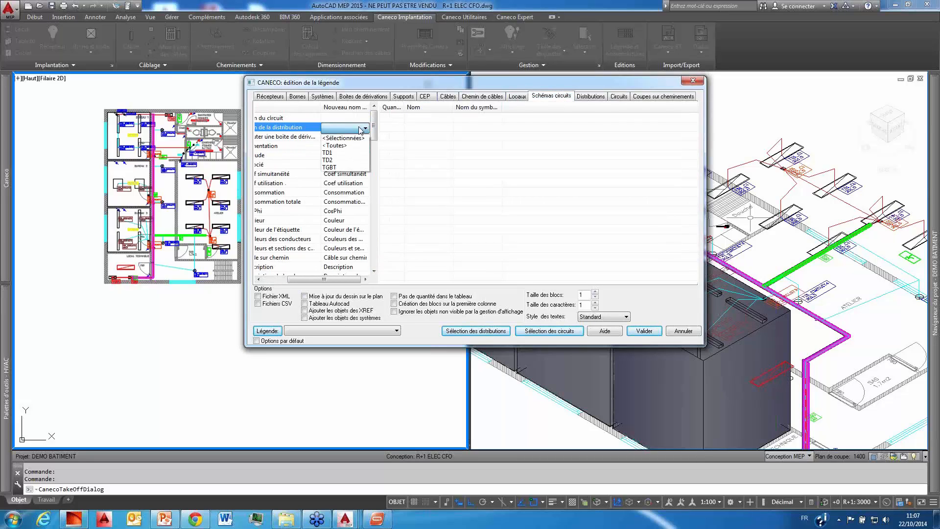
{"action": "left_click", "coordinate": [348, 153]}
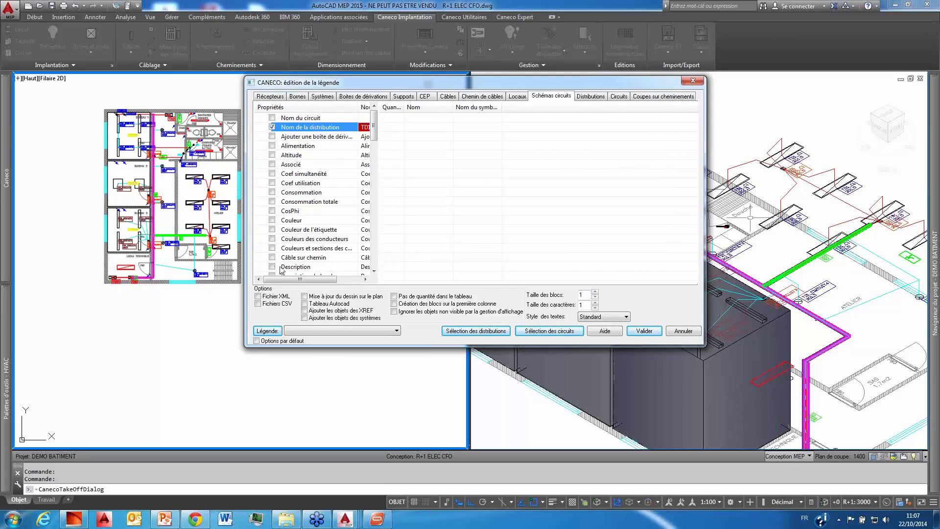
{"action": "left_click", "coordinate": [304, 297]}
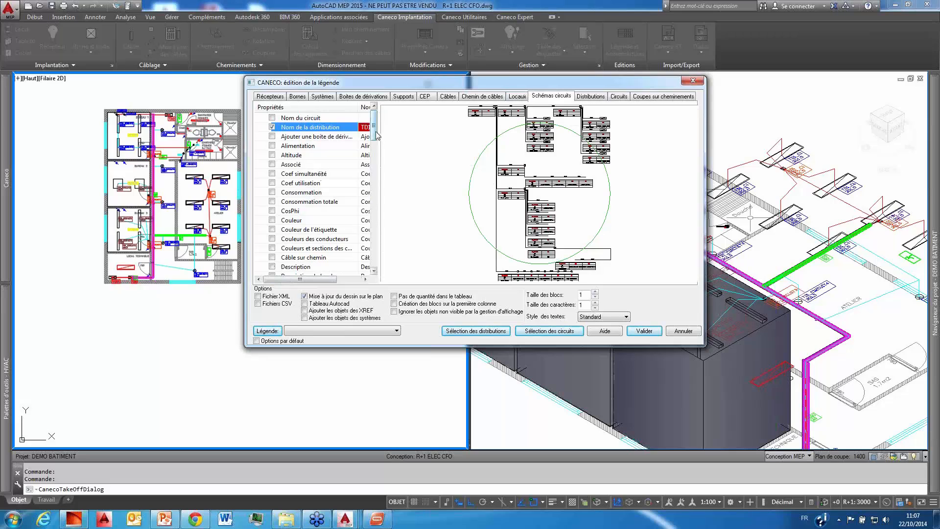
Step: Include the Nom du Circuit, Nom de la distribution and Nom du local properties in the circuit diagram legend
{"action": "left_click_drag", "start_coordinate": [376, 132], "coordinate": [380, 200]}
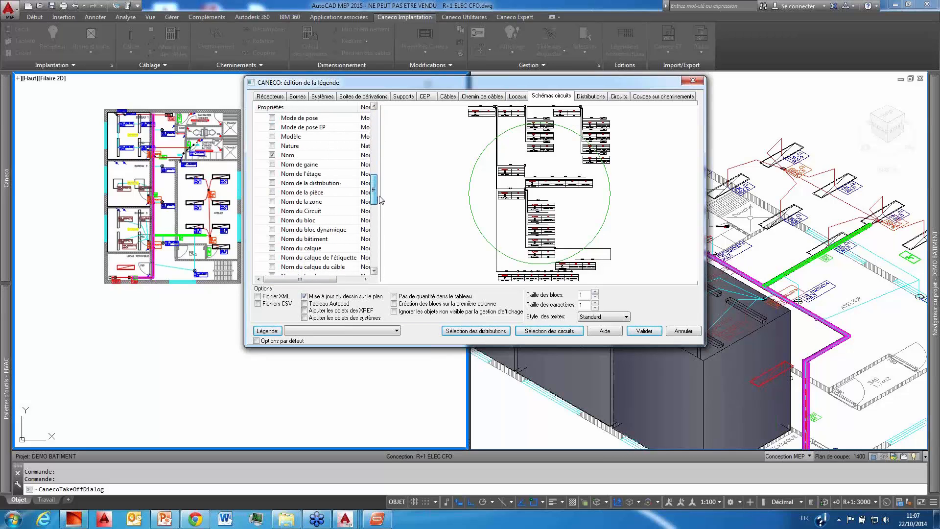
{"action": "left_click", "coordinate": [280, 213]}
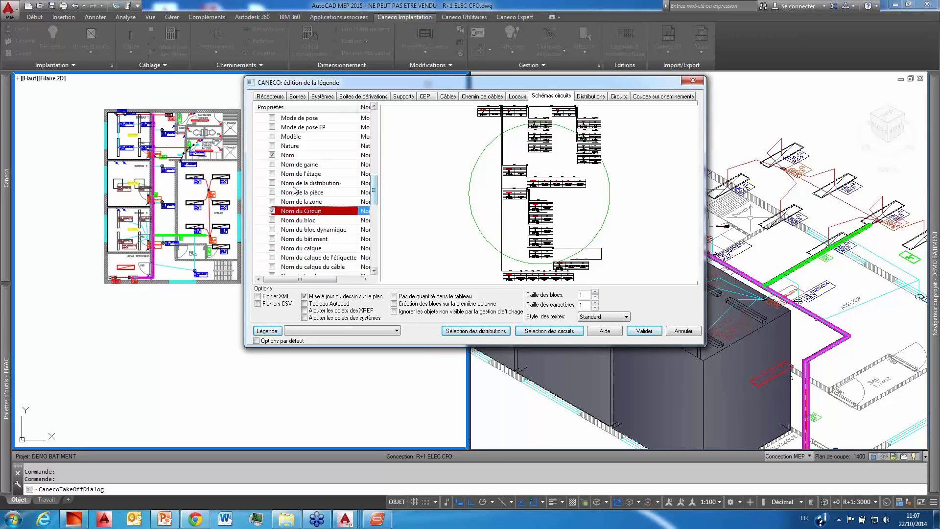
{"action": "left_click", "coordinate": [272, 183]}
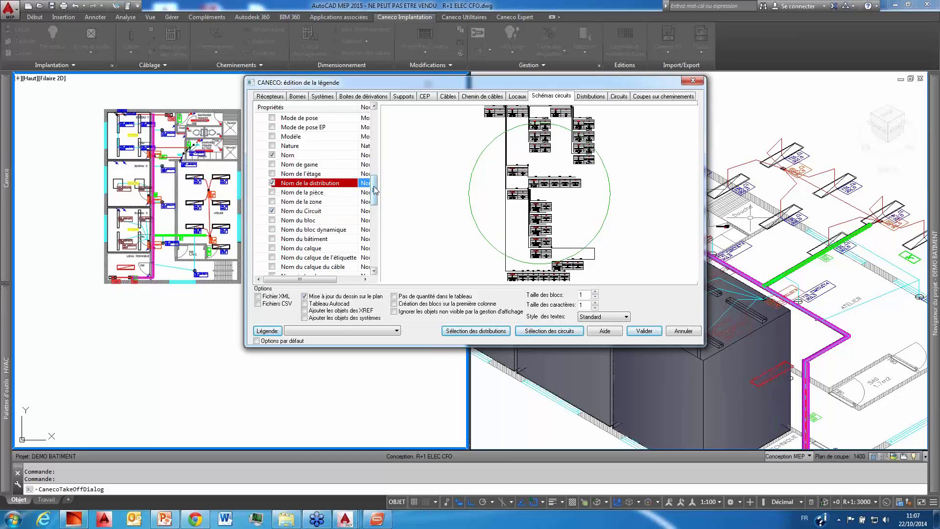
{"action": "left_click_drag", "start_coordinate": [375, 191], "coordinate": [370, 210]}
{"action": "left_click", "coordinate": [280, 174]}
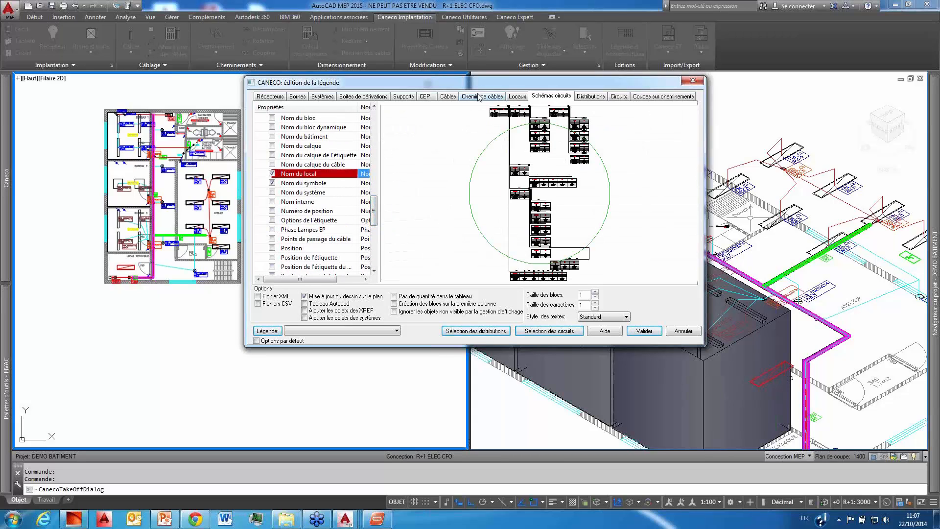
Step: Validate the legend and place the TD1 circuit diagram frame in the empty area below the floor plan
{"action": "left_click", "coordinate": [648, 332]}
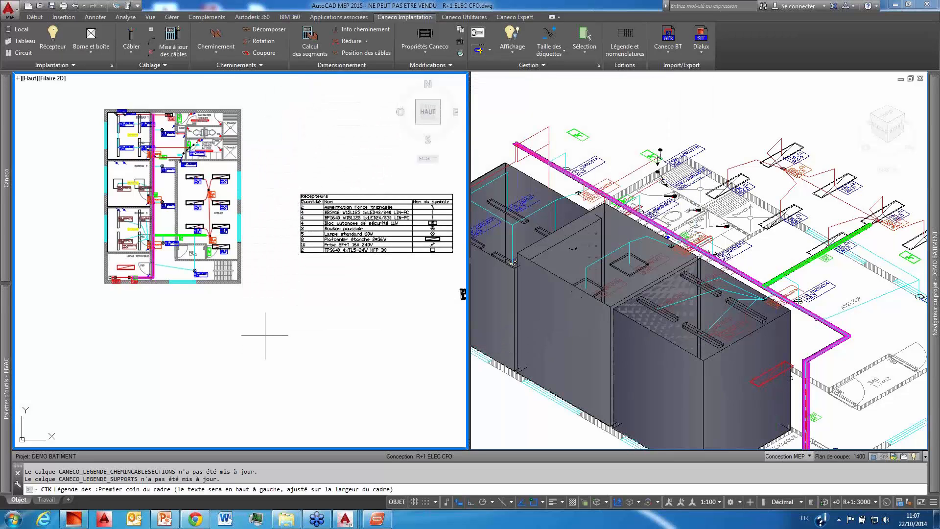
{"action": "middle_click_drag", "start_coordinate": [265, 336], "coordinate": [308, 269]}
{"action": "left_click", "coordinate": [172, 258]}
{"action": "middle_click_drag", "start_coordinate": [228, 382], "coordinate": [284, 323]}
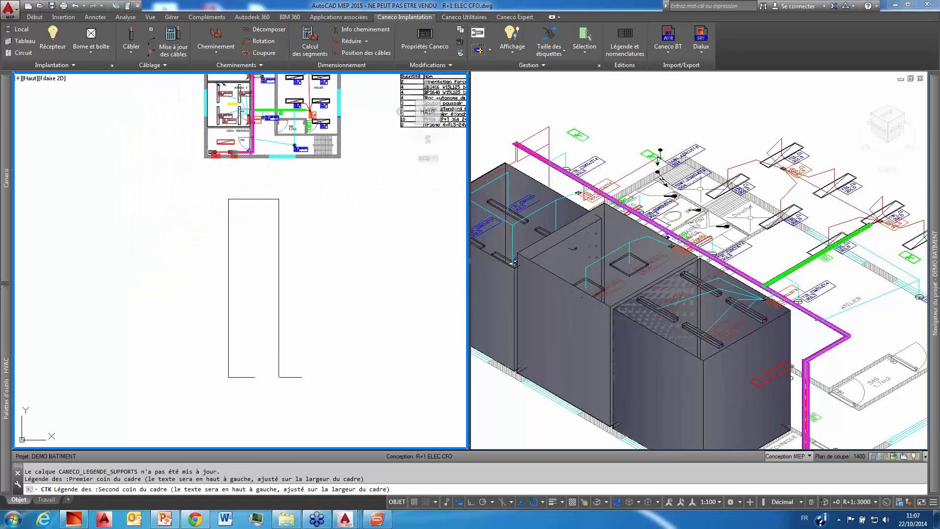
{"action": "left_click", "coordinate": [278, 370]}
{"action": "scroll", "coordinate": [269, 225], "scroll_direction": "up", "scroll_amount": 5}
{"action": "key", "text": "Escape"}
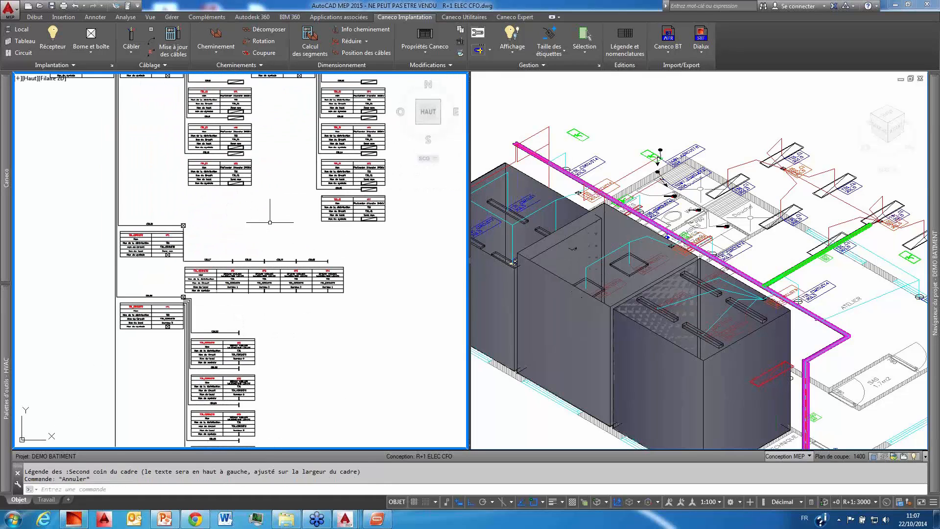
Step: Examine the receptor blocks, cable references and room names in the placed TD1 circuit diagram
{"action": "middle_click_drag", "start_coordinate": [268, 221], "coordinate": [266, 260]}
{"action": "scroll", "coordinate": [212, 219], "scroll_direction": "up", "scroll_amount": 2}
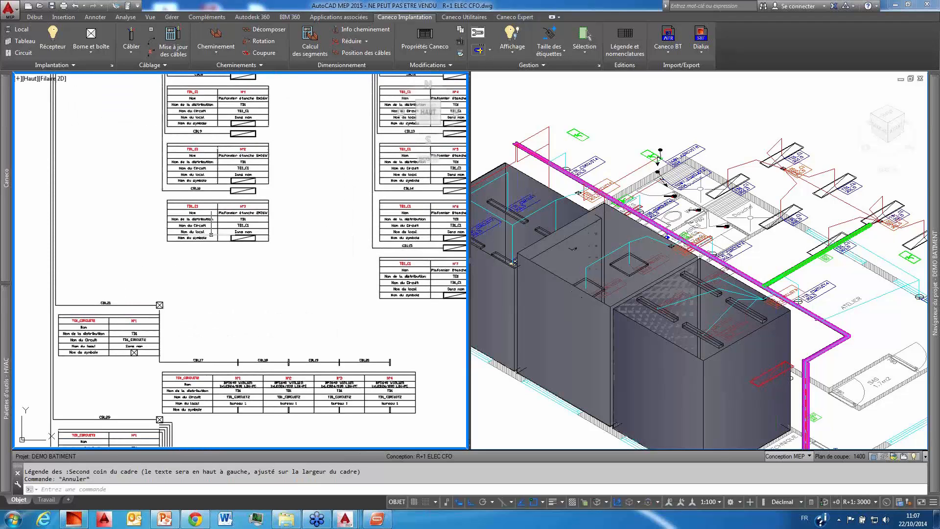
{"action": "scroll", "coordinate": [214, 251], "scroll_direction": "down", "scroll_amount": 4}
{"action": "scroll", "coordinate": [217, 284], "scroll_direction": "up", "scroll_amount": 4}
{"action": "middle_click_drag", "start_coordinate": [228, 307], "coordinate": [240, 339]}
{"action": "scroll", "coordinate": [236, 335], "scroll_direction": "down", "scroll_amount": 2}
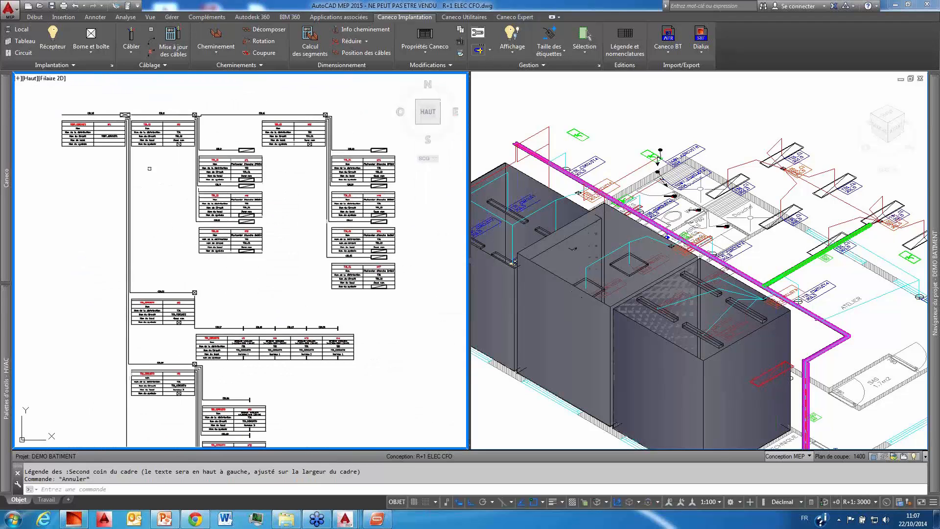
Step: Examine the TGBT_CIRCUIT1 and TD1_C1 blocks in the TD1 circuit diagram, including their cable references, distribution, room names and symbols
{"action": "scroll", "coordinate": [149, 167], "scroll_direction": "down", "scroll_amount": 2}
{"action": "scroll", "coordinate": [122, 142], "scroll_direction": "up", "scroll_amount": 6}
{"action": "middle_click_drag", "start_coordinate": [142, 179], "coordinate": [148, 178]}
{"action": "middle_click_drag", "start_coordinate": [204, 205], "coordinate": [161, 207]}
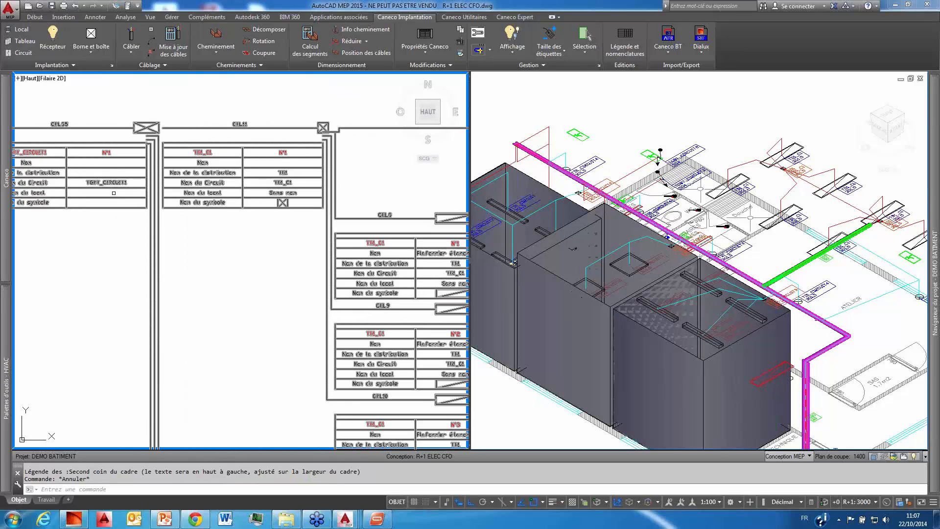
{"action": "middle_click_drag", "start_coordinate": [102, 243], "coordinate": [184, 252]}
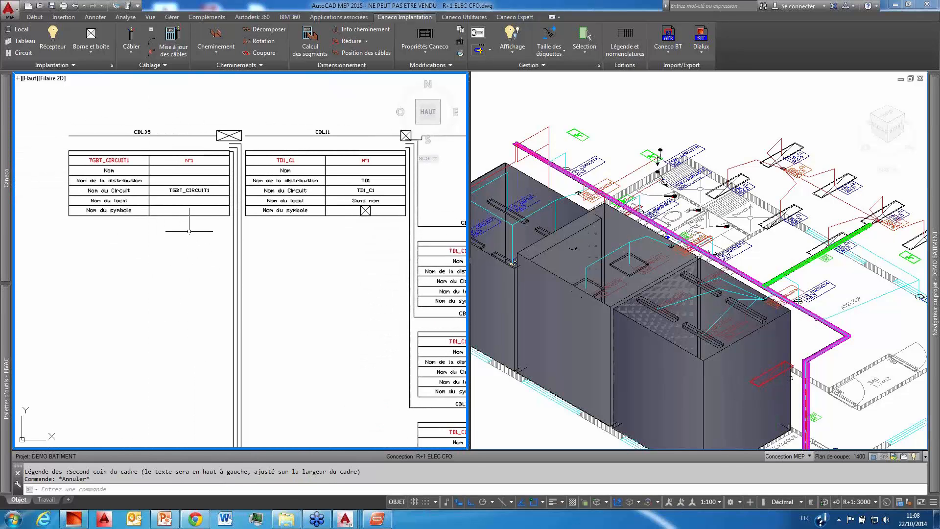
{"action": "middle_click_drag", "start_coordinate": [307, 276], "coordinate": [190, 266]}
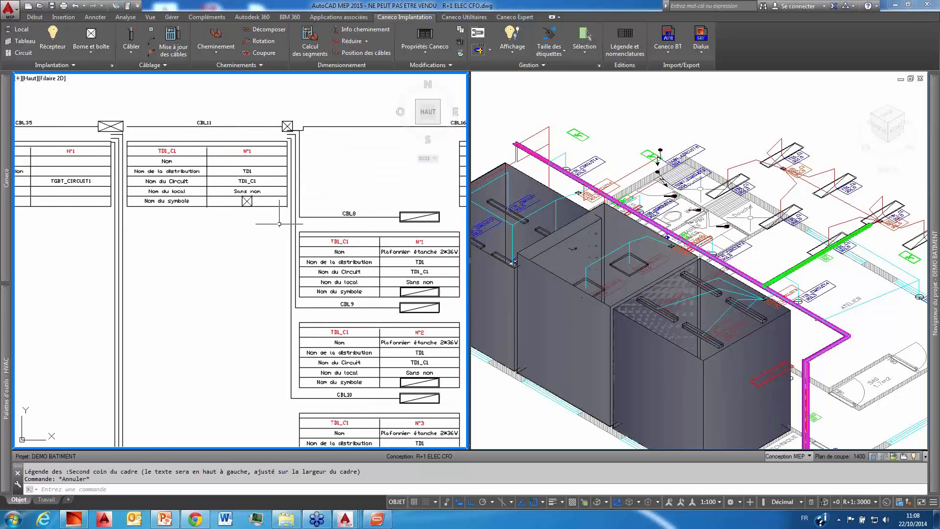
{"action": "middle_click_drag", "start_coordinate": [254, 253], "coordinate": [181, 222]}
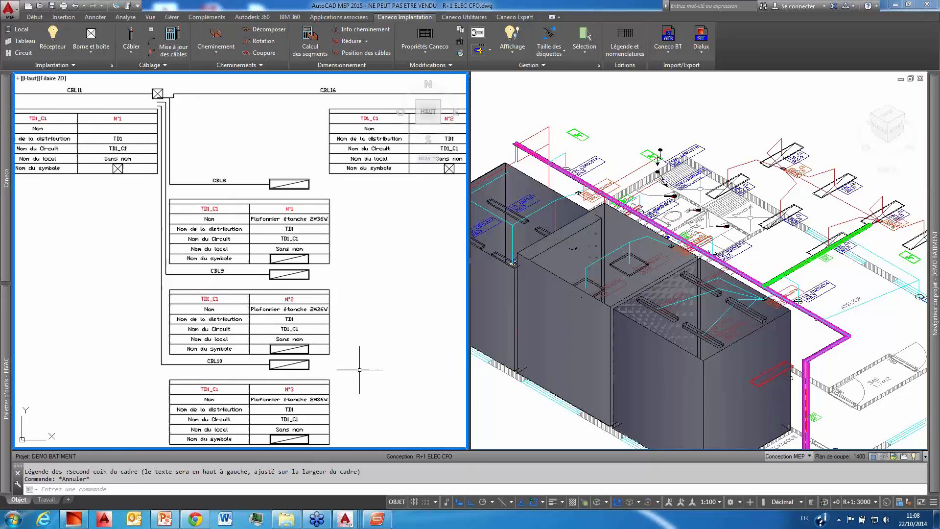
{"action": "scroll", "coordinate": [351, 317], "scroll_direction": "down", "scroll_amount": 2}
{"action": "scroll", "coordinate": [351, 317], "scroll_direction": "down", "scroll_amount": 8}
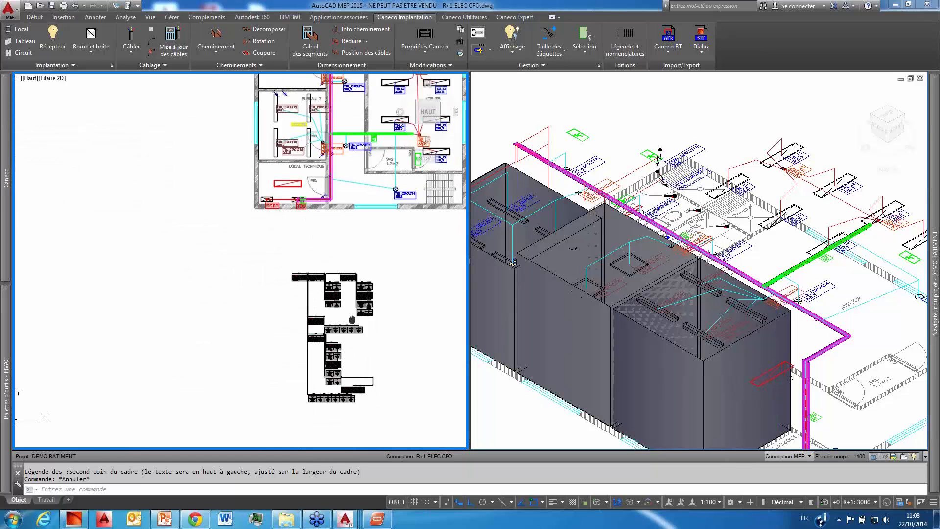
Step: Examine the TD1_CIRCUIT3 and TD1_CIRCUIT4 blocks in the lower part of the circuit diagram, including receptor names and cable links
{"action": "middle_click_drag", "start_coordinate": [351, 316], "coordinate": [281, 175]}
{"action": "scroll", "coordinate": [281, 175], "scroll_direction": "up", "scroll_amount": 2}
{"action": "scroll", "coordinate": [273, 282], "scroll_direction": "up", "scroll_amount": 6}
{"action": "scroll", "coordinate": [269, 265], "scroll_direction": "up", "scroll_amount": 2}
{"action": "scroll", "coordinate": [269, 265], "scroll_direction": "up", "scroll_amount": 2}
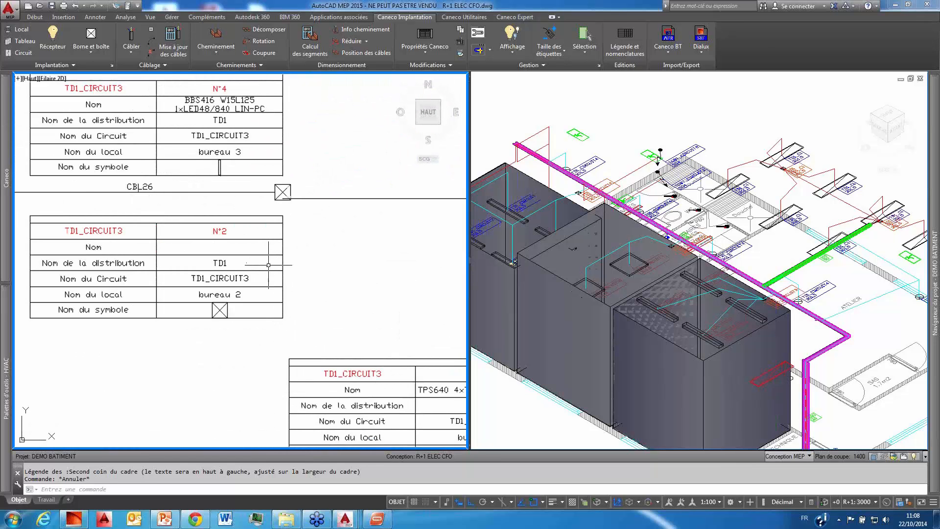
{"action": "scroll", "coordinate": [269, 265], "scroll_direction": "down", "scroll_amount": 2}
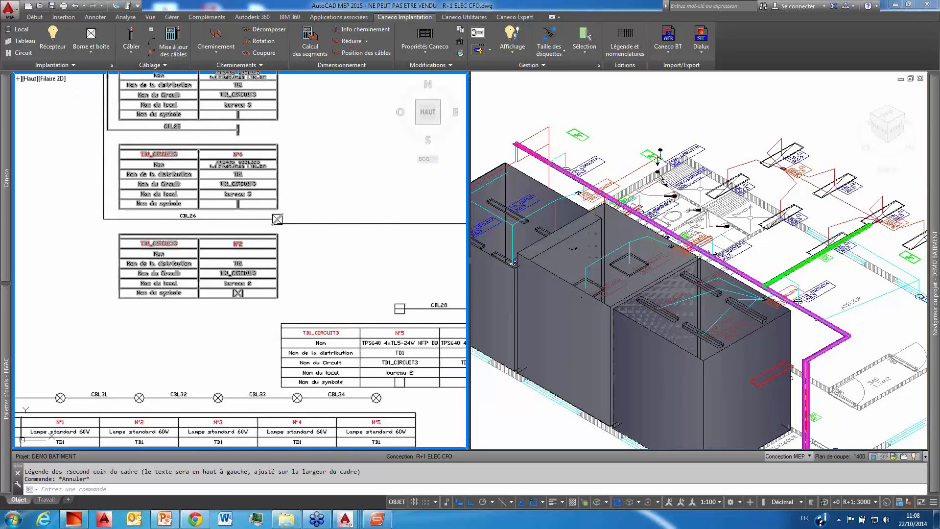
{"action": "scroll", "coordinate": [377, 350], "scroll_direction": "down", "scroll_amount": 5}
{"action": "scroll", "coordinate": [377, 350], "scroll_direction": "up", "scroll_amount": 3}
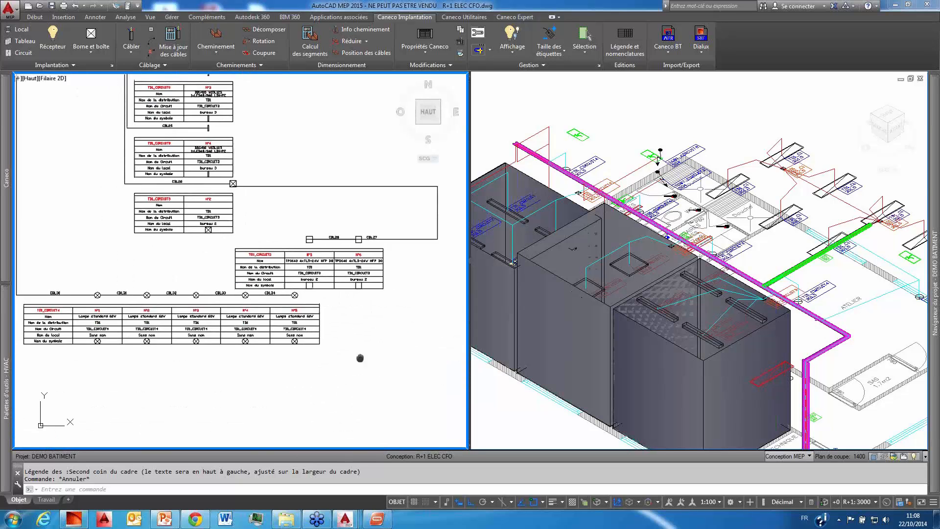
{"action": "scroll", "coordinate": [199, 325], "scroll_direction": "up", "scroll_amount": 4}
{"action": "scroll", "coordinate": [198, 328], "scroll_direction": "down", "scroll_amount": 4}
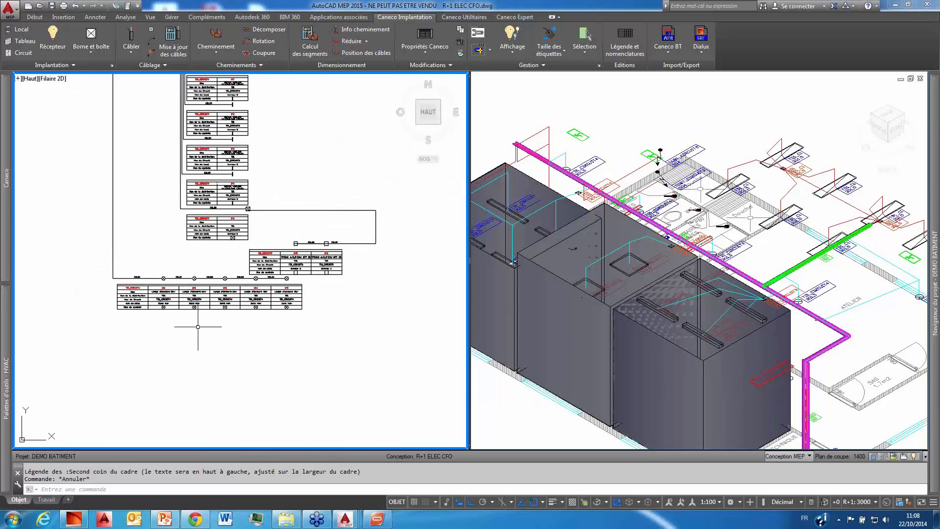
{"action": "scroll", "coordinate": [206, 309], "scroll_direction": "down", "scroll_amount": 2}
{"action": "middle_click_drag", "start_coordinate": [276, 204], "coordinate": [262, 266]}
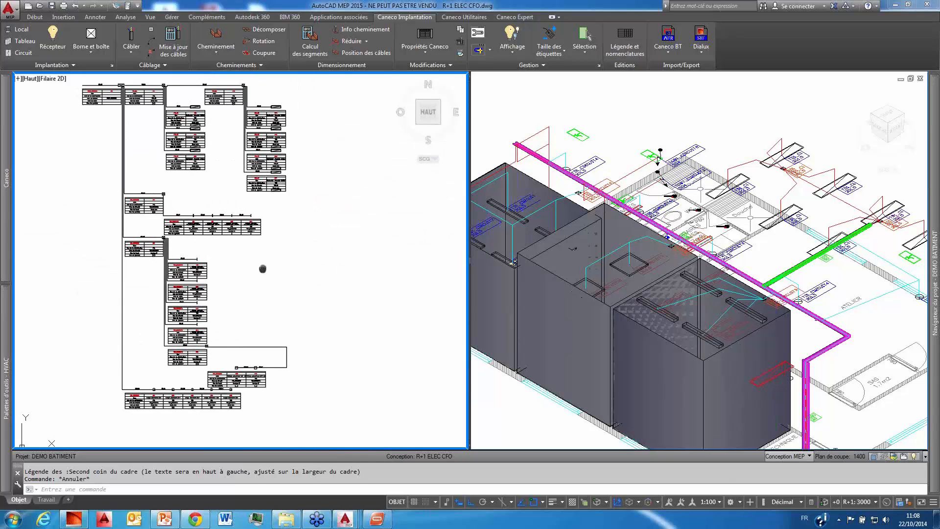
{"action": "scroll", "coordinate": [264, 313], "scroll_direction": "down", "scroll_amount": 2}
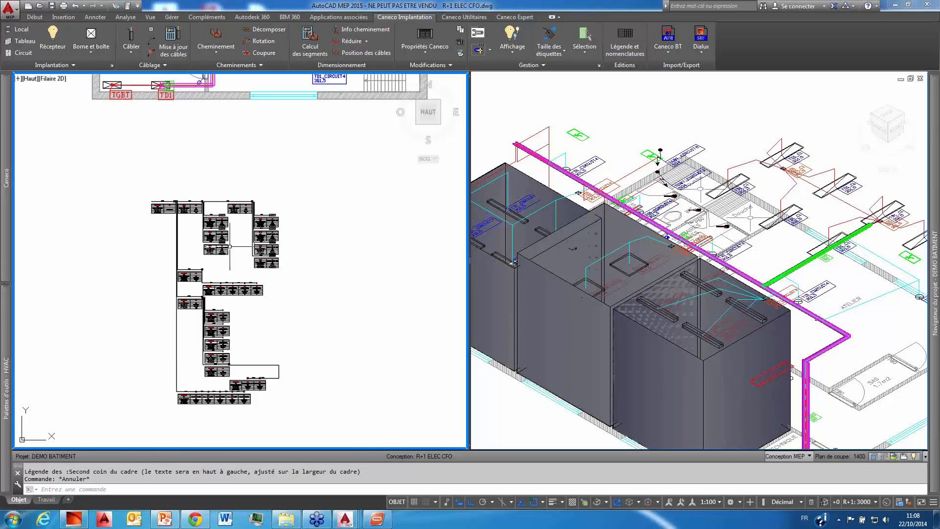
{"action": "scroll", "coordinate": [231, 247], "scroll_direction": "up", "scroll_amount": 2}
{"action": "scroll", "coordinate": [255, 259], "scroll_direction": "down", "scroll_amount": 3}
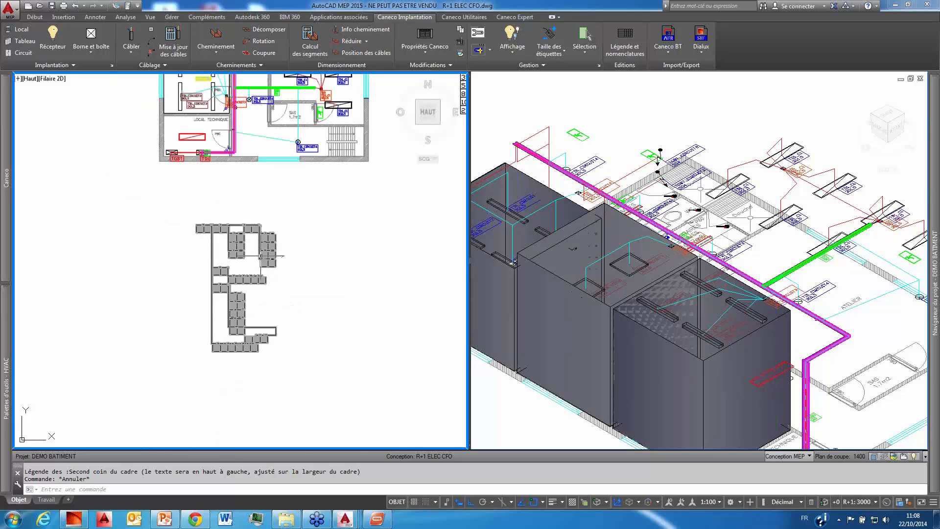
{"action": "middle_click_drag", "start_coordinate": [261, 256], "coordinate": [227, 362]}
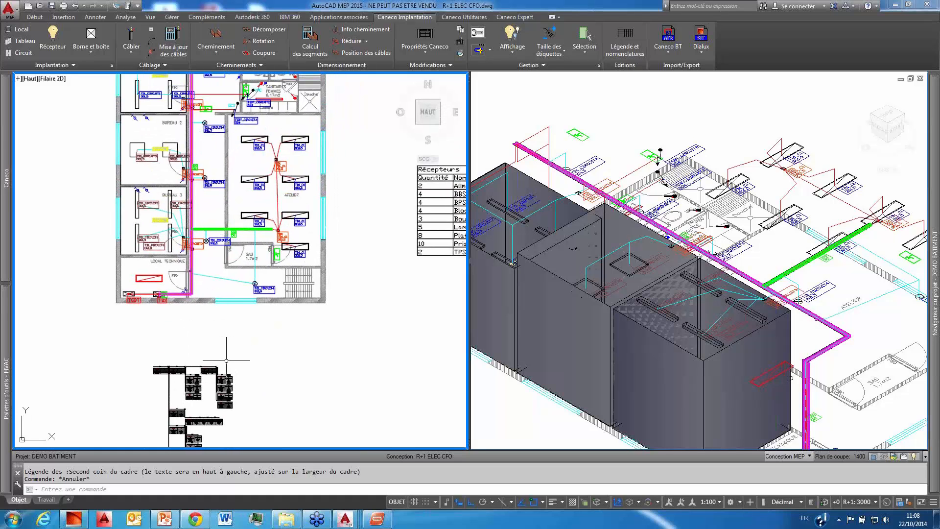
{"action": "scroll", "coordinate": [211, 304], "scroll_direction": "up", "scroll_amount": 2}
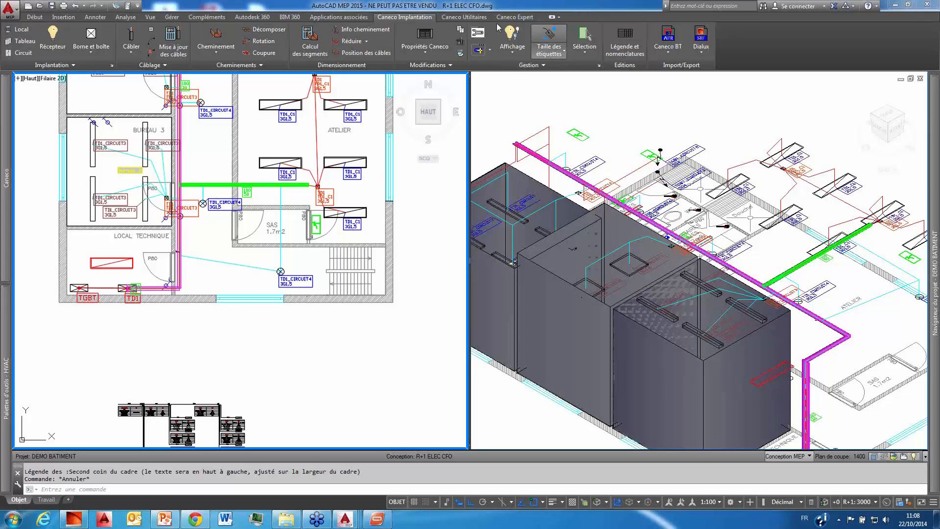
Step: Start creating the cable notebook database from Caneco Expert and name its MDB file BASE in the DEMO BATIMENT folder
{"action": "left_click", "coordinate": [476, 18]}
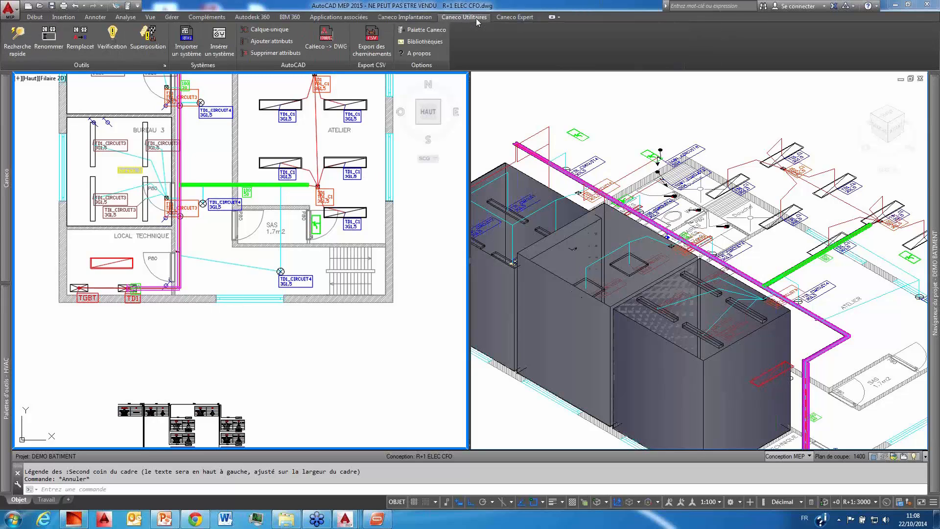
{"action": "left_click", "coordinate": [513, 18]}
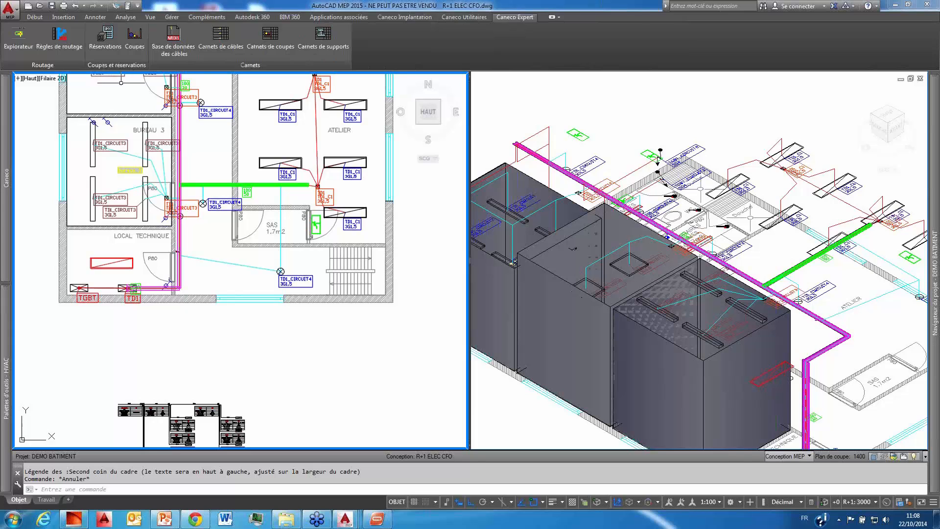
{"action": "left_click", "coordinate": [173, 39]}
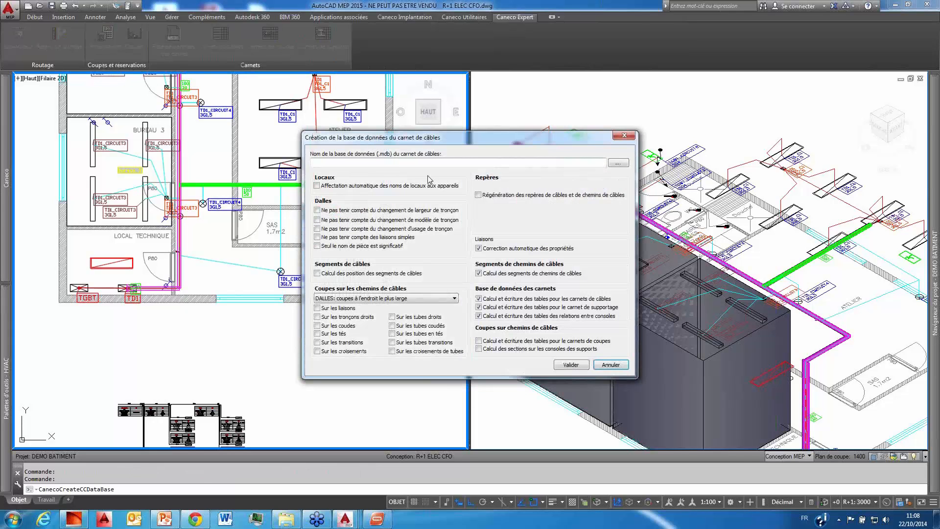
{"action": "left_click", "coordinate": [617, 165]}
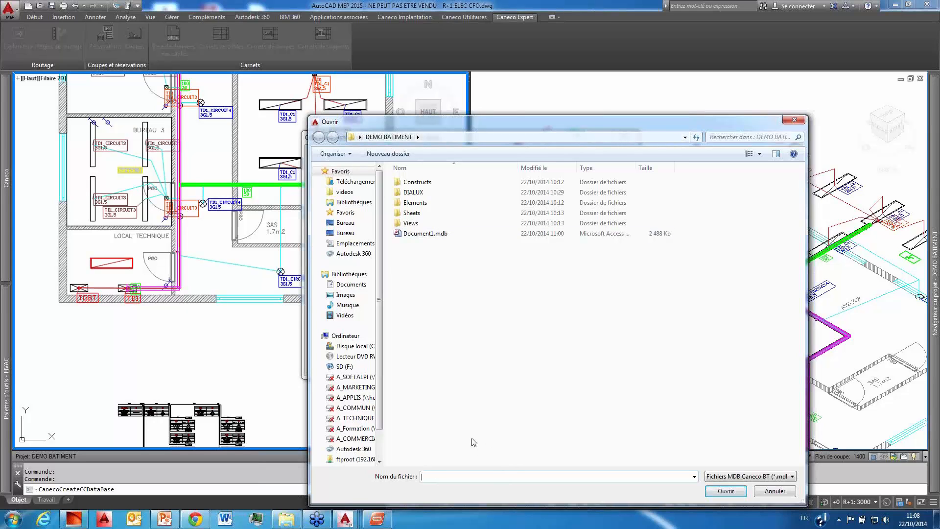
{"action": "left_click", "coordinate": [726, 491]}
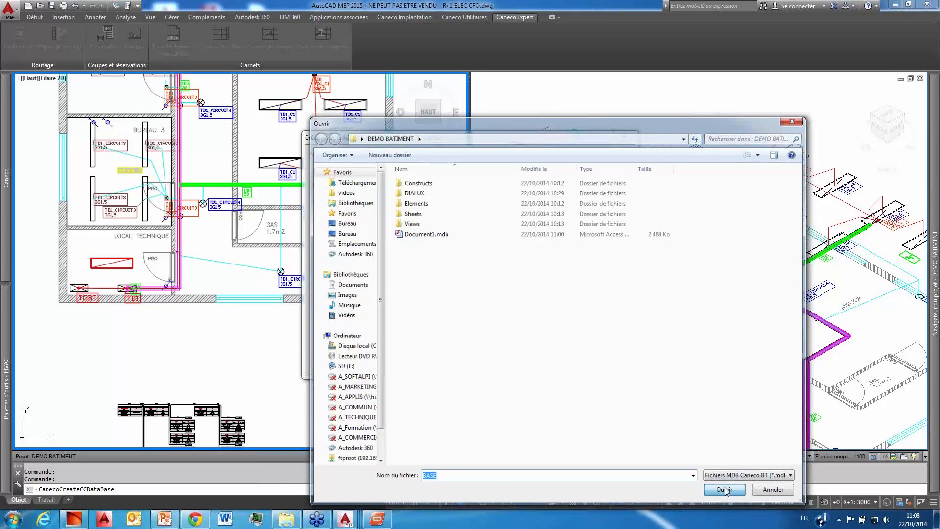
Step: Validate the database creation with the current calculation options and agree to continue despite the cables with null thickness or height
{"action": "left_click", "coordinate": [569, 365]}
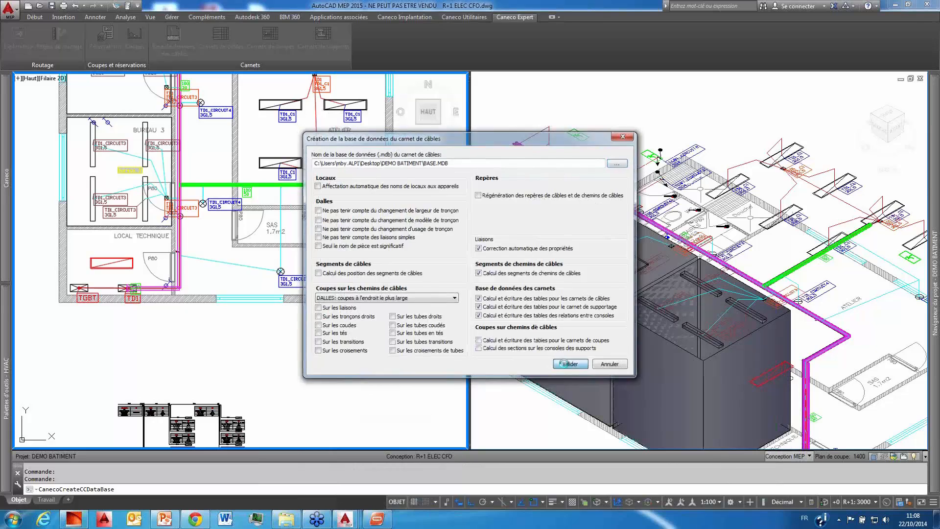
{"action": "left_click", "coordinate": [473, 302]}
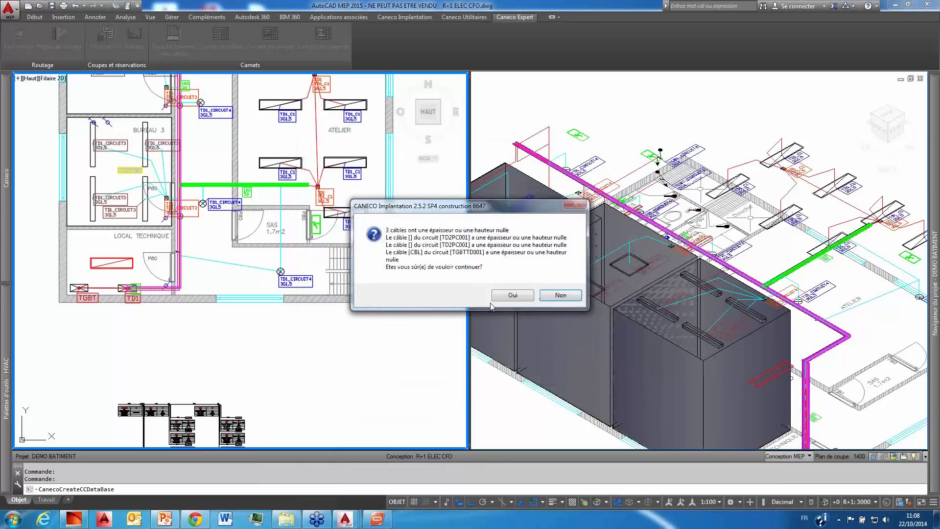
{"action": "left_click", "coordinate": [504, 297]}
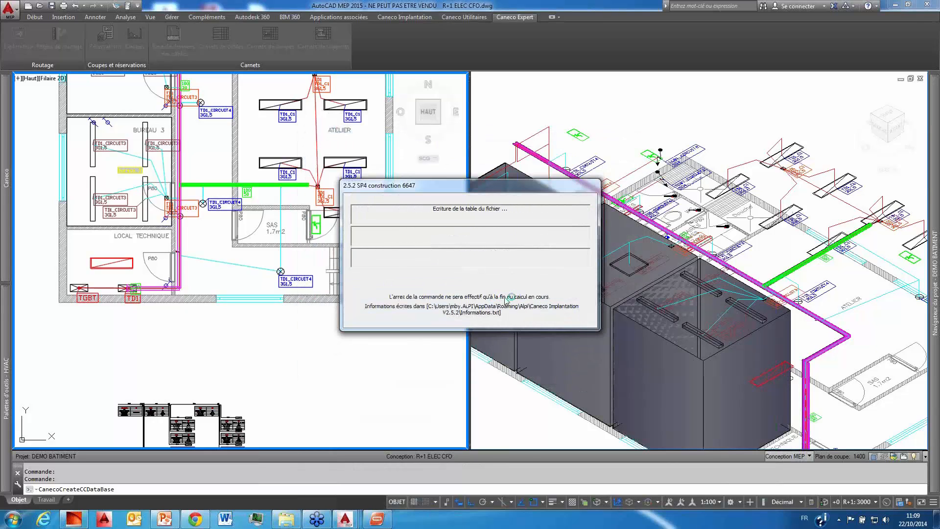
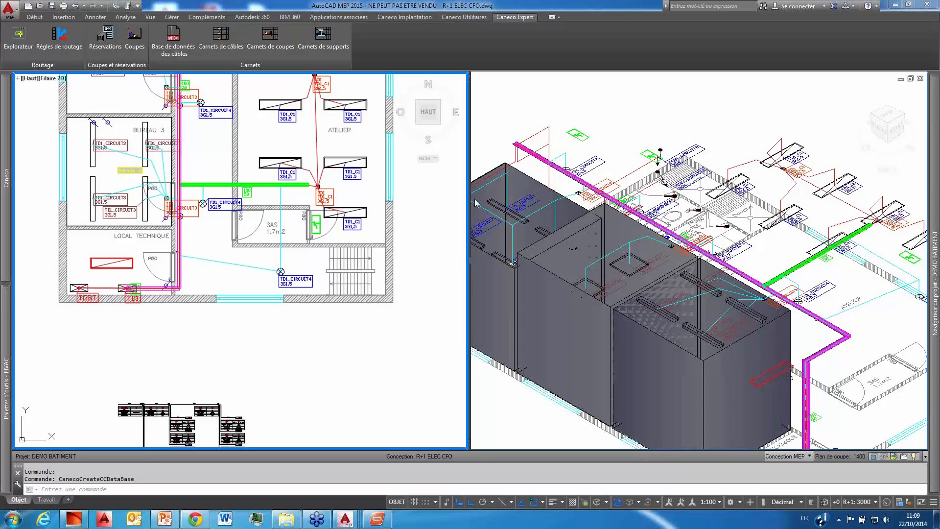
Step: Open the Excel cable notebook creation dialog for the BASE.MDB database and place it clear of the left drawing edge
{"action": "middle_click_drag", "start_coordinate": [395, 207], "coordinate": [395, 235]}
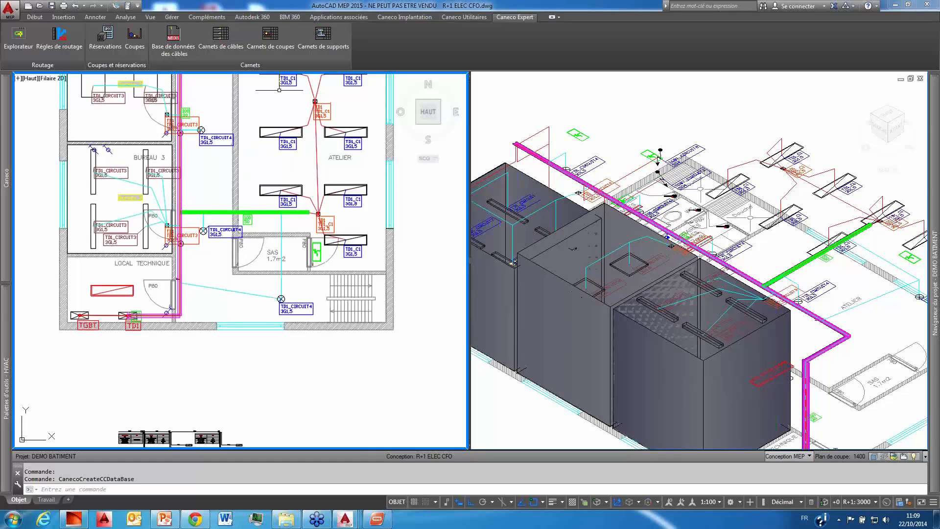
{"action": "left_click", "coordinate": [222, 44]}
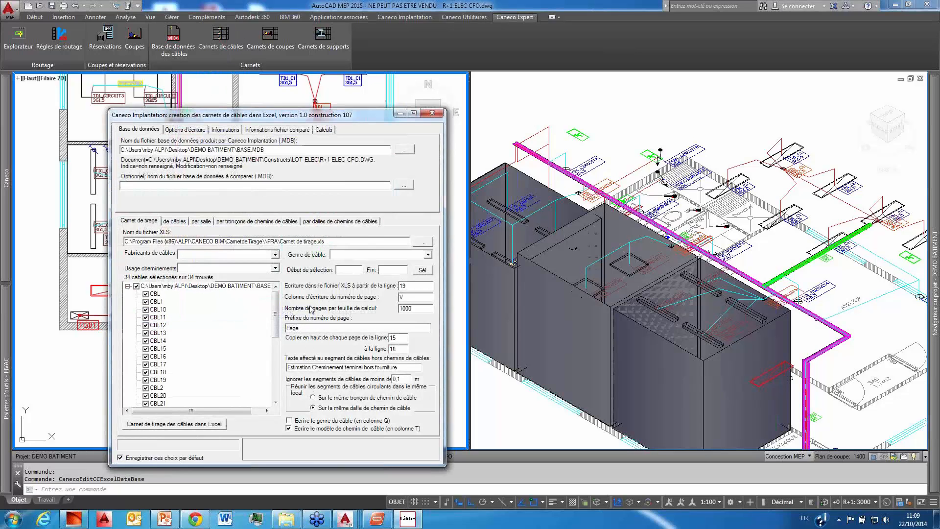
{"action": "left_click_drag", "start_coordinate": [377, 106], "coordinate": [425, 76]}
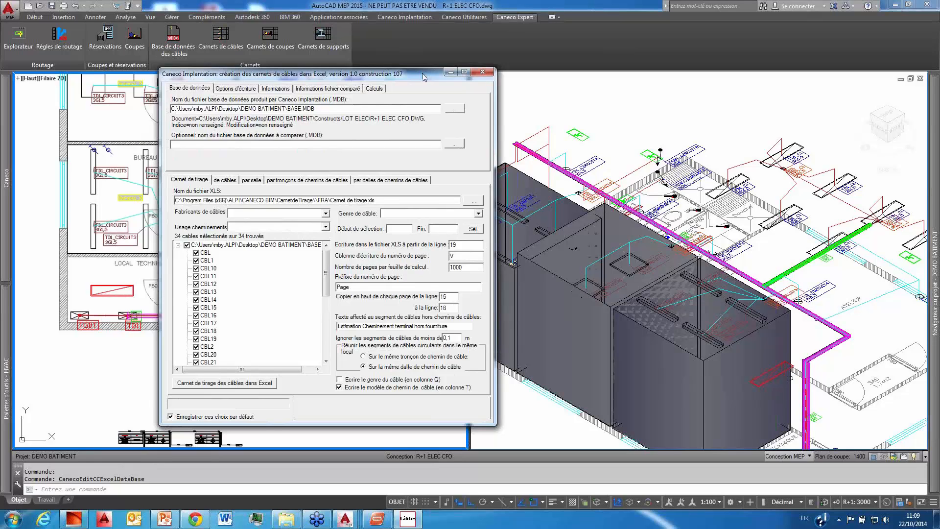
{"action": "left_click_drag", "start_coordinate": [423, 77], "coordinate": [426, 75]}
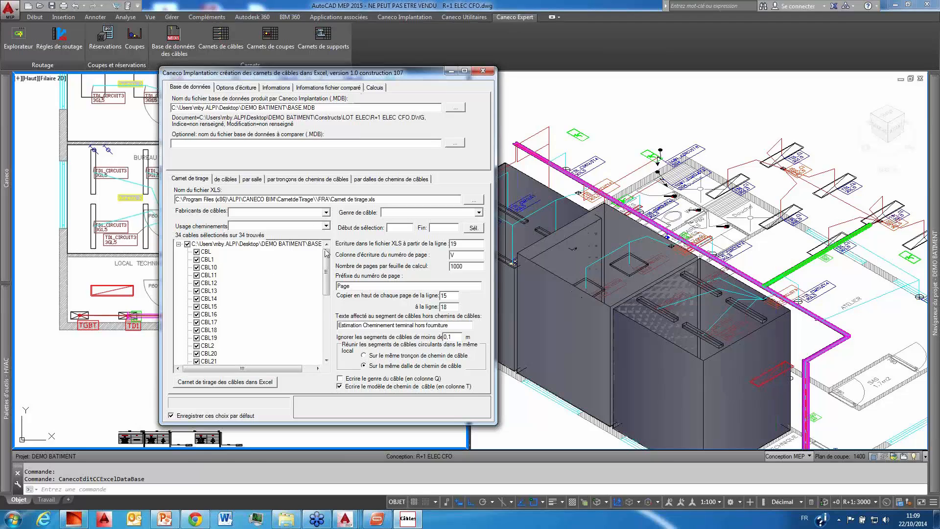
{"action": "mouse_move", "coordinate": [326, 267]}
{"action": "left_mouse_down"}
{"action": "mouse_move", "coordinate": [323, 343]}
{"action": "mouse_move", "coordinate": [325, 250]}
{"action": "left_mouse_up"}
Step: Review the settings for notebooks of cables, by room, by cable tray section and by tray slab, and return to the pulling notebook
{"action": "left_click", "coordinate": [232, 181]}
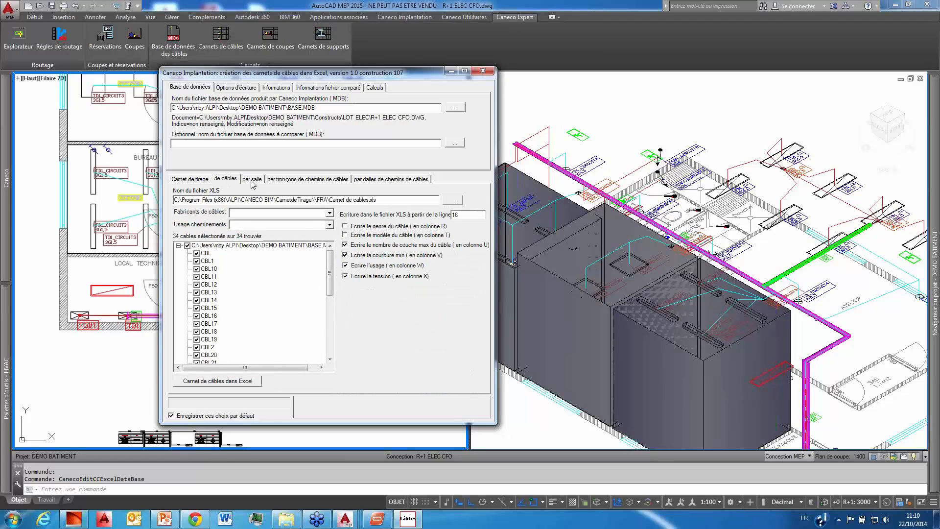
{"action": "left_click", "coordinate": [254, 180]}
{"action": "left_click", "coordinate": [295, 183]}
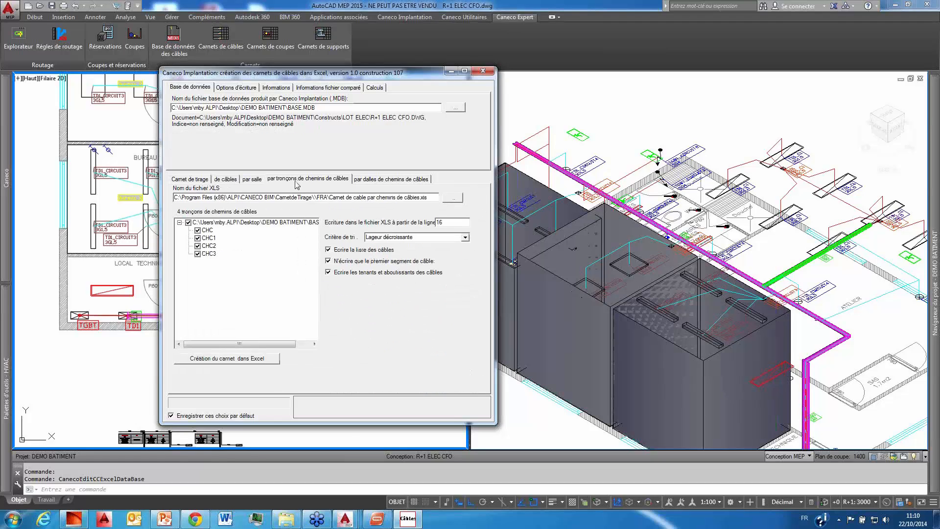
{"action": "left_click", "coordinate": [372, 183]}
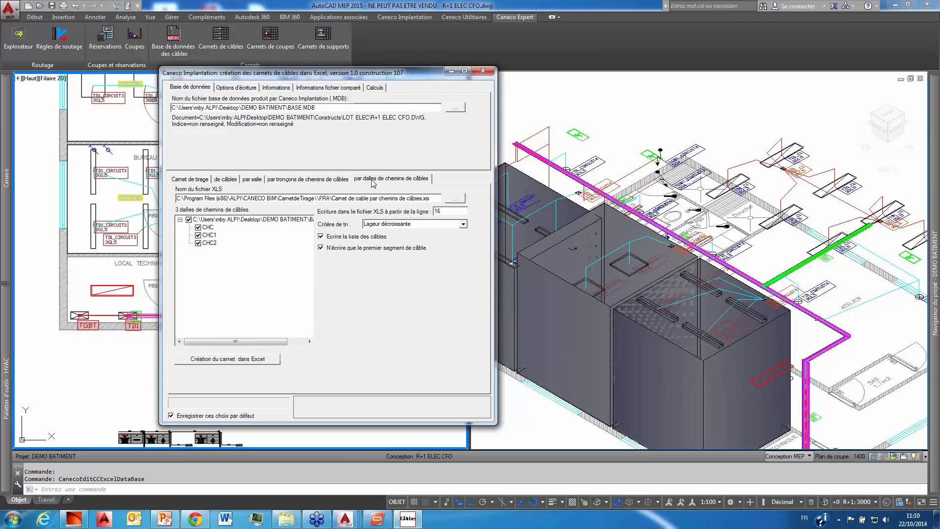
{"action": "left_click", "coordinate": [187, 179]}
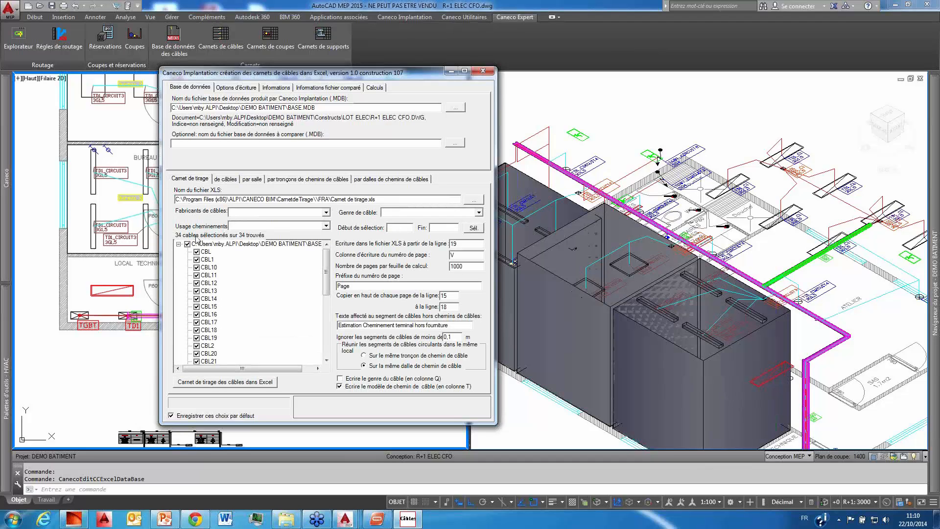
Step: Generate the cable pulling notebook in Excel for only the cables CBL, CBL1 and CBL10 to CBL16
{"action": "left_click", "coordinate": [187, 244]}
{"action": "left_click", "coordinate": [196, 251]}
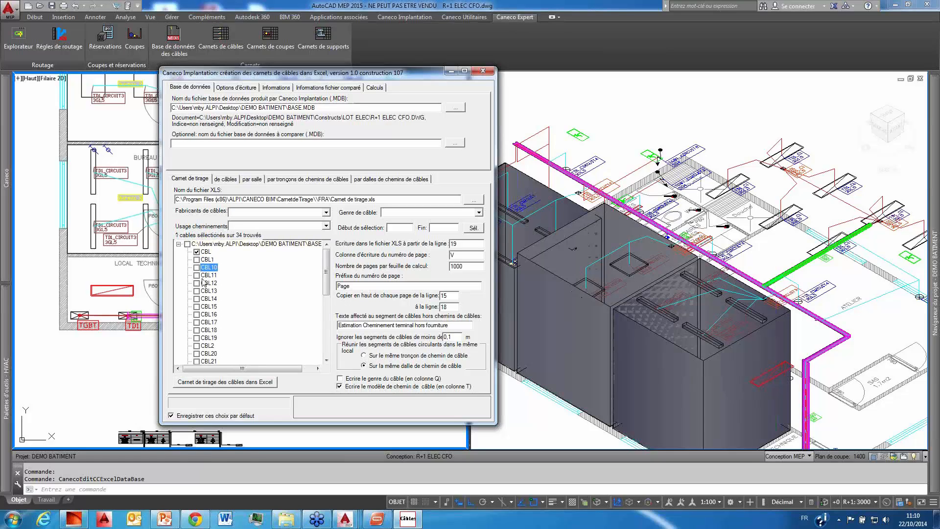
{"action": "left_click", "coordinate": [197, 260]}
{"action": "left_click", "coordinate": [196, 268]}
{"action": "left_click", "coordinate": [196, 276]}
{"action": "left_click", "coordinate": [196, 283]}
{"action": "left_click", "coordinate": [196, 291]}
{"action": "left_click", "coordinate": [196, 298]}
{"action": "left_click", "coordinate": [196, 306]}
{"action": "left_click", "coordinate": [197, 314]}
{"action": "left_click", "coordinate": [223, 382]}
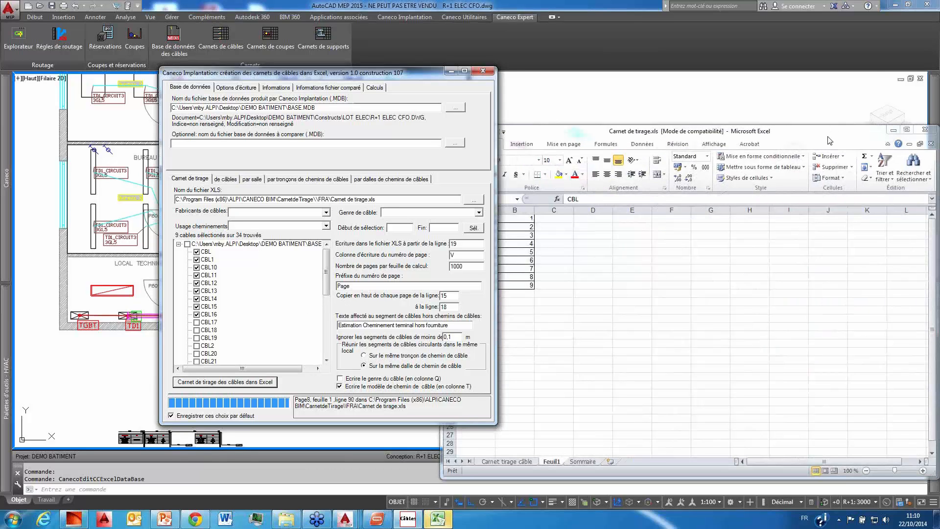
Step: Display the Carnet tirage câble sheet of the generated workbook and enlarge the Excel window to full screen
{"action": "left_click_drag", "start_coordinate": [759, 136], "coordinate": [739, 74]}
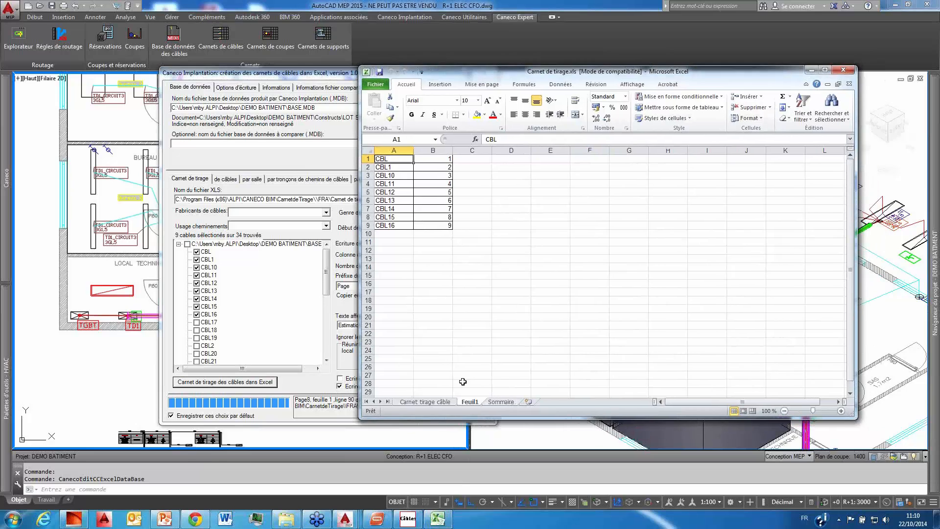
{"action": "left_click", "coordinate": [433, 402]}
{"action": "left_click_drag", "start_coordinate": [463, 419], "coordinate": [463, 492]}
{"action": "left_click_drag", "start_coordinate": [361, 317], "coordinate": [158, 317]}
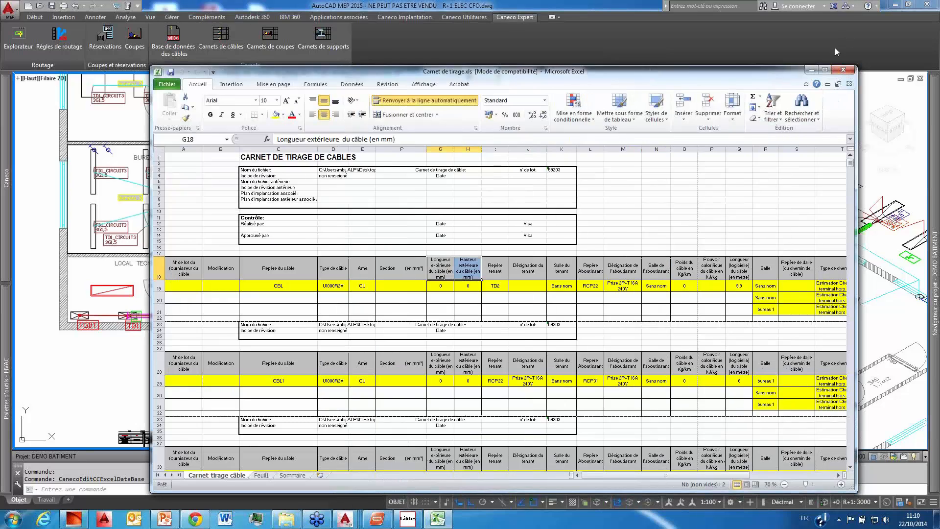
{"action": "double_click", "coordinate": [828, 69]}
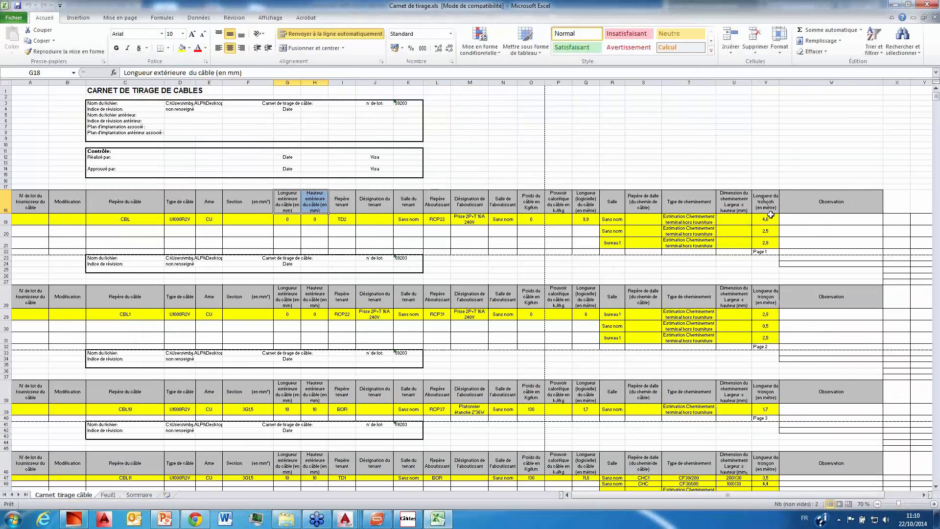
Step: Examine the pulling notebook's cable types, upstream and downstream references, designations, rooms and routing lengths, and close the workbook
{"action": "scroll", "coordinate": [376, 292], "scroll_direction": "down", "scroll_amount": 1}
{"action": "scroll", "coordinate": [376, 292], "scroll_direction": "up", "scroll_amount": 1}
{"action": "left_click", "coordinate": [132, 219]}
{"action": "left_click", "coordinate": [219, 222]}
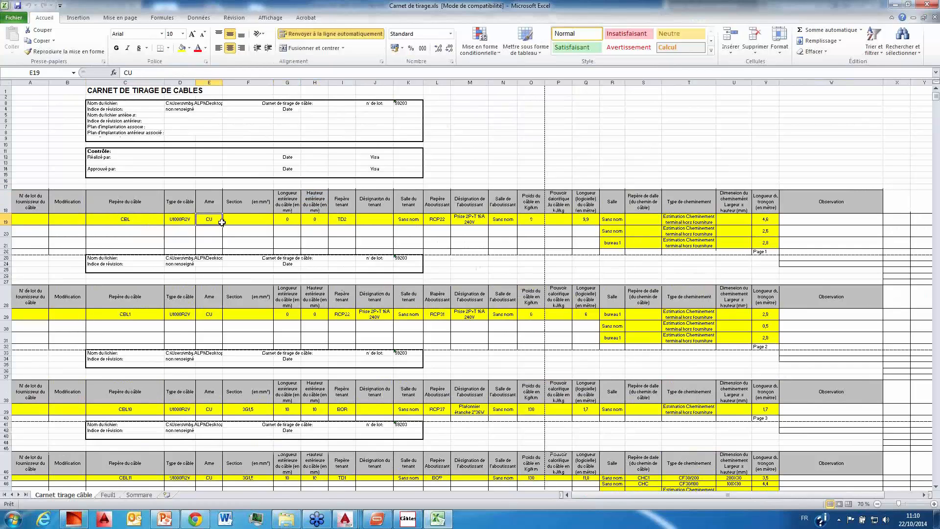
{"action": "left_click", "coordinate": [343, 219]}
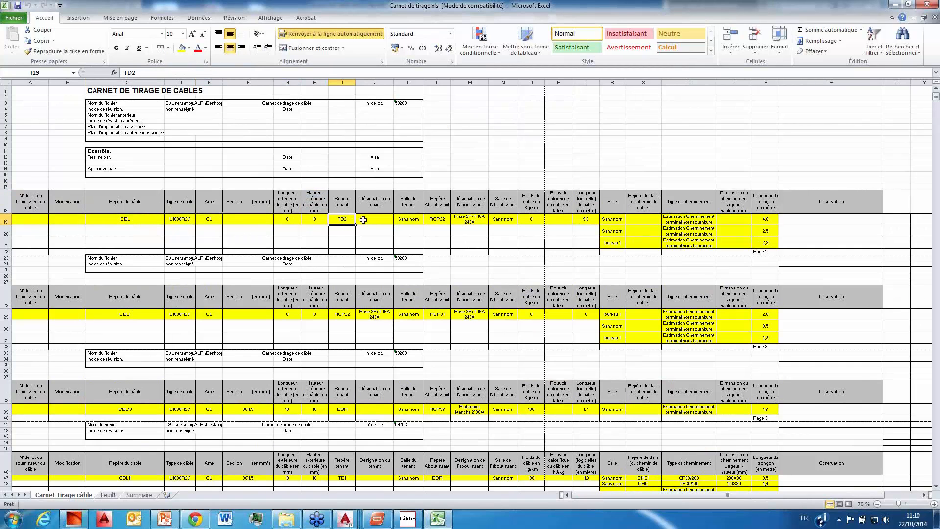
{"action": "left_click", "coordinate": [436, 220]}
{"action": "left_click", "coordinate": [475, 221]}
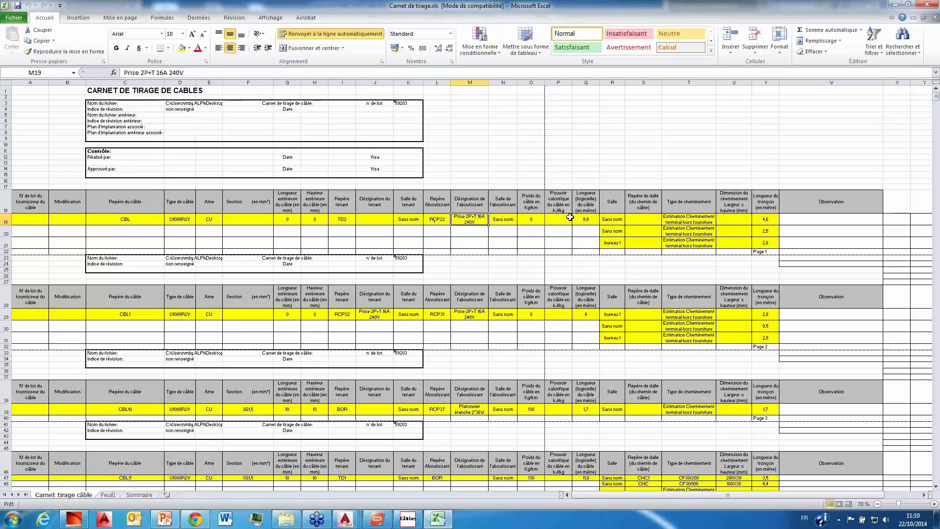
{"action": "left_click", "coordinate": [612, 243]}
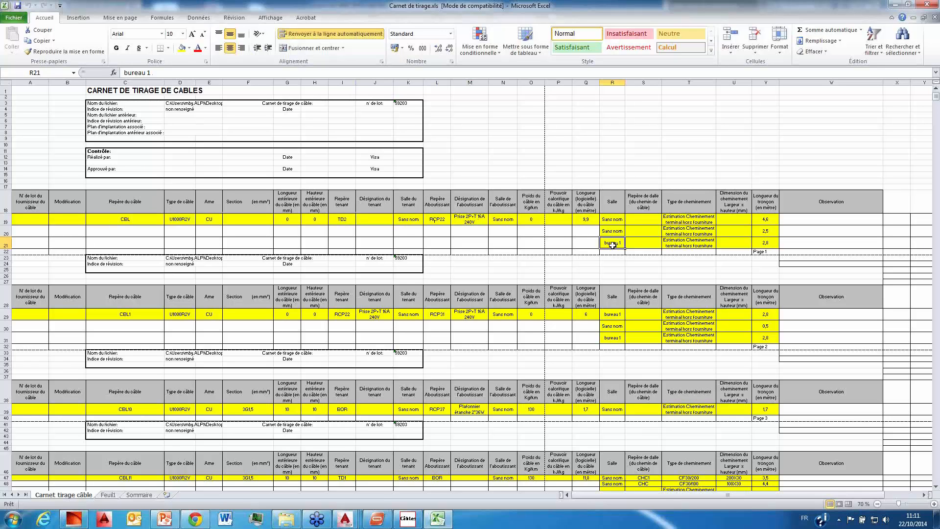
{"action": "scroll", "coordinate": [612, 245], "scroll_direction": "up", "scroll_amount": 1, "text": "ctrl"}
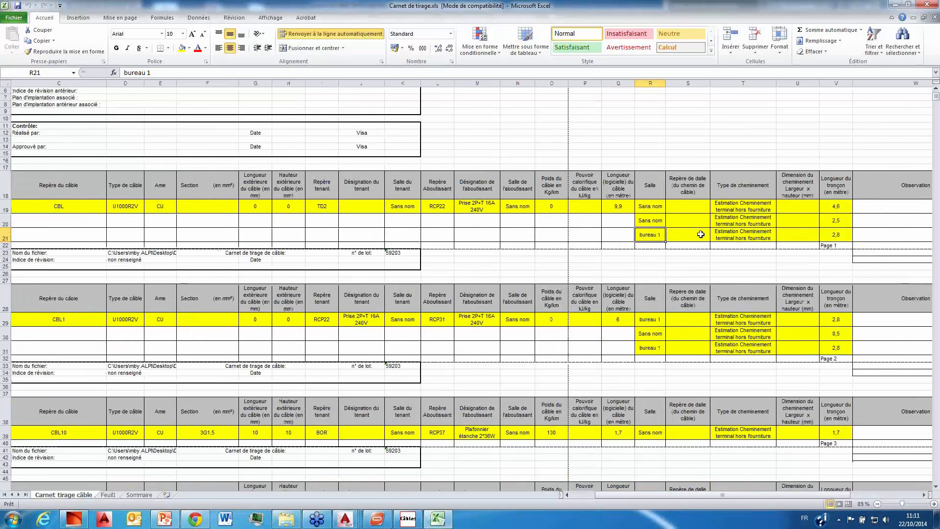
{"action": "scroll", "coordinate": [779, 259], "scroll_direction": "down", "scroll_amount": 4}
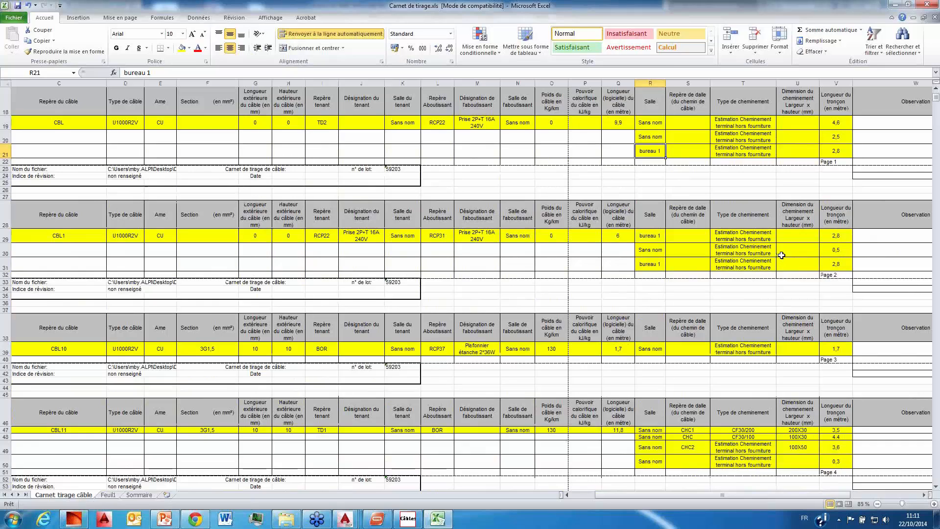
{"action": "scroll", "coordinate": [781, 255], "scroll_direction": "up", "scroll_amount": 2}
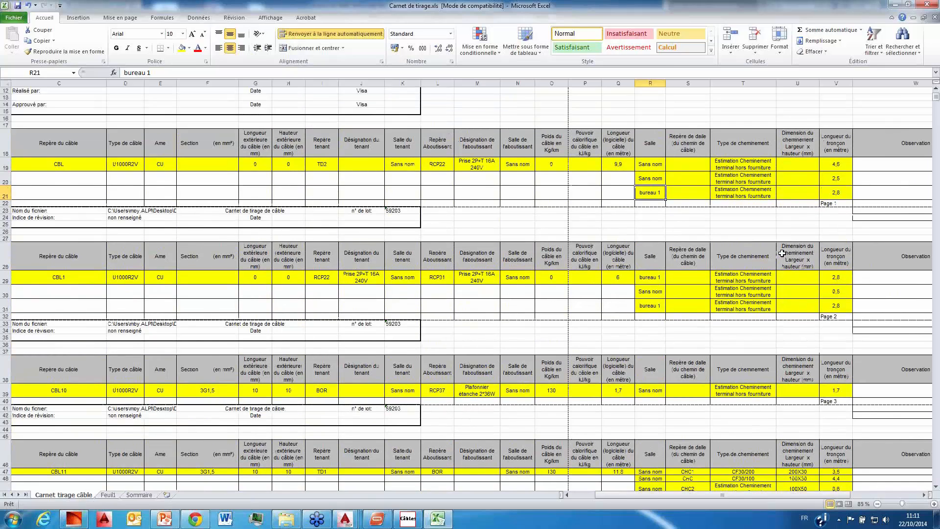
{"action": "left_click", "coordinate": [930, 5]}
{"action": "left_click", "coordinate": [466, 271]}
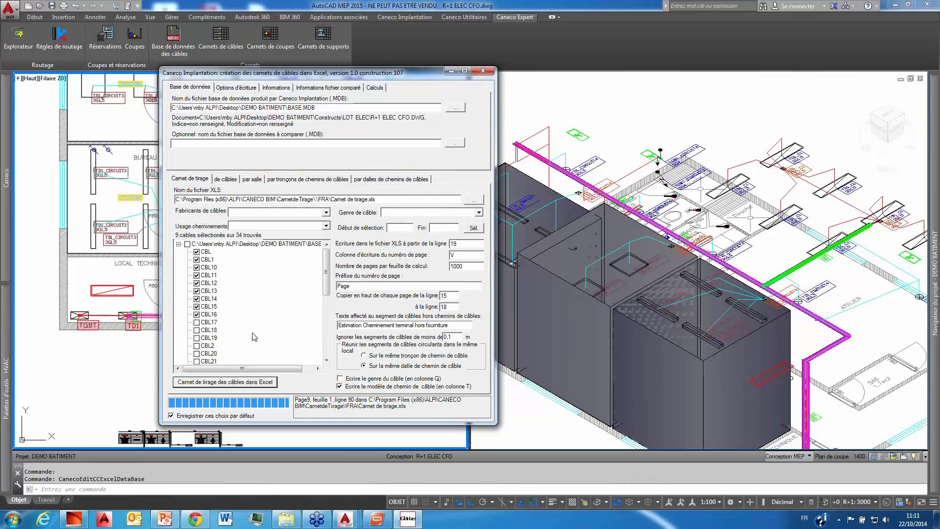
Step: Generate the cable notebook in Excel for all the listed cables and enlarge its workbook to full screen
{"action": "left_click", "coordinate": [226, 179]}
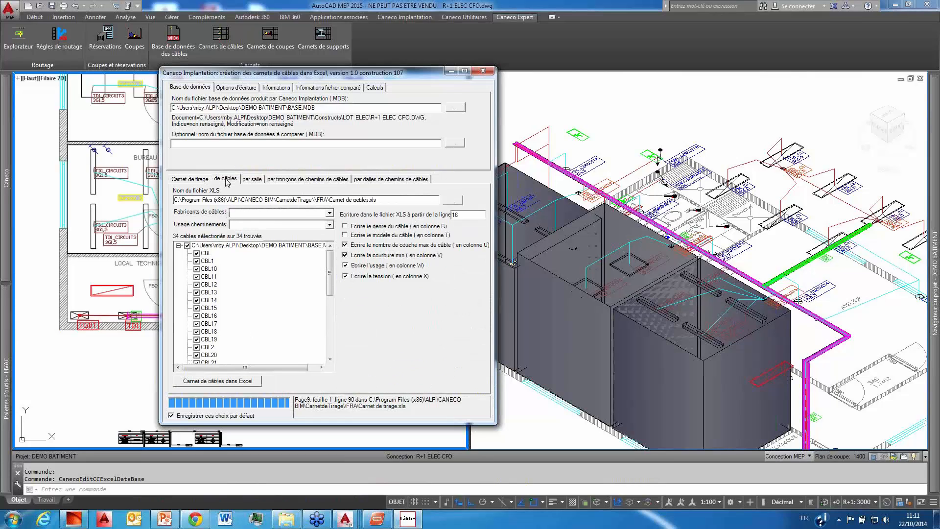
{"action": "left_click", "coordinate": [218, 380]}
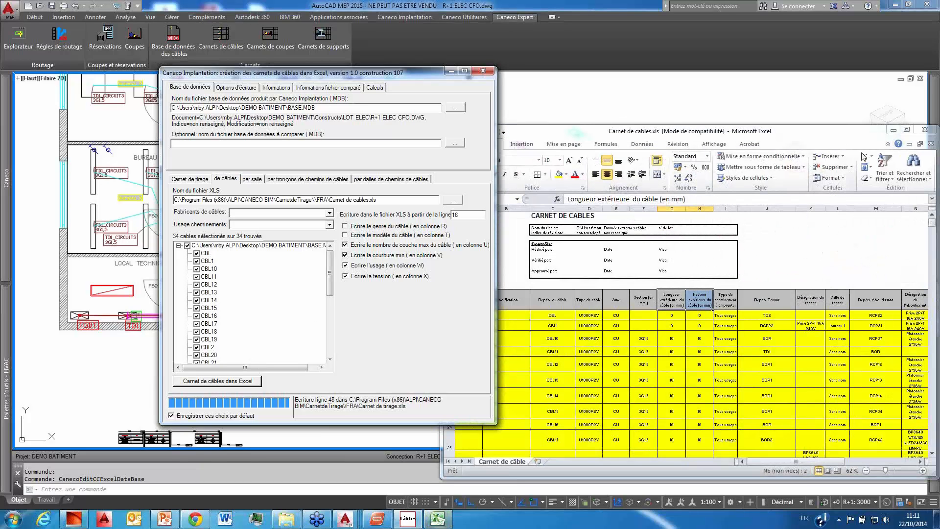
{"action": "left_click", "coordinate": [907, 130]}
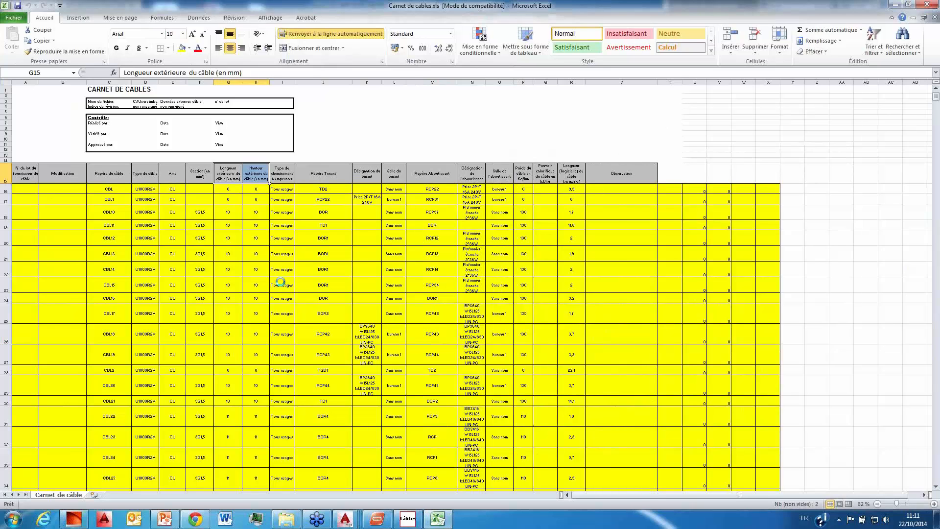
Step: Examine the Carnet de câble sheet's cable references, types, sections, connected equipment and lengths, and close the workbook
{"action": "scroll", "coordinate": [281, 281], "scroll_direction": "up", "scroll_amount": 2, "text": "ctrl"}
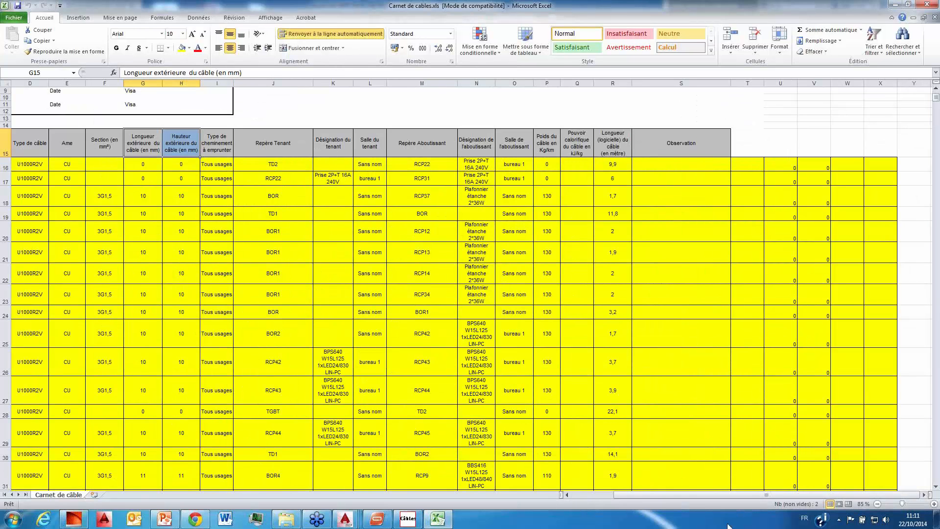
{"action": "left_click_drag", "start_coordinate": [752, 495], "coordinate": [678, 495]}
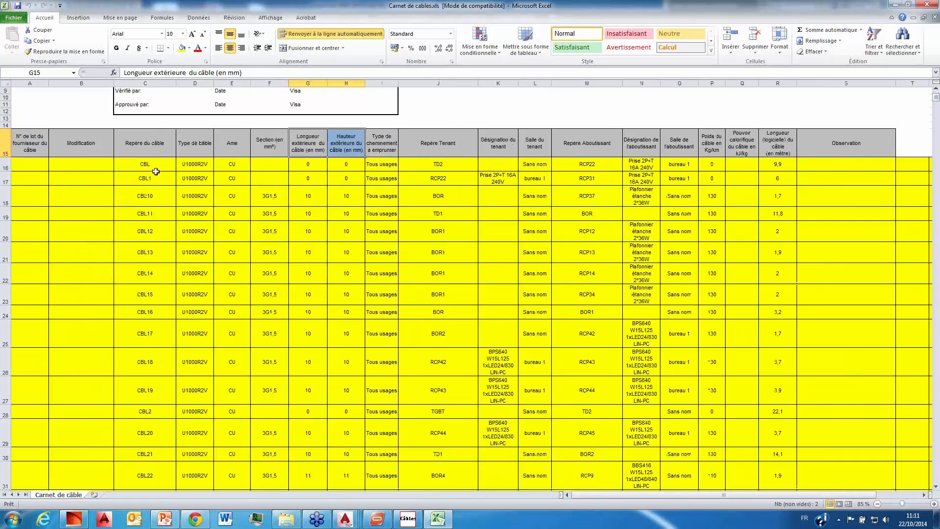
{"action": "left_click", "coordinate": [214, 167]}
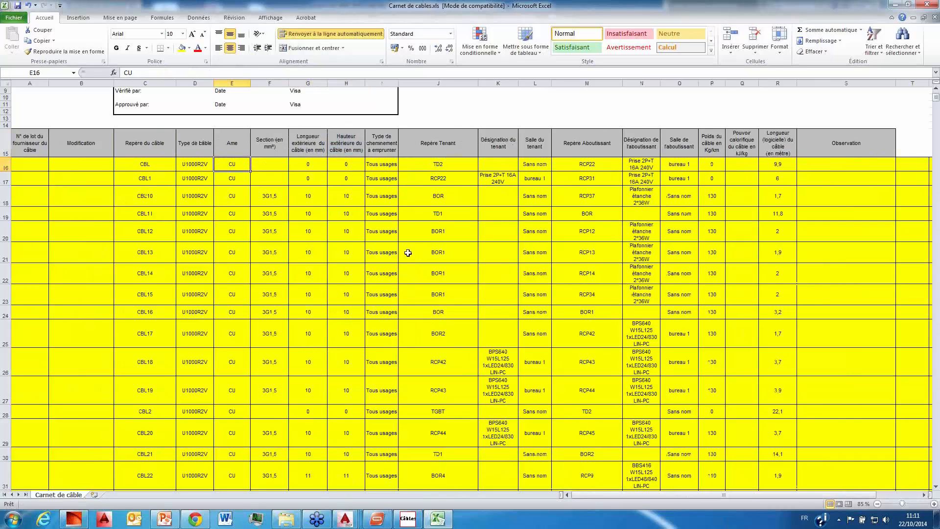
{"action": "scroll", "coordinate": [407, 251], "scroll_direction": "down", "scroll_amount": 3}
{"action": "scroll", "coordinate": [407, 252], "scroll_direction": "up", "scroll_amount": 3}
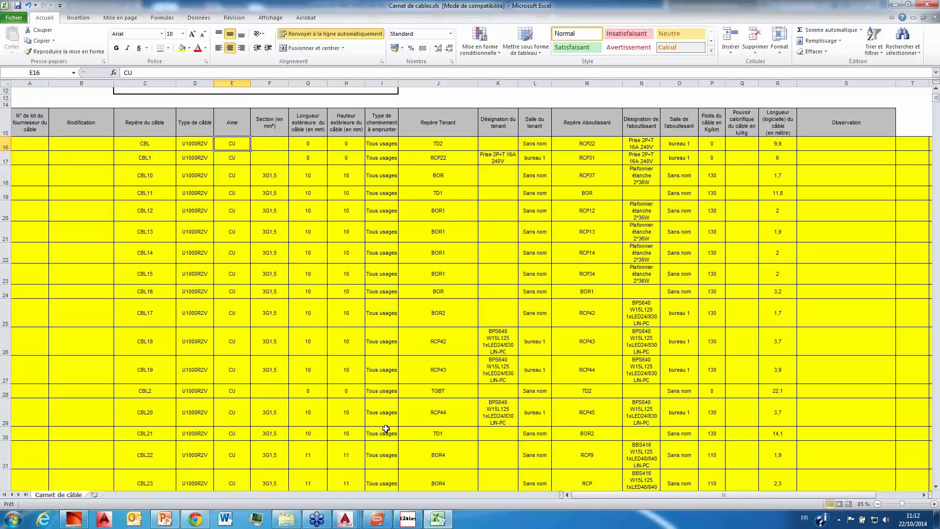
{"action": "scroll", "coordinate": [424, 263], "scroll_direction": "down", "scroll_amount": 2}
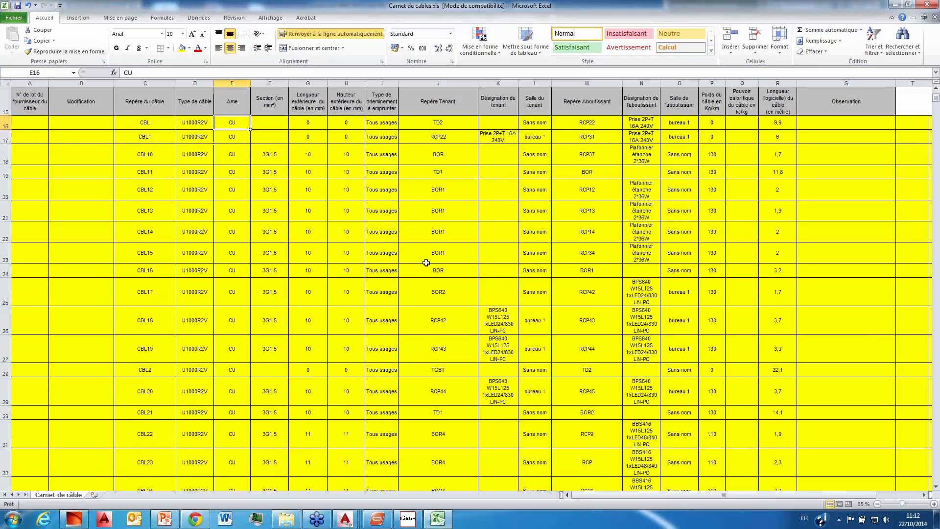
{"action": "scroll", "coordinate": [423, 263], "scroll_direction": "down", "scroll_amount": 2}
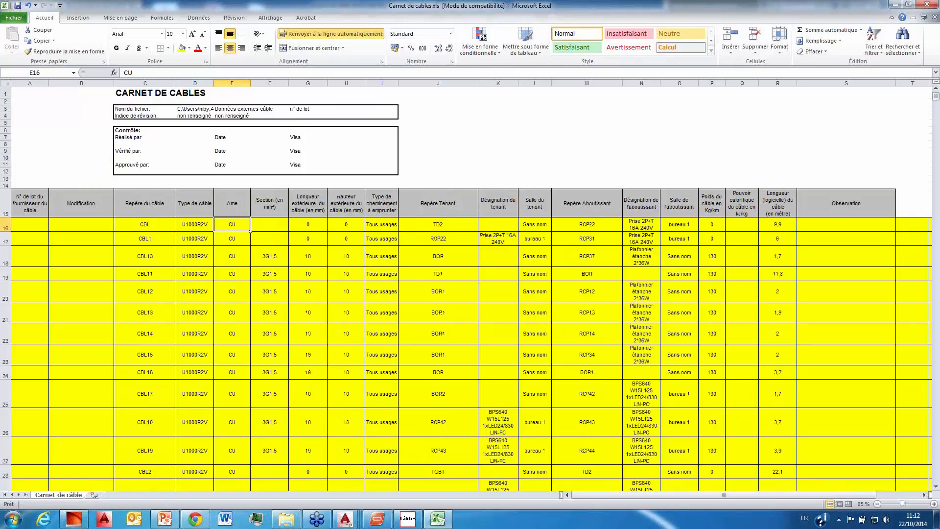
{"action": "left_click", "coordinate": [927, 4]}
{"action": "left_click", "coordinate": [468, 273]}
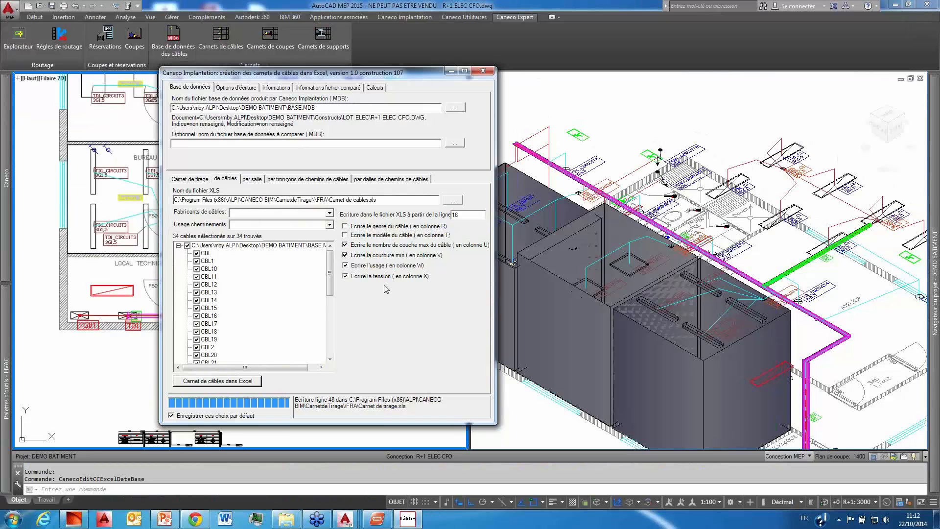
Step: Close the cable notebook dialog and create the cable tray sections in the drawing with the current calculation options
{"action": "left_click", "coordinate": [483, 71]}
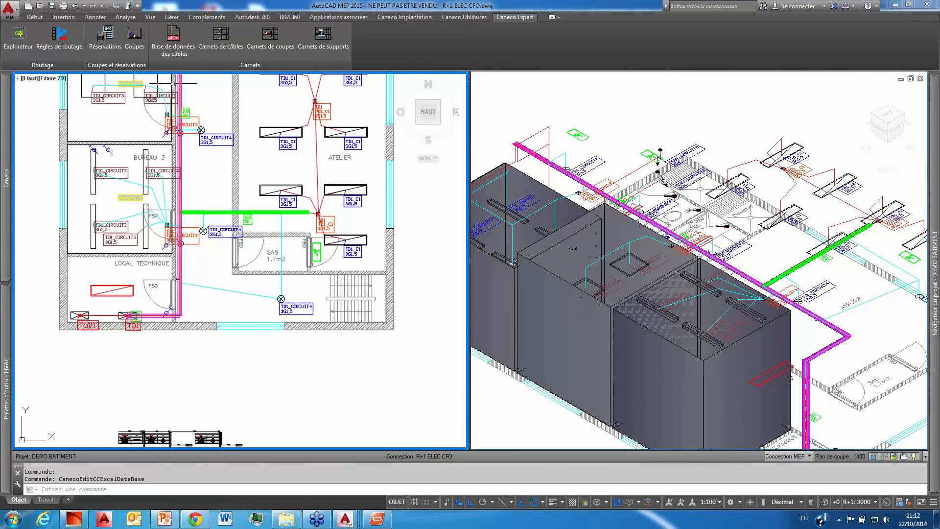
{"action": "left_click", "coordinate": [134, 37]}
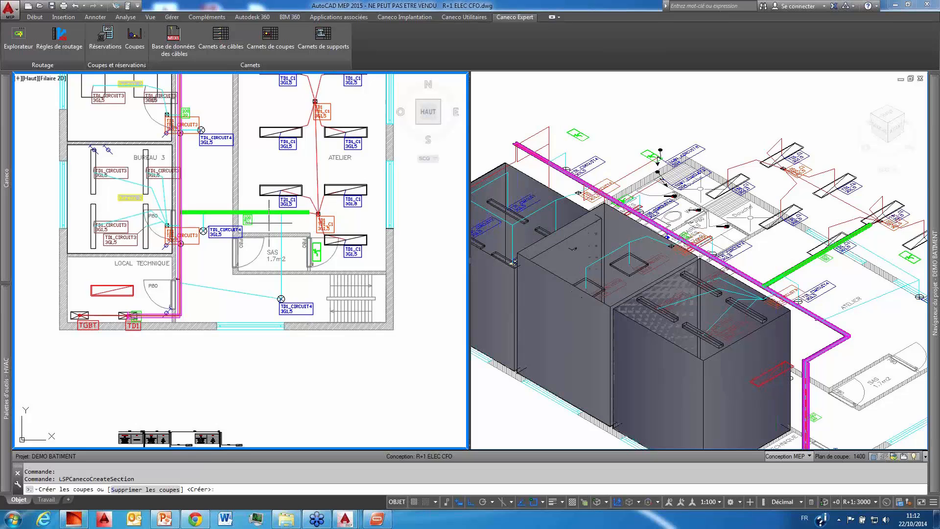
{"action": "key", "text": "Return"}
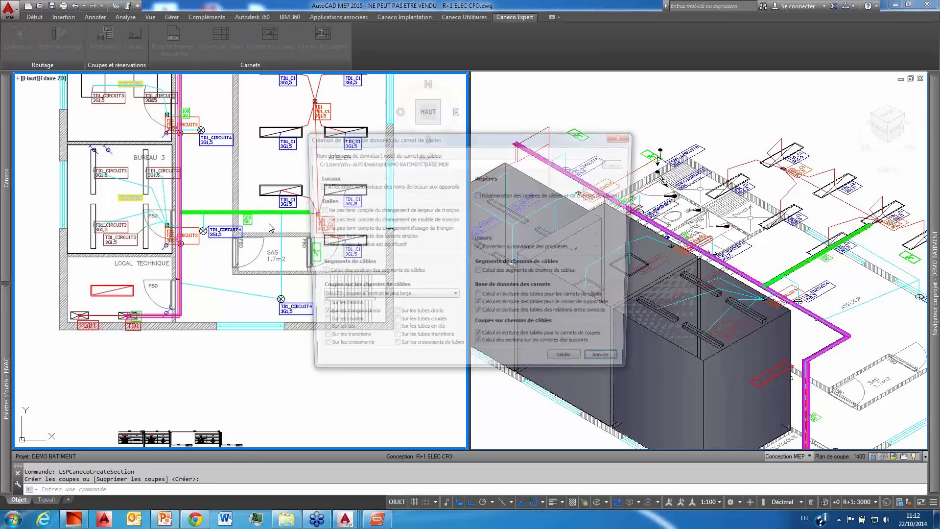
{"action": "left_click", "coordinate": [572, 362]}
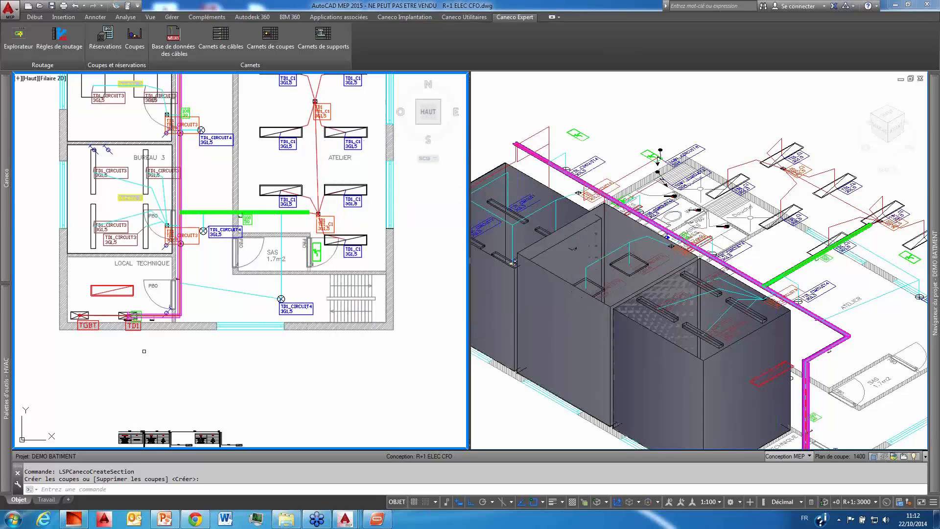
Step: Examine the cable tray sections at the TD1 board and along the tray runs in the plan and 3D views
{"action": "scroll", "coordinate": [124, 320], "scroll_direction": "up", "scroll_amount": 10}
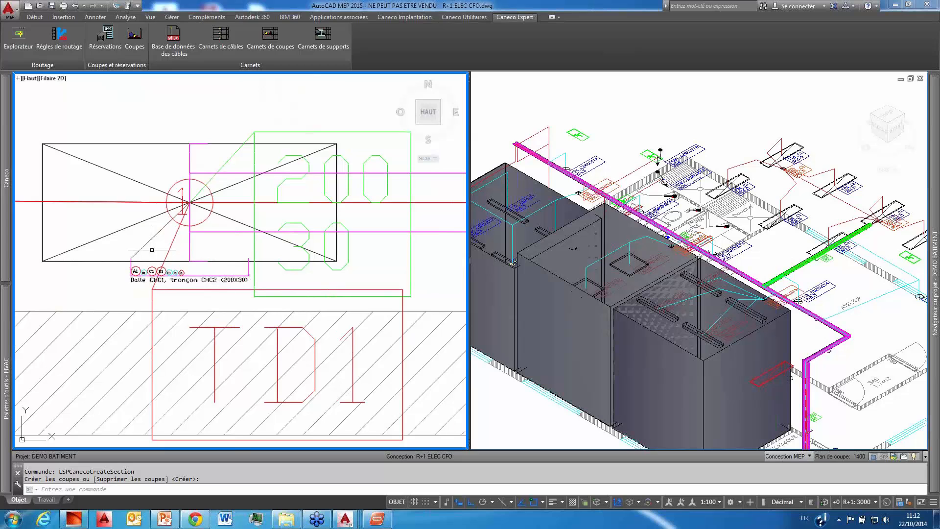
{"action": "left_click", "coordinate": [774, 346]}
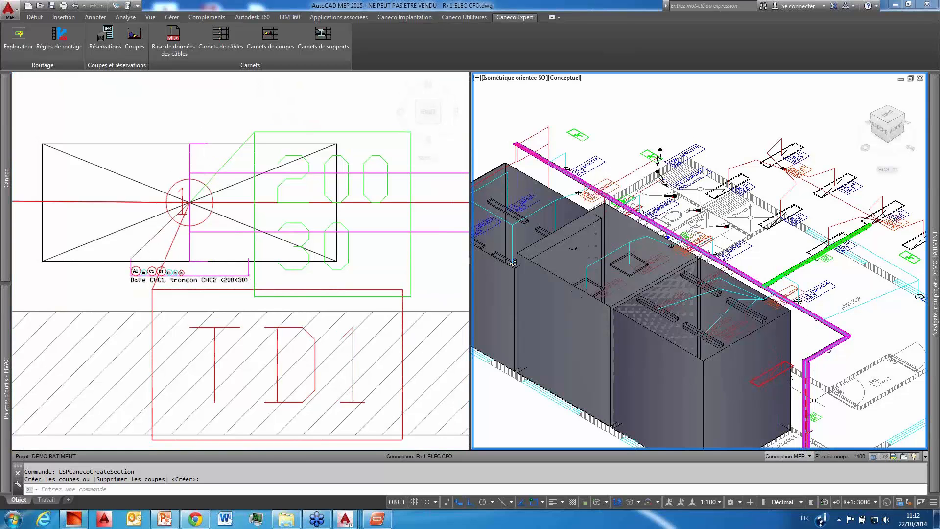
{"action": "scroll", "coordinate": [774, 346], "scroll_direction": "up", "scroll_amount": 6}
{"action": "scroll", "coordinate": [757, 322], "scroll_direction": "up", "scroll_amount": 3}
{"action": "scroll", "coordinate": [739, 296], "scroll_direction": "down", "scroll_amount": 2}
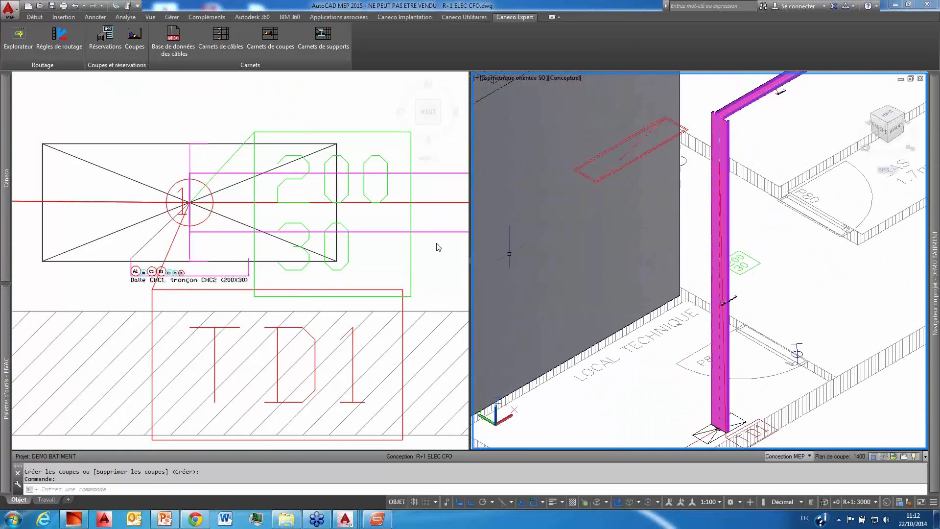
{"action": "left_click", "coordinate": [436, 246]}
{"action": "scroll", "coordinate": [372, 236], "scroll_direction": "down", "scroll_amount": 4}
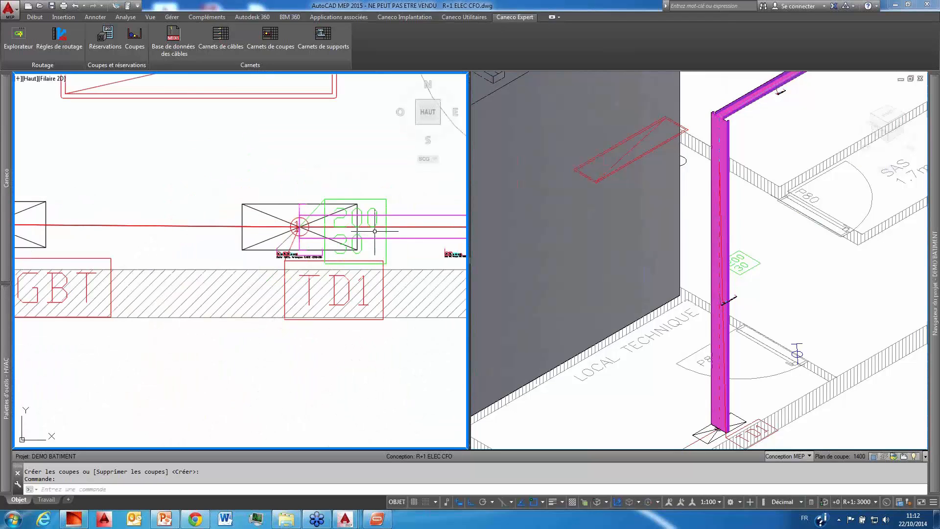
{"action": "middle_click_drag", "start_coordinate": [372, 237], "coordinate": [251, 329]}
{"action": "scroll", "coordinate": [269, 304], "scroll_direction": "down", "scroll_amount": 2}
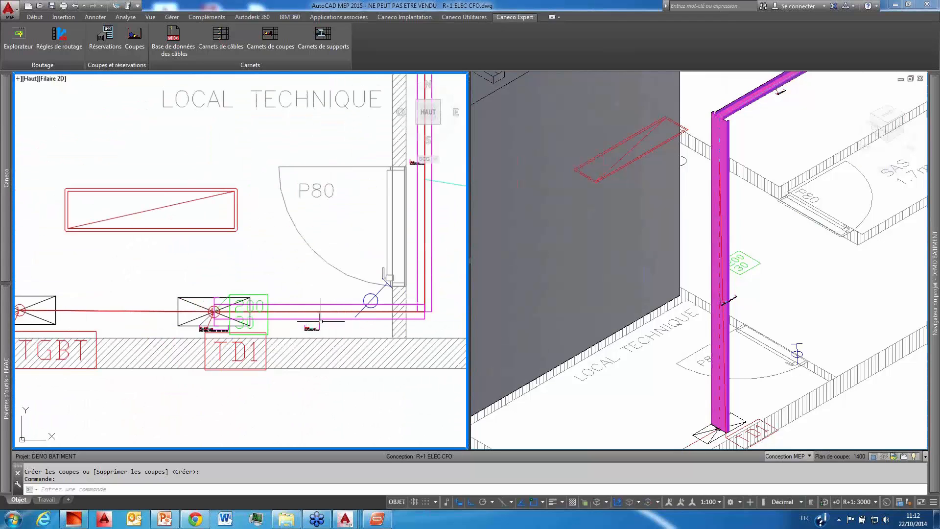
{"action": "middle_click_drag", "start_coordinate": [338, 313], "coordinate": [274, 294]}
{"action": "scroll", "coordinate": [275, 293], "scroll_direction": "down", "scroll_amount": 2}
{"action": "scroll", "coordinate": [293, 226], "scroll_direction": "down", "scroll_amount": 6}
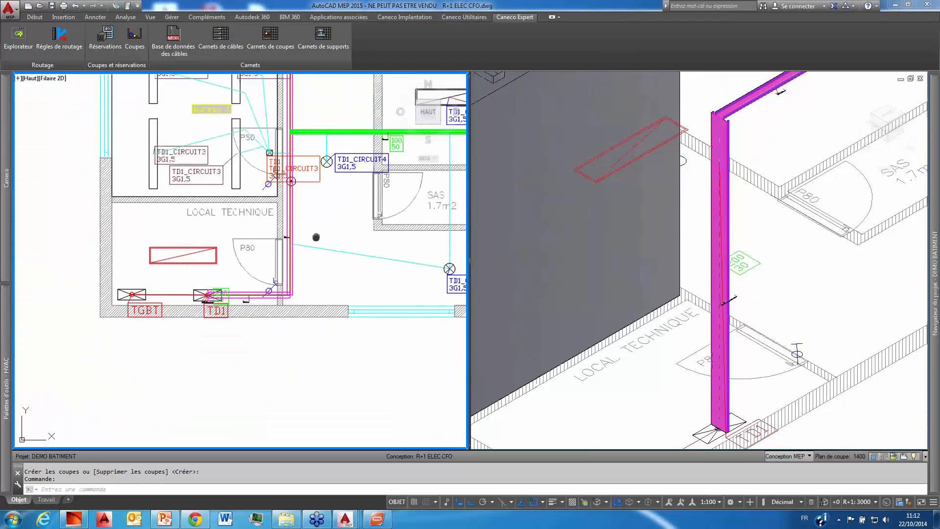
{"action": "scroll", "coordinate": [298, 288], "scroll_direction": "up", "scroll_amount": 2}
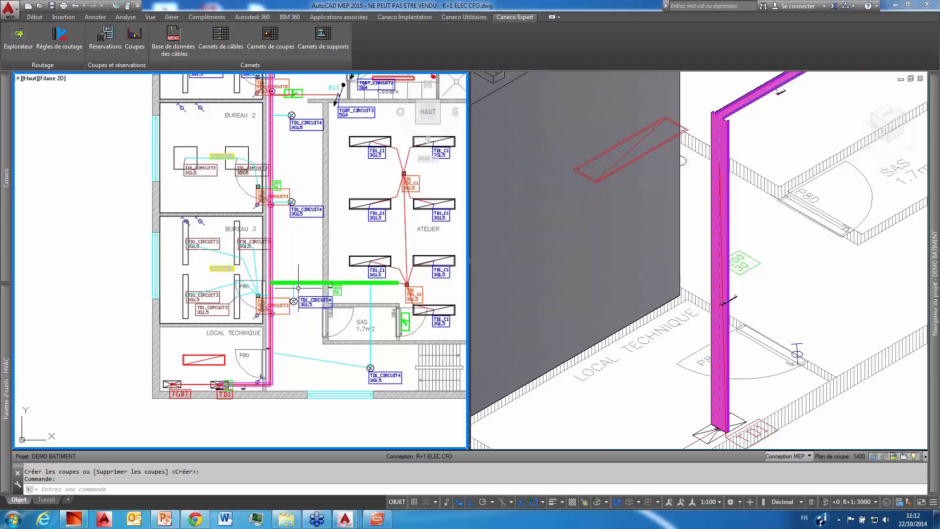
{"action": "middle_click_drag", "start_coordinate": [280, 329], "coordinate": [253, 308]}
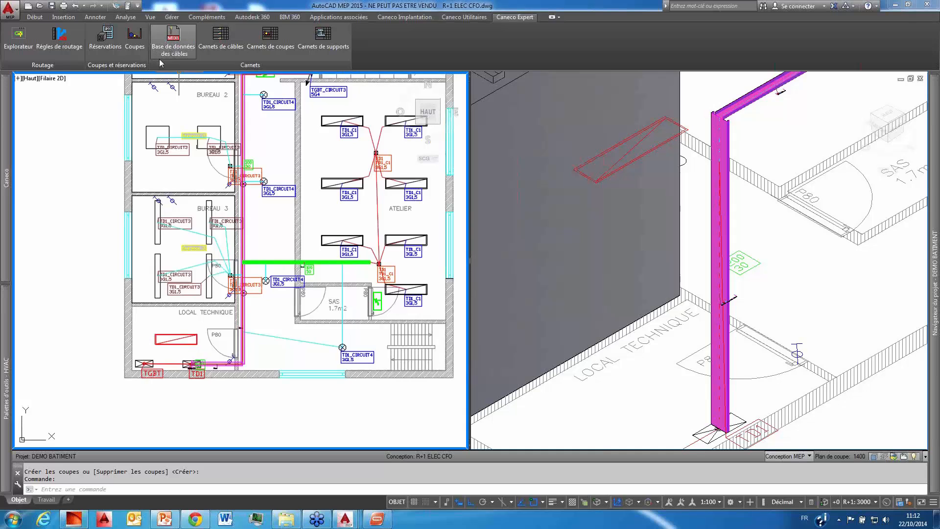
Step: Recalculate the BASE.MDB section database with the current options and generate the Excel section notebook for CHC, CHC1 and CHC2, sorted by Repère câble
{"action": "left_click", "coordinate": [173, 43]}
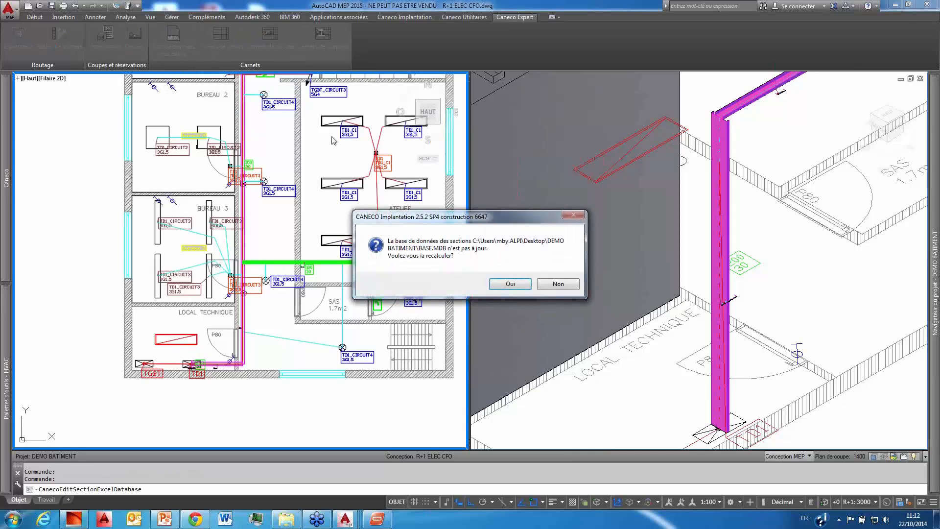
{"action": "left_click", "coordinate": [519, 292]}
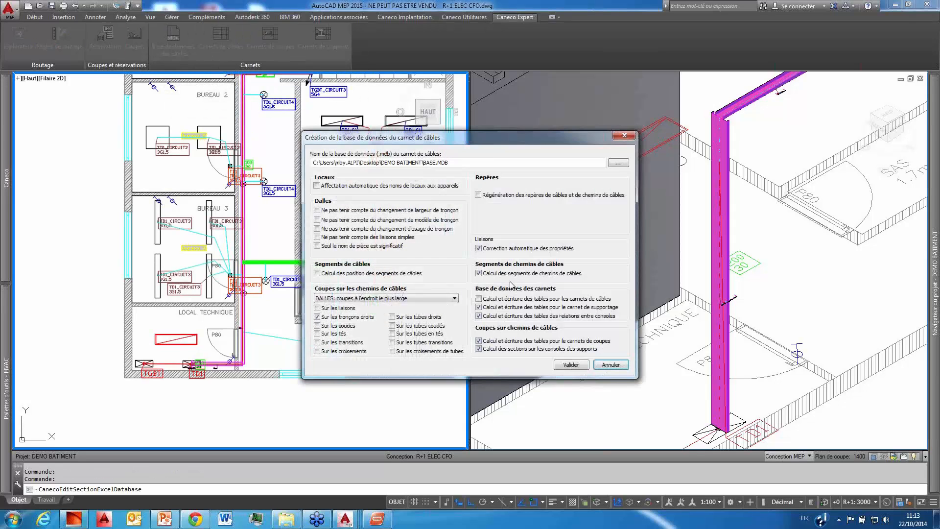
{"action": "left_click", "coordinate": [571, 365]}
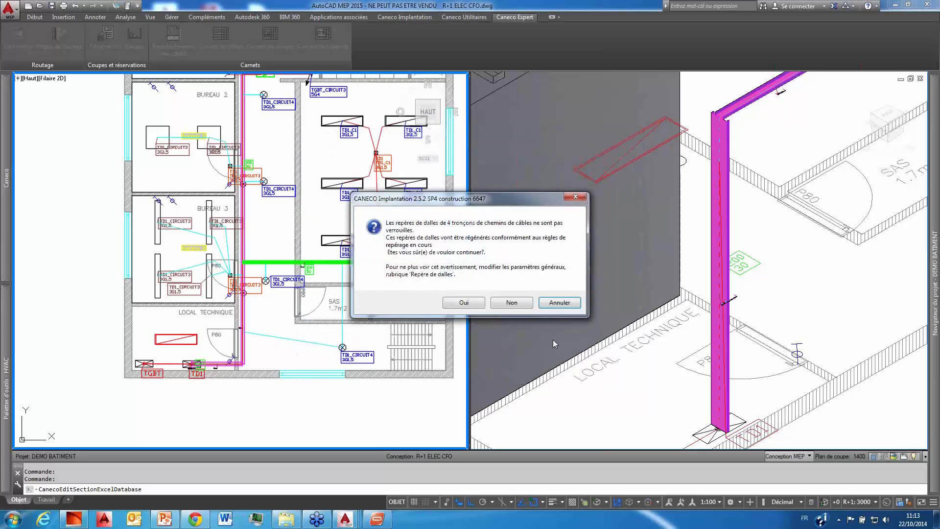
{"action": "left_click", "coordinate": [479, 304]}
{"action": "left_click", "coordinate": [511, 302]}
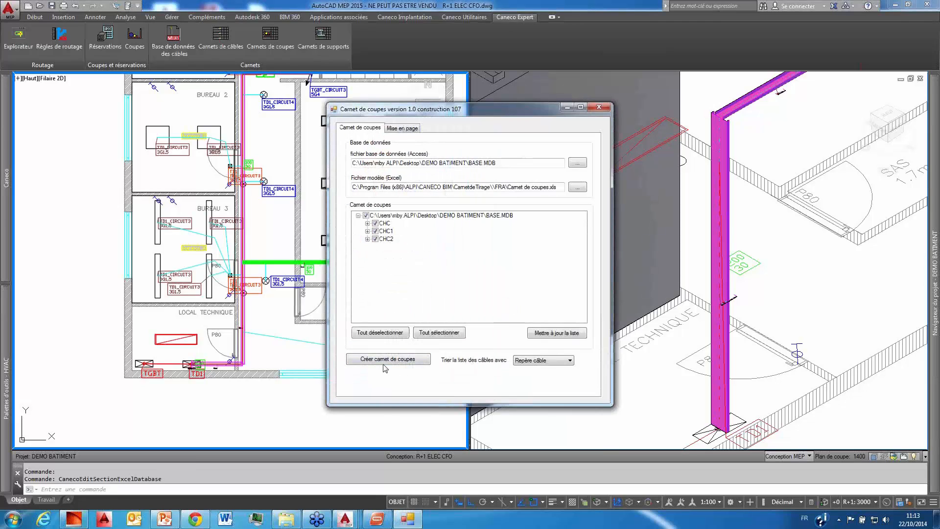
{"action": "left_click", "coordinate": [387, 358]}
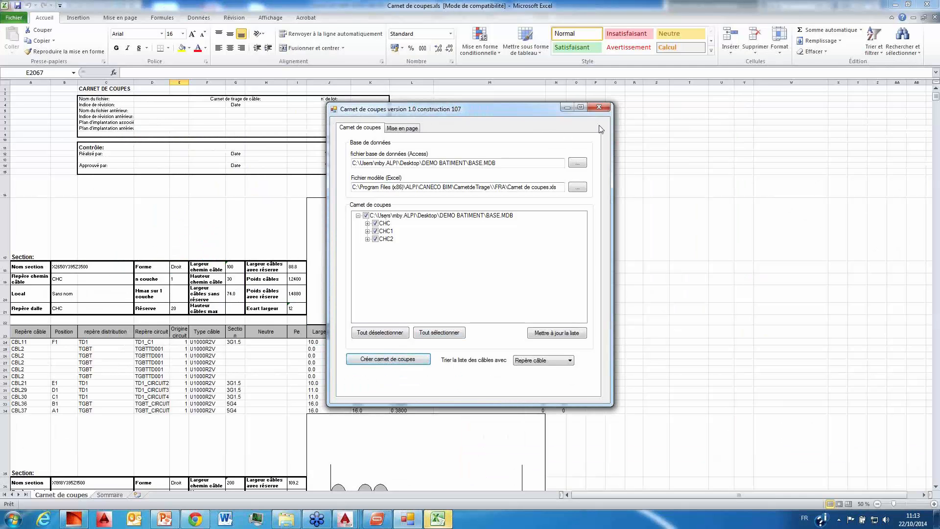
Step: Examine each tray section's cable layout diagram, dimensions and cable list in the Carnet de coupes workbook, and close it and the notebook dialog
{"action": "left_click", "coordinate": [656, 121]}
{"action": "scroll", "coordinate": [493, 259], "scroll_direction": "down", "scroll_amount": 3}
{"action": "scroll", "coordinate": [550, 204], "scroll_direction": "up", "scroll_amount": 3}
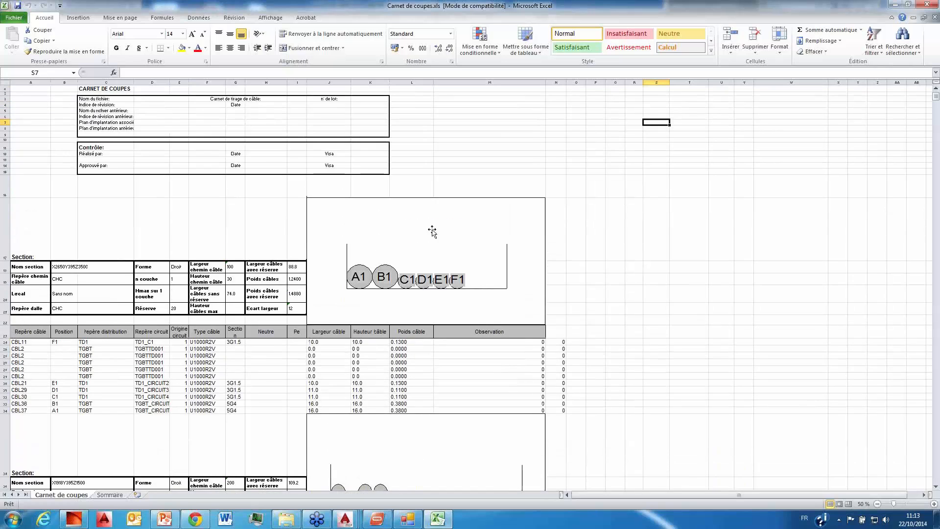
{"action": "scroll", "coordinate": [275, 201], "scroll_direction": "down", "scroll_amount": 3}
{"action": "scroll", "coordinate": [275, 200], "scroll_direction": "down", "scroll_amount": 10}
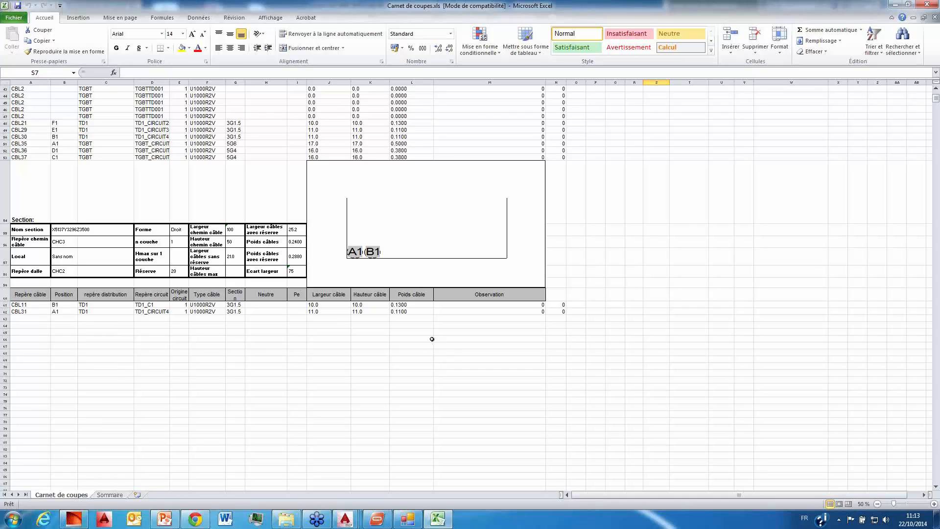
{"action": "scroll", "coordinate": [432, 339], "scroll_direction": "up", "scroll_amount": 5}
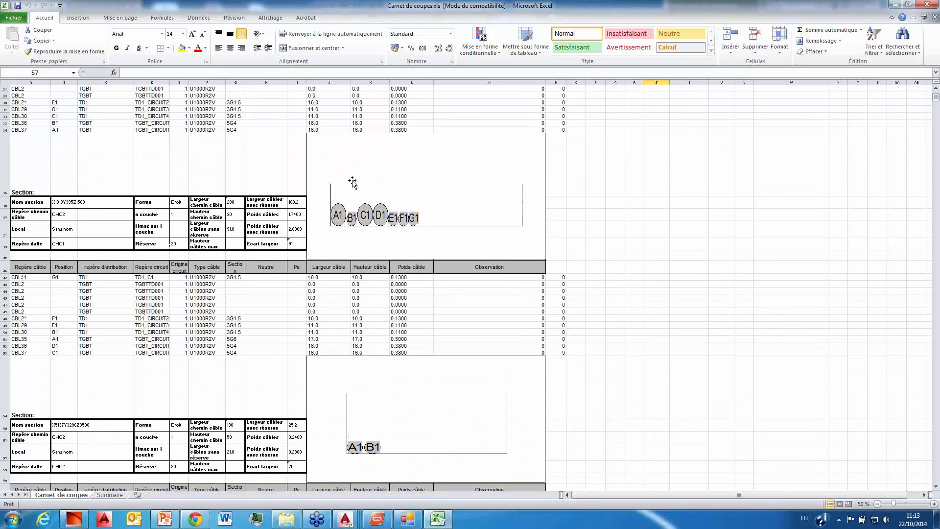
{"action": "scroll", "coordinate": [490, 230], "scroll_direction": "up", "scroll_amount": 4}
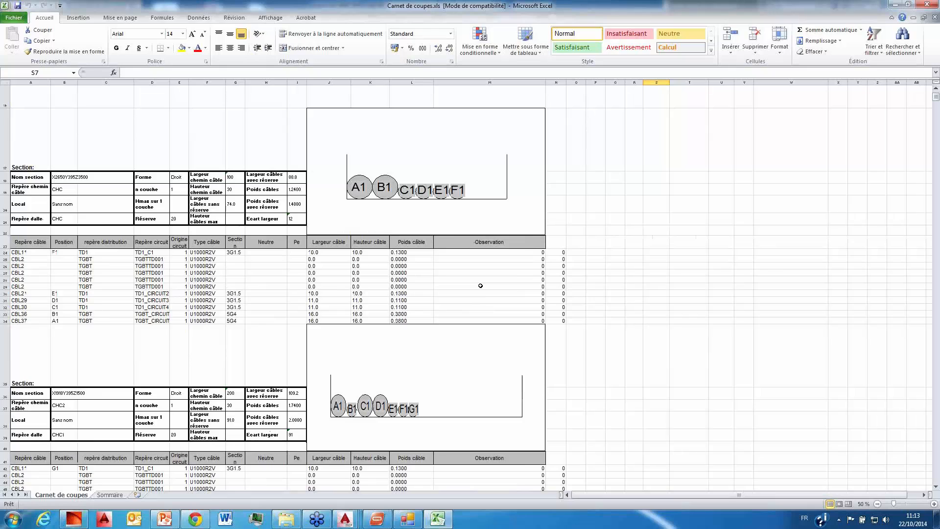
{"action": "left_click", "coordinate": [925, 5]}
{"action": "left_click", "coordinate": [528, 272]}
{"action": "left_click", "coordinate": [896, 5]}
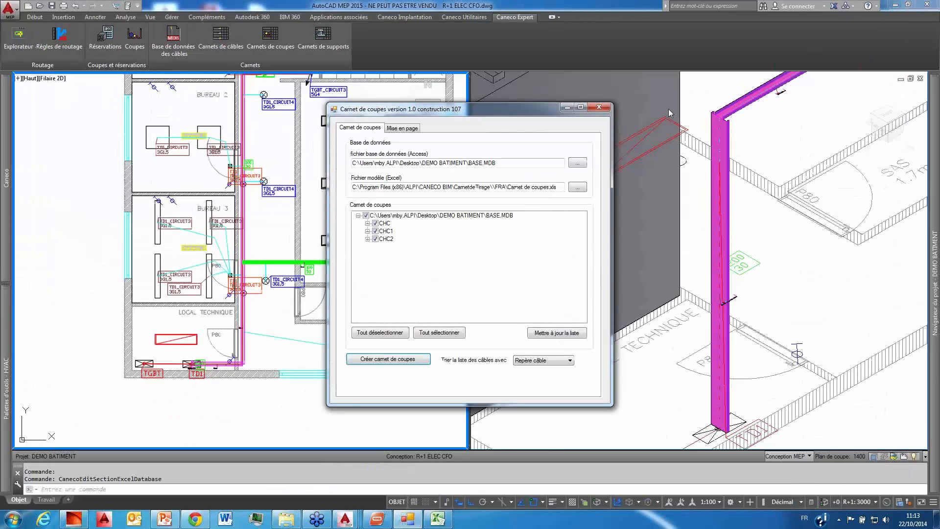
{"action": "left_click", "coordinate": [600, 108]}
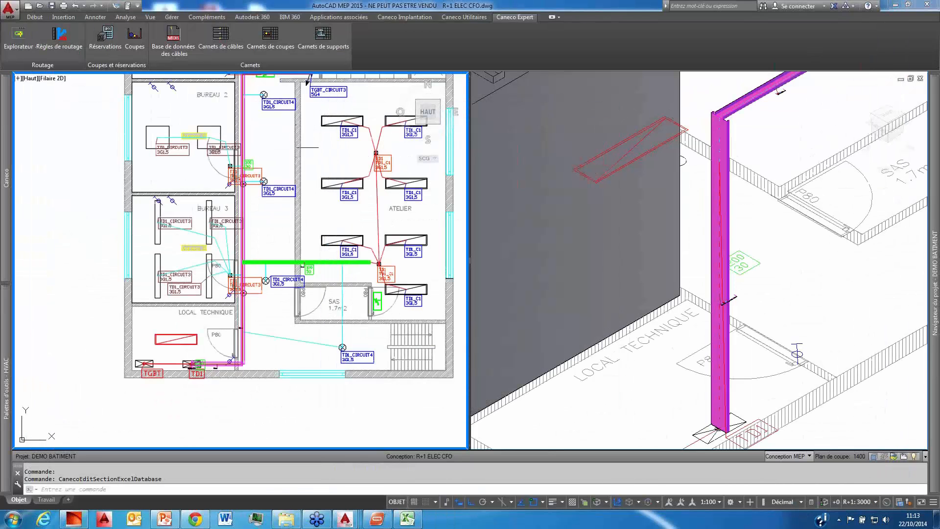
Step: Feed the two emergency exit lights, in the corridor and at the SANITAIRES FEMMES door, from the TD1_CIRCUIT4_ BAES circuit of board TD1
{"action": "middle_click_drag", "start_coordinate": [289, 162], "coordinate": [250, 231]}
{"action": "scroll", "coordinate": [250, 232], "scroll_direction": "down", "scroll_amount": 2}
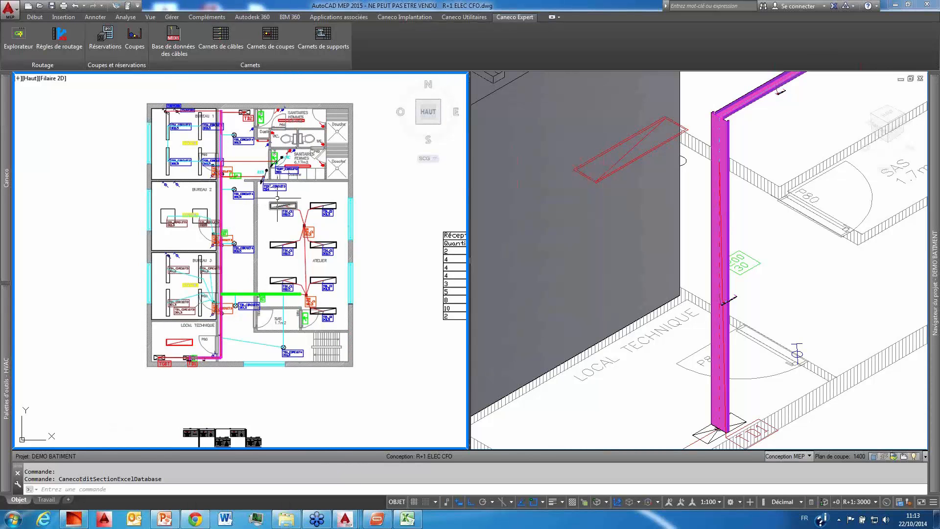
{"action": "middle_click_drag", "start_coordinate": [284, 194], "coordinate": [285, 200]}
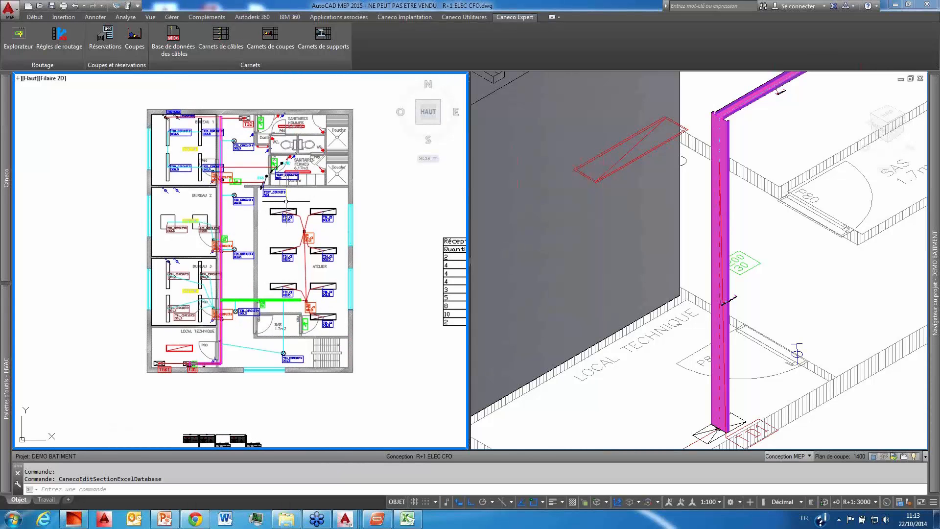
{"action": "scroll", "coordinate": [239, 312], "scroll_direction": "up", "scroll_amount": 2}
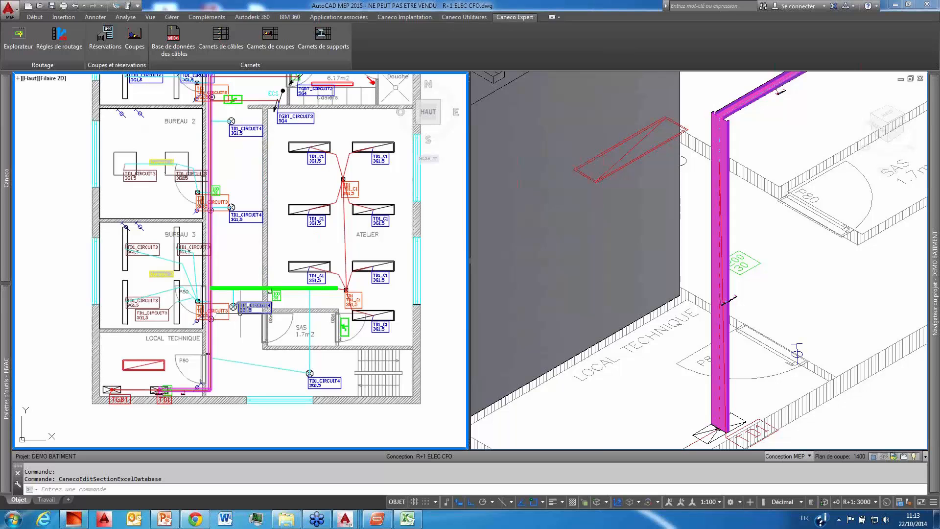
{"action": "scroll", "coordinate": [237, 311], "scroll_direction": "up", "scroll_amount": 2}
{"action": "middle_click_drag", "start_coordinate": [237, 310], "coordinate": [254, 282]}
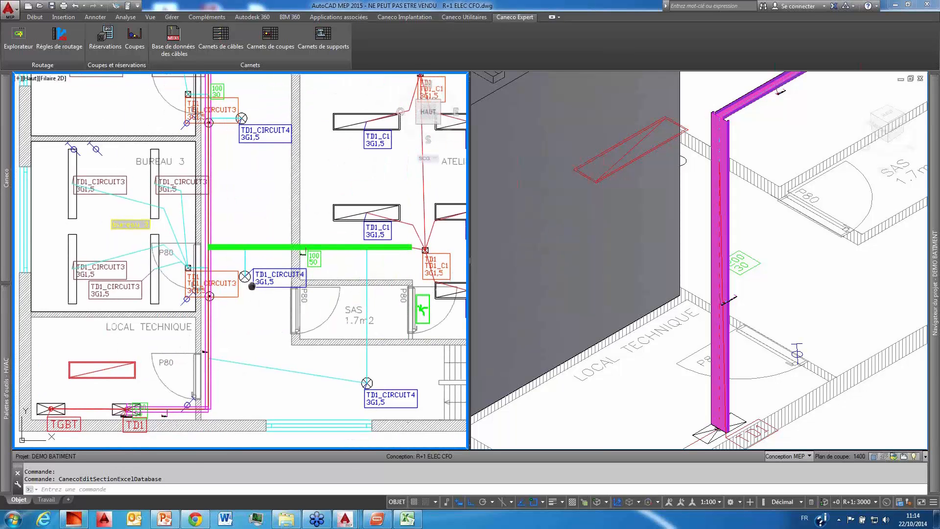
{"action": "scroll", "coordinate": [251, 293], "scroll_direction": "down", "scroll_amount": 4}
{"action": "middle_click_drag", "start_coordinate": [258, 175], "coordinate": [246, 239]}
{"action": "scroll", "coordinate": [235, 205], "scroll_direction": "up", "scroll_amount": 4}
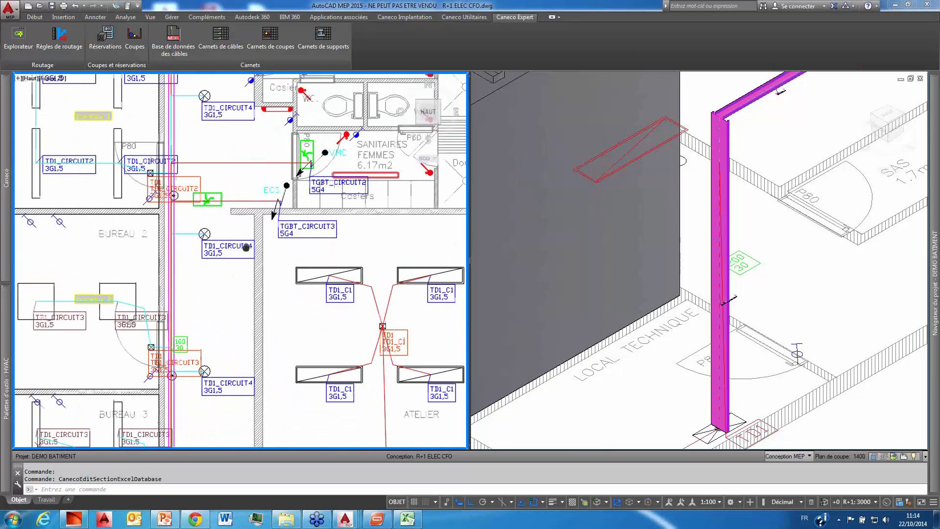
{"action": "scroll", "coordinate": [216, 193], "scroll_direction": "up", "scroll_amount": 2}
{"action": "middle_click_drag", "start_coordinate": [216, 197], "coordinate": [221, 234]}
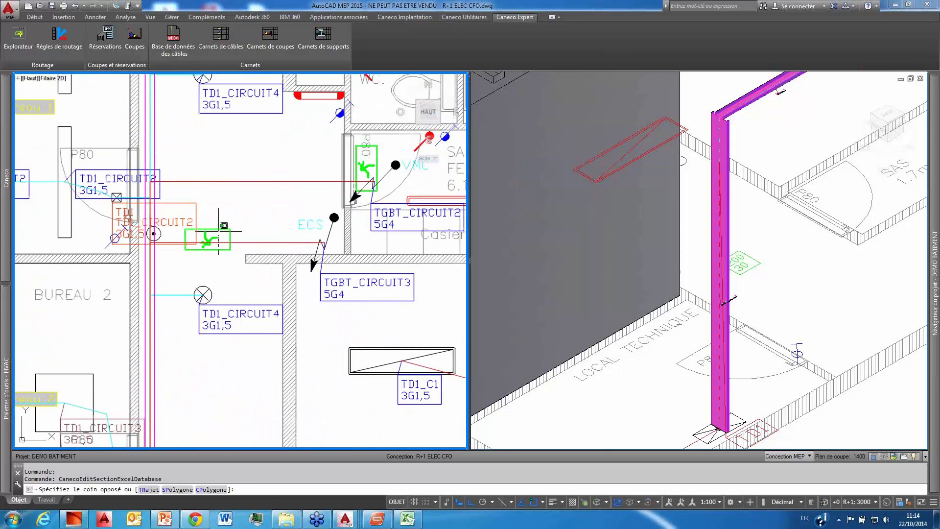
{"action": "left_click", "coordinate": [222, 234]}
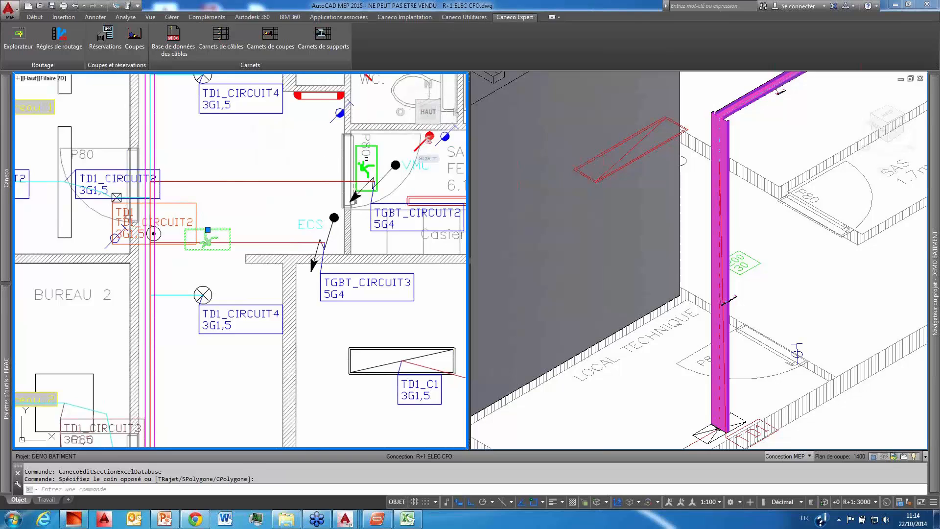
{"action": "left_click", "coordinate": [363, 164]}
{"action": "right_click", "coordinate": [277, 155]}
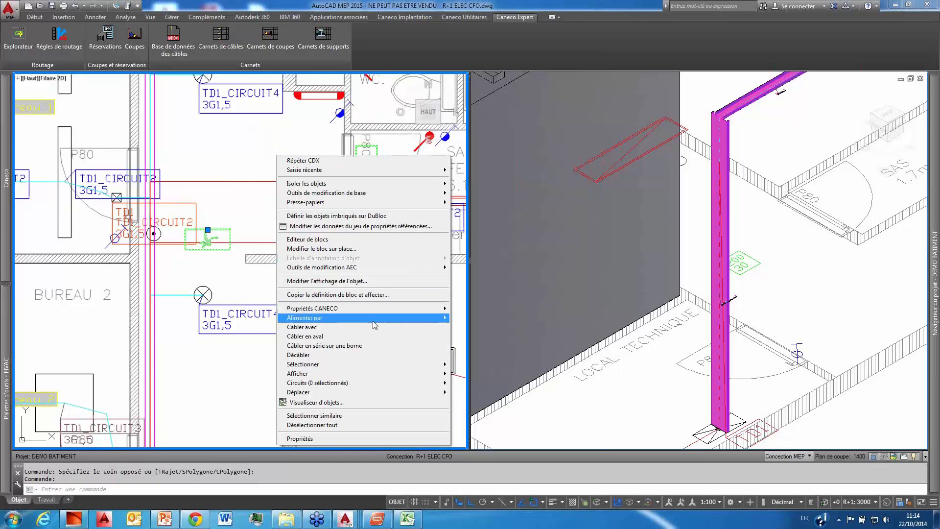
{"action": "mouse_move", "coordinate": [360, 319]}
{"action": "mouse_move", "coordinate": [507, 396]}
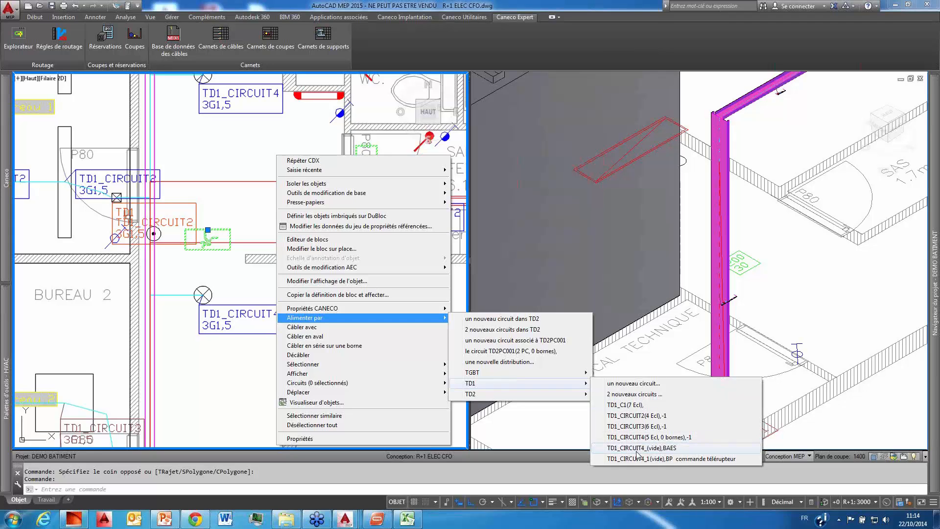
{"action": "left_click", "coordinate": [667, 450]}
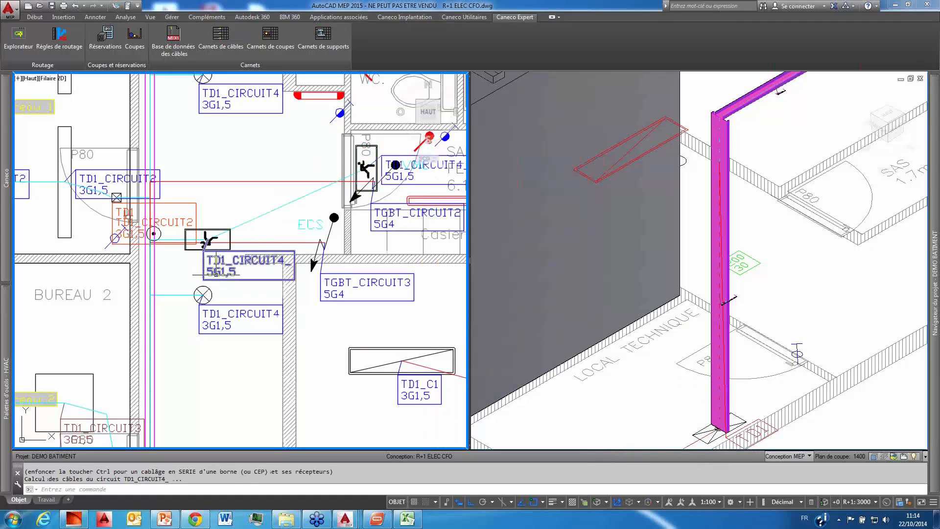
Step: Feed the push button in the corridor outside BUREAU 2 from TD1's TD1_CIRCUIT4_1 circuit, BP commande télérupteur
{"action": "scroll", "coordinate": [217, 282], "scroll_direction": "up", "scroll_amount": 2}
{"action": "scroll", "coordinate": [216, 281], "scroll_direction": "down", "scroll_amount": 5}
{"action": "scroll", "coordinate": [241, 323], "scroll_direction": "up", "scroll_amount": 6}
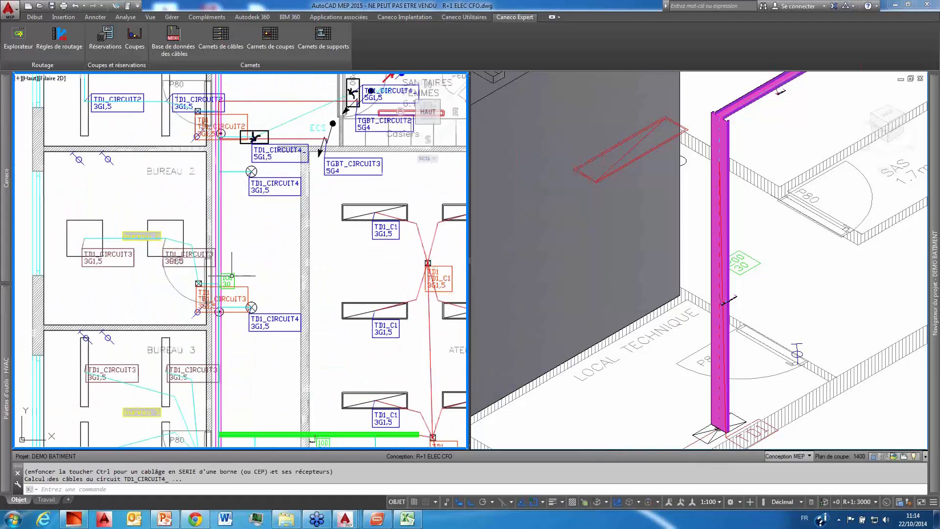
{"action": "left_click", "coordinate": [249, 287]}
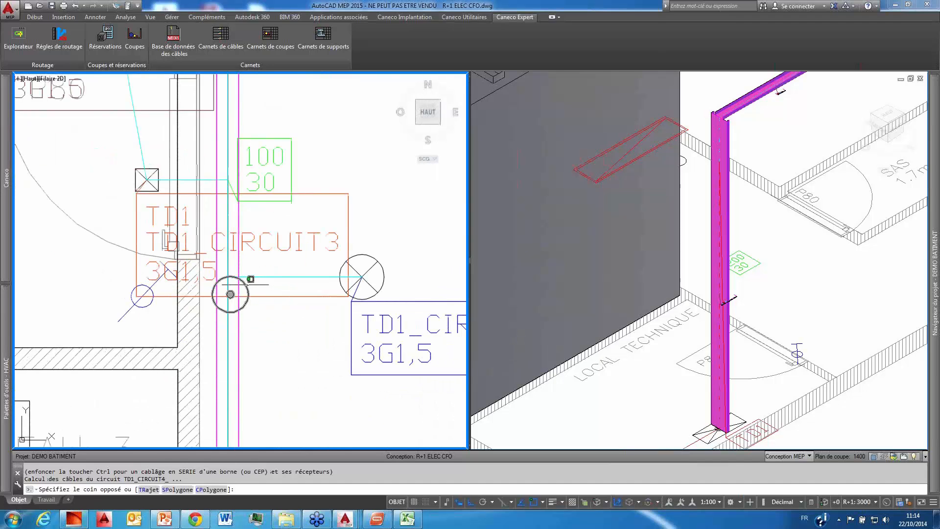
{"action": "left_click", "coordinate": [248, 285]}
{"action": "left_click", "coordinate": [246, 287]}
{"action": "right_click", "coordinate": [277, 289]}
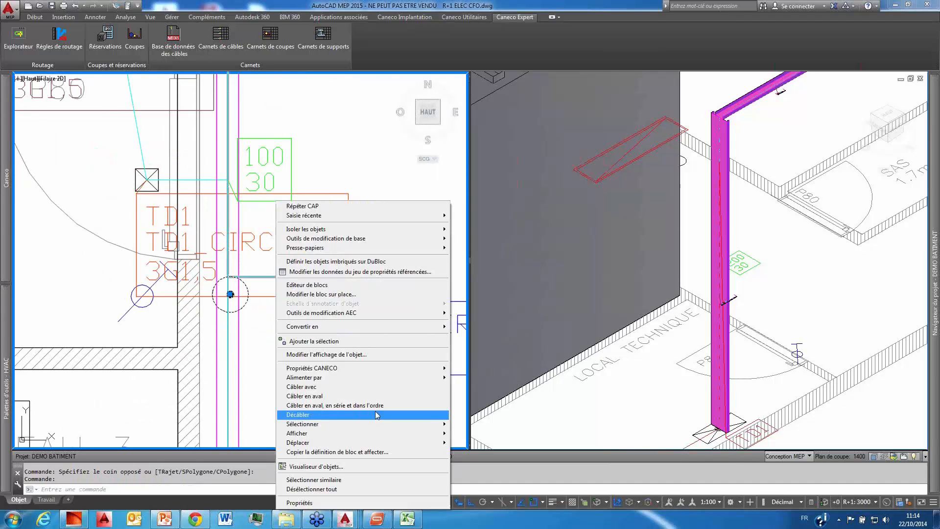
{"action": "mouse_move", "coordinate": [381, 377]}
{"action": "mouse_move", "coordinate": [544, 433]}
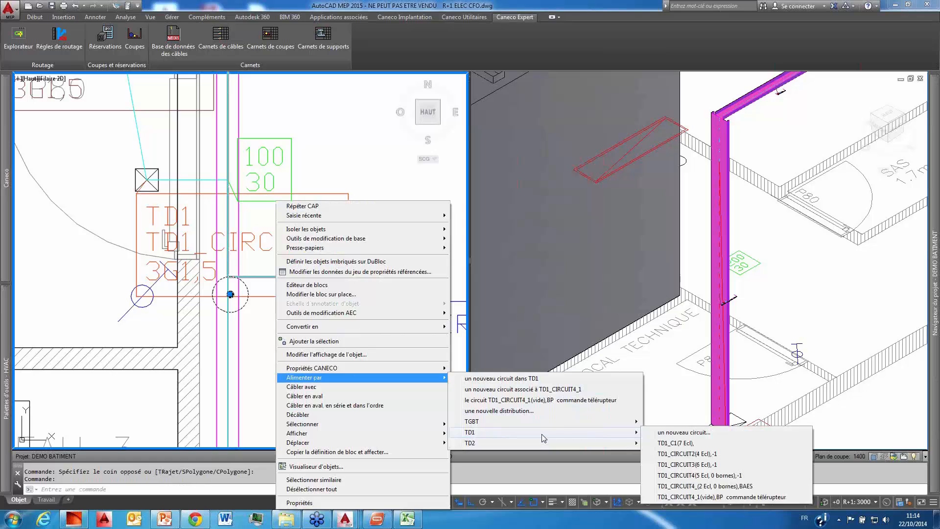
{"action": "left_click", "coordinate": [709, 498]}
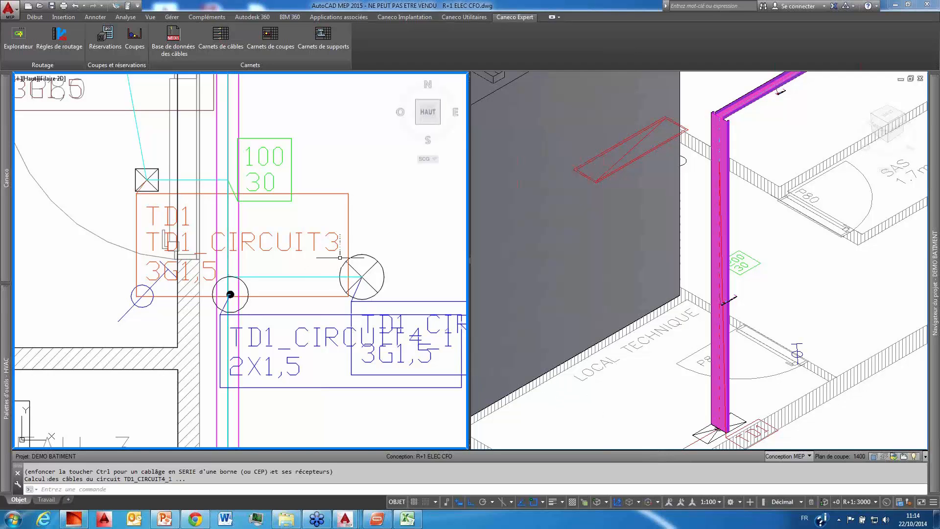
{"action": "scroll", "coordinate": [397, 253], "scroll_direction": "down", "scroll_amount": 4}
{"action": "middle_click_drag", "start_coordinate": [397, 253], "coordinate": [273, 242]}
{"action": "scroll", "coordinate": [308, 247], "scroll_direction": "down", "scroll_amount": 4}
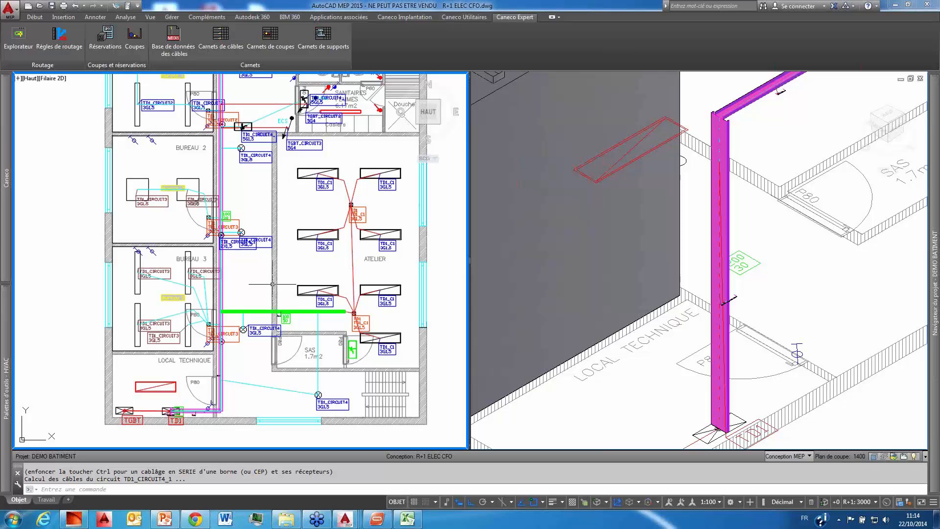
{"action": "left_click", "coordinate": [764, 211]}
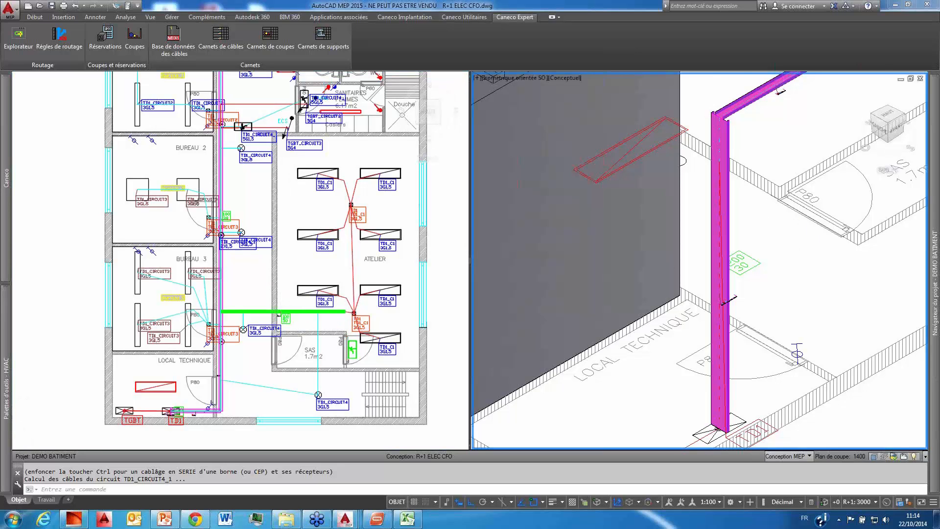
{"action": "scroll", "coordinate": [790, 252], "scroll_direction": "down", "scroll_amount": 4}
{"action": "key", "text": "Escape"}
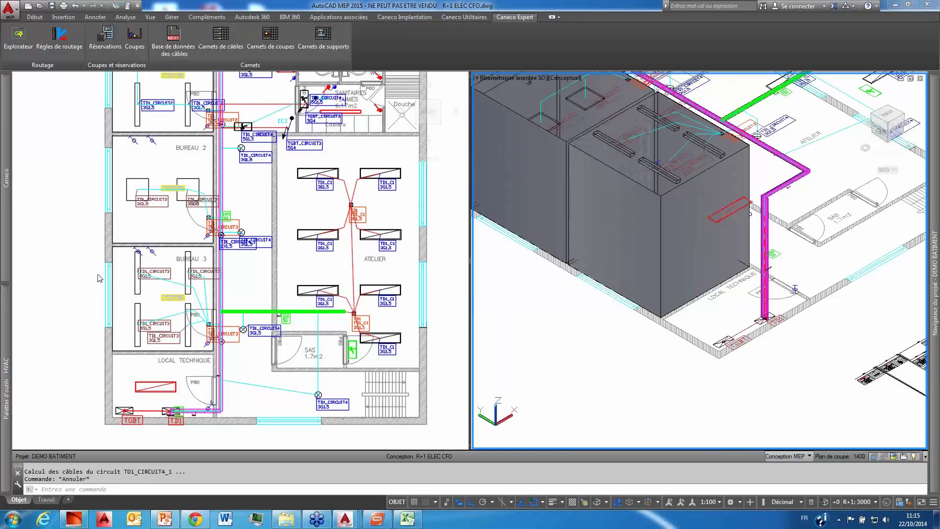
Step: Open the legend editor and examine the Chemin de câbles table, widening its Largeur CM and Mode de pose columns, and the available properties
{"action": "left_click", "coordinate": [404, 17]}
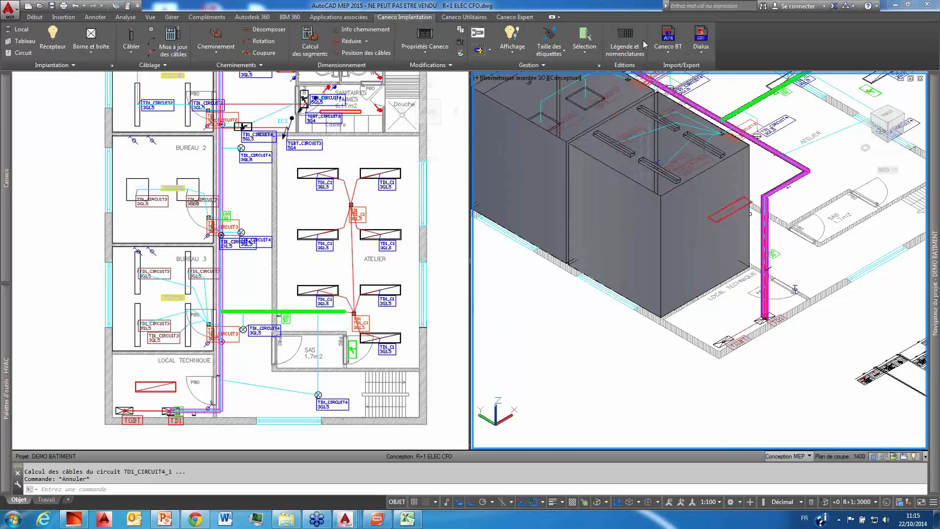
{"action": "left_click", "coordinate": [626, 42]}
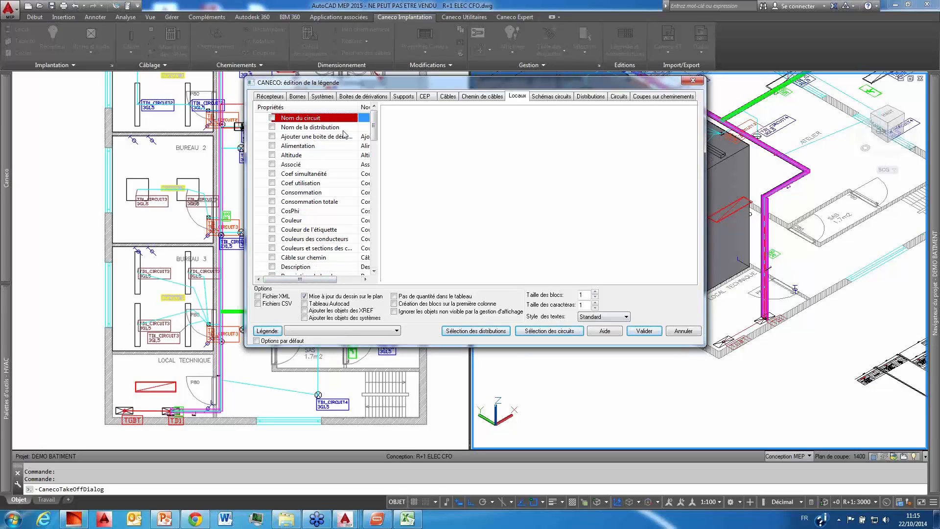
{"action": "left_click", "coordinate": [483, 97]}
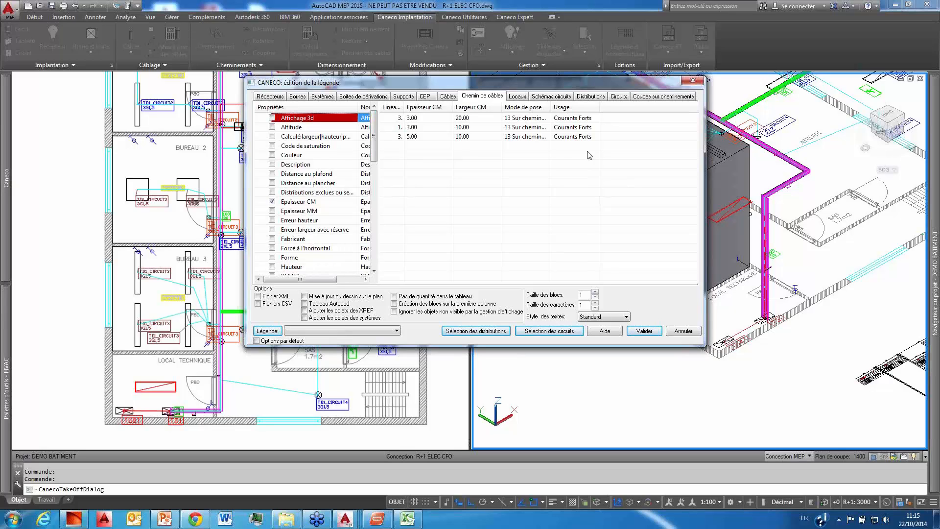
{"action": "left_click_drag", "start_coordinate": [502, 107], "coordinate": [531, 106]}
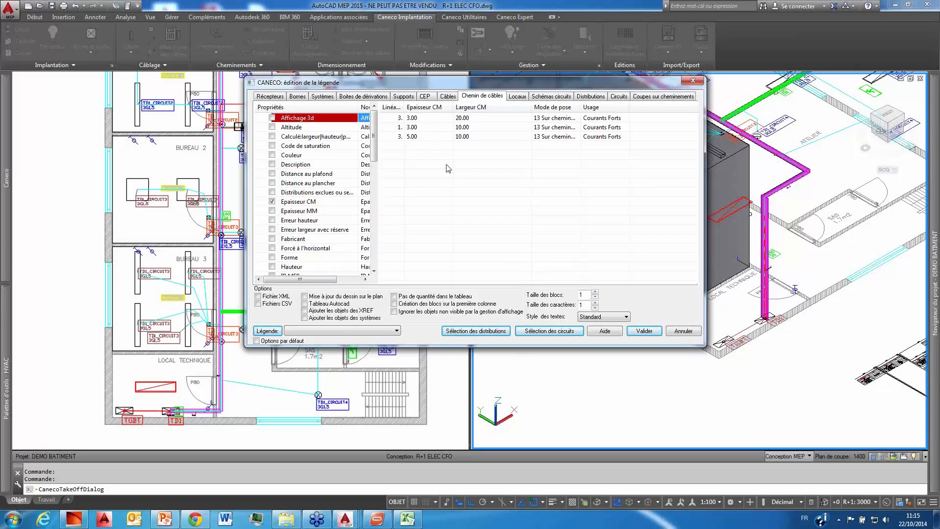
{"action": "left_click_drag", "start_coordinate": [581, 107], "coordinate": [624, 107]}
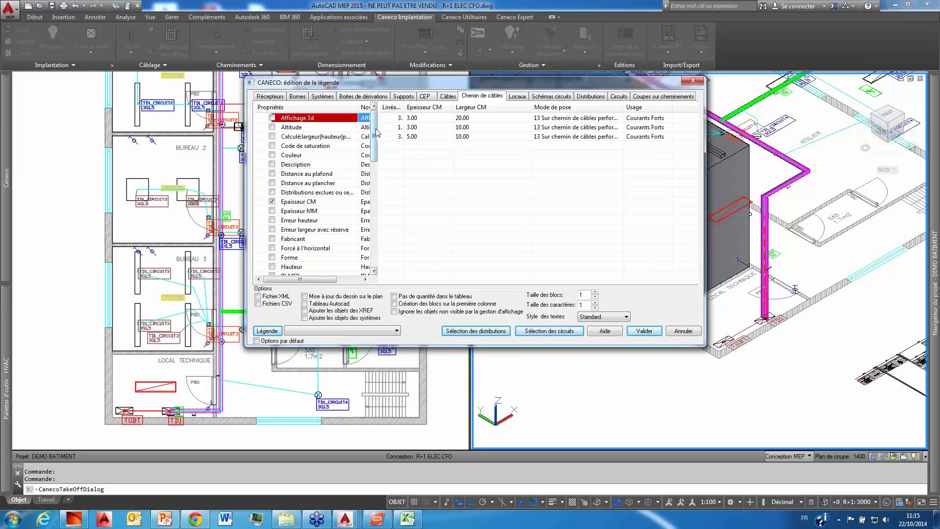
{"action": "left_click_drag", "start_coordinate": [374, 137], "coordinate": [377, 208]}
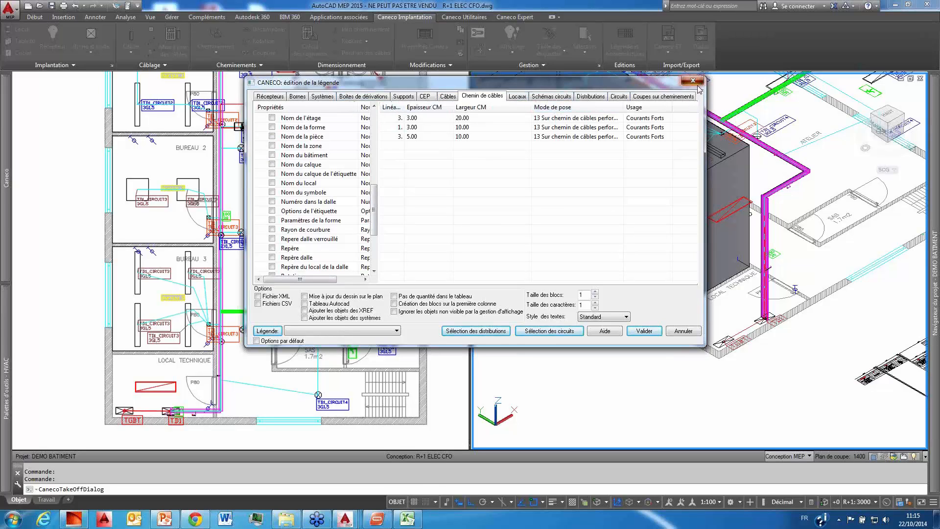
Step: Configure the Coupes sur cheminements legend with CType, block name, room name, Repère, Repère de dalle and Repère du tronçon, enabling Mise à jour du dessin sur le plan
{"action": "left_click", "coordinate": [669, 100]}
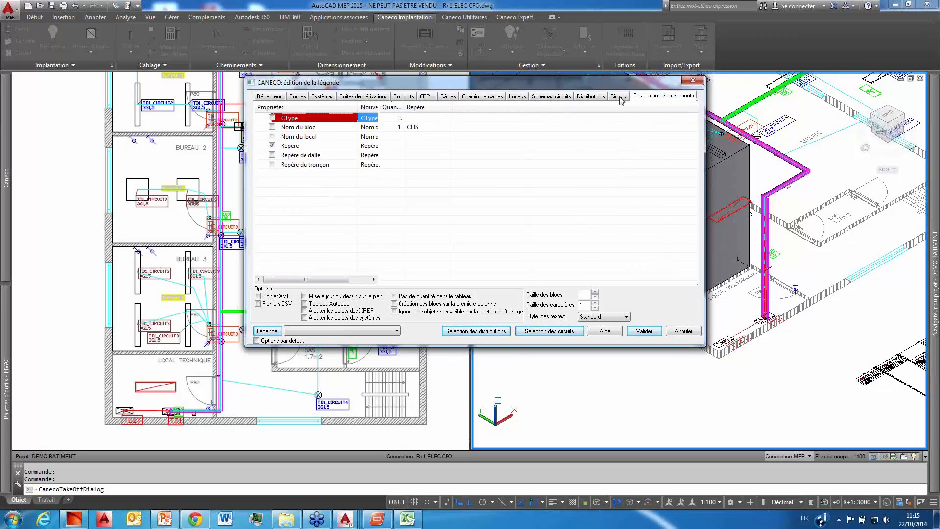
{"action": "left_click", "coordinate": [272, 127]}
{"action": "left_click", "coordinate": [273, 136]}
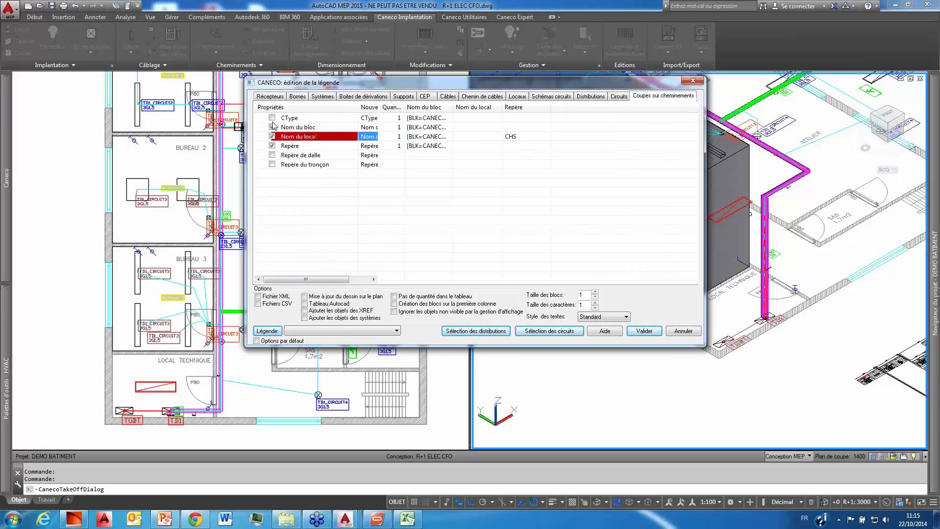
{"action": "left_click", "coordinate": [272, 118]}
{"action": "left_click", "coordinate": [272, 155]}
{"action": "left_click", "coordinate": [272, 164]}
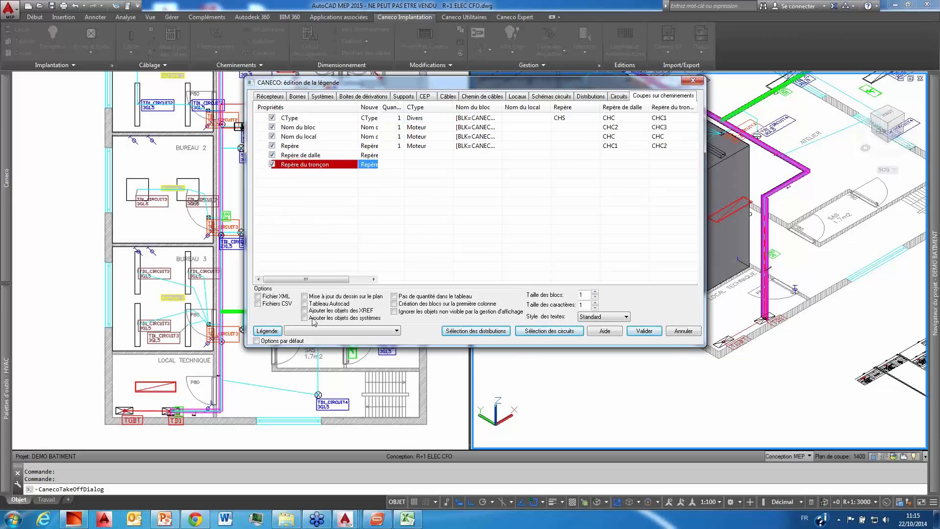
{"action": "left_click", "coordinate": [305, 296]}
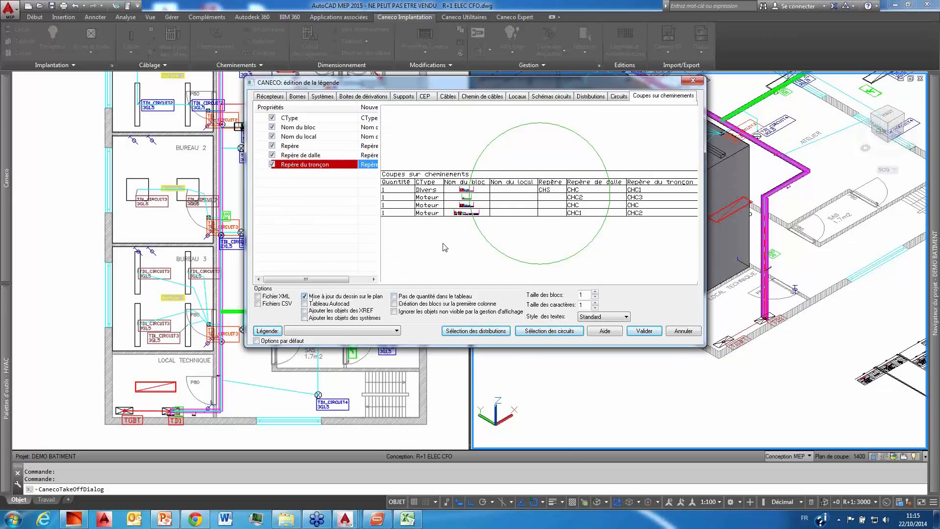
Step: Generate the Coupes sur cheminements legend and place its table below the building plan, beside the circuit diagram
{"action": "left_click", "coordinate": [644, 331]}
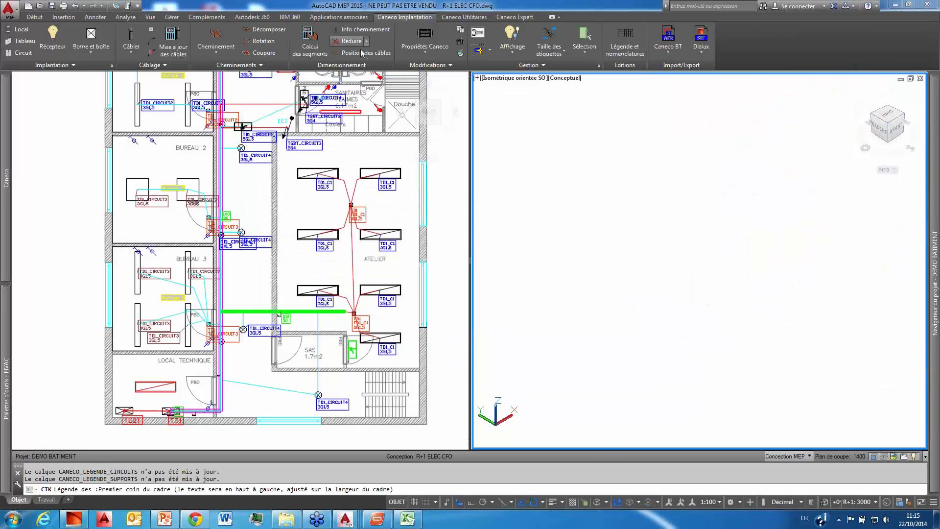
{"action": "left_click", "coordinate": [426, 268]}
{"action": "scroll", "coordinate": [426, 268], "scroll_direction": "down", "scroll_amount": 5}
{"action": "middle_click_drag", "start_coordinate": [420, 325], "coordinate": [347, 195]}
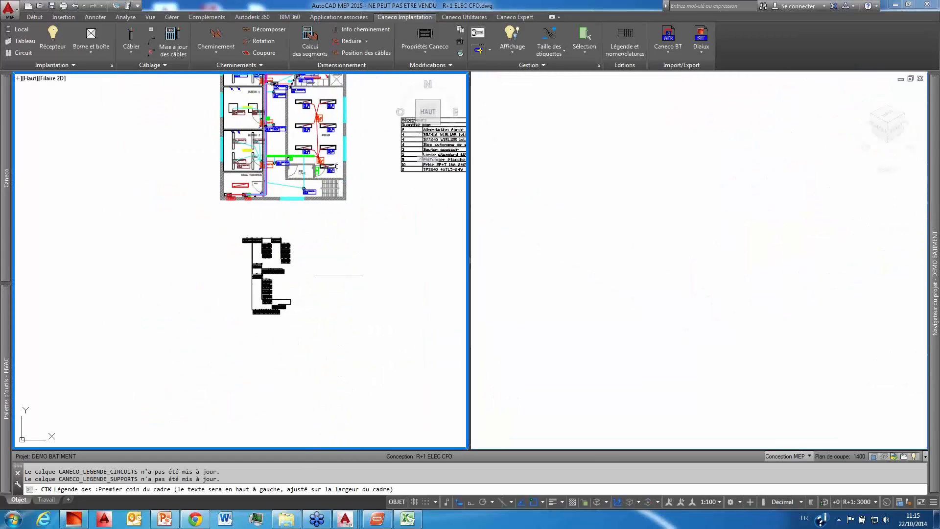
{"action": "left_click", "coordinate": [326, 265]}
{"action": "middle_click_drag", "start_coordinate": [410, 351], "coordinate": [252, 277]}
{"action": "left_click", "coordinate": [322, 247]}
Step: Examine the placed Coupes sur cheminements table, including the section diagrams, types and the tray and section references
{"action": "scroll", "coordinate": [277, 195], "scroll_direction": "up", "scroll_amount": 4}
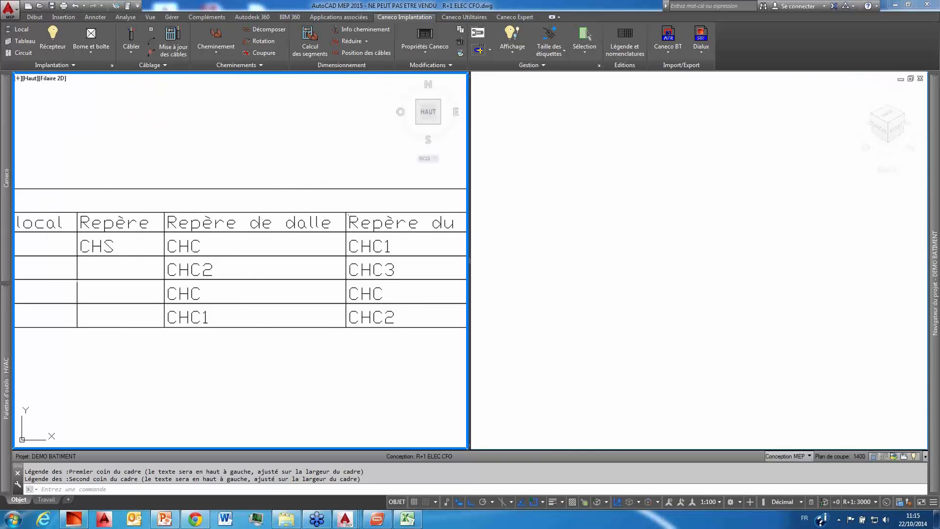
{"action": "middle_click_drag", "start_coordinate": [270, 195], "coordinate": [314, 206]}
{"action": "scroll", "coordinate": [311, 206], "scroll_direction": "down", "scroll_amount": 2}
{"action": "scroll", "coordinate": [157, 241], "scroll_direction": "up", "scroll_amount": 2}
{"action": "middle_click_drag", "start_coordinate": [157, 249], "coordinate": [228, 250]}
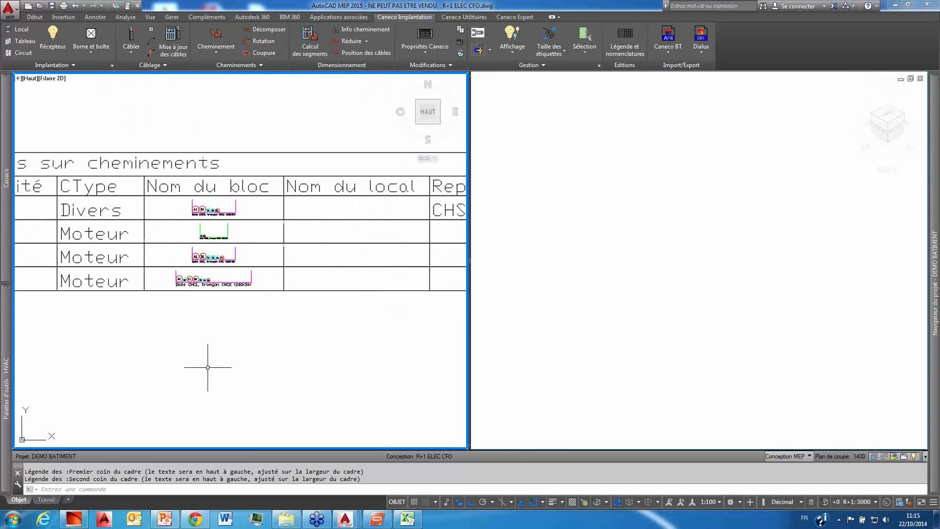
{"action": "middle_click_drag", "start_coordinate": [198, 349], "coordinate": [281, 342]}
{"action": "scroll", "coordinate": [290, 311], "scroll_direction": "up", "scroll_amount": 2}
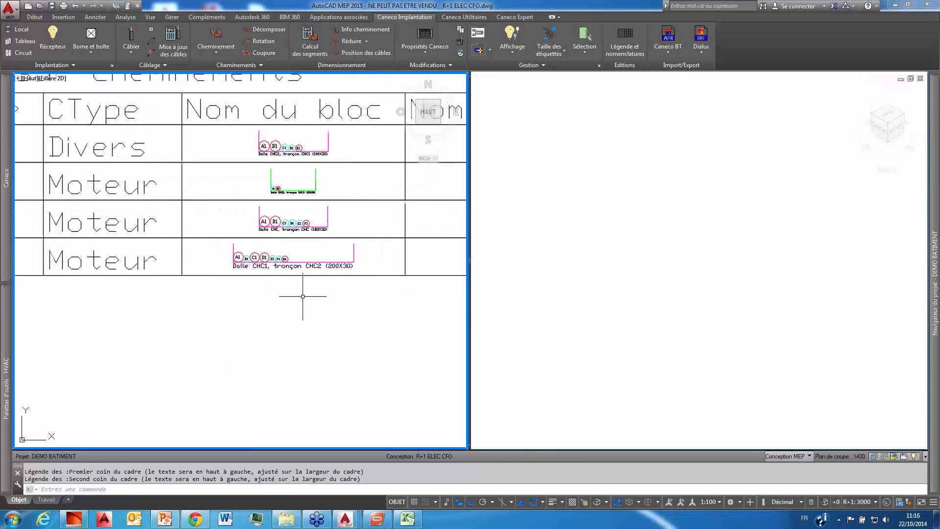
{"action": "scroll", "coordinate": [304, 294], "scroll_direction": "up", "scroll_amount": 2}
{"action": "scroll", "coordinate": [304, 304], "scroll_direction": "down", "scroll_amount": 5}
{"action": "scroll", "coordinate": [208, 284], "scroll_direction": "up", "scroll_amount": 1}
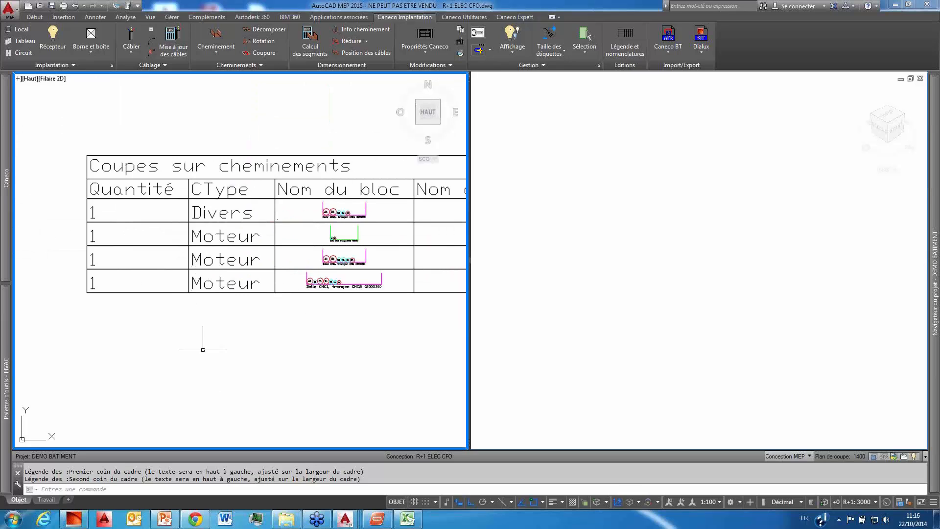
{"action": "mouse_move", "coordinate": [231, 329]}
{"action": "middle_mouse_down"}
{"action": "mouse_move", "coordinate": [162, 341]}
{"action": "mouse_move", "coordinate": [212, 342]}
{"action": "mouse_move", "coordinate": [193, 342]}
{"action": "middle_mouse_up"}
{"action": "middle_click_drag", "start_coordinate": [304, 342], "coordinate": [240, 346]}
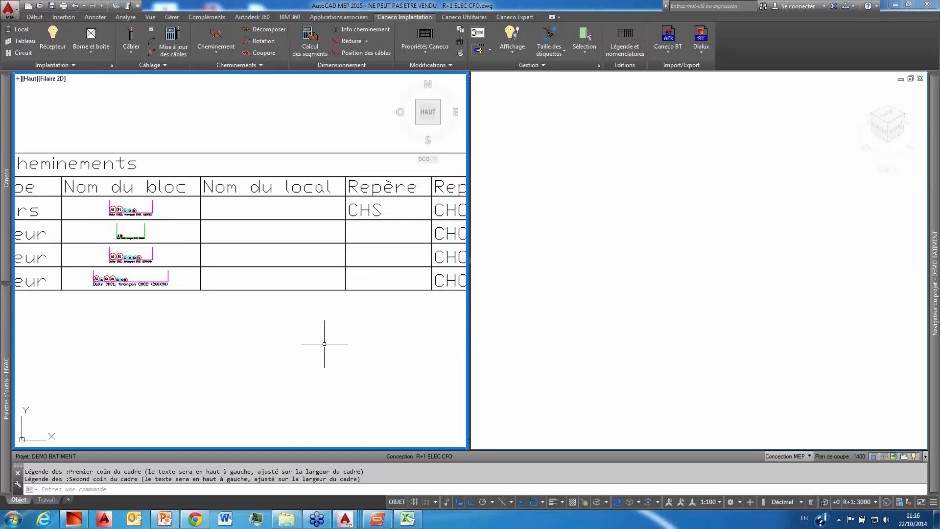
{"action": "scroll", "coordinate": [324, 344], "scroll_direction": "down", "scroll_amount": 2}
{"action": "middle_click_drag", "start_coordinate": [346, 336], "coordinate": [266, 315]}
{"action": "scroll", "coordinate": [273, 323], "scroll_direction": "down", "scroll_amount": 2}
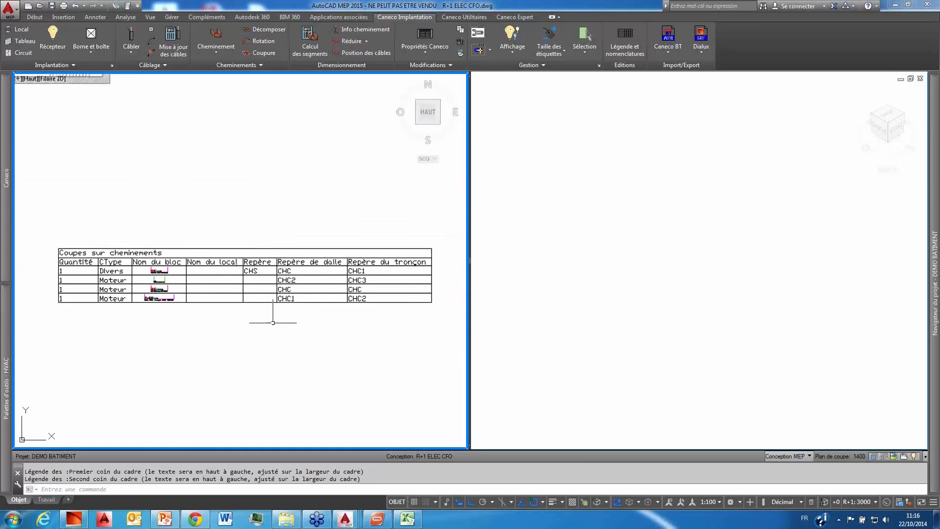
{"action": "scroll", "coordinate": [280, 327], "scroll_direction": "down", "scroll_amount": 1}
{"action": "scroll", "coordinate": [251, 262], "scroll_direction": "down", "scroll_amount": 4}
{"action": "middle_click_drag", "start_coordinate": [252, 263], "coordinate": [290, 331]}
{"action": "scroll", "coordinate": [286, 334], "scroll_direction": "up", "scroll_amount": 2}
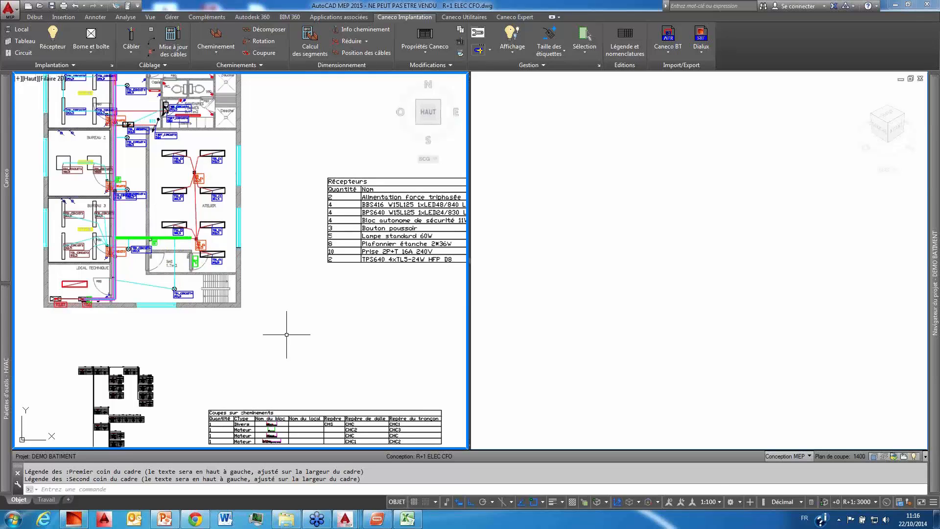
Step: Hide all labels on the building plan by setting Etiquettes to N'afficher aucune étiquette in the Caneco objects display settings
{"action": "middle_click_drag", "start_coordinate": [193, 148], "coordinate": [322, 219]}
{"action": "scroll", "coordinate": [276, 254], "scroll_direction": "up", "scroll_amount": 2}
{"action": "scroll", "coordinate": [329, 244], "scroll_direction": "down", "scroll_amount": 2}
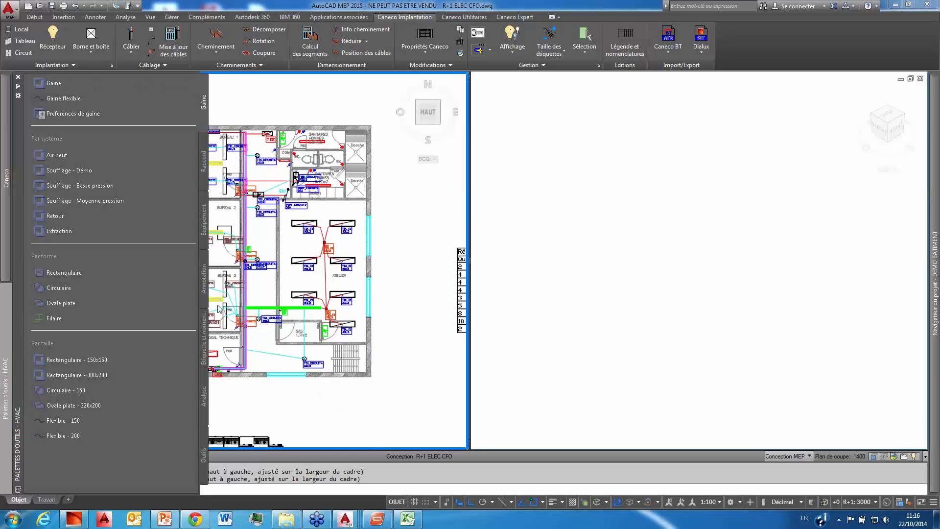
{"action": "left_click", "coordinate": [512, 58]}
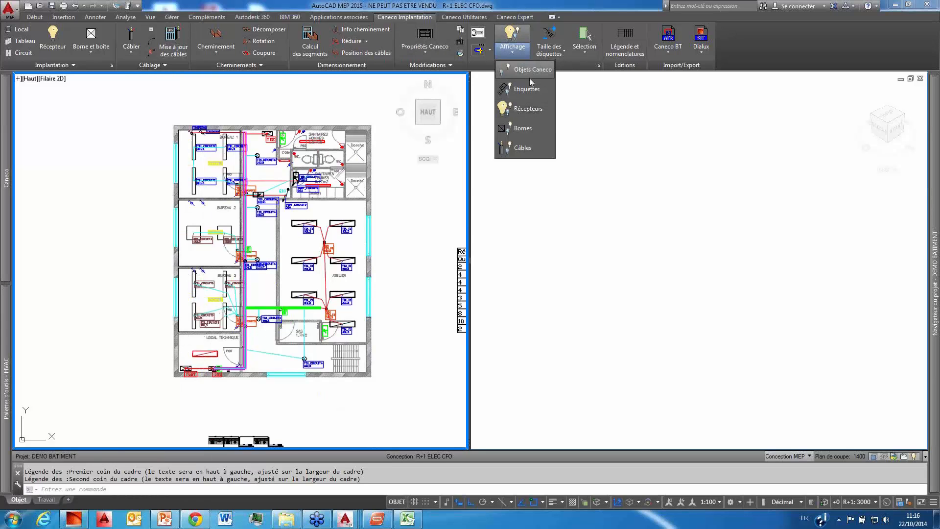
{"action": "left_click", "coordinate": [530, 75]}
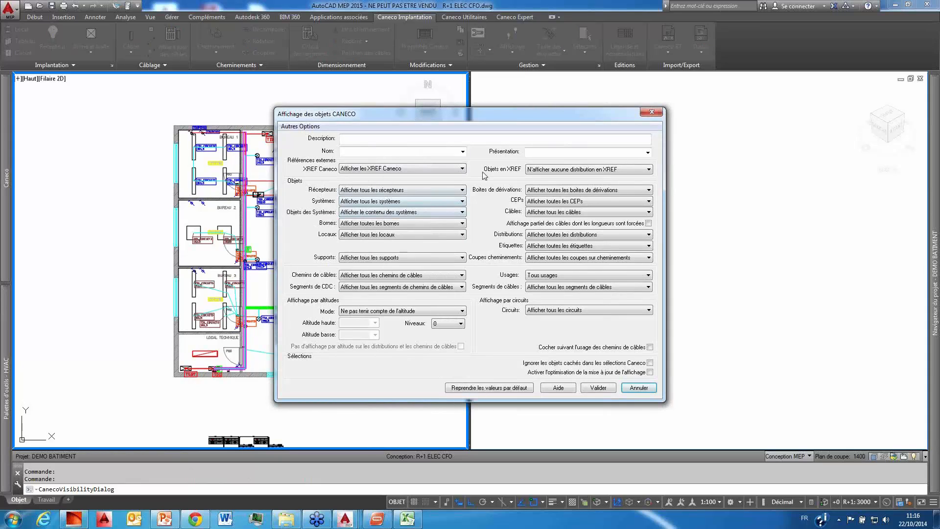
{"action": "left_click", "coordinate": [545, 250]}
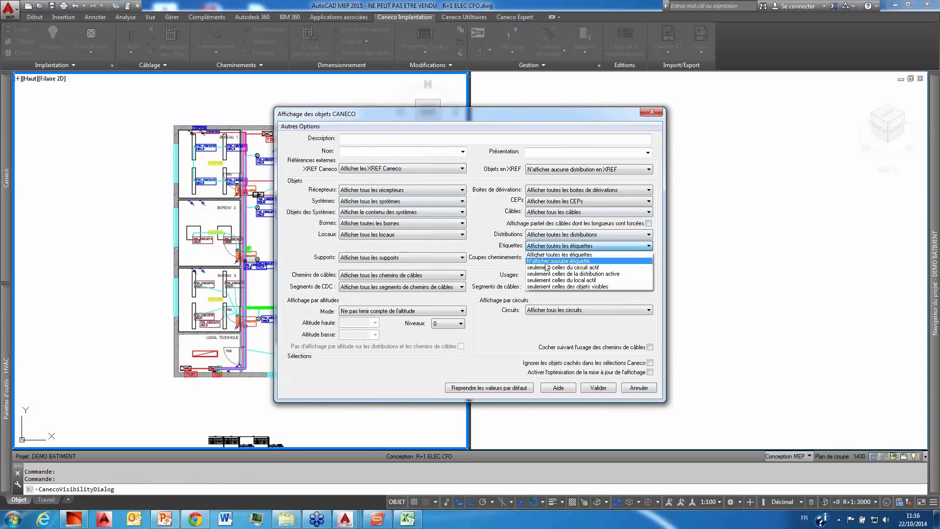
{"action": "left_click", "coordinate": [551, 264]}
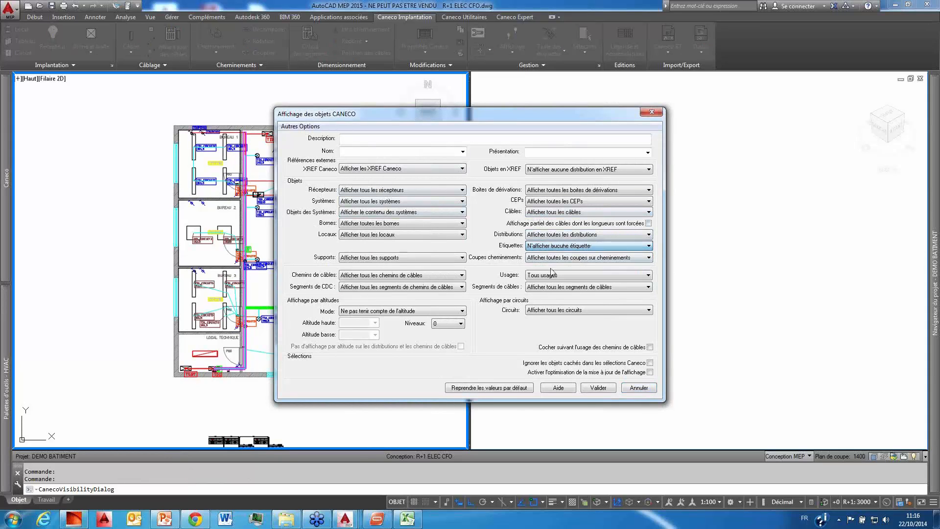
{"action": "left_click", "coordinate": [598, 387]}
Step: Hide all cables on the plan by setting Câbles to N'afficher aucun câble in the CVG display settings
{"action": "scroll", "coordinate": [293, 265], "scroll_direction": "up", "scroll_amount": 3}
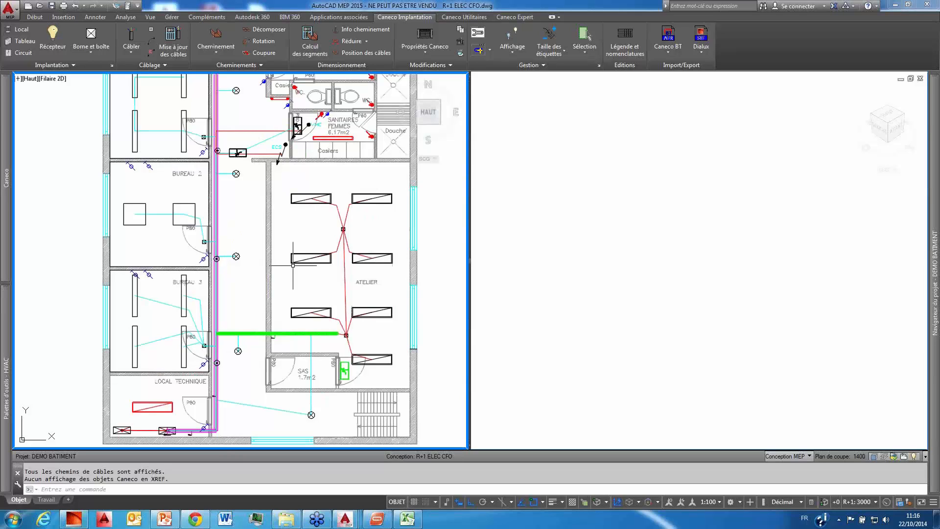
{"action": "scroll", "coordinate": [293, 265], "scroll_direction": "down", "scroll_amount": 3}
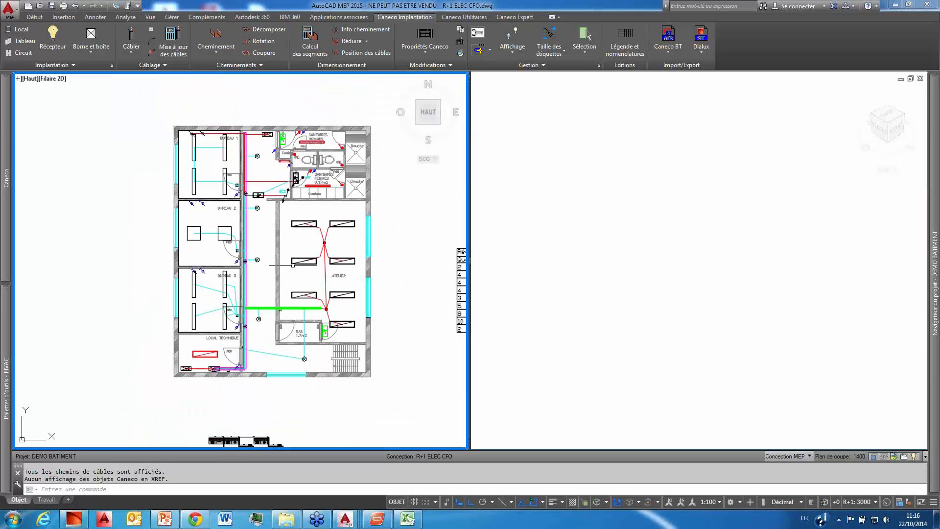
{"action": "type", "text": "CVG"}
{"action": "key", "text": "Return"}
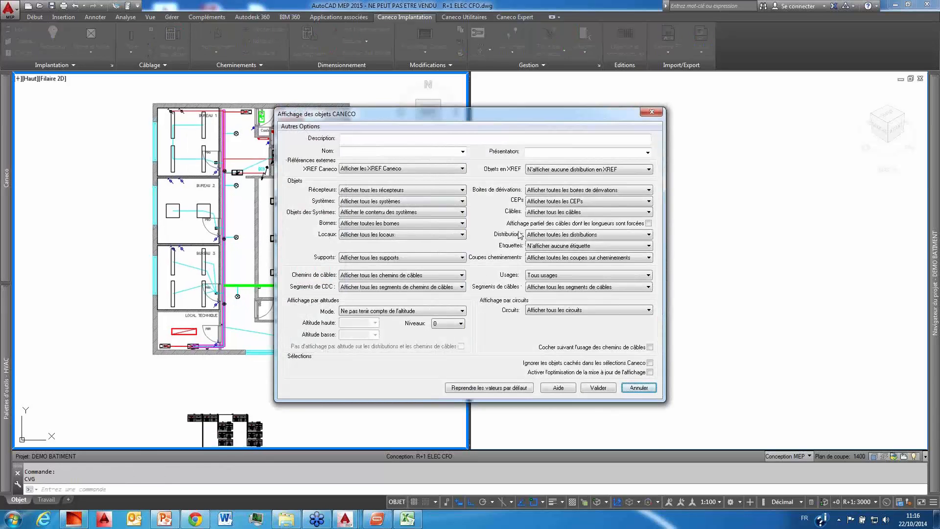
{"action": "left_click", "coordinate": [539, 214]}
{"action": "left_click", "coordinate": [563, 223]}
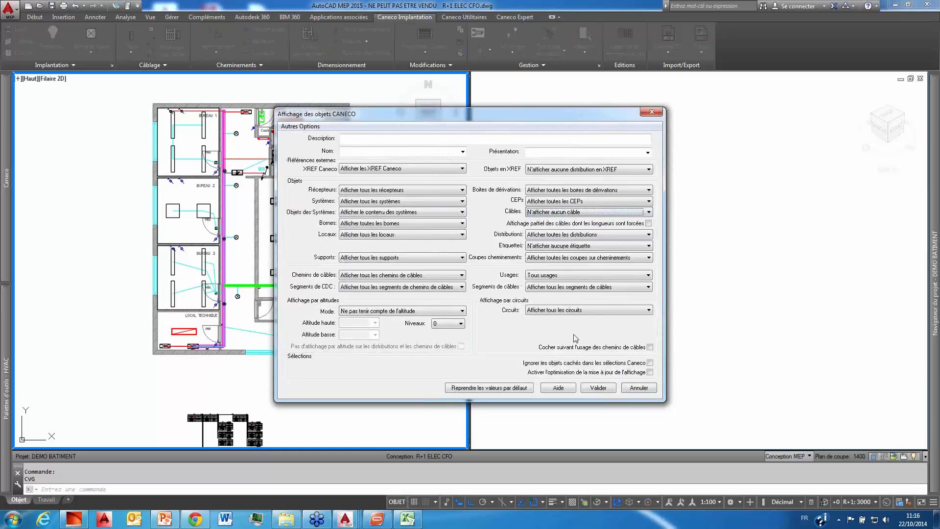
{"action": "left_click", "coordinate": [597, 387]}
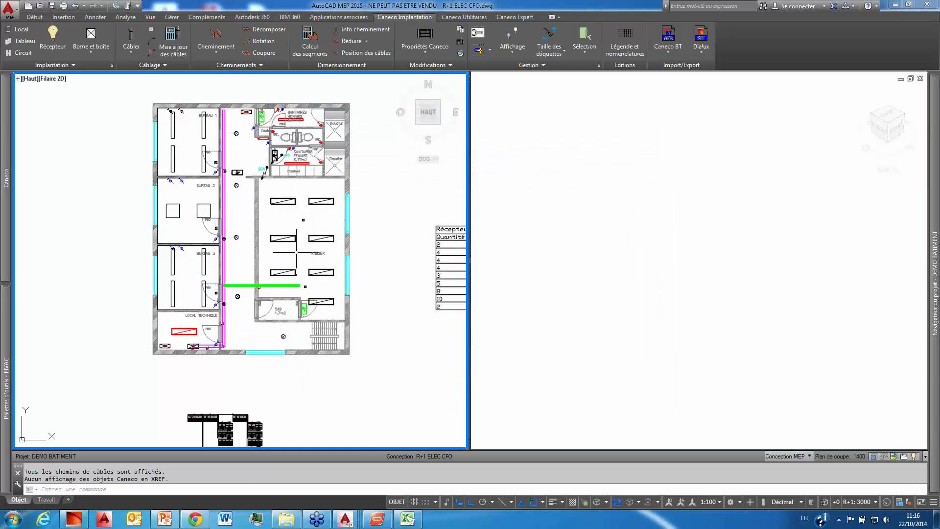
Step: Display all labels on the plan again through the CVG display settings
{"action": "type", "text": "CVG"}
{"action": "key", "text": "Return"}
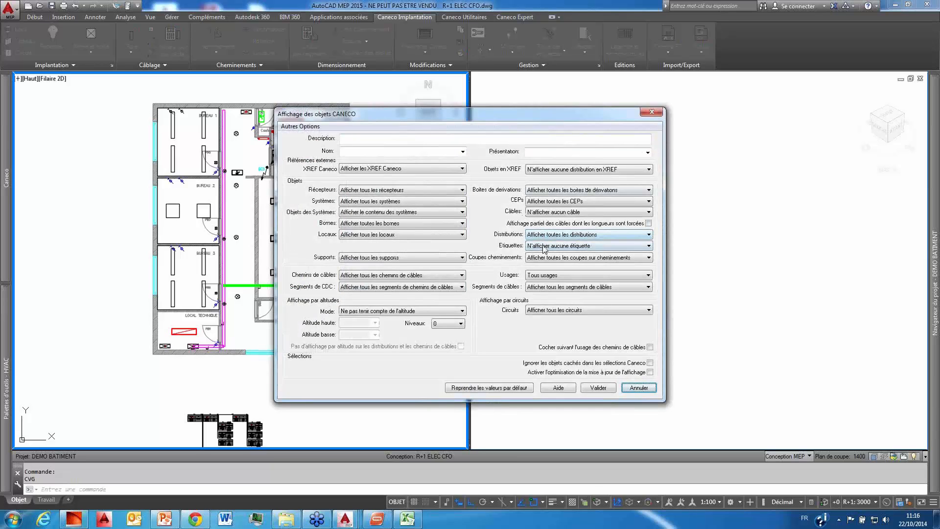
{"action": "left_click", "coordinate": [543, 246]}
{"action": "left_click", "coordinate": [564, 257]}
{"action": "left_click", "coordinate": [591, 386]}
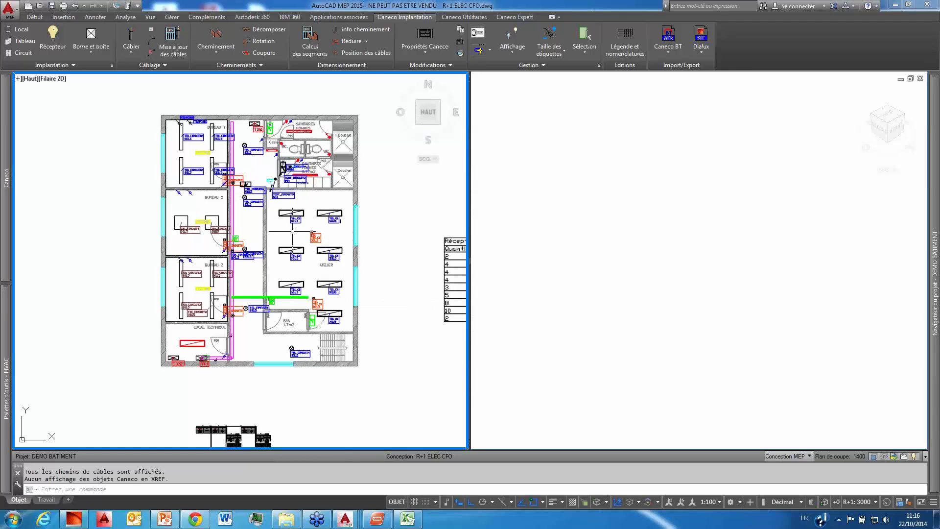
Step: Restrict the displayed cables to the active circuit by setting Câbles to seulement ceux du circuit actif, and check them in the isometric view
{"action": "scroll", "coordinate": [293, 232], "scroll_direction": "up", "scroll_amount": 2}
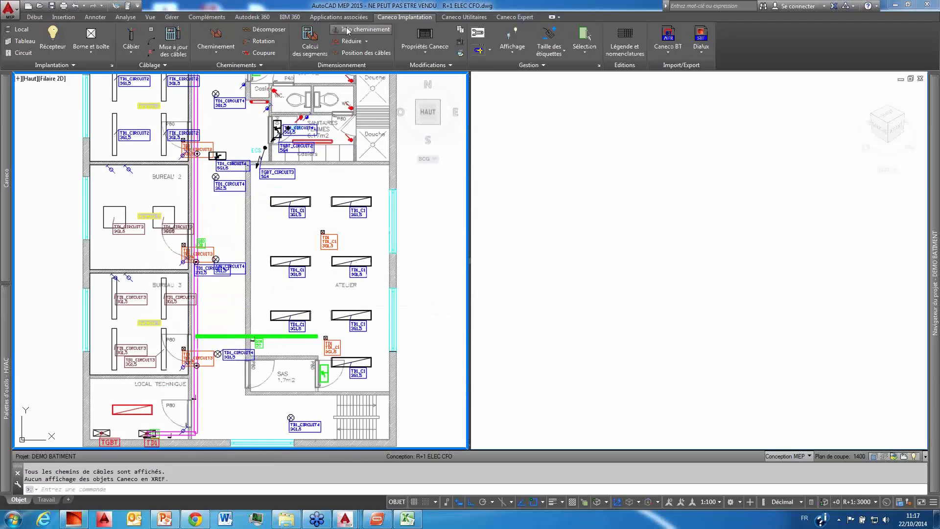
{"action": "type", "text": "CVG"}
{"action": "key", "text": "Return"}
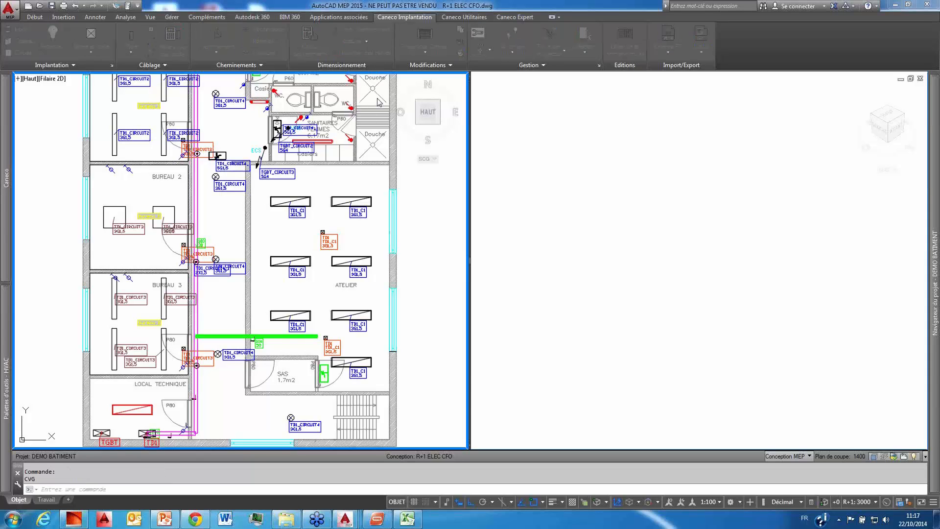
{"action": "left_click", "coordinate": [541, 214]}
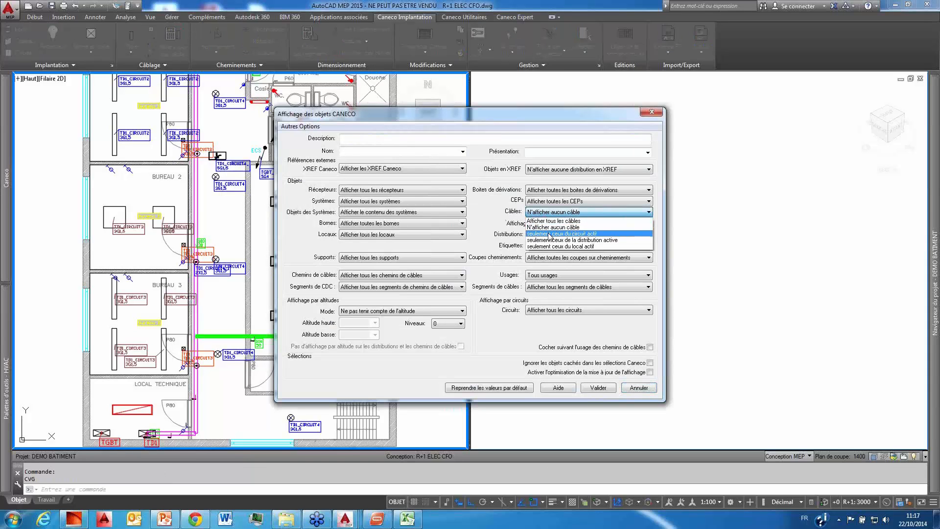
{"action": "left_click", "coordinate": [539, 213]}
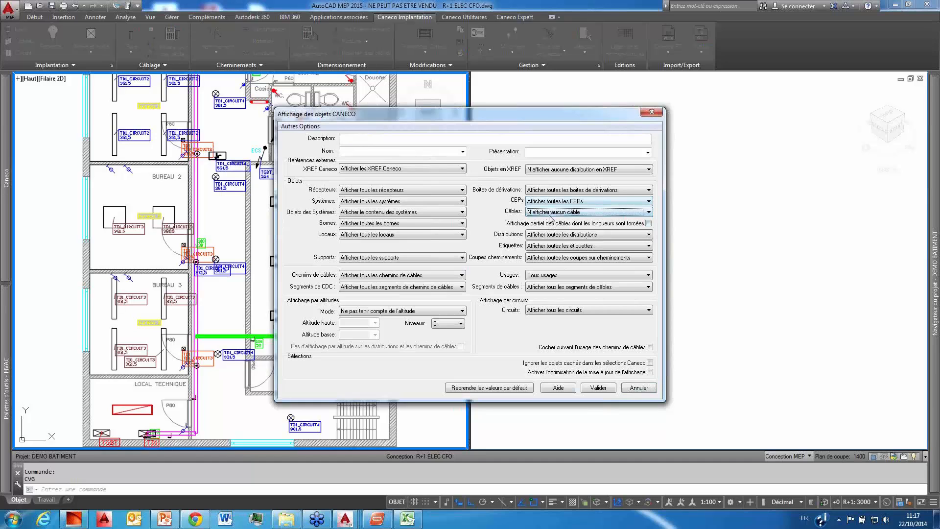
{"action": "left_click", "coordinate": [552, 214]}
{"action": "left_click", "coordinate": [558, 234]}
{"action": "left_click", "coordinate": [600, 388]}
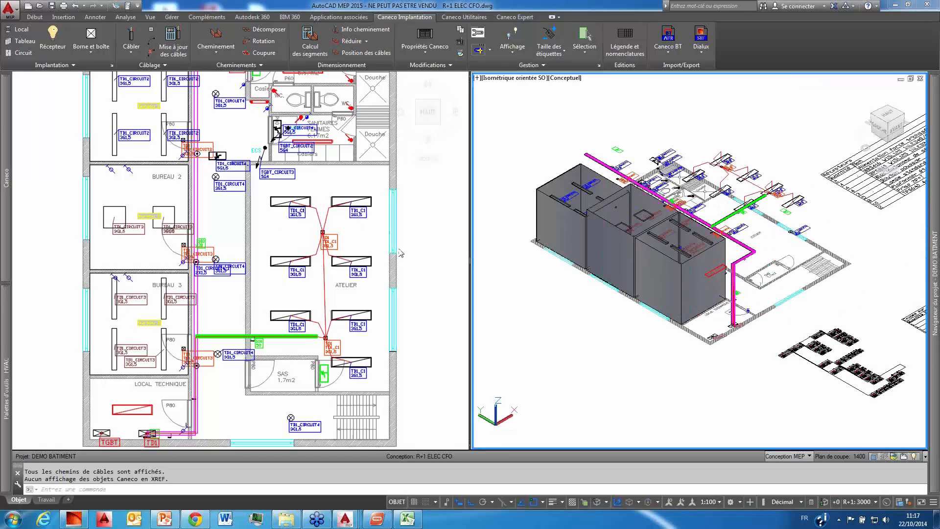
{"action": "left_click", "coordinate": [861, 147]}
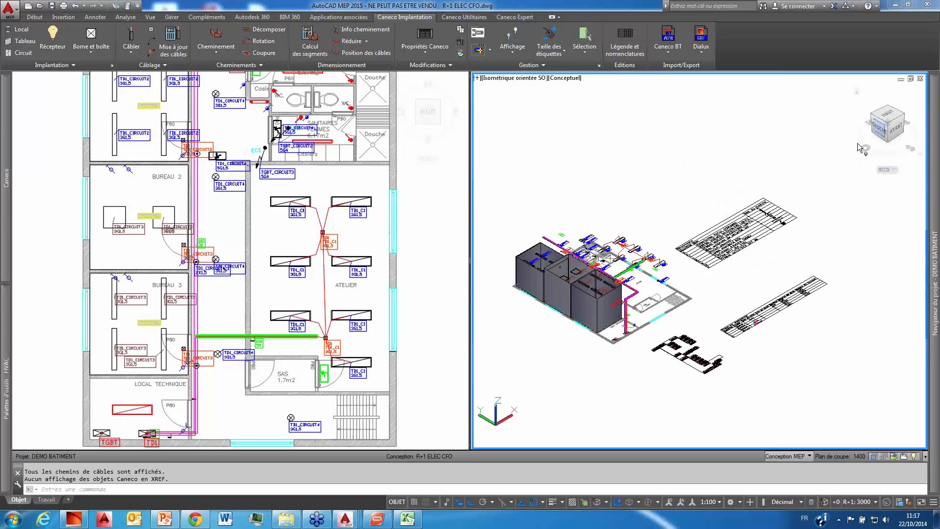
{"action": "scroll", "coordinate": [592, 263], "scroll_direction": "up", "scroll_amount": 6}
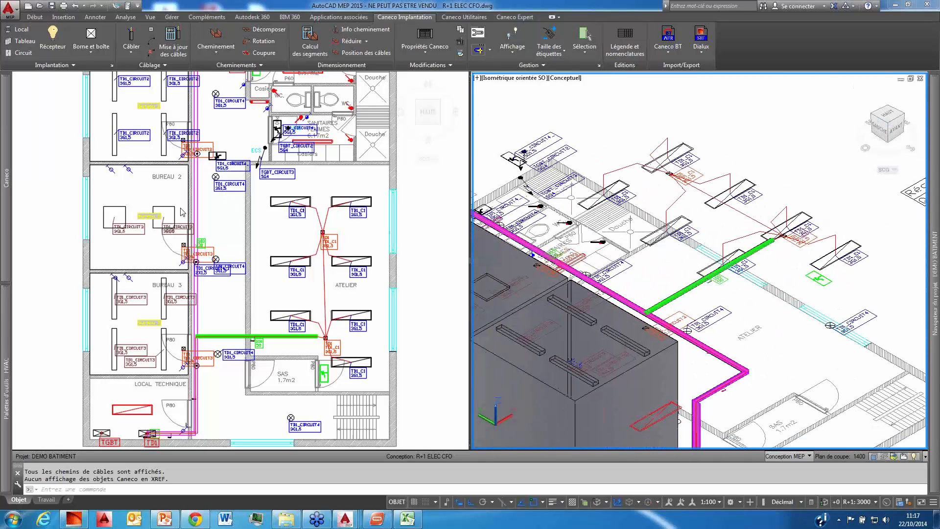
Step: Make the circuit of a Bureau 2 ceiling luminaire active from the plan, then clear the selection
{"action": "left_click", "coordinate": [166, 205]}
{"action": "left_click", "coordinate": [166, 205]}
{"action": "middle_click_drag", "start_coordinate": [194, 231], "coordinate": [202, 208]}
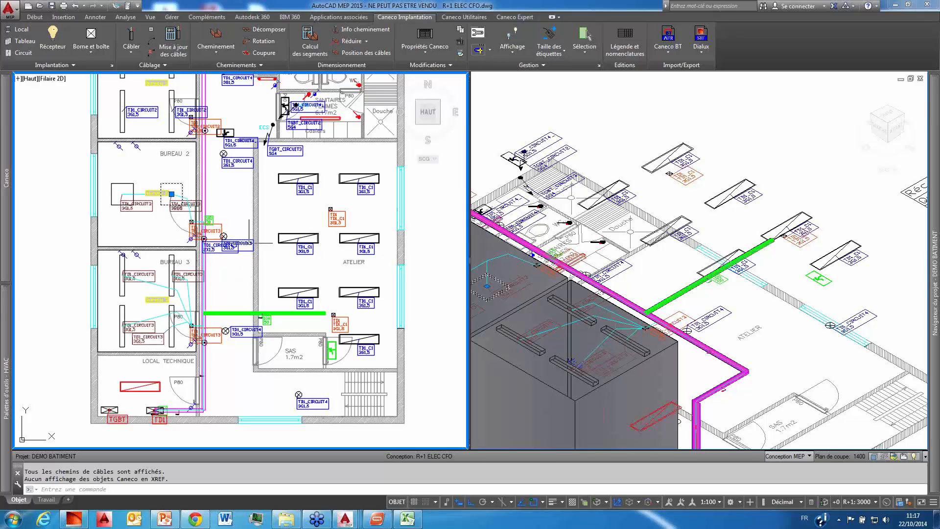
{"action": "key", "text": "Escape"}
{"action": "key", "text": "Escape"}
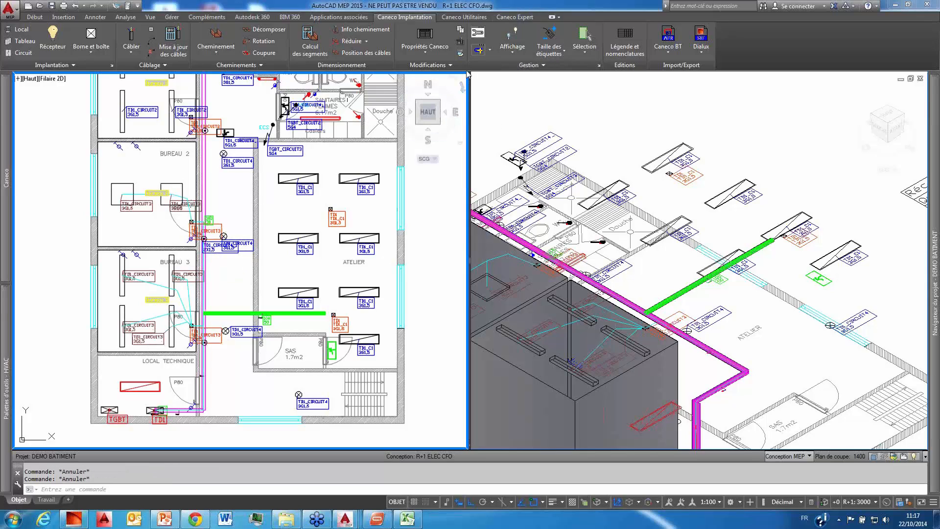
Step: Display all Caneco objects of all circuits using the extra options of the Caneco objects display settings
{"action": "left_click", "coordinate": [513, 55]}
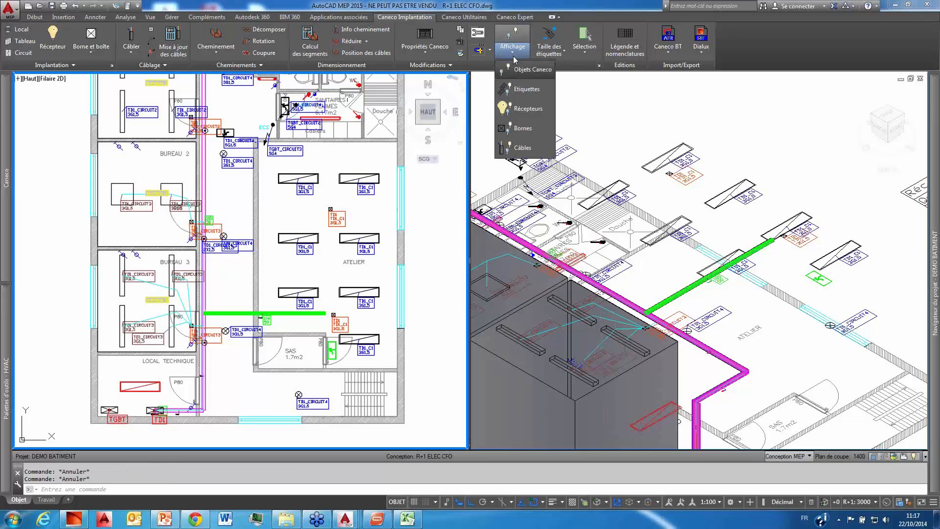
{"action": "left_click", "coordinate": [525, 77]}
{"action": "left_click", "coordinate": [300, 126]}
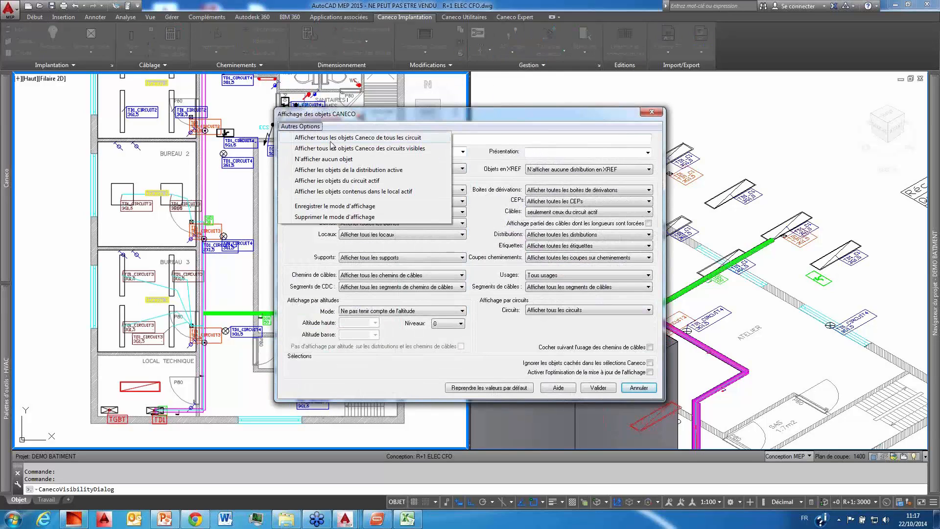
{"action": "left_click", "coordinate": [384, 139]}
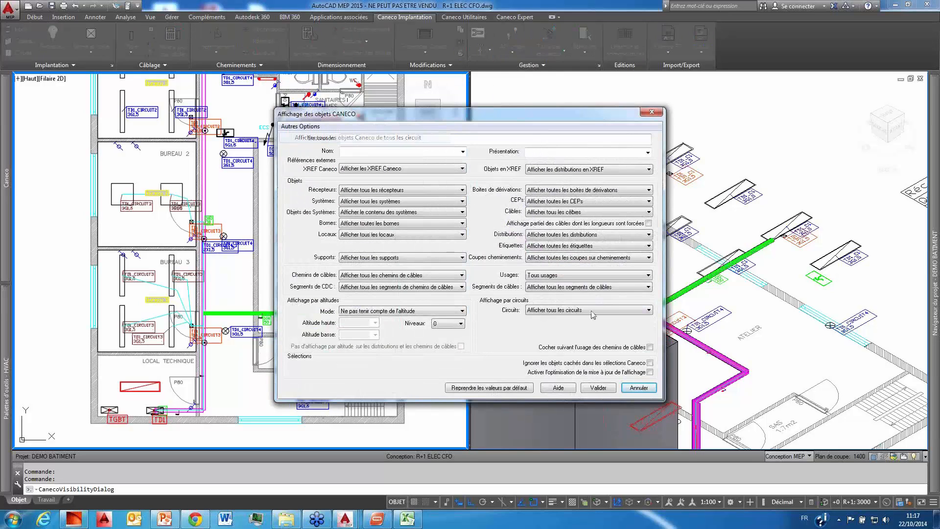
{"action": "left_click", "coordinate": [598, 388]}
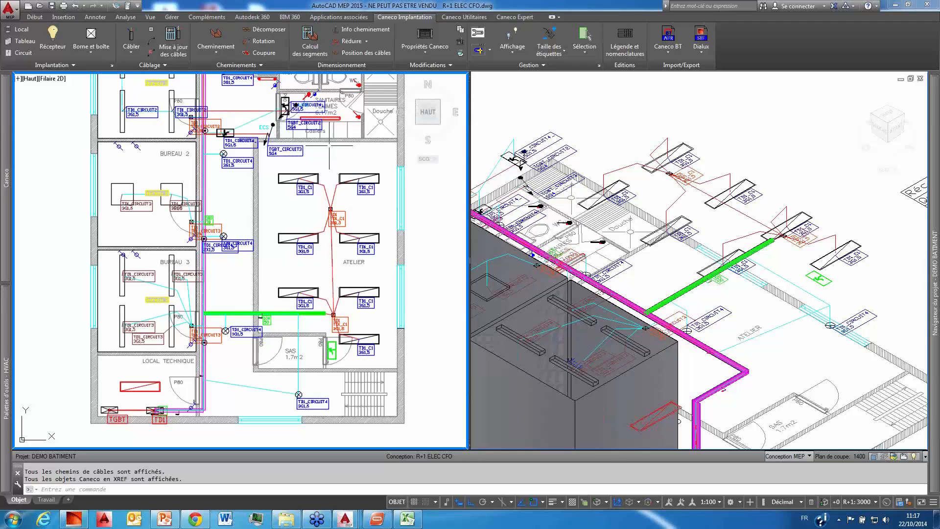
Step: Limit the display to the objects of the active circuit with the option Afficher les objets du circuit actif
{"action": "left_click", "coordinate": [513, 48]}
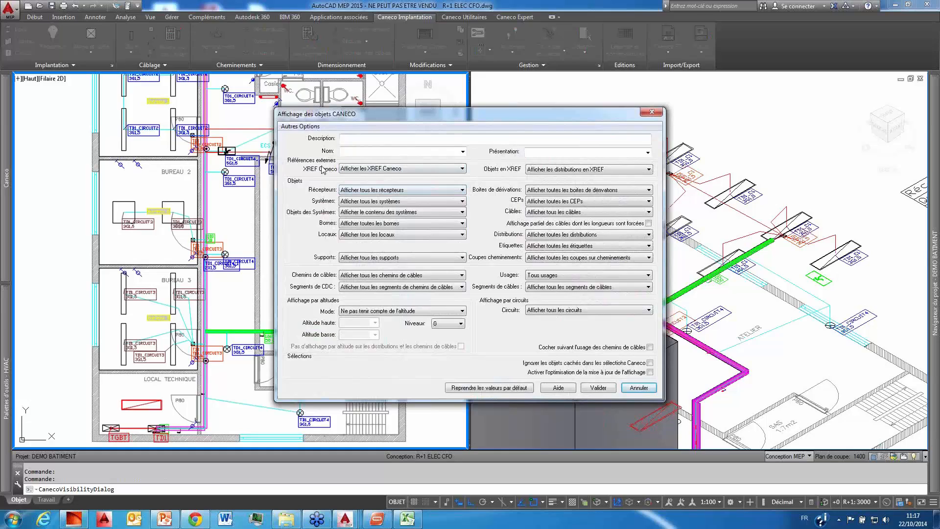
{"action": "left_click", "coordinate": [309, 127]}
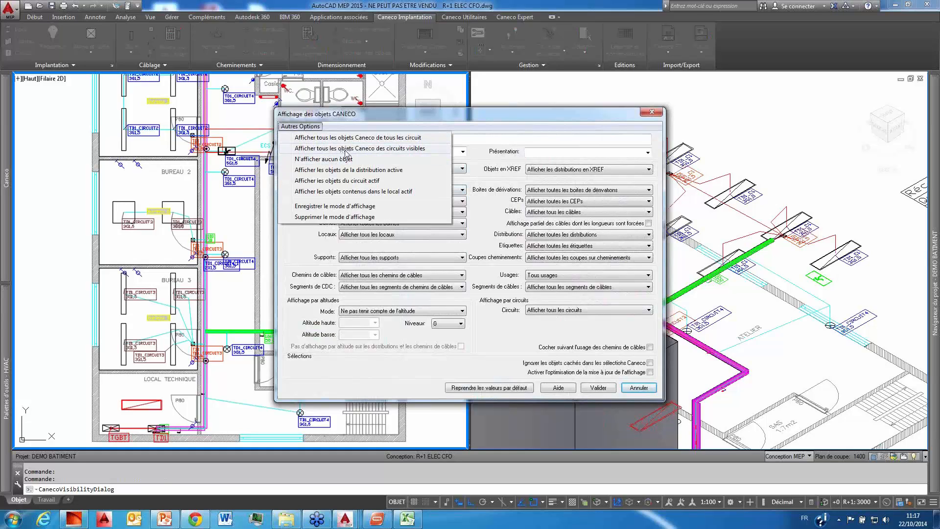
{"action": "left_click", "coordinate": [344, 181]}
{"action": "left_click", "coordinate": [595, 388]}
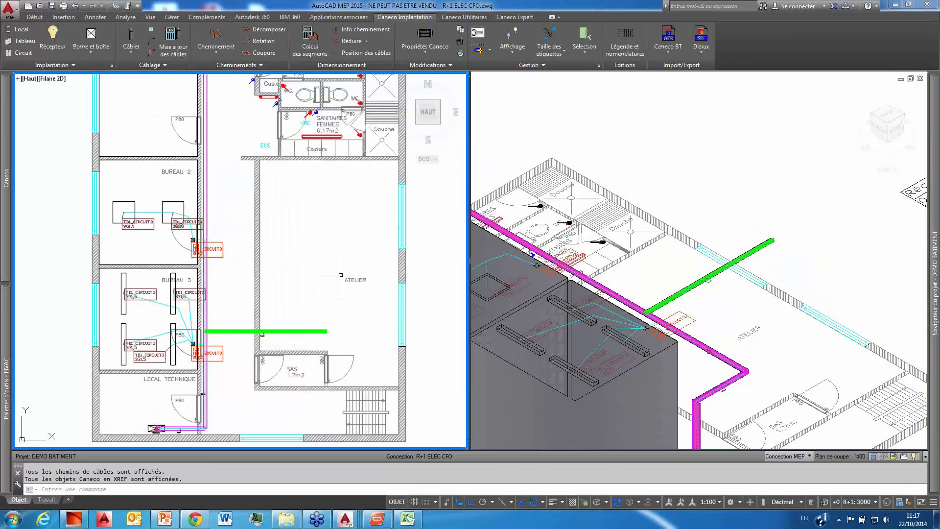
{"action": "scroll", "coordinate": [341, 274], "scroll_direction": "down", "scroll_amount": 3}
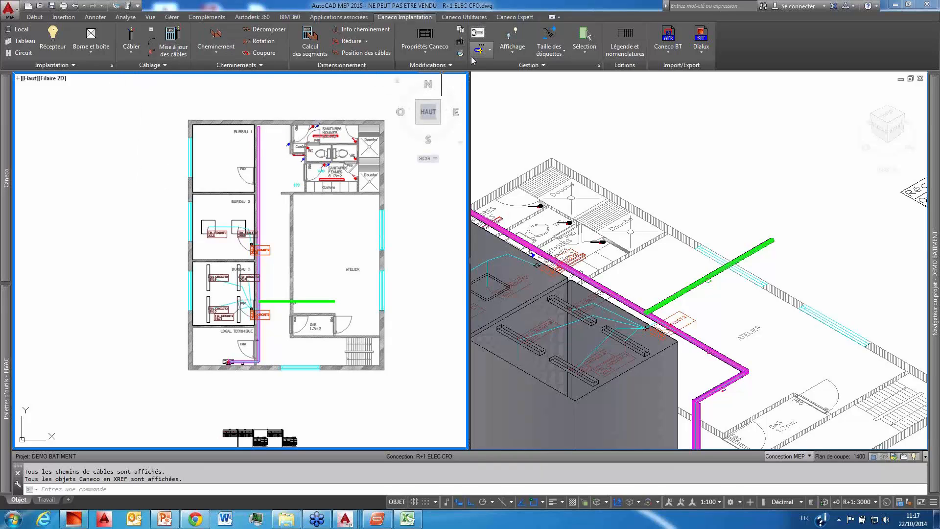
Step: Open the Caneco explorer, move it clear of the plan and make TD1_CIRCUIT2 the active circuit
{"action": "left_click", "coordinate": [489, 50]}
{"action": "left_click", "coordinate": [484, 90]}
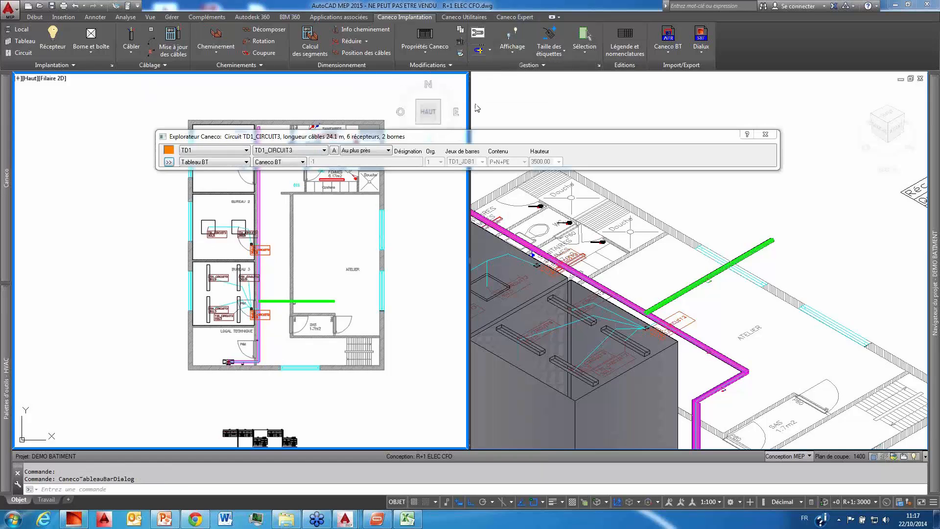
{"action": "left_click_drag", "start_coordinate": [429, 129], "coordinate": [562, 80]}
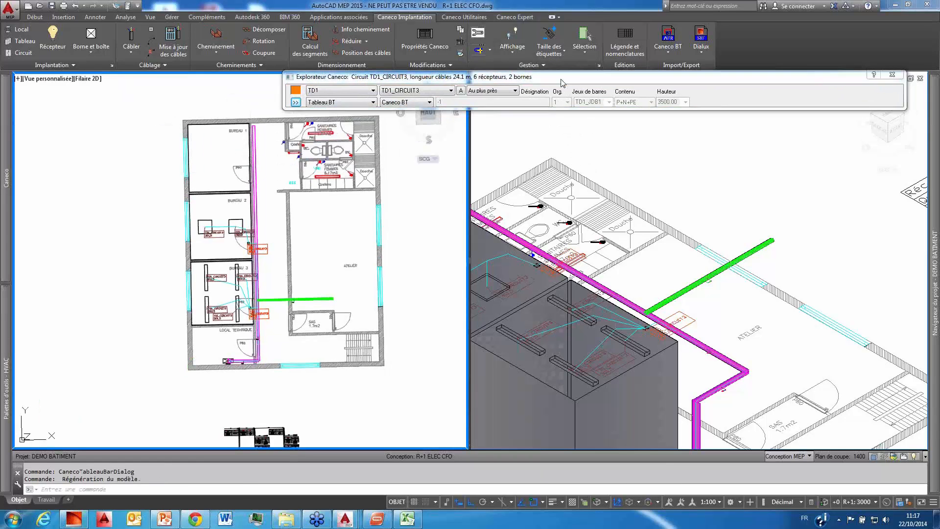
{"action": "left_click", "coordinate": [439, 91]}
{"action": "left_click", "coordinate": [425, 109]}
Step: Switch the active circuit to TD1_CIRCUIT4, and from there to its associated circuit TD1_CIRCUIT4_
{"action": "left_click", "coordinate": [399, 91]}
{"action": "left_click", "coordinate": [394, 128]}
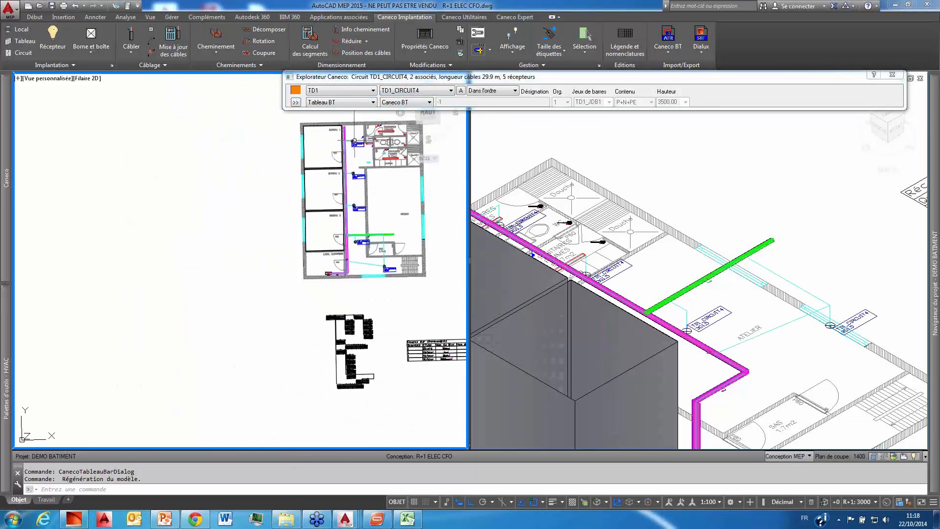
{"action": "left_click", "coordinate": [418, 91]}
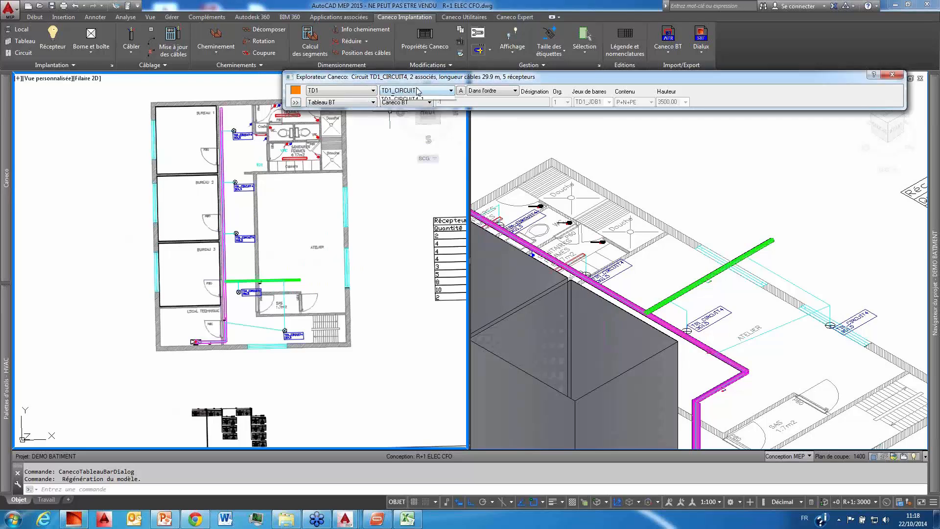
{"action": "left_click", "coordinate": [399, 99]}
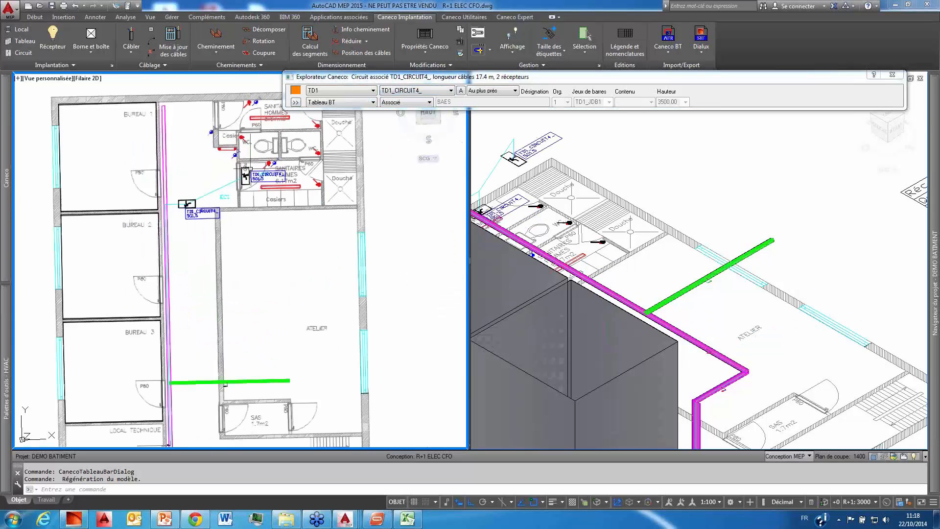
Step: Try the quick display commands for terminals and receivers with the Caneco explorer open, and close the explorer
{"action": "left_click", "coordinate": [517, 58]}
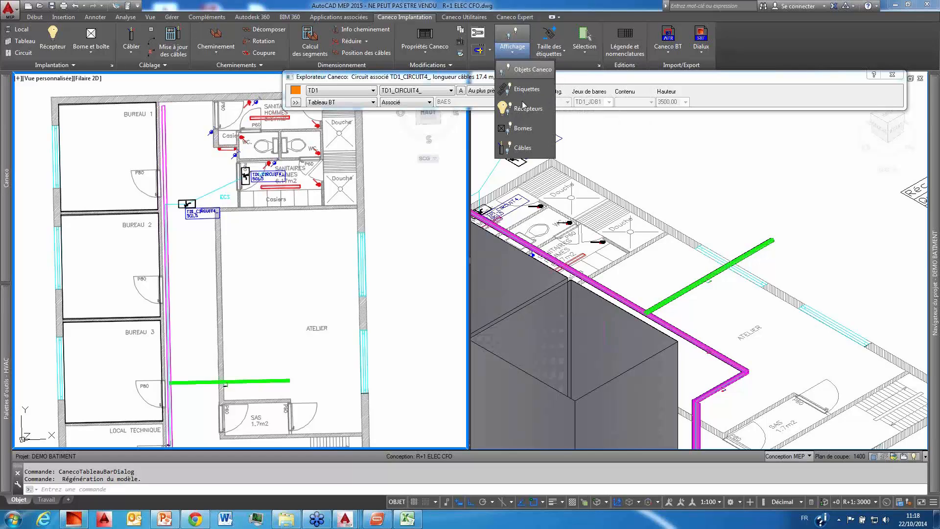
{"action": "left_click", "coordinate": [521, 127]}
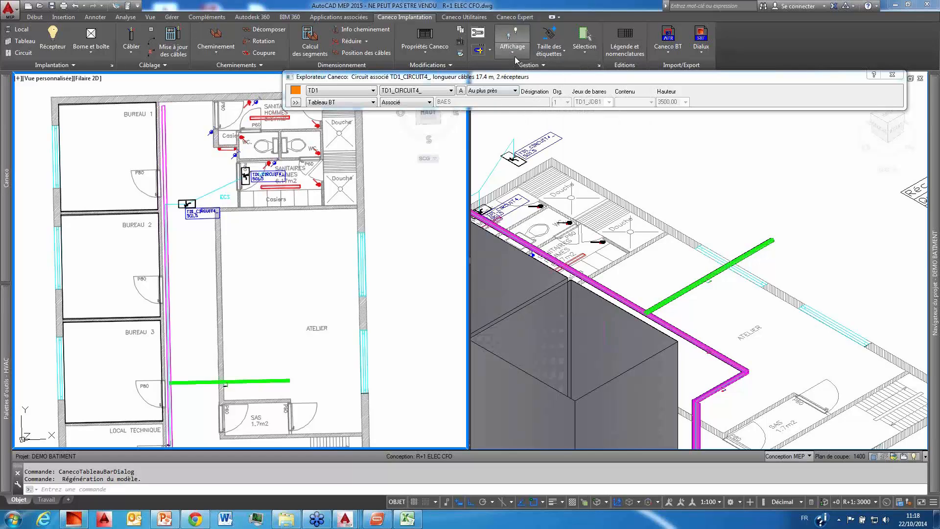
{"action": "left_click", "coordinate": [514, 56]}
{"action": "left_click", "coordinate": [525, 116]}
{"action": "left_click", "coordinate": [513, 55]}
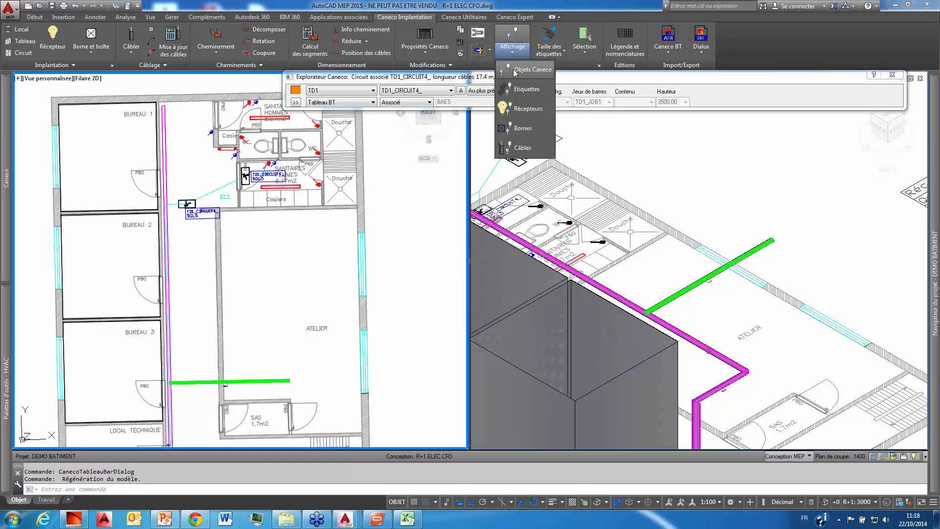
{"action": "left_click", "coordinate": [636, 81]}
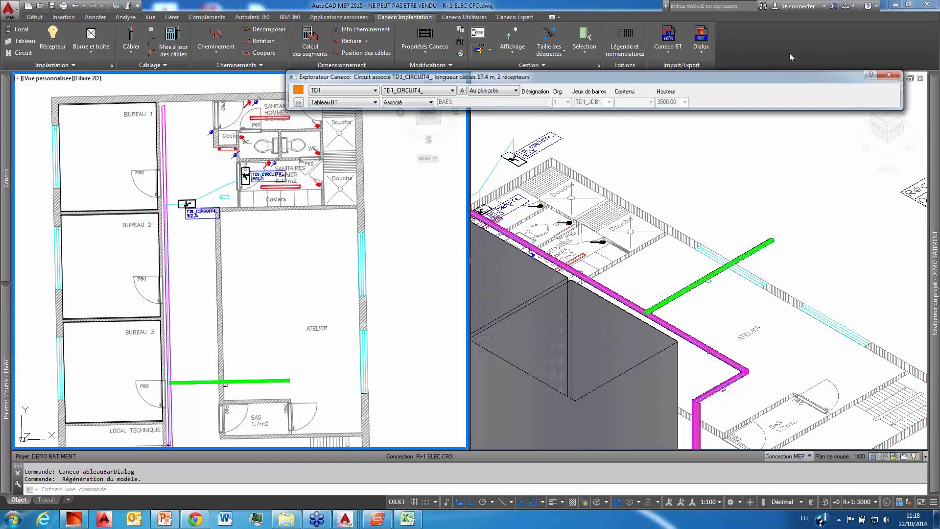
Step: Turn on the display of all receivers and all labels on the plan
{"action": "left_click", "coordinate": [522, 54]}
{"action": "left_click", "coordinate": [522, 108]}
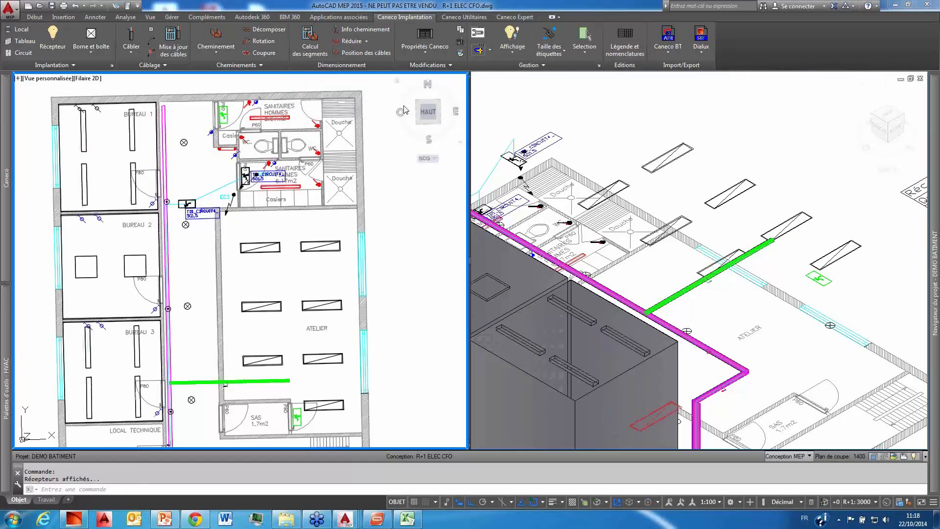
{"action": "left_click", "coordinate": [509, 53]}
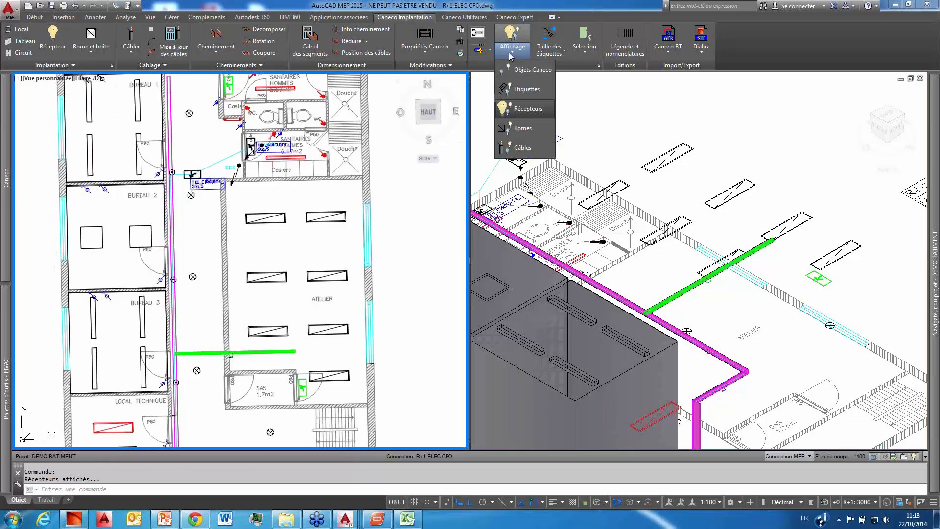
{"action": "left_click", "coordinate": [526, 88]}
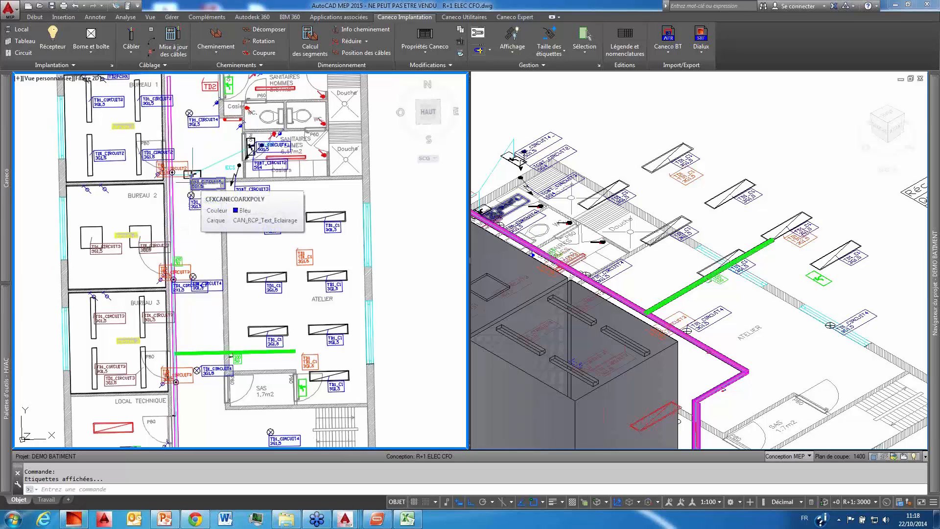
{"action": "scroll", "coordinate": [193, 178], "scroll_direction": "down", "scroll_amount": 3}
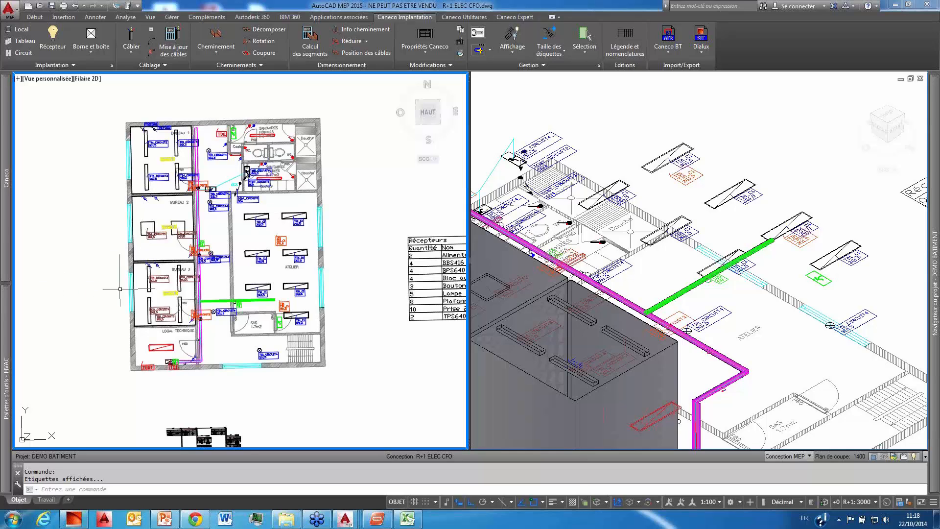
{"action": "middle_click_drag", "start_coordinate": [230, 231], "coordinate": [225, 240]}
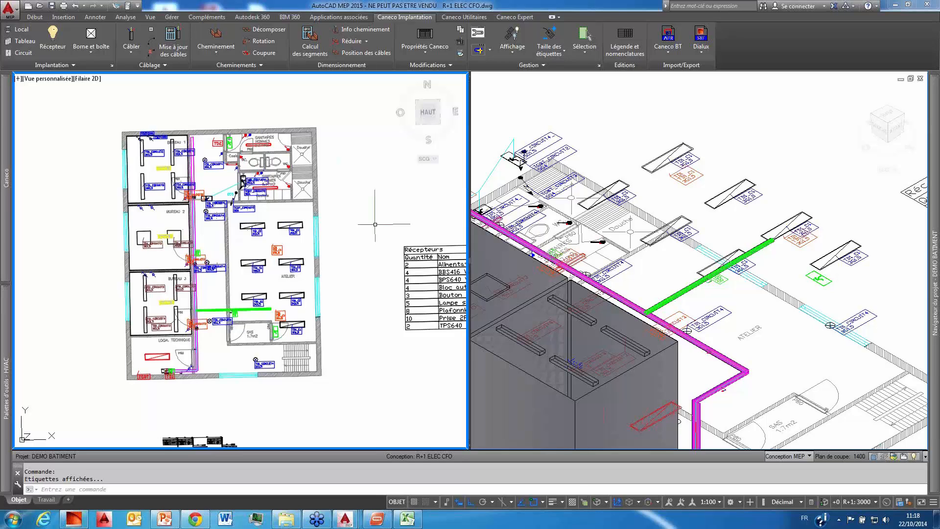
{"action": "scroll", "coordinate": [375, 224], "scroll_direction": "down", "scroll_amount": 2}
{"action": "scroll", "coordinate": [336, 241], "scroll_direction": "up", "scroll_amount": 2}
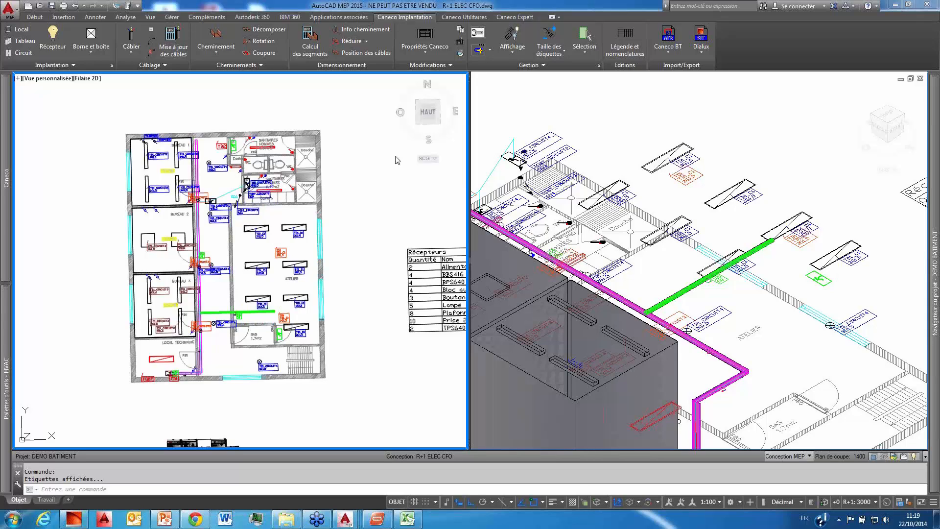
Step: Open 022 - Caneco -technique.dwg from Bureau > tour > demonstration > Projet SAN- 022- CANEOC and dismiss the external references list
{"action": "left_click", "coordinate": [41, 9]}
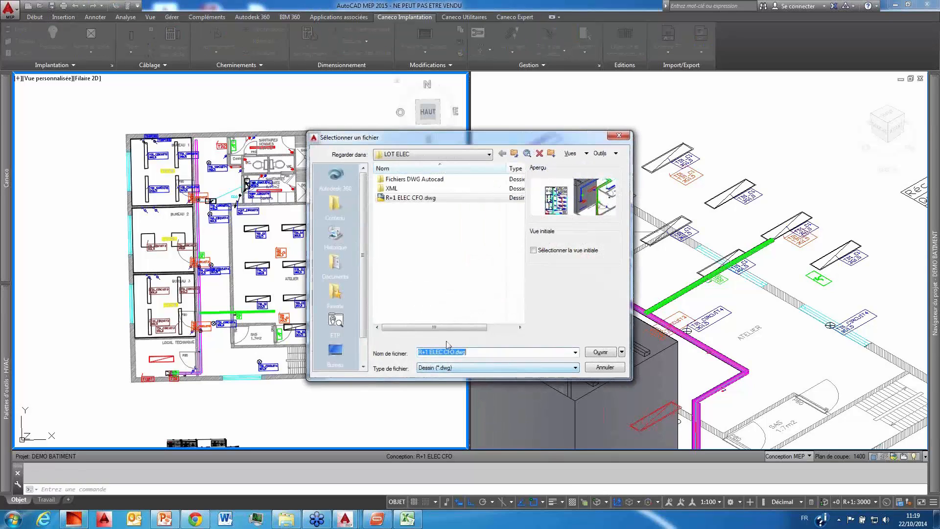
{"action": "left_click", "coordinate": [335, 347]}
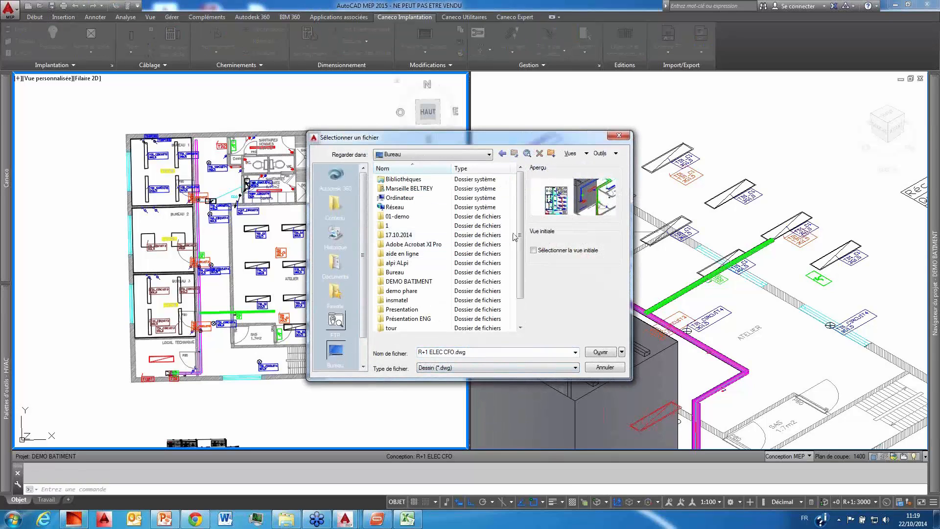
{"action": "scroll", "coordinate": [521, 236], "scroll_direction": "down", "scroll_amount": 1}
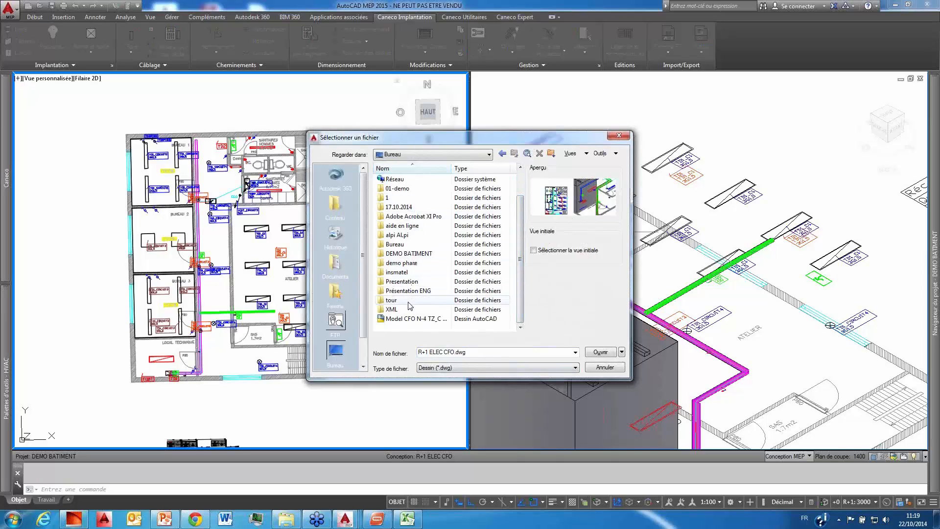
{"action": "double_click", "coordinate": [392, 300]}
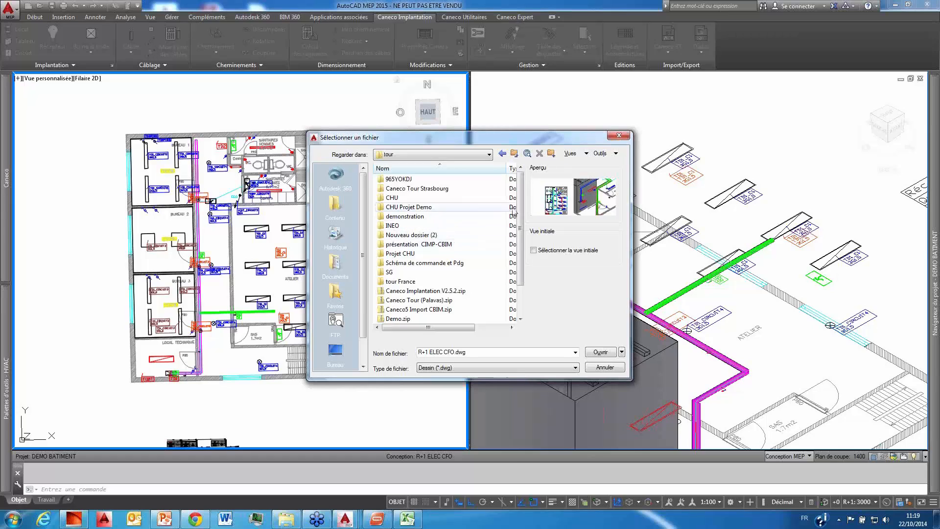
{"action": "double_click", "coordinate": [454, 220]}
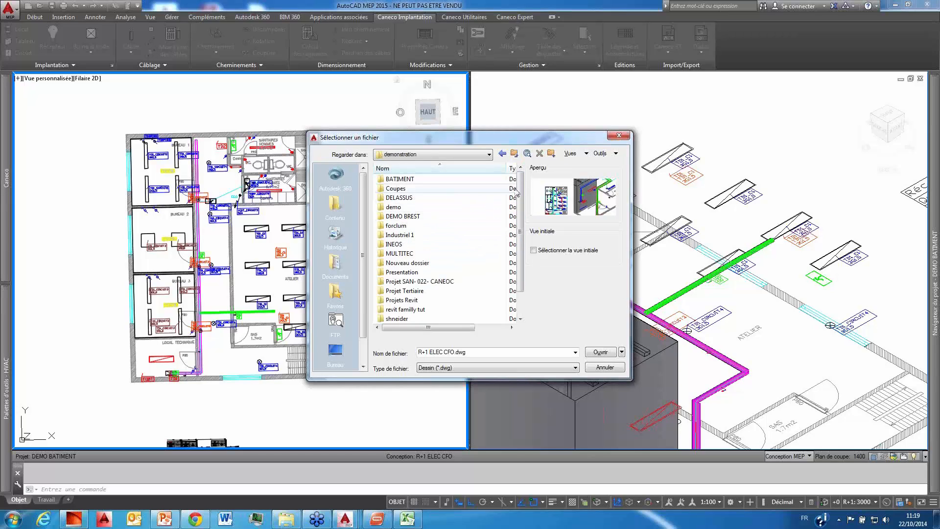
{"action": "scroll", "coordinate": [460, 228], "scroll_direction": "down", "scroll_amount": 1}
{"action": "double_click", "coordinate": [420, 253]}
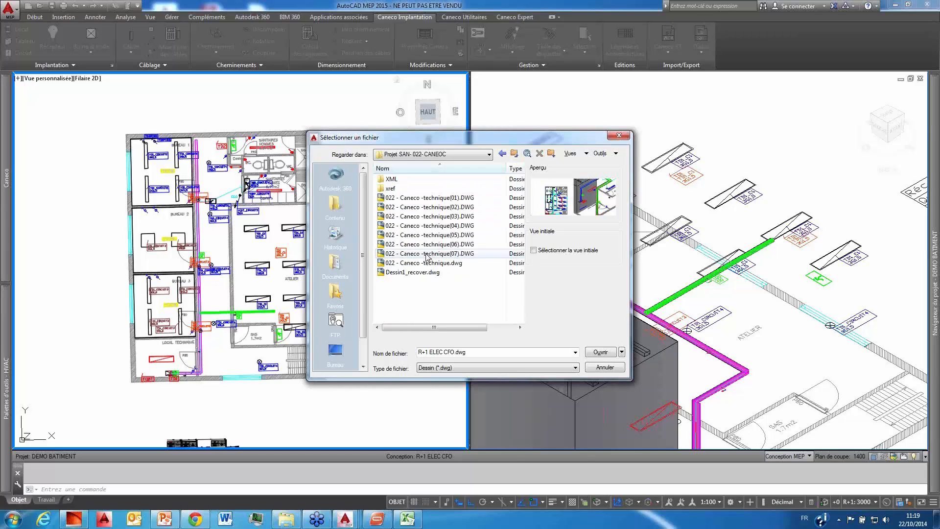
{"action": "left_click", "coordinate": [412, 263]}
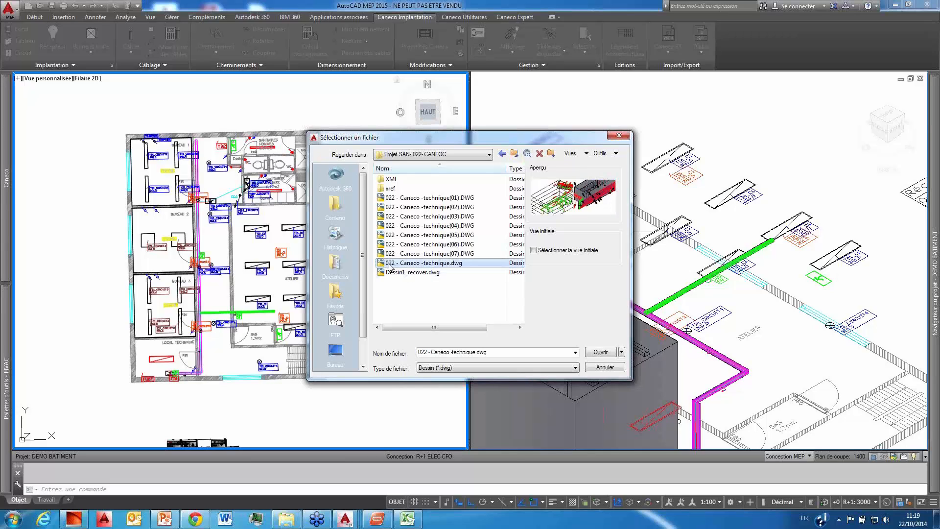
{"action": "double_click", "coordinate": [391, 264]}
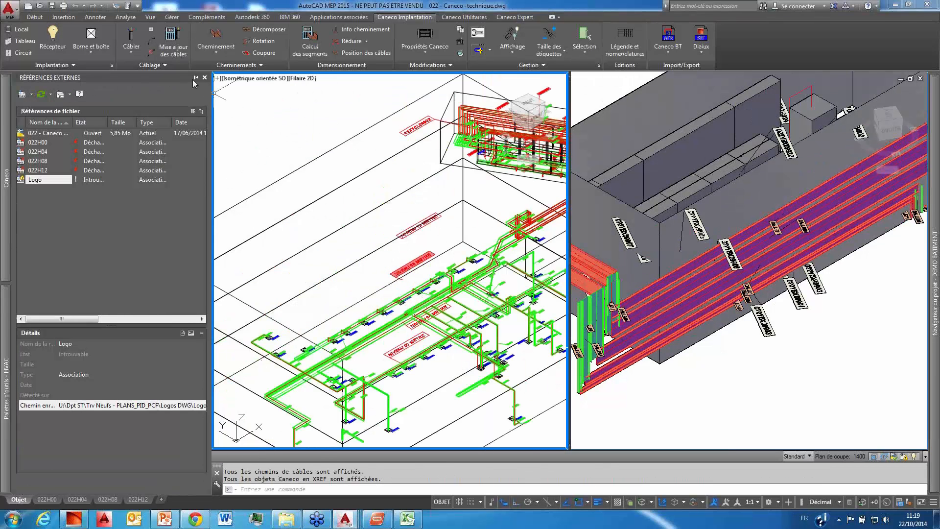
{"action": "left_click", "coordinate": [204, 78]}
Step: Examine the building's cable routes and level labels in the isometric wireframe view and the conceptual 3D view
{"action": "scroll", "coordinate": [241, 158], "scroll_direction": "down", "scroll_amount": 6}
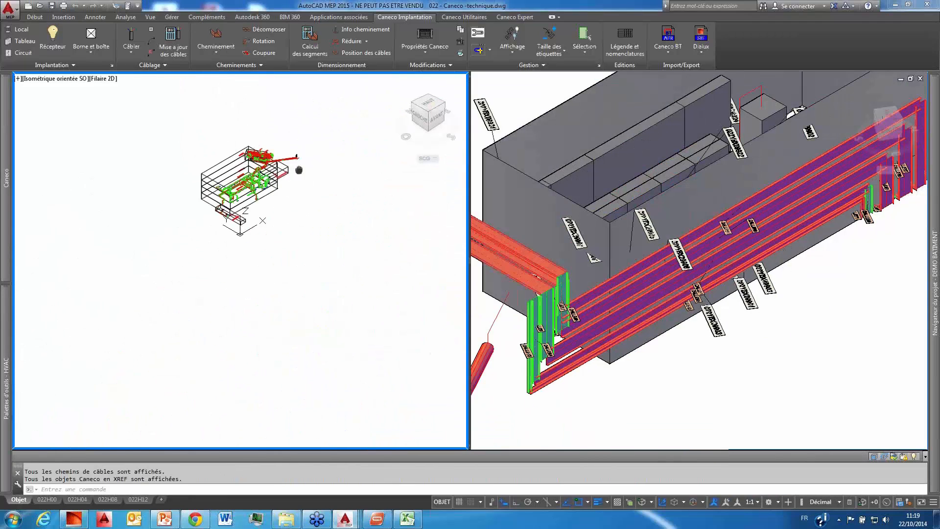
{"action": "scroll", "coordinate": [275, 103], "scroll_direction": "up", "scroll_amount": 2}
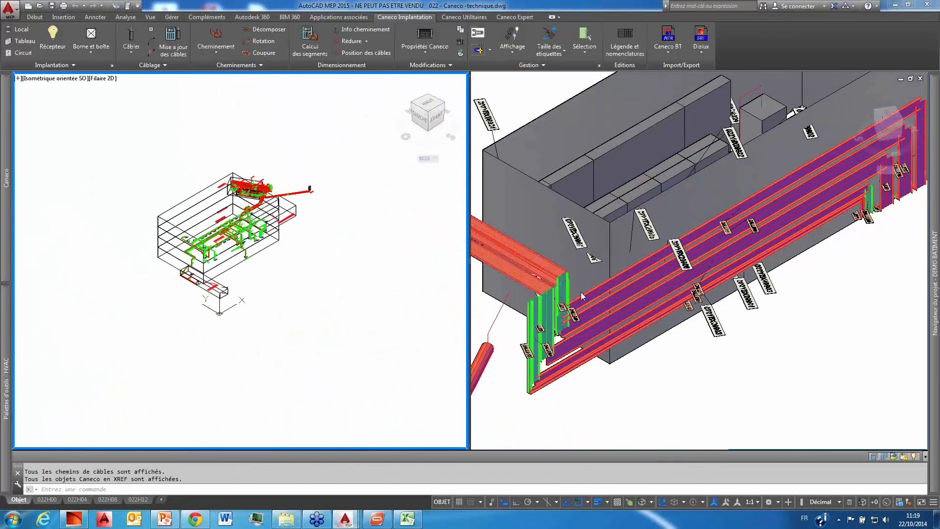
{"action": "left_click", "coordinate": [781, 339]}
{"action": "scroll", "coordinate": [779, 333], "scroll_direction": "down", "scroll_amount": 3}
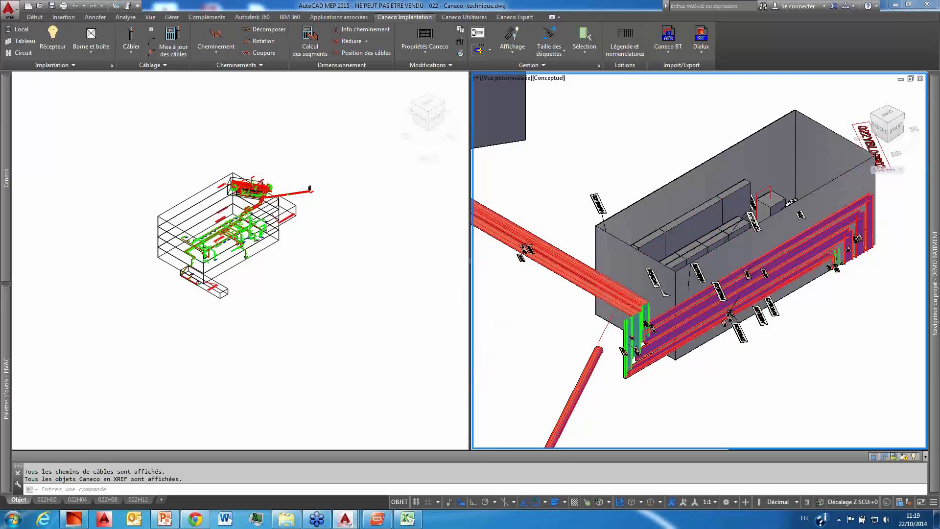
{"action": "scroll", "coordinate": [780, 340], "scroll_direction": "down", "scroll_amount": 2}
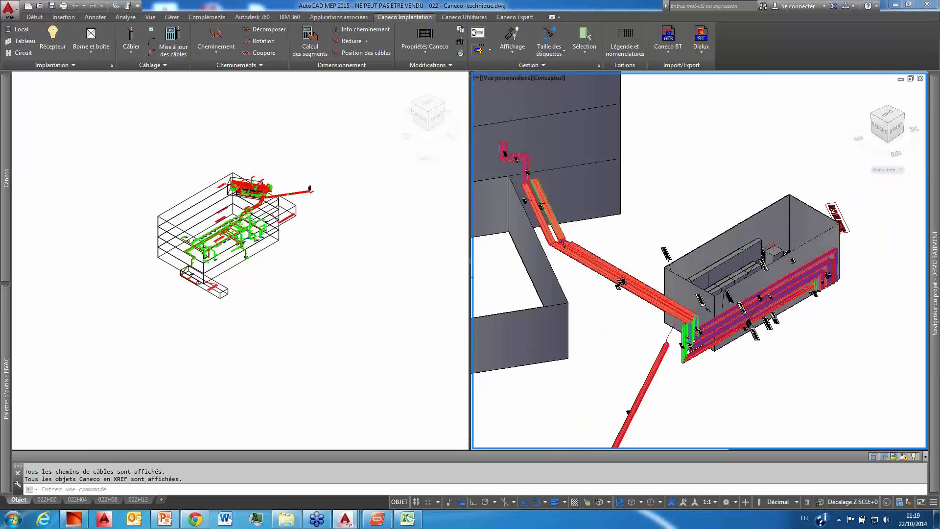
{"action": "scroll", "coordinate": [780, 339], "scroll_direction": "down", "scroll_amount": 2}
{"action": "scroll", "coordinate": [780, 339], "scroll_direction": "down", "scroll_amount": 2}
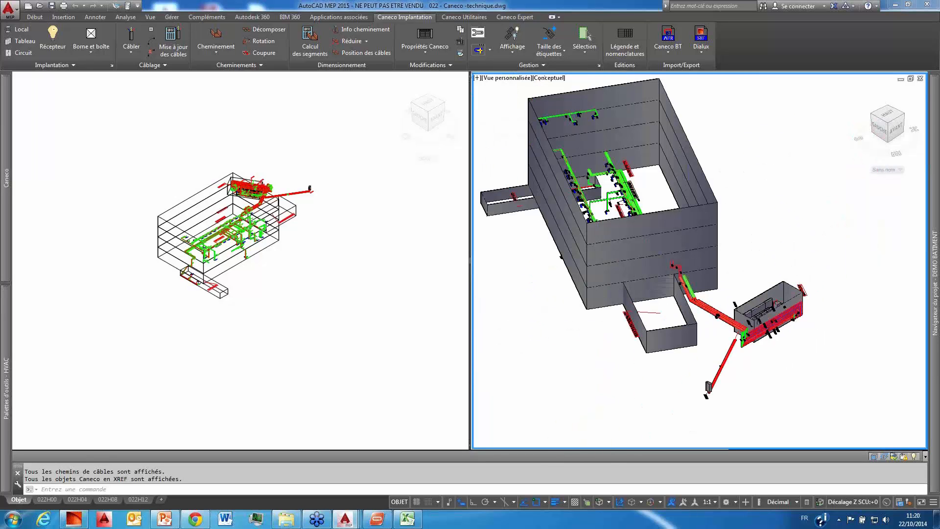
{"action": "scroll", "coordinate": [617, 177], "scroll_direction": "up", "scroll_amount": 2}
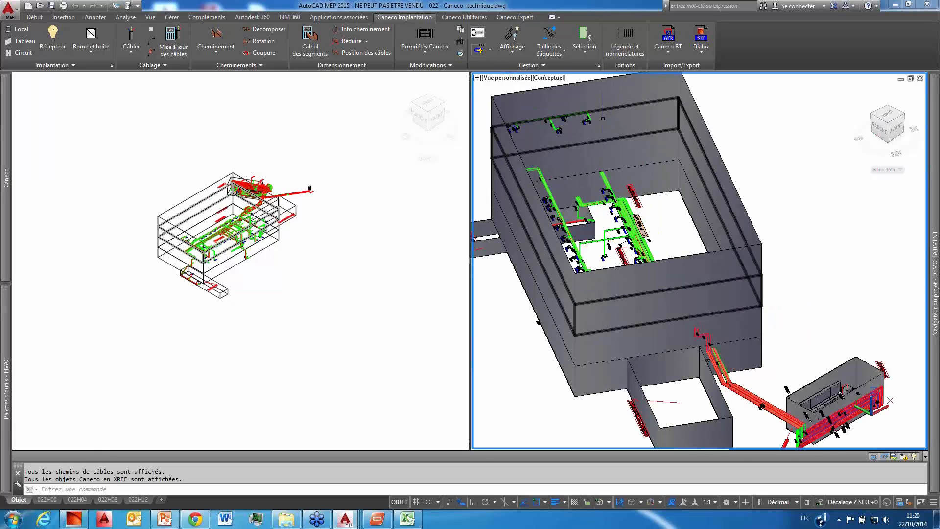
{"action": "scroll", "coordinate": [618, 201], "scroll_direction": "up", "scroll_amount": 2}
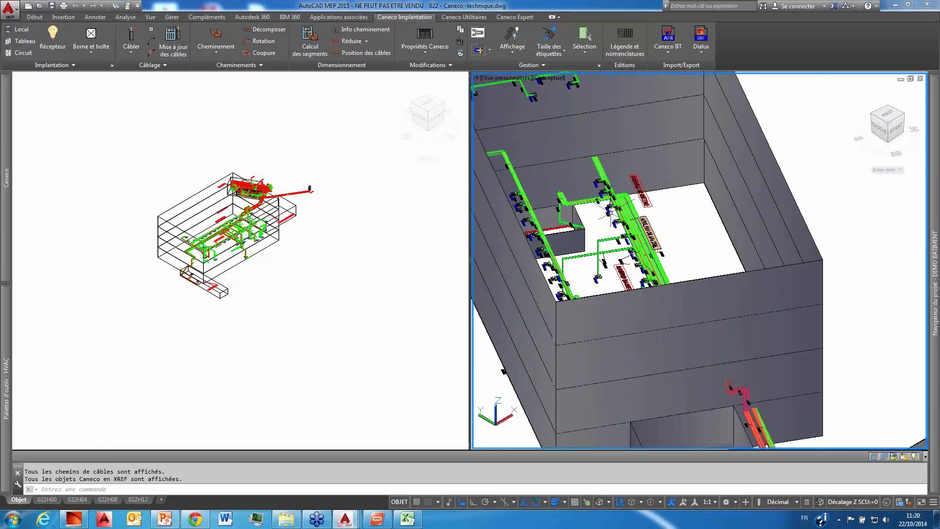
{"action": "scroll", "coordinate": [612, 196], "scroll_direction": "up", "scroll_amount": 2}
{"action": "scroll", "coordinate": [610, 216], "scroll_direction": "up", "scroll_amount": 2}
{"action": "scroll", "coordinate": [609, 219], "scroll_direction": "down", "scroll_amount": 1}
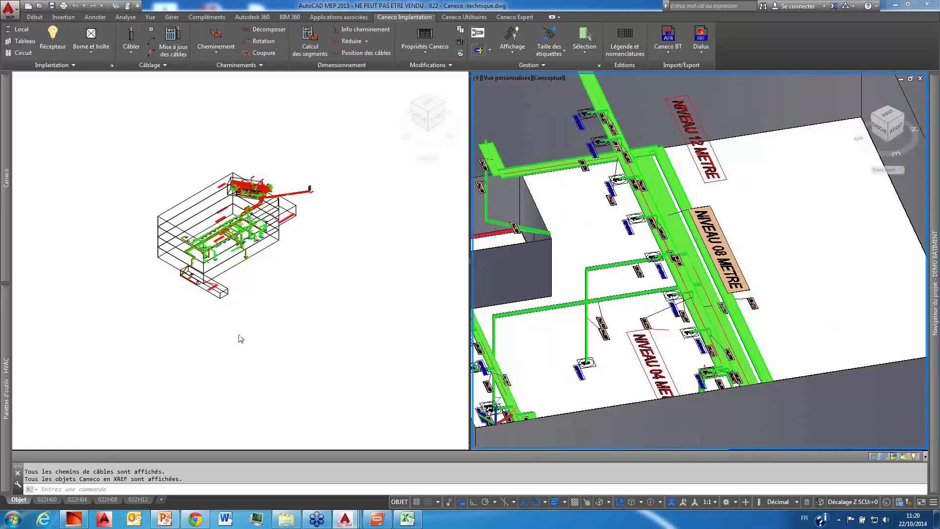
Step: Display layout 022H00 and inspect the building outline and cable routes of level +0.00
{"action": "left_click", "coordinate": [55, 499]}
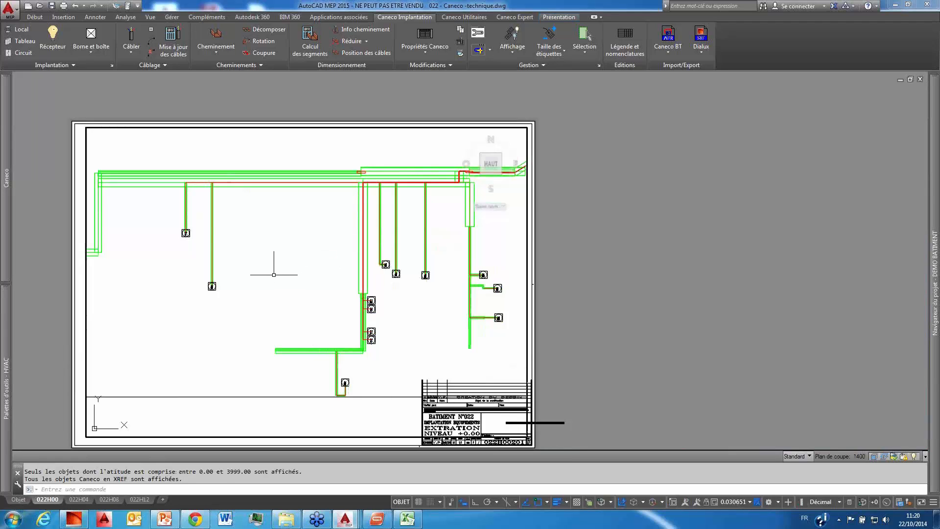
{"action": "left_click", "coordinate": [273, 275]}
{"action": "scroll", "coordinate": [281, 276], "scroll_direction": "down", "scroll_amount": 3}
{"action": "left_click", "coordinate": [281, 275]}
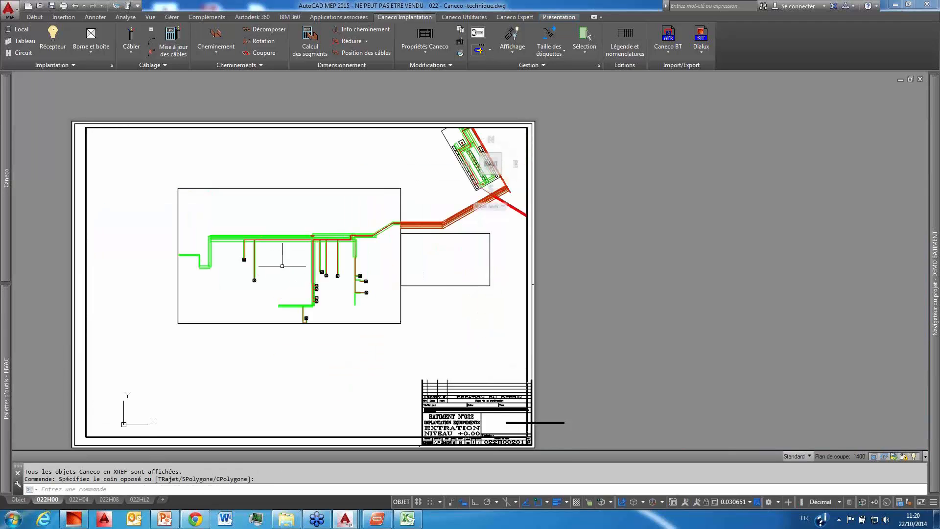
{"action": "middle_click_drag", "start_coordinate": [283, 270], "coordinate": [229, 322]}
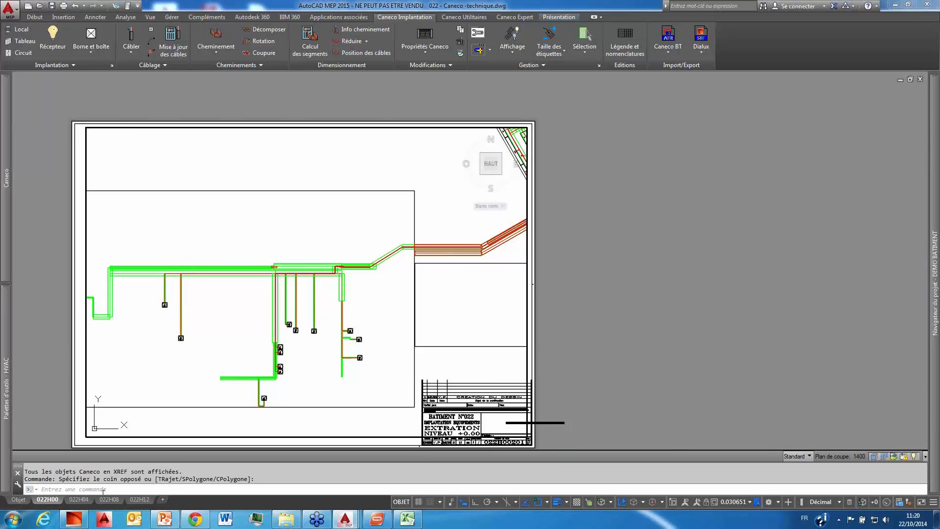
Step: Display layout 022H04 and inspect the equipment and cable routes of the 4 m level
{"action": "left_click", "coordinate": [86, 498]}
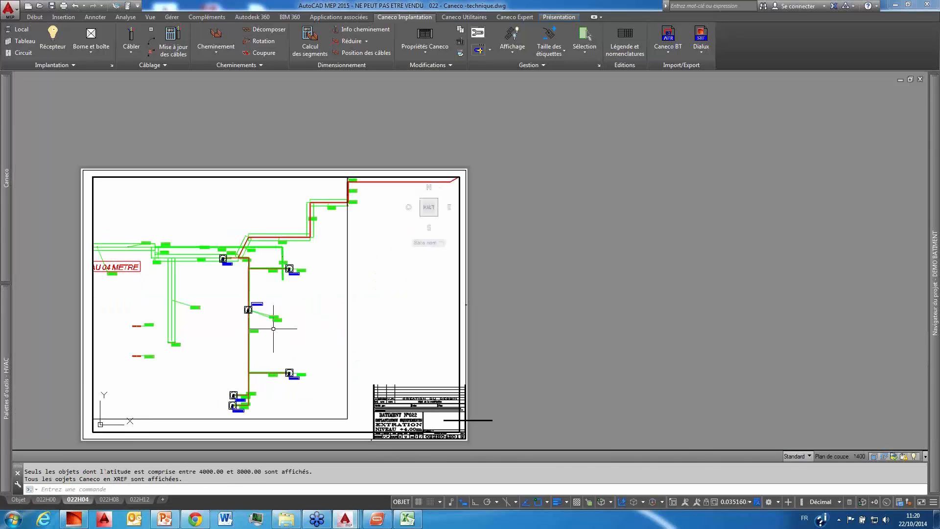
{"action": "middle_click_drag", "start_coordinate": [311, 322], "coordinate": [312, 331]}
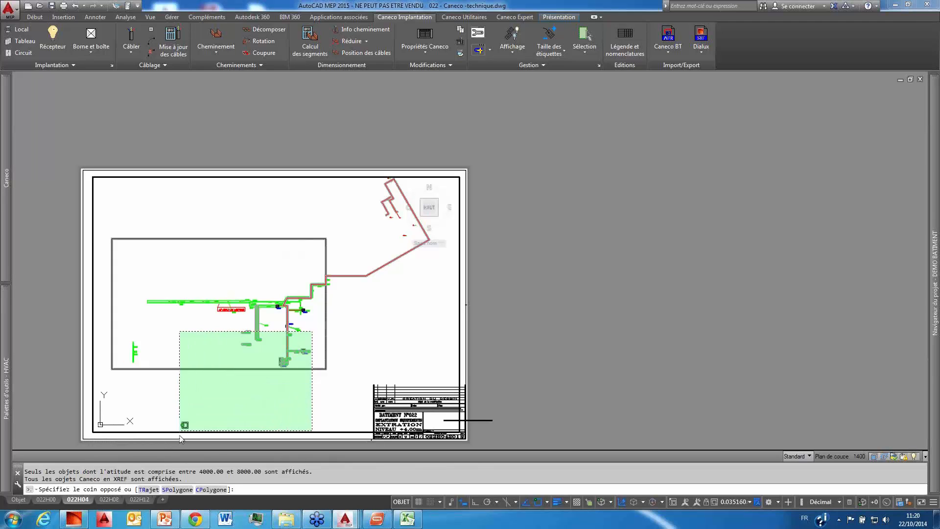
{"action": "key", "text": "Escape"}
{"action": "key", "text": "Escape"}
Step: Display layout 022H08 and inspect the equipment and cable routes of the 8 m level
{"action": "left_click", "coordinate": [109, 499]}
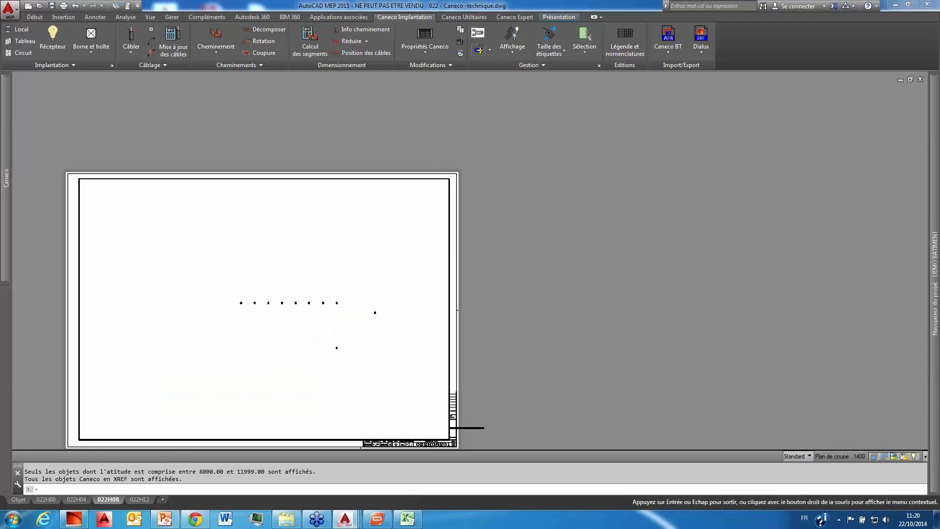
{"action": "scroll", "coordinate": [316, 333], "scroll_direction": "up", "scroll_amount": 3}
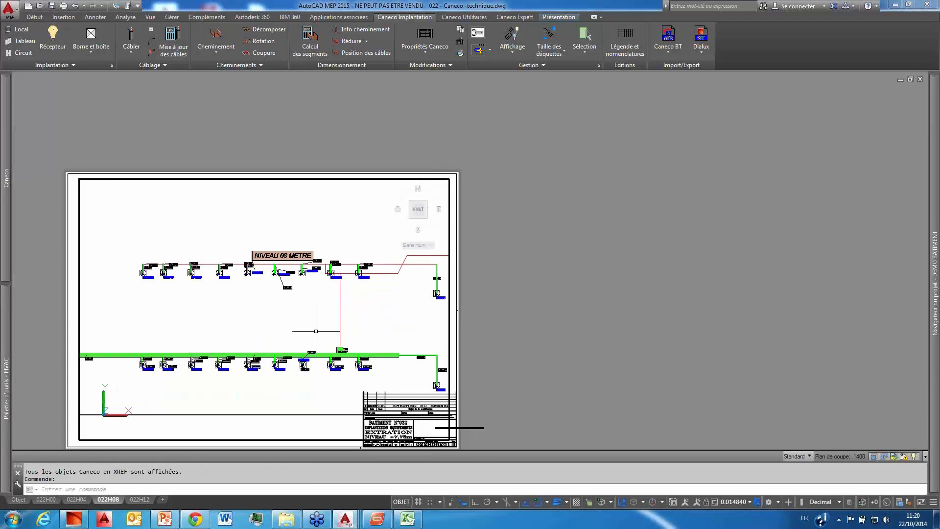
{"action": "scroll", "coordinate": [317, 331], "scroll_direction": "down", "scroll_amount": 2}
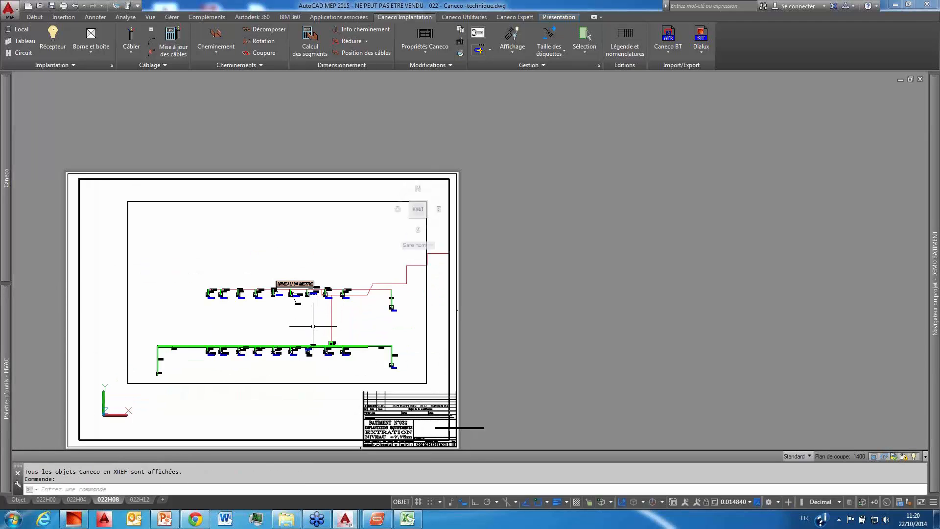
Step: Close the 022 - Caneco -technique drawing and open Synoptique SONO.dwg from demonstration > DELASSUS > Amiens > sono
{"action": "left_click", "coordinate": [921, 80]}
{"action": "left_click", "coordinate": [523, 284]}
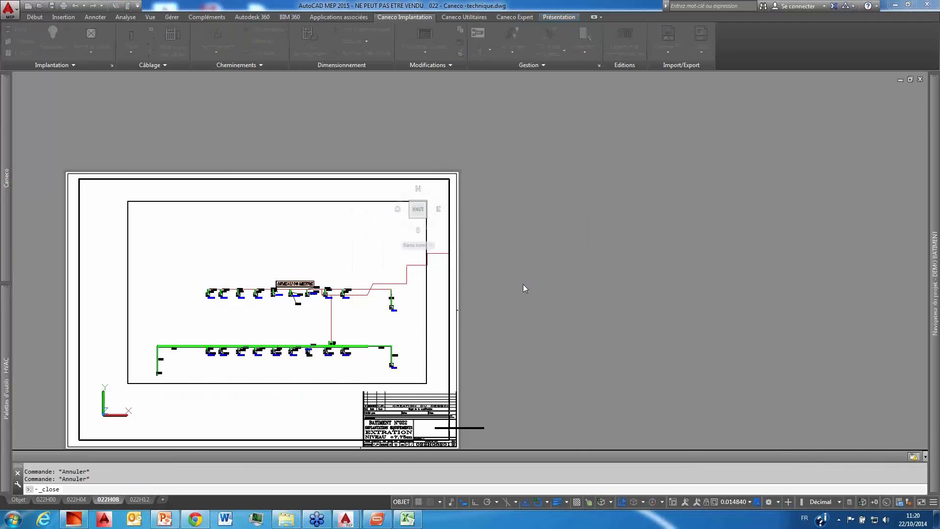
{"action": "left_click", "coordinate": [39, 7]}
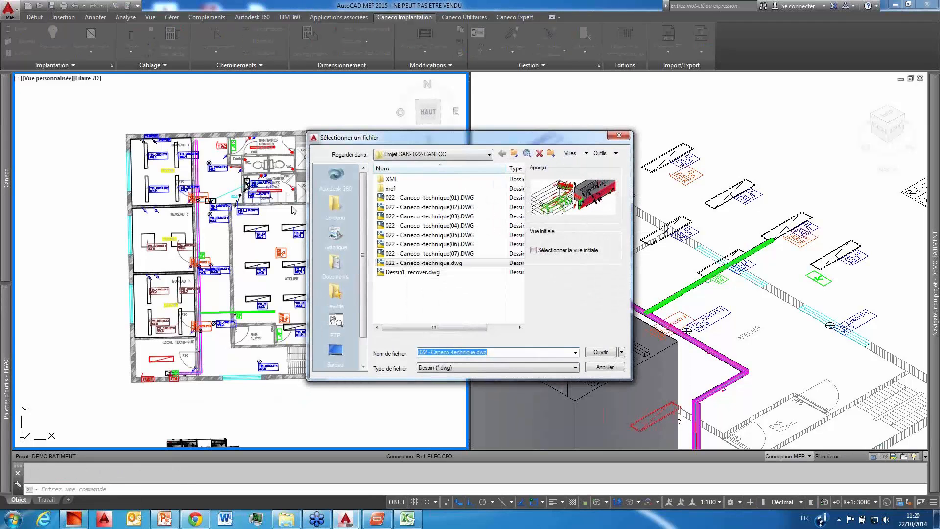
{"action": "left_click", "coordinate": [515, 154]}
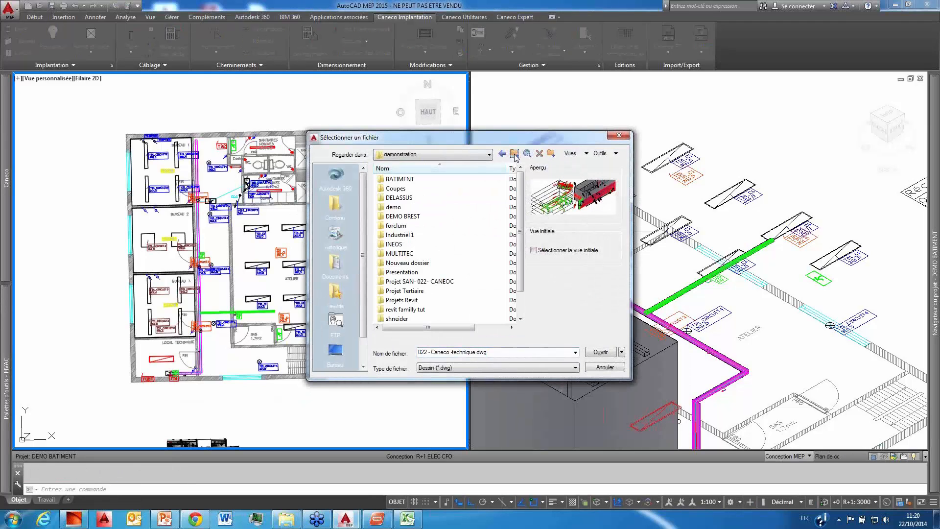
{"action": "double_click", "coordinate": [435, 198]}
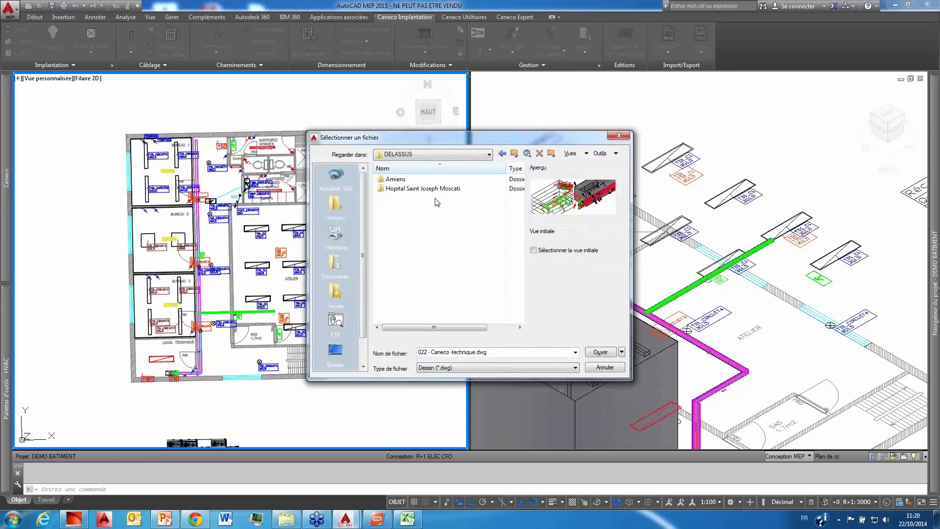
{"action": "double_click", "coordinate": [410, 180]}
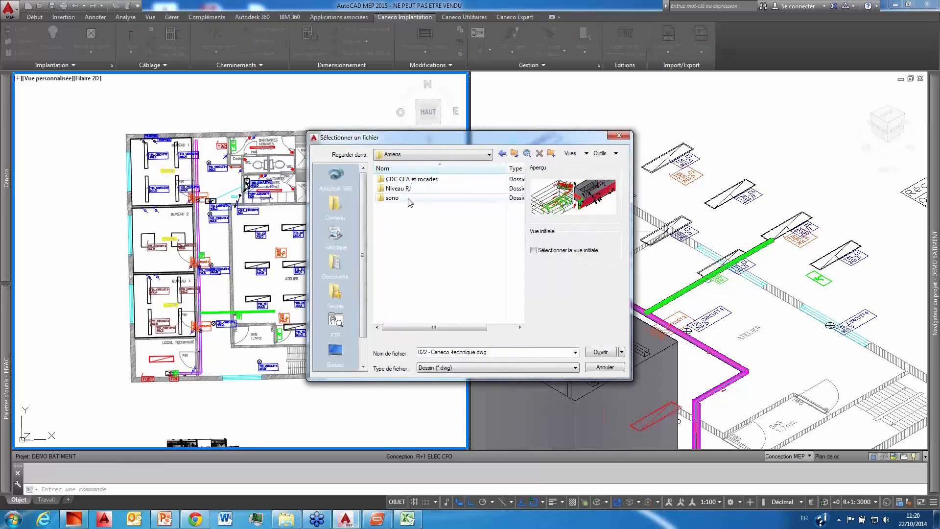
{"action": "double_click", "coordinate": [411, 198]}
{"action": "left_click", "coordinate": [414, 207]}
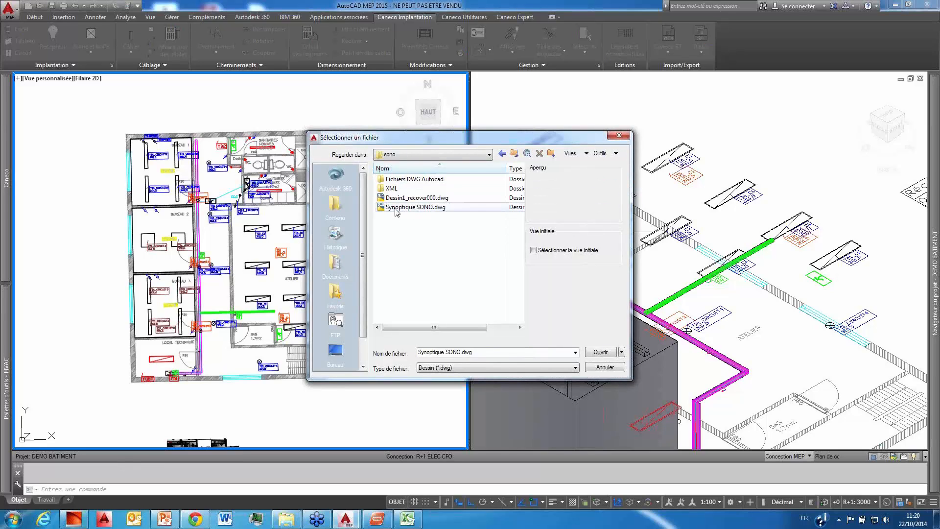
{"action": "double_click", "coordinate": [408, 208]}
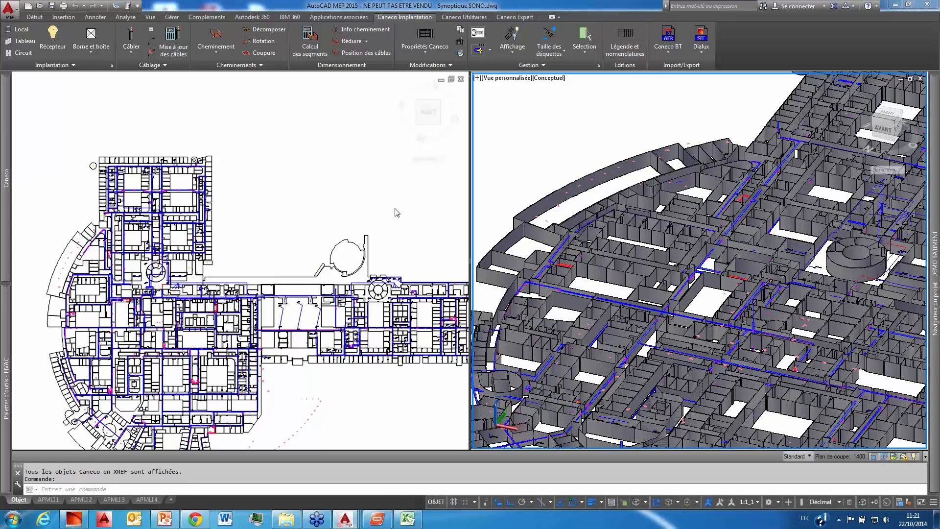
Step: Examine the floor plan and cable routes of the Synoptique SONO drawing in the plan view and the 3D view
{"action": "left_click", "coordinate": [399, 206]}
{"action": "scroll", "coordinate": [382, 201], "scroll_direction": "down", "scroll_amount": 5}
{"action": "scroll", "coordinate": [361, 199], "scroll_direction": "up", "scroll_amount": 6}
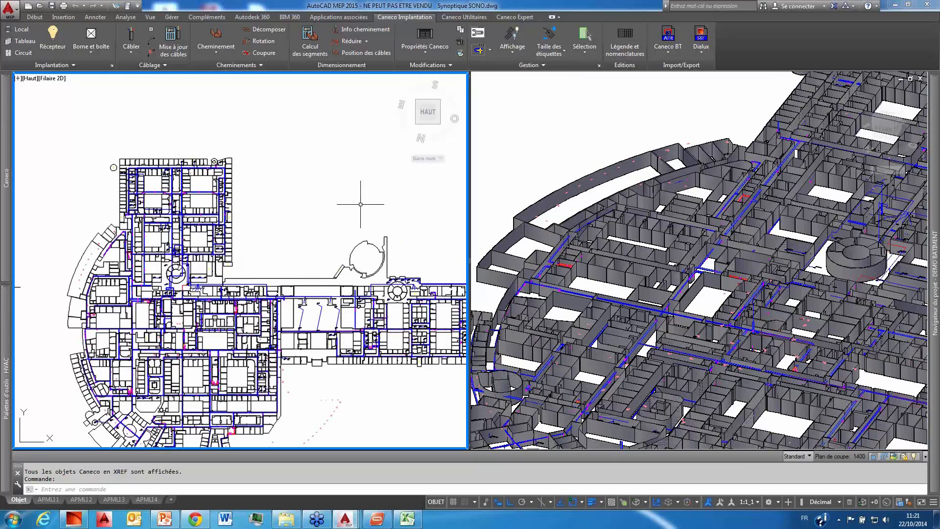
{"action": "middle_click_drag", "start_coordinate": [421, 241], "coordinate": [357, 212]}
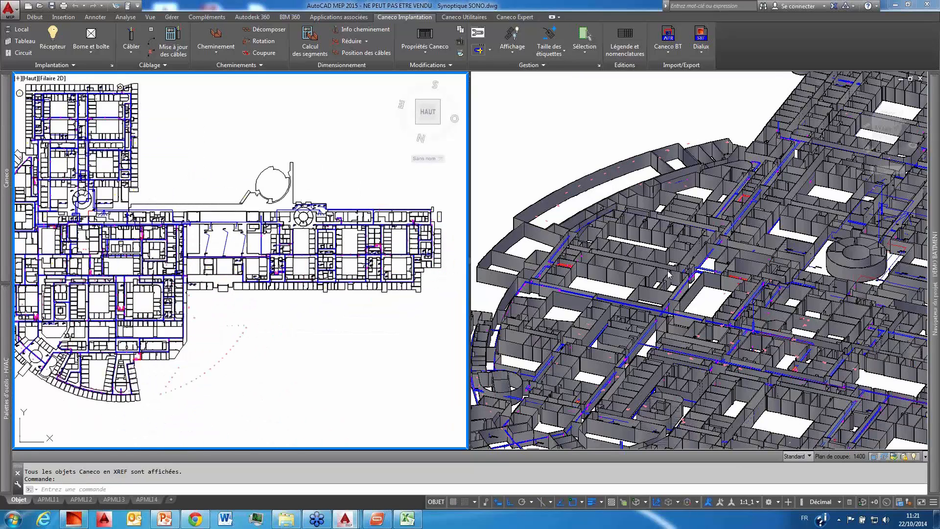
{"action": "left_click", "coordinate": [660, 281]}
{"action": "scroll", "coordinate": [668, 283], "scroll_direction": "down", "scroll_amount": 3}
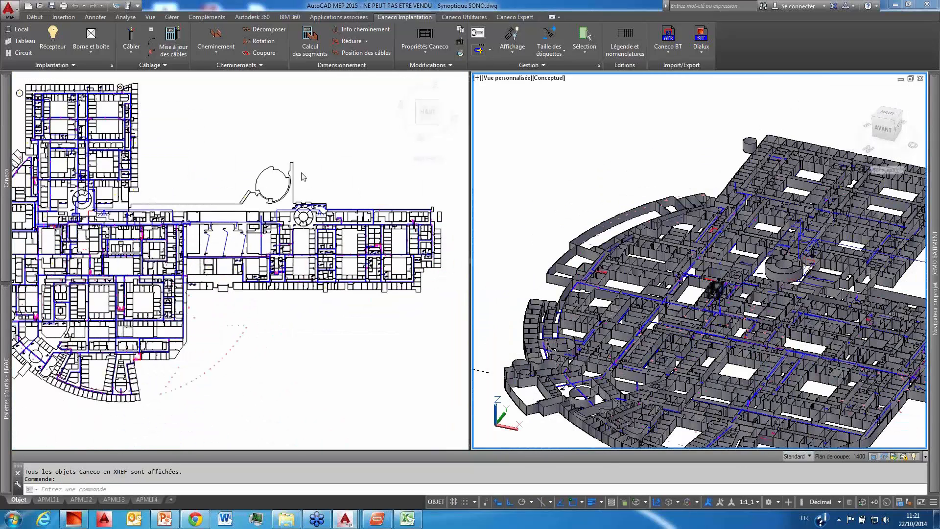
{"action": "left_click", "coordinate": [196, 168]}
{"action": "scroll", "coordinate": [242, 206], "scroll_direction": "up", "scroll_amount": 6}
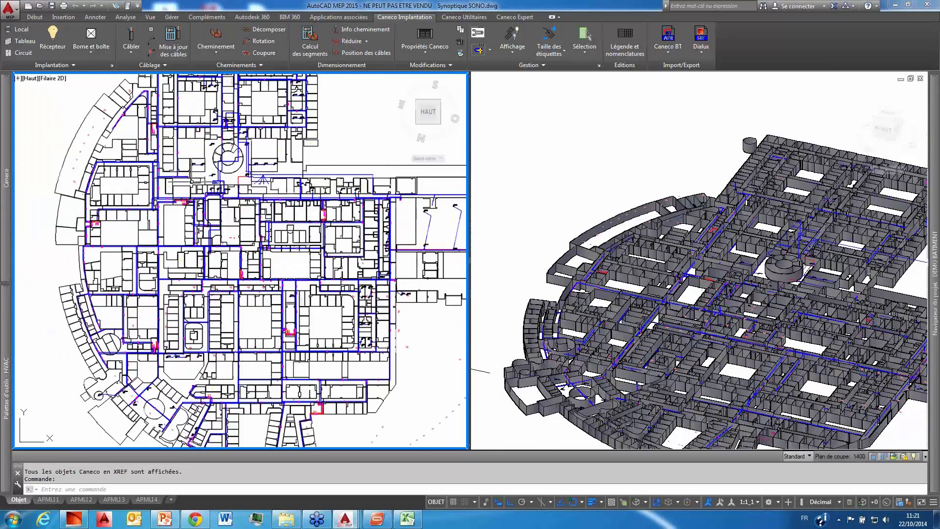
Step: Examine the Synoptique SONO floor plan and the AMPLI A1 SORTIE 2 wiring diagram with its loudspeaker cable labels
{"action": "scroll", "coordinate": [240, 206], "scroll_direction": "down", "scroll_amount": 8}
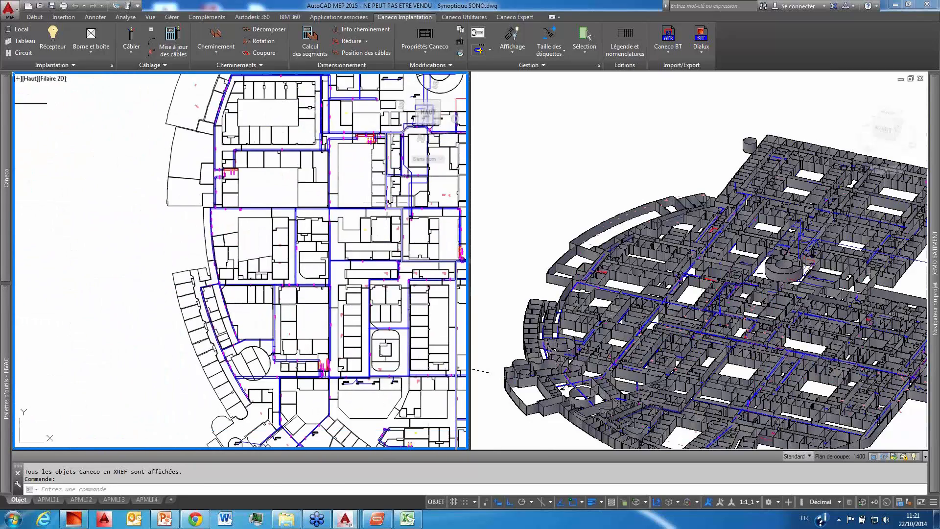
{"action": "scroll", "coordinate": [195, 190], "scroll_direction": "up", "scroll_amount": 8}
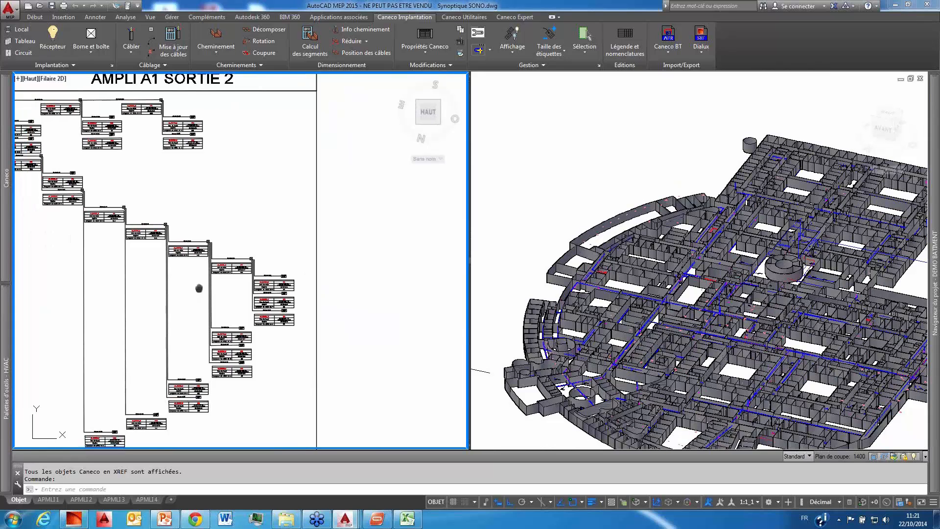
{"action": "scroll", "coordinate": [195, 191], "scroll_direction": "up", "scroll_amount": 5}
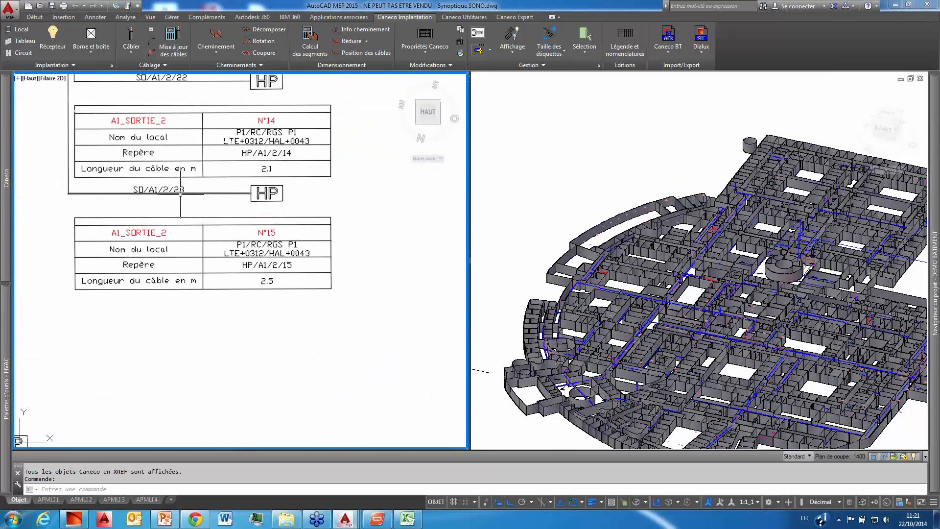
{"action": "scroll", "coordinate": [181, 194], "scroll_direction": "down", "scroll_amount": 10}
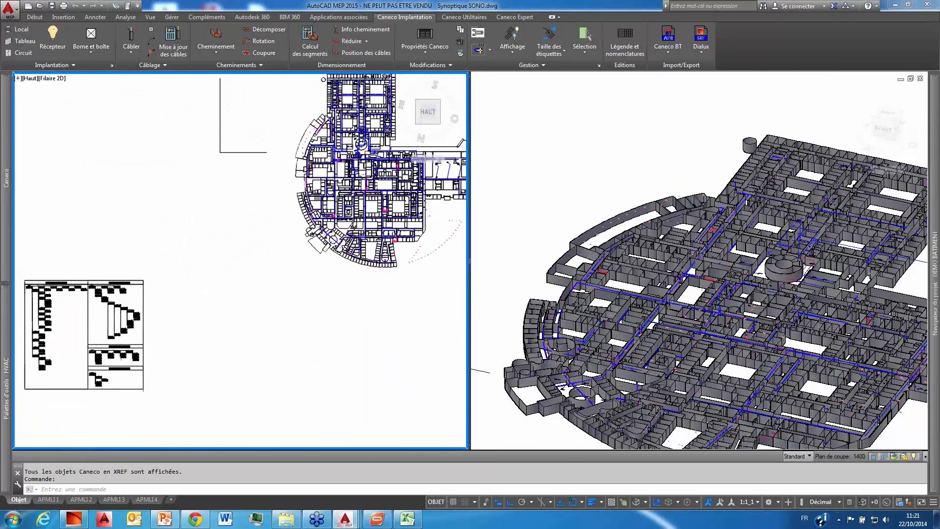
{"action": "scroll", "coordinate": [240, 252], "scroll_direction": "up", "scroll_amount": 6}
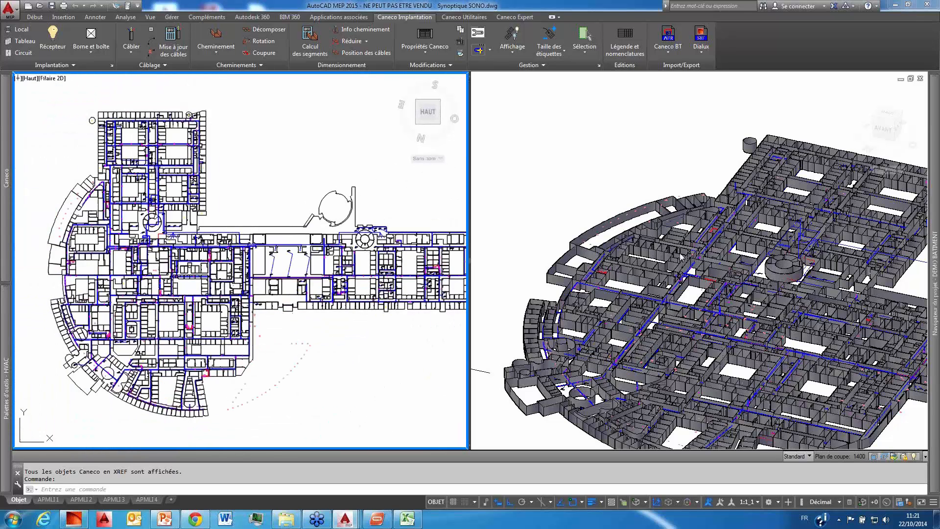
Step: Set the Caneco altitude display mode to "Ne pas tenir compte de l'altitude" and apply it to the drawing
{"action": "left_click", "coordinate": [512, 49]}
{"action": "left_click", "coordinate": [526, 70]}
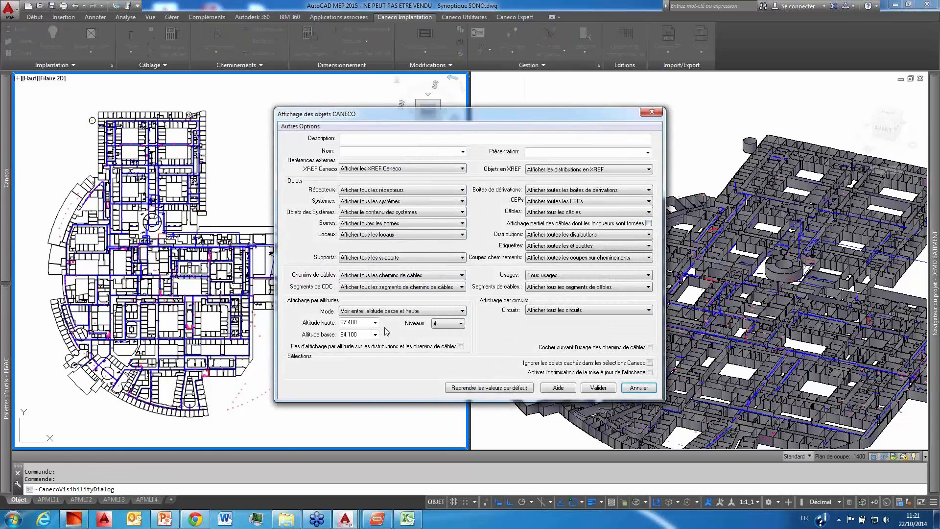
{"action": "left_click", "coordinate": [414, 311]}
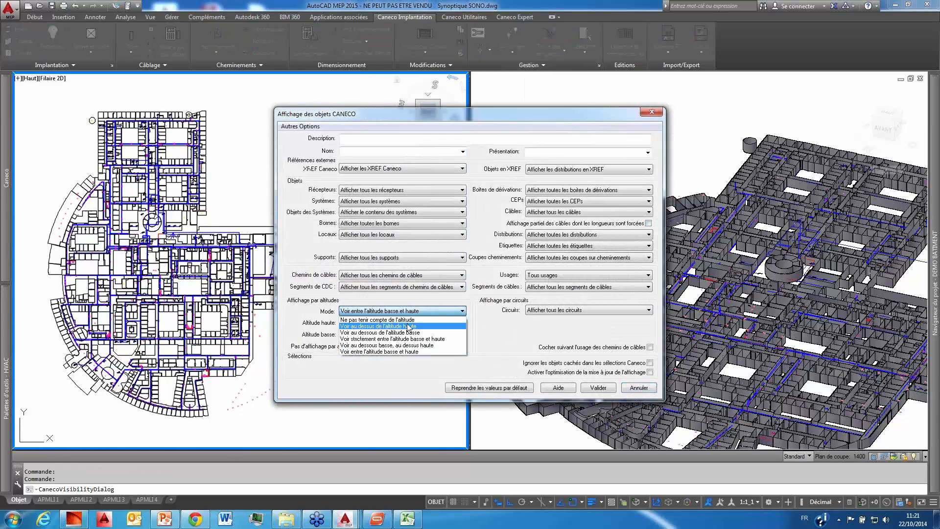
{"action": "left_click", "coordinate": [408, 319]}
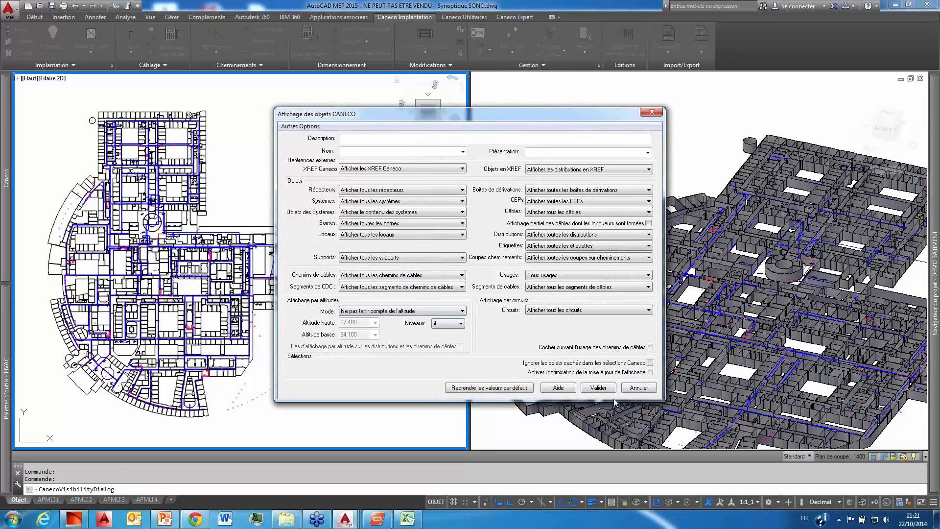
{"action": "left_click", "coordinate": [598, 388]}
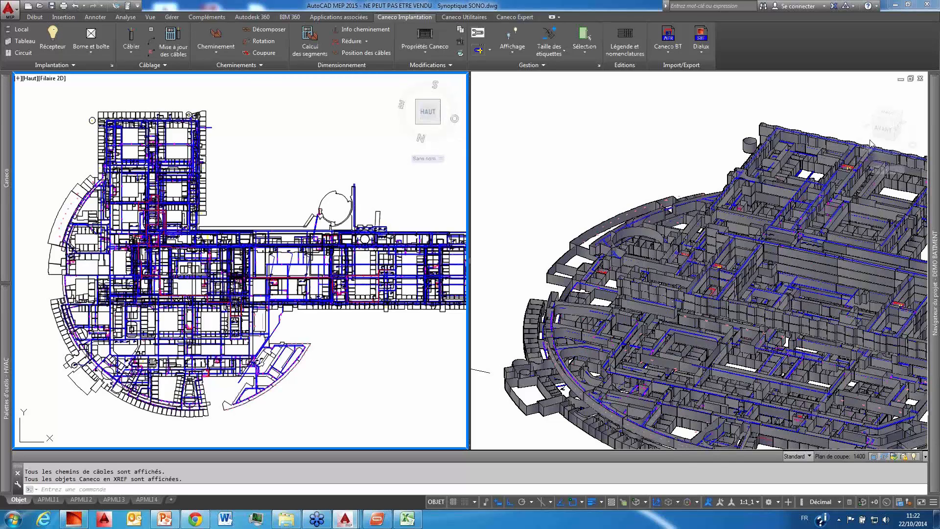
Step: Close Synoptique SONO.dwg without saving and open RDC clemessy.dwg from demonstration > Projet Tertiaire, ignoring its unresolved references
{"action": "left_click", "coordinate": [886, 136]}
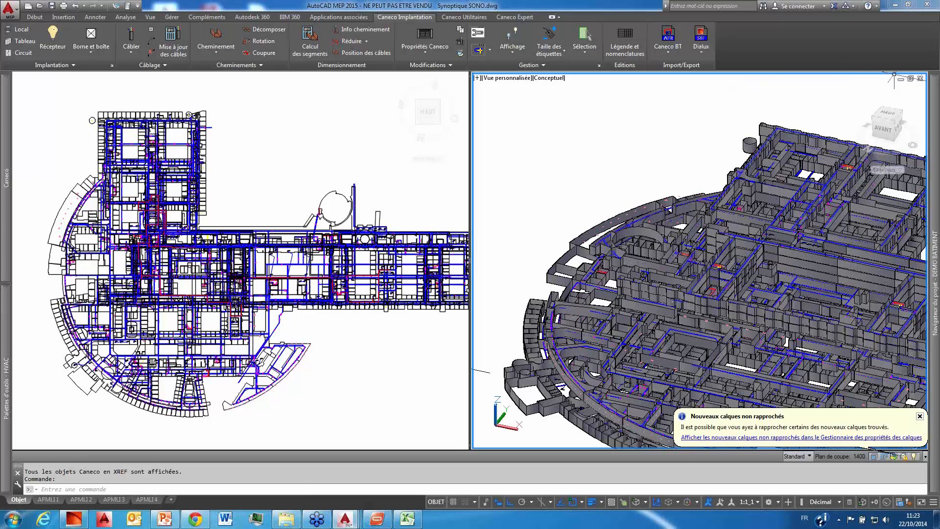
{"action": "left_click", "coordinate": [919, 79]}
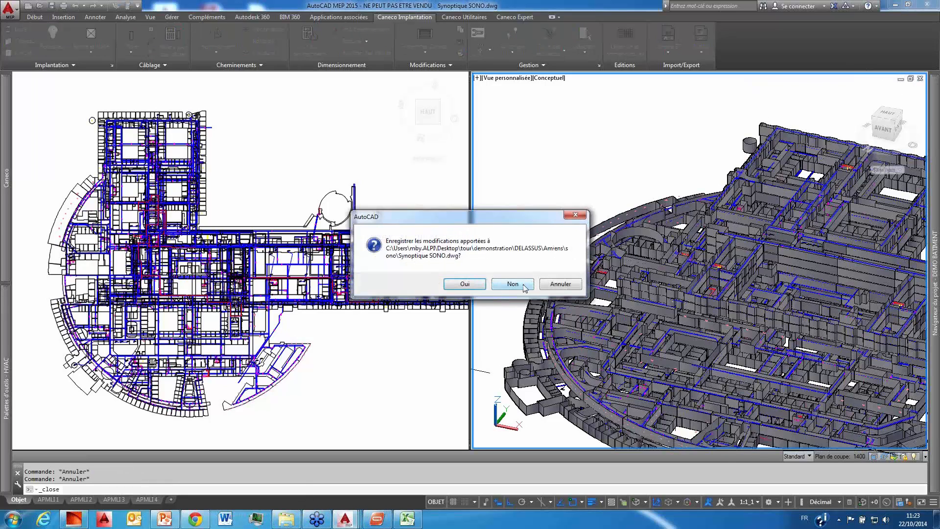
{"action": "left_click", "coordinate": [525, 288]}
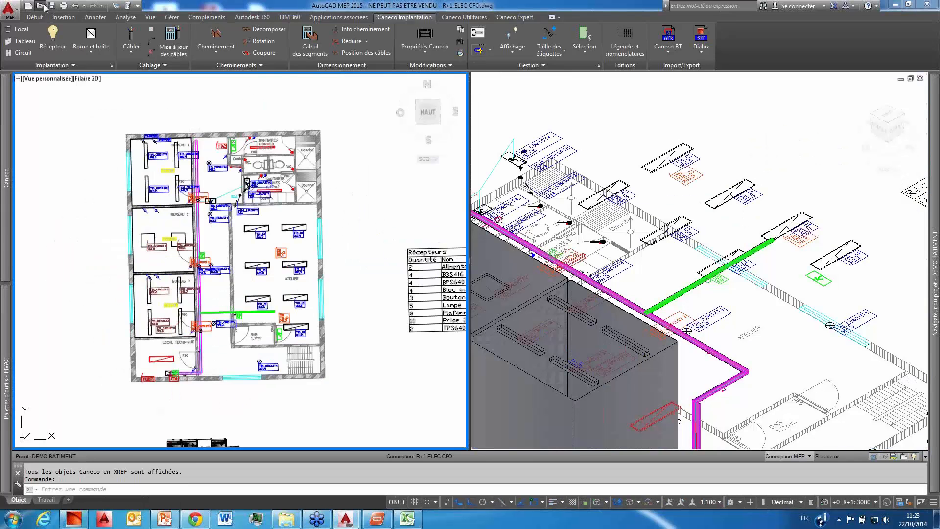
{"action": "key", "text": "ctrl+o"}
{"action": "left_click", "coordinate": [514, 153]}
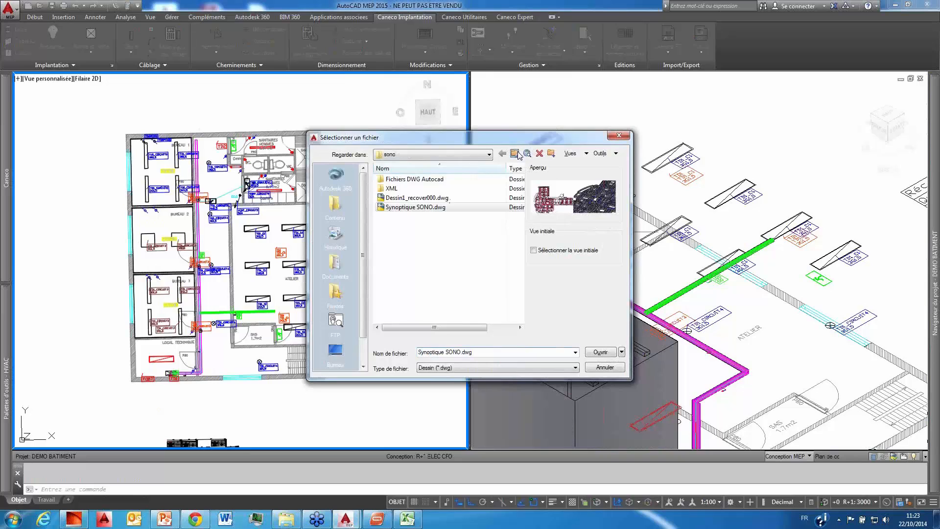
{"action": "left_click", "coordinate": [515, 153]}
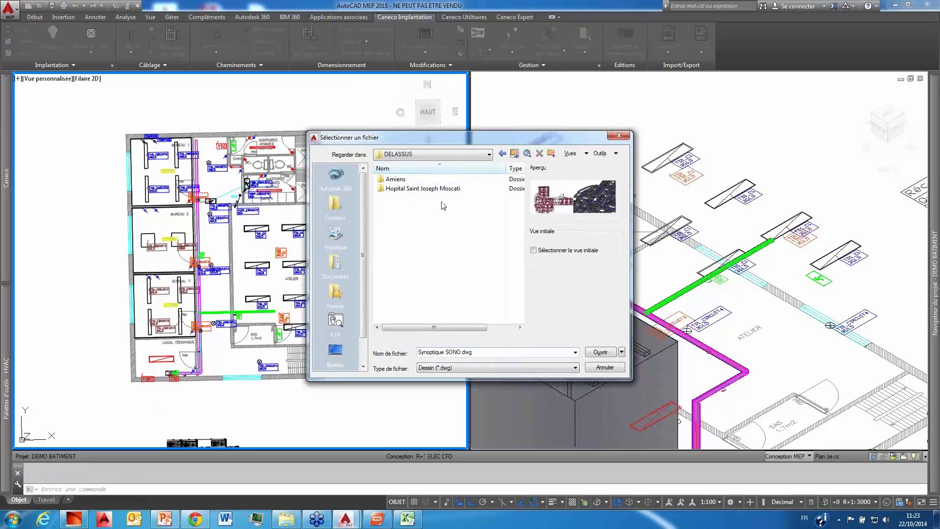
{"action": "left_click", "coordinate": [514, 154]}
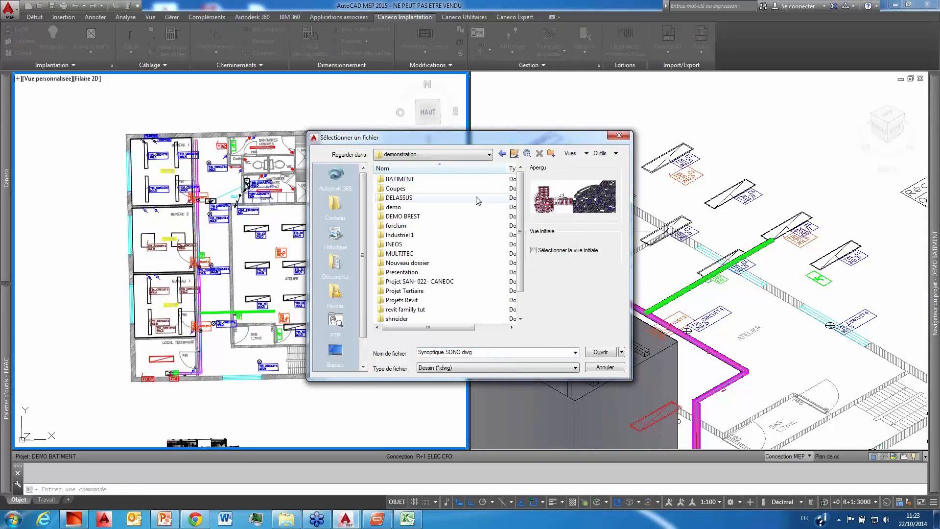
{"action": "double_click", "coordinate": [477, 291]}
{"action": "left_click", "coordinate": [418, 199]}
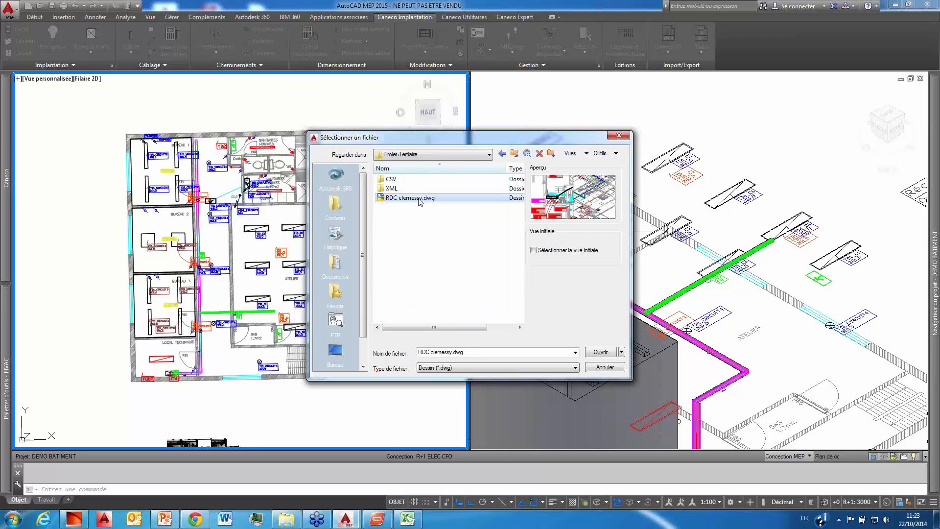
{"action": "double_click", "coordinate": [419, 198]}
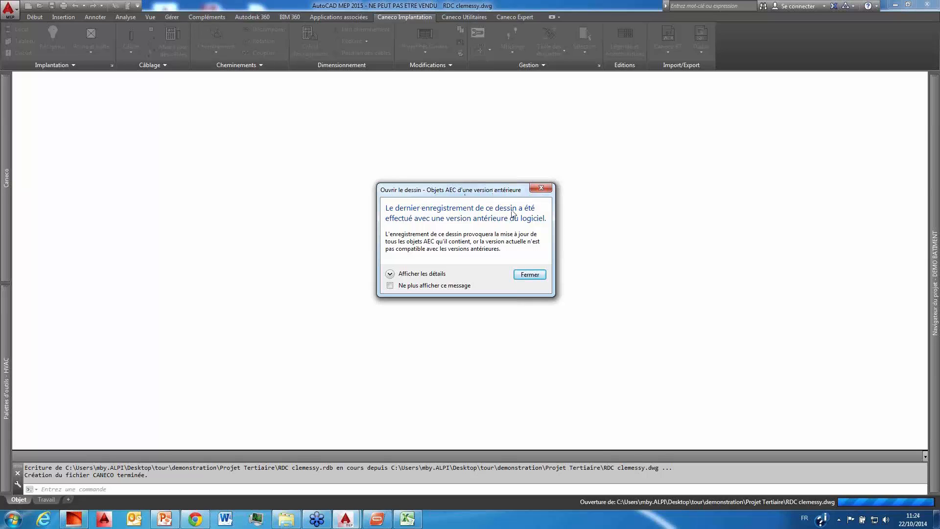
{"action": "left_click", "coordinate": [538, 277]}
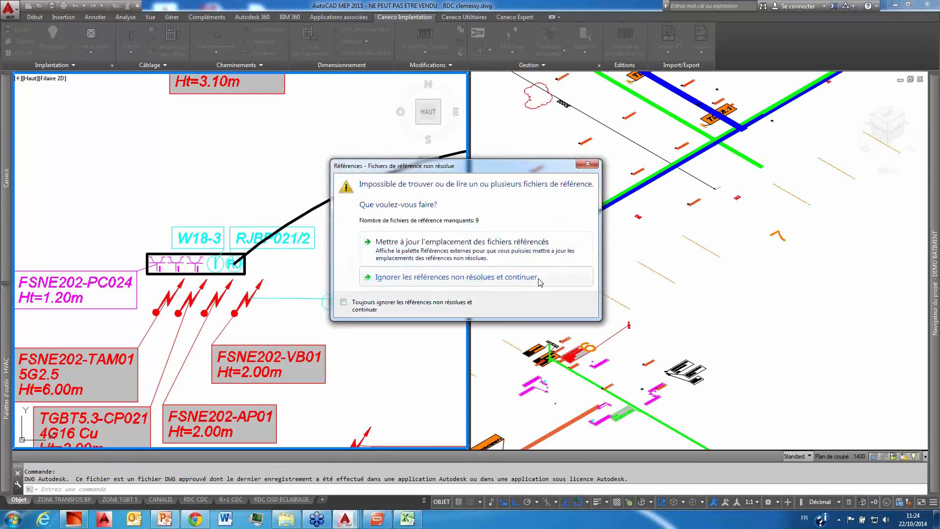
{"action": "left_click", "coordinate": [466, 277]}
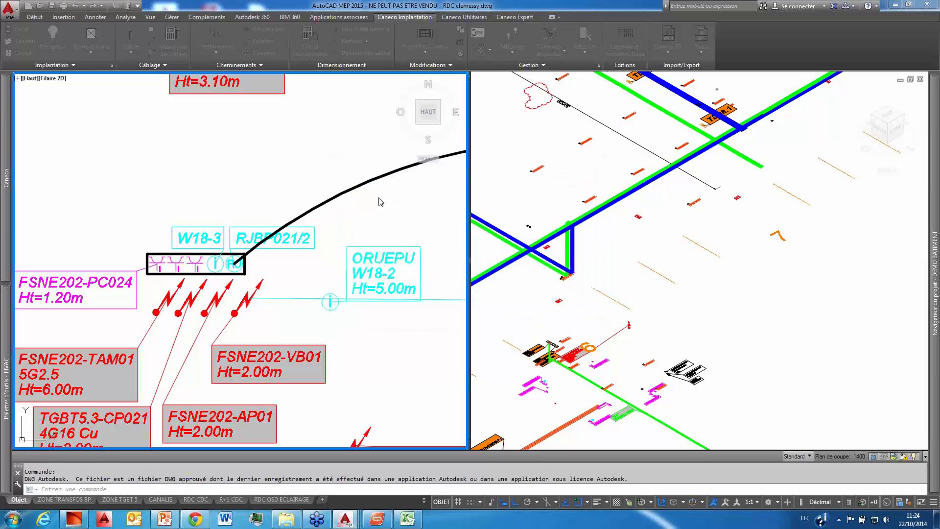
Step: Examine the equipment, labels and cable trays of RDC clemessy in the plan view and the isometric view
{"action": "left_click", "coordinate": [310, 177]}
{"action": "scroll", "coordinate": [311, 177], "scroll_direction": "down", "scroll_amount": 11}
{"action": "middle_click_drag", "start_coordinate": [311, 177], "coordinate": [388, 169]}
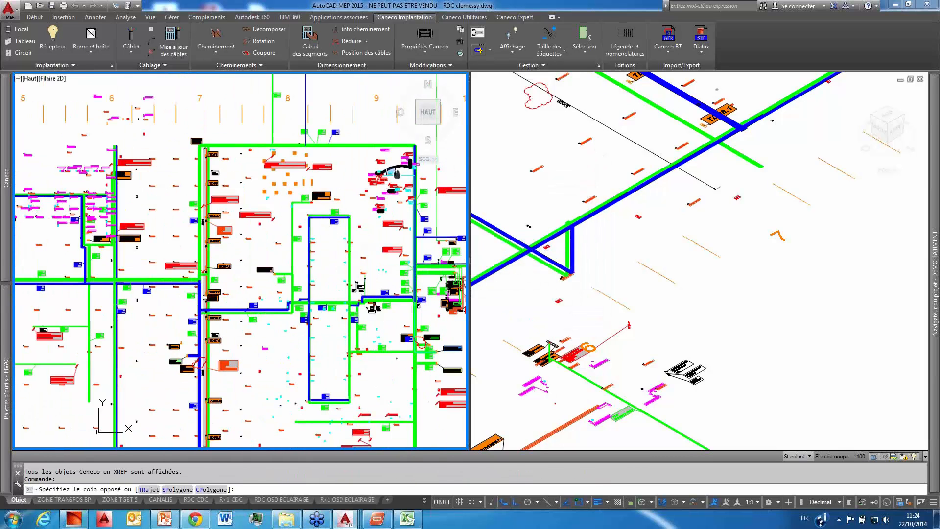
{"action": "scroll", "coordinate": [308, 195], "scroll_direction": "up", "scroll_amount": 5}
{"action": "middle_click_drag", "start_coordinate": [305, 198], "coordinate": [409, 179]}
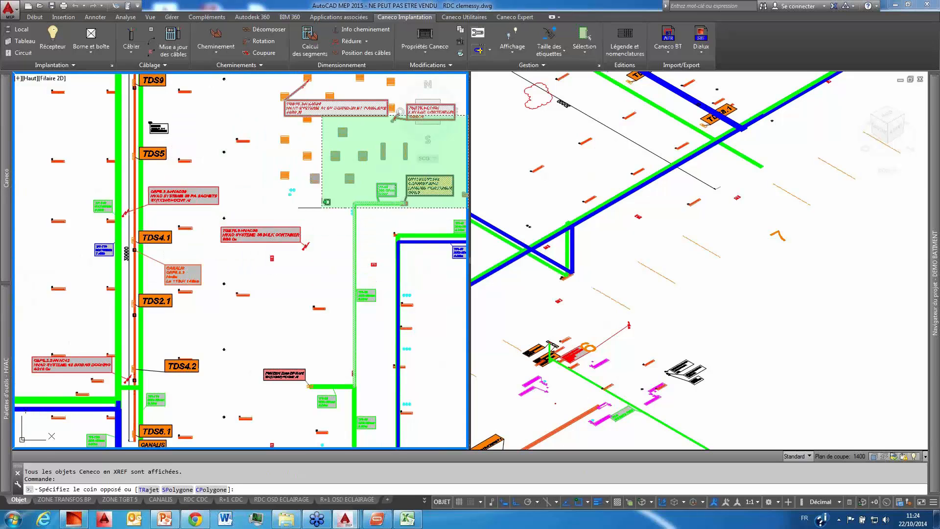
{"action": "key", "text": "Escape"}
{"action": "key", "text": "Escape"}
{"action": "scroll", "coordinate": [299, 181], "scroll_direction": "up", "scroll_amount": 4}
{"action": "key", "text": "Escape"}
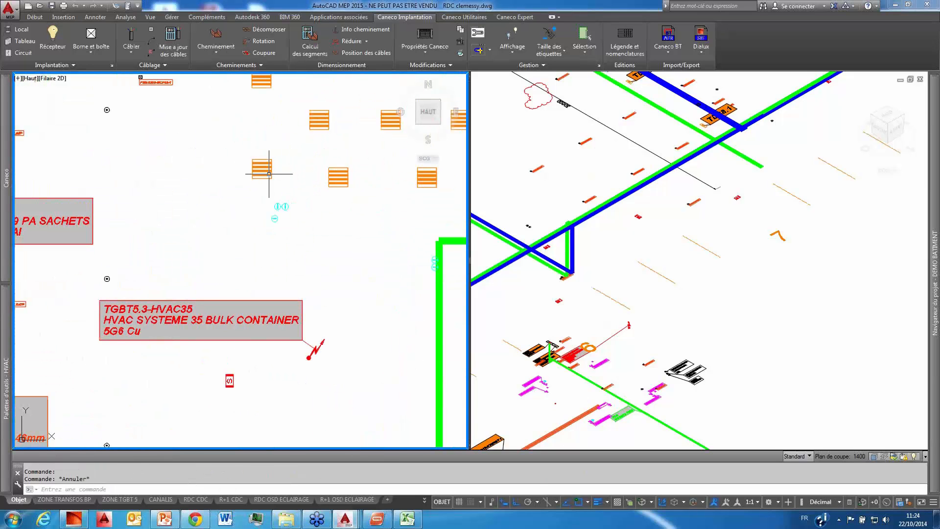
{"action": "scroll", "coordinate": [280, 194], "scroll_direction": "down", "scroll_amount": 4}
{"action": "left_click", "coordinate": [724, 331]}
{"action": "scroll", "coordinate": [723, 331], "scroll_direction": "down", "scroll_amount": 8}
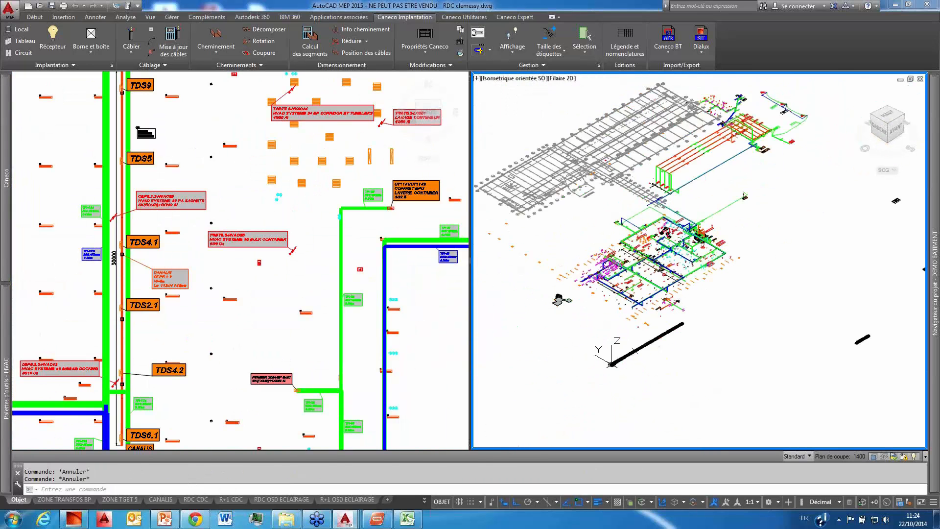
{"action": "scroll", "coordinate": [700, 250], "scroll_direction": "up", "scroll_amount": 2}
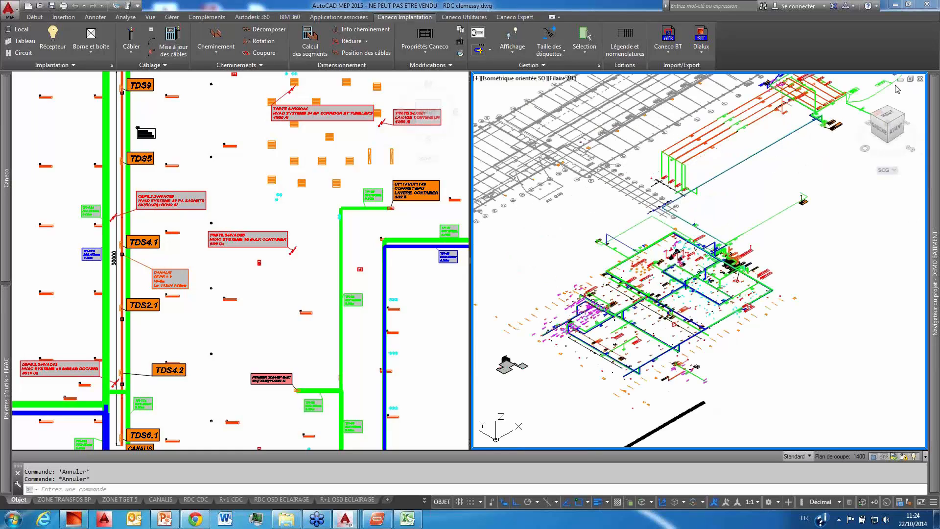
Step: Close the RDC clemessy drawing without saving and minimize the open windows to show the Windows desktop
{"action": "left_click", "coordinate": [920, 79]}
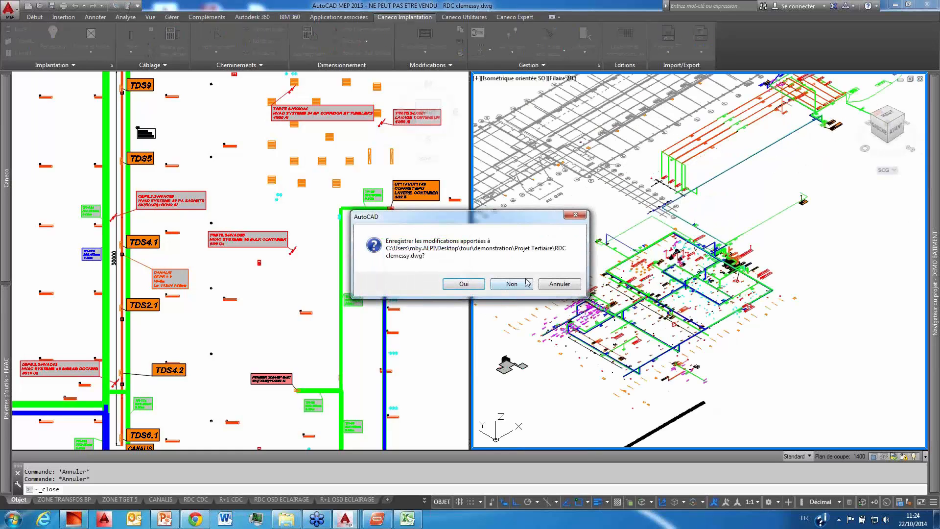
{"action": "left_click", "coordinate": [512, 284]}
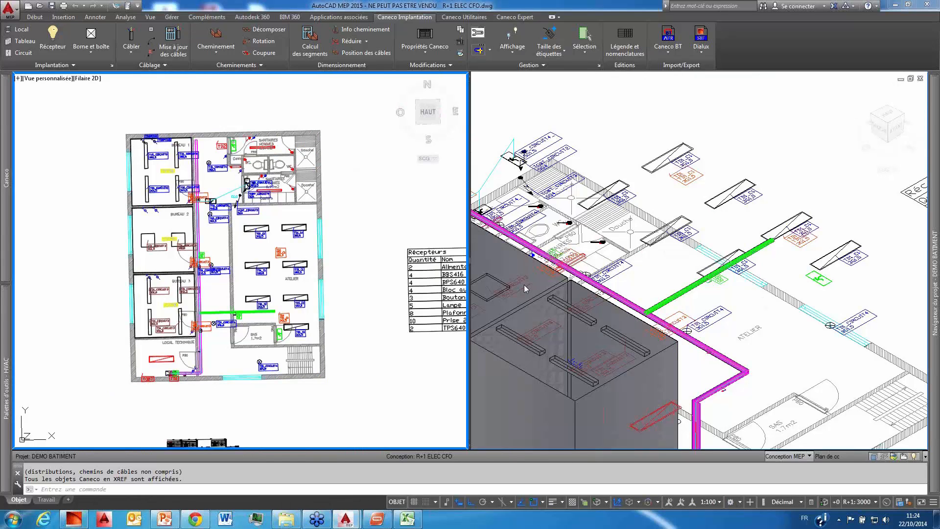
{"action": "left_click", "coordinate": [896, 5]}
{"action": "left_click", "coordinate": [896, 5]}
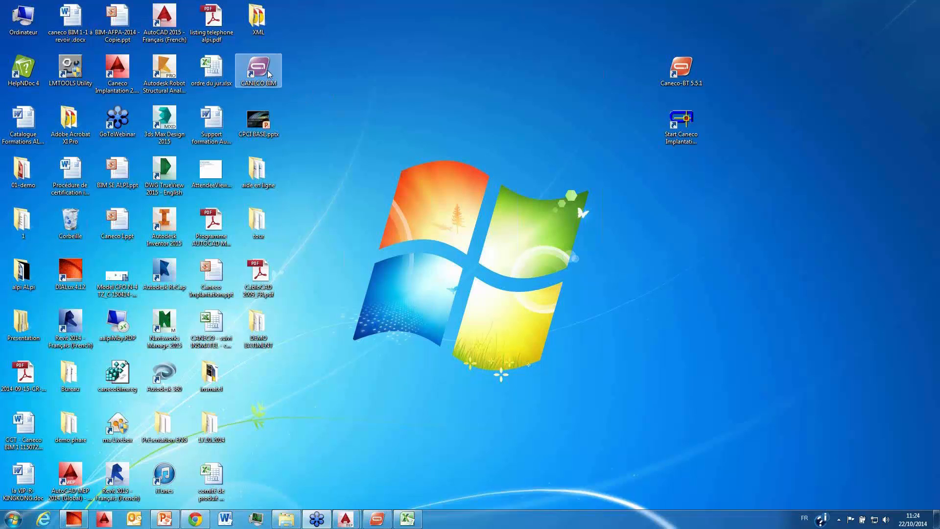
Step: Open BIM-AFPA-2014 - Copie.ppt from the desktop in PowerPoint, look through its opening slides and close it
{"action": "double_click", "coordinate": [133, 31]}
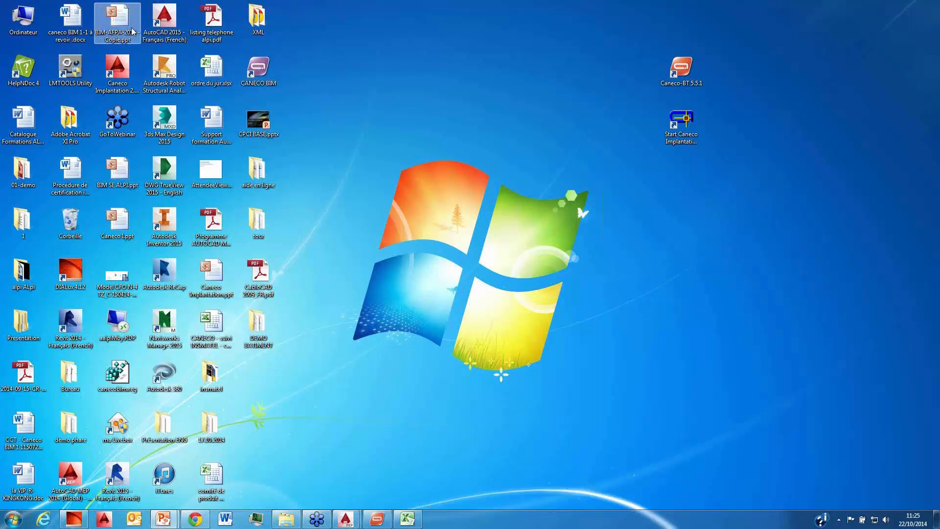
{"action": "scroll", "coordinate": [468, 376], "scroll_direction": "down", "scroll_amount": 9}
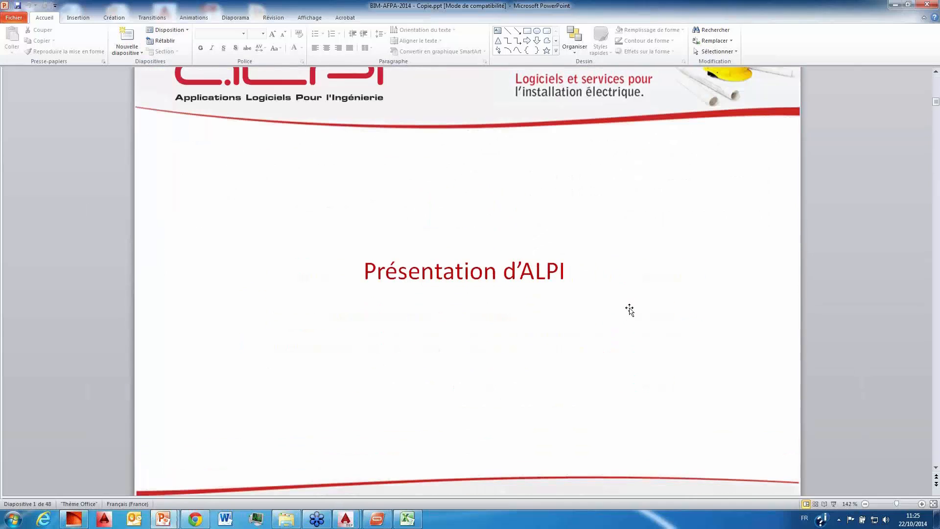
{"action": "scroll", "coordinate": [633, 318], "scroll_direction": "down", "scroll_amount": 10}
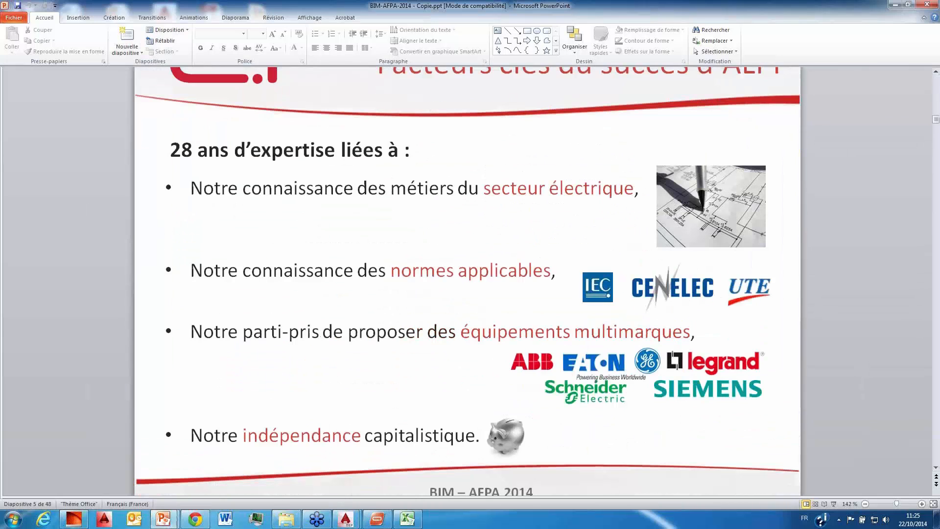
{"action": "left_click_drag", "start_coordinate": [936, 120], "coordinate": [874, 103]}
{"action": "left_click", "coordinate": [927, 5]}
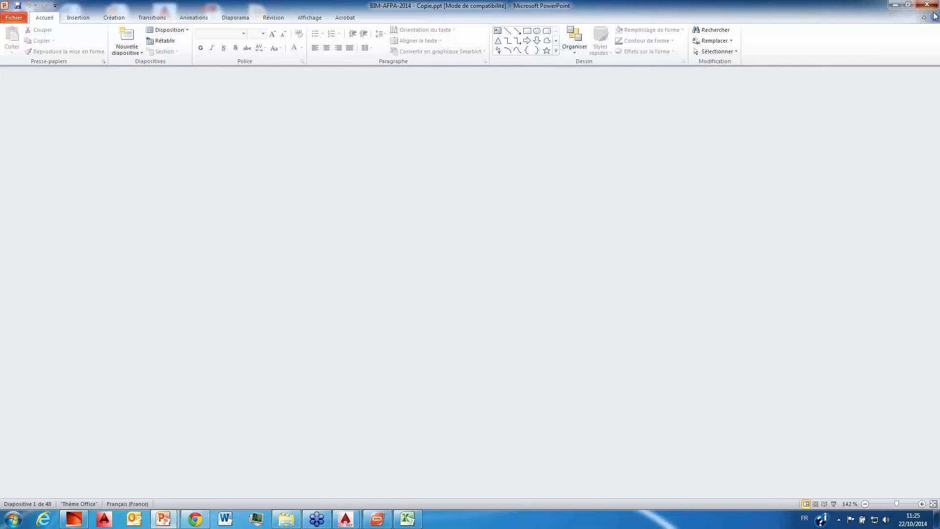